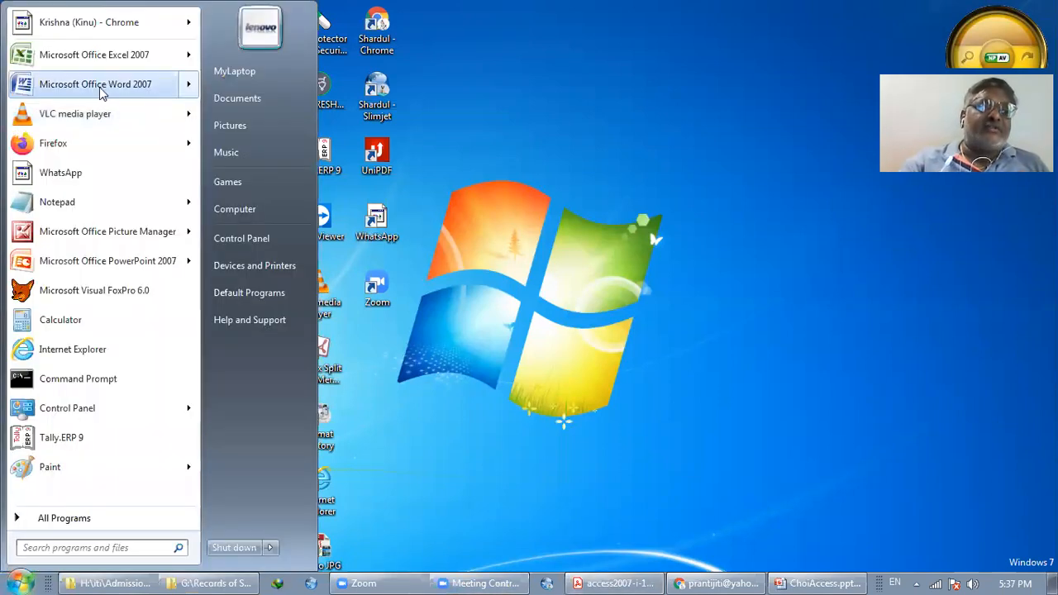
Open Microsoft Office Word 2007 and write "Tables - Data is stored in the tables" as the first line of the blank document
left_click(105, 85)
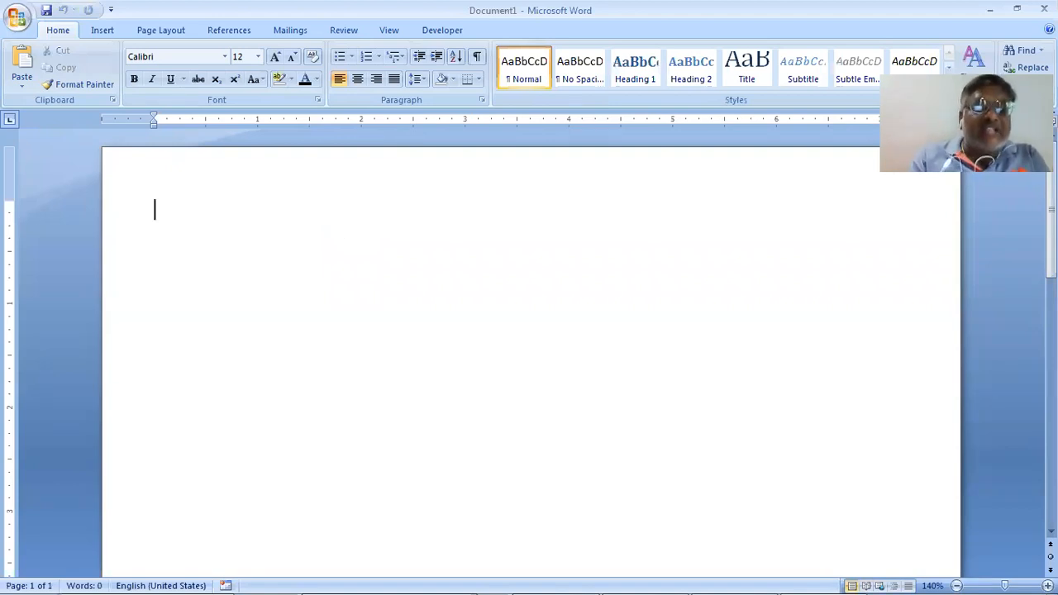
type("Tables")
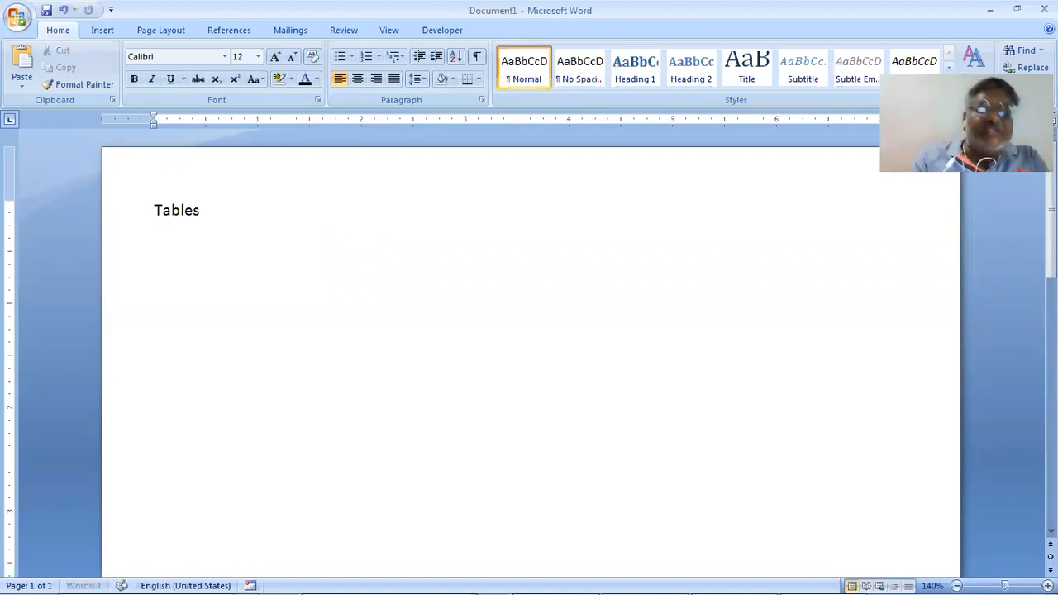
key("Return")
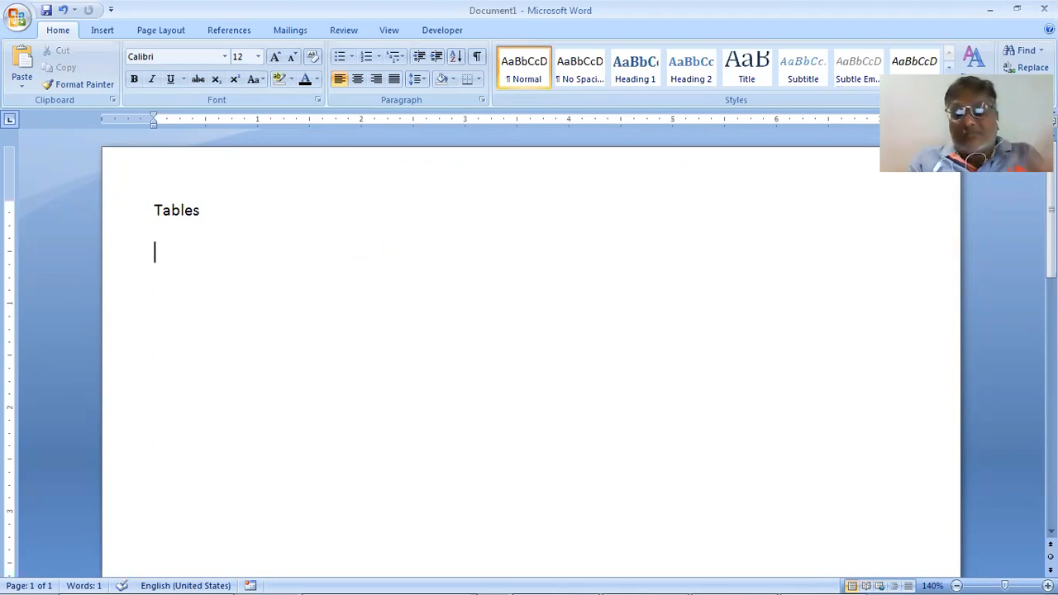
key("ctrl+z")
key("ctrl+z")
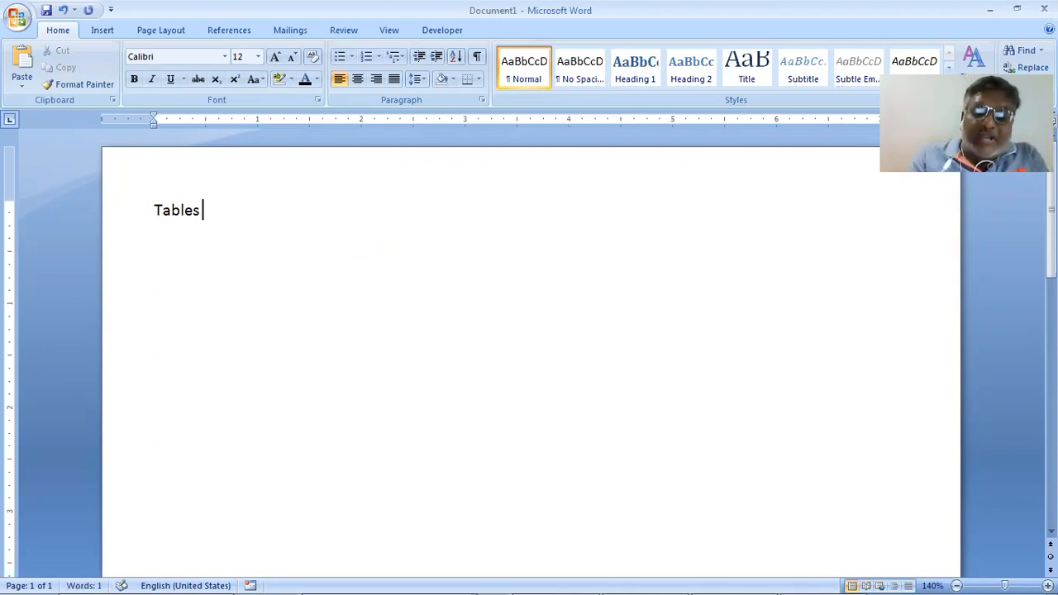
type("-  Dat")
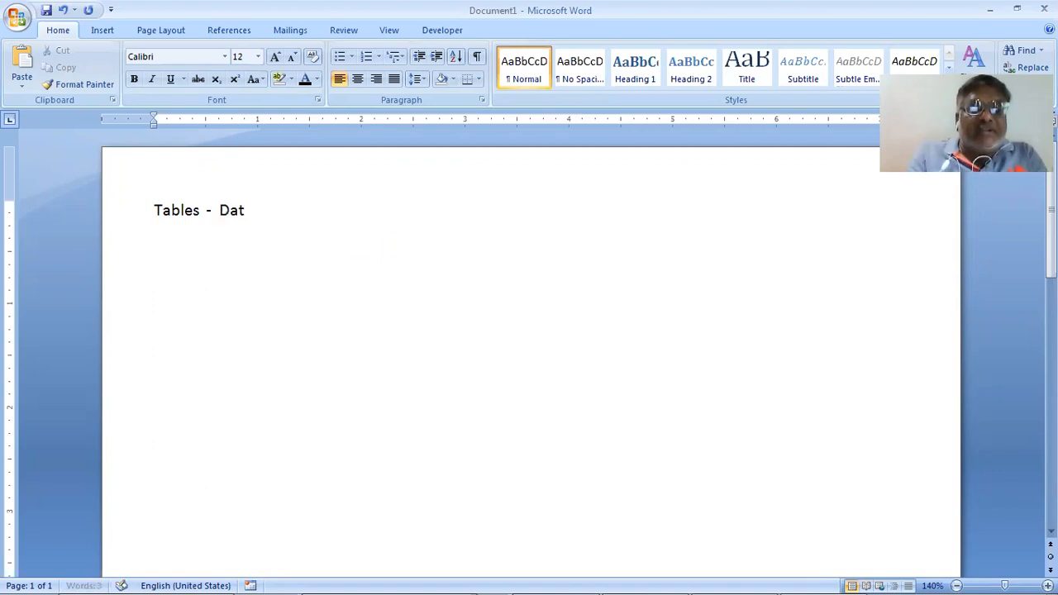
type("a is s")
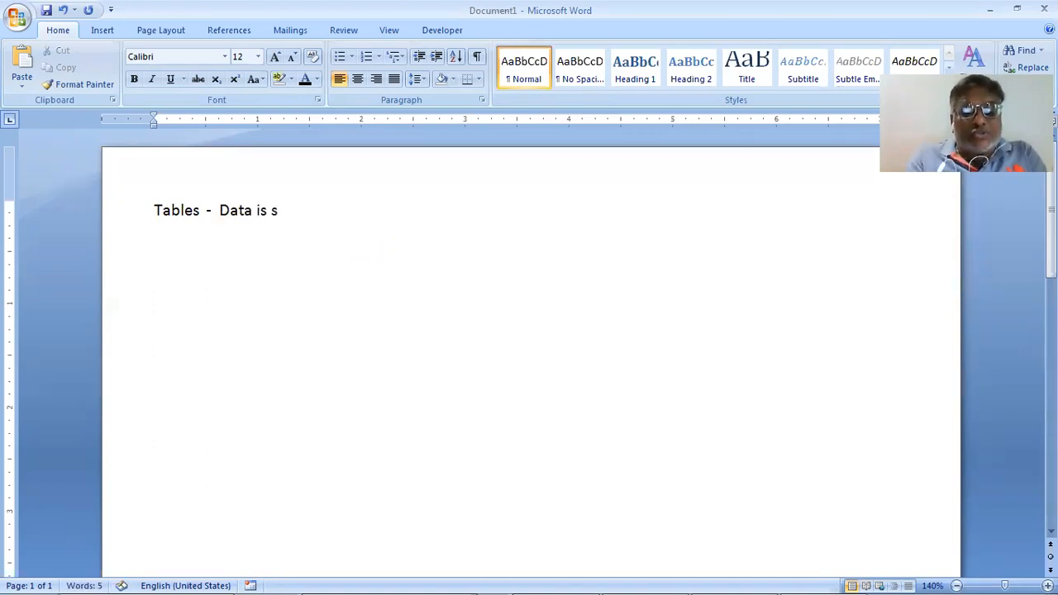
type("tored in")
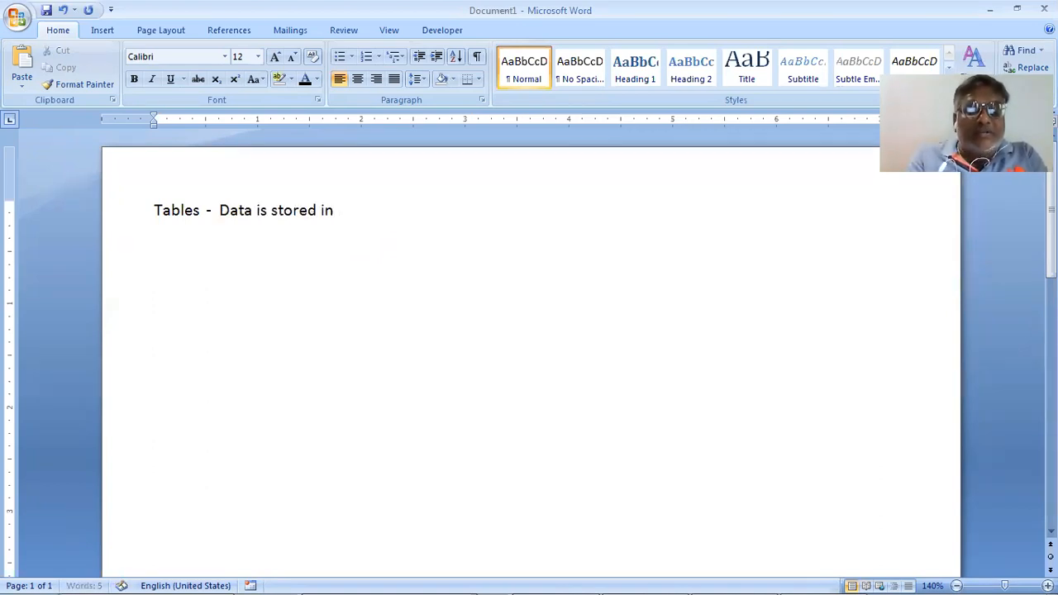
type(" the tabl")
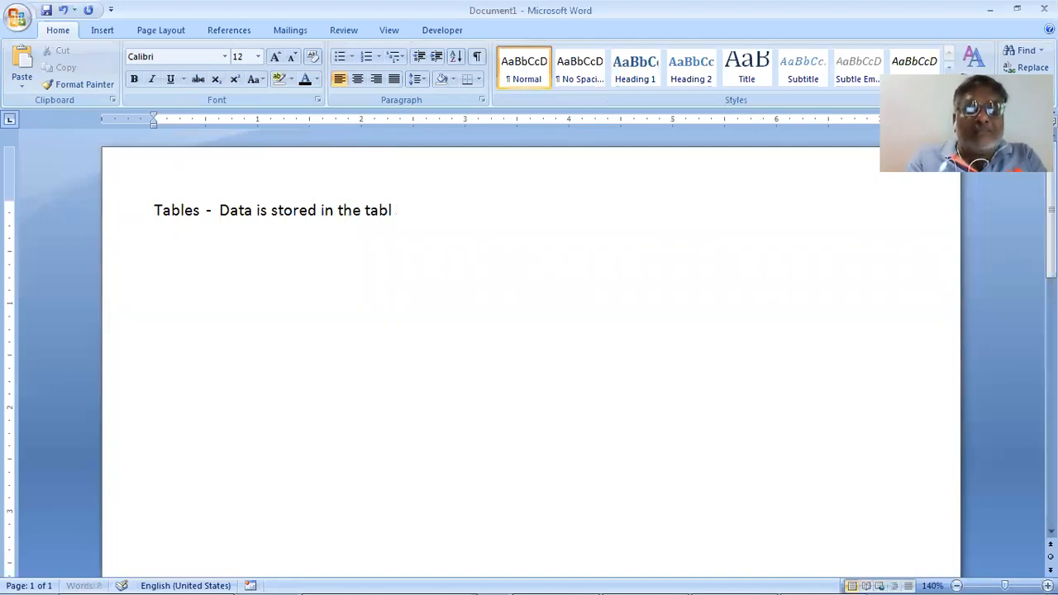
type("es")
Add a second line, indented one tab stop, reading "Table is bunch of records"
key("Return")
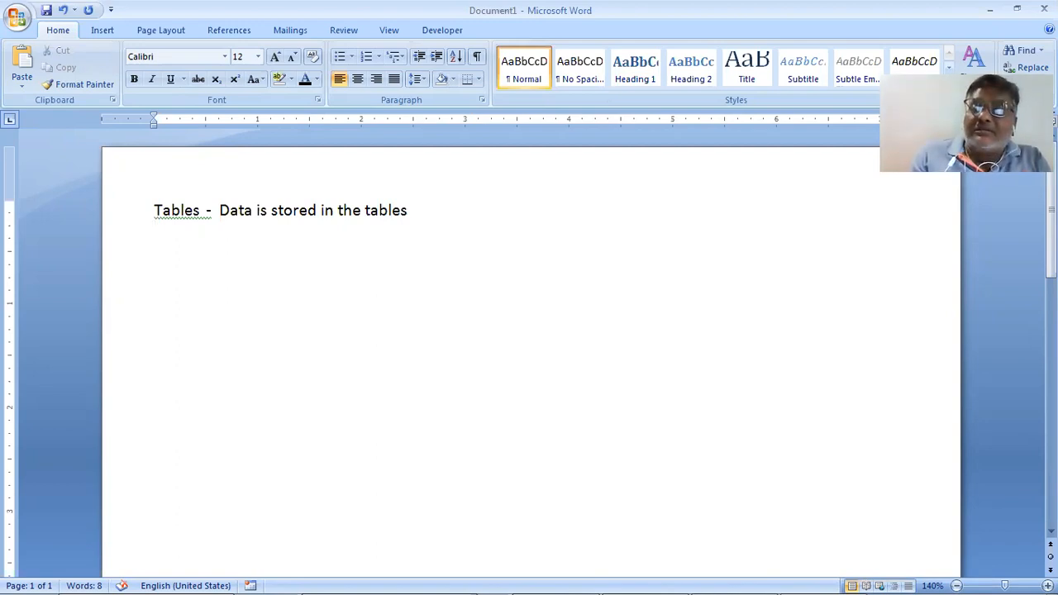
key("Tab")
type("T")
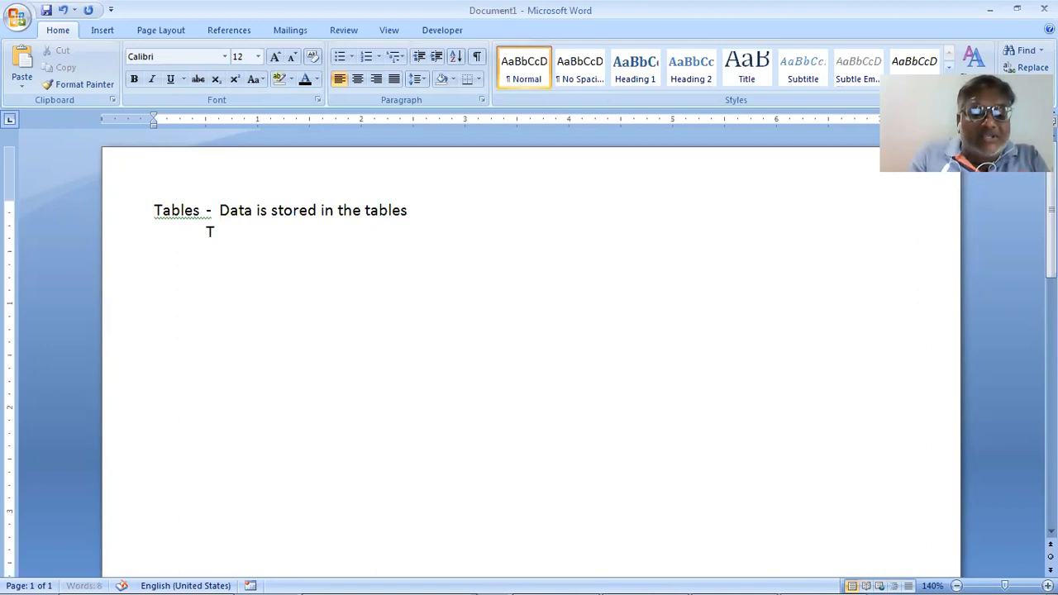
type("able i")
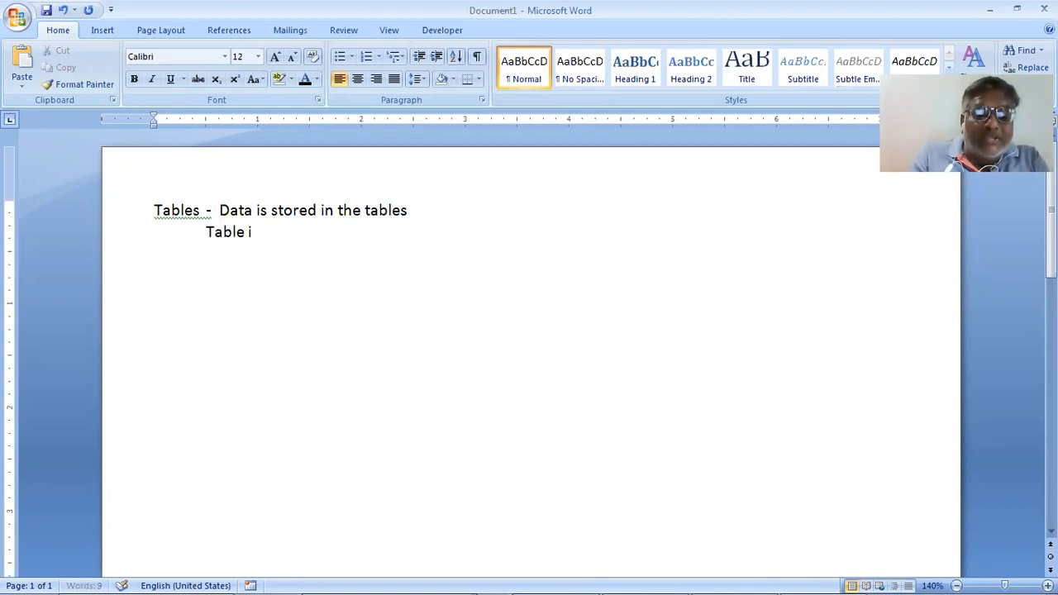
type("s ")
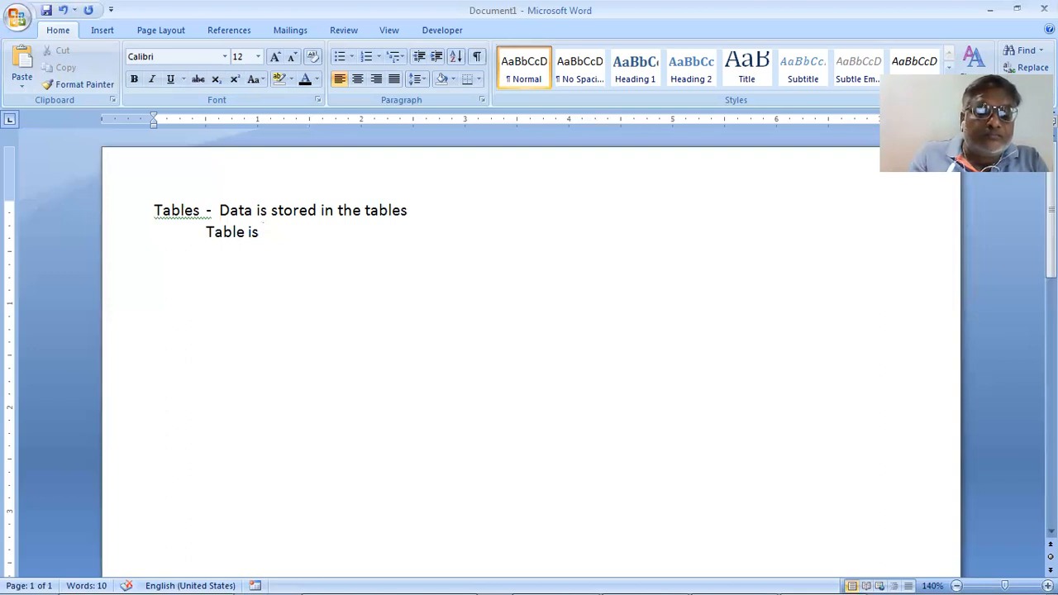
type("bu")
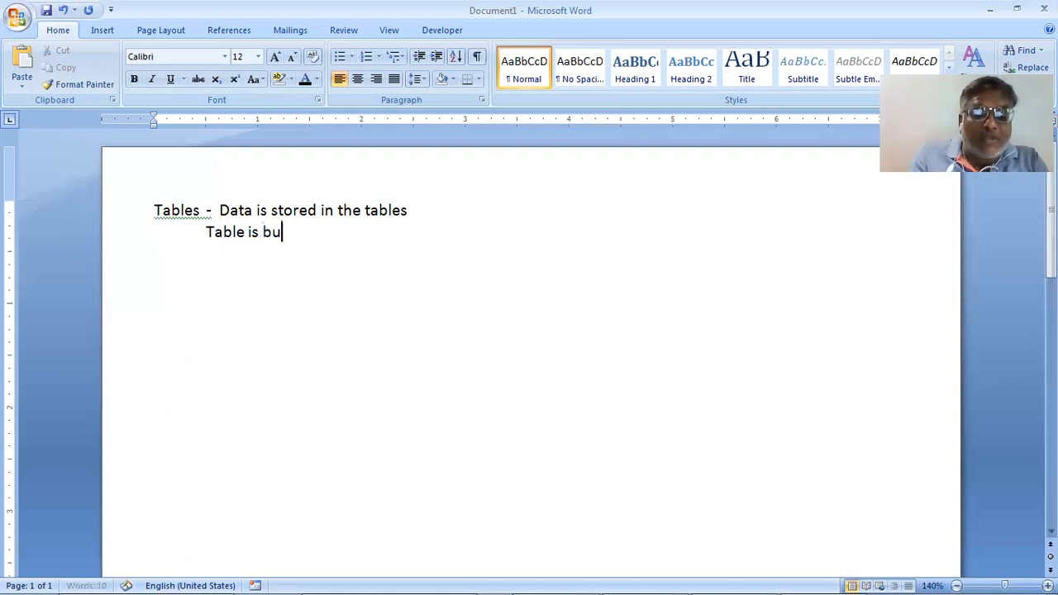
type("nch of r")
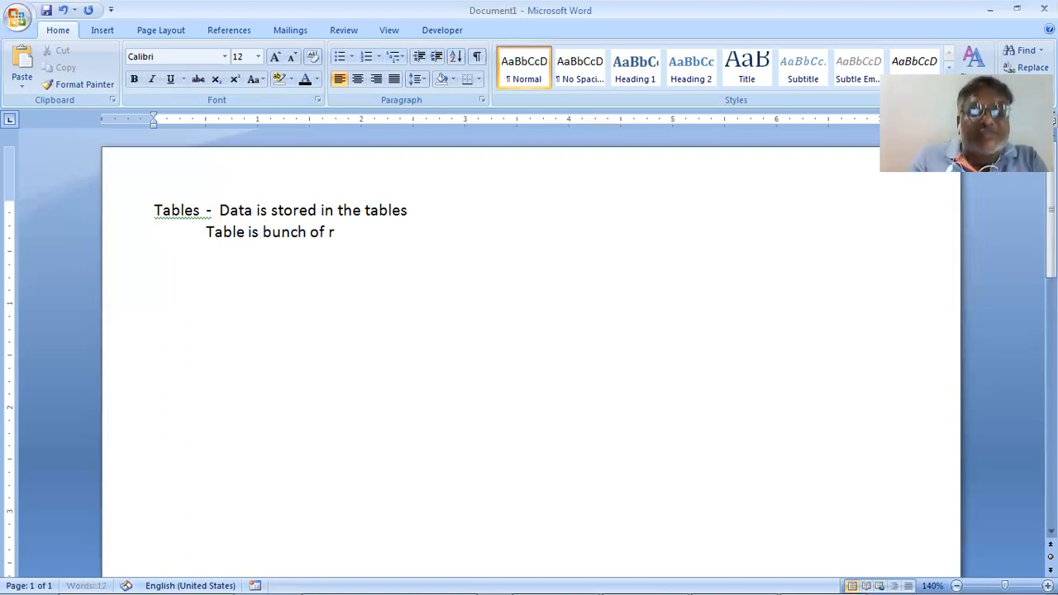
type("ecords")
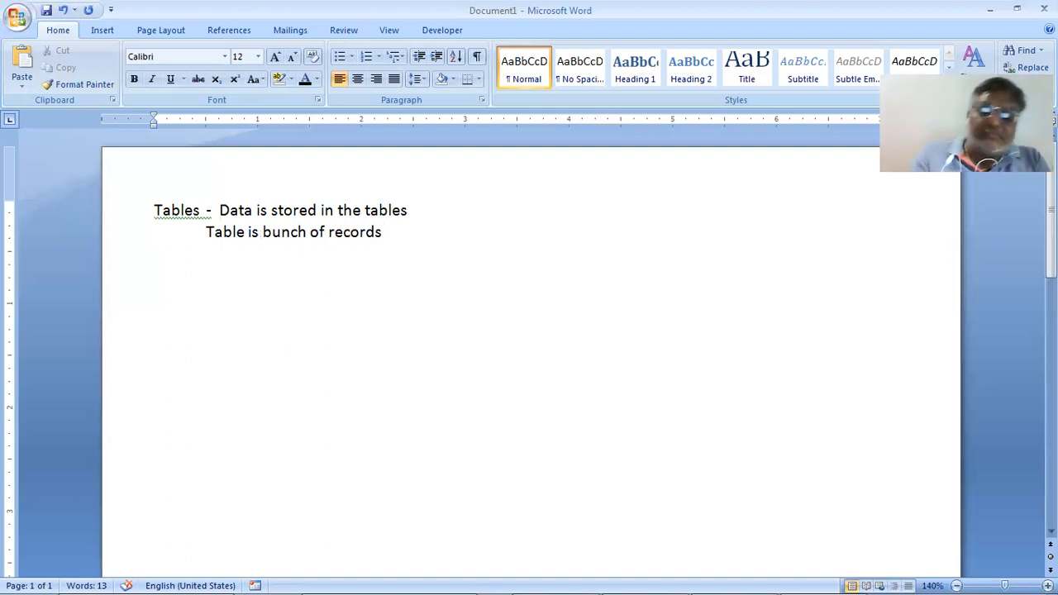
Capitalize "Records" in the second line and add "......" at the end of that line
left_click(360, 233)
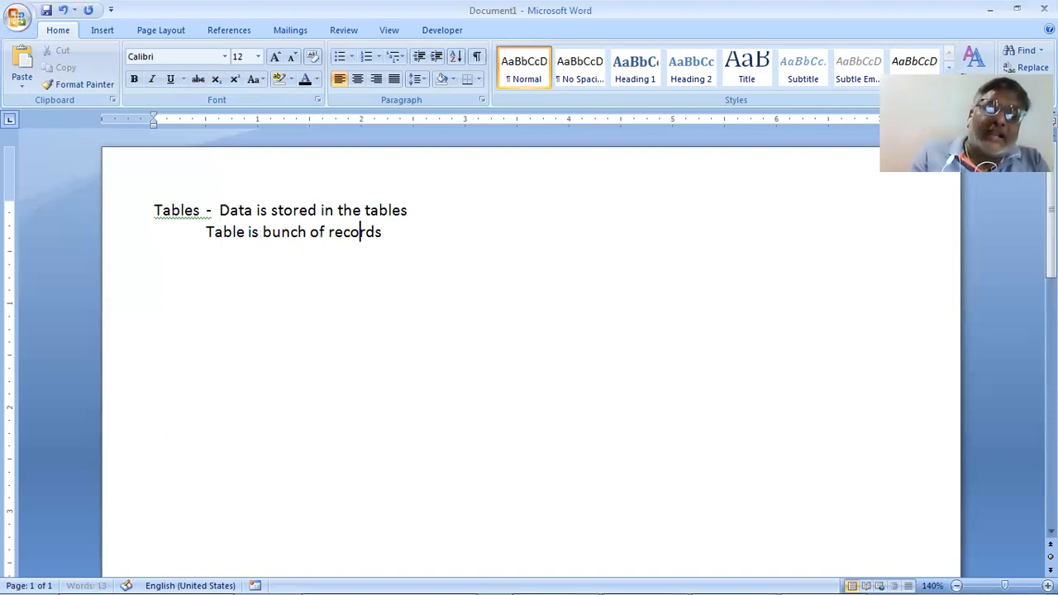
left_click(329, 232)
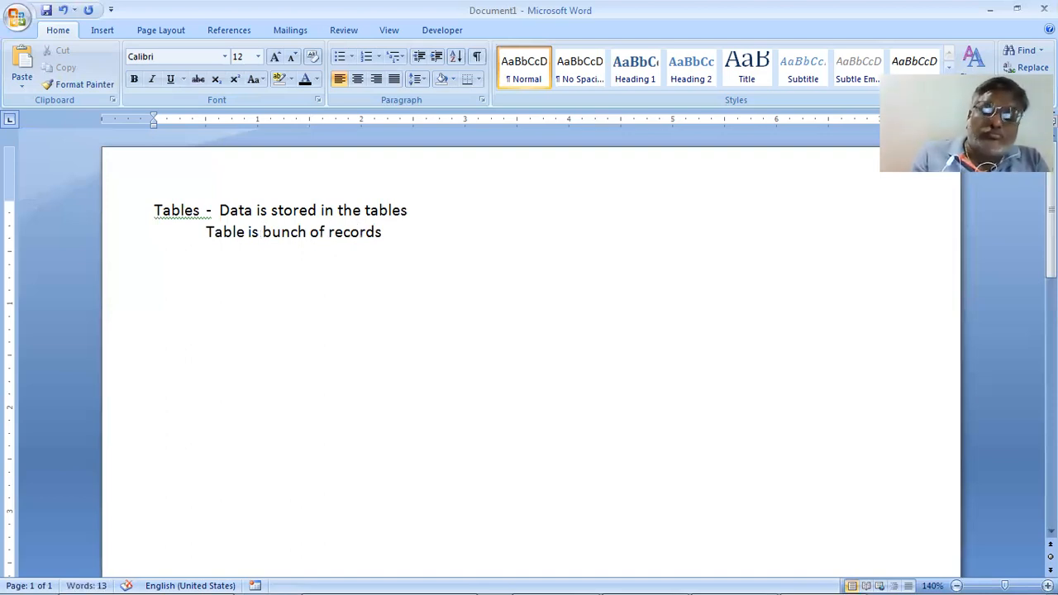
key("shift+Right")
type("R")
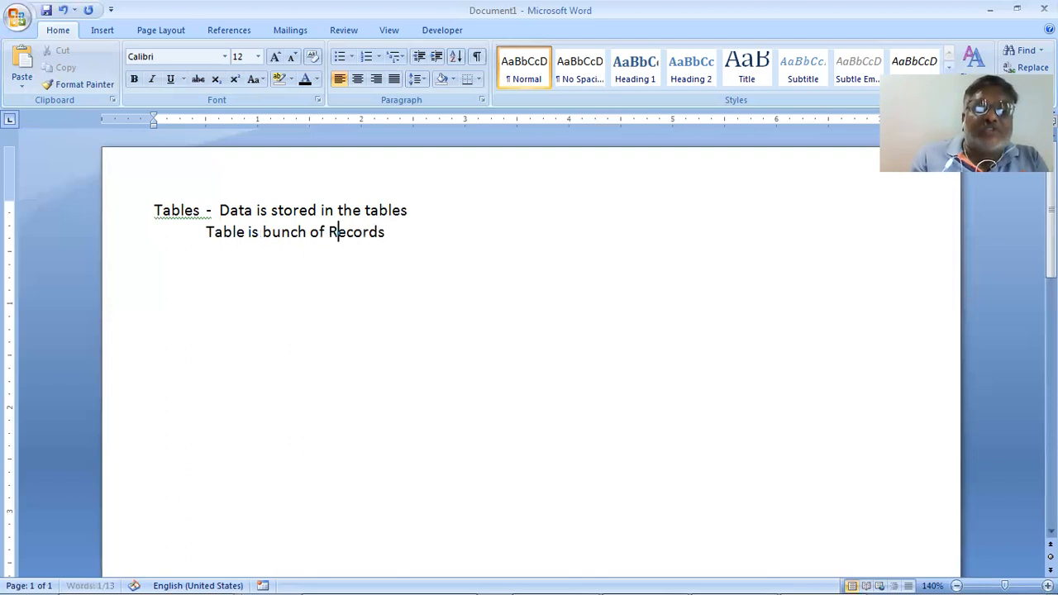
left_click(379, 232)
key("End")
type(".")
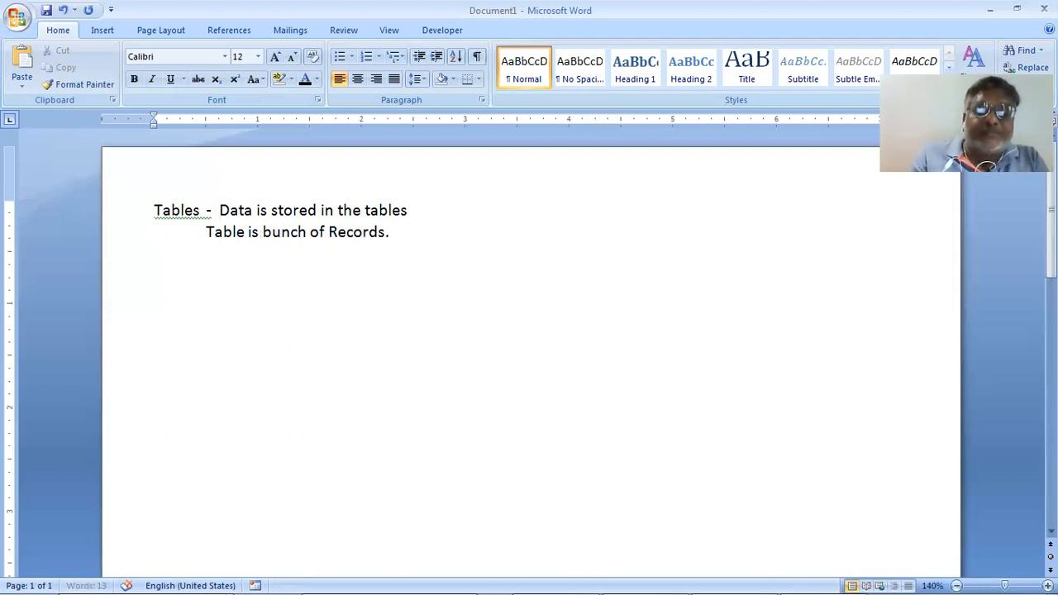
type(".....")
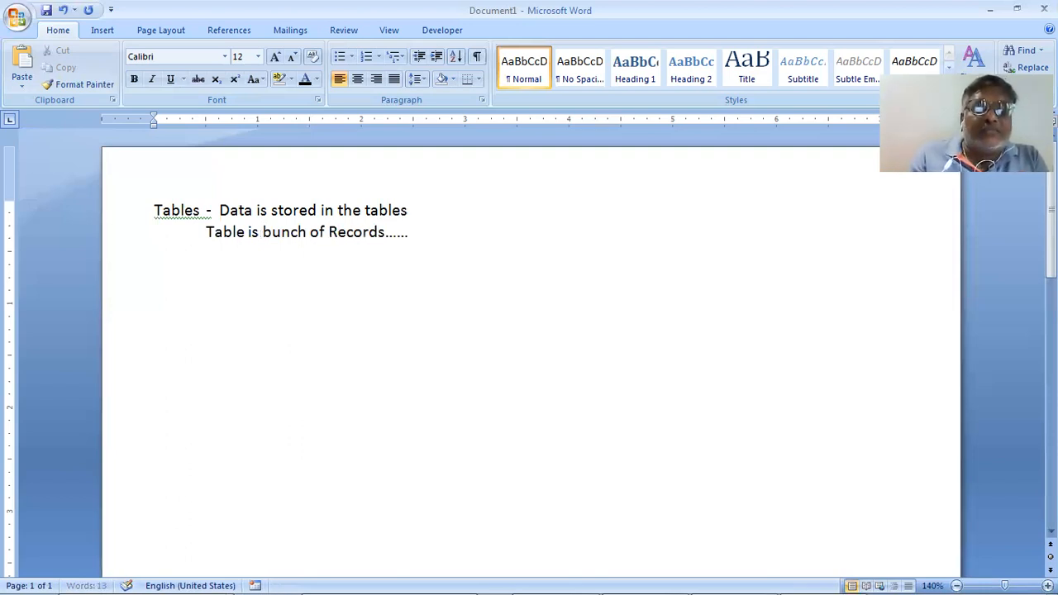
Add a third line, indented two tab stops, reading "Record is bunch of fields"
key("Return")
key("Tab")
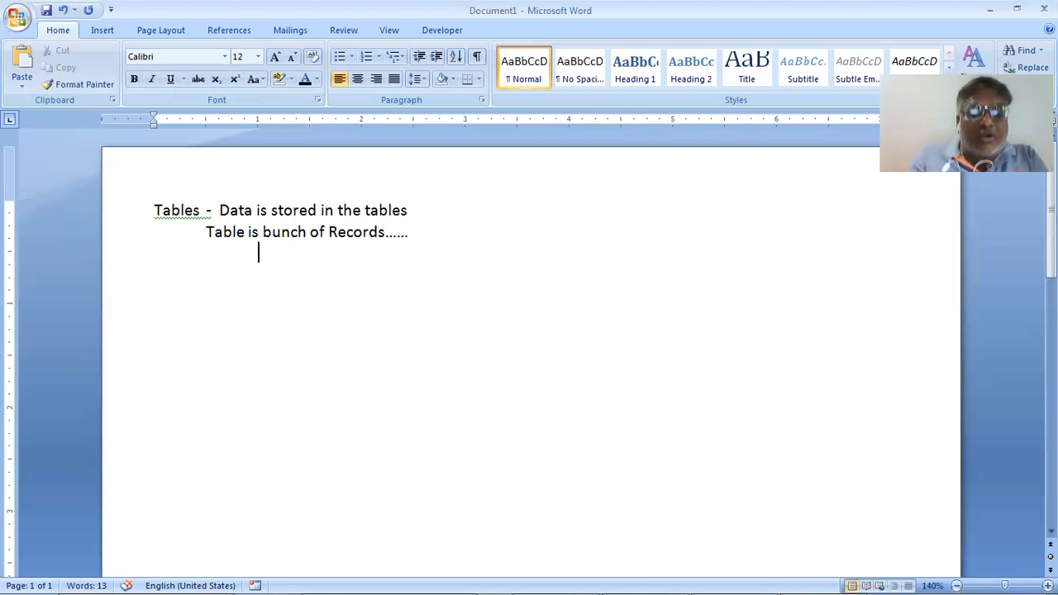
type("Record")
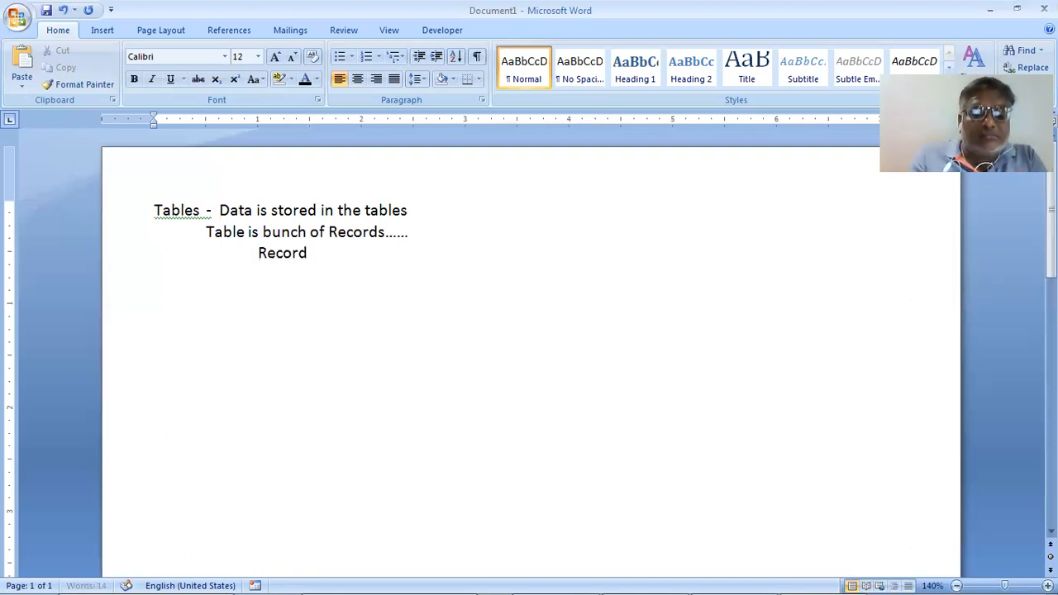
type(" is b")
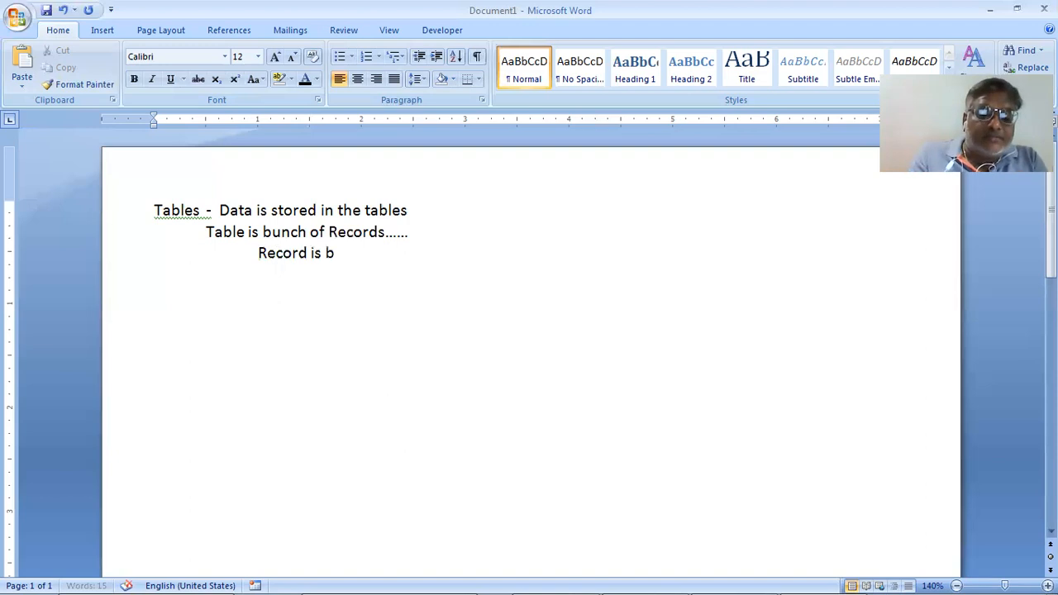
type("unch of")
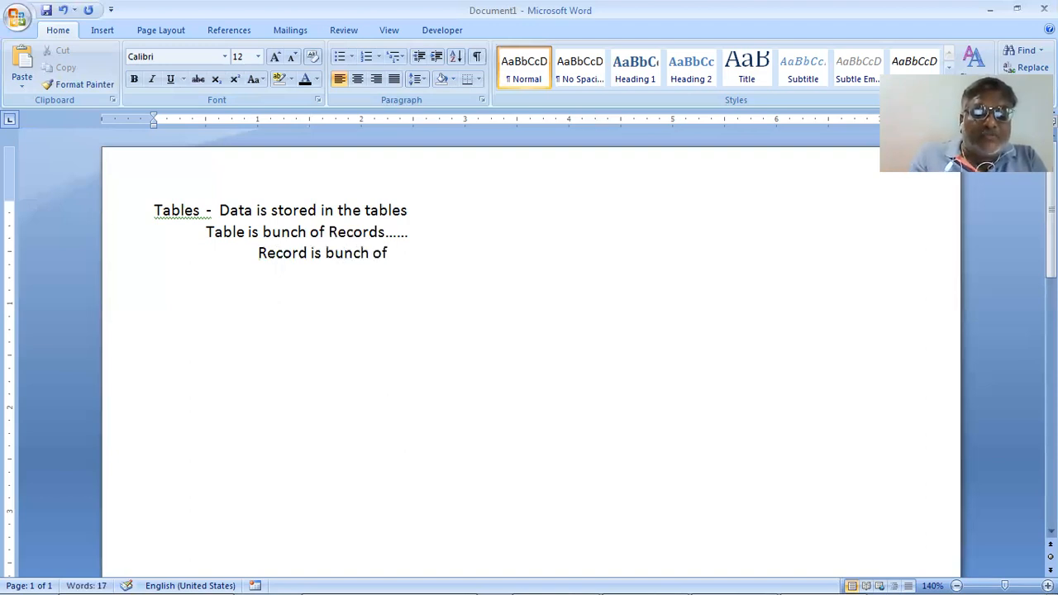
type(" fie")
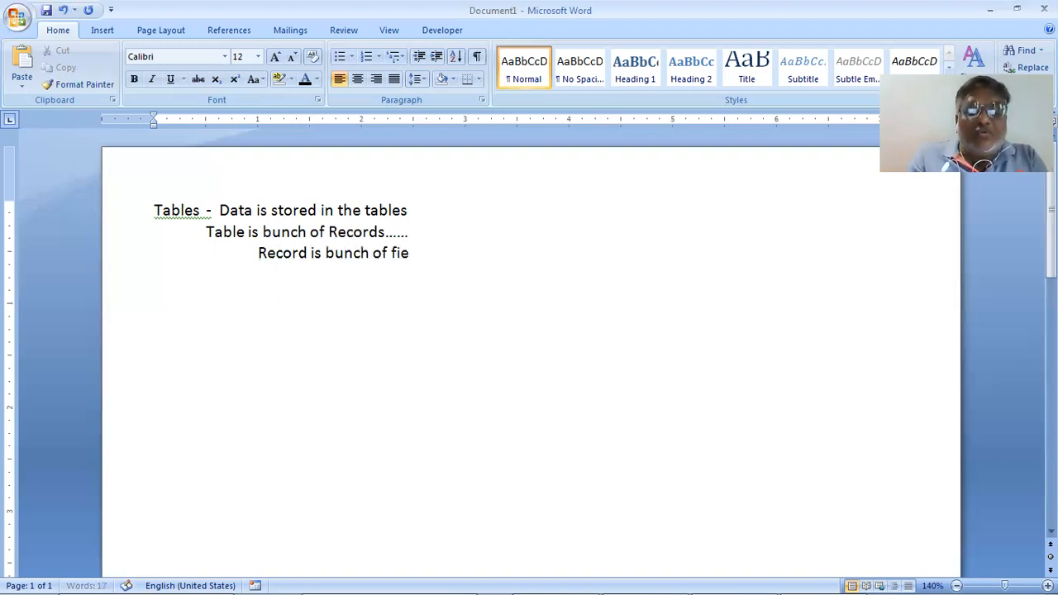
type("dls")
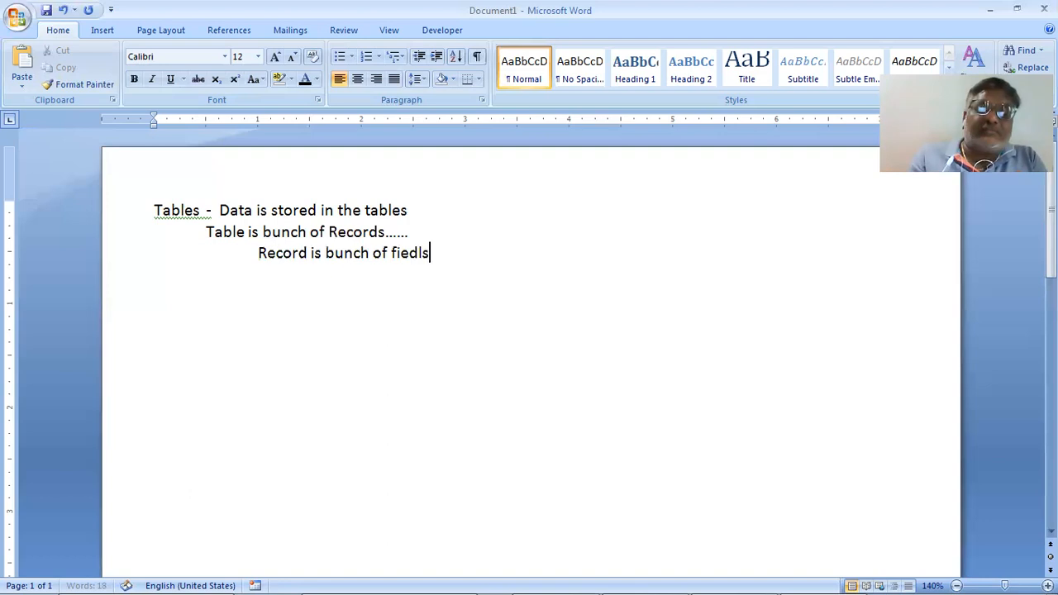
key("BackSpace")
key("BackSpace")
key("BackSpace")
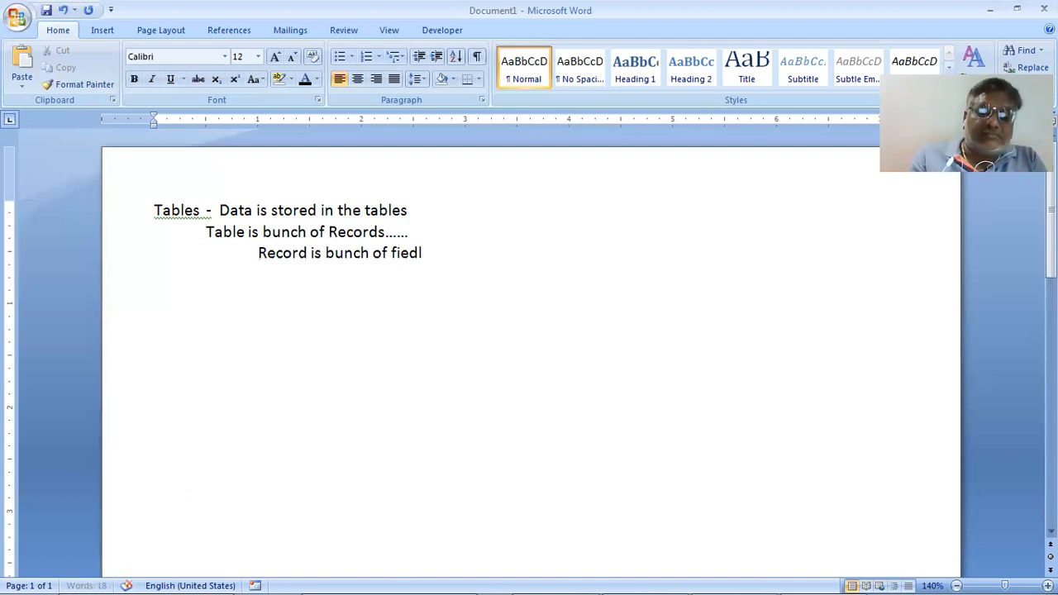
type("lds")
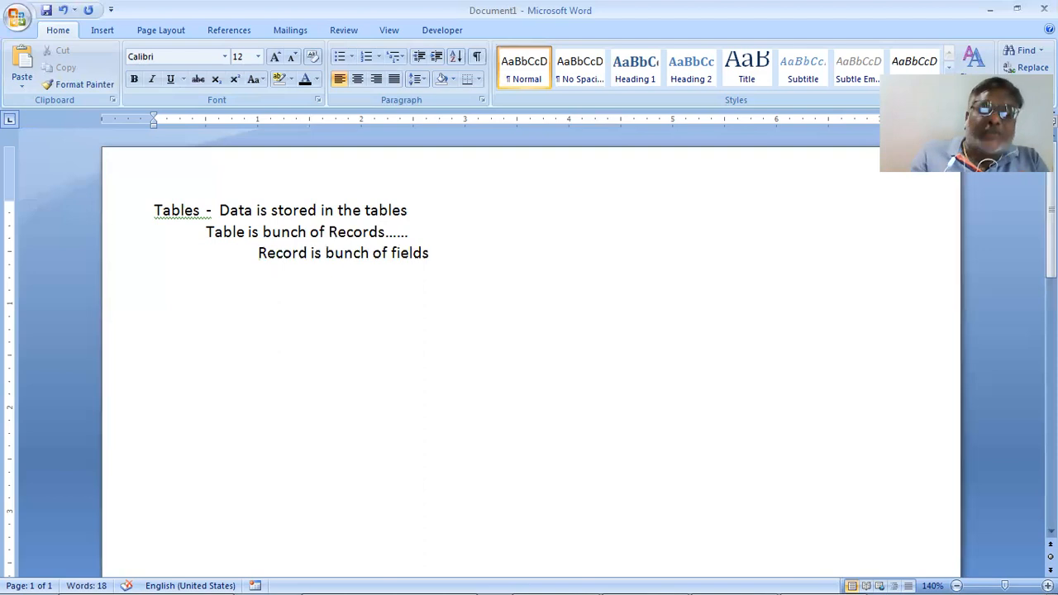
Capitalize "Fields" in the third line and add "....." at the end of that line
key("Left")
key("Left")
key("shift+Right")
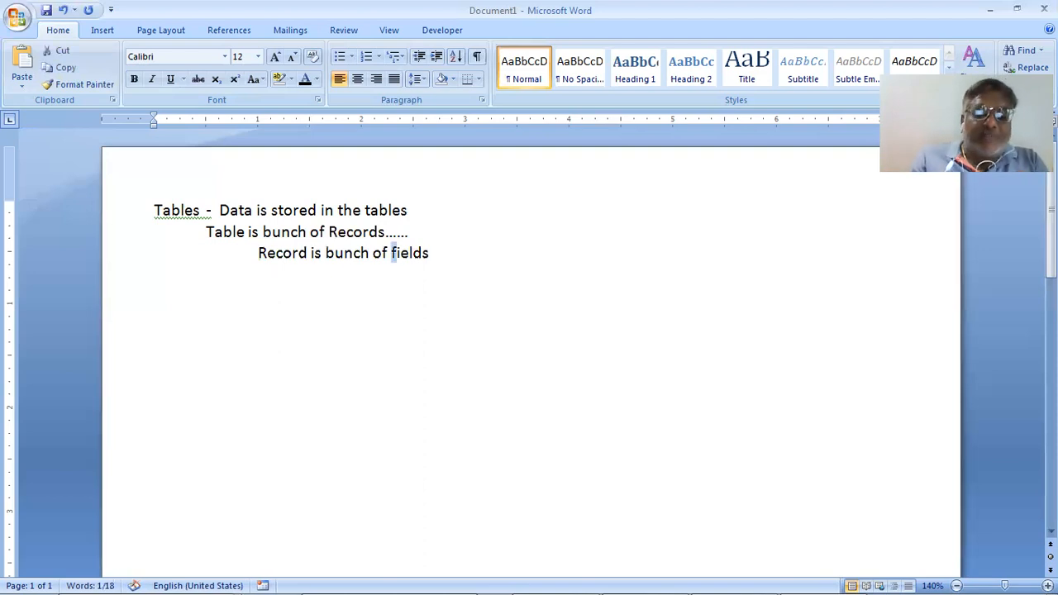
type("F")
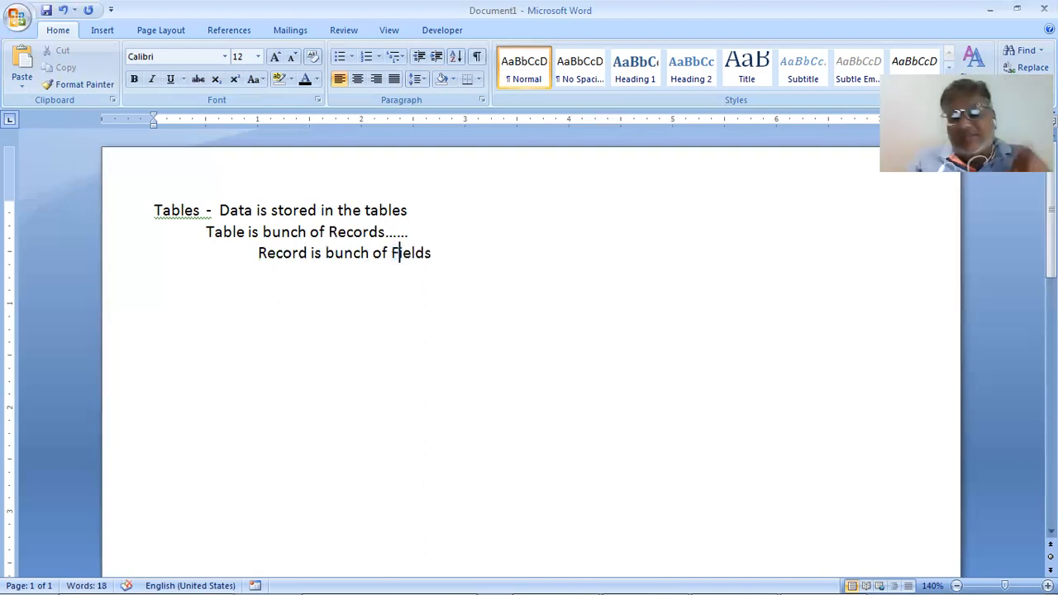
key("Right")
key("Right")
key("End")
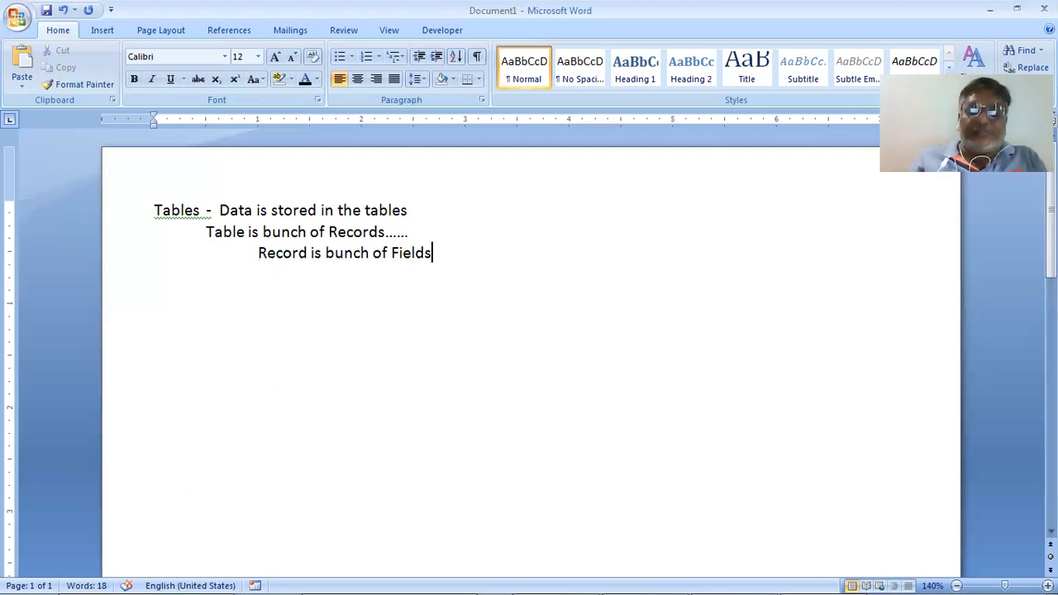
type(".....")
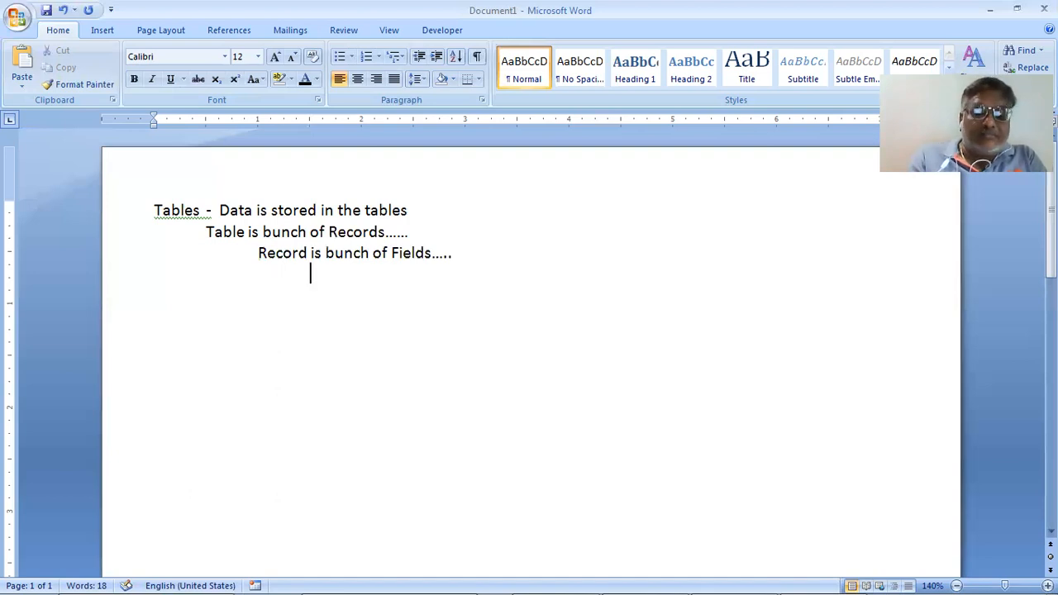
Write "Fields is a heading of data" on the indented fourth line and leave a blank line beneath it
type("Field")
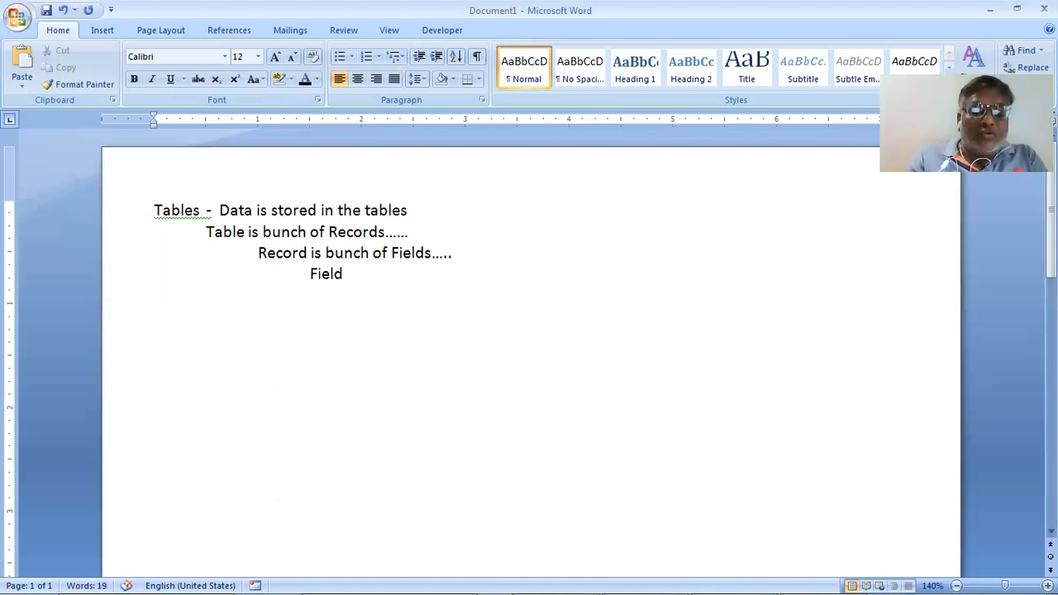
type("s is ")
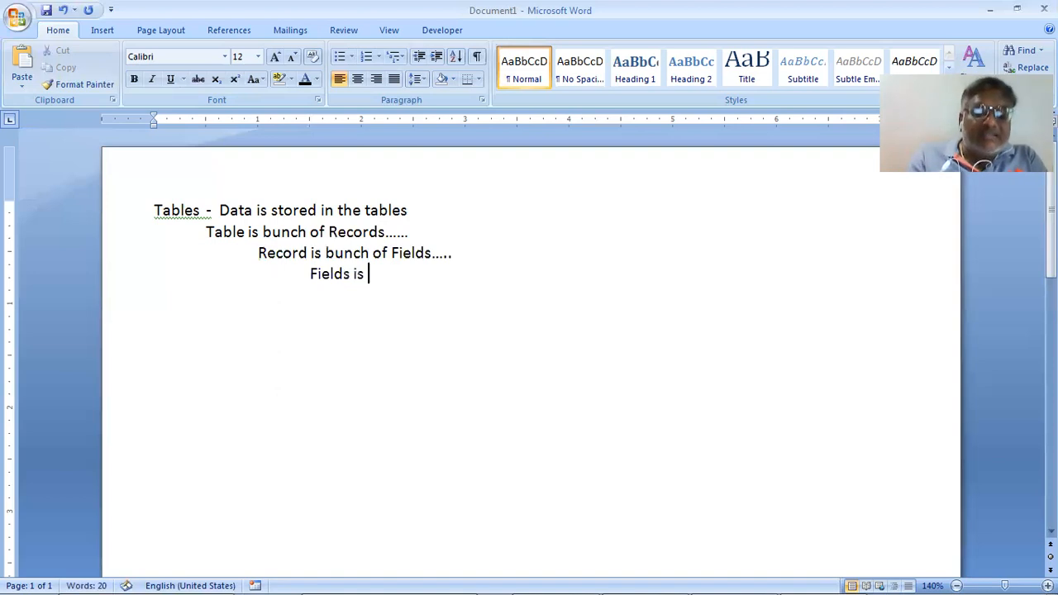
type("a h")
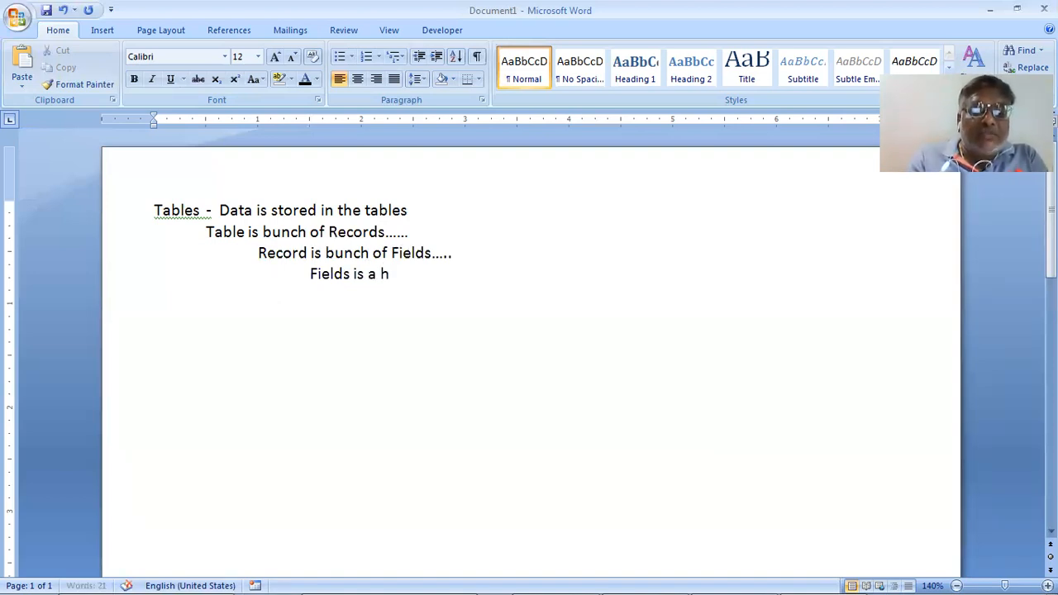
type("eading")
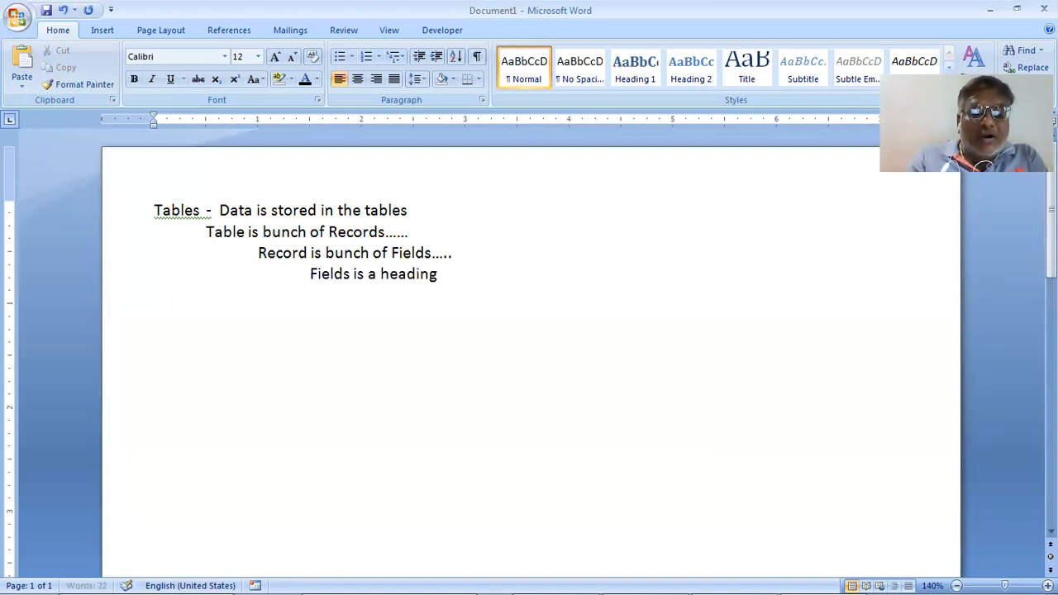
type(" of data")
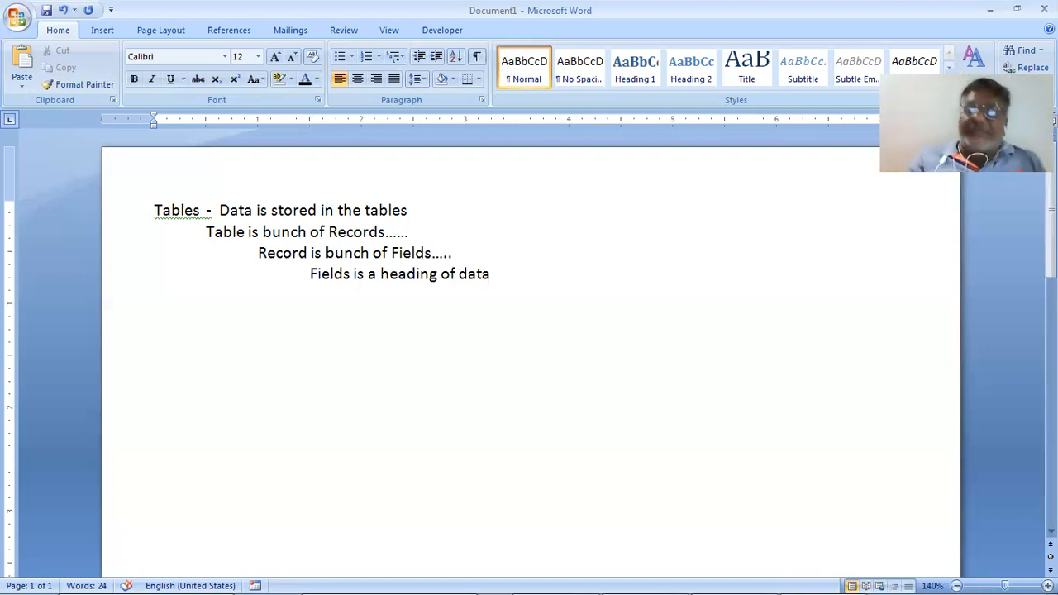
key("Return")
key("Return")
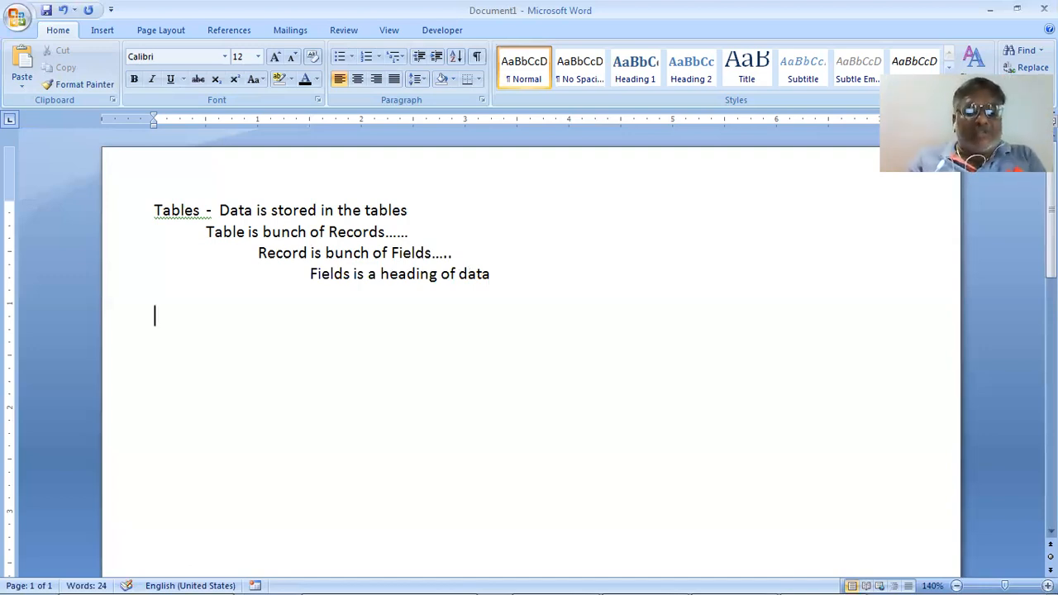
key("Tab")
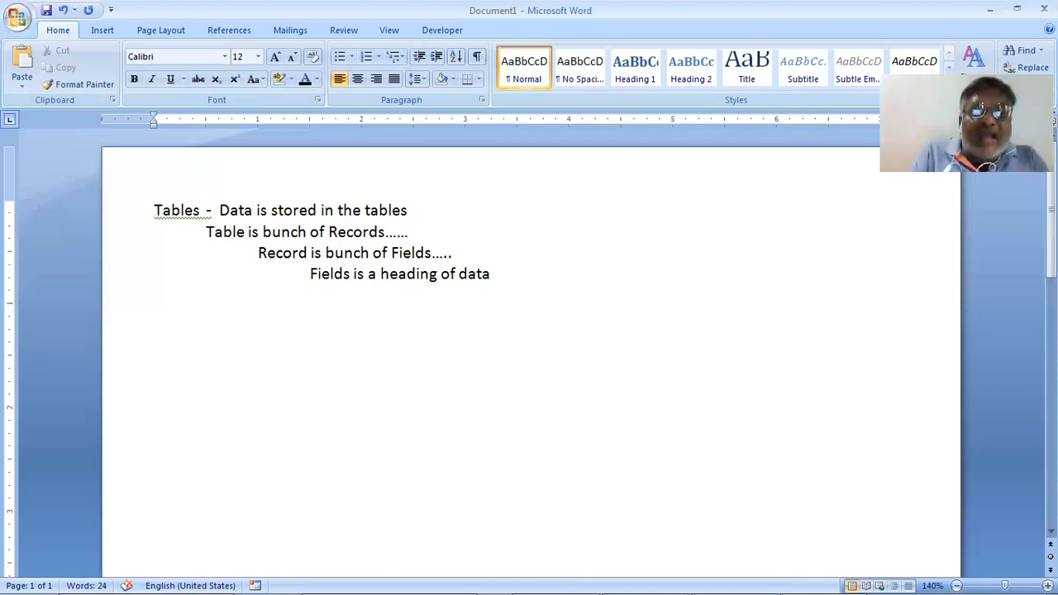
Insert the heading "Database" above the Tables line, followed by a blank line
key("Return")
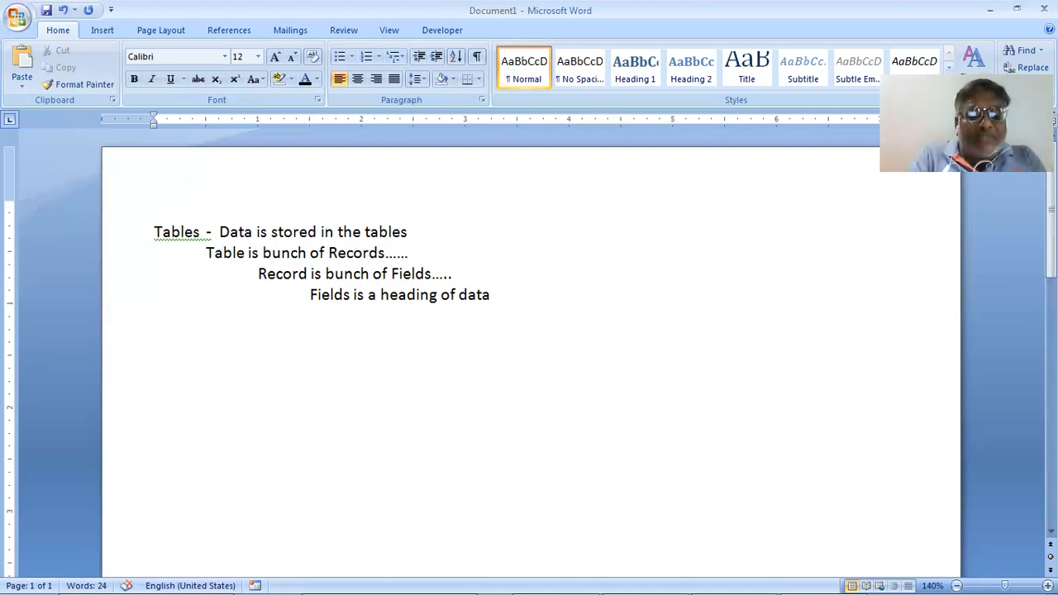
type("Tab")
key("BackSpace")
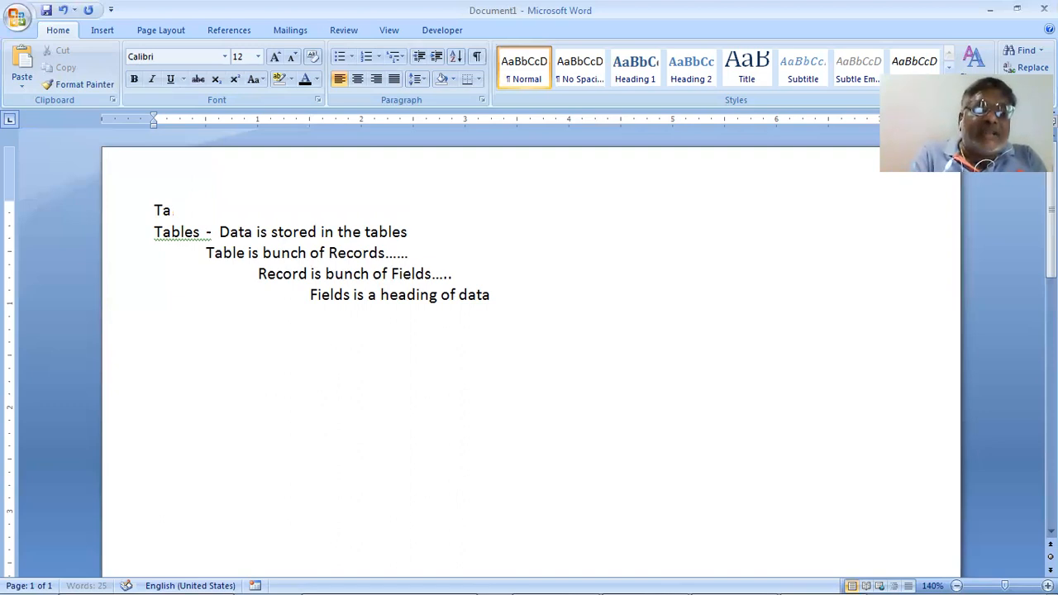
key("BackSpace")
key("BackSpace")
type("Data")
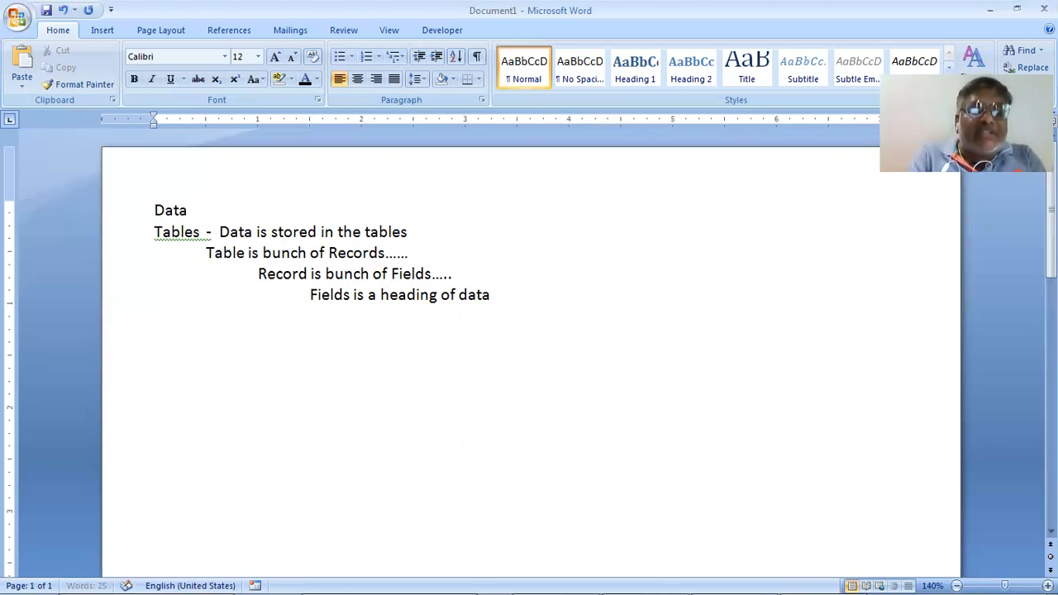
type("base")
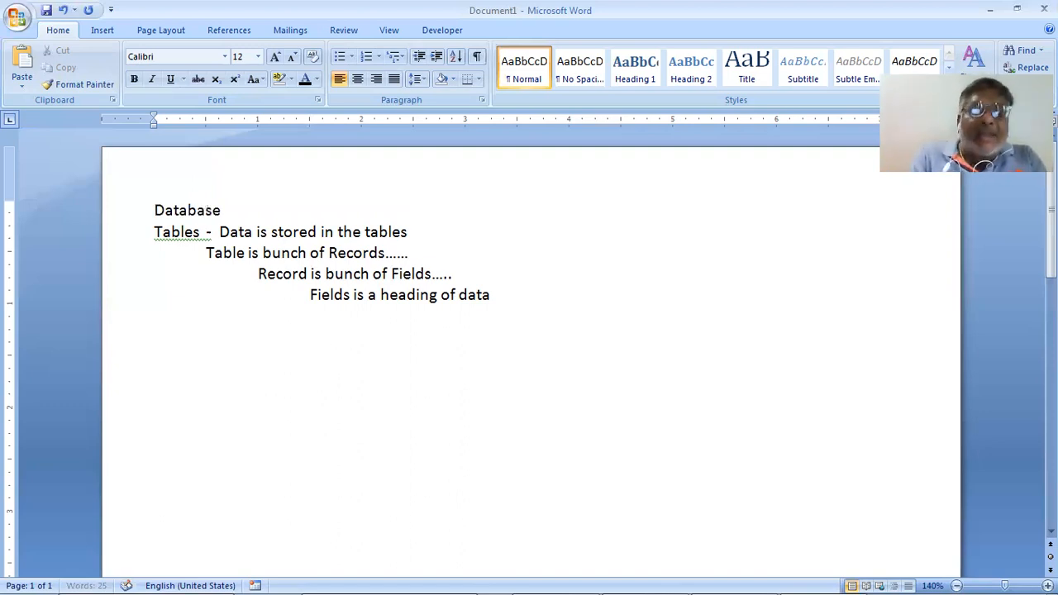
key("Return")
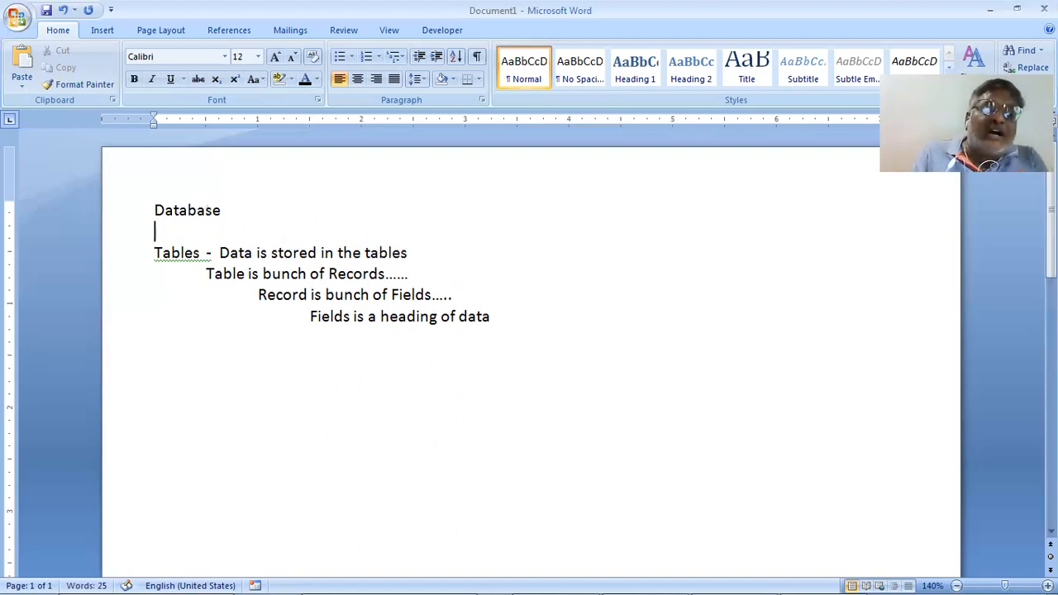
Indent each of the four lines below the Database heading by one more tab stop
key("Down")
key("Tab")
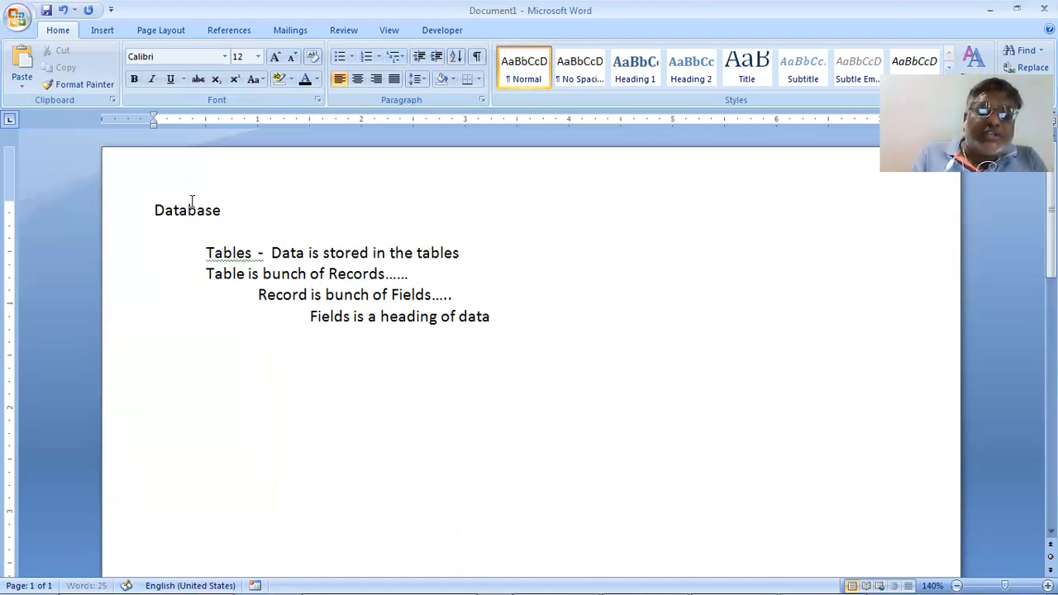
key("Down")
key("Tab")
key("Down")
key("Tab")
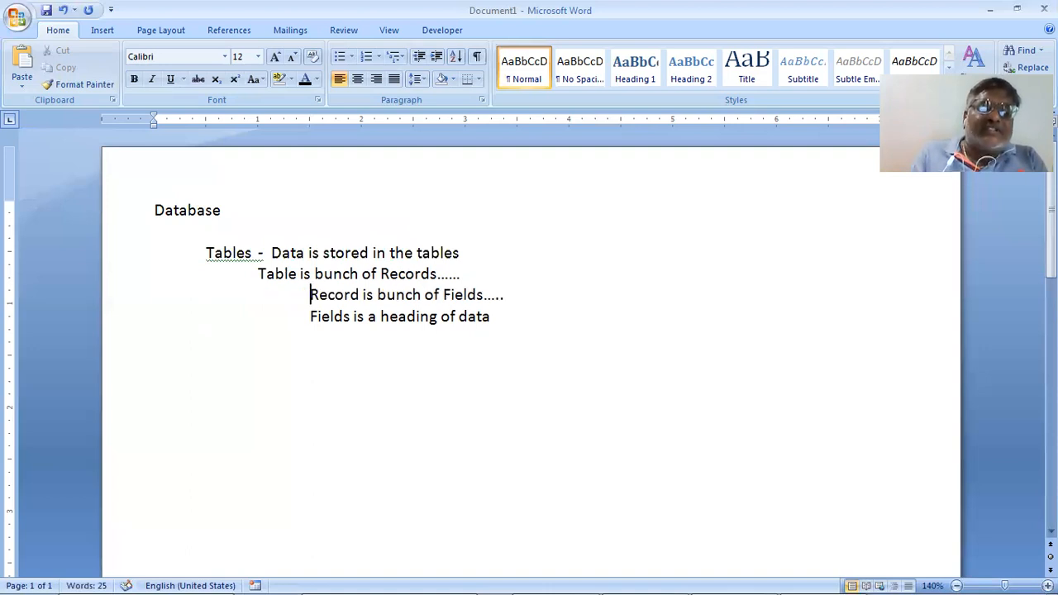
key("Down")
key("Tab")
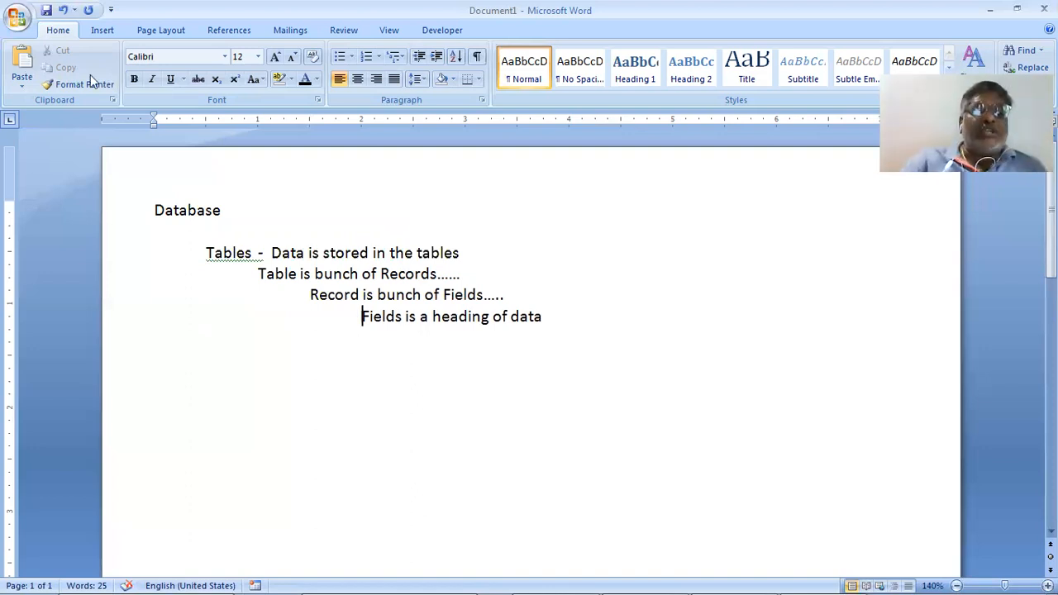
Indent the Table, Record and Fields definition lines by one further tab stop each, leaving the Tables line in place
left_click(238, 281)
key("Tab")
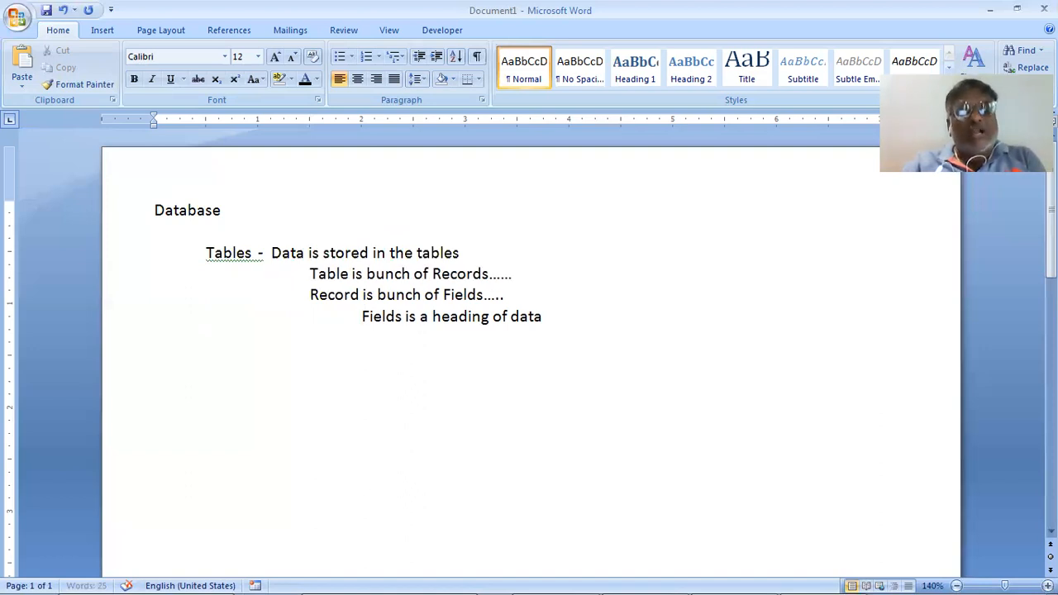
left_click(304, 275)
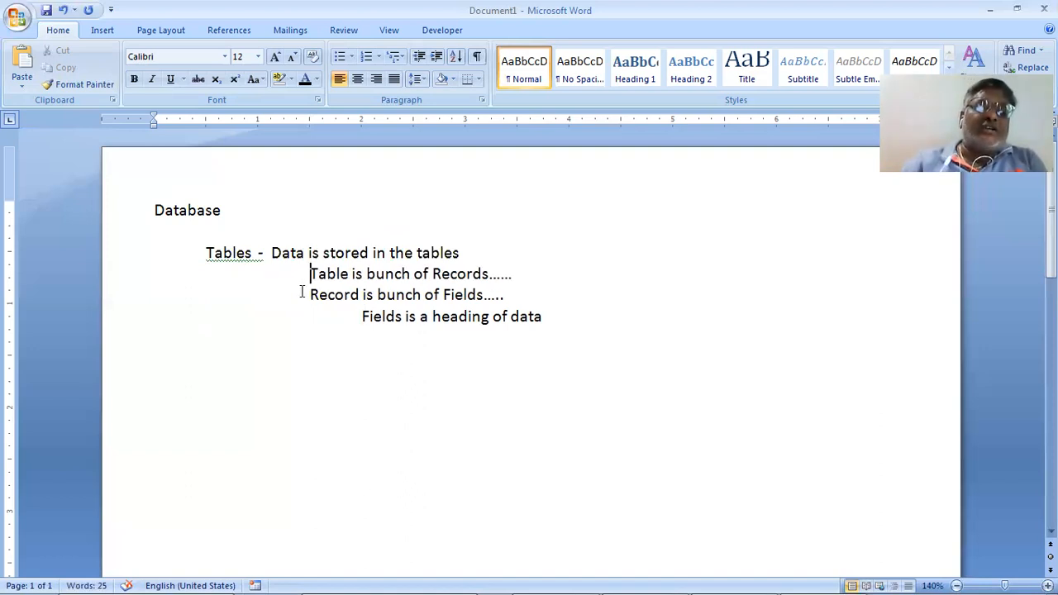
key("Down")
key("Tab")
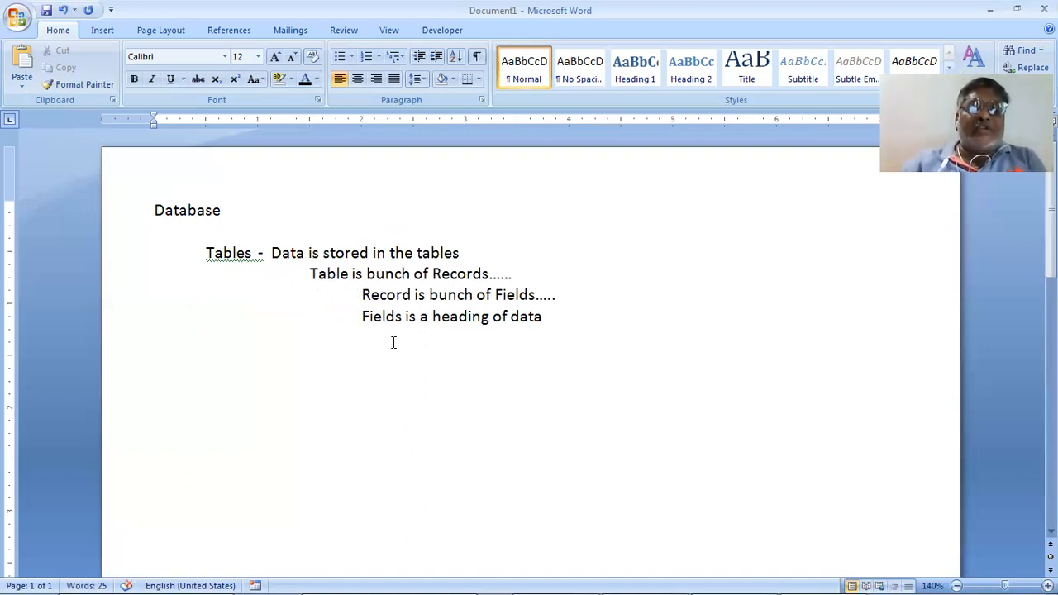
key("Down")
key("Tab")
Add a line below the Fields line, indented one tab stop, reading "Forms - Form is used to Input the data in structed way"
left_click(626, 317)
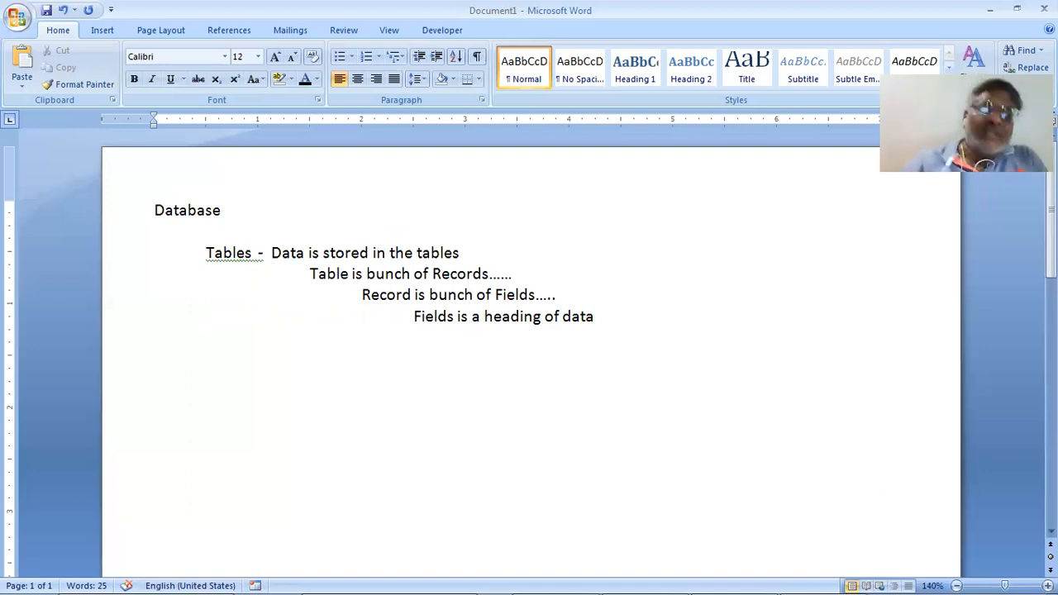
type("F")
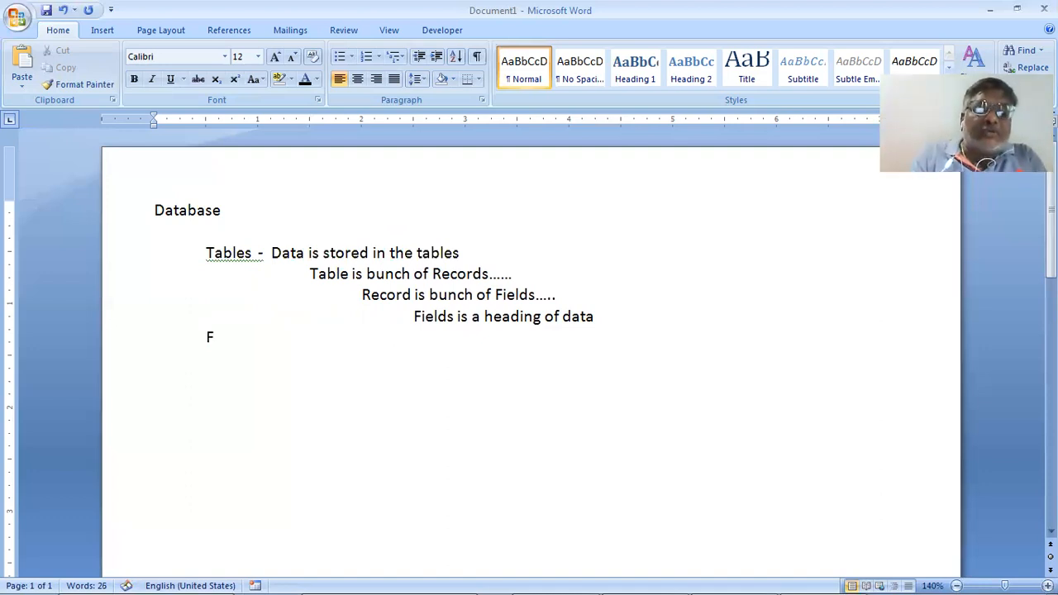
type("or")
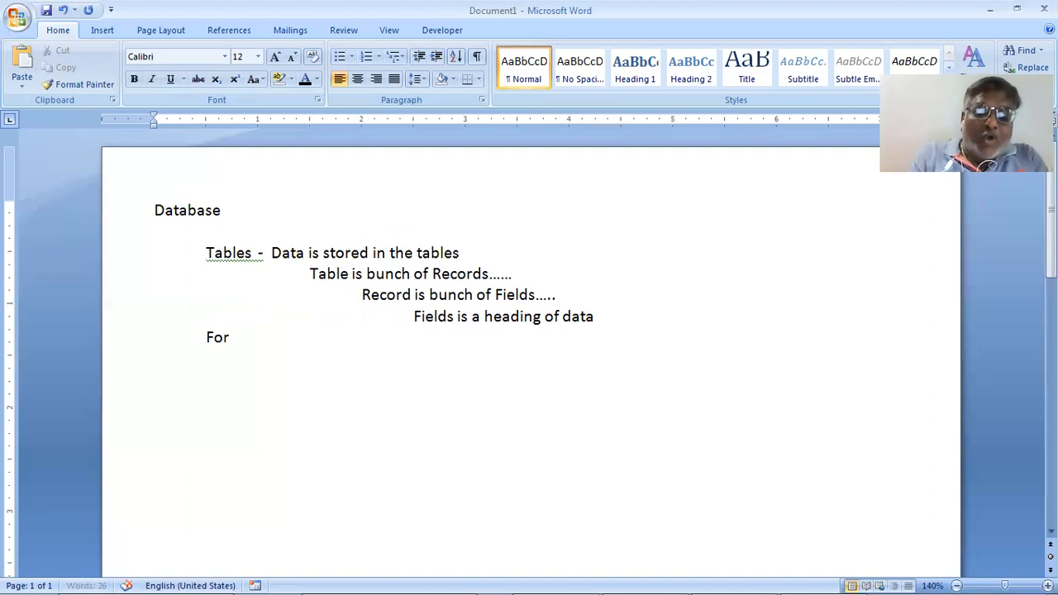
type("ms")
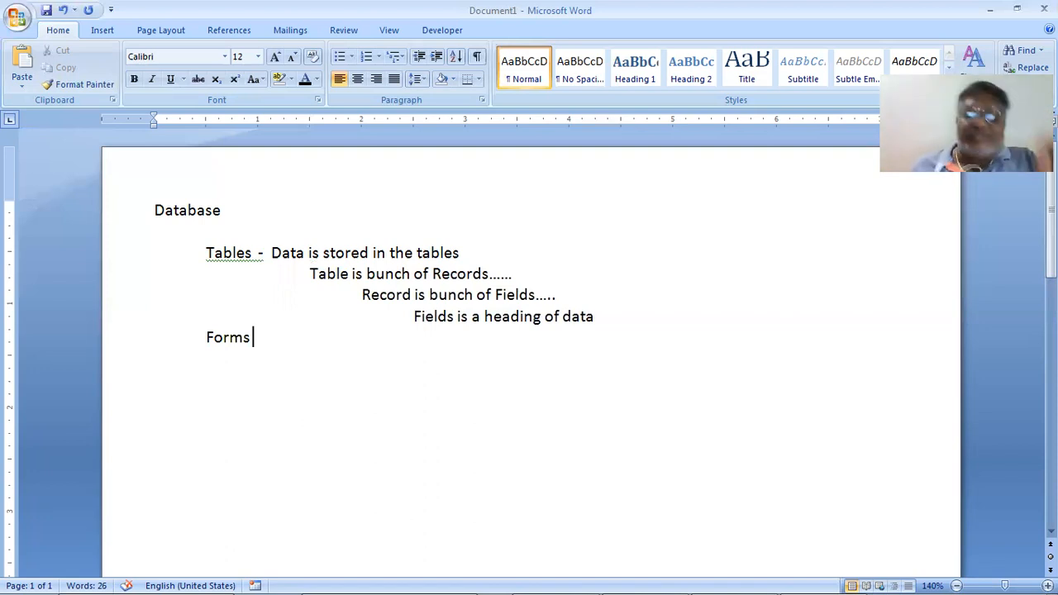
type("-")
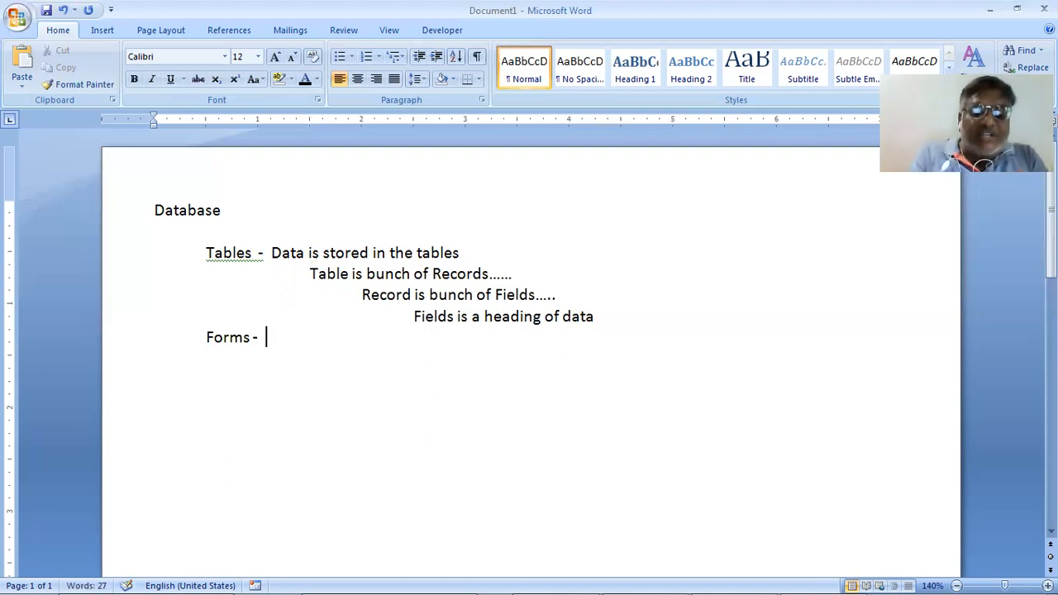
type("  Form")
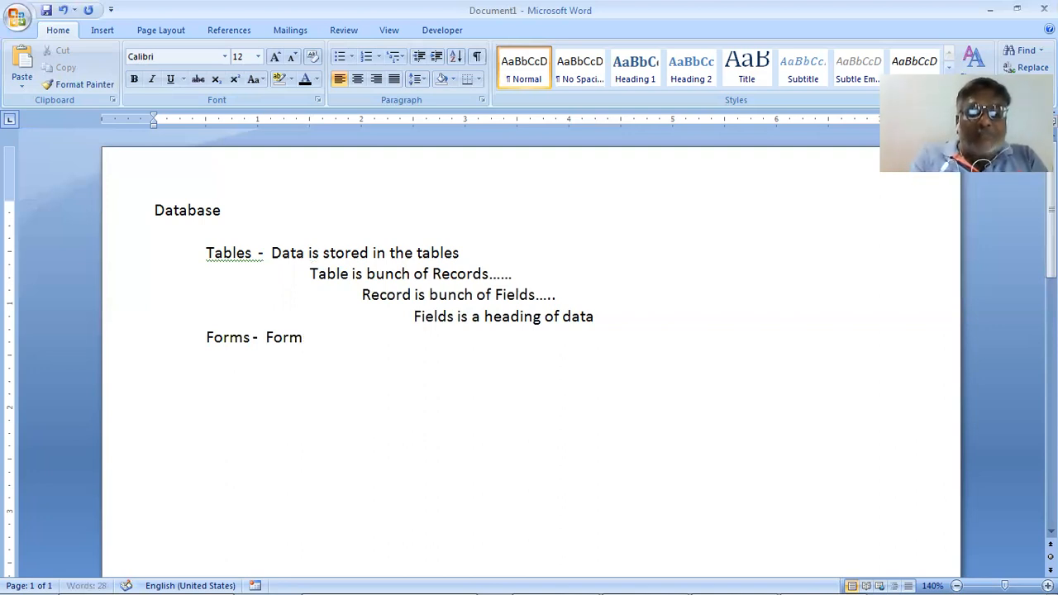
type(" is")
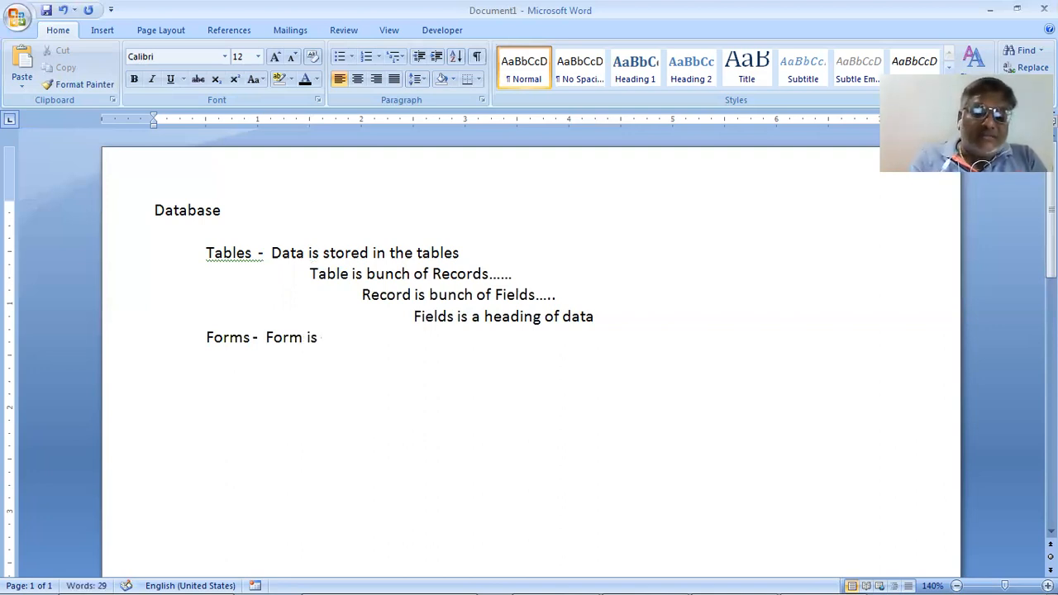
type(" used ")
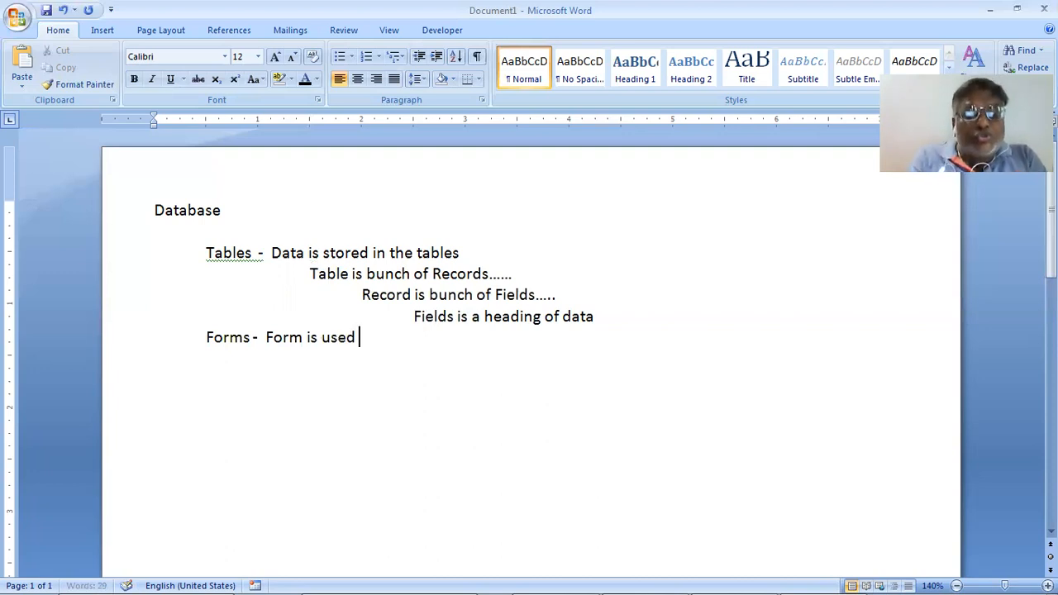
type("to Inp")
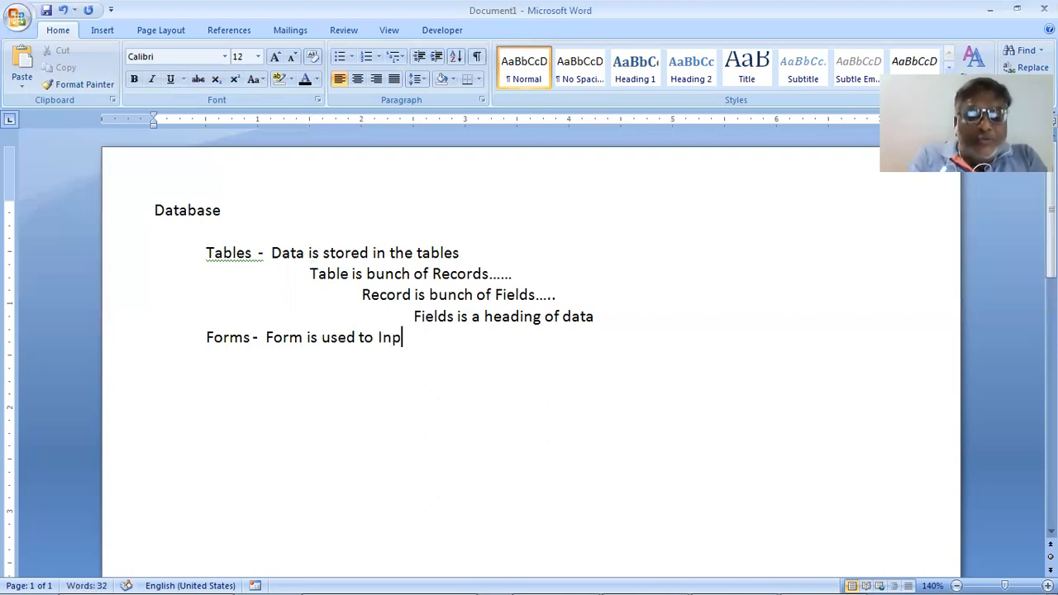
type("ut the")
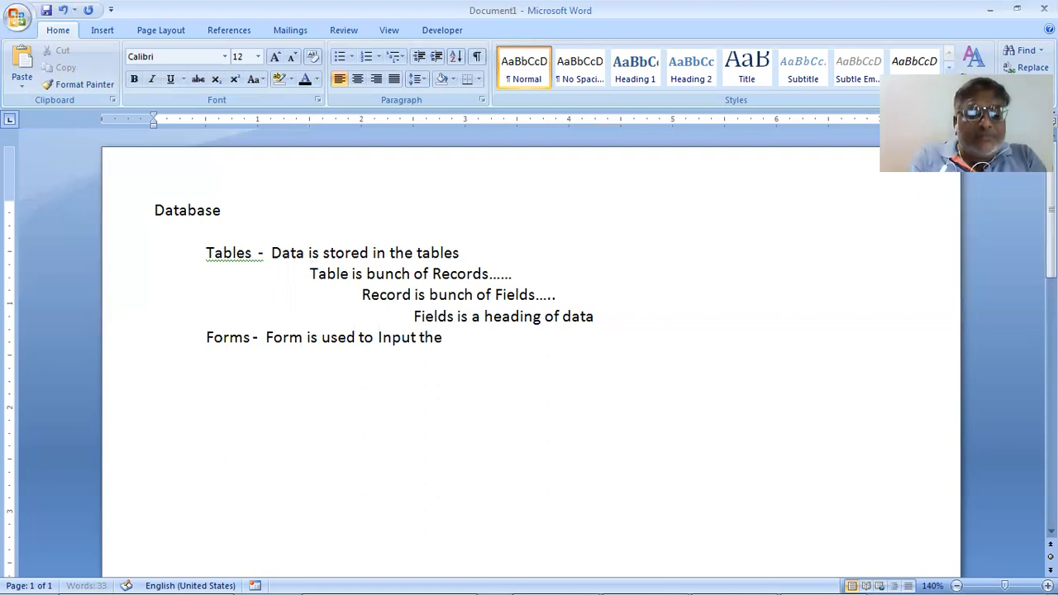
type(" data i")
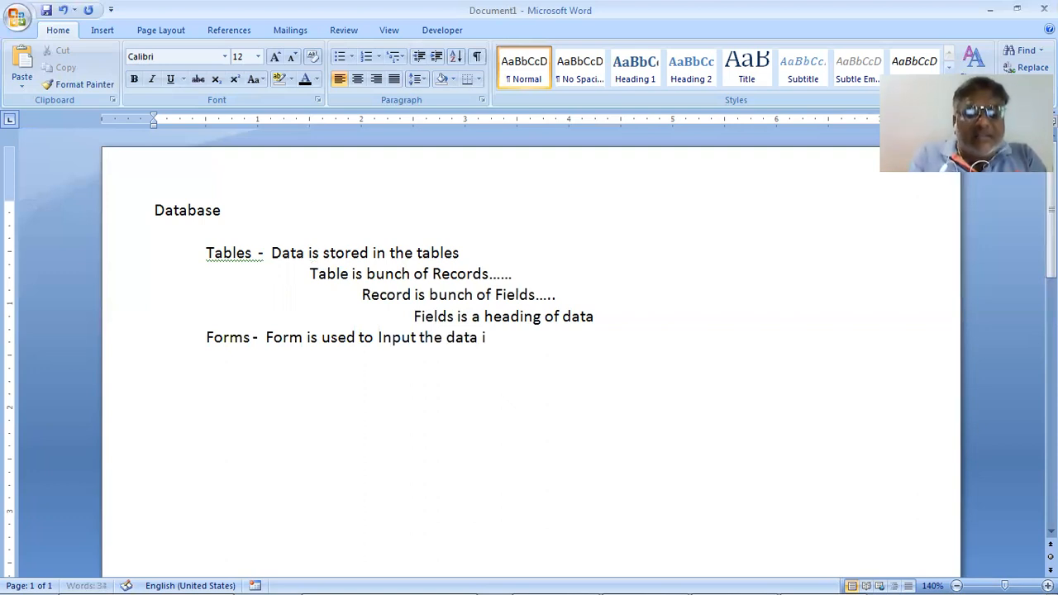
type("n struc")
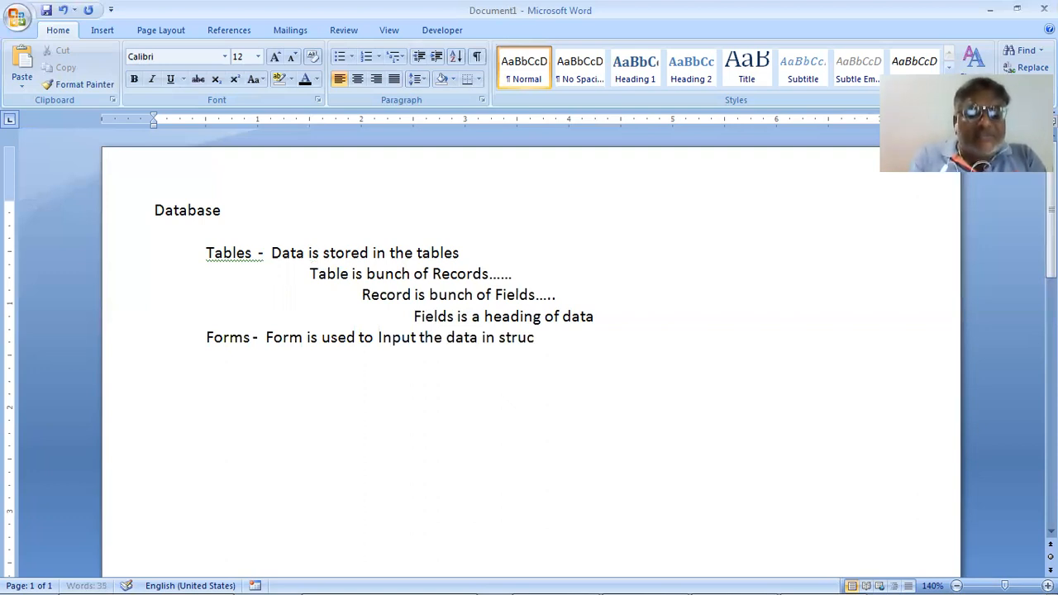
type("ted way")
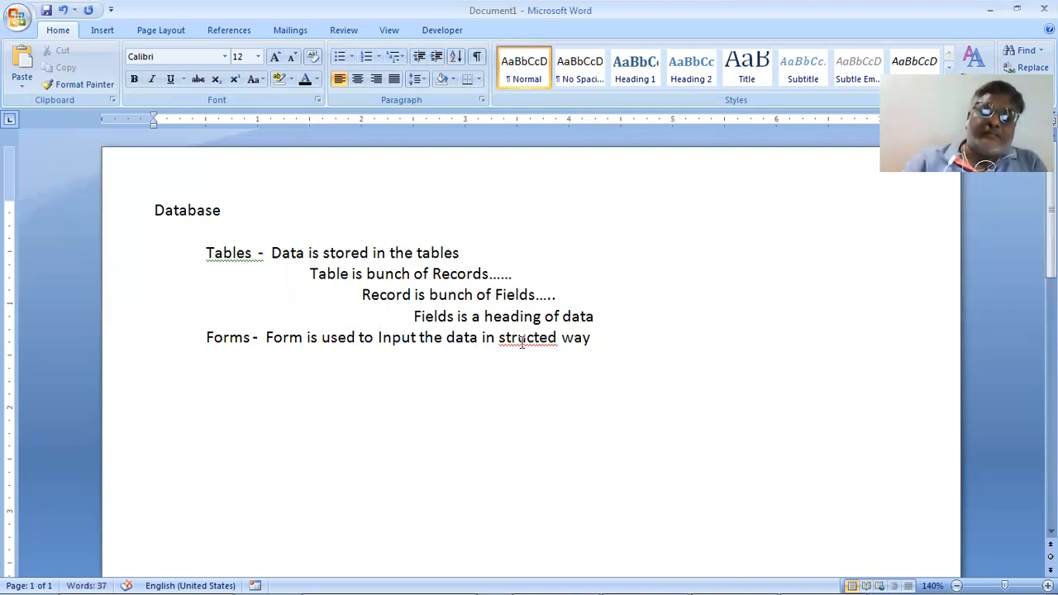
Correct the misspelled word "structed" in the Forms line to "structured"
right_click(555, 346)
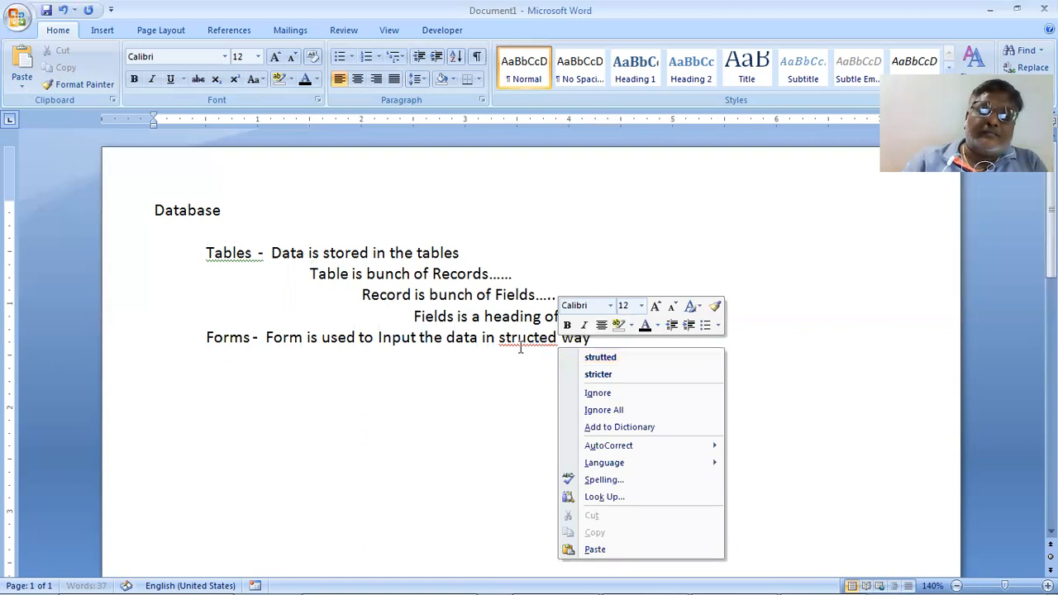
left_click(546, 392)
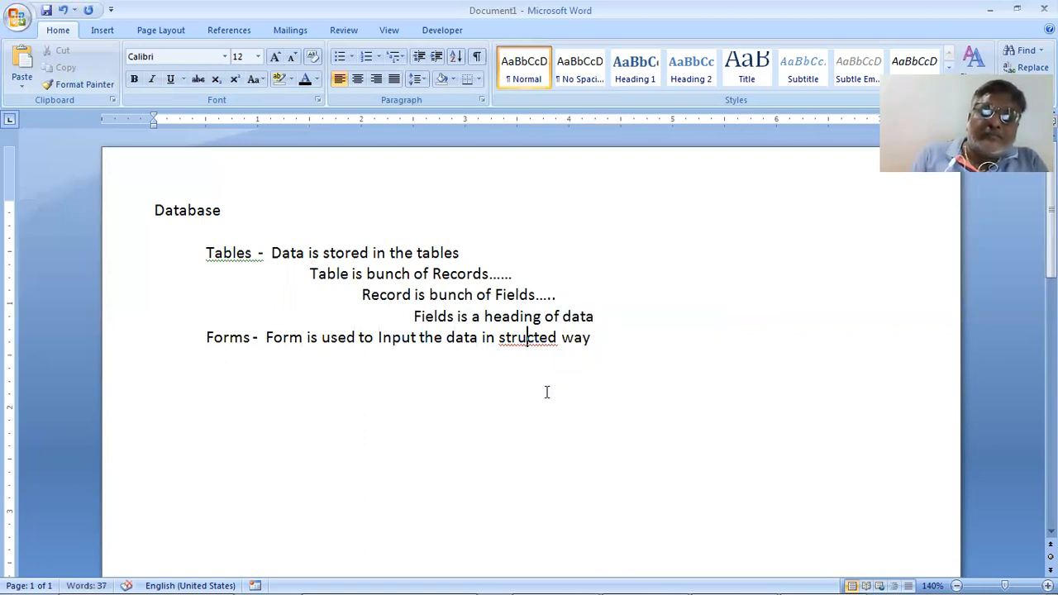
type("ure")
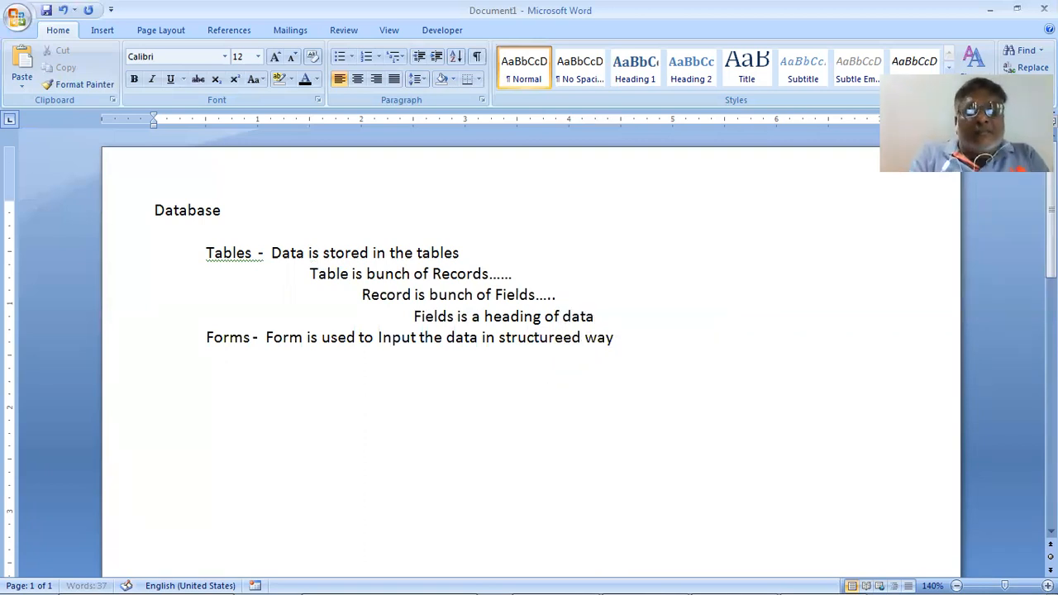
key("BackSpace")
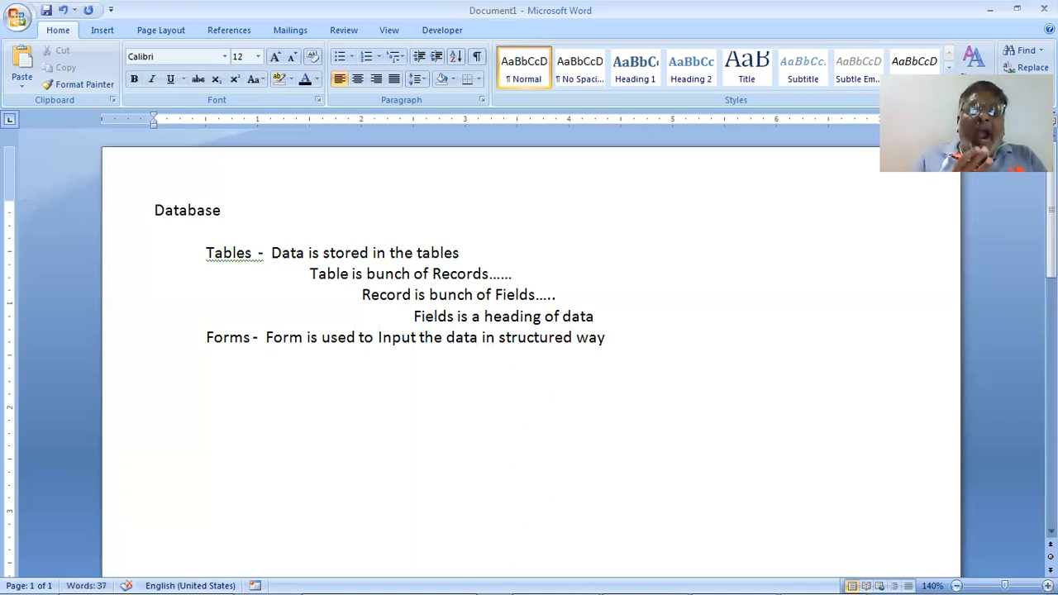
Insert a blank line above the Forms line and start a new line indented one tab stop, separated by a blank line below it
key("Home")
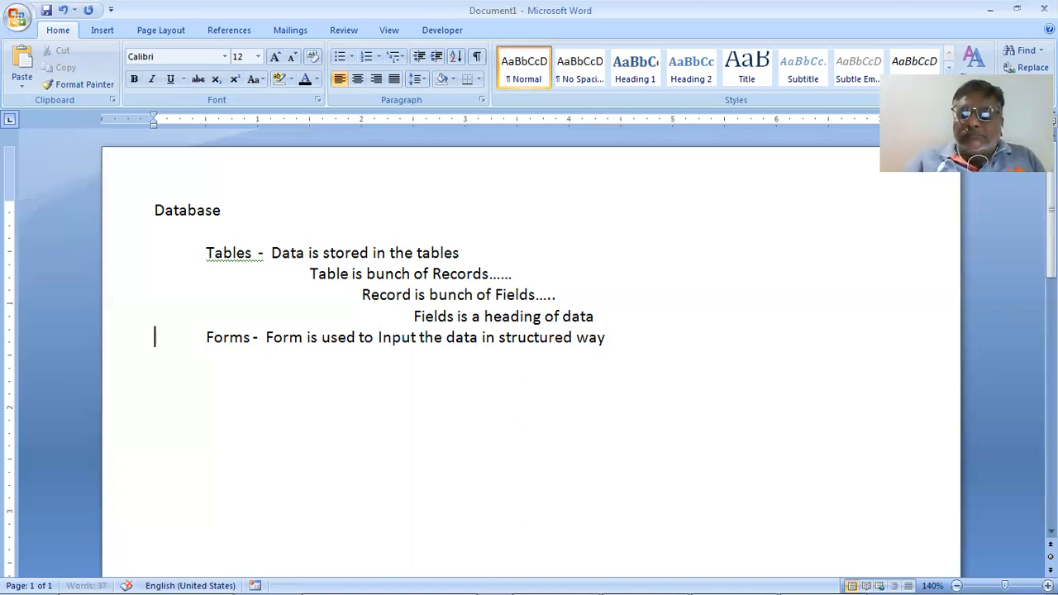
key("Return")
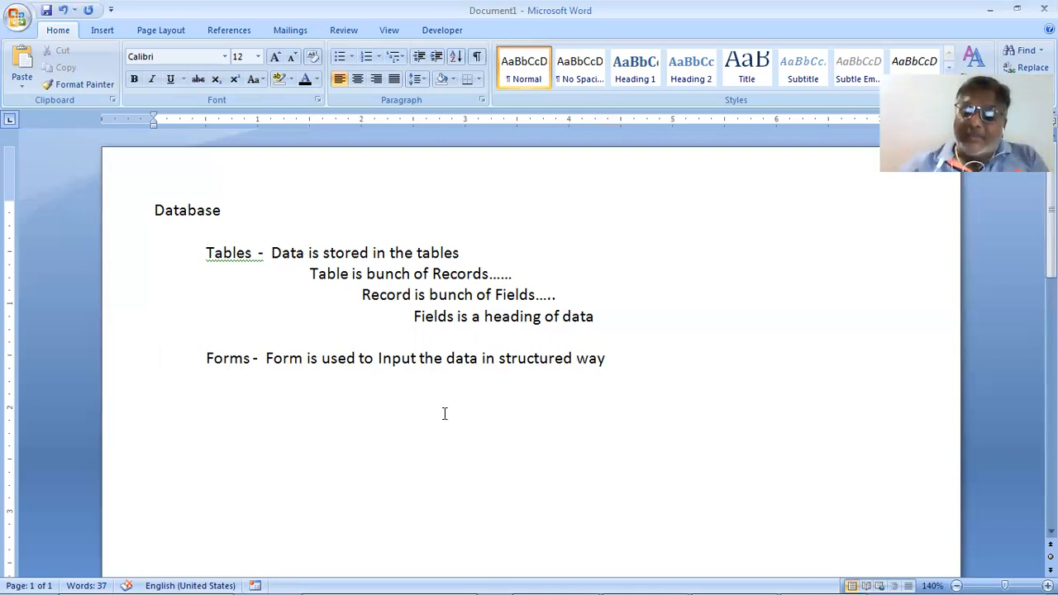
key("Return")
key("Return")
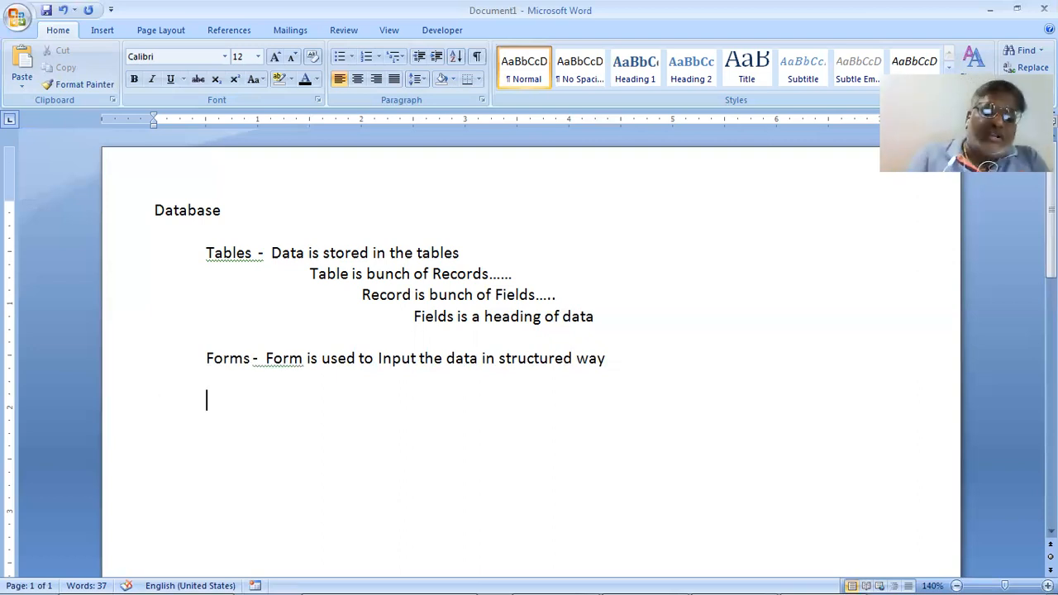
Write "Query - Query is used to retrieve the data or" on the new indented line below the Forms line
type("Qu")
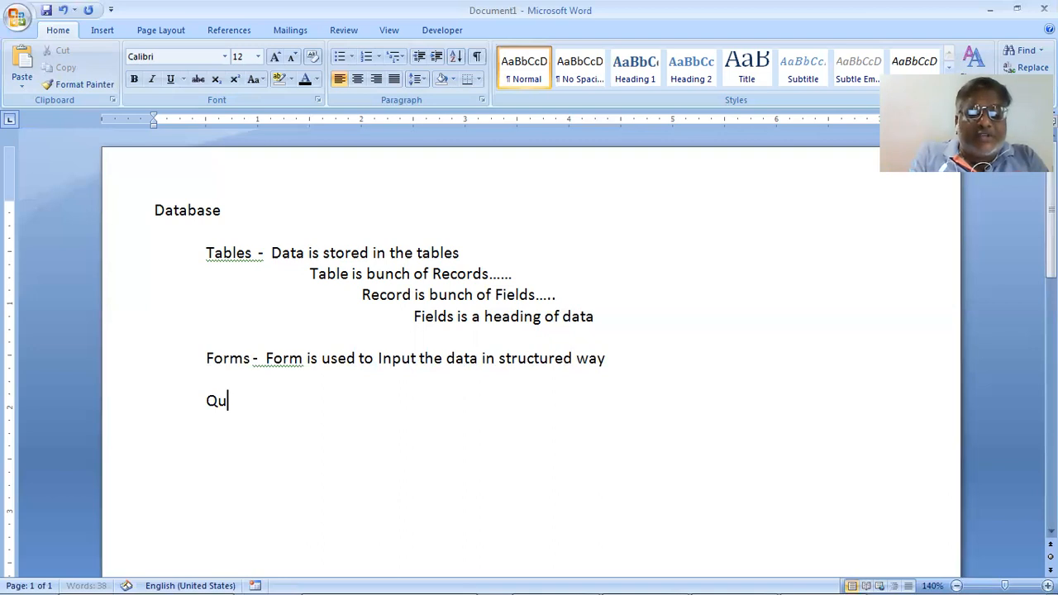
type("ery")
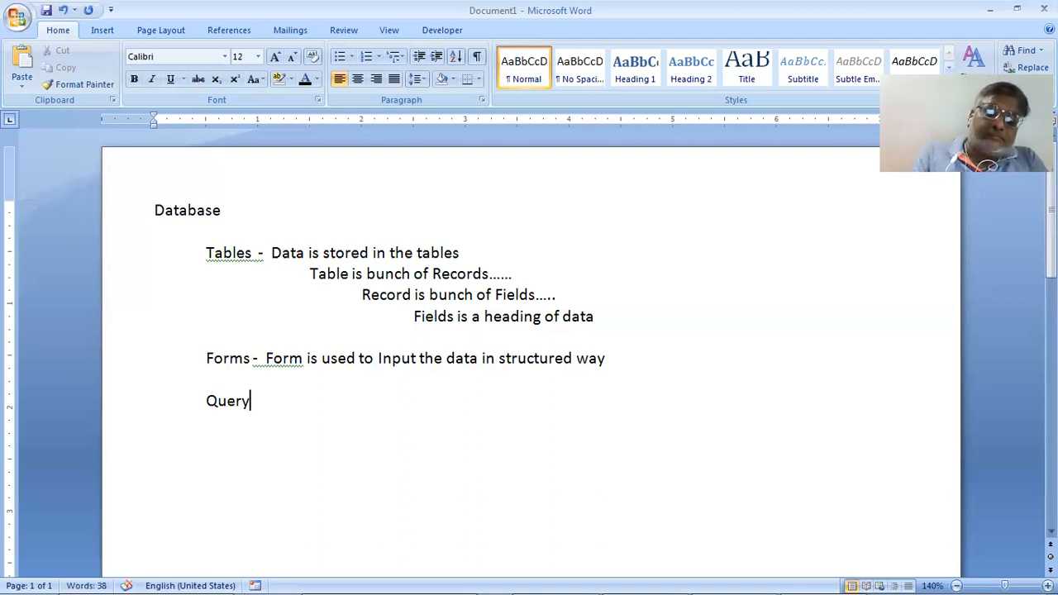
type(" - ")
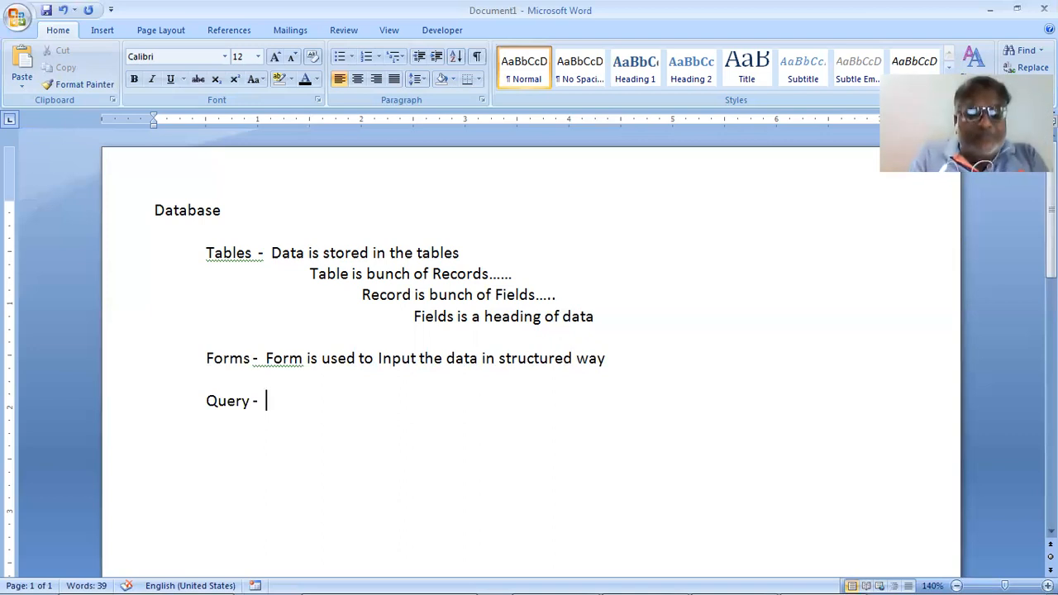
type(" Querys")
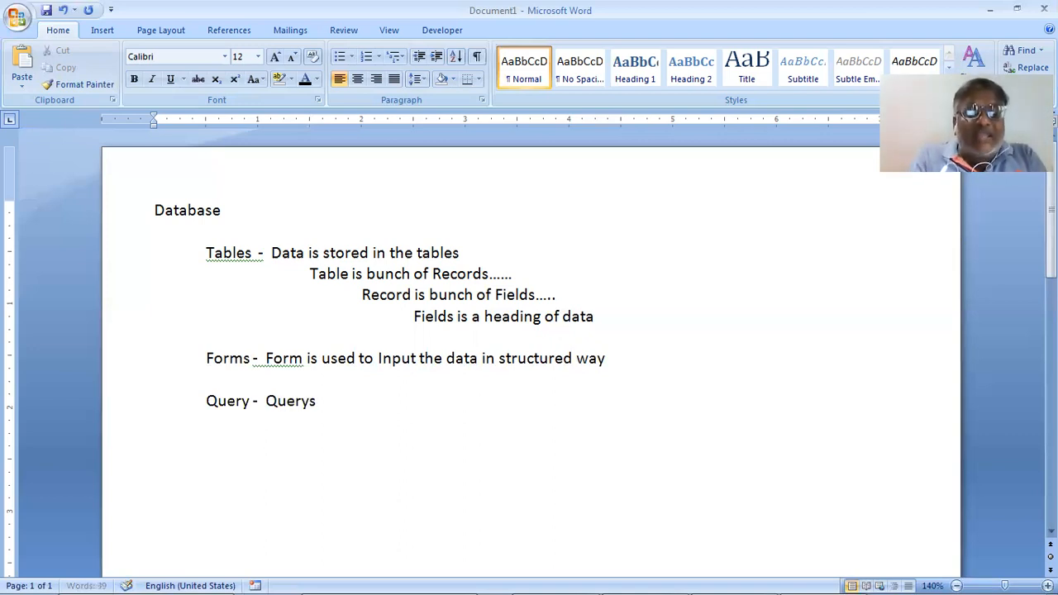
key("BackSpace")
key("BackSpace")
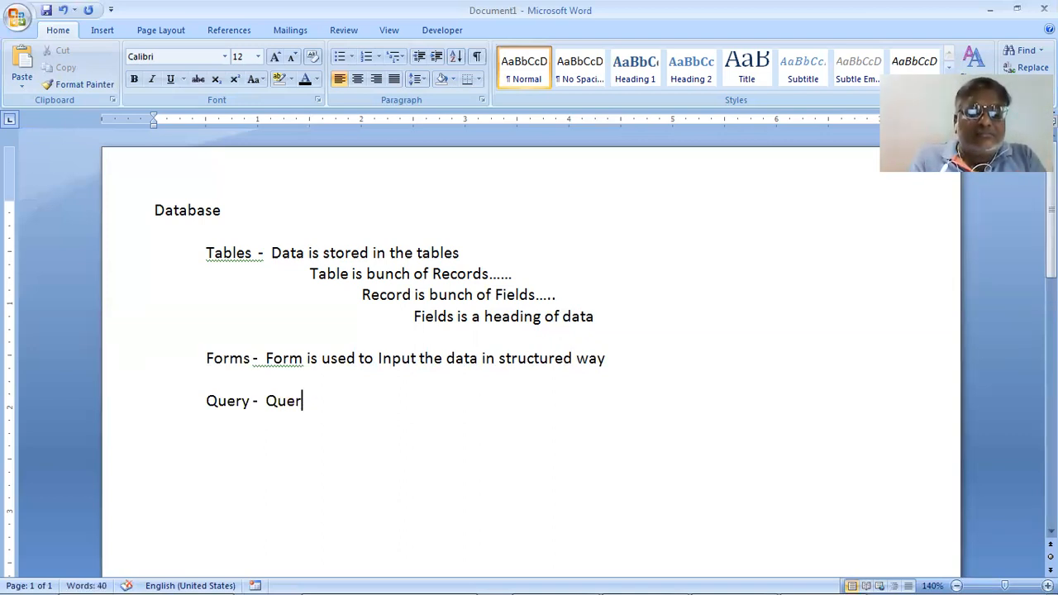
type("y is")
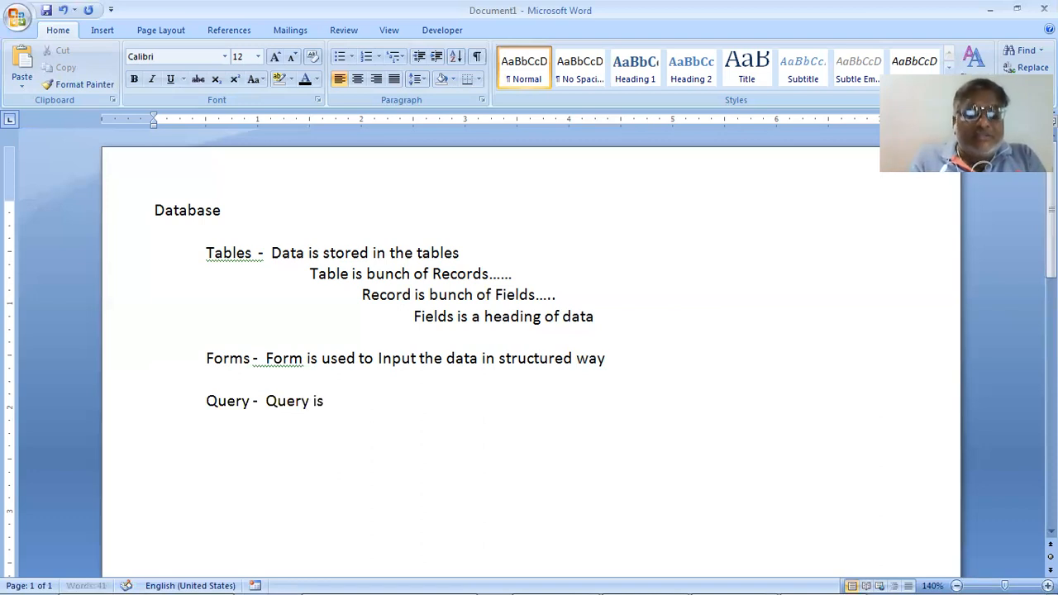
type(" used to")
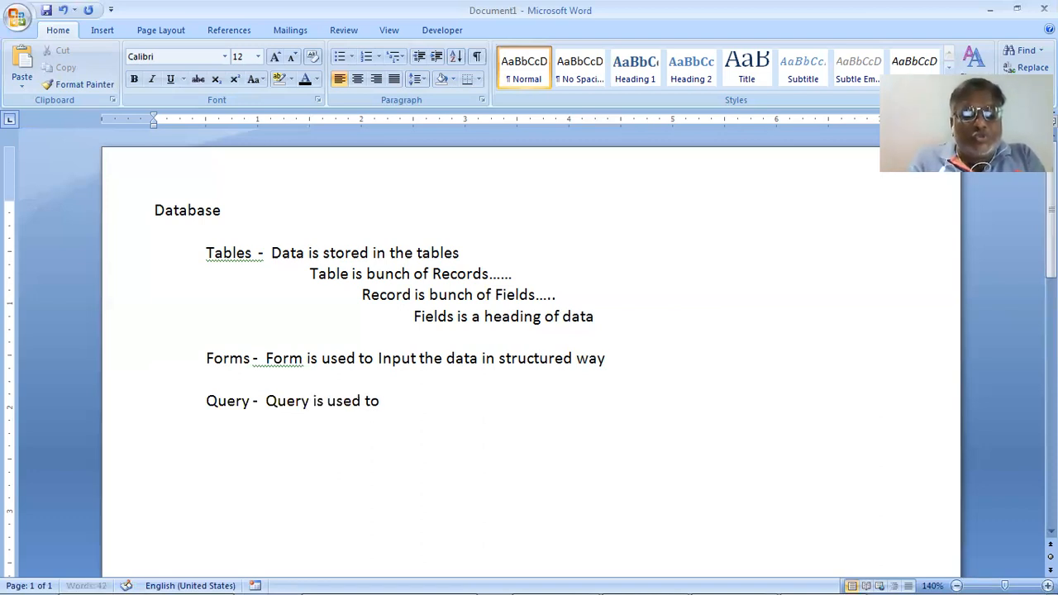
type(" retri")
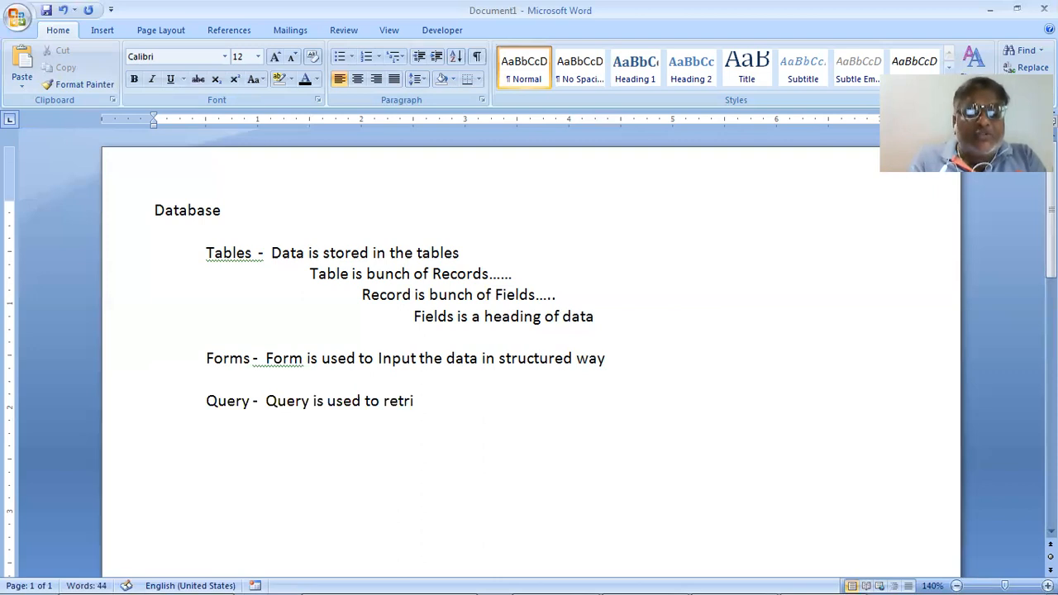
type("eve the")
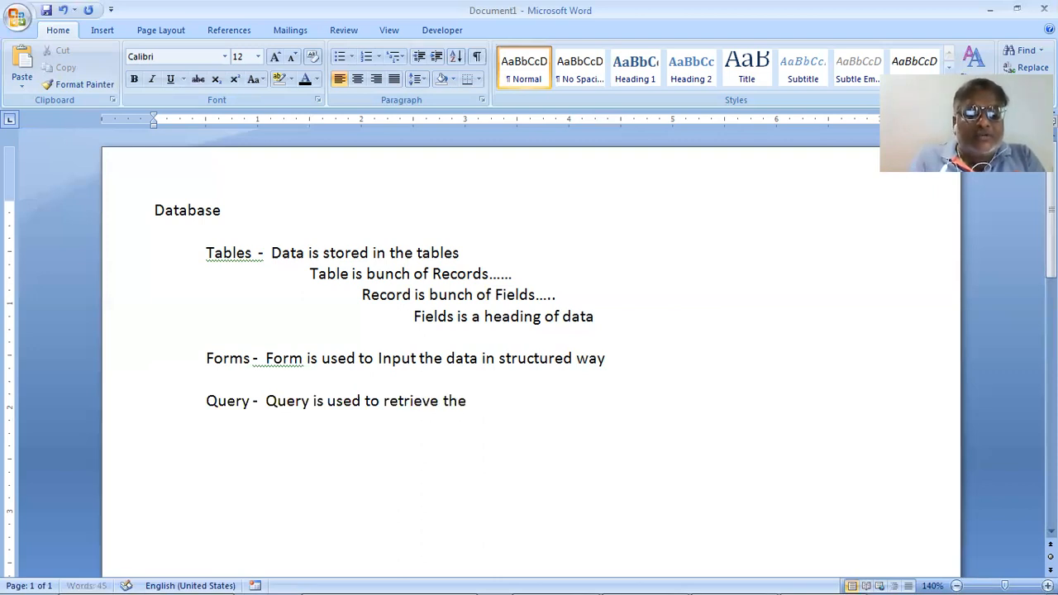
type(" data o")
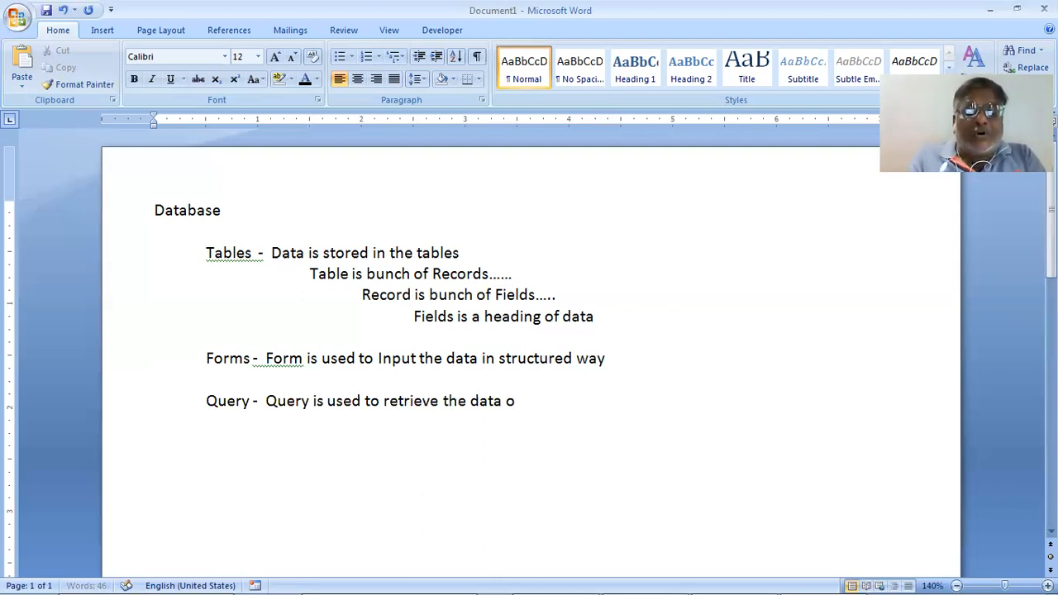
type("r ")
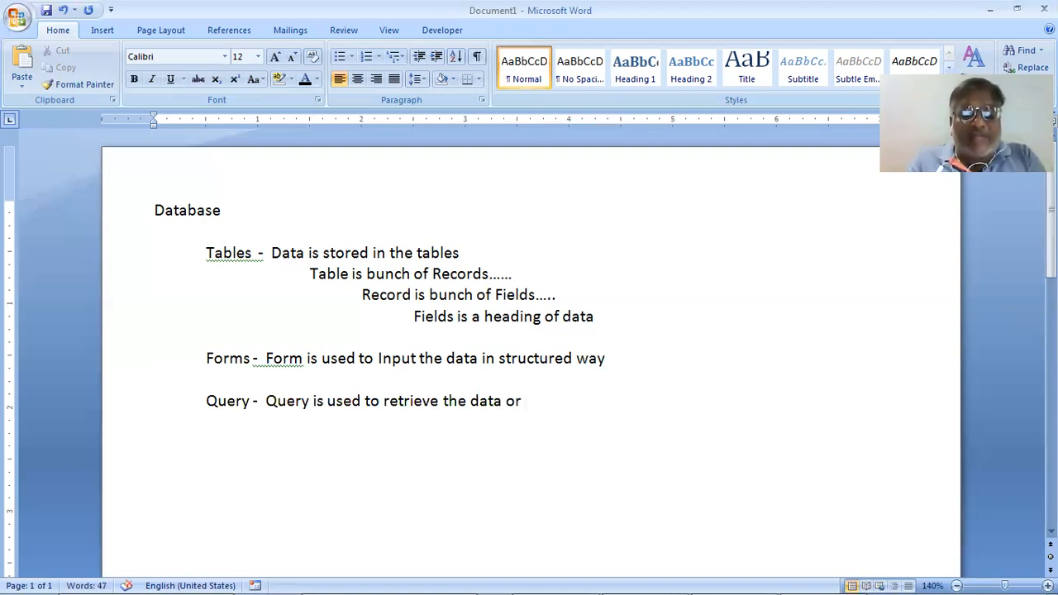
Continue the Query line with the word "Table" after "the data or"
type("Dat")
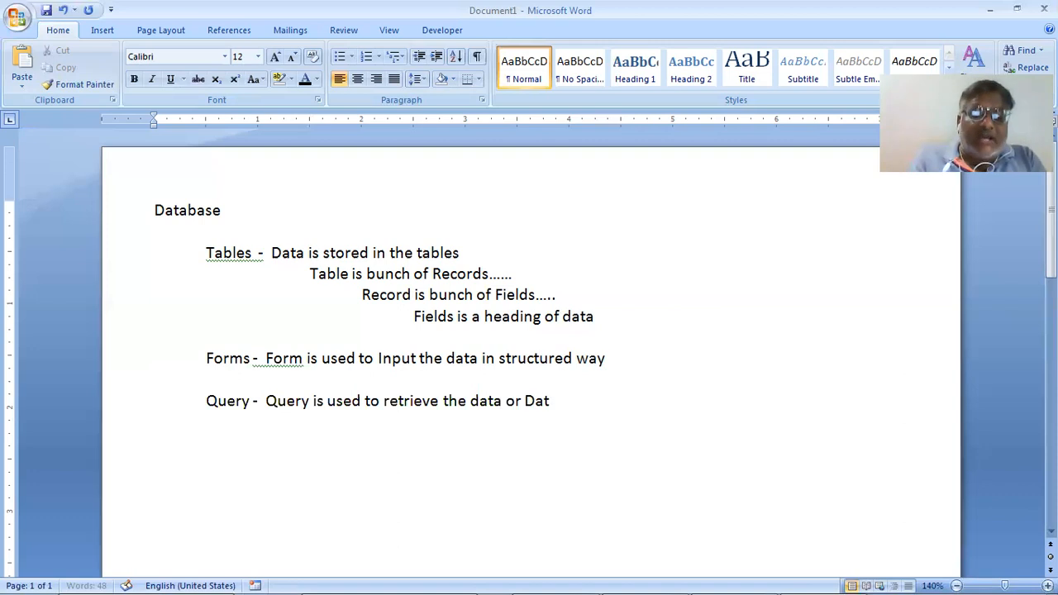
type("a")
key("BackSpace")
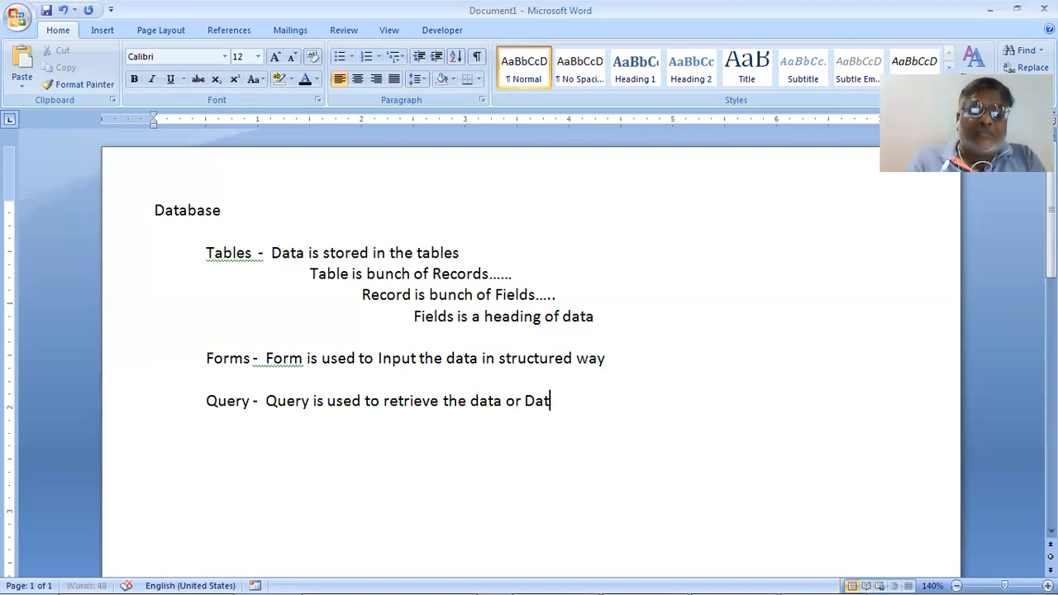
key("BackSpace")
key("BackSpace")
key("BackSpace")
type("Ta")
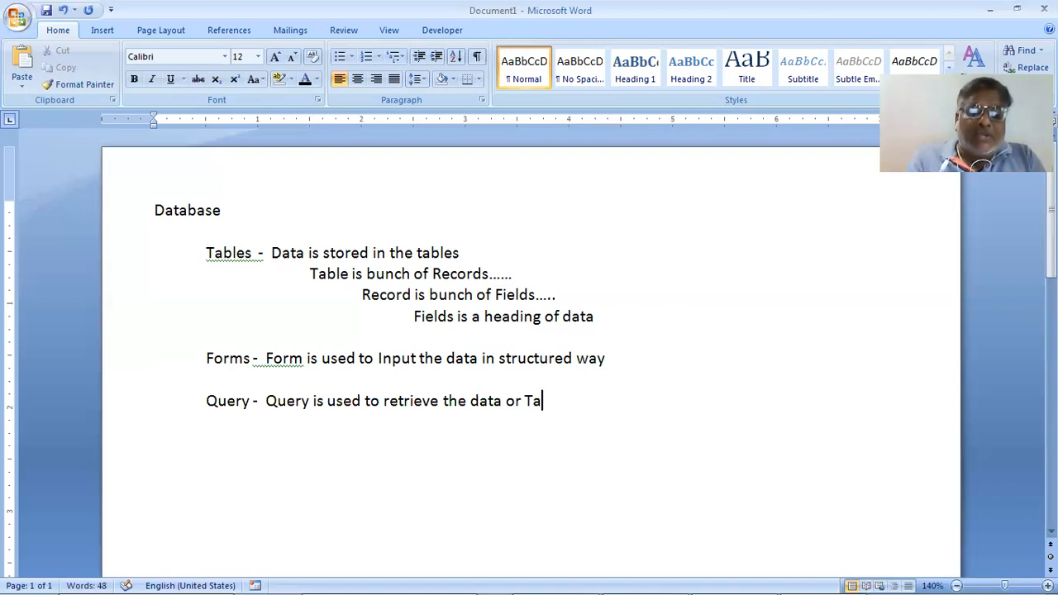
type("ble")
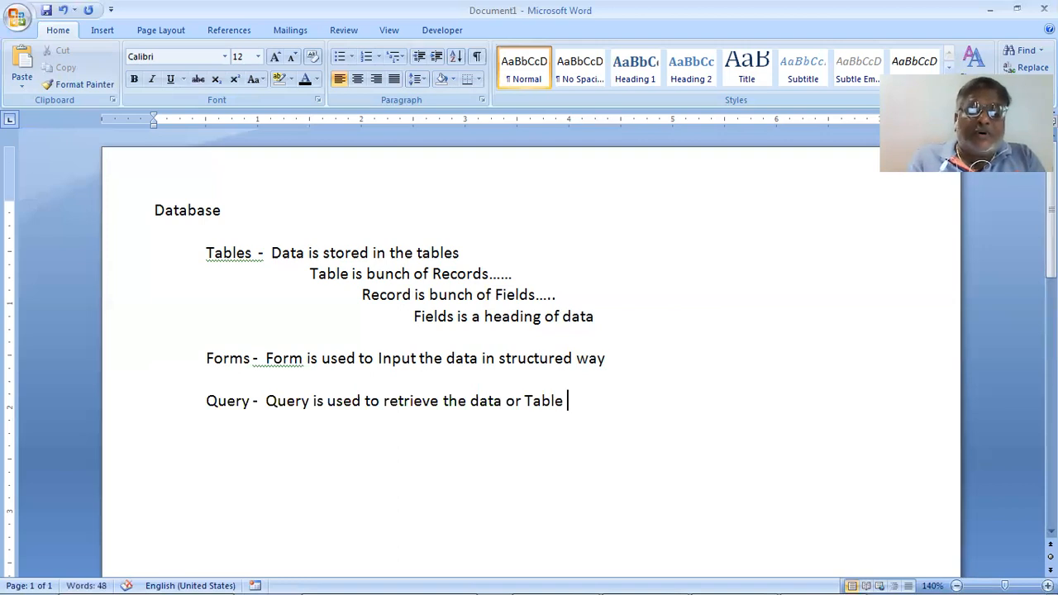
key("BackSpace")
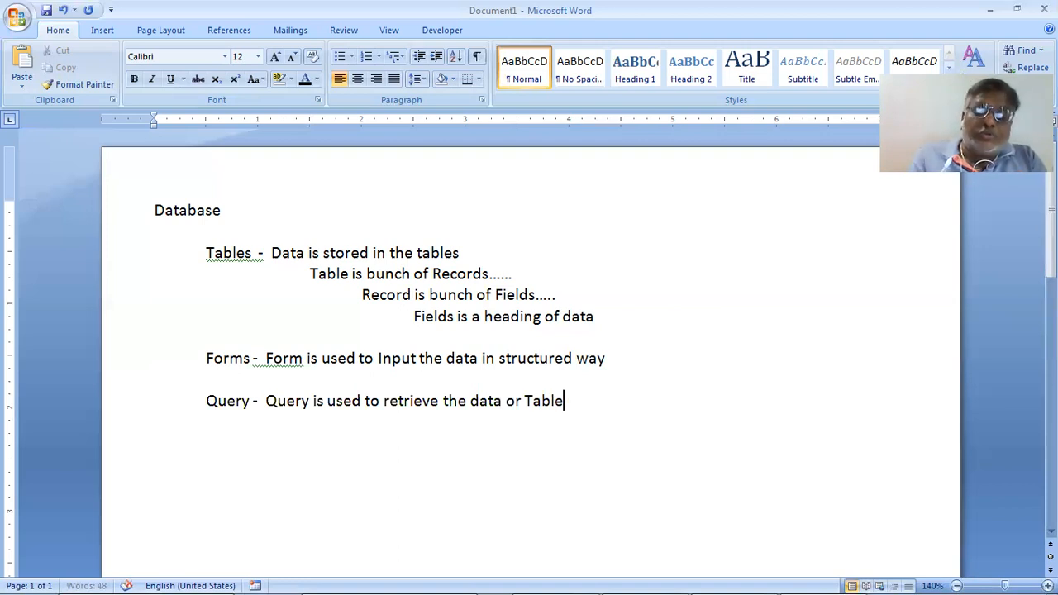
Insert "to manage" before the word "Table" in the Query line
left_click(525, 400)
type("to m")
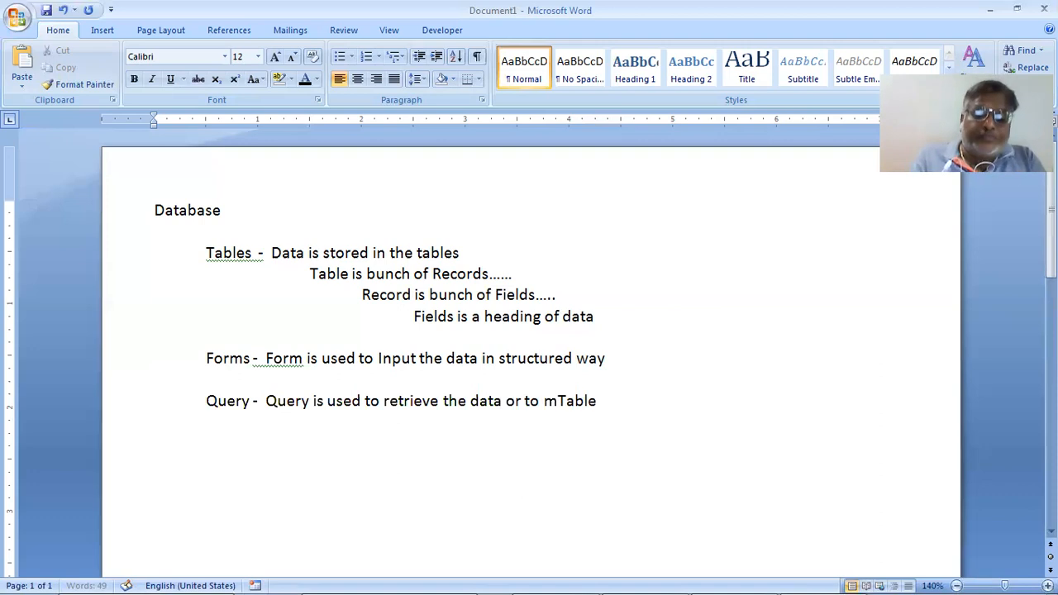
type("an")
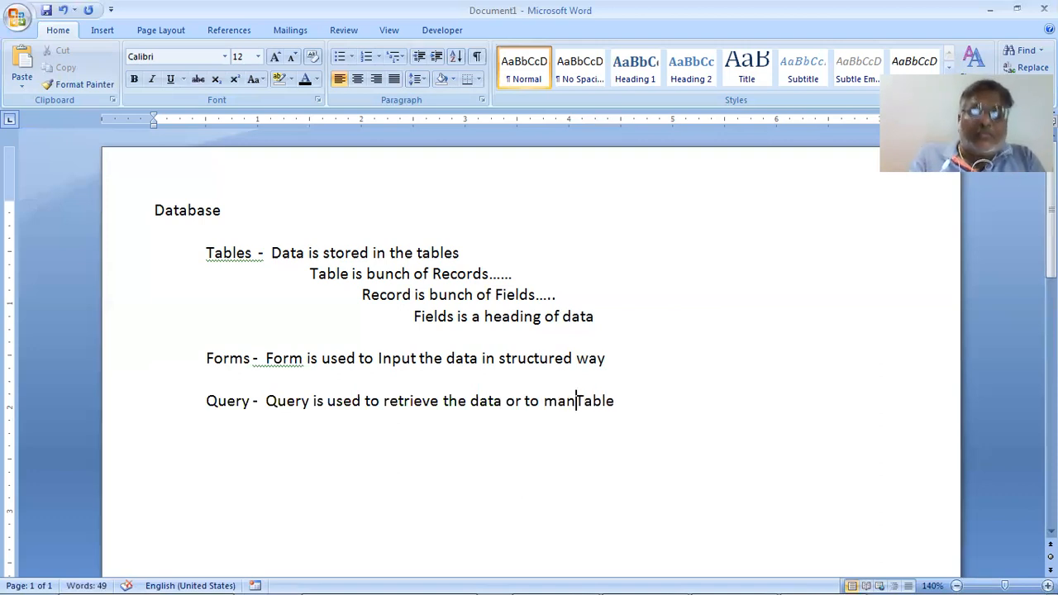
type("age")
left_click(633, 401)
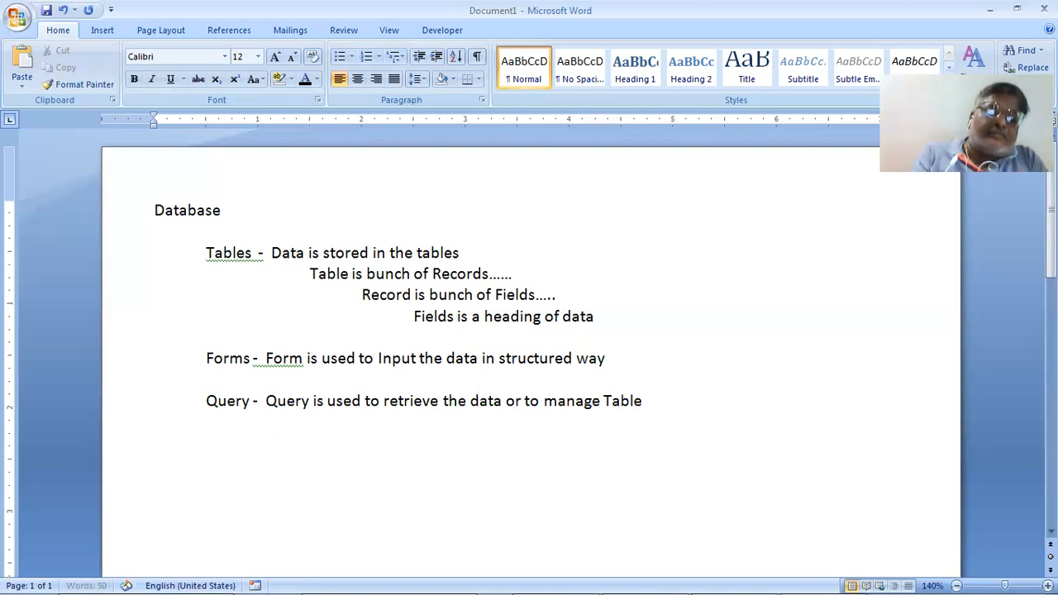
Write "Reports . – By reports user can make" on a new indented line below the Query line, separated by a blank line
key("Return")
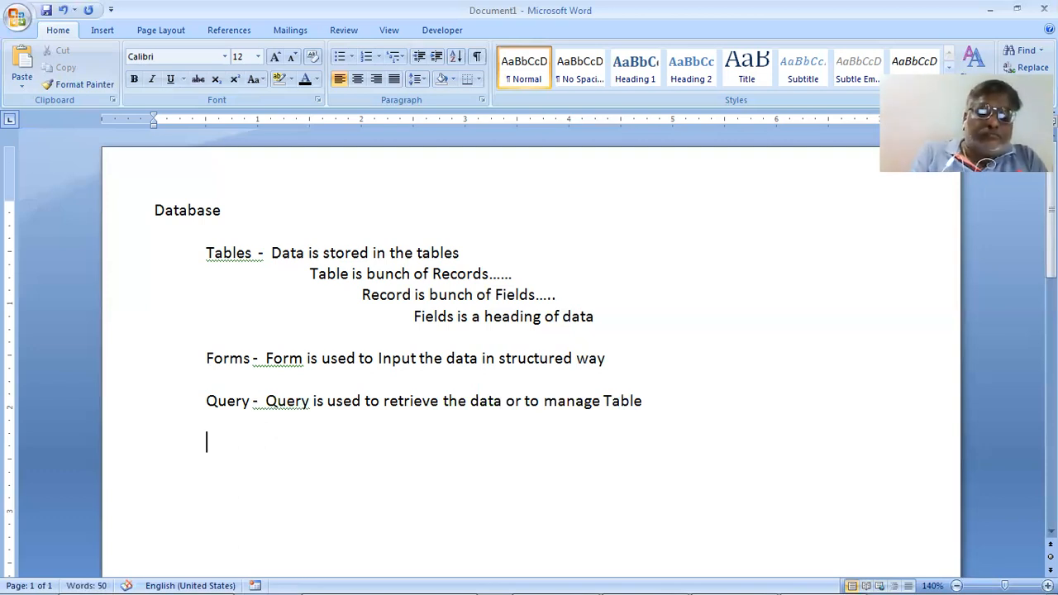
type("Reports")
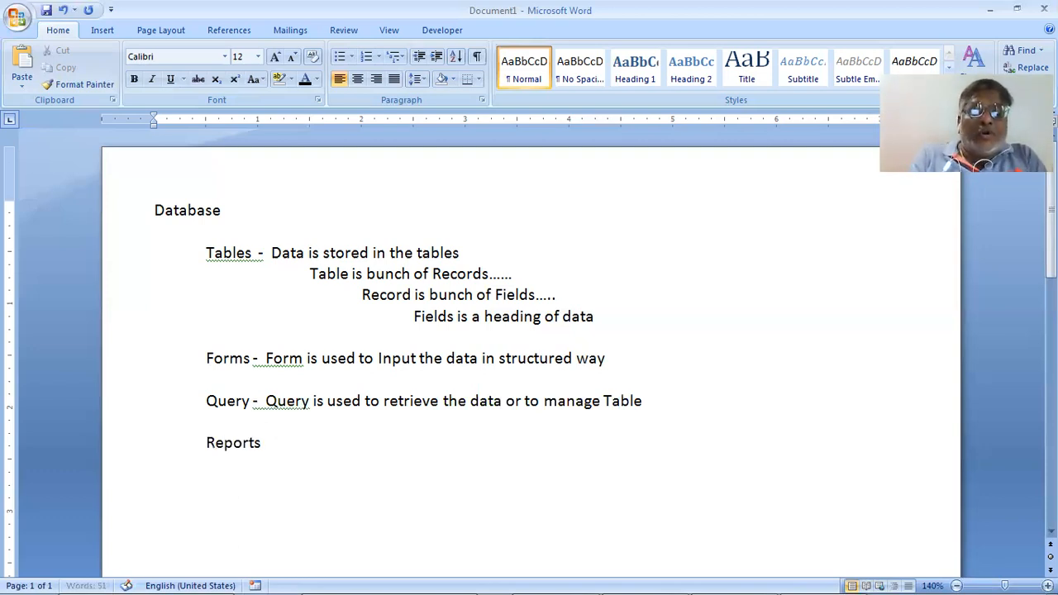
type(" . -")
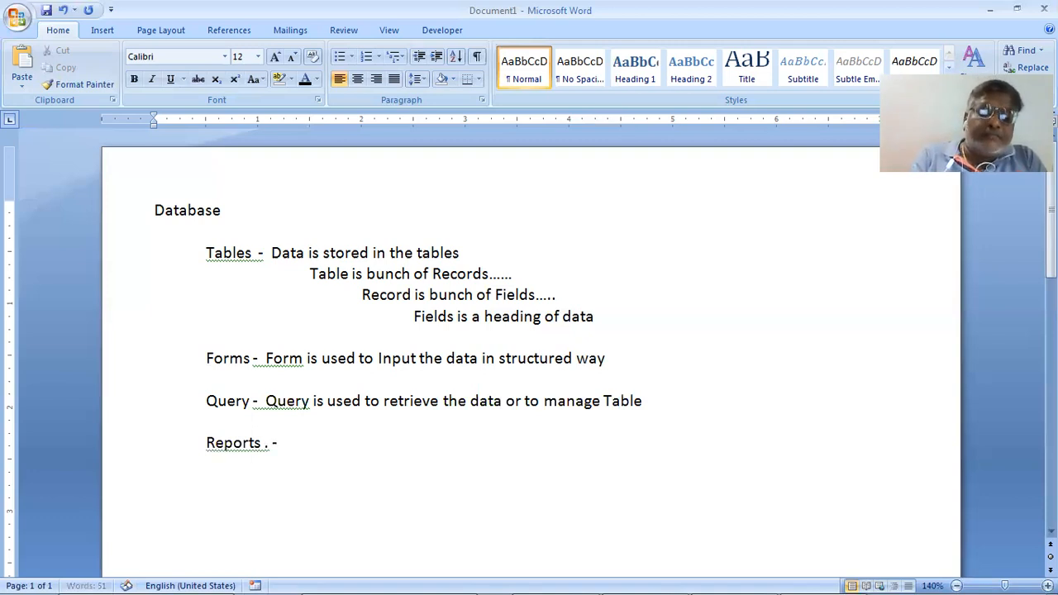
type(" By ")
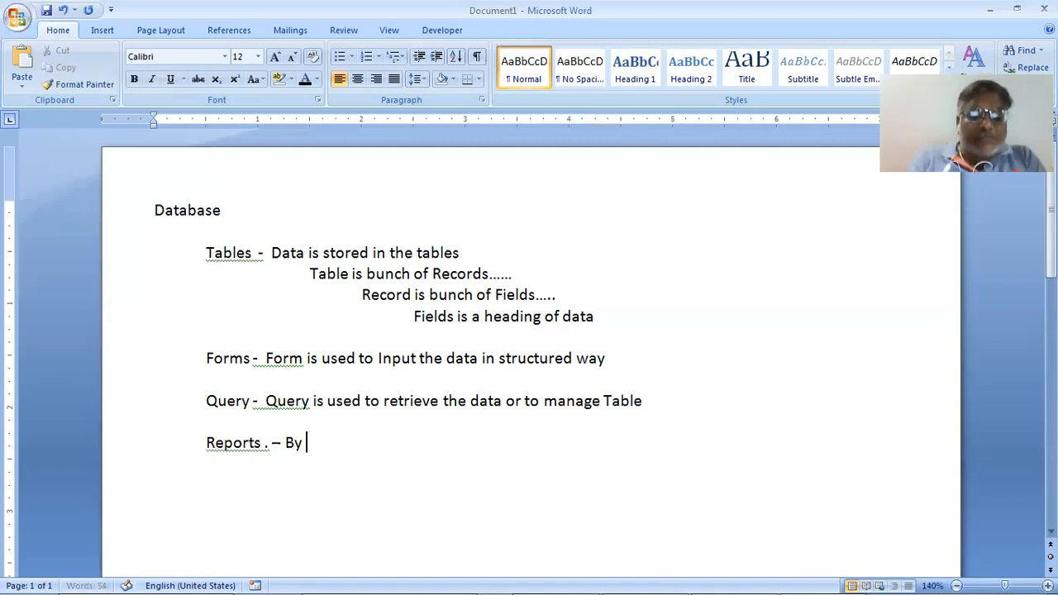
type("reports ")
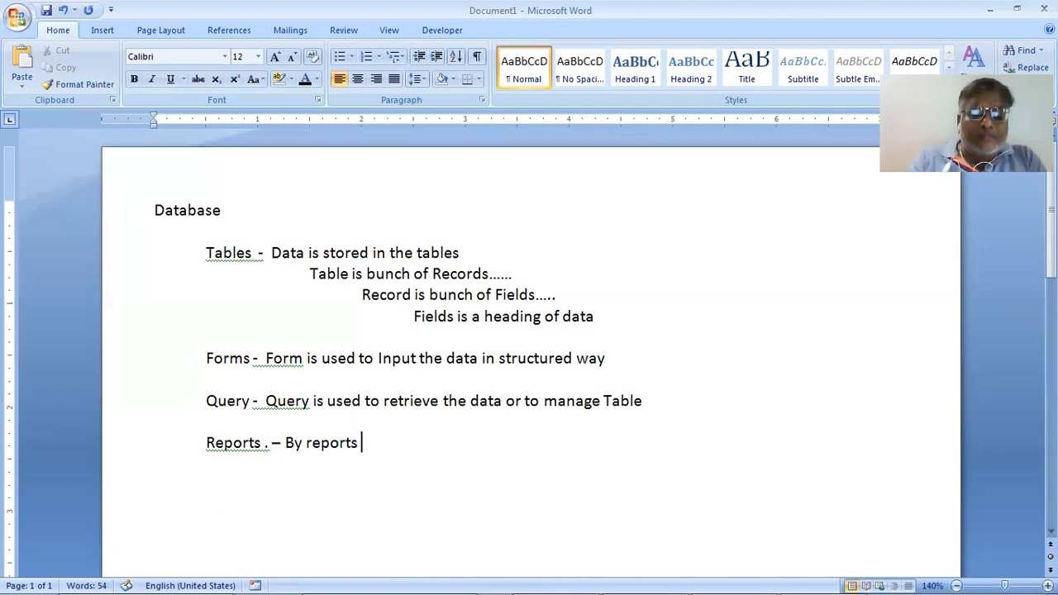
type("use")
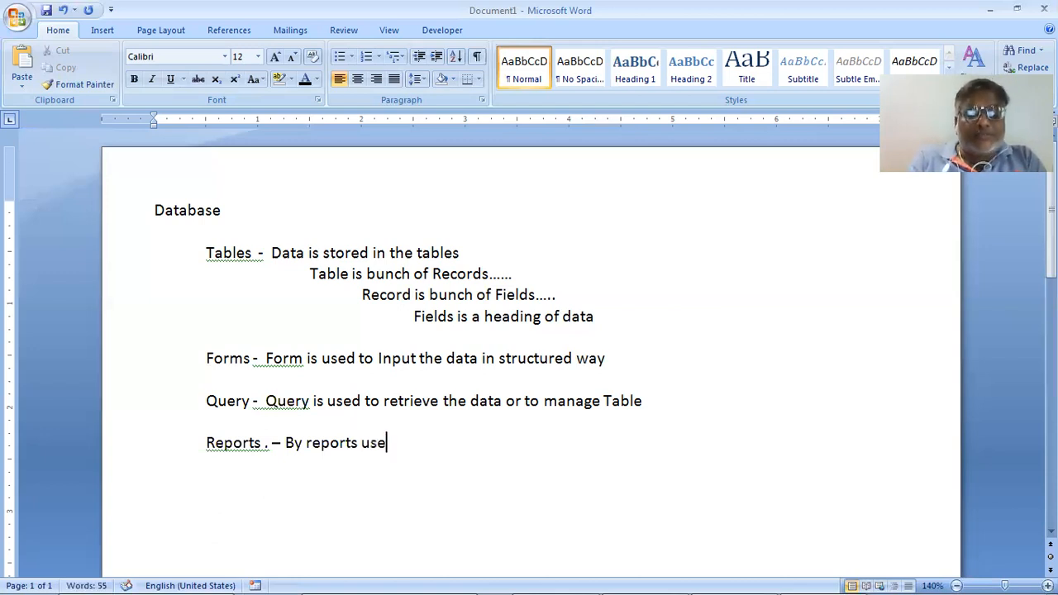
type("r can ")
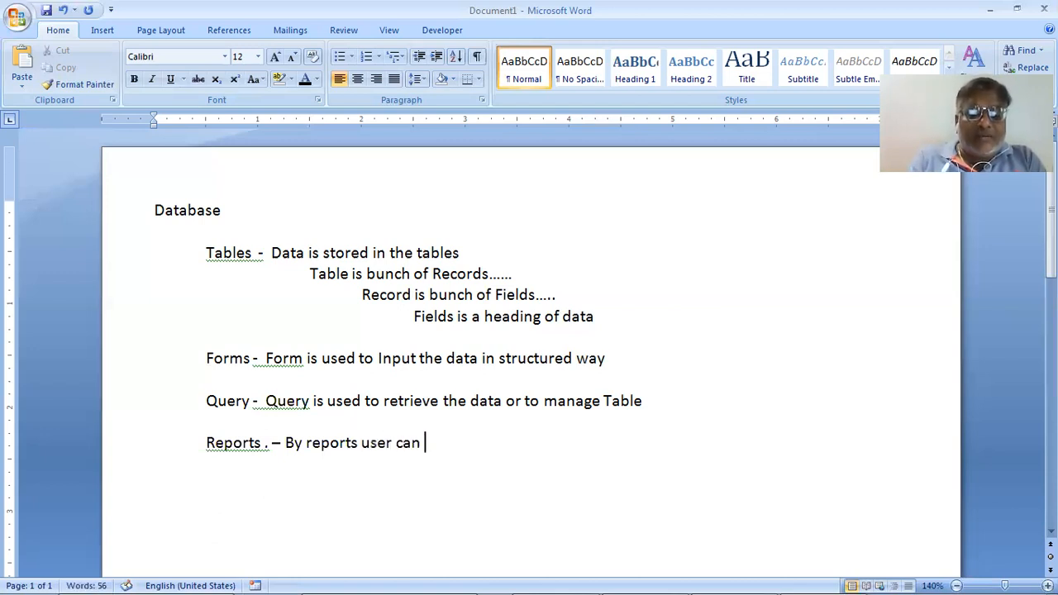
type("ma")
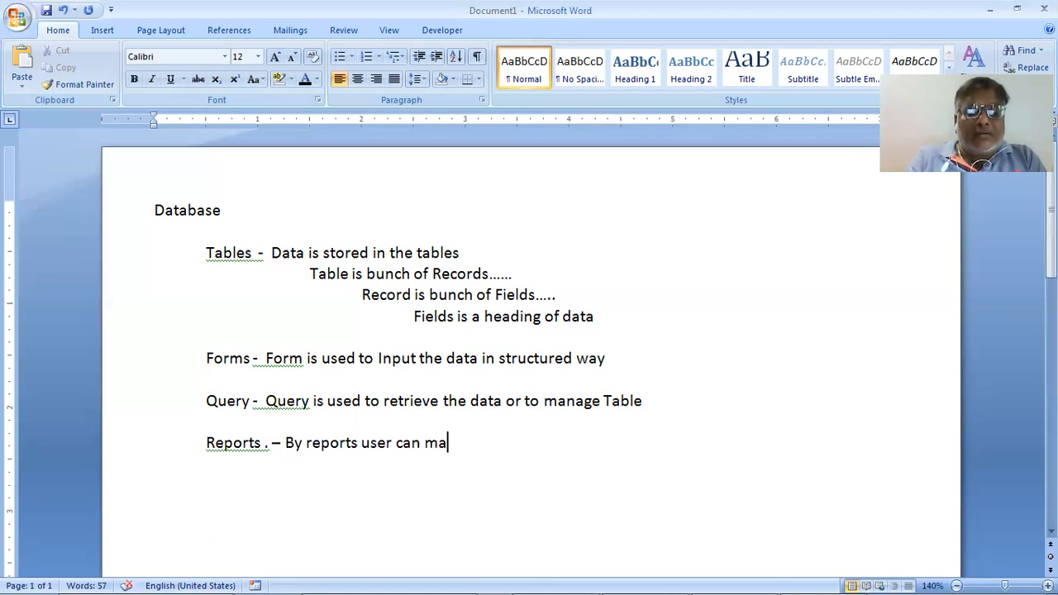
type("ke")
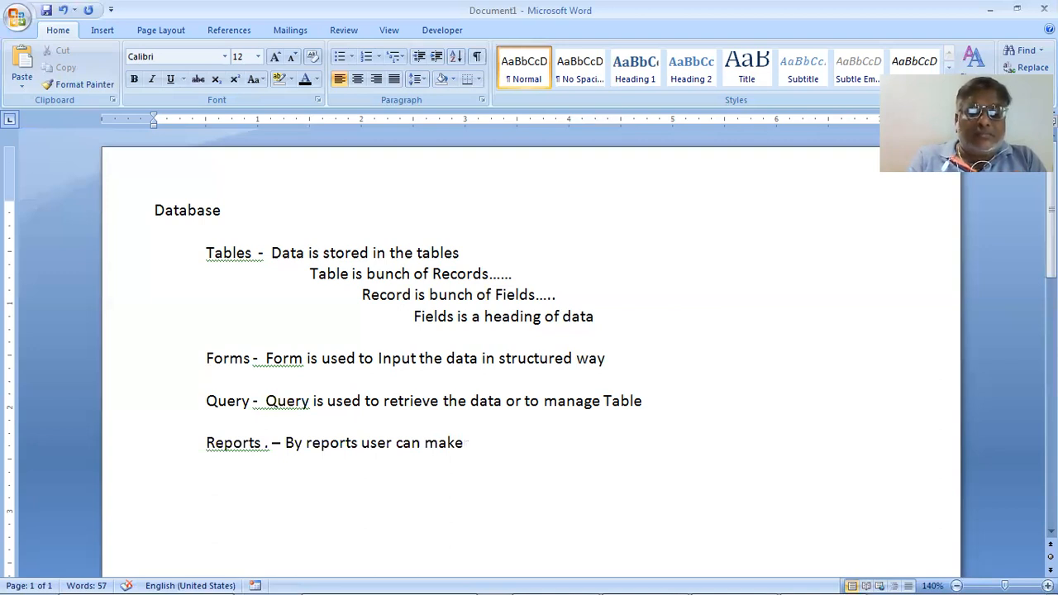
Continue the Reports line with "complete printable data" after "user can make"
type("d")
type("omp")
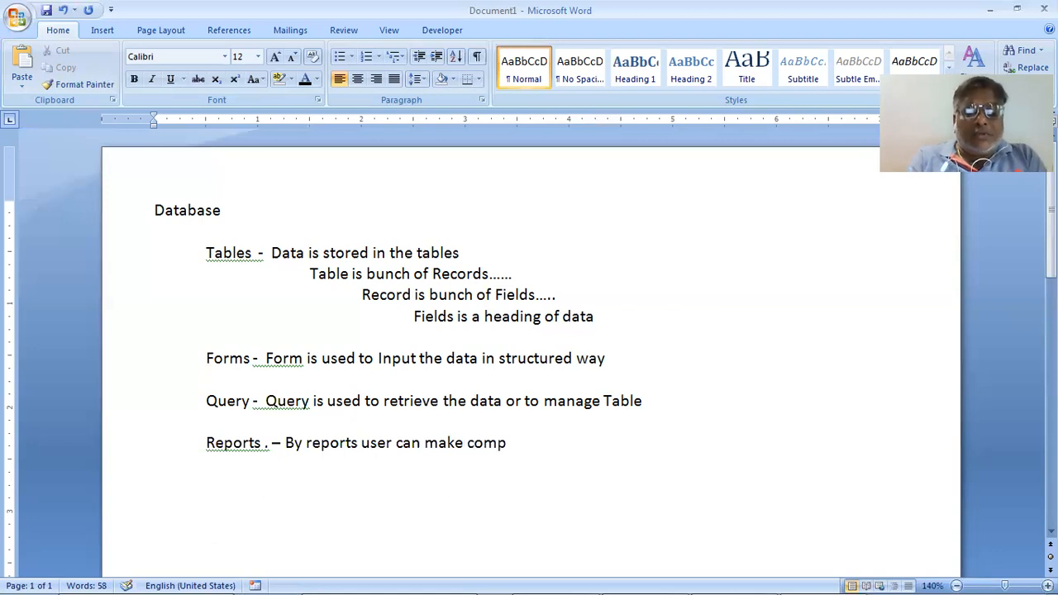
type("lete p")
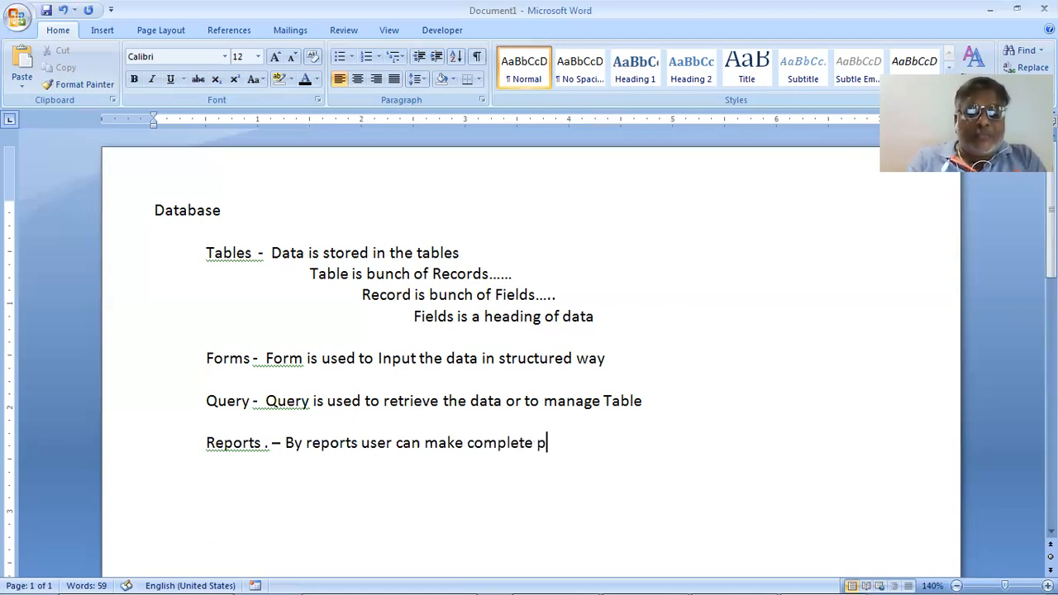
type("rintable")
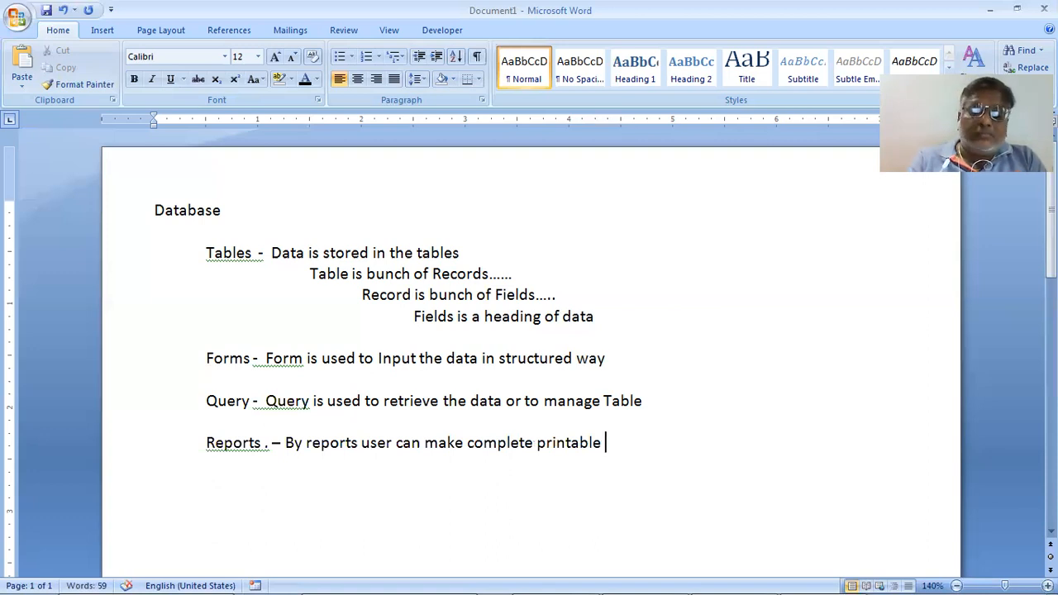
type(" dt")
key("BackSpace")
type("a")
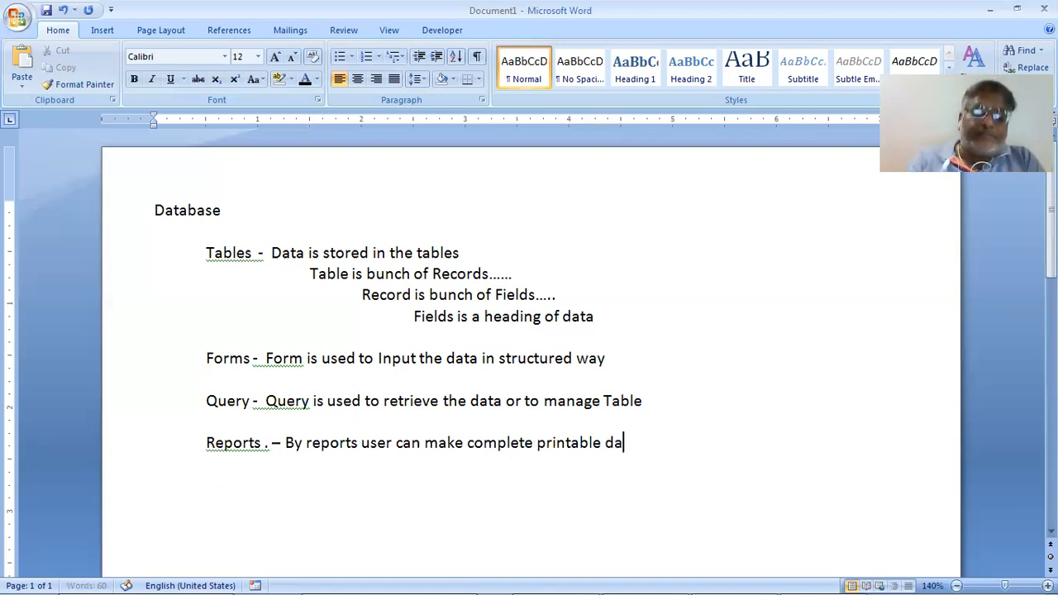
type("ta")
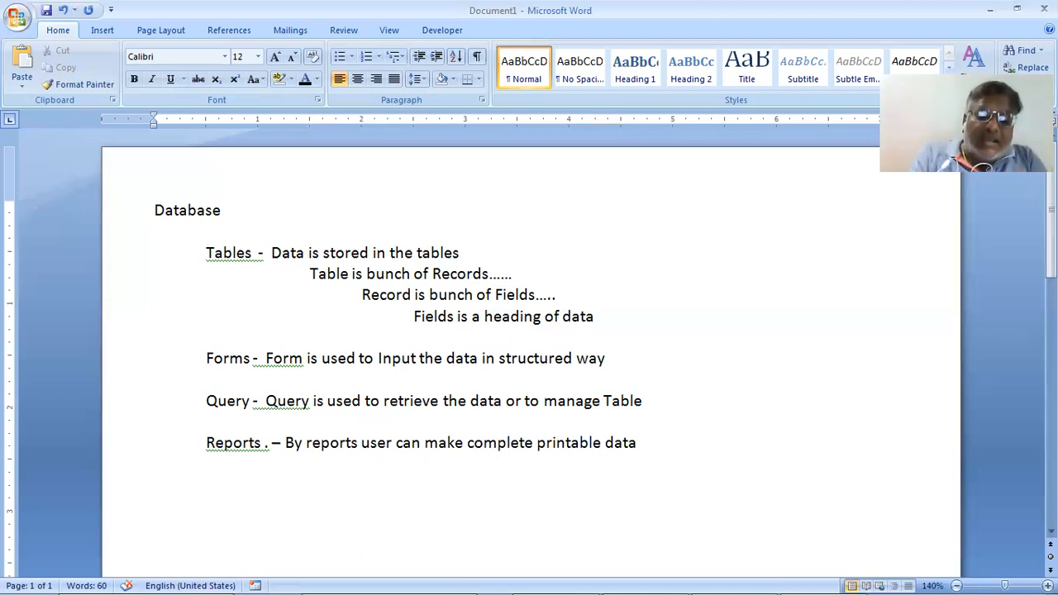
Add an indented line reading "Modules – Modules is" below the Reports line, separated by a blank line
key("Return")
key("Return")
type("Modules")
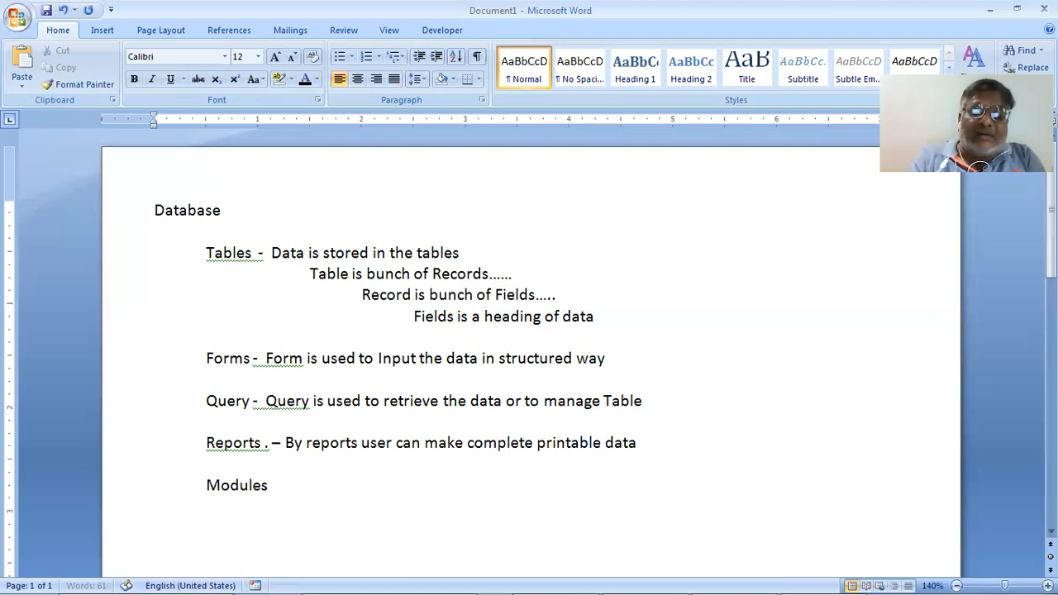
type(" -")
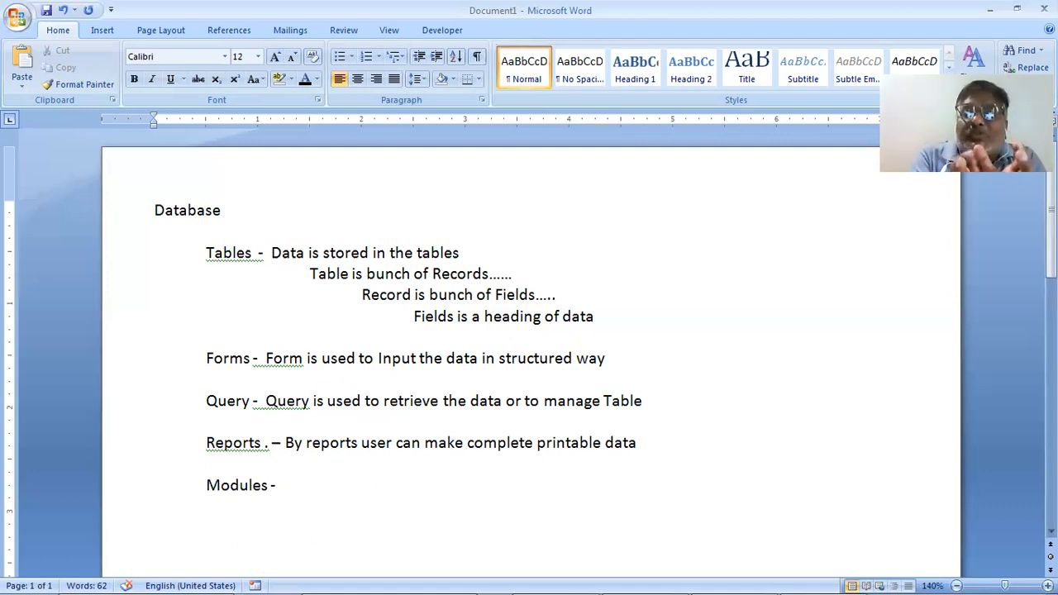
type("Mi")
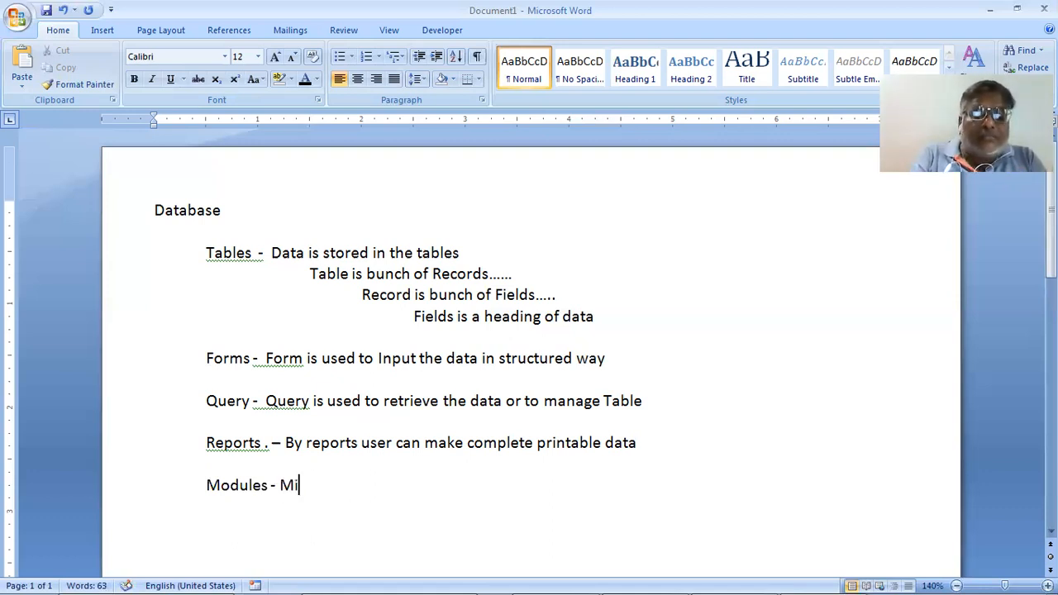
key("BackSpace")
type("odul")
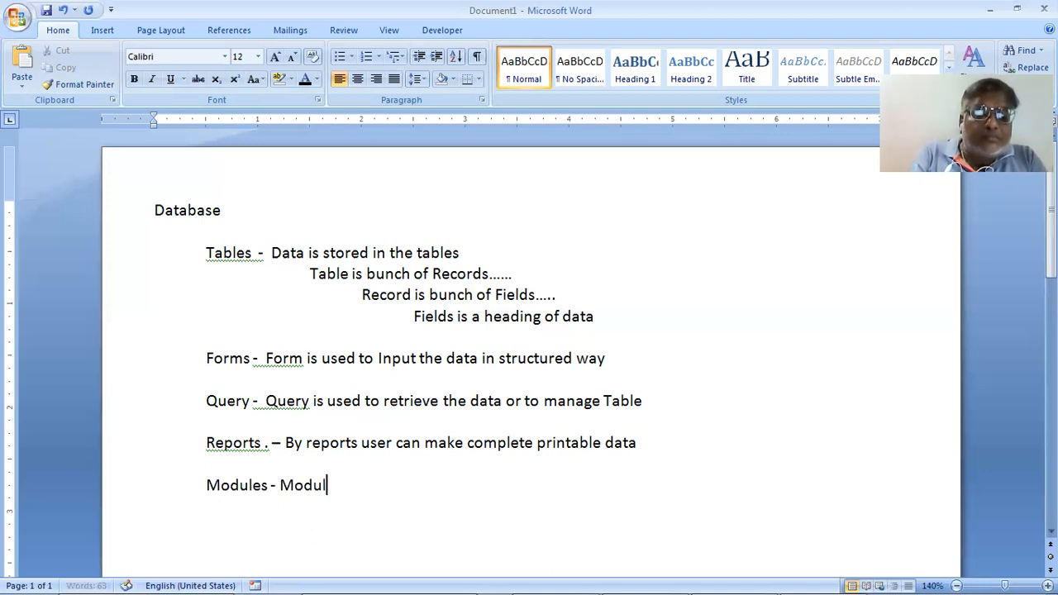
type("es is")
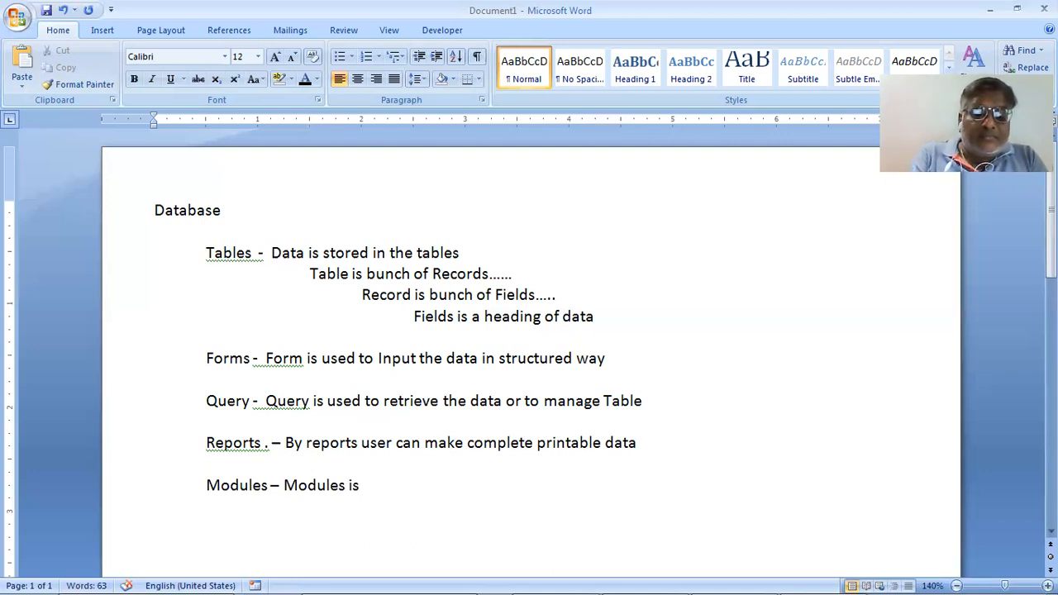
Continue the Modules line with "a such procedure to complete some task" after "Modules is"
type("a")
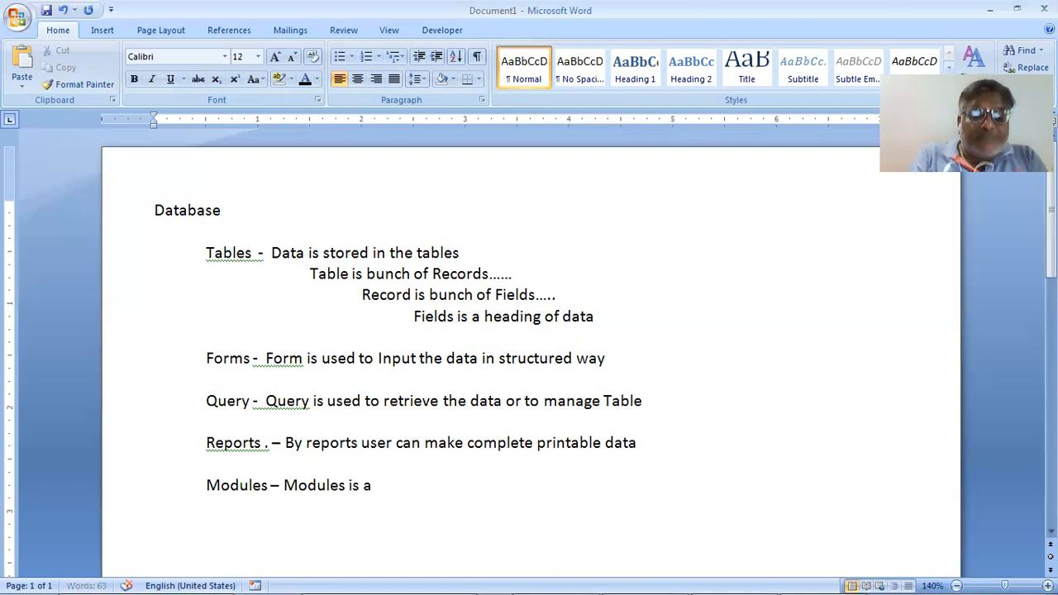
type(" such pr")
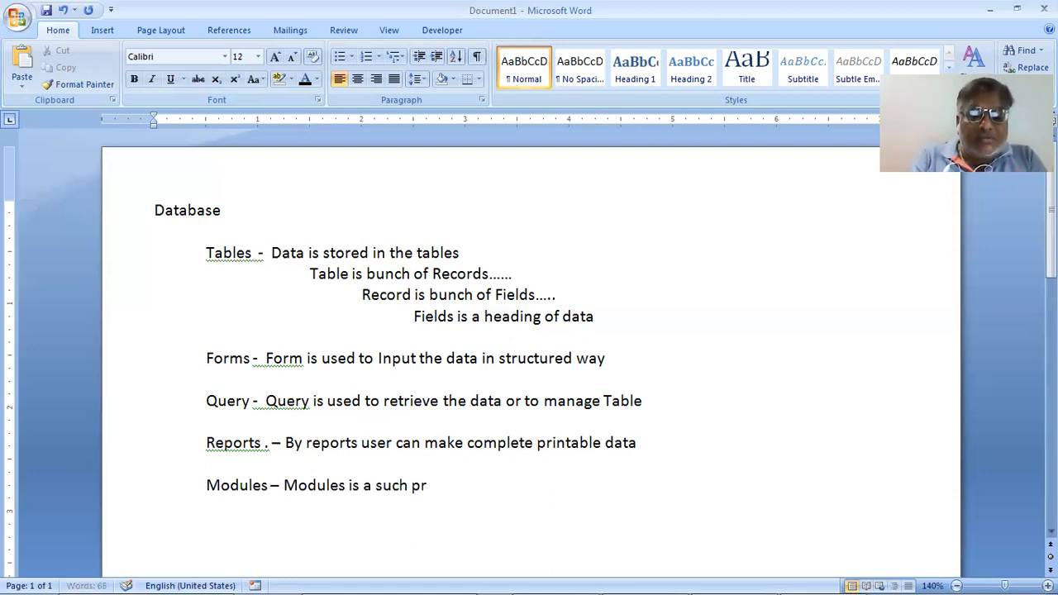
type("ocedure")
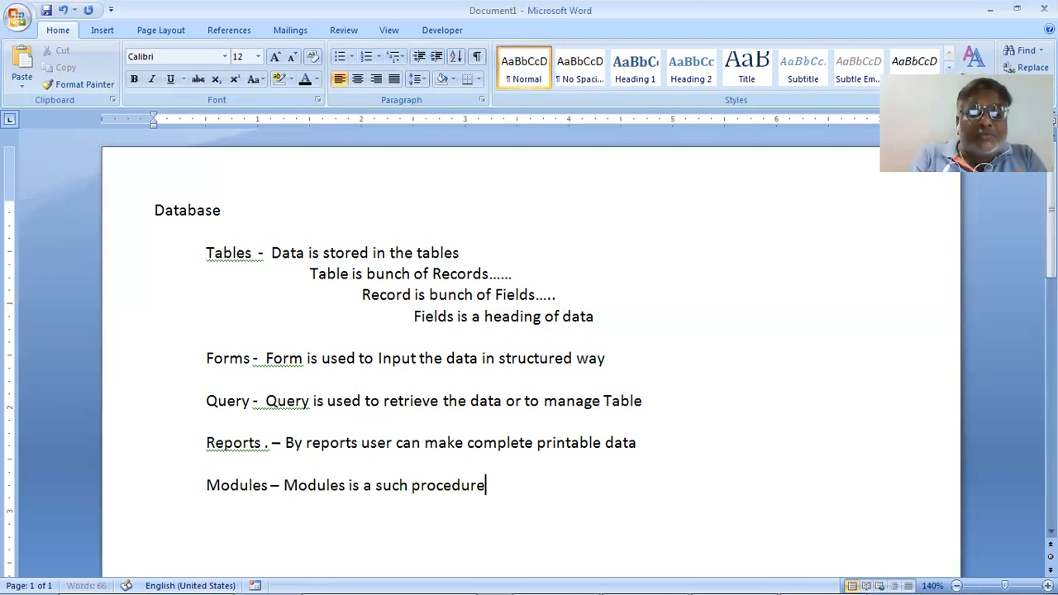
type(" to")
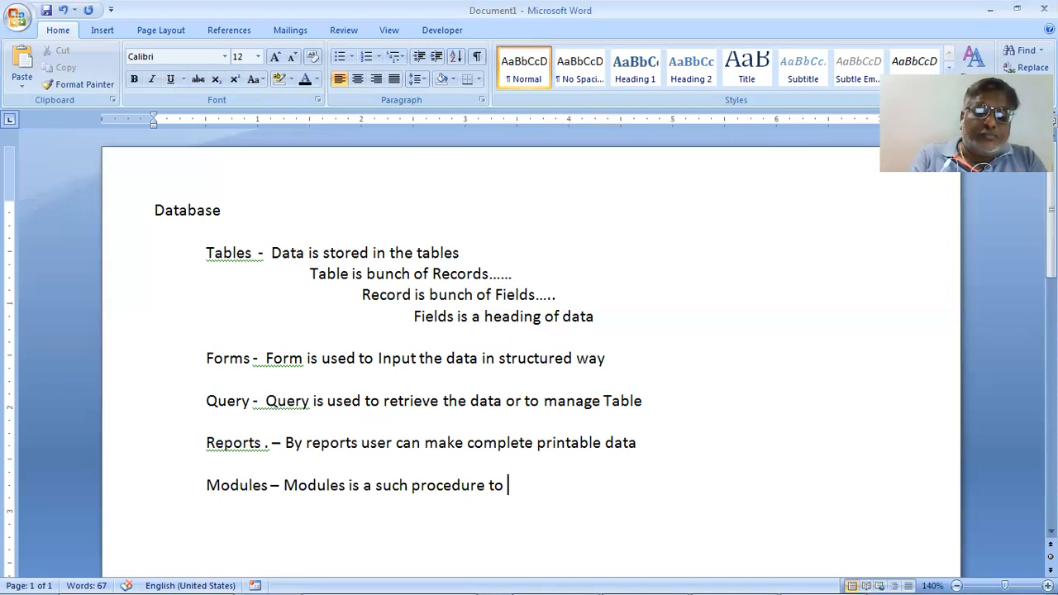
type(" comp")
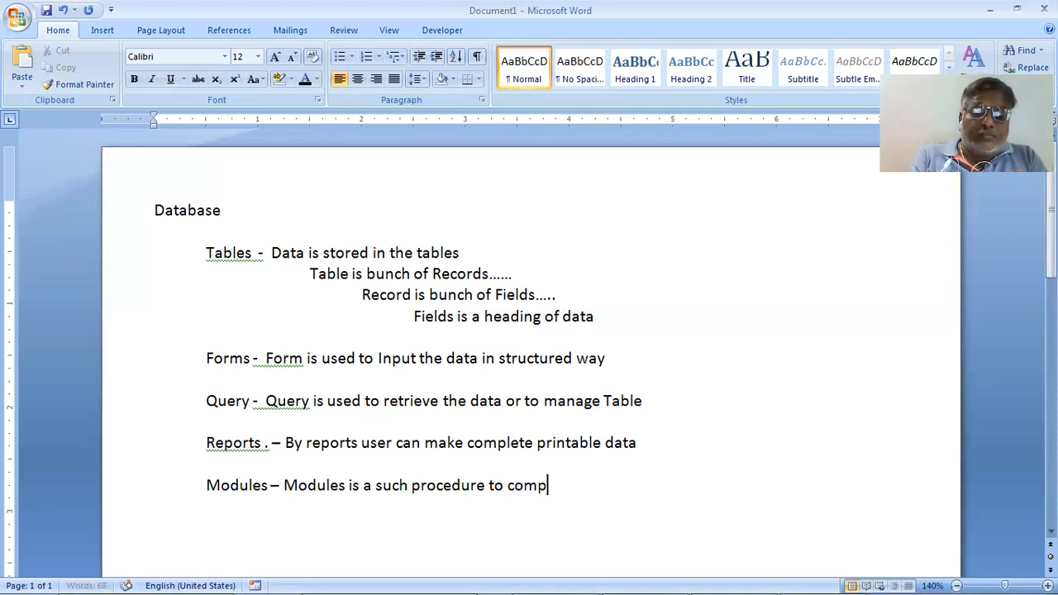
type("lete")
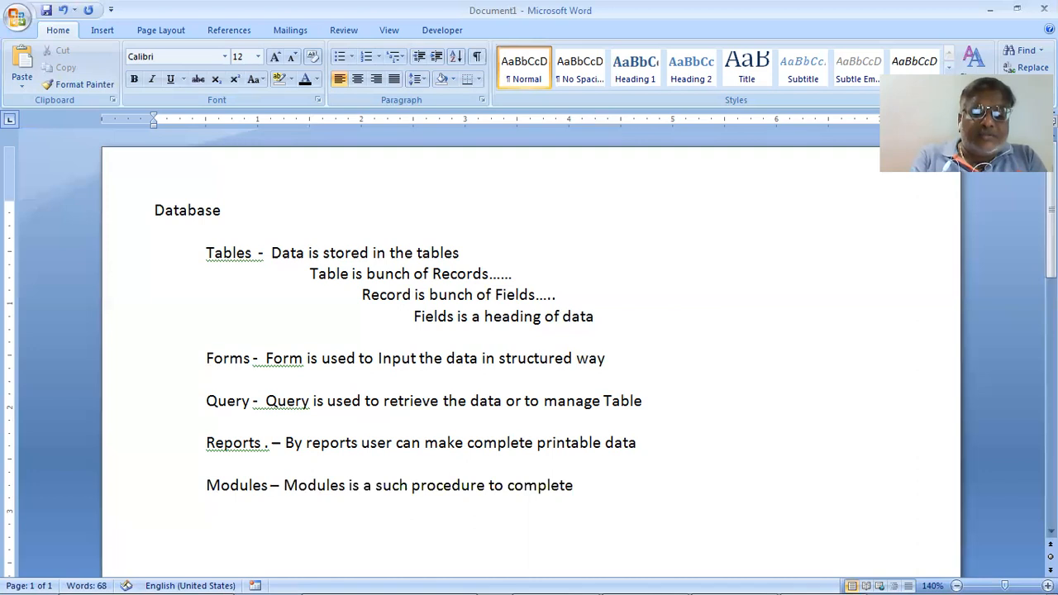
type(" some task")
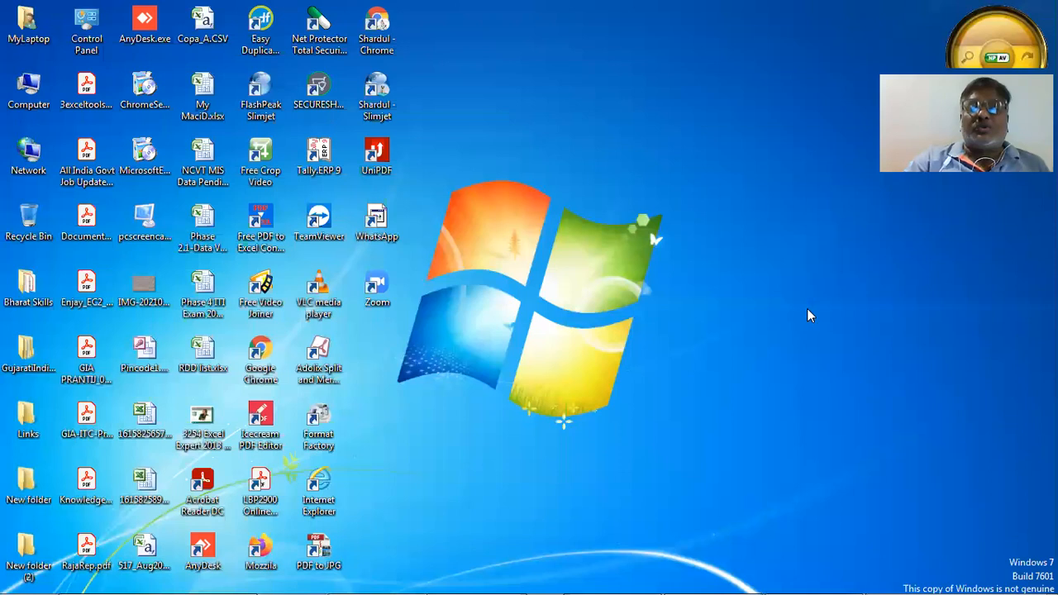
Launch Microsoft Office Access 2007 from the Microsoft Office group of installed programs
left_click(20, 582)
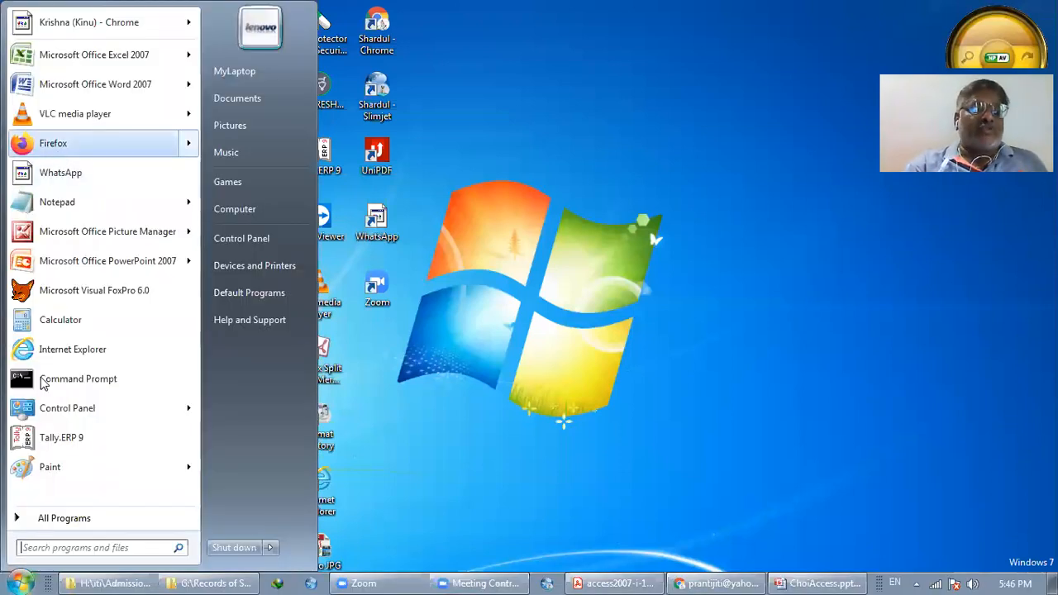
left_click(66, 520)
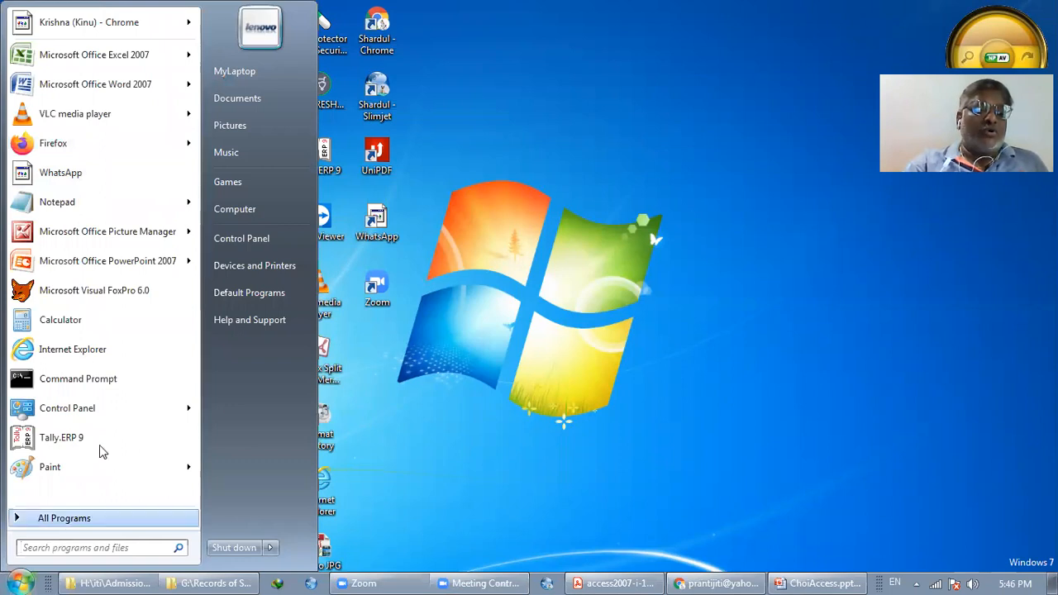
scroll(107, 295, "down", 4)
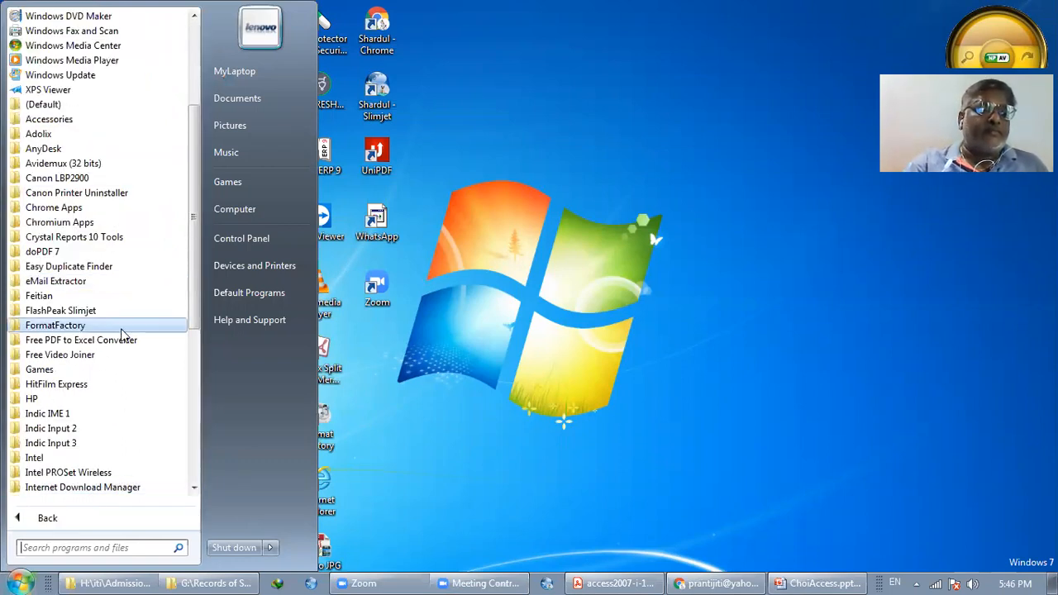
scroll(121, 334, "down", 2)
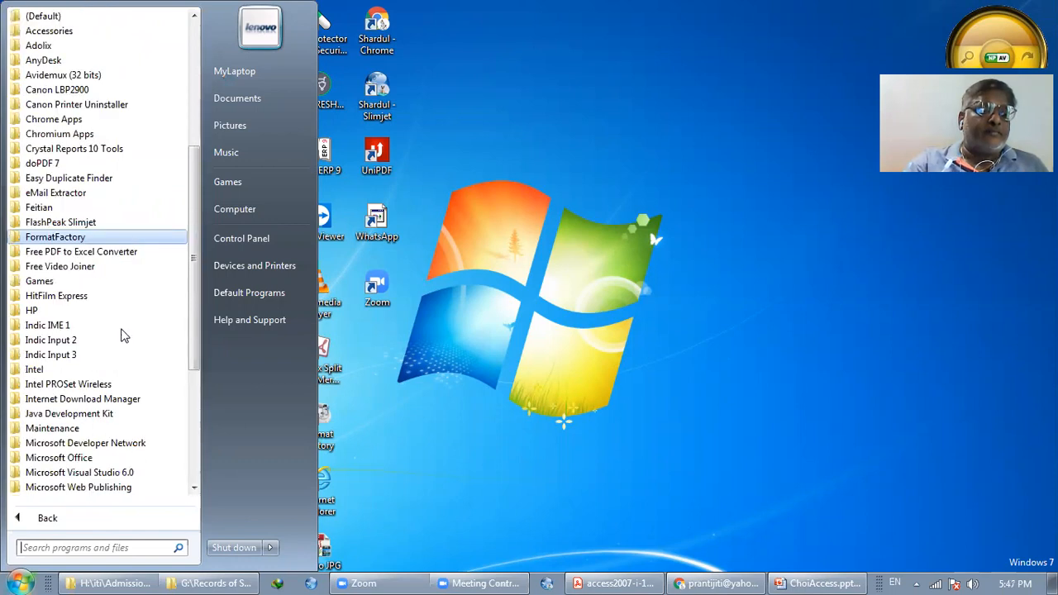
scroll(121, 334, "down", 2)
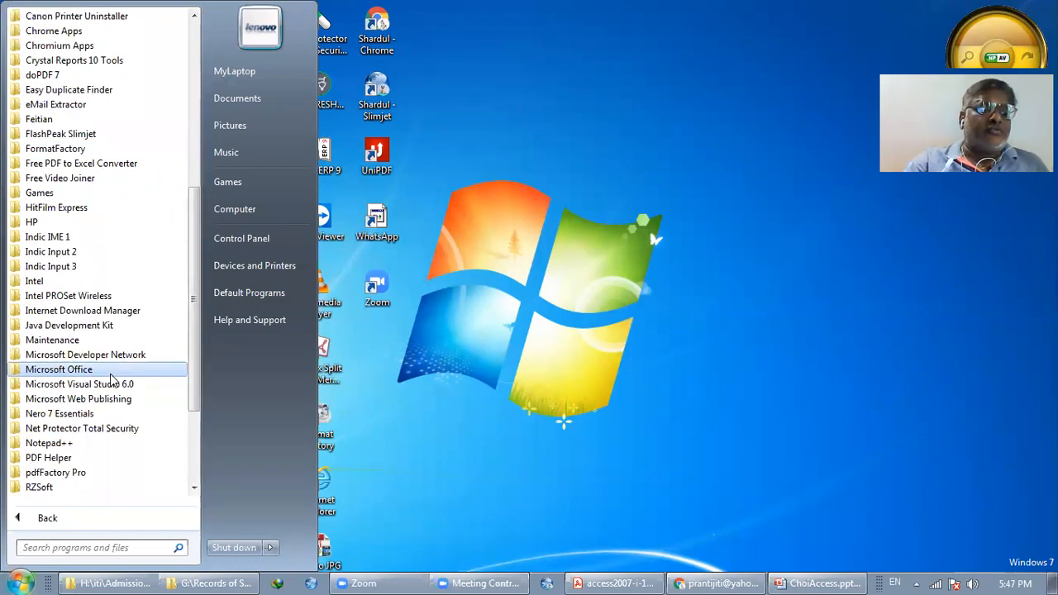
left_click(123, 369)
left_click(119, 353)
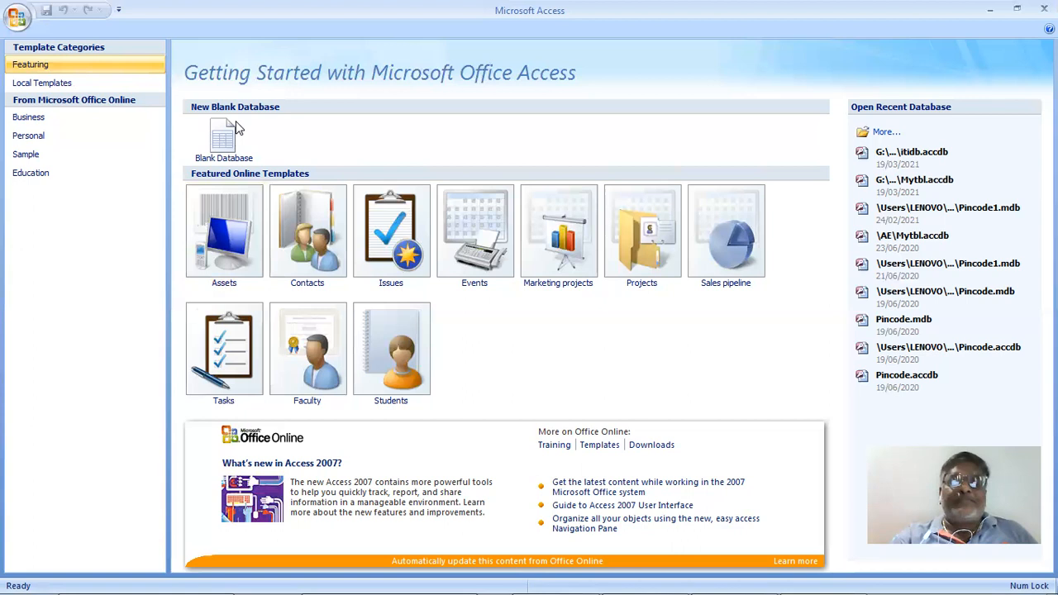
Create a new blank database with the file name MyitiDb.accdb in the Documents folder
left_click(236, 158)
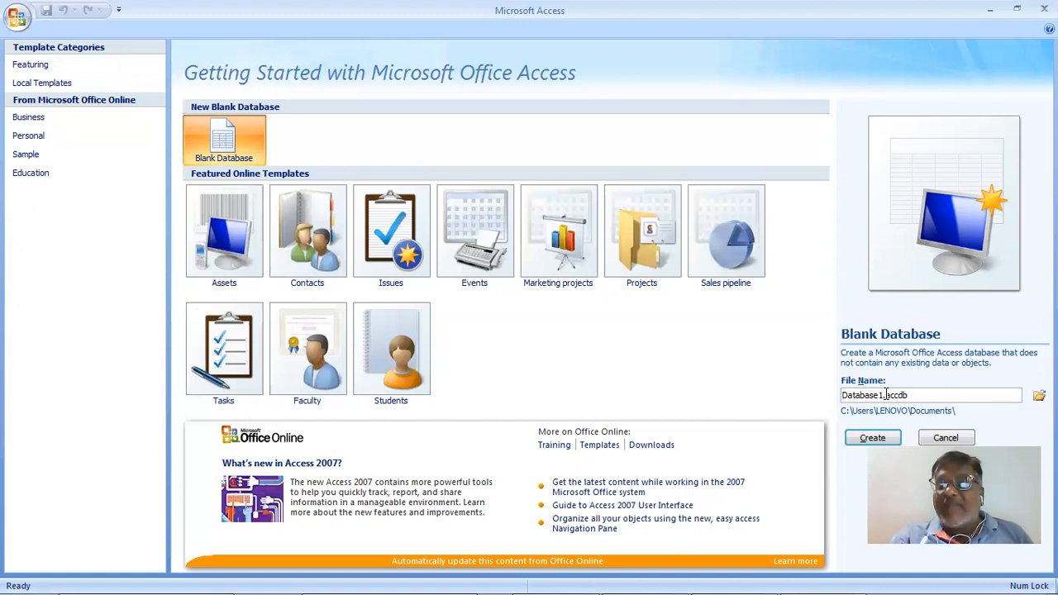
left_click_drag(885, 395, 918, 395)
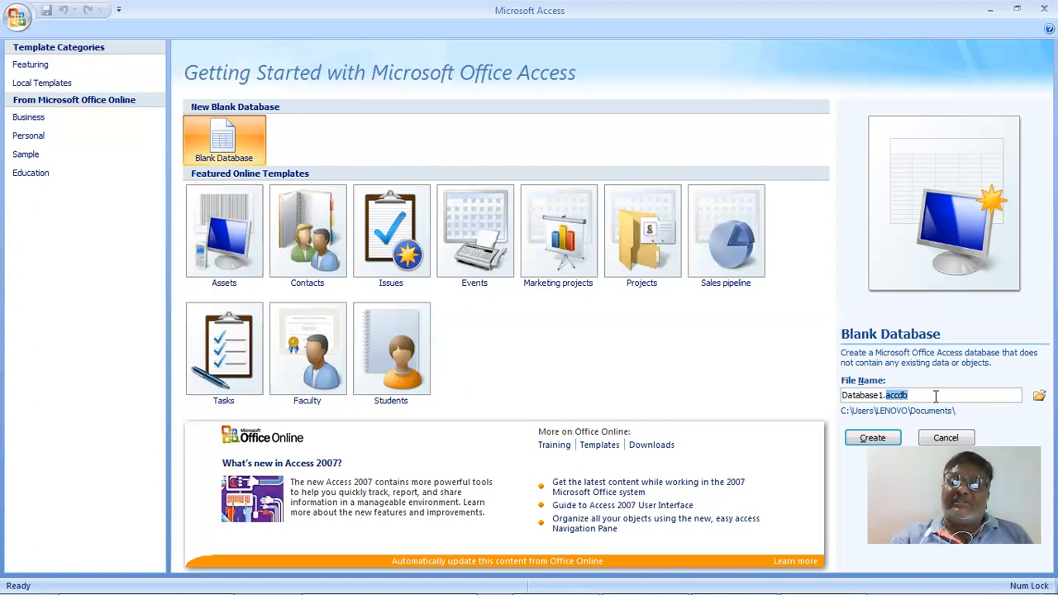
left_click(936, 396)
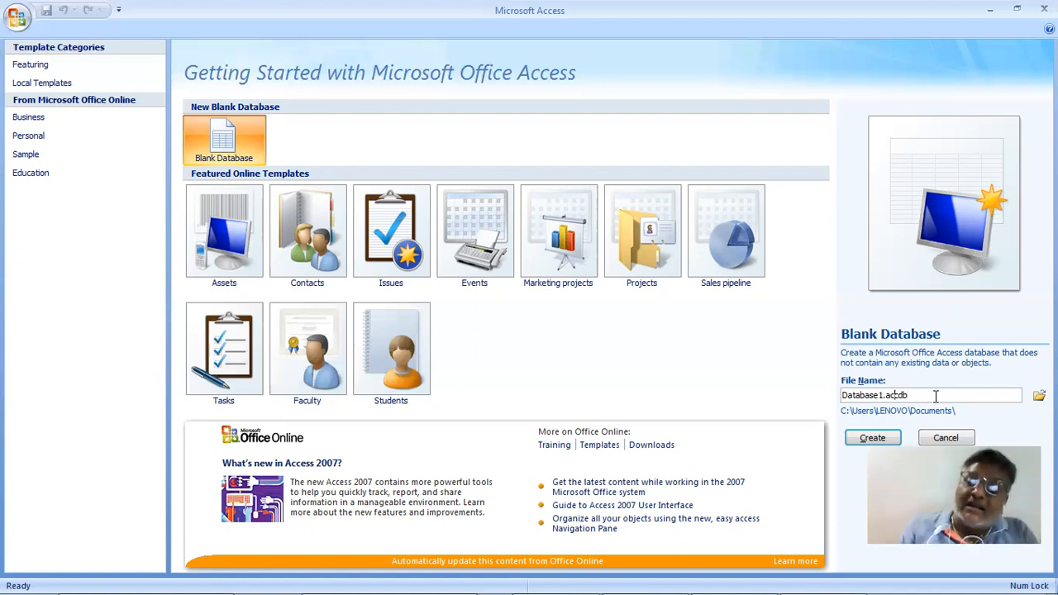
key("Left")
key("Left")
key("Left")
key("shift+Left")
key("shift+Left")
key("shift+Home")
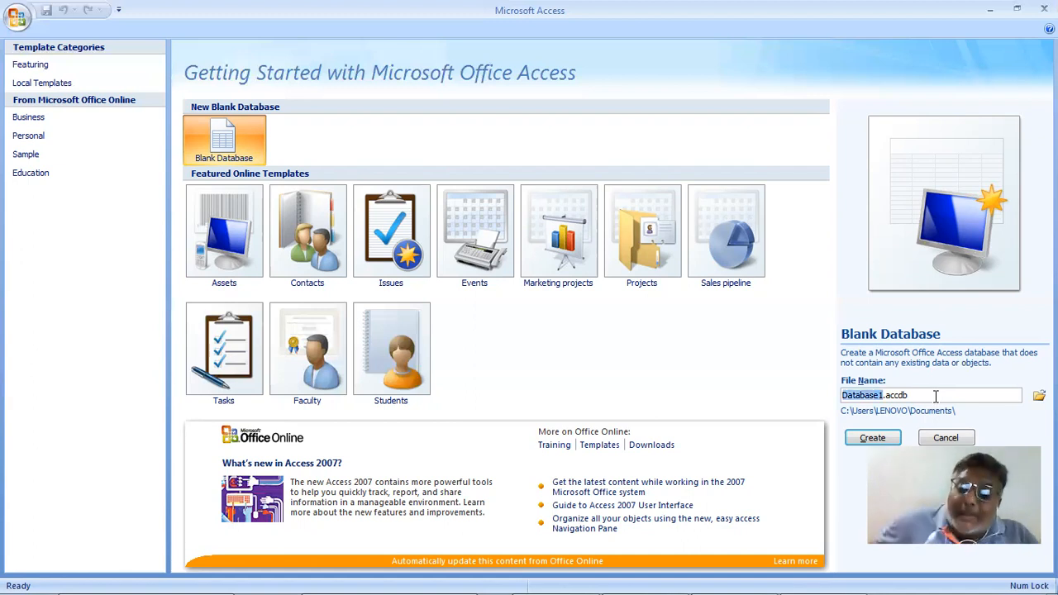
type("M")
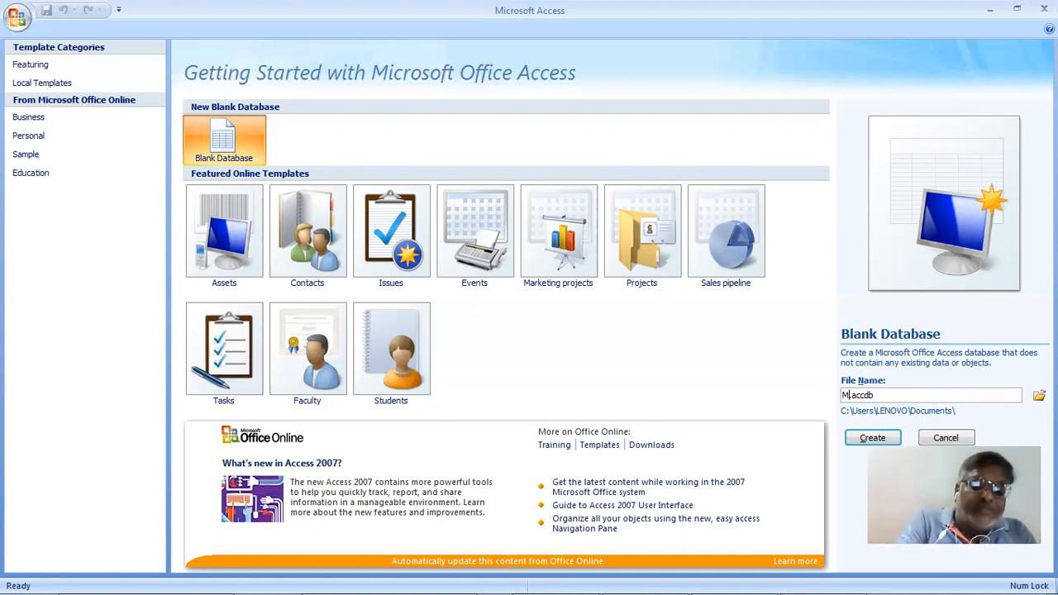
type("yiti")
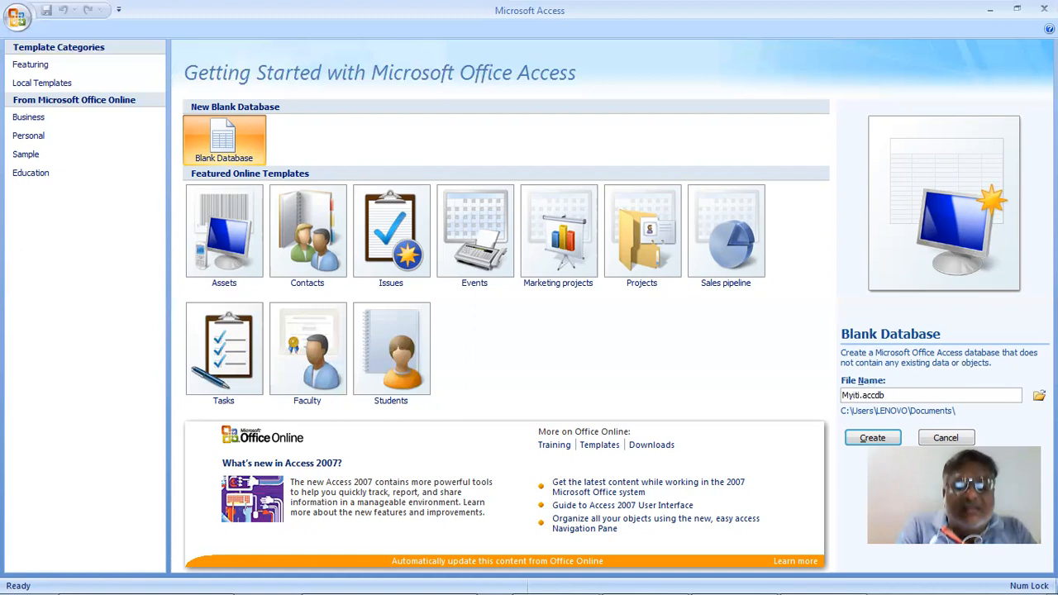
type("Db")
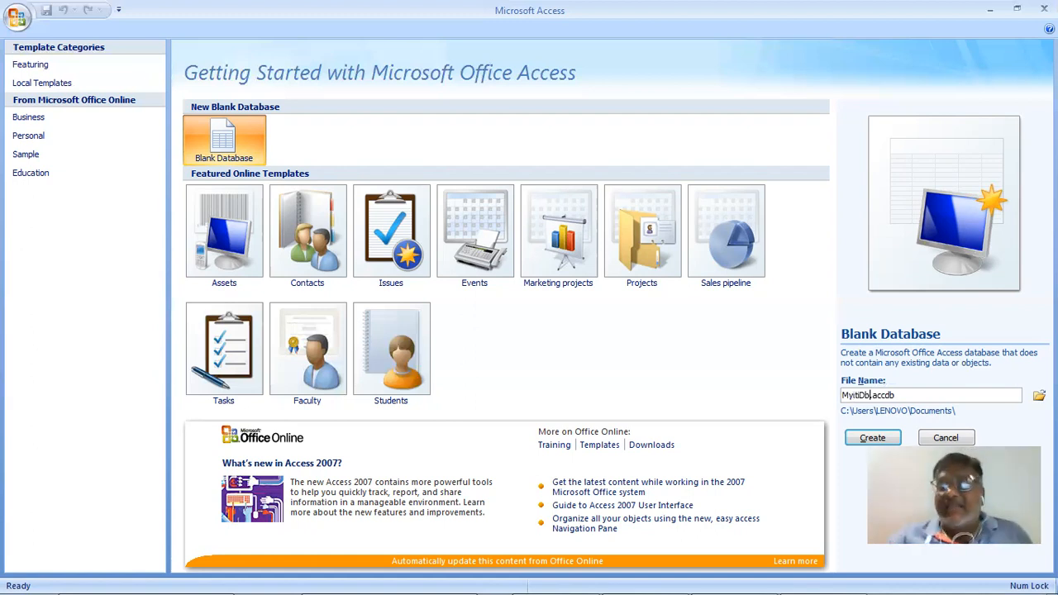
left_click(884, 437)
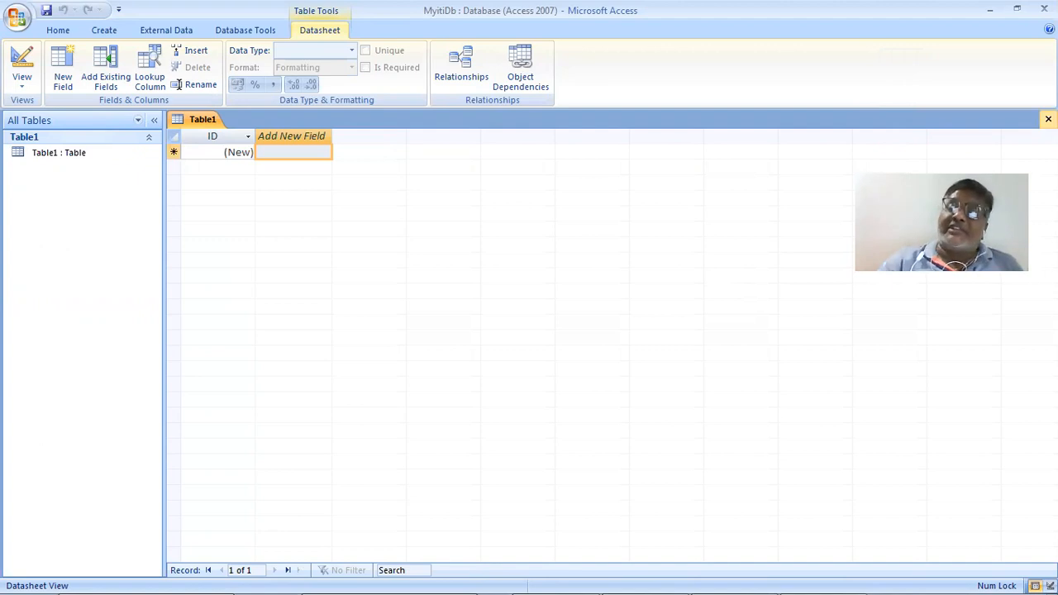
Replace the default table with a newly created blank table and switch it to Design View
left_click(1048, 119)
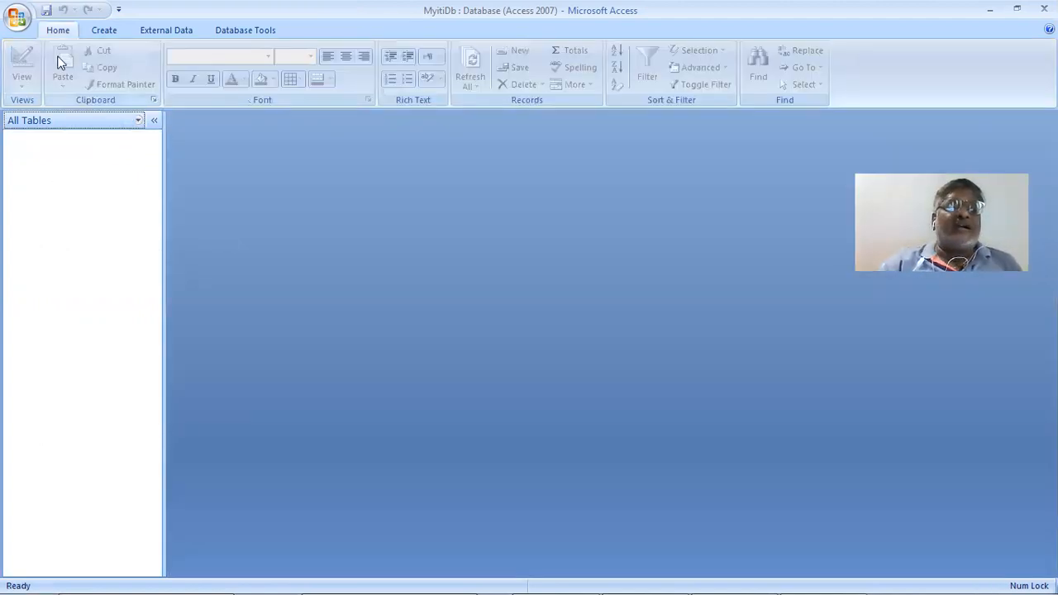
left_click(103, 31)
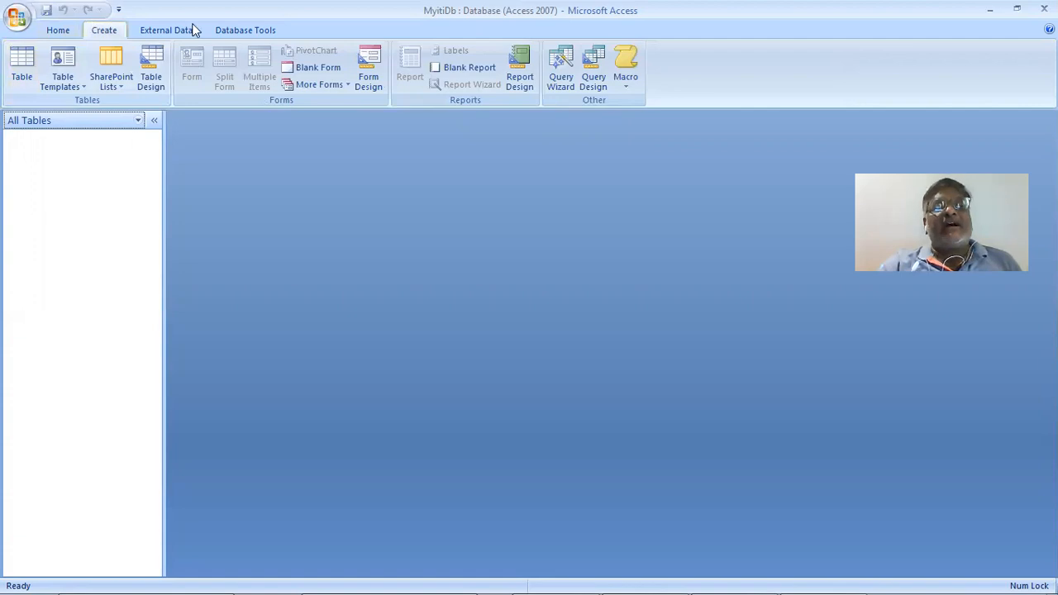
left_click(15, 69)
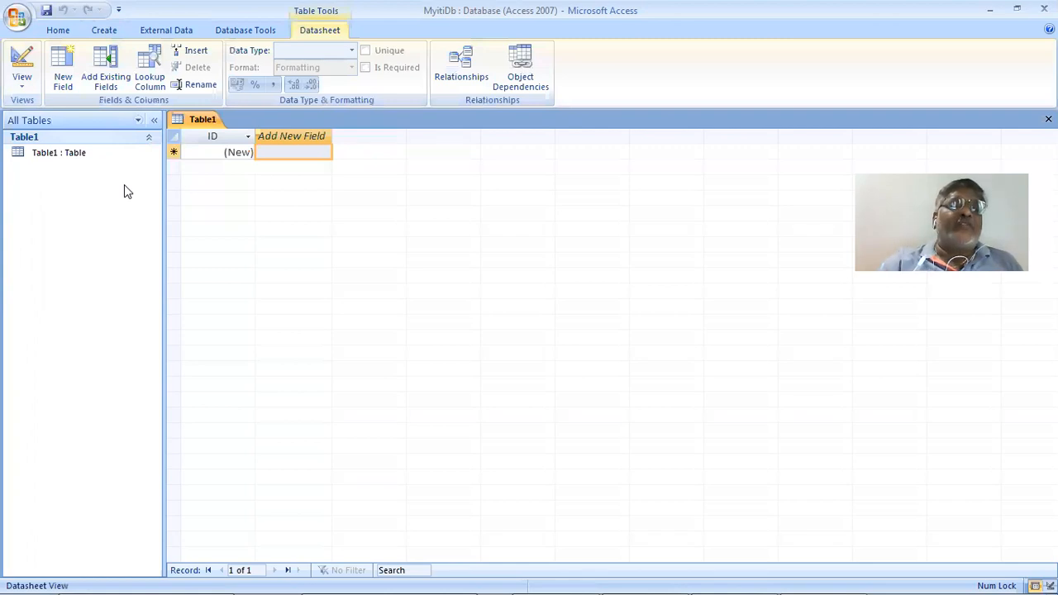
left_click(23, 90)
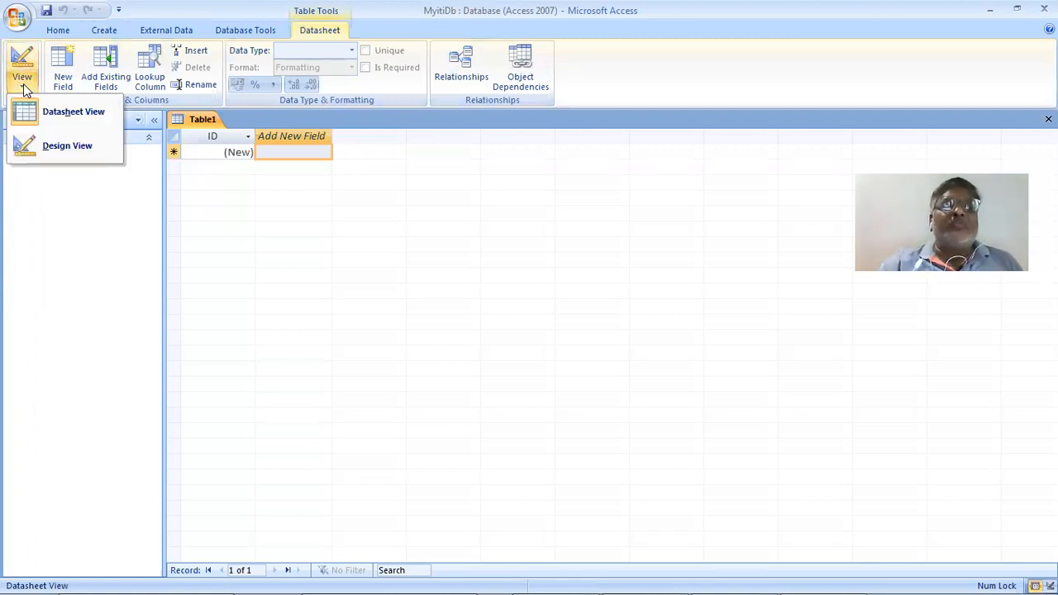
left_click(47, 151)
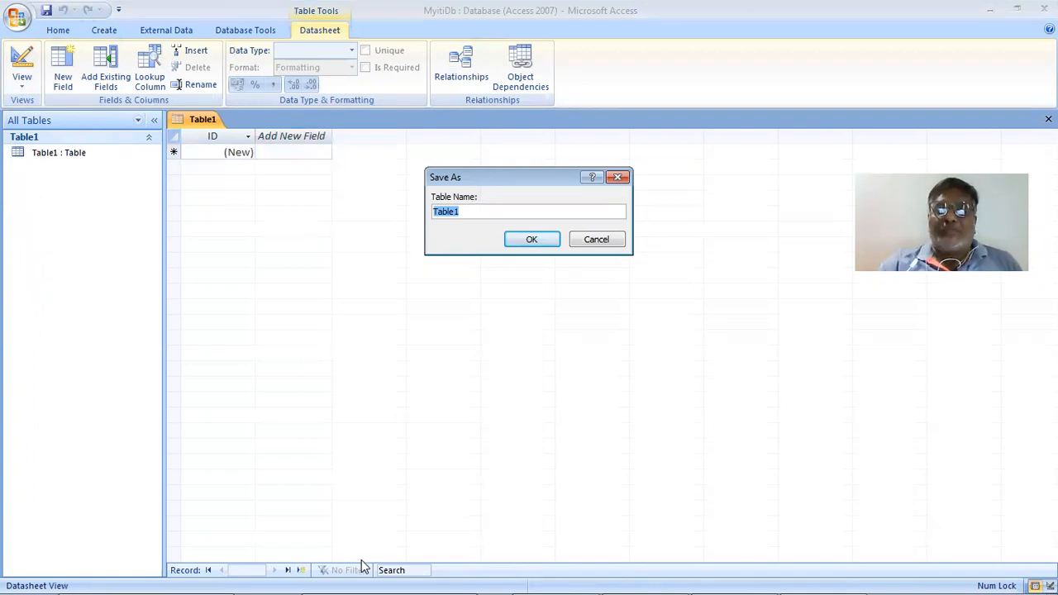
Switch to Adobe Acrobat Reader and examine the table name and field list in 34_practical_(creating database in access).pdf
mouse_move(596, 572)
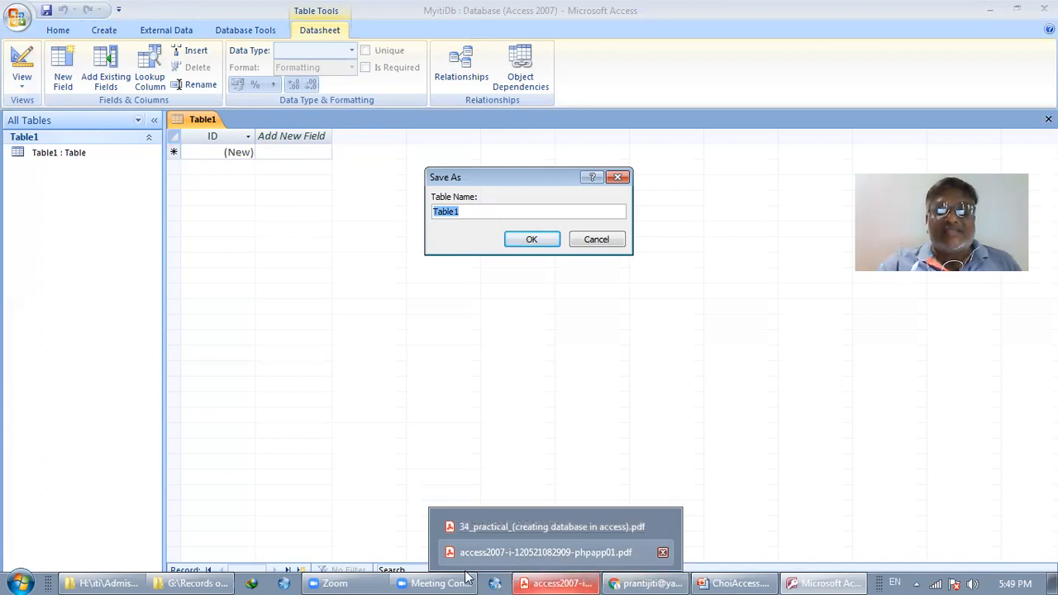
left_click(545, 552)
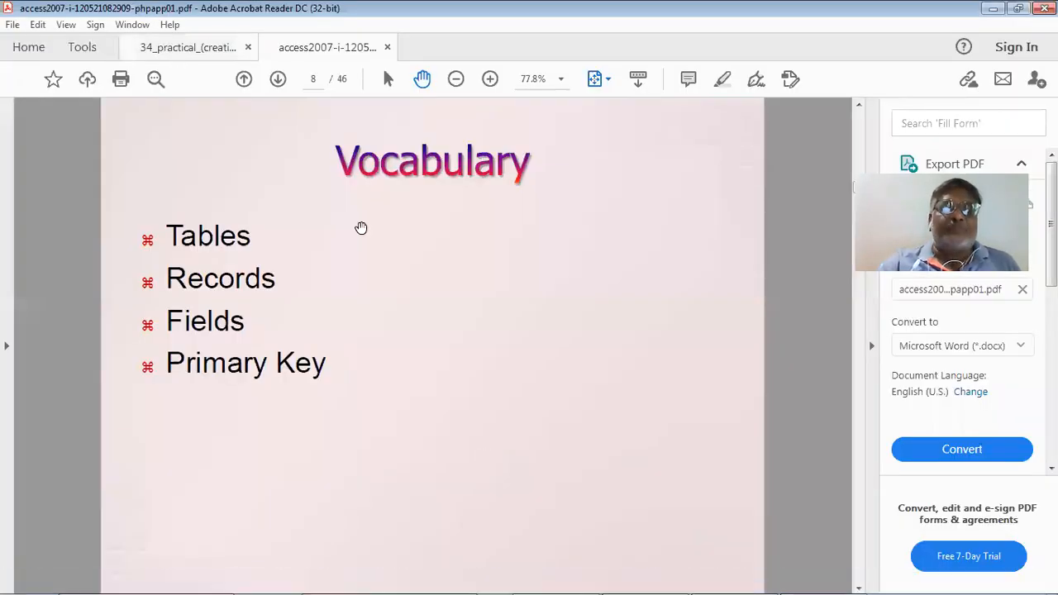
key("ctrl+Tab")
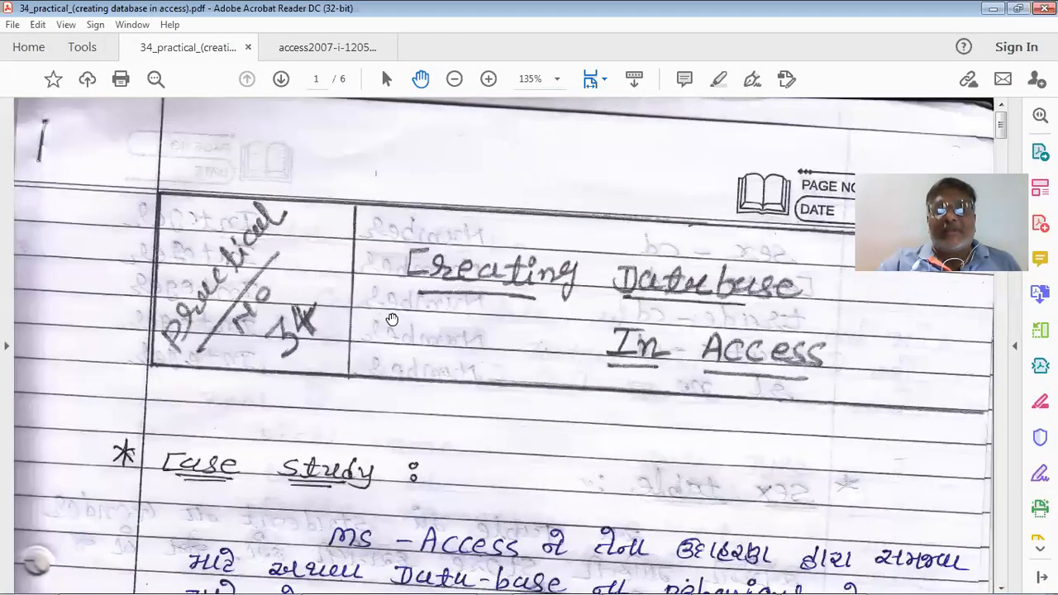
scroll(392, 318, "down", 5)
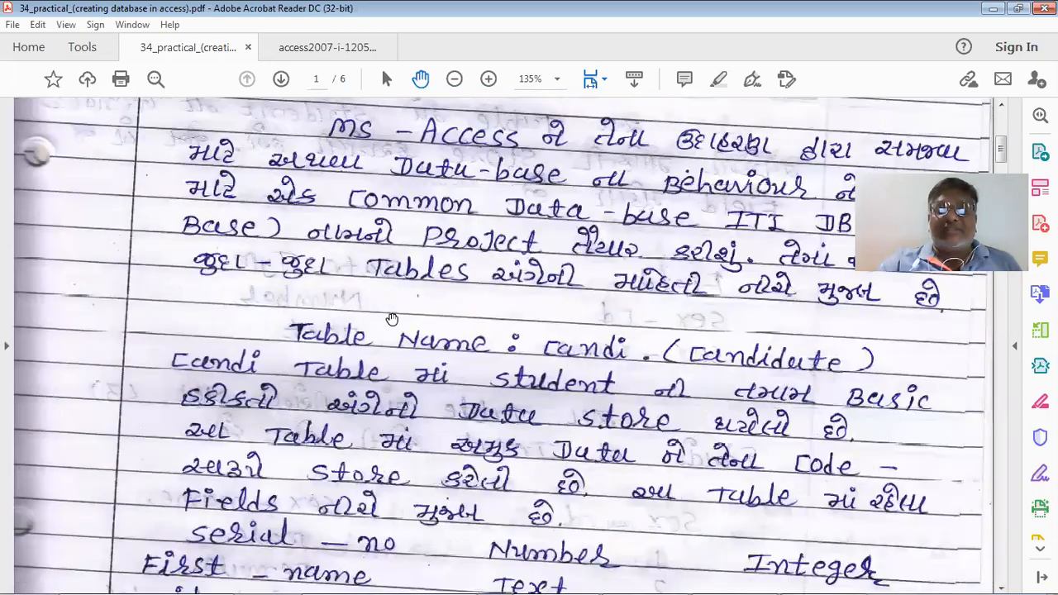
scroll(391, 319, "down", 4)
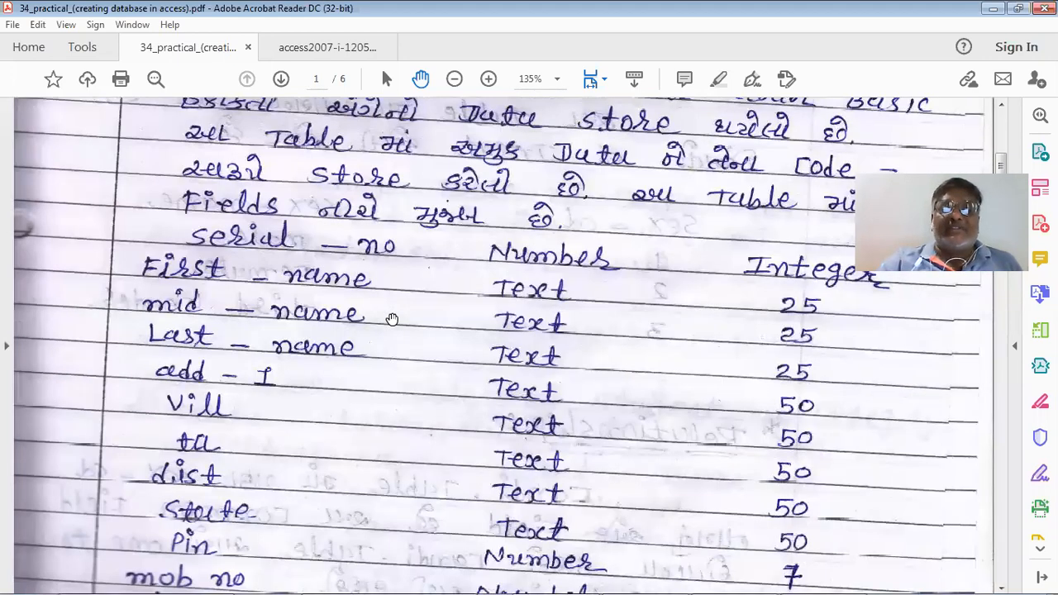
scroll(392, 319, "down", 1)
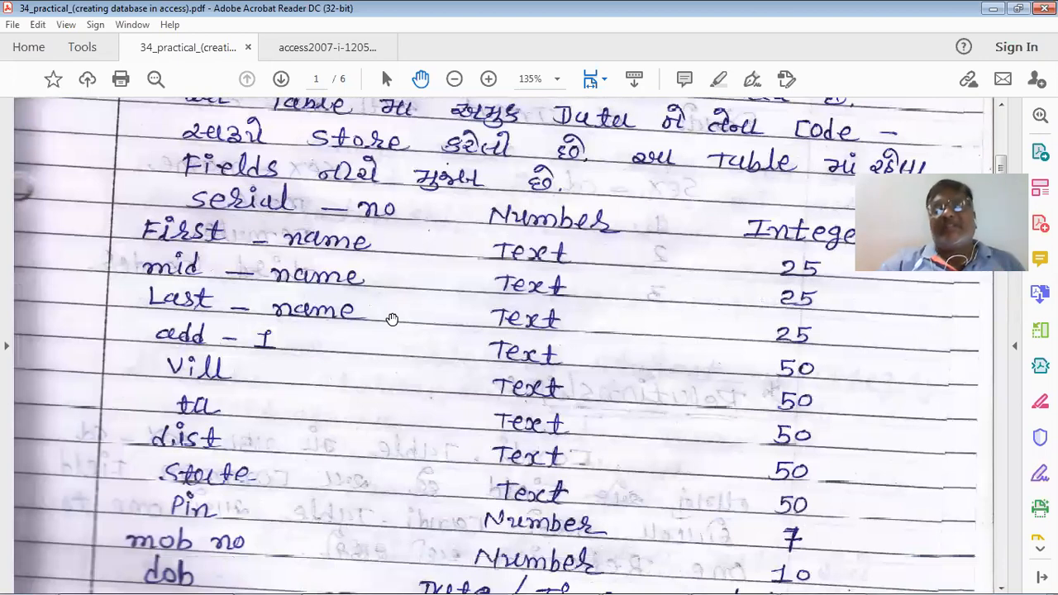
scroll(392, 319, "up", 1)
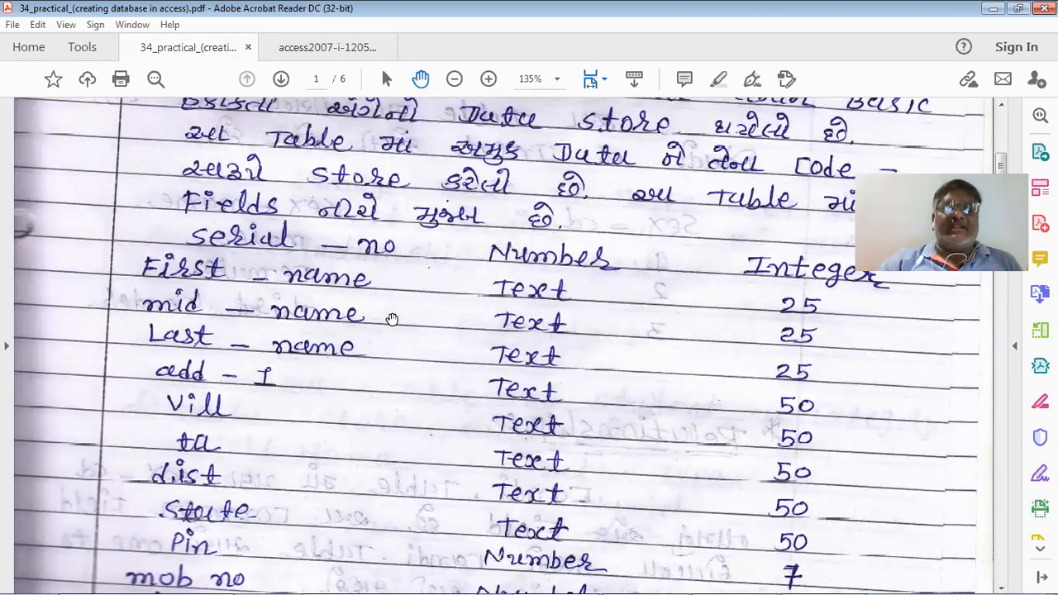
scroll(391, 319, "up", 2)
scroll(392, 319, "up", 1)
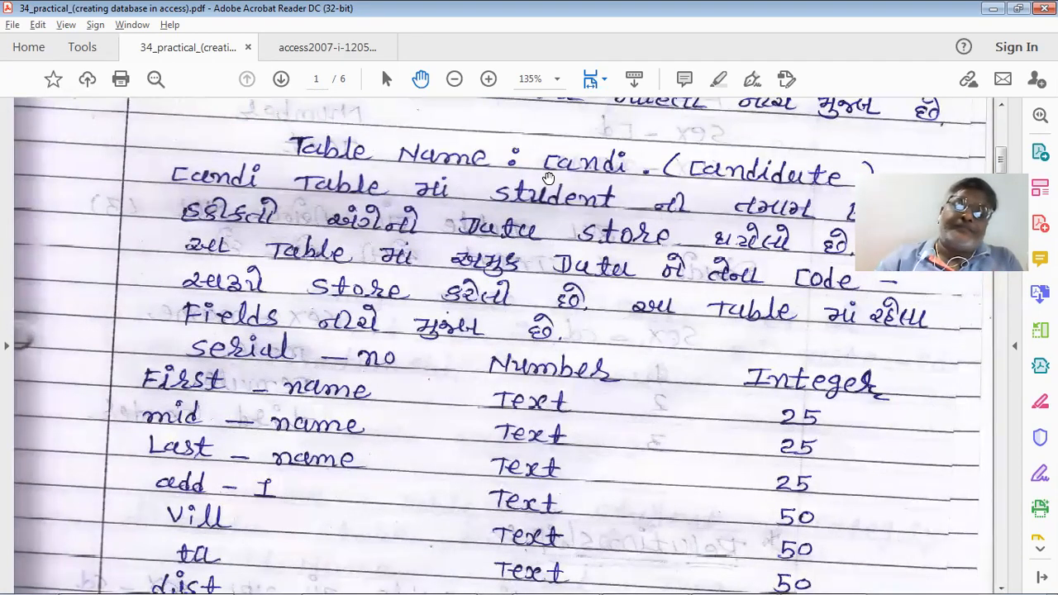
Return to Microsoft Access and save the new table under the name candi
key("alt+Tab")
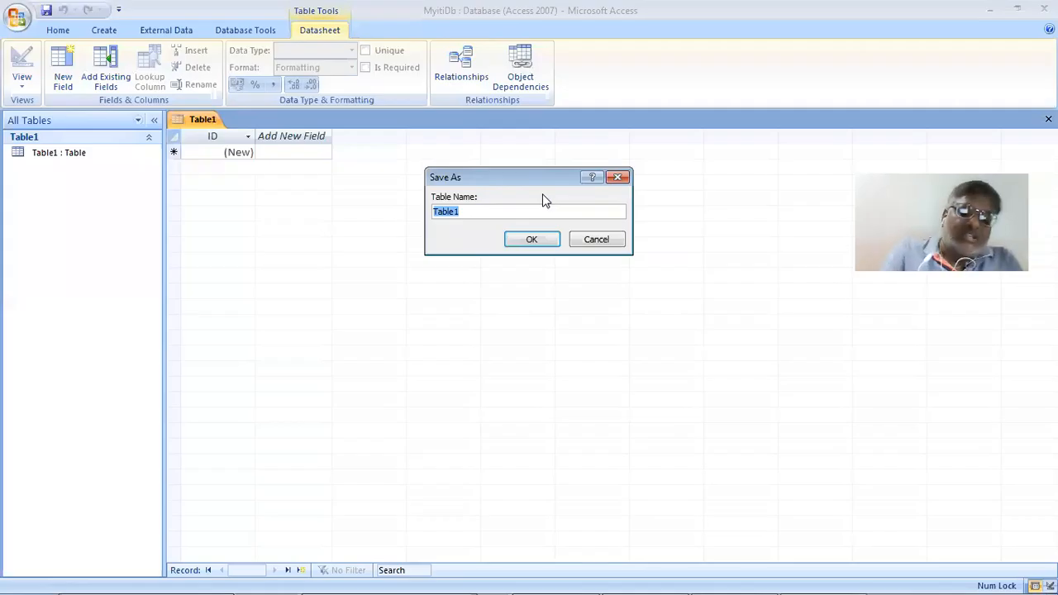
type("c")
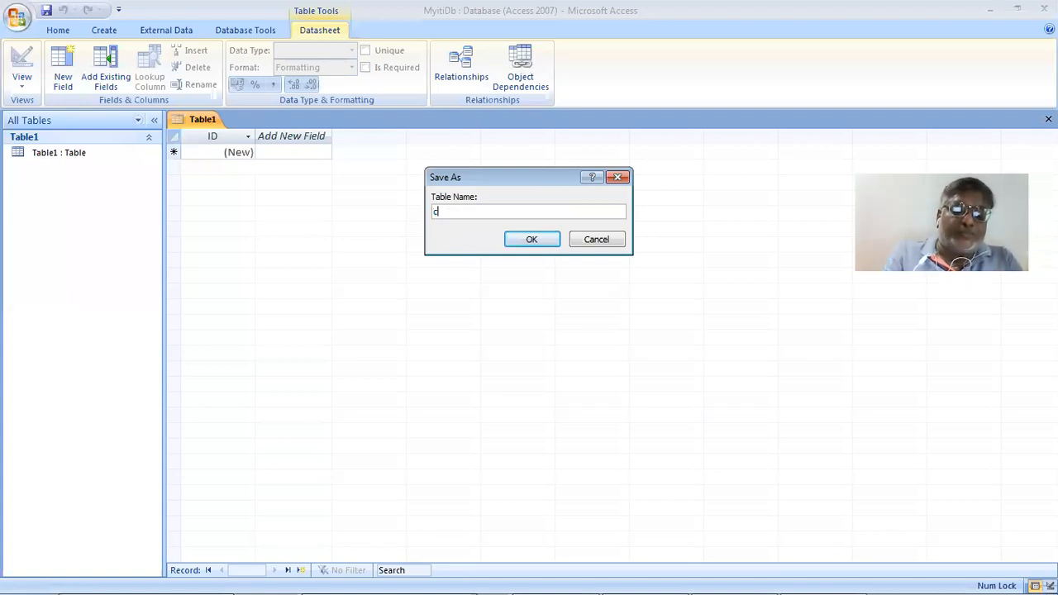
type("andi")
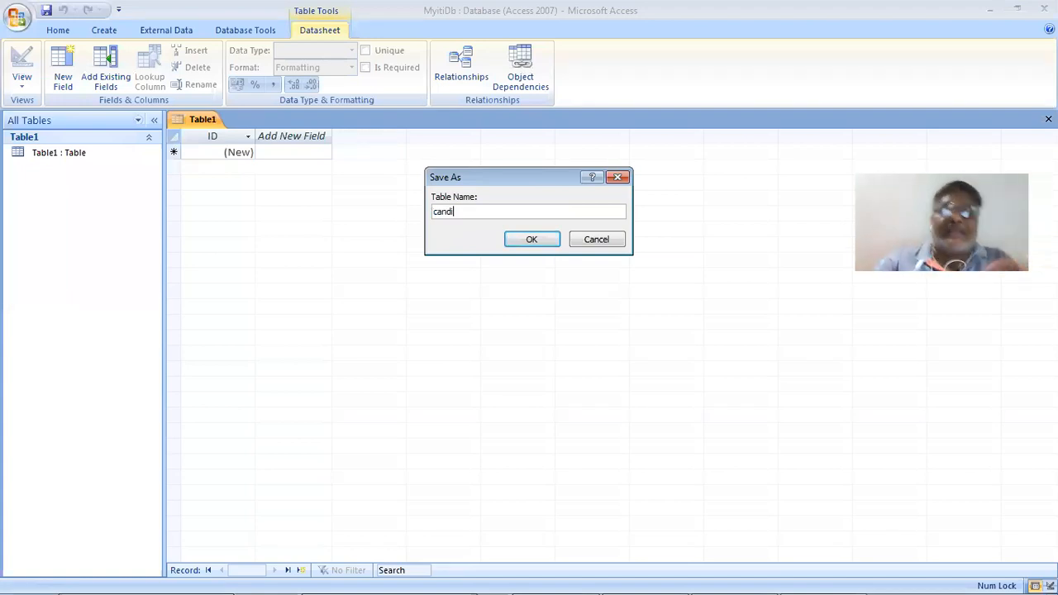
left_click(531, 240)
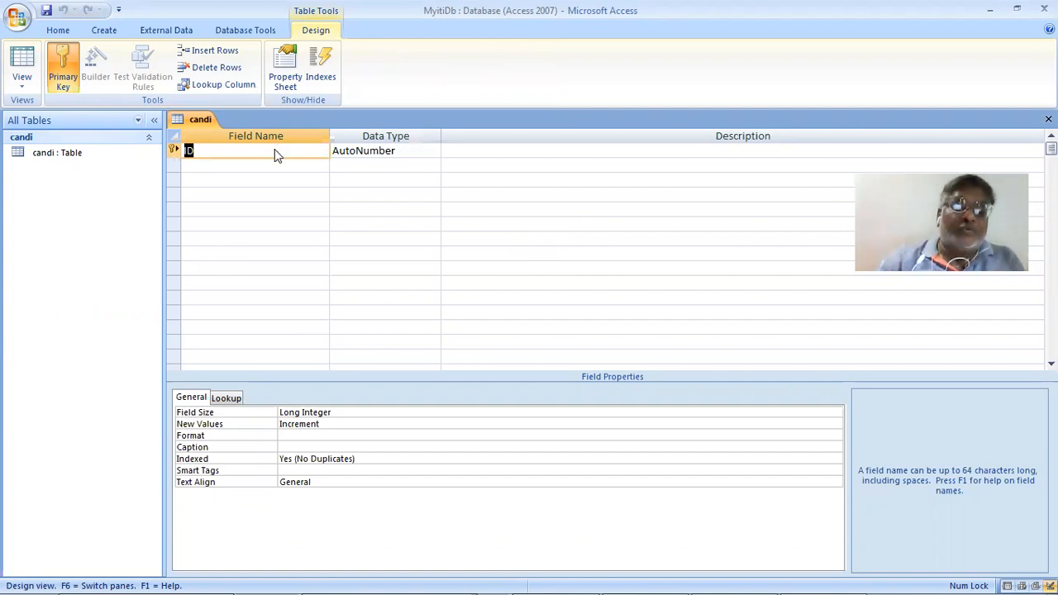
Check the field list in the practical PDF and rename the candi table's ID field to serialno
key("alt+Tab")
scroll(430, 240, "down", 3)
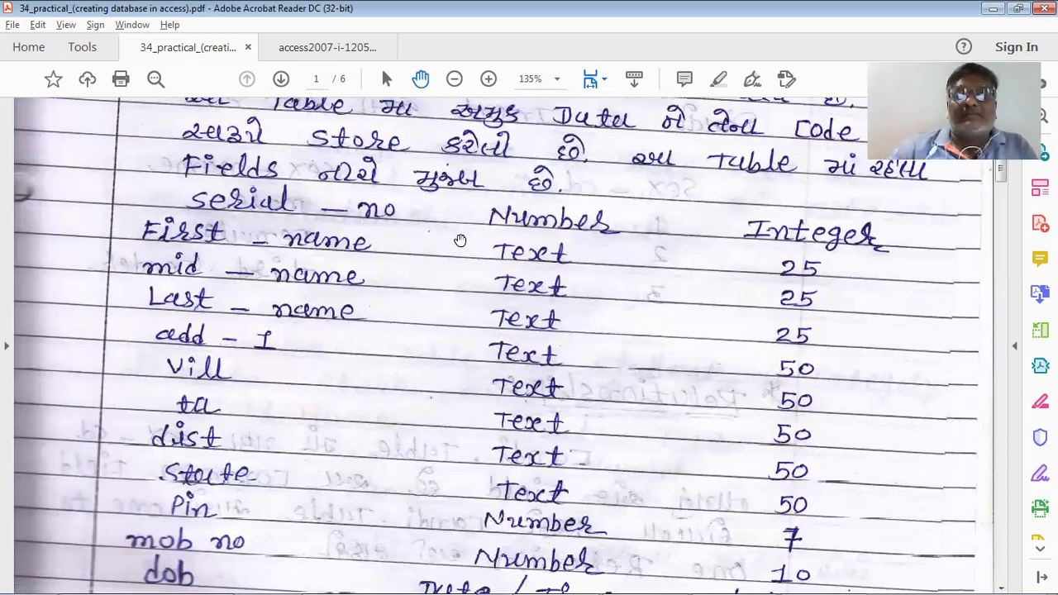
key("alt+Tab")
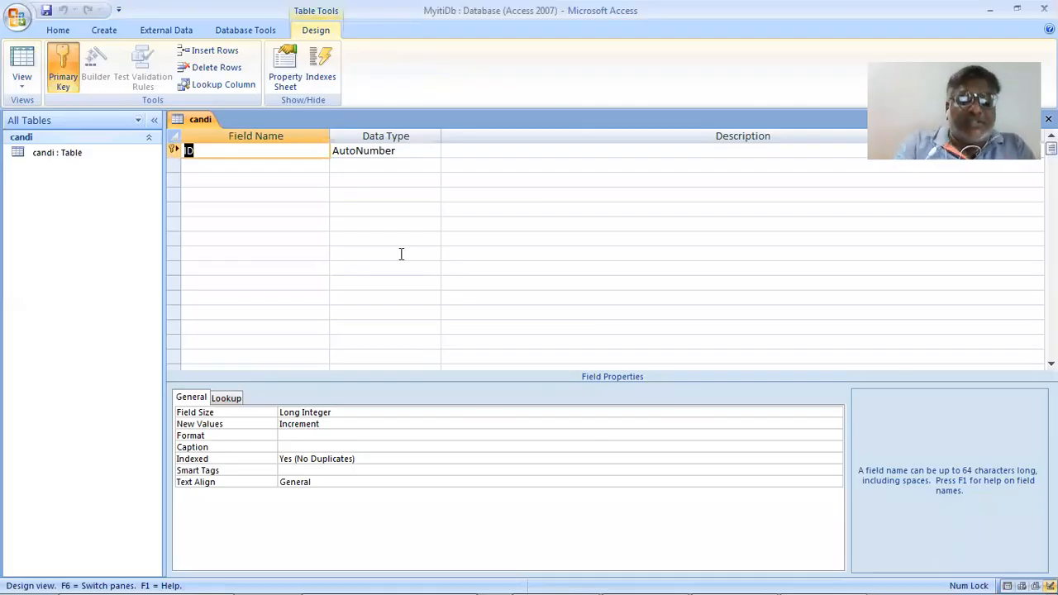
key("alt+Tab")
key("alt+Tab")
type("s")
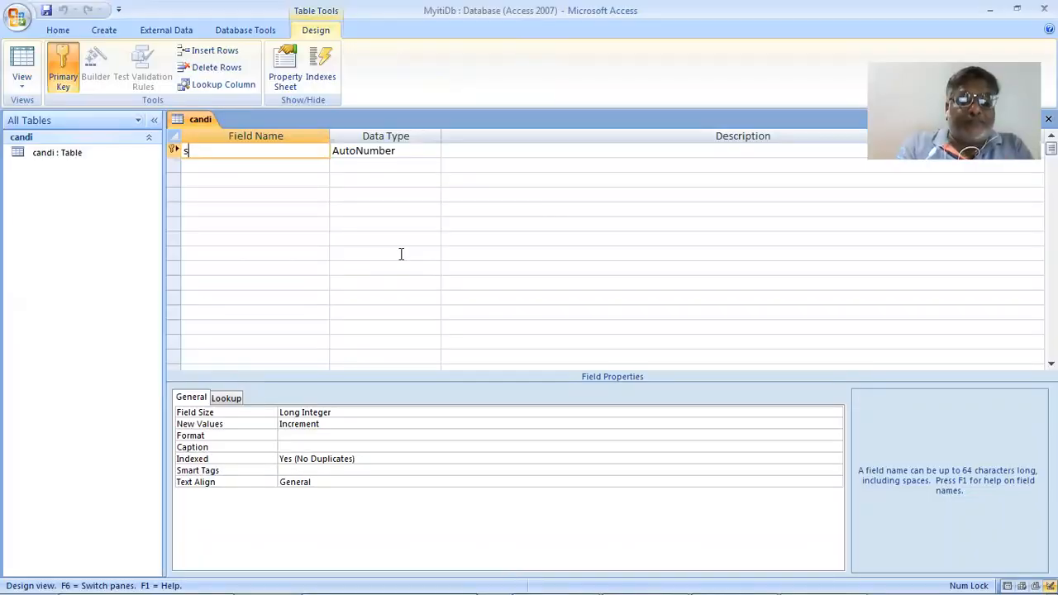
type("erialn")
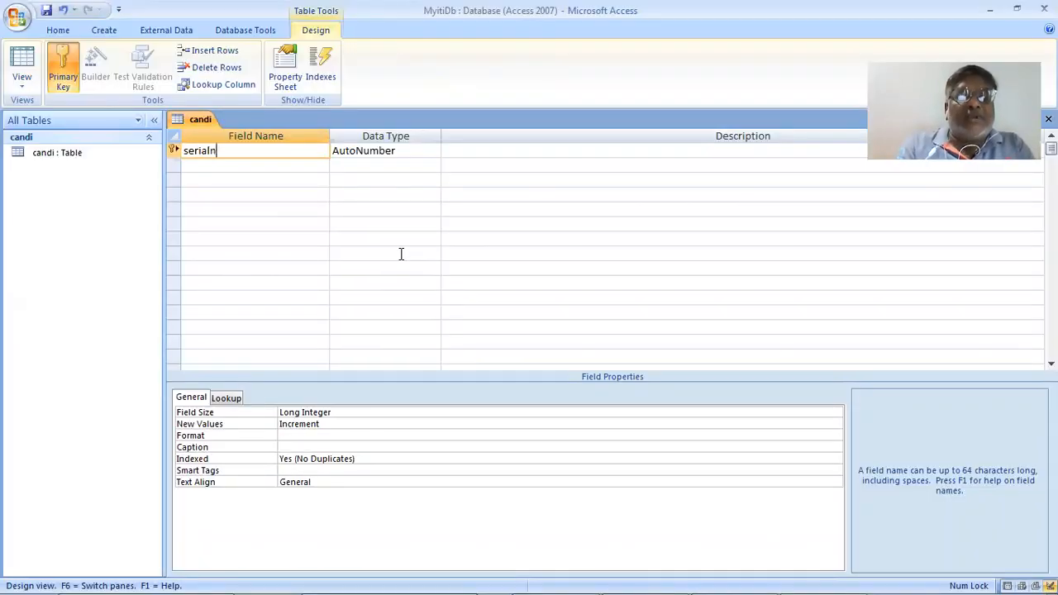
type("o")
key("BackSpace")
key("BackSpace")
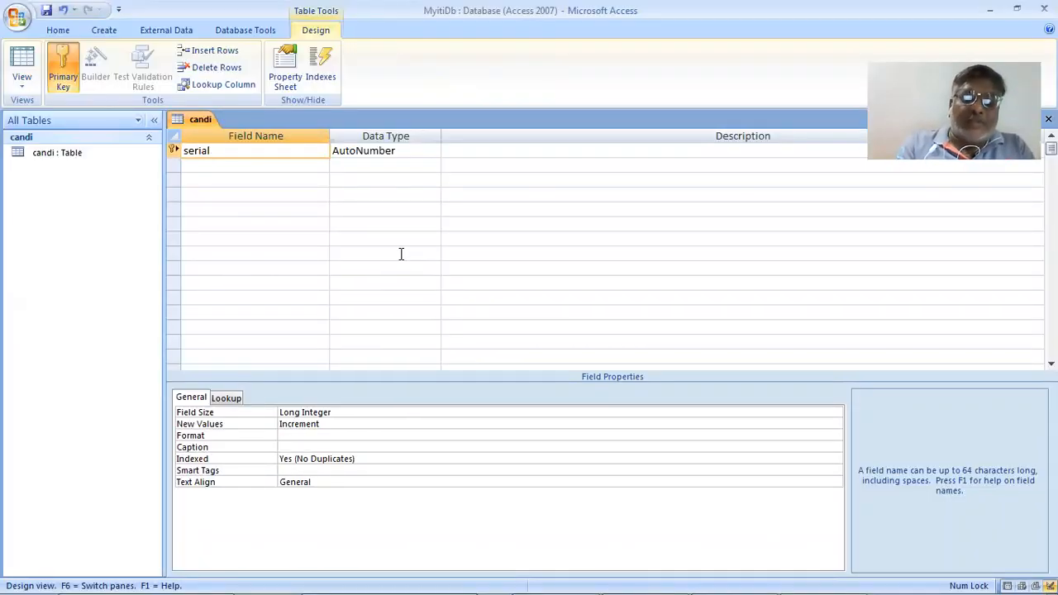
type("no")
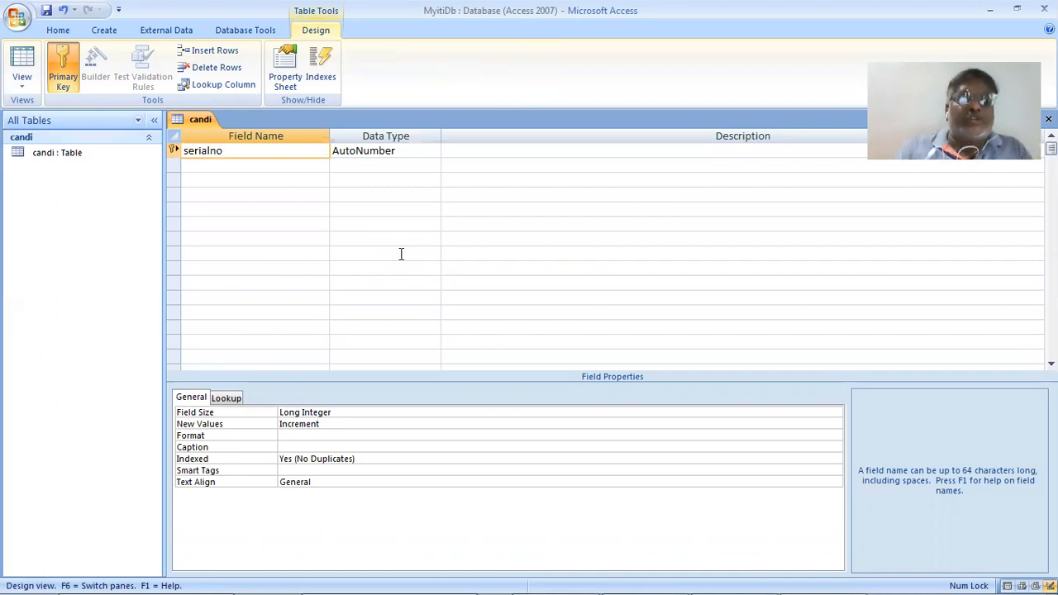
Change the data type of the serialno field to Number
left_click(408, 152)
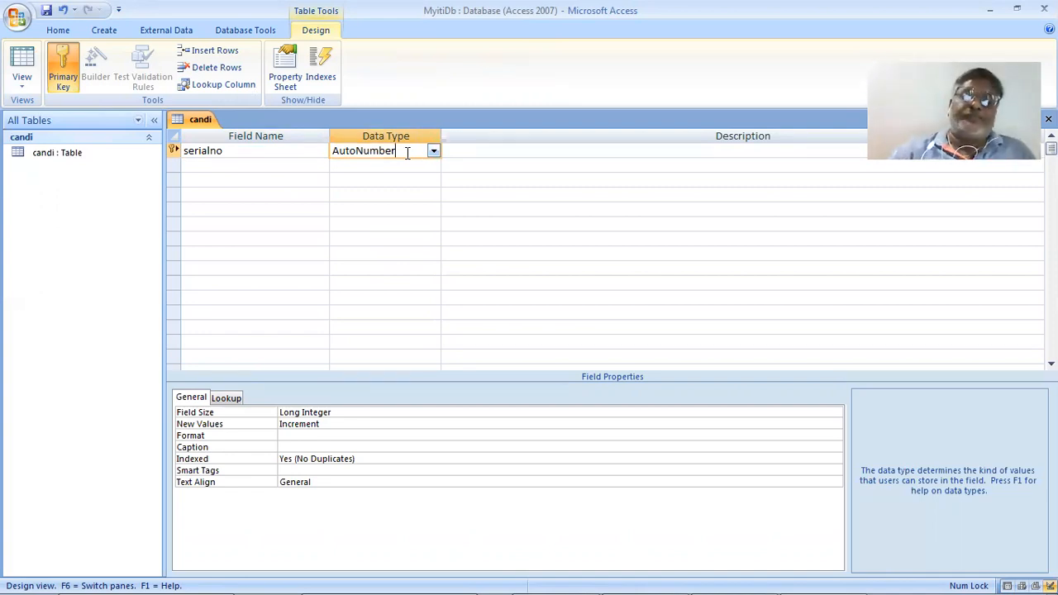
left_click(433, 152)
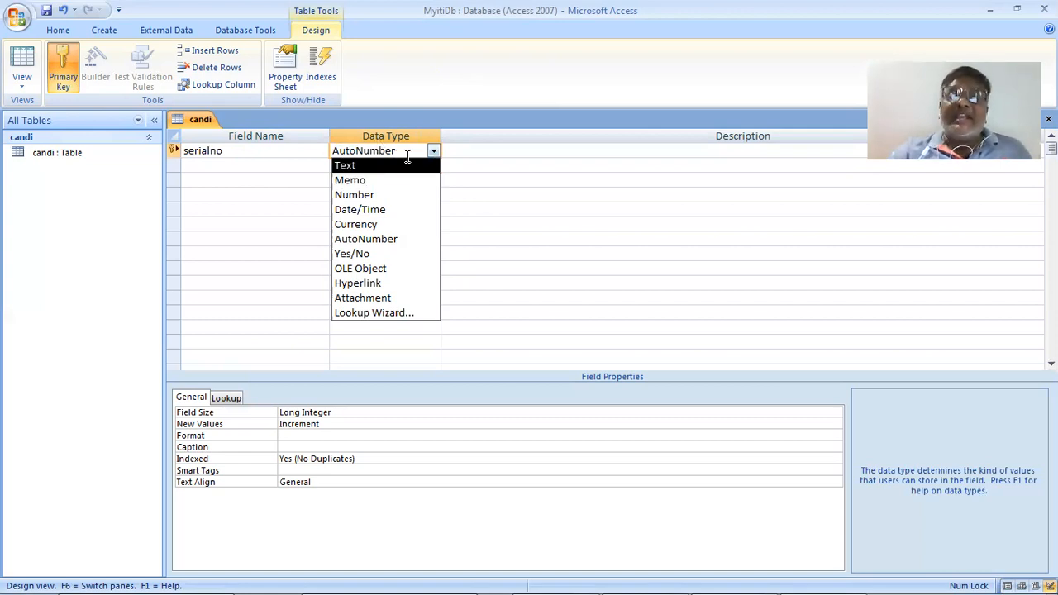
left_click(404, 197)
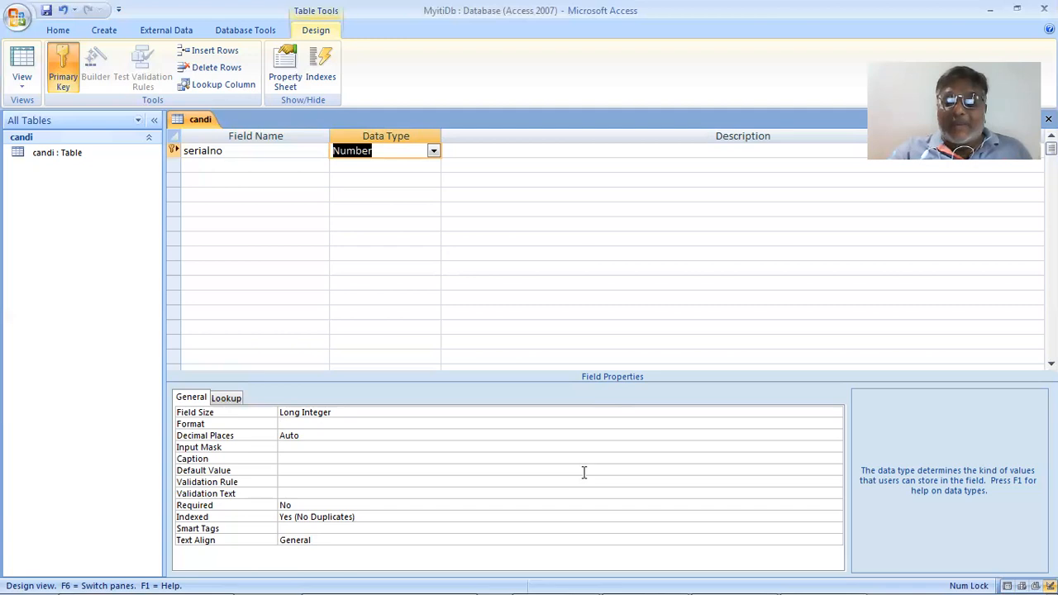
Try Single as the field size of serialno and set it back to Long Integer
left_click(353, 411)
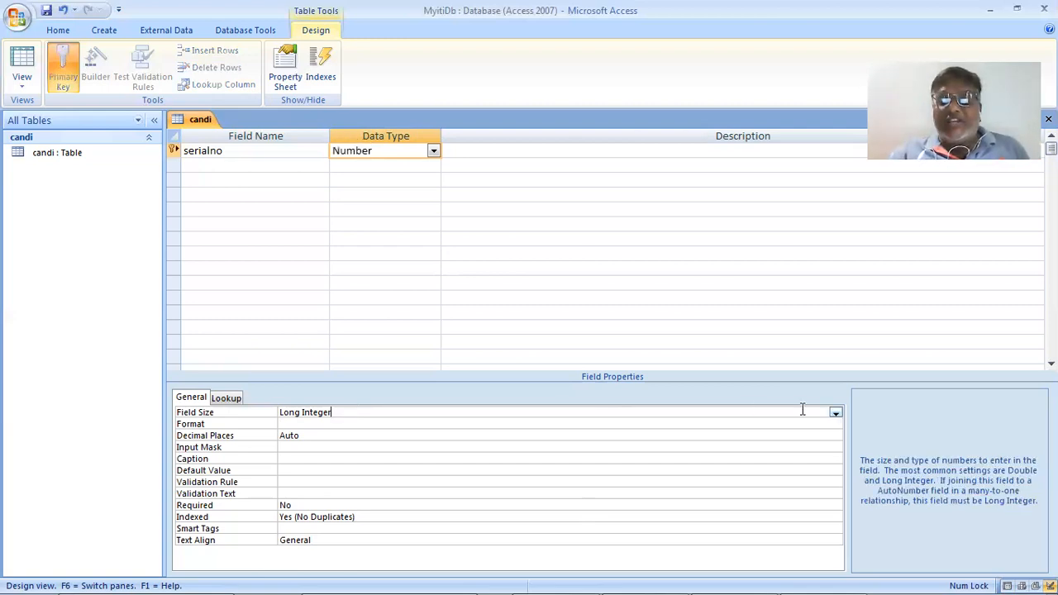
left_click(835, 415)
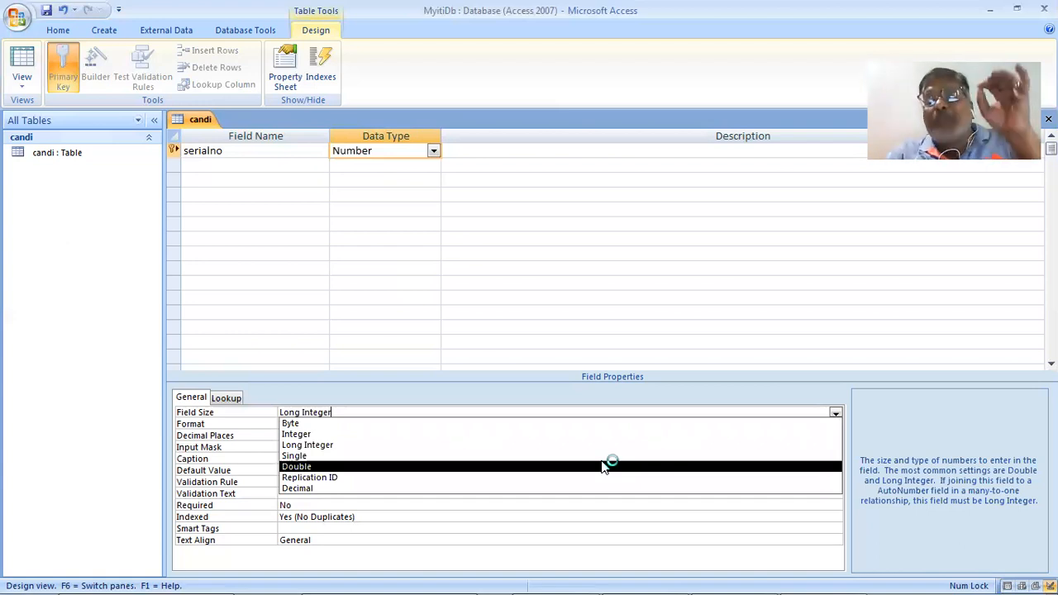
left_click(333, 456)
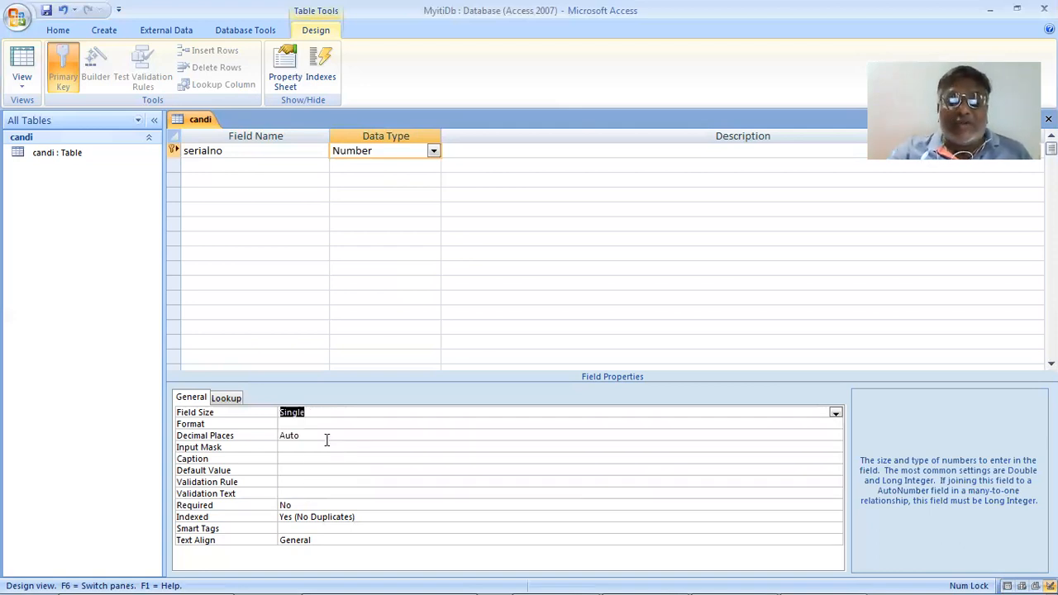
left_click(565, 414)
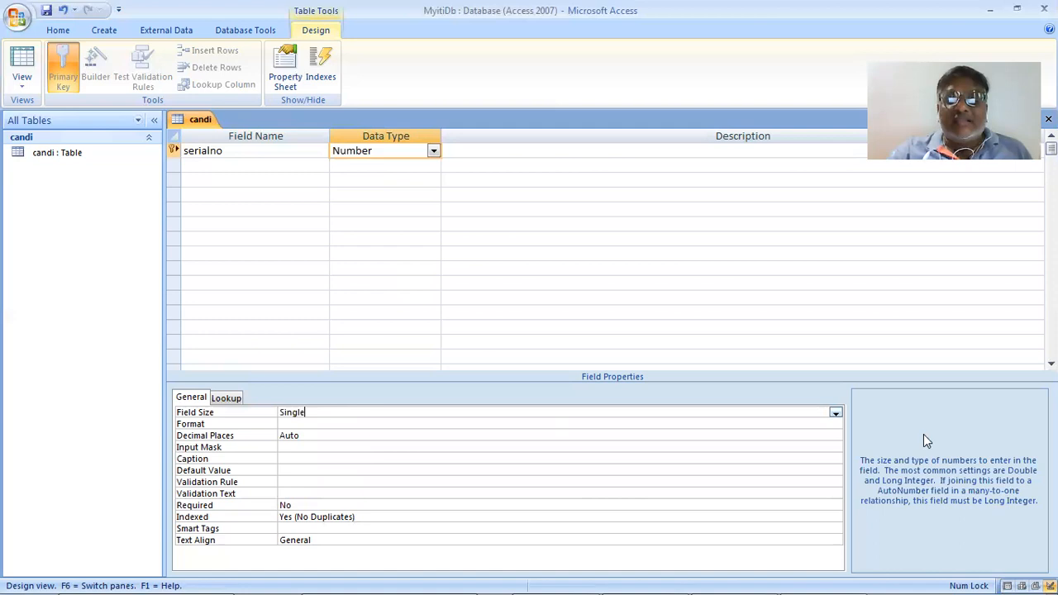
left_click(836, 415)
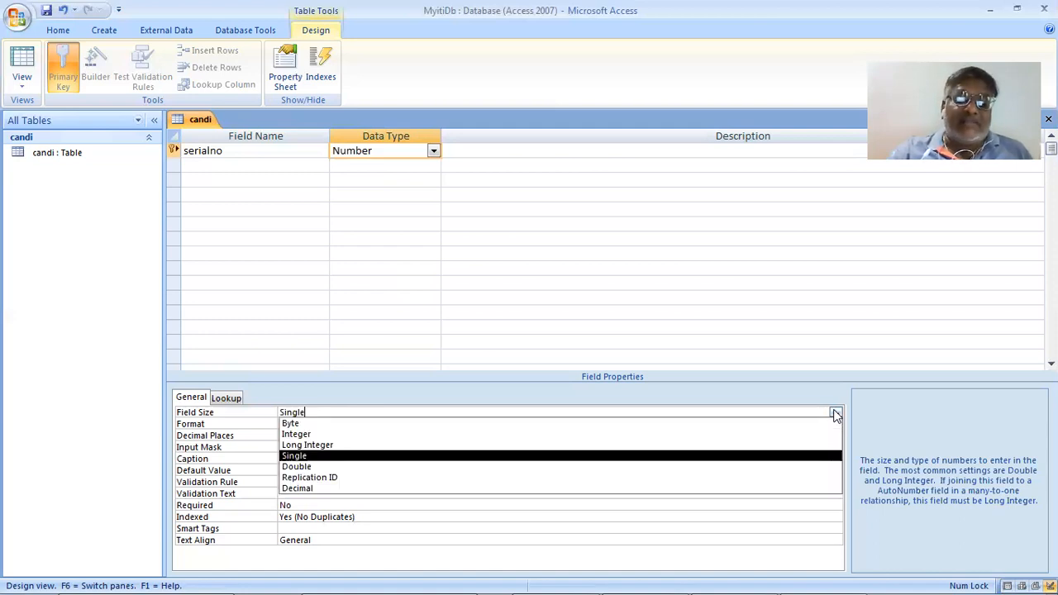
left_click(504, 446)
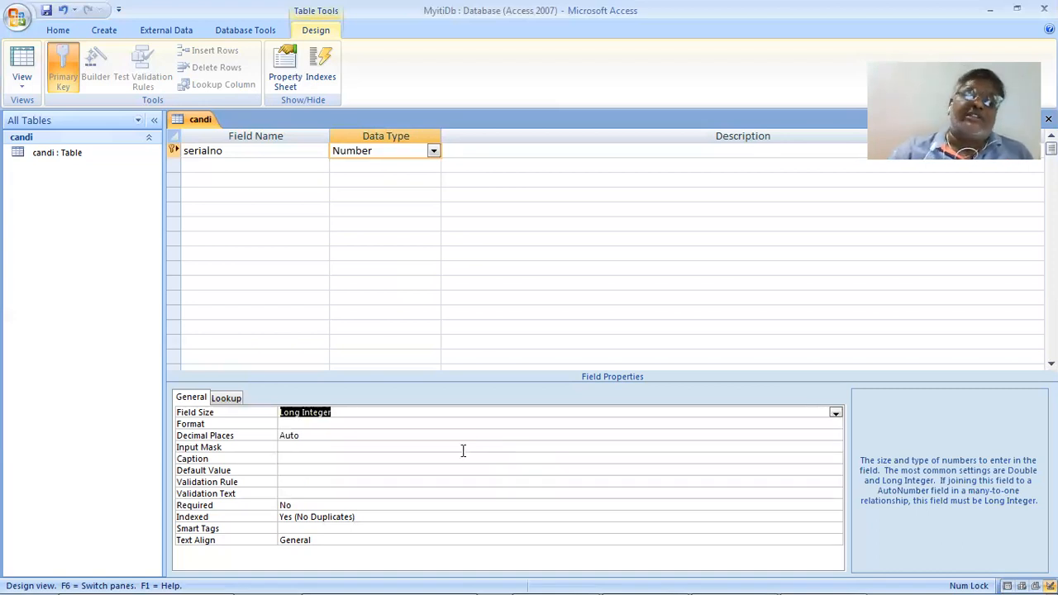
Examine the predefined display formats available for the serialno number field
left_click(329, 423)
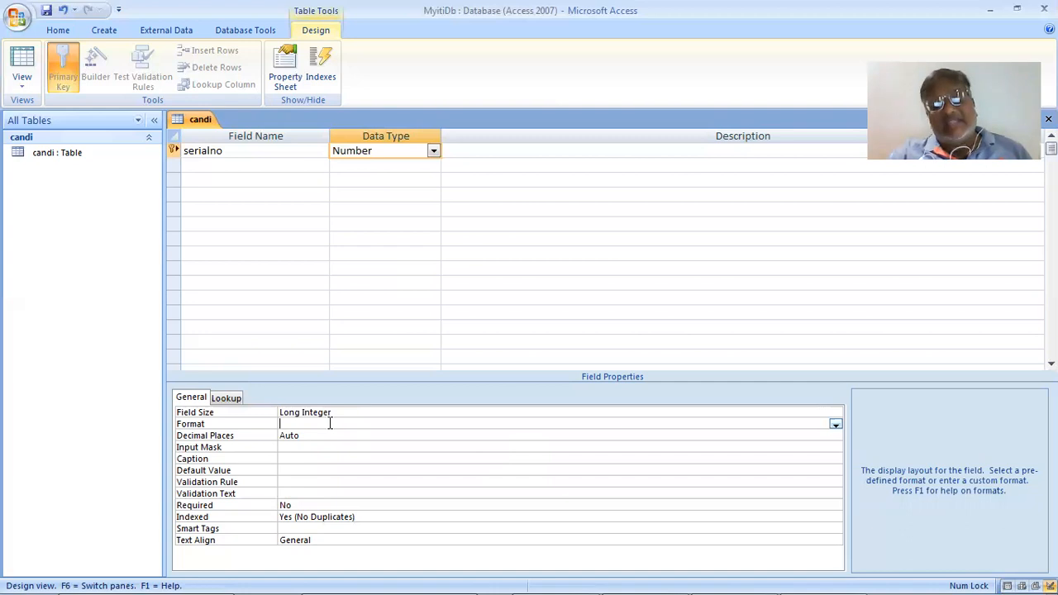
left_click(835, 425)
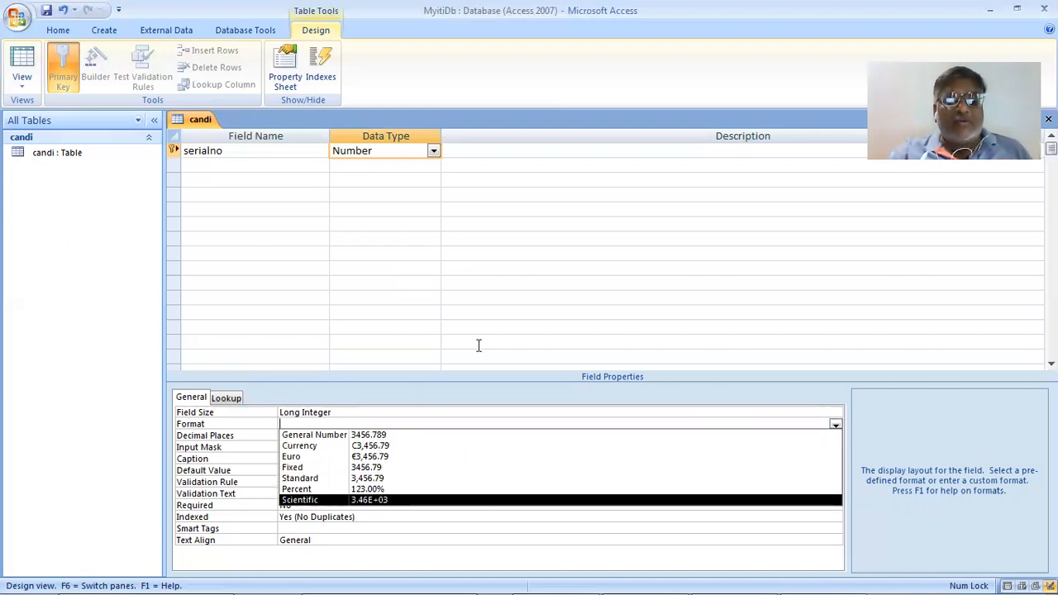
left_click(446, 324)
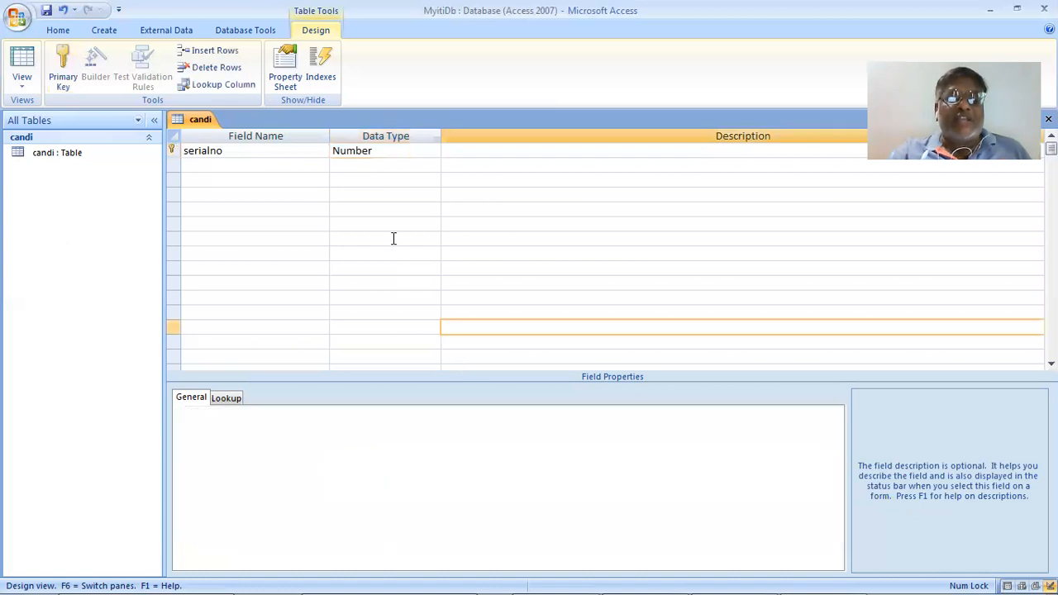
Set the decimal places of the serialno field to 0, without propagating the property elsewhere
left_click(388, 150)
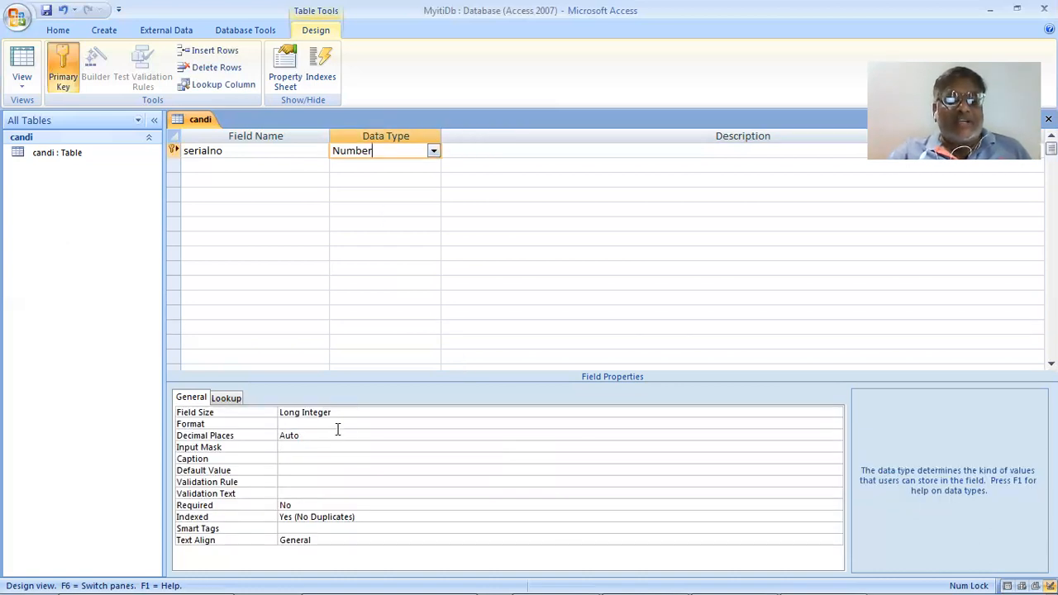
left_click(802, 438)
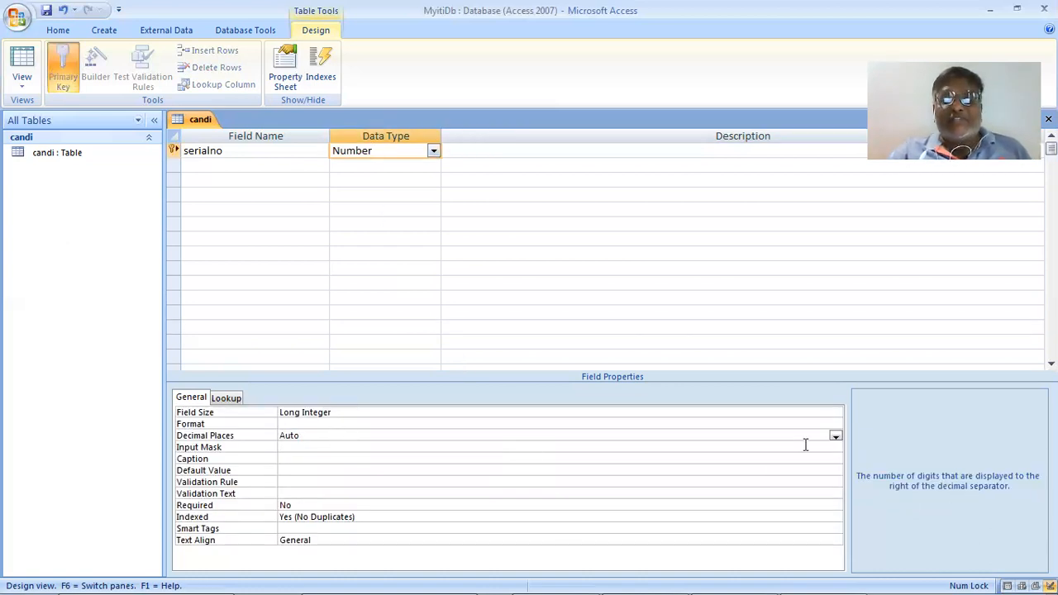
left_click(836, 436)
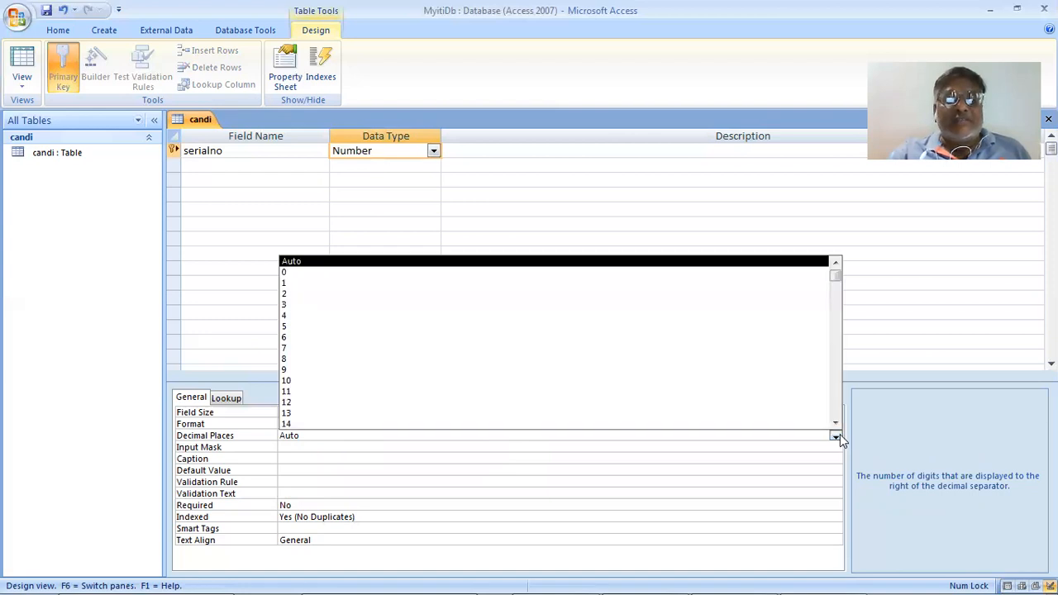
left_click(395, 426)
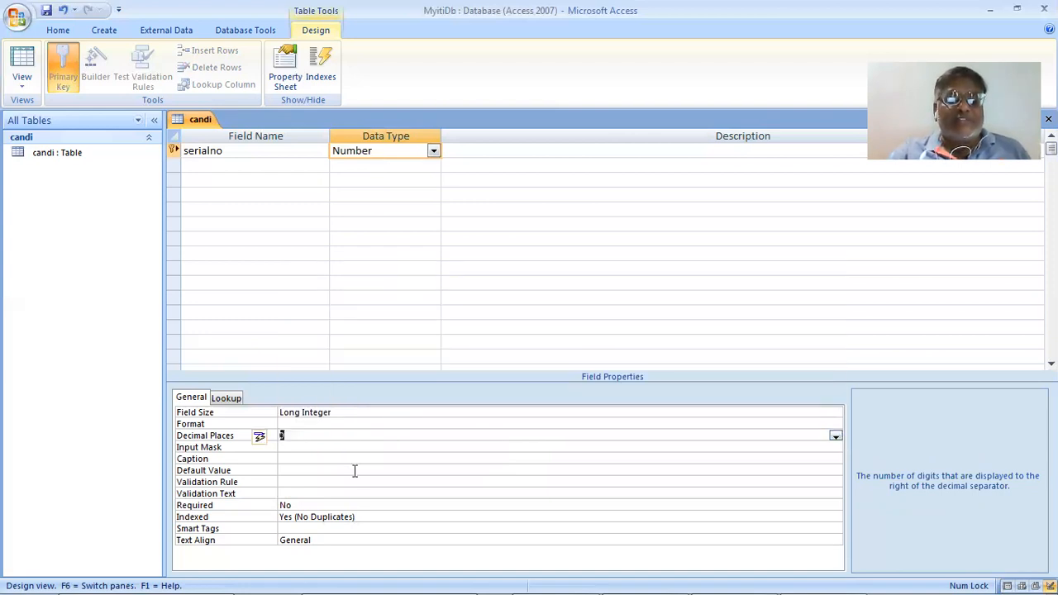
left_click(258, 439)
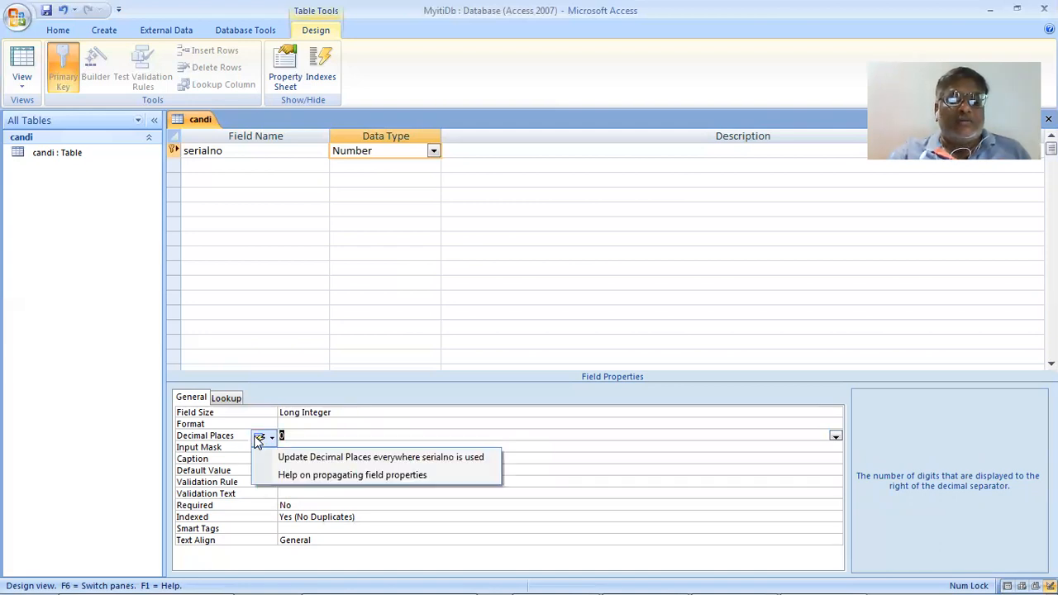
left_click(430, 340)
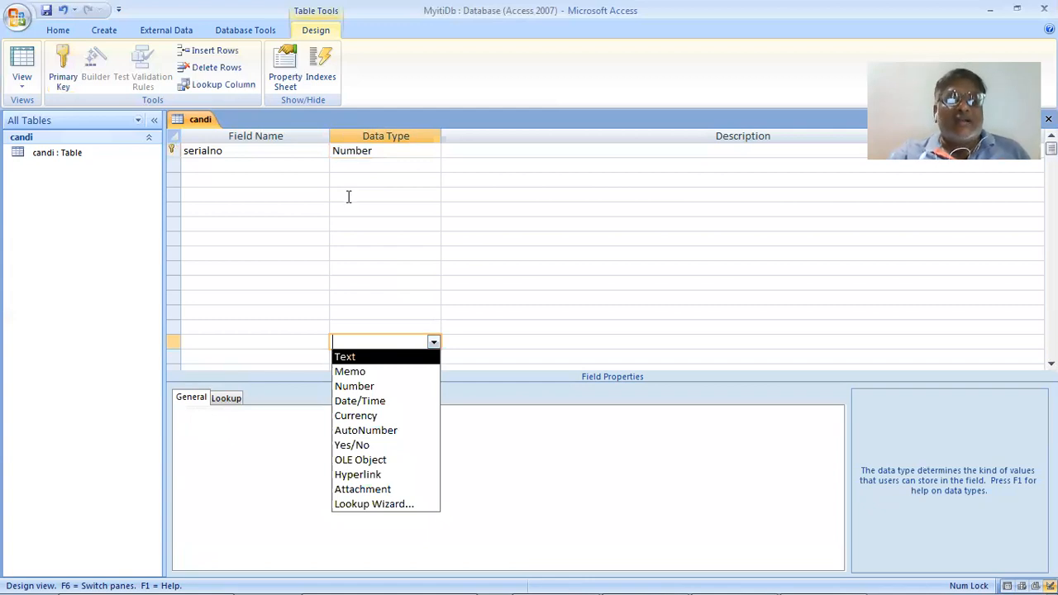
left_click(293, 457)
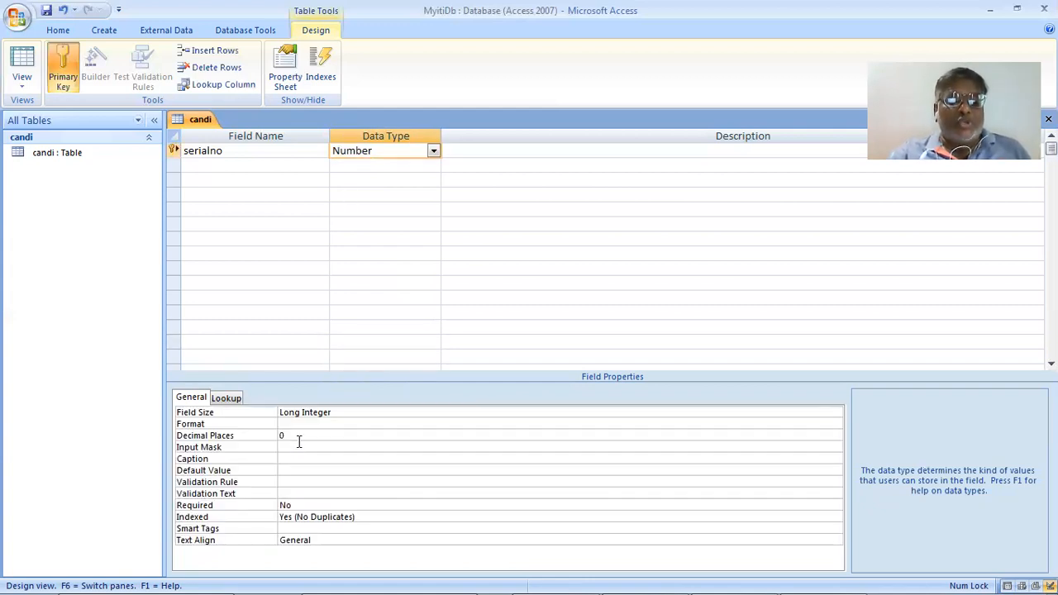
left_click(289, 447)
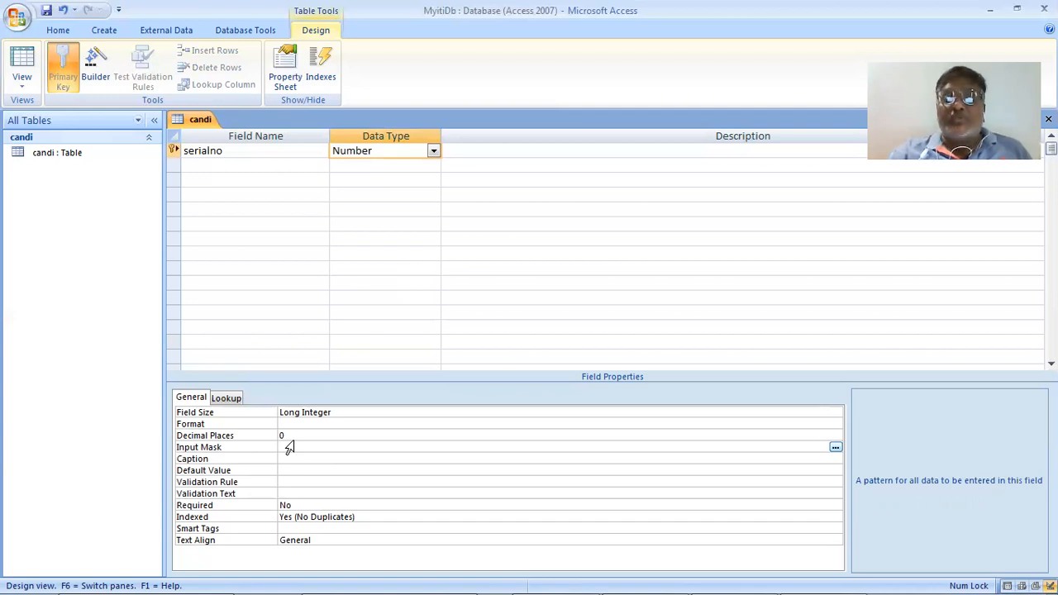
left_click(835, 447)
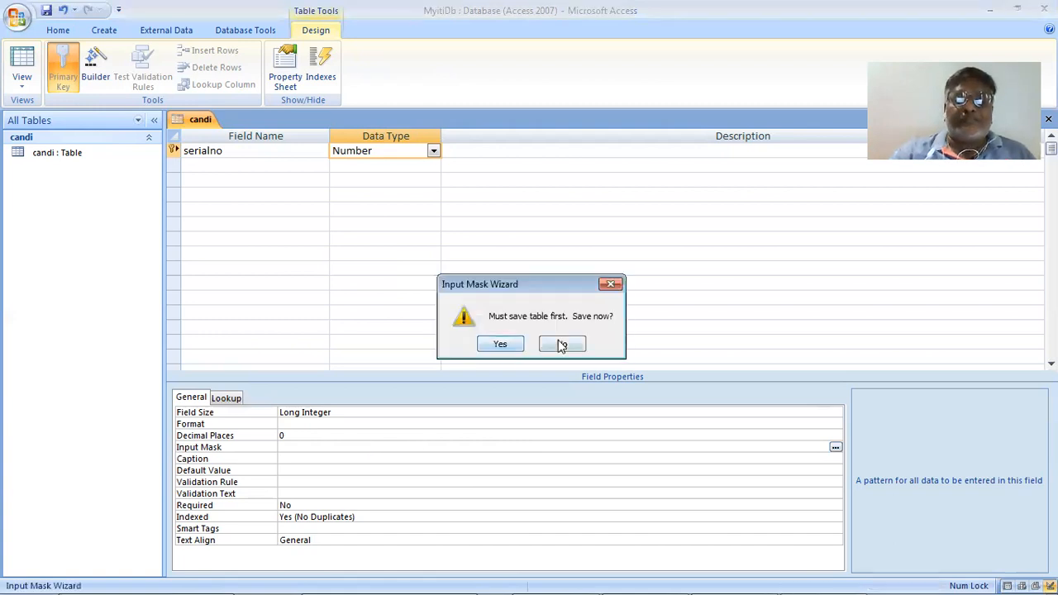
left_click(561, 342)
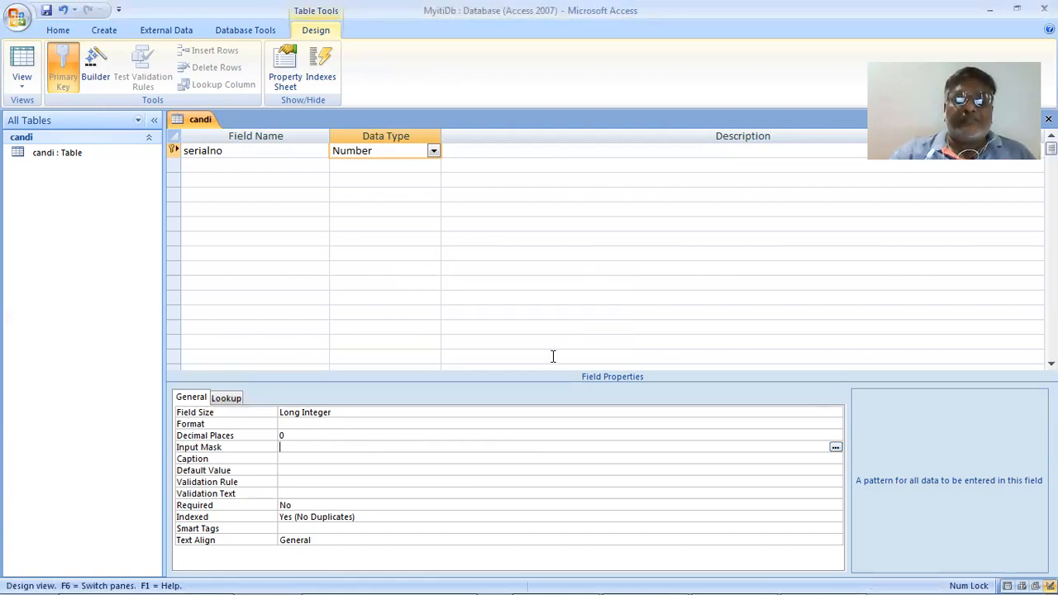
Give the serialno field the caption Form No of Candidate
left_click(307, 458)
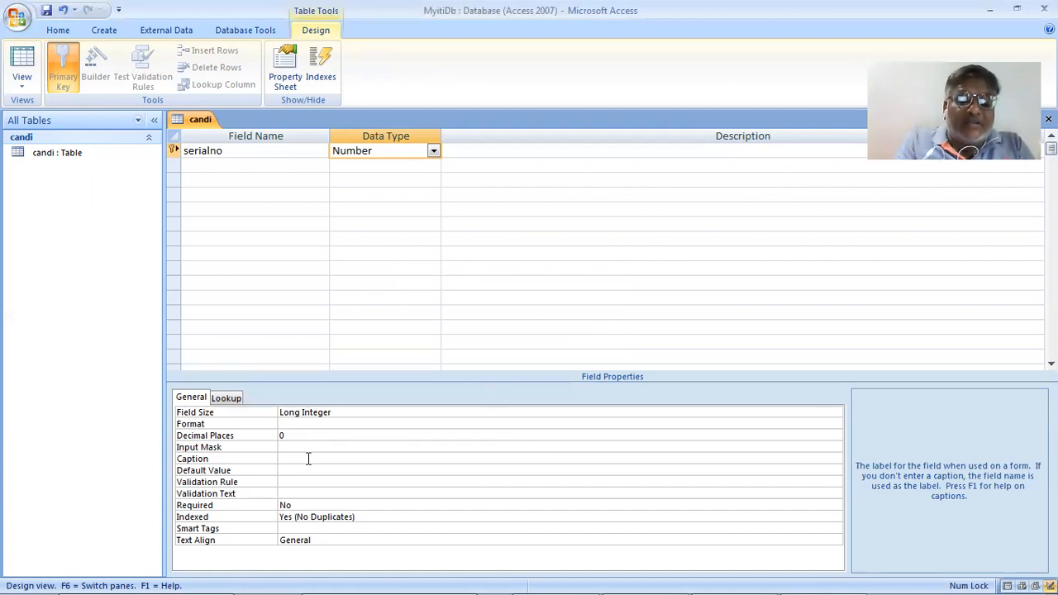
type("In")
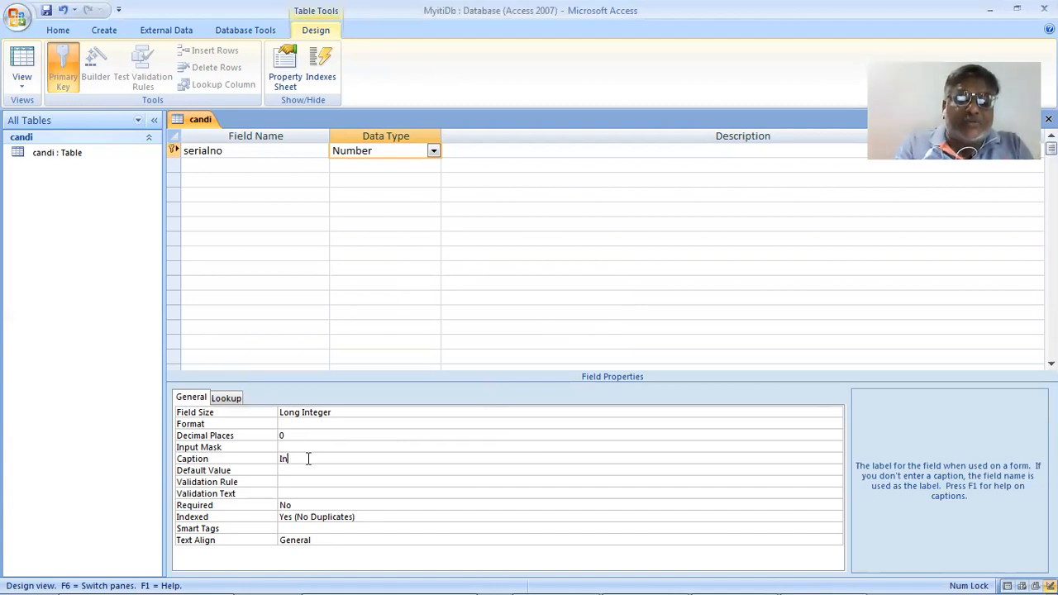
key("BackSpace")
key("BackSpace")
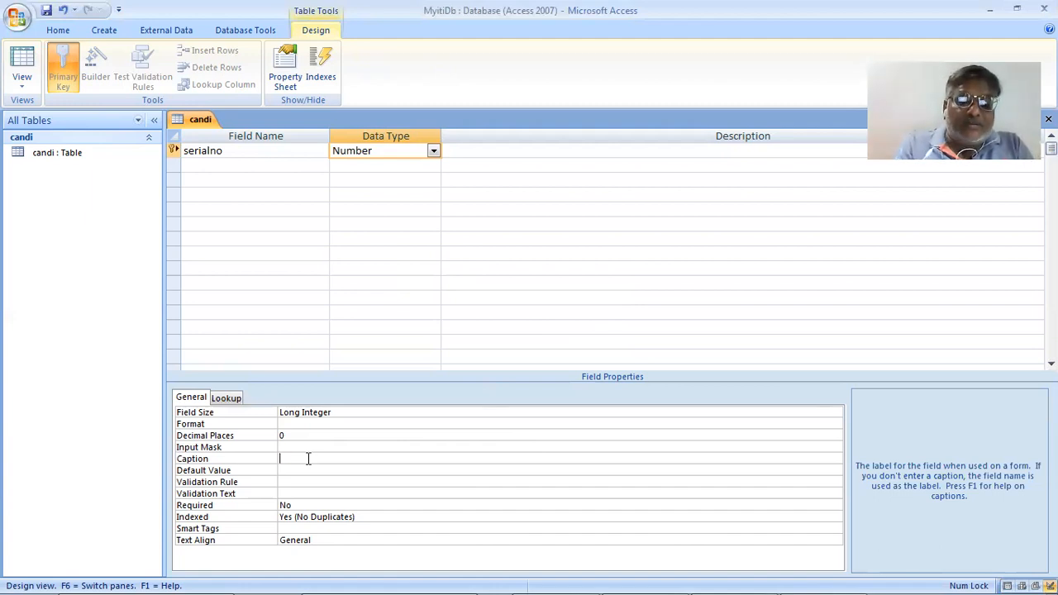
type("Form ")
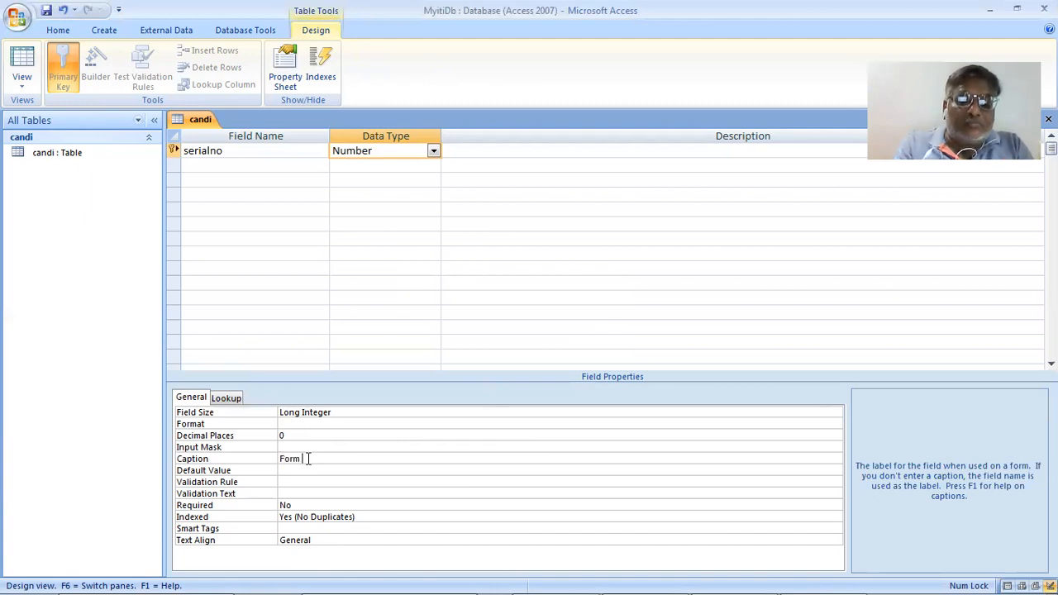
type("No of ")
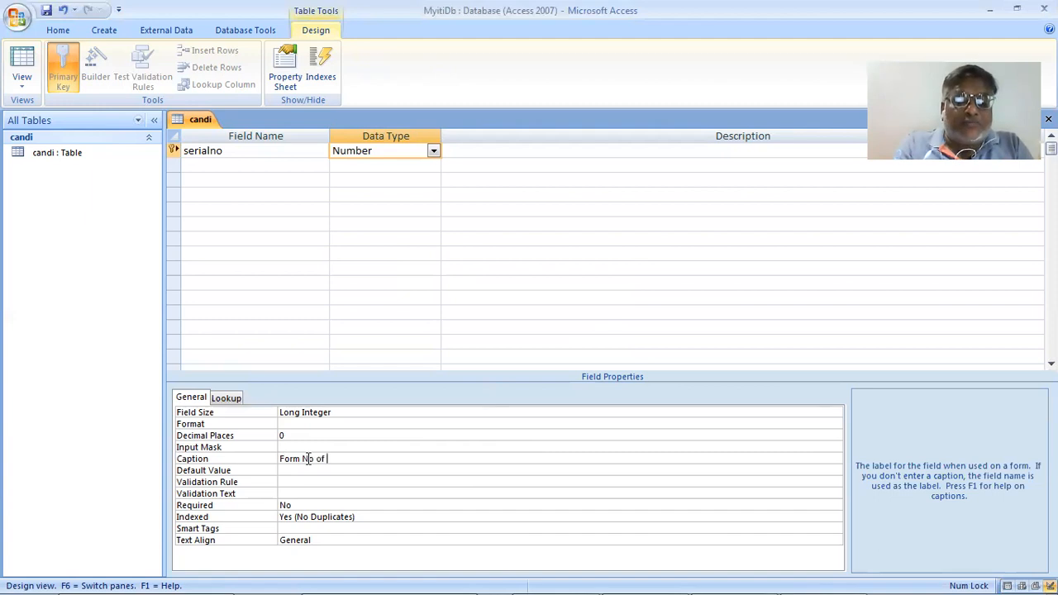
type("Candid")
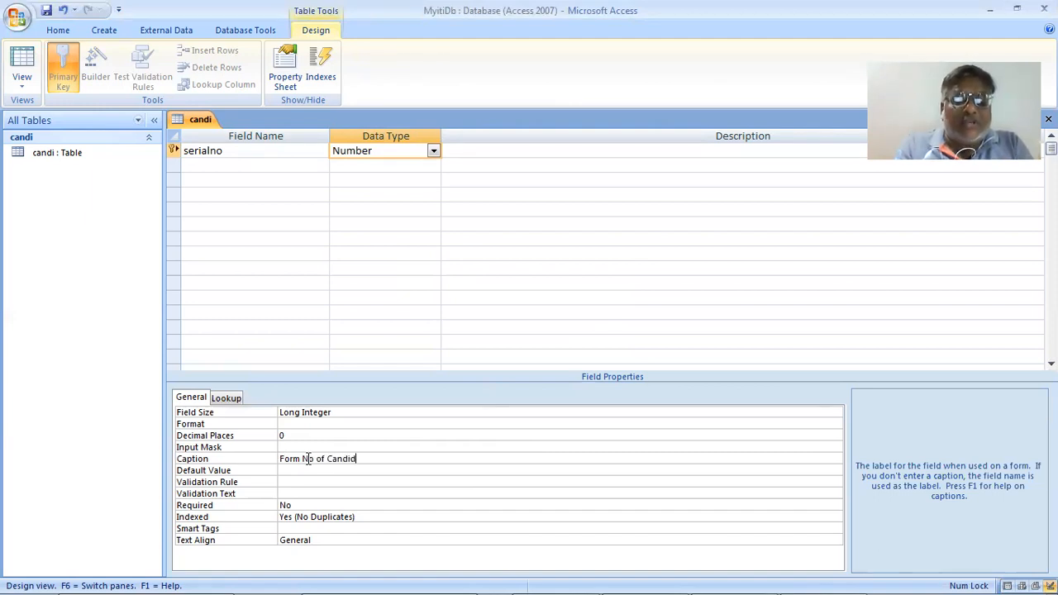
type("ate")
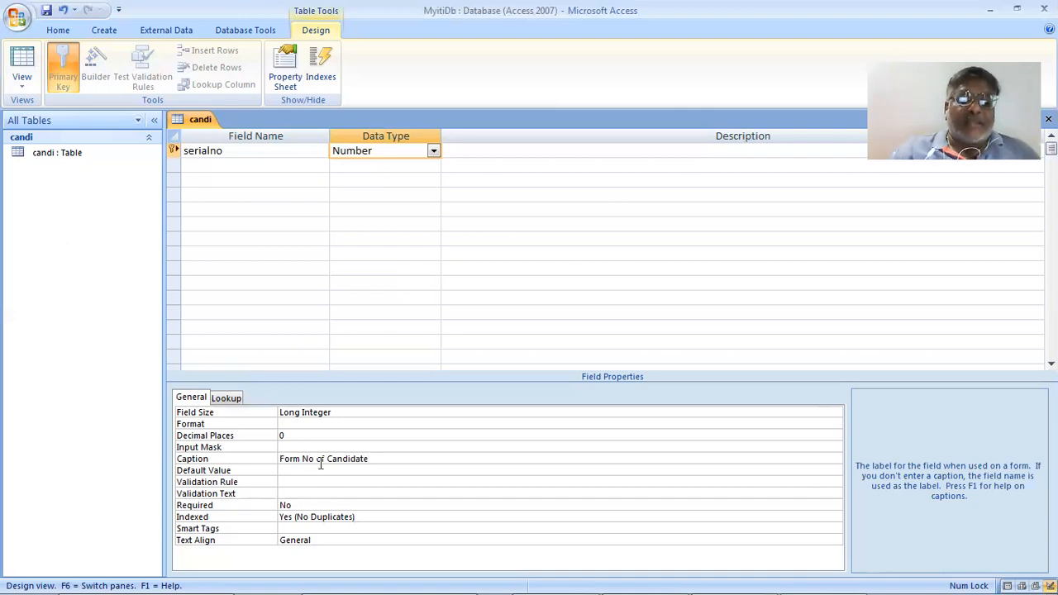
Examine the Default Value, Validation Rule and Validation Text properties of the serialno field
left_click(336, 470)
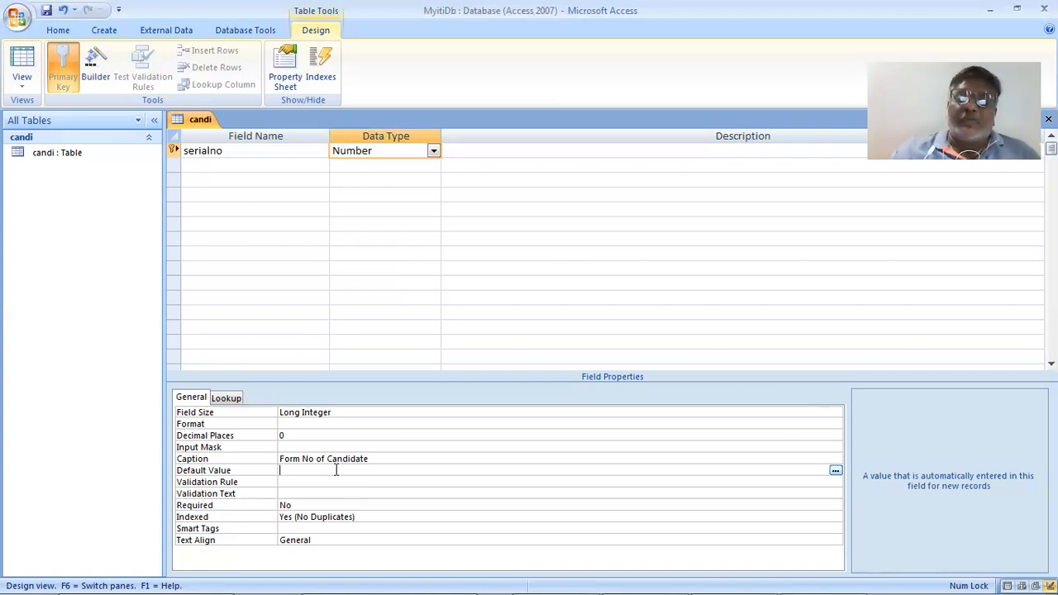
left_click(303, 479)
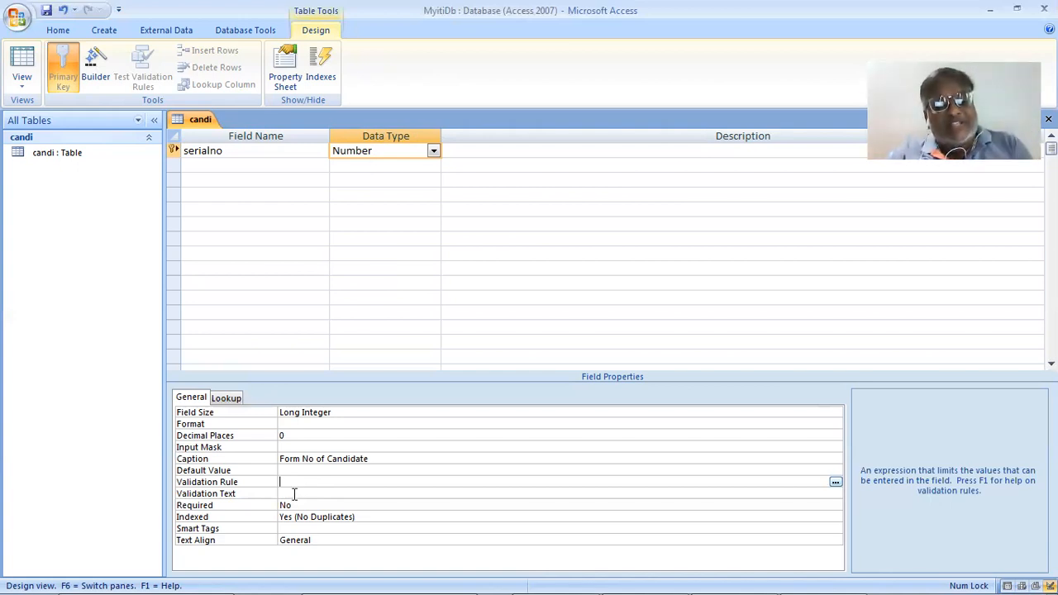
left_click(293, 494)
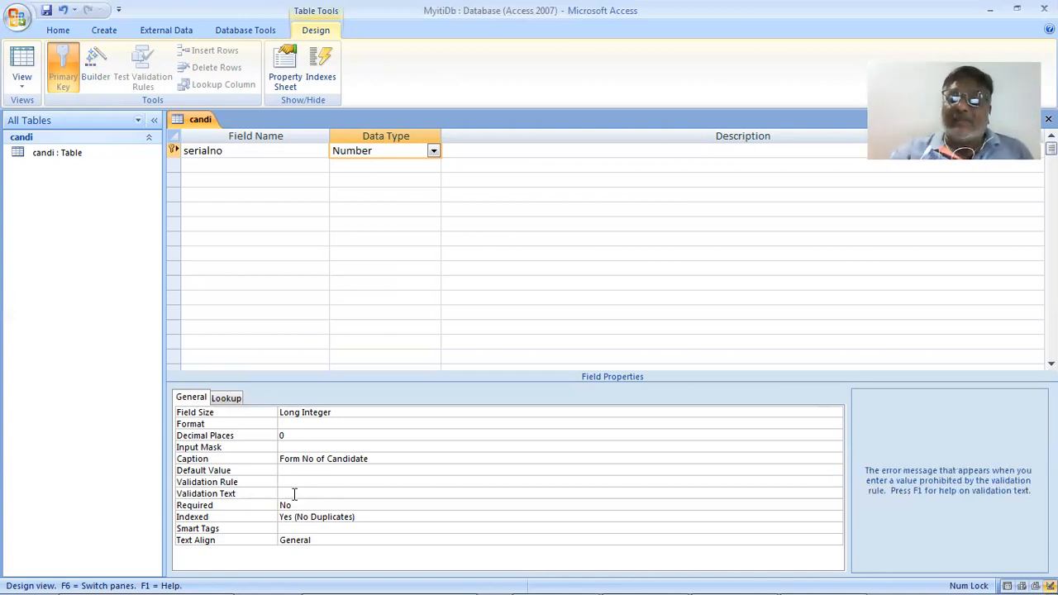
left_click(295, 482)
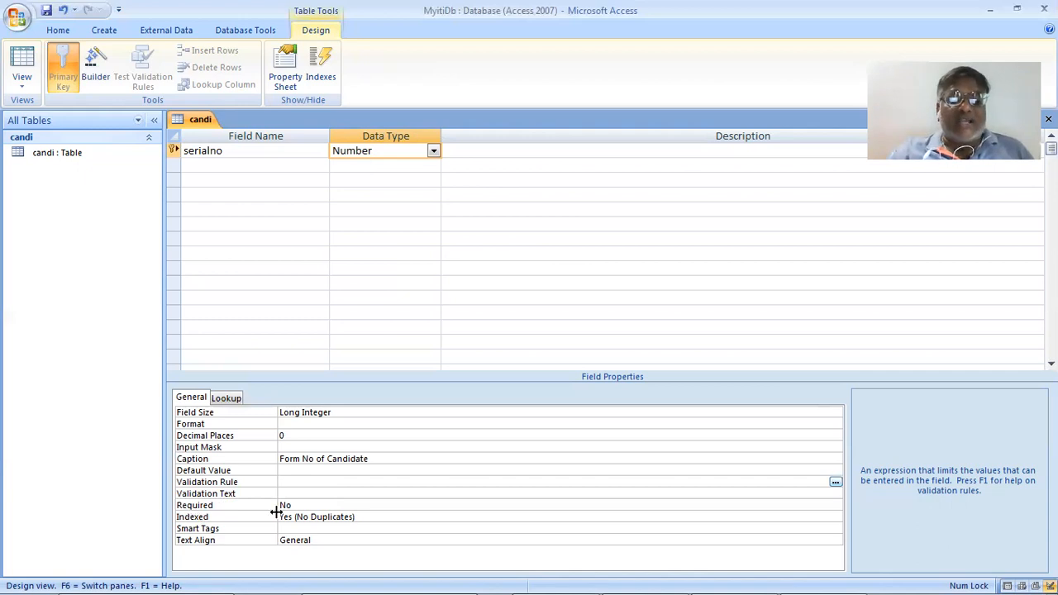
Make data entry mandatory for serialno by setting its Required property to Yes
left_click(336, 503)
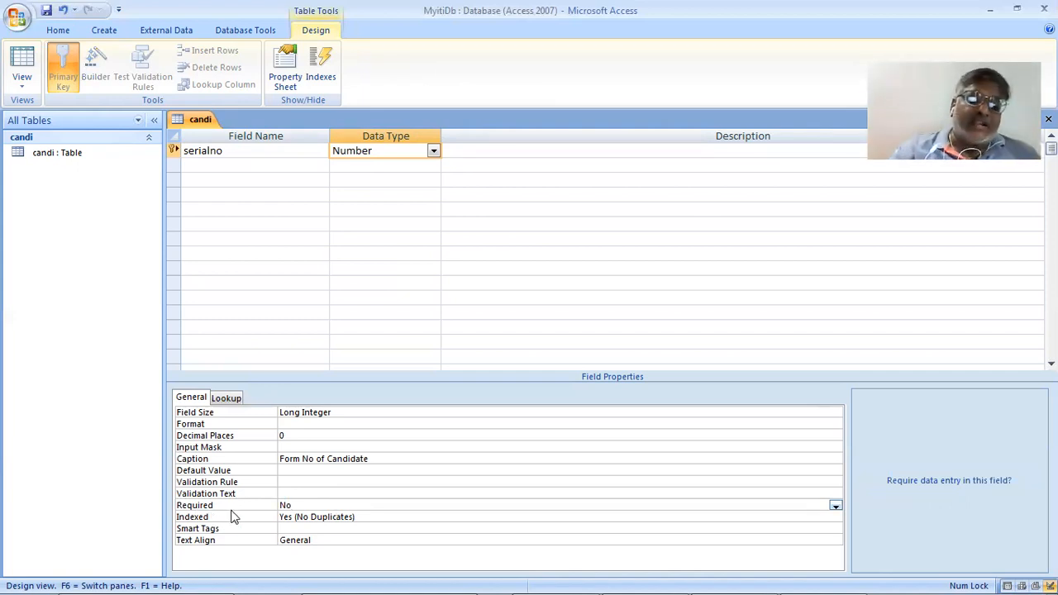
left_click(836, 505)
left_click(302, 517)
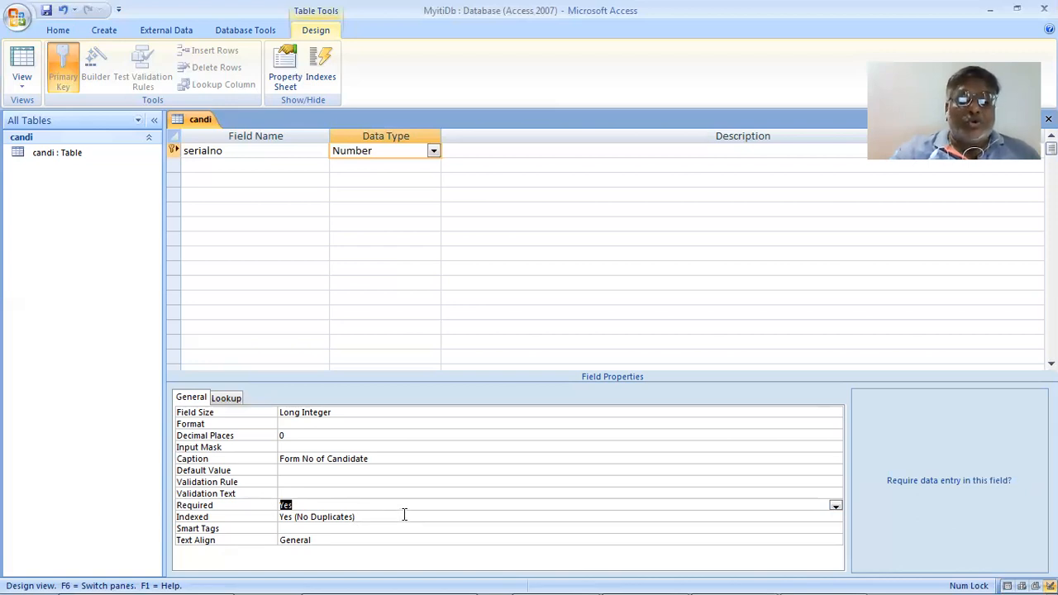
Examine the Indexed options of the serialno field, keeping Yes (No Duplicates)
left_click(530, 514)
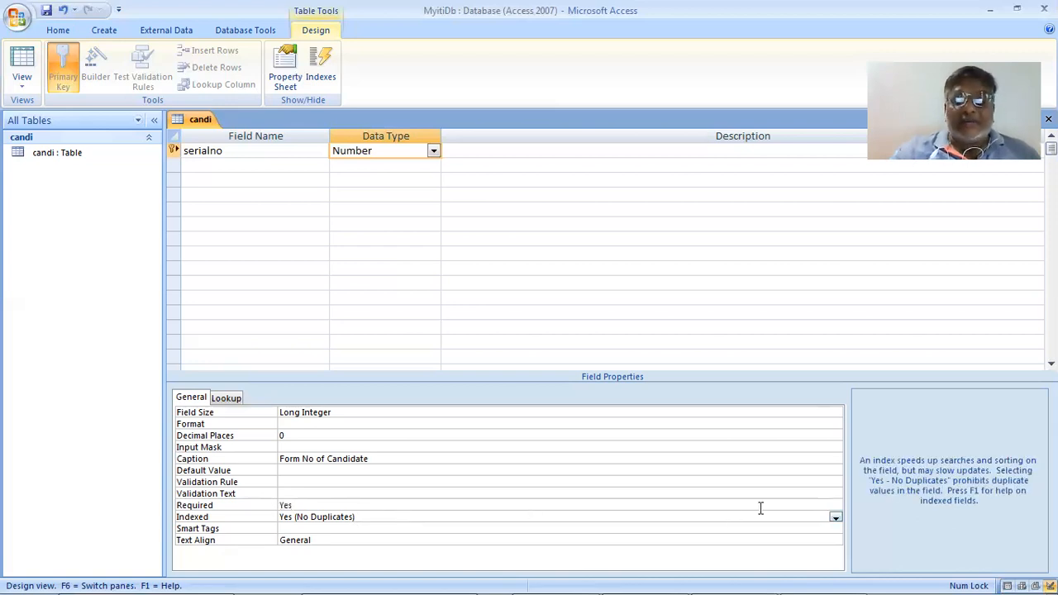
left_click(835, 518)
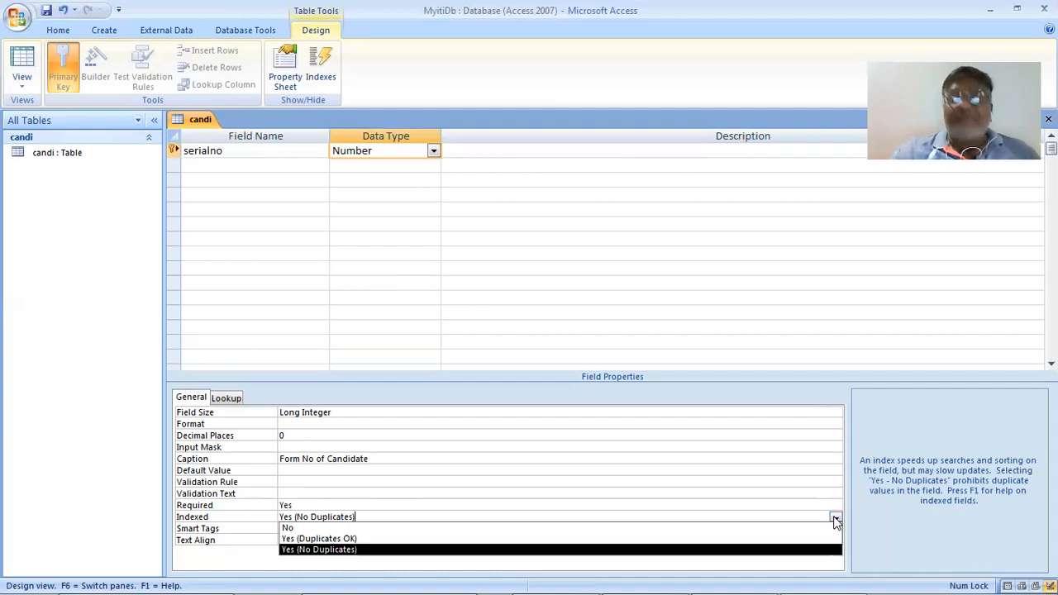
left_click(836, 518)
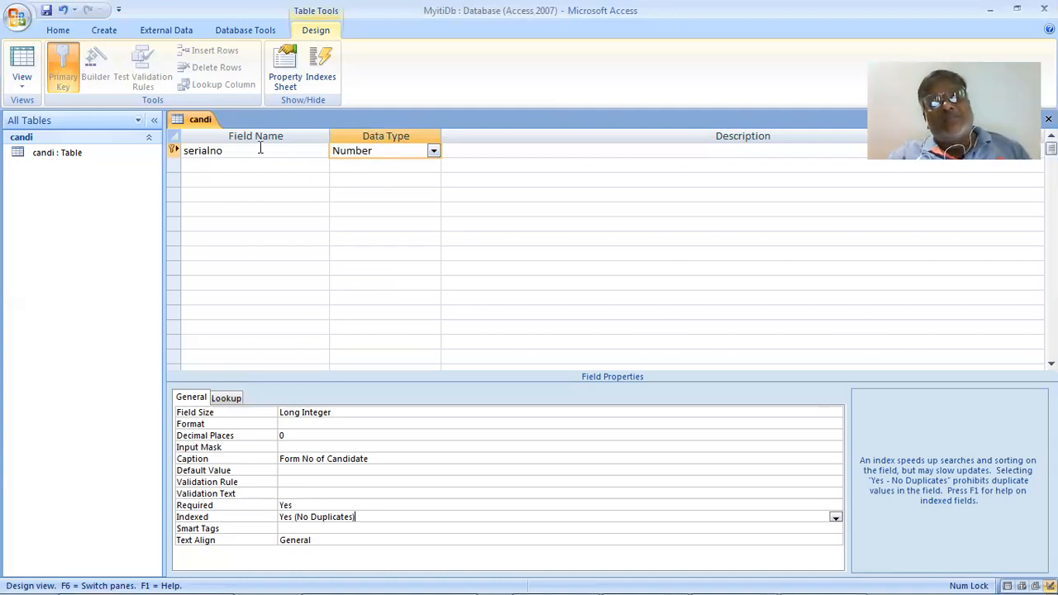
left_click(388, 150)
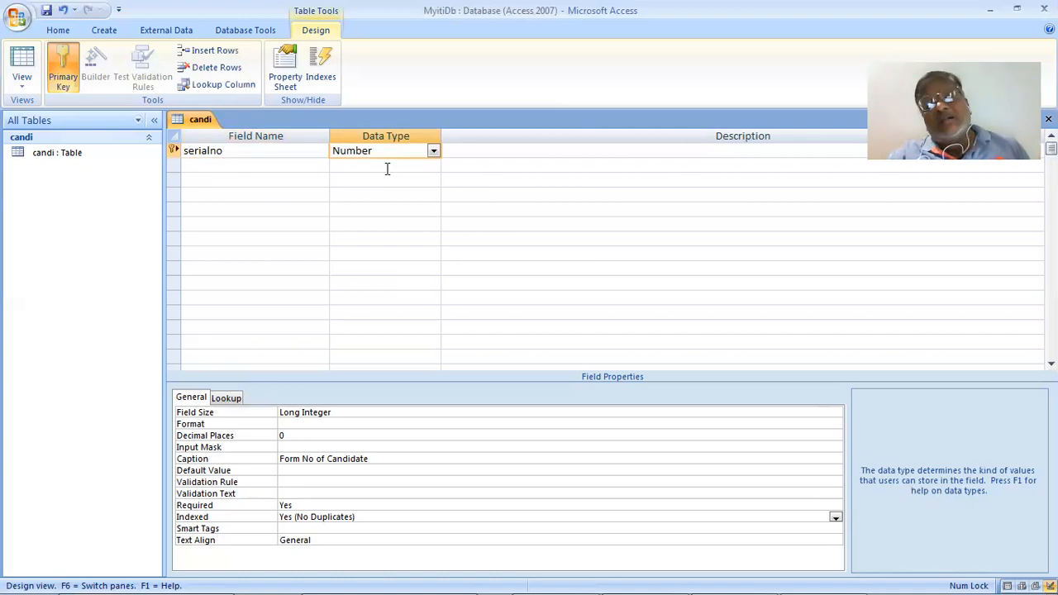
Check the practical notes for the next field and add it below serialno as fnam with the Text data type
left_click(223, 164)
key("alt+Tab")
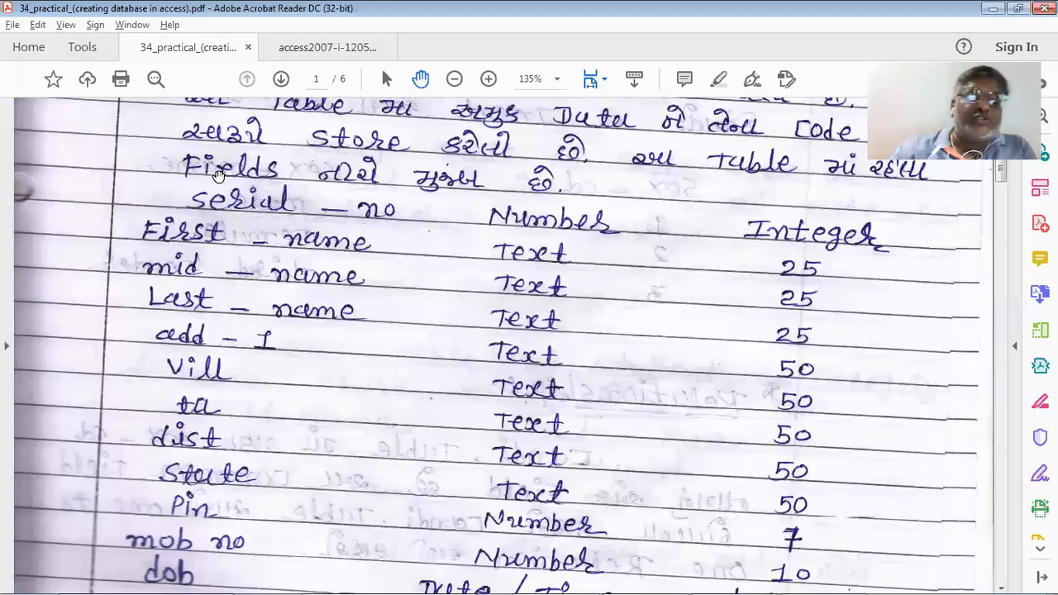
key("alt+Tab")
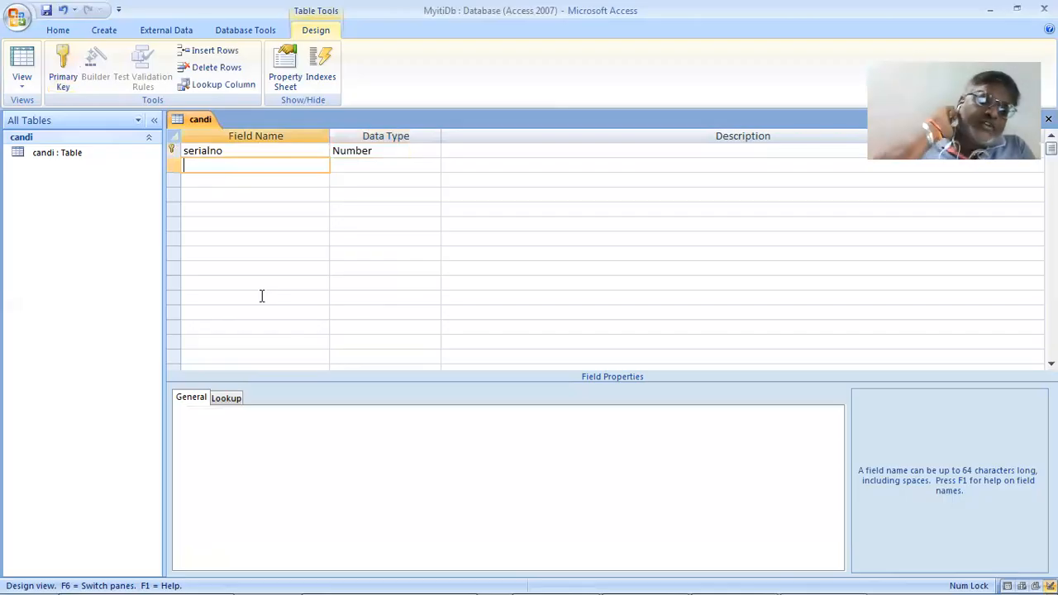
type("f")
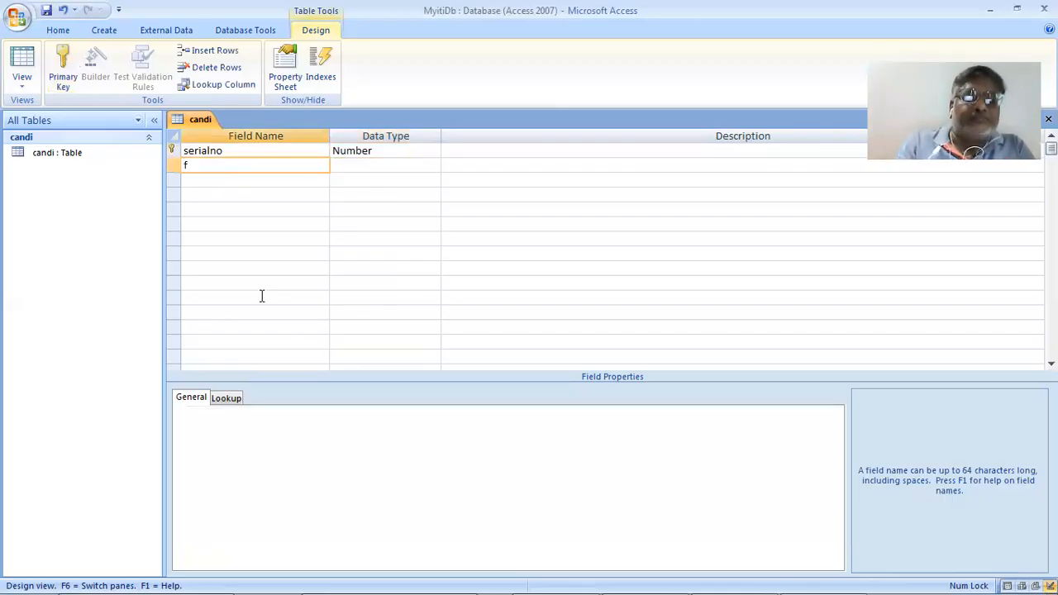
type("name")
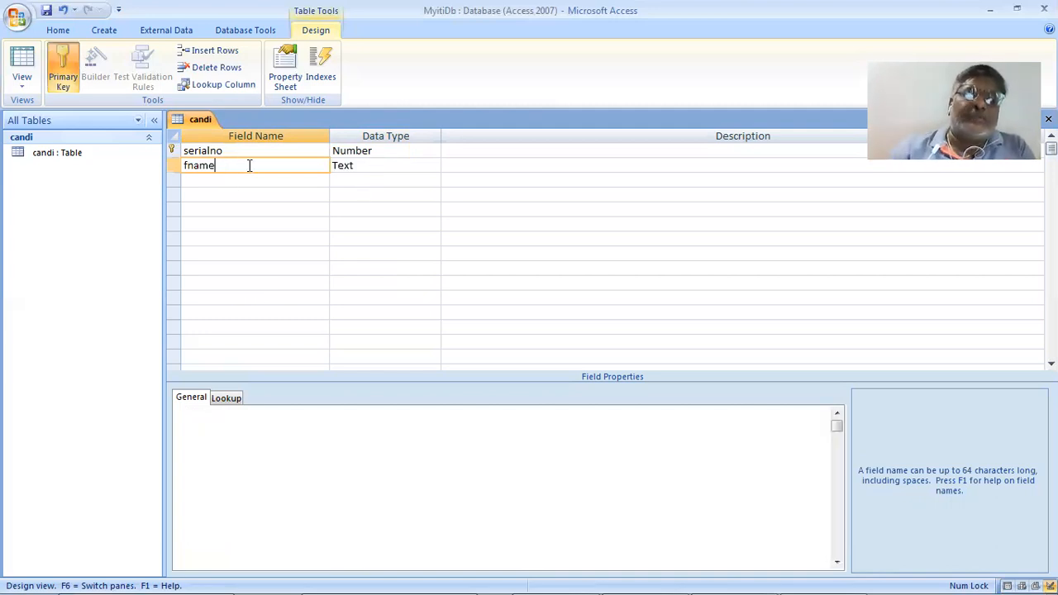
key("BackSpace")
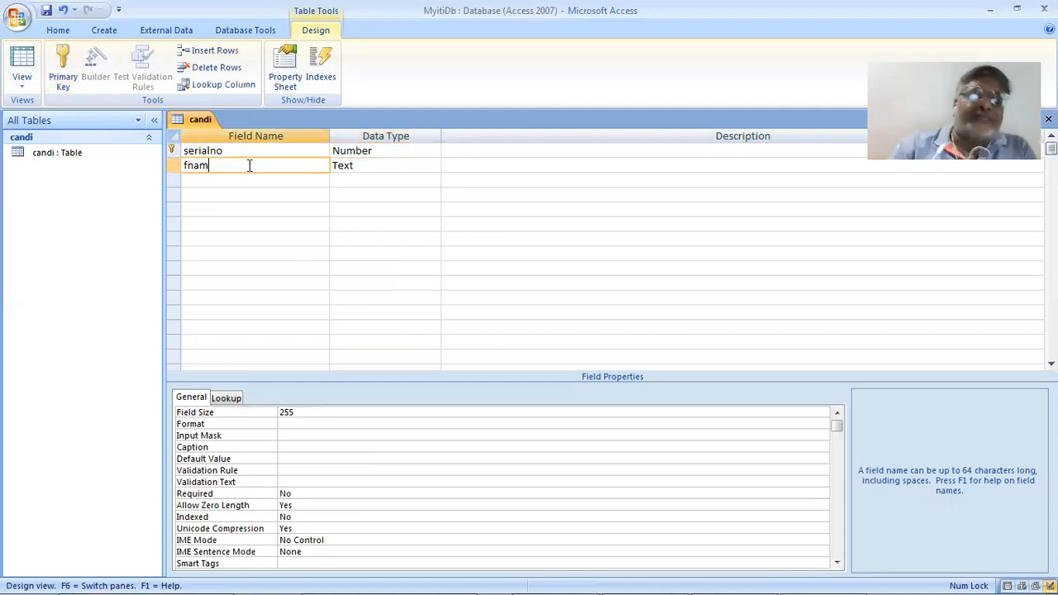
left_click(373, 167)
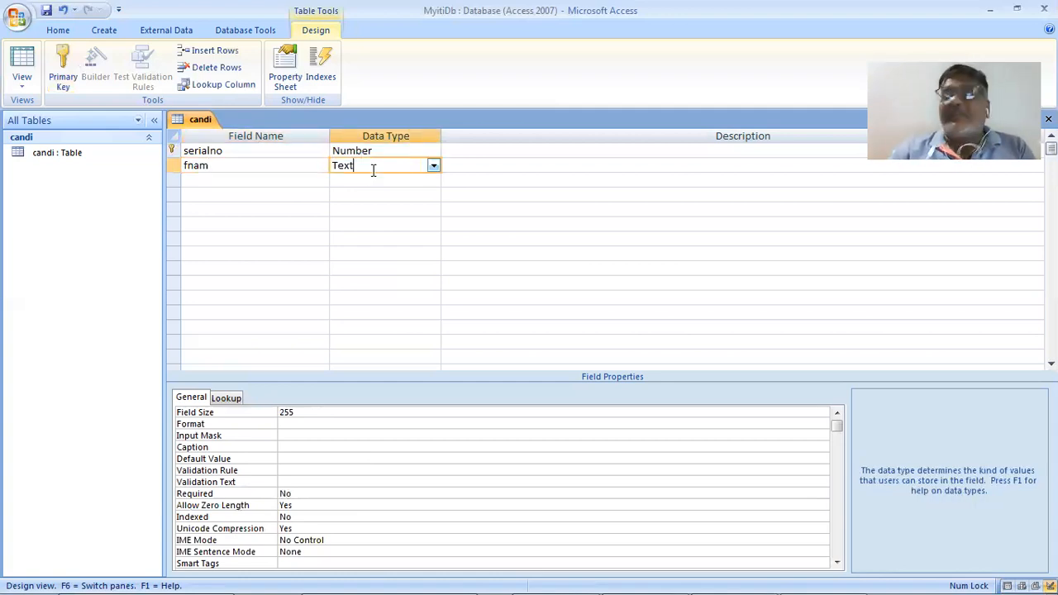
scroll(307, 480, "down", 5)
left_click(307, 481)
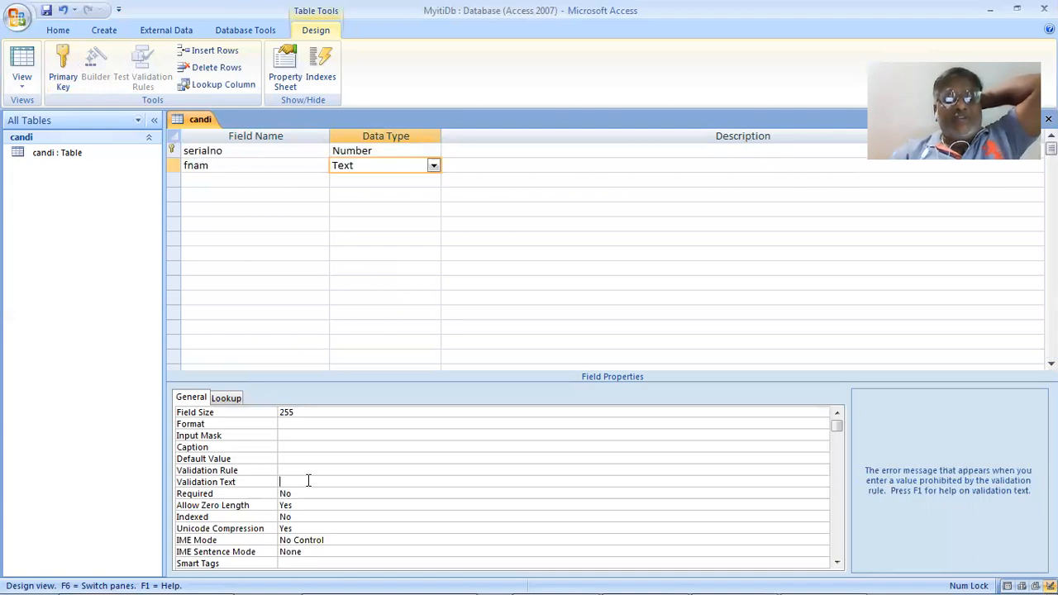
scroll(307, 481, "down", 1)
scroll(307, 481, "up", 1)
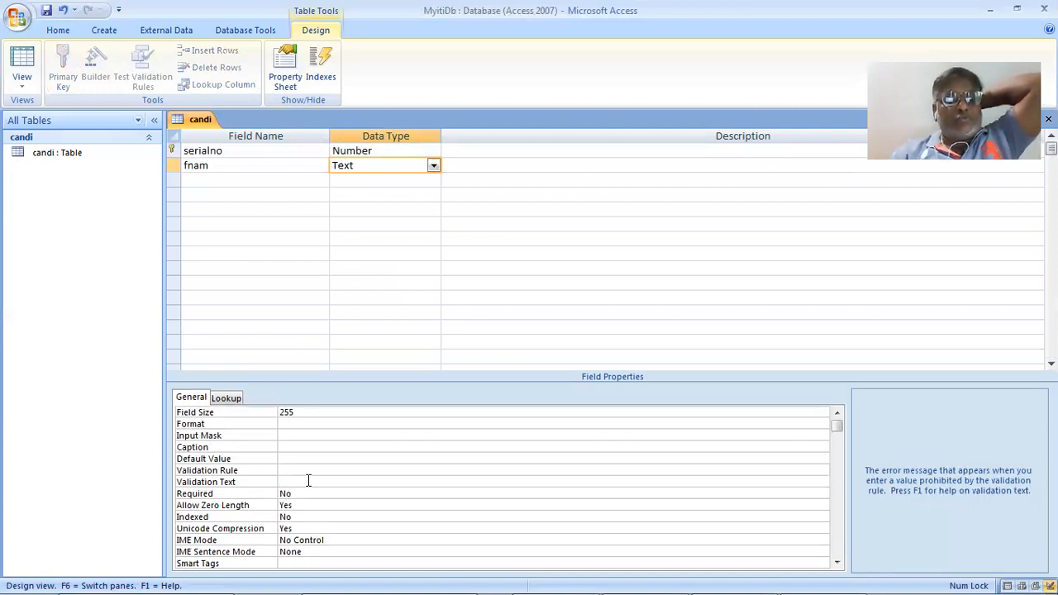
Add a field named snam below fnam with the Text data type
left_click(208, 179)
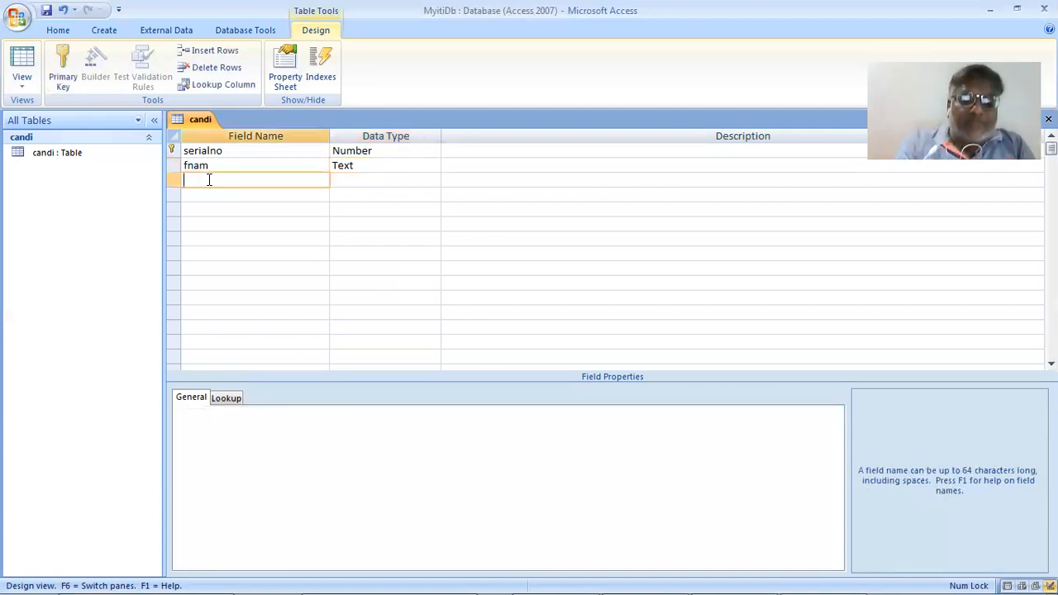
type("snam")
key("Tab")
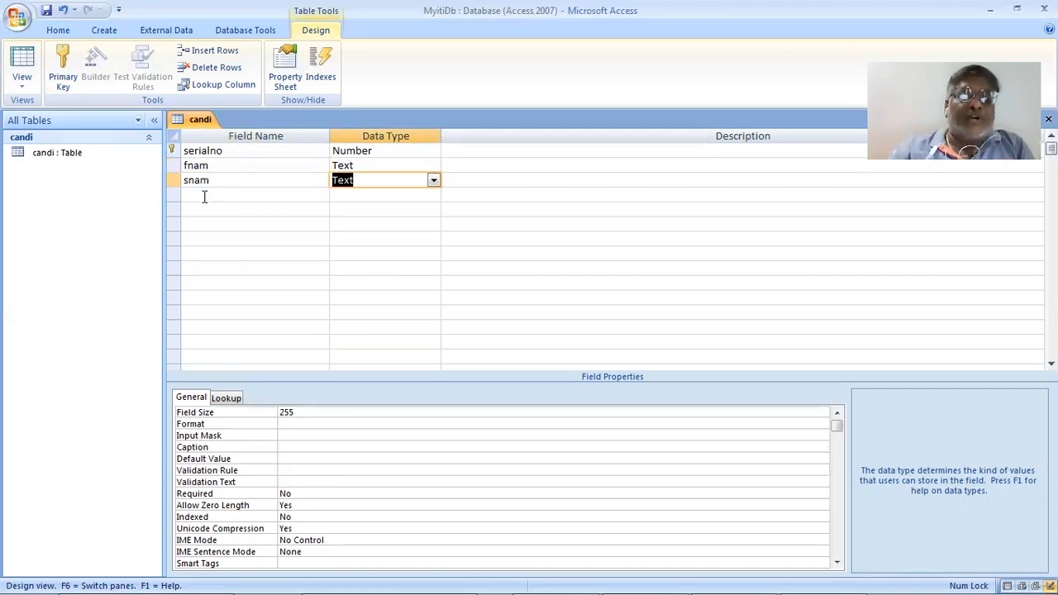
Add a field named lnam below snam with the Text data type
left_click(204, 198)
type("la")
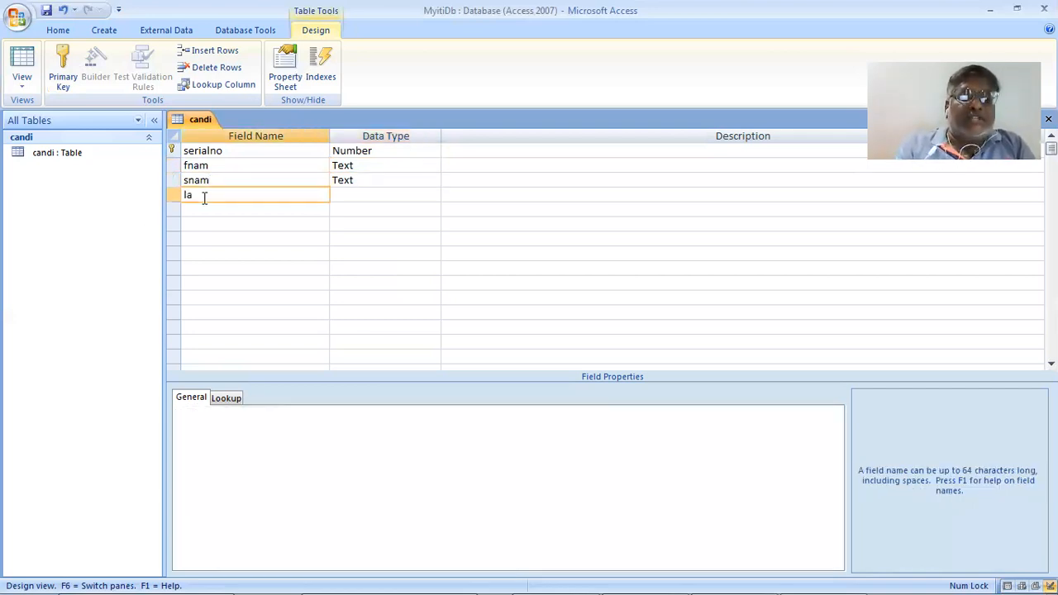
key("BackSpace")
key("BackSpace")
type("l")
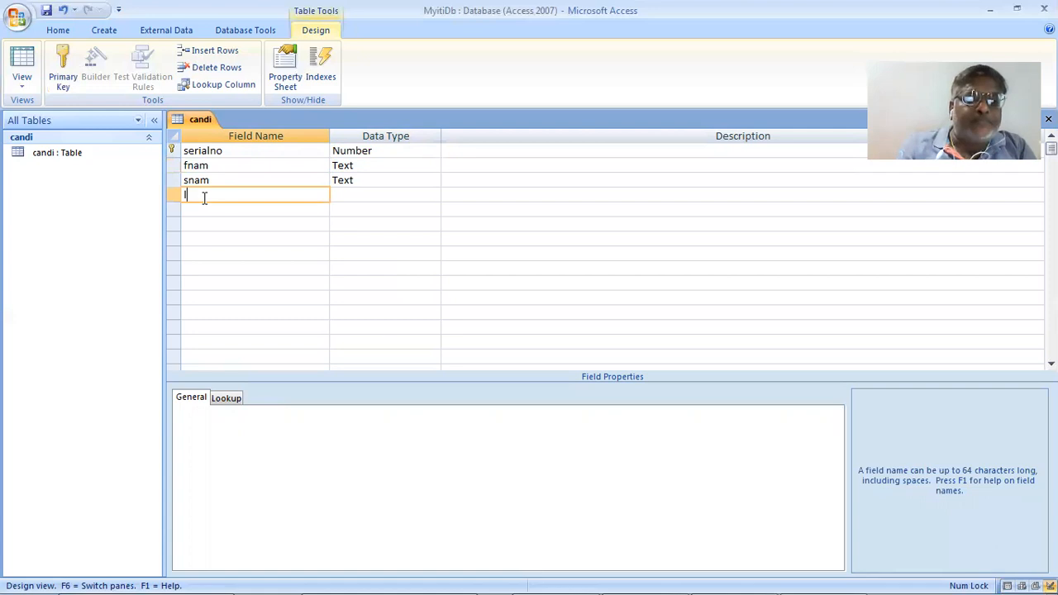
type("name")
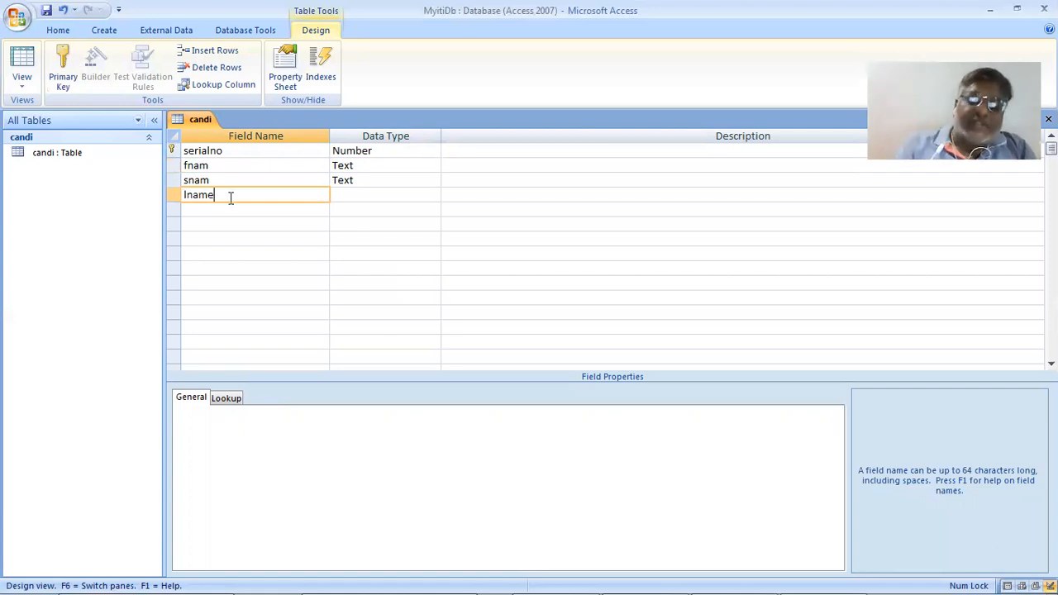
key("BackSpace")
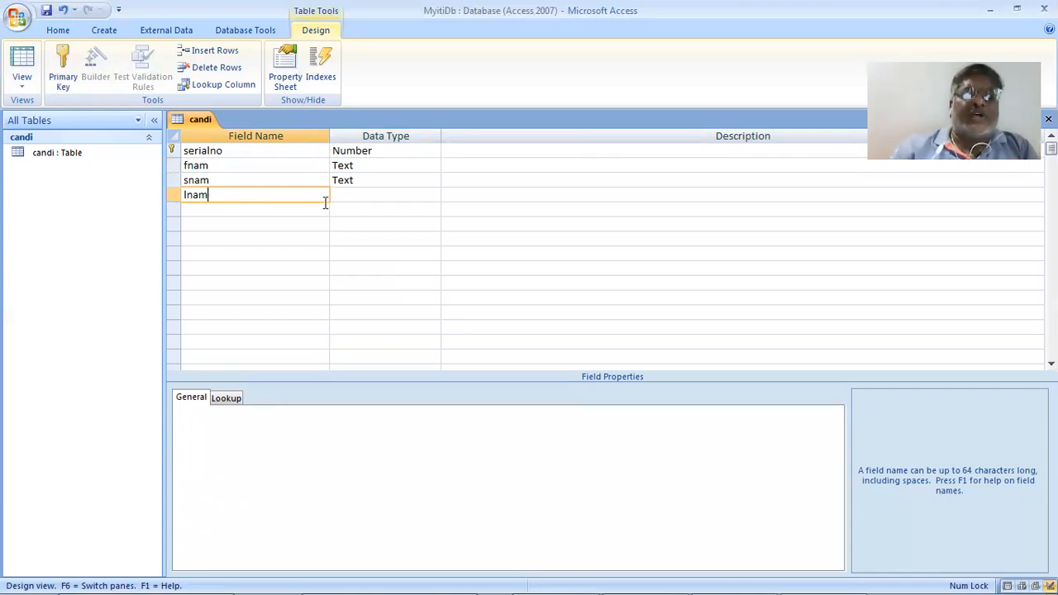
left_click(351, 195)
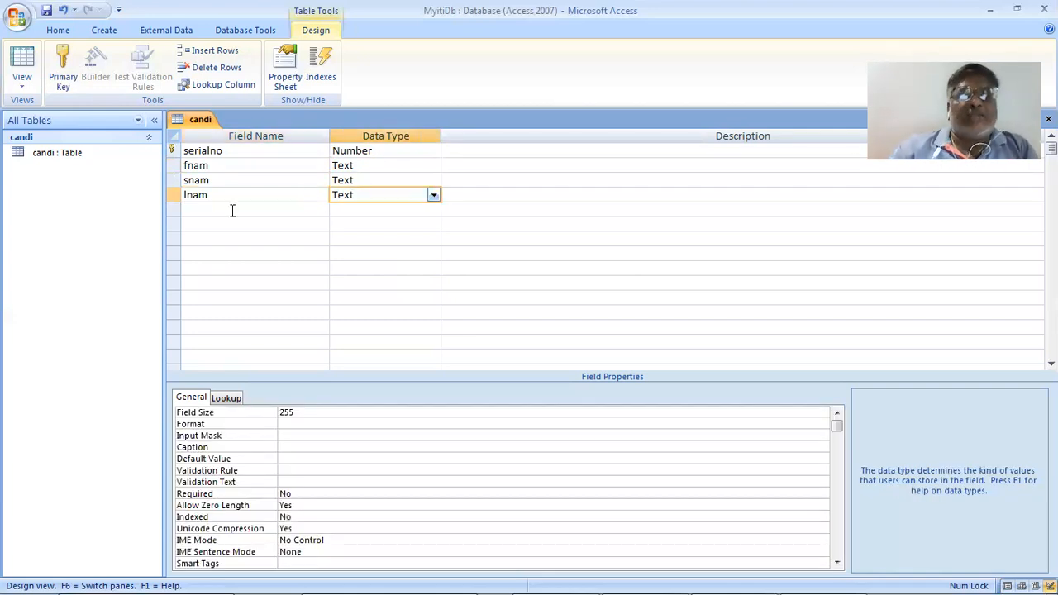
Check the notes for the address field and add it below lnam as ad1 with the Text data type
left_click(232, 210)
key("alt+Tab")
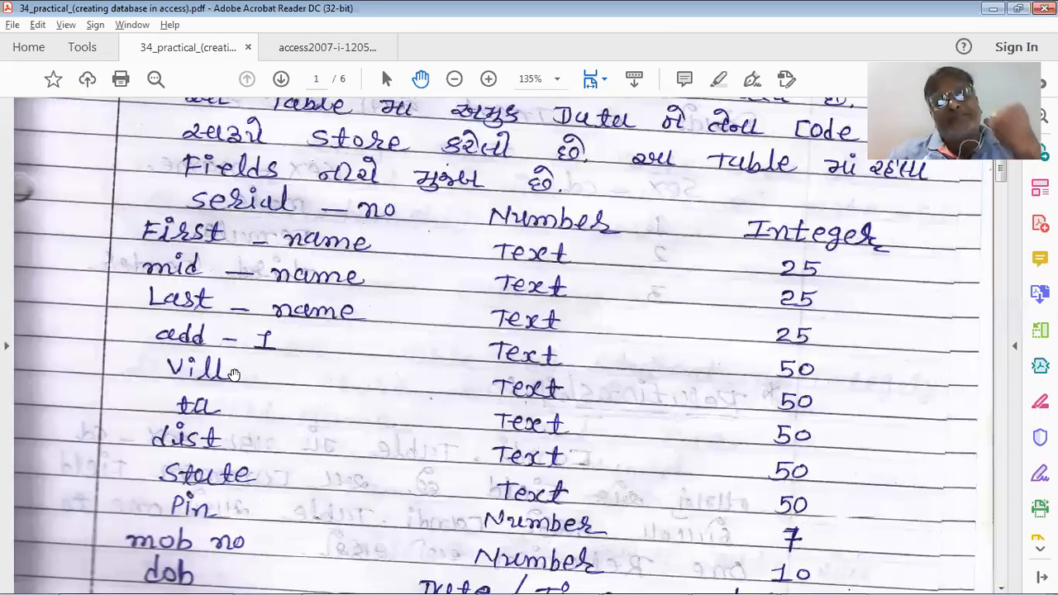
key("alt+Tab")
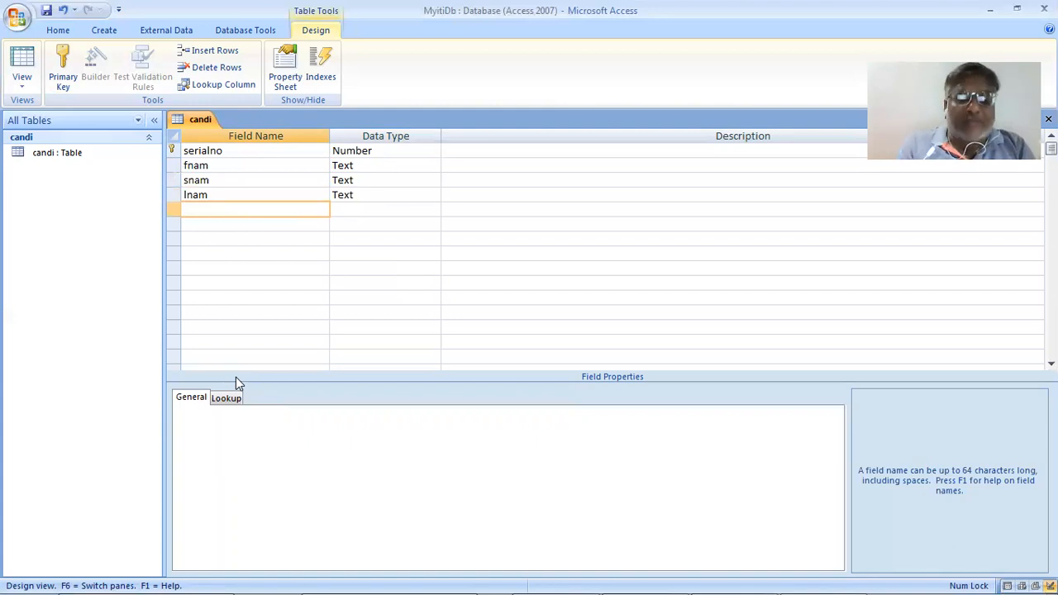
type("ad")
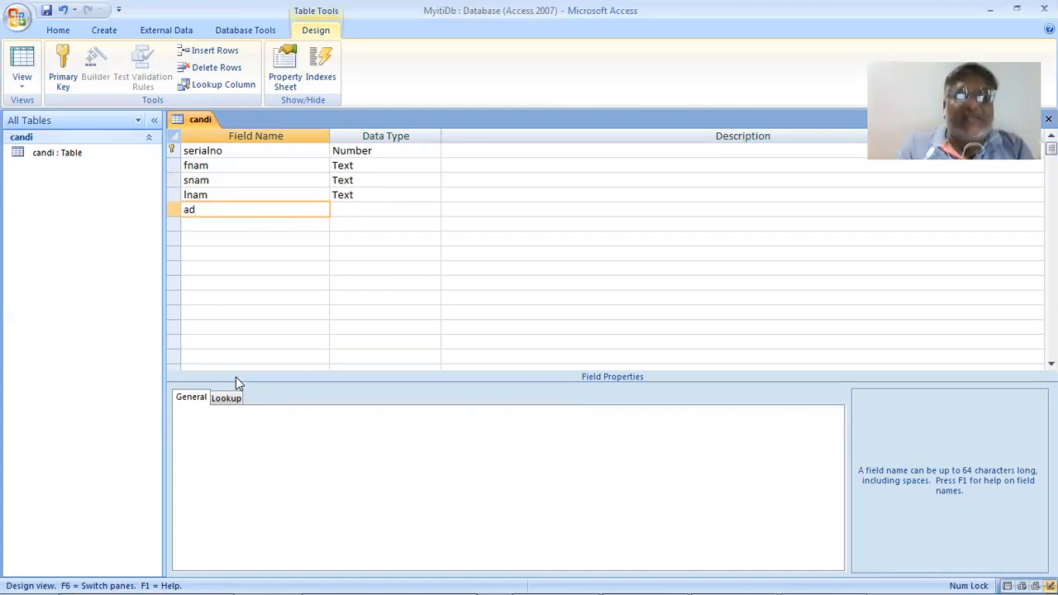
type("1")
key("Tab")
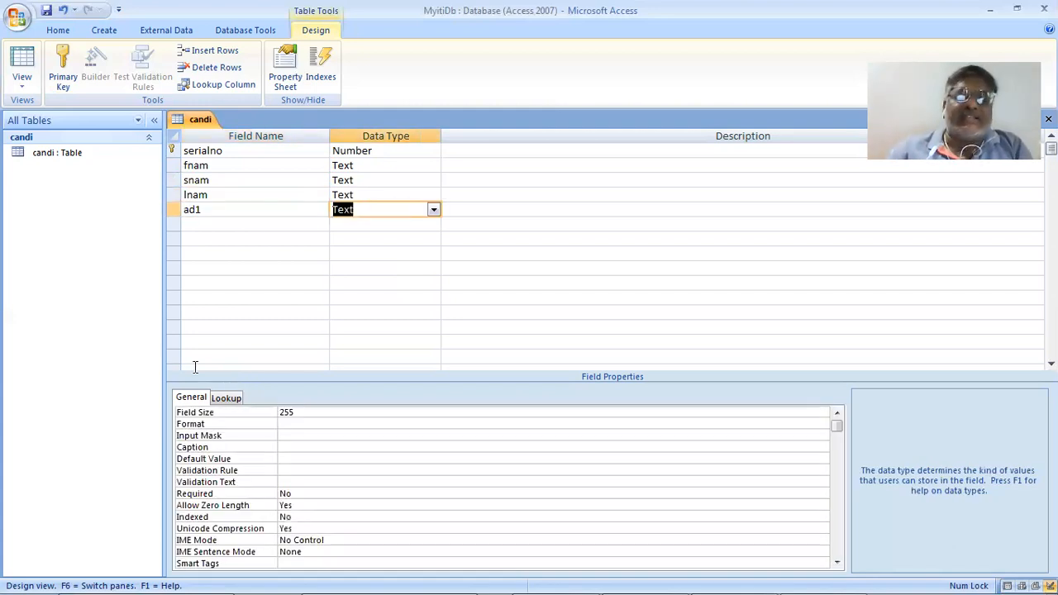
Check the notes for the village field and add it below ad1 as vil with the Text data type
key("alt+Tab")
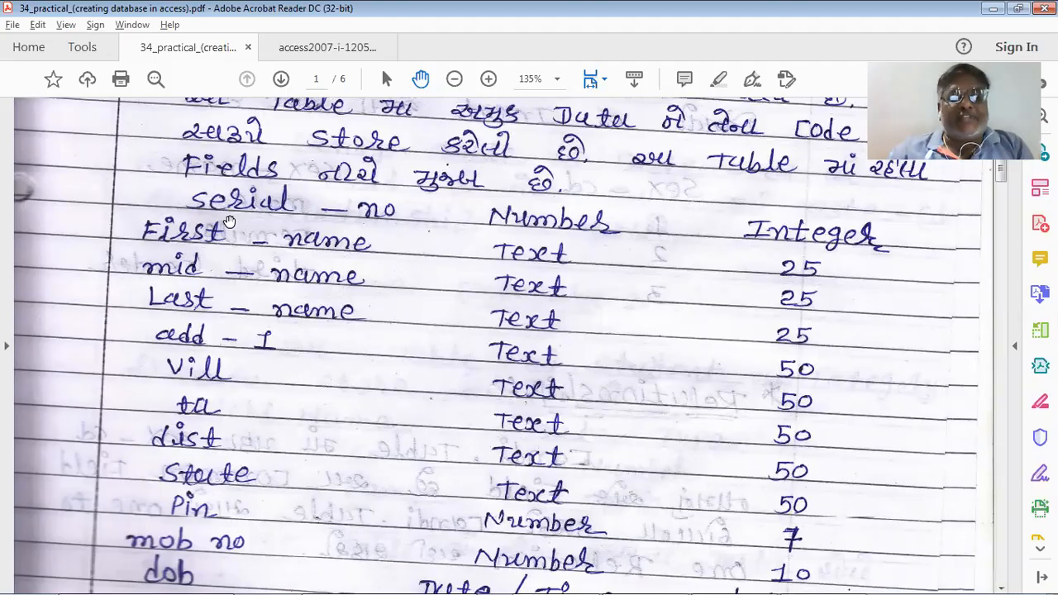
key("alt+Tab")
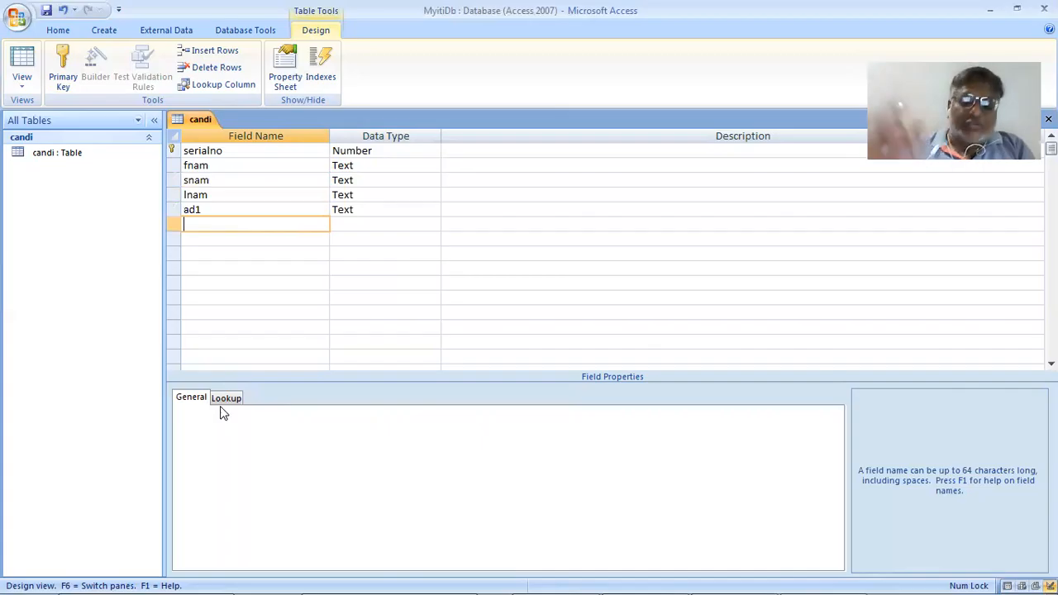
type("vil")
key("Tab")
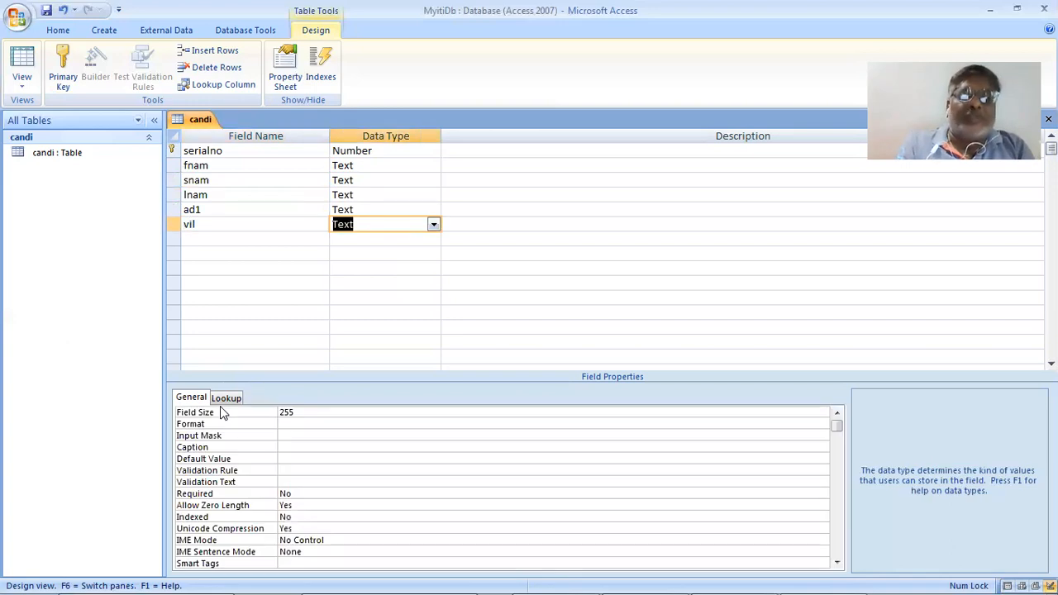
Set the field size of the vil field to 50
left_click(356, 416)
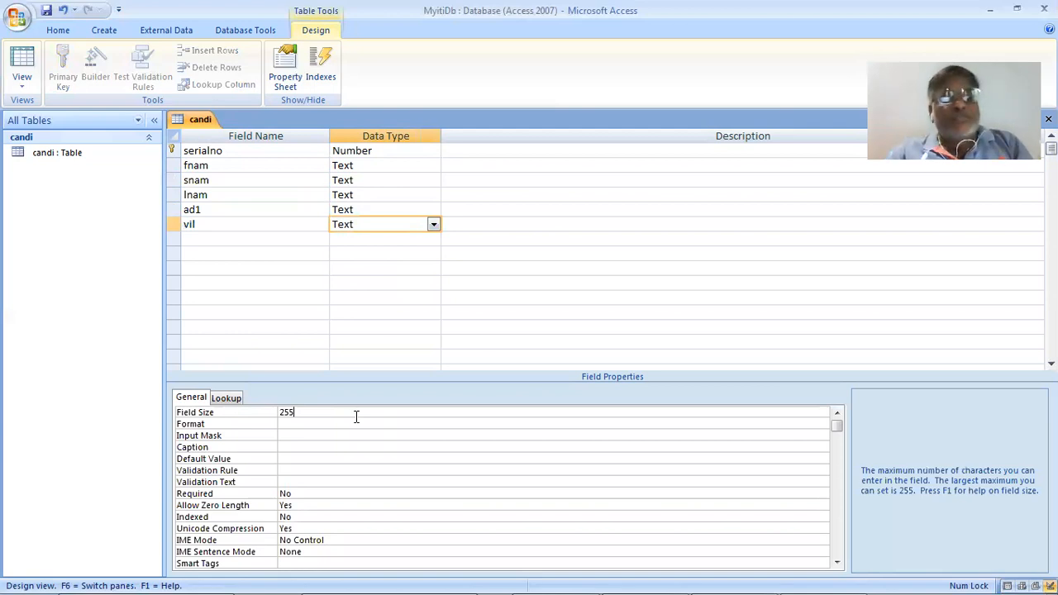
left_click_drag(342, 412, 259, 416)
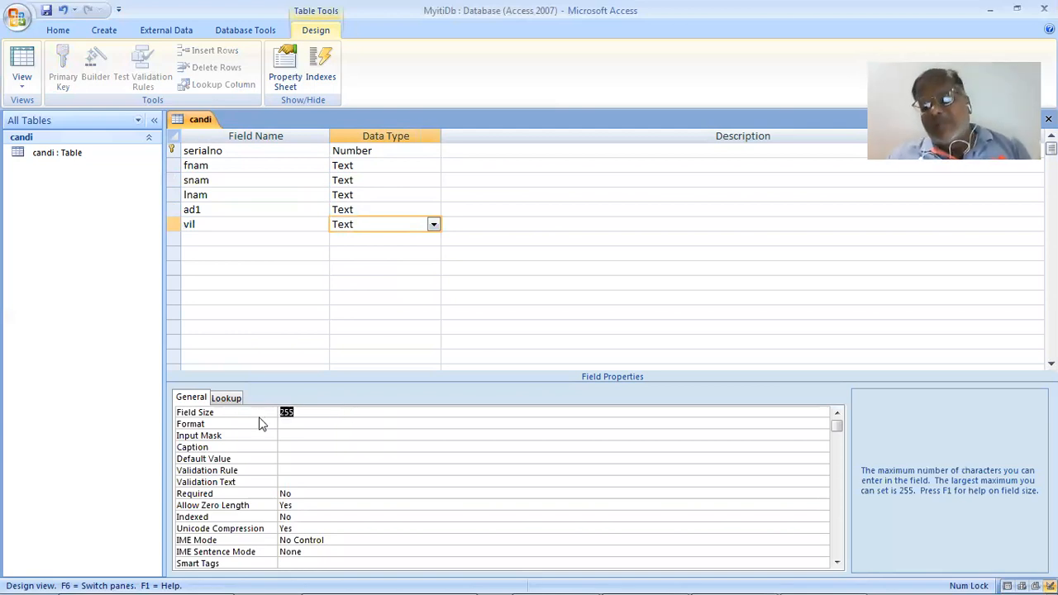
type("5")
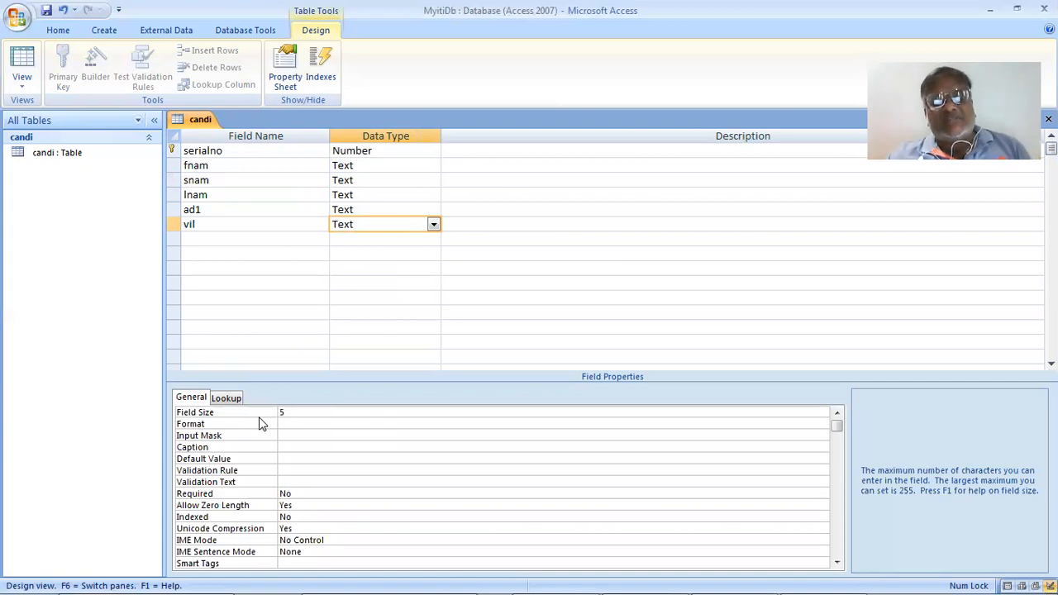
type("0")
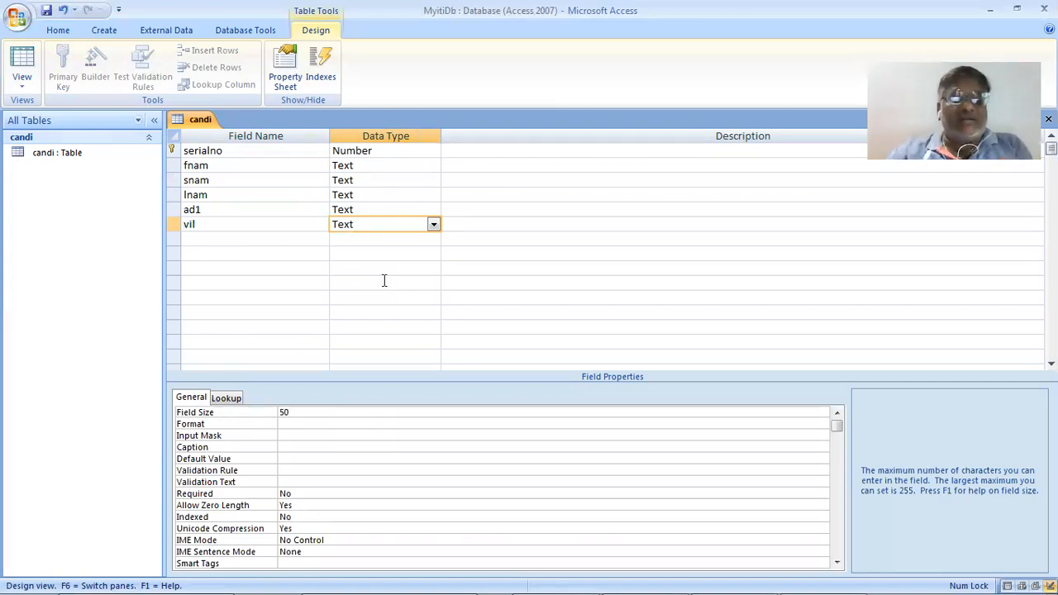
key("Return")
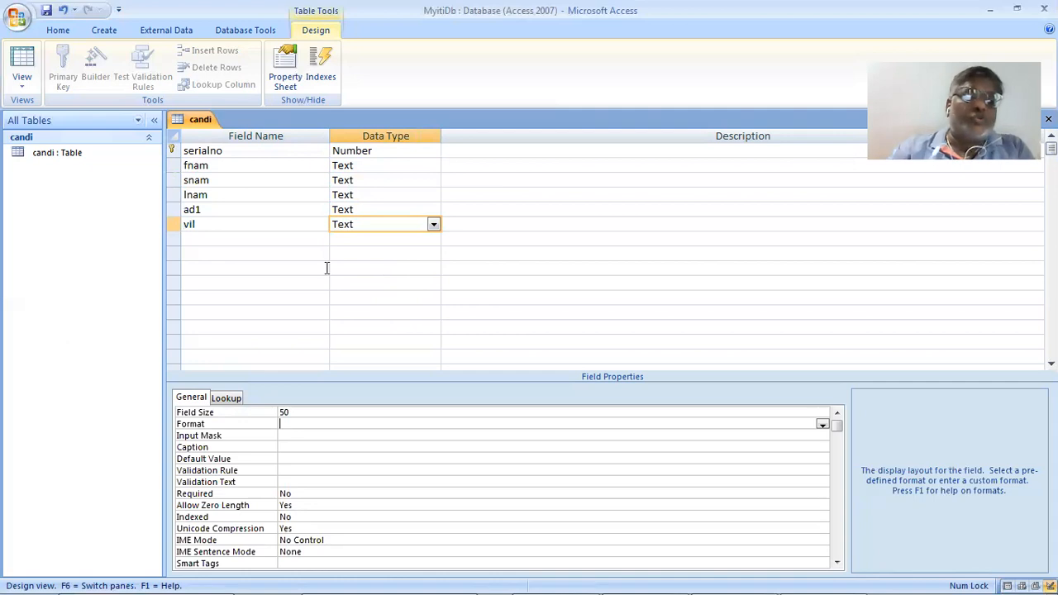
Check the notes for the taluka field and add it below vil as tal with the Text data type and field size 50
left_click(231, 240)
key("alt+Tab")
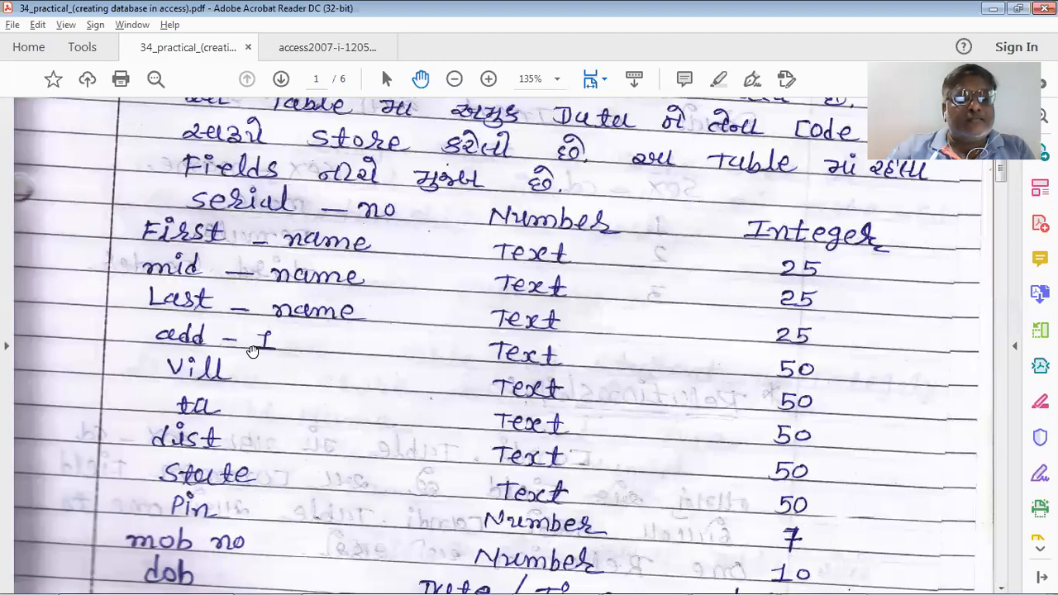
key("alt+Tab")
type("t")
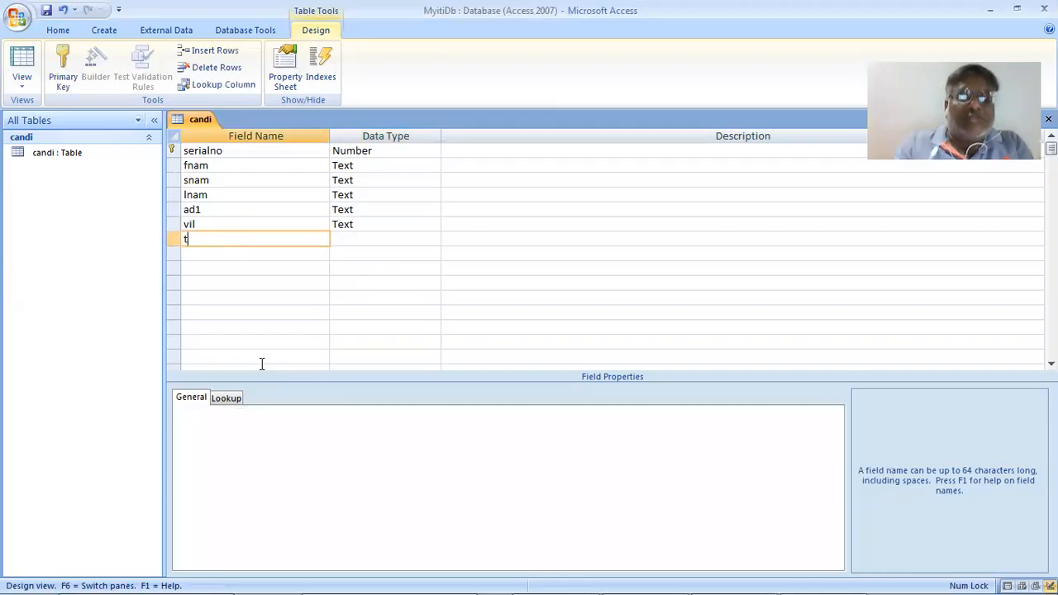
type("al")
key("Tab")
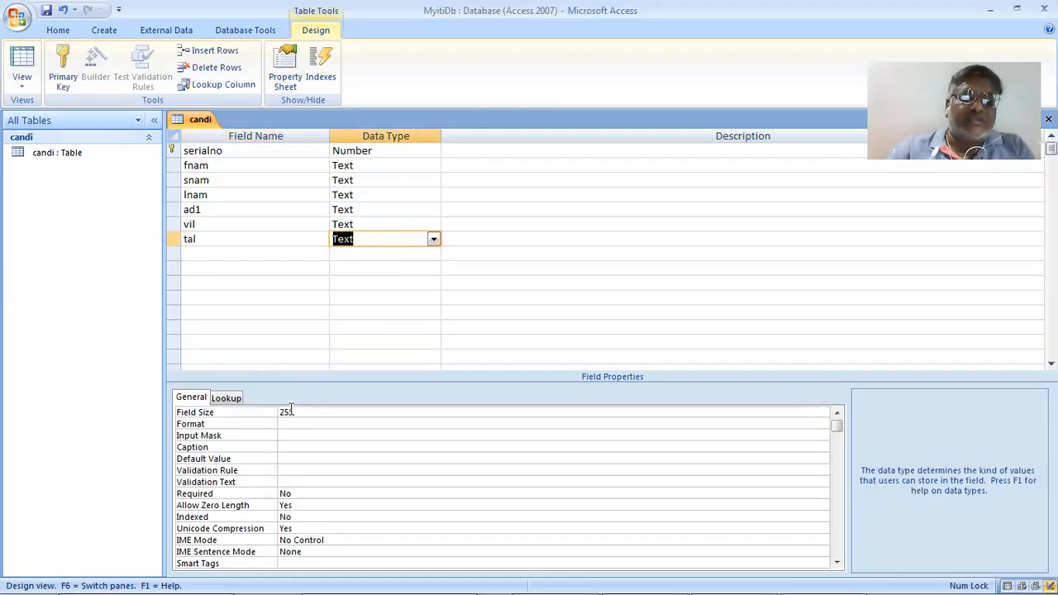
key("F6")
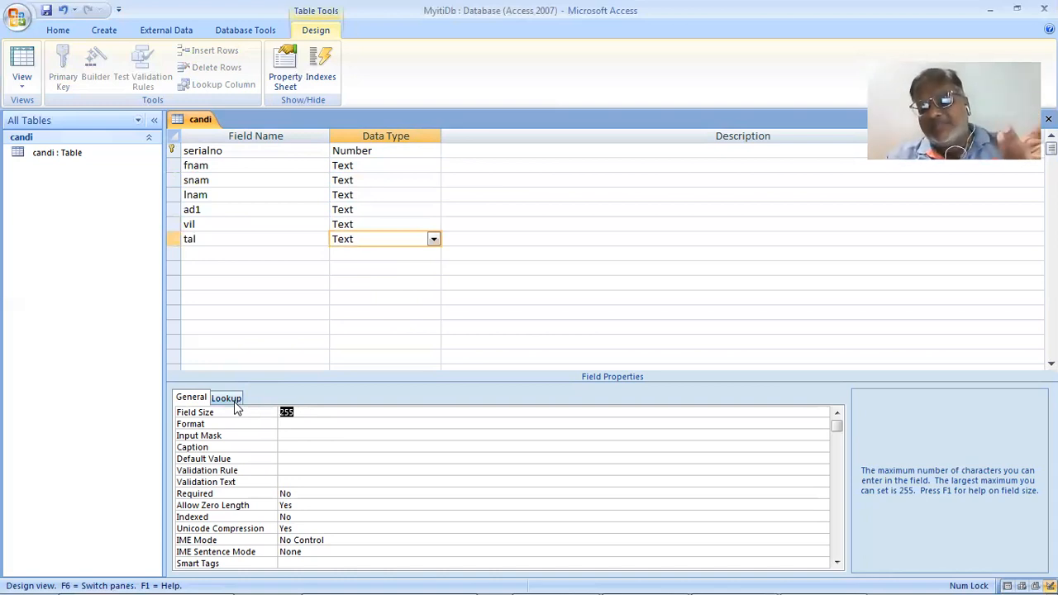
type("50")
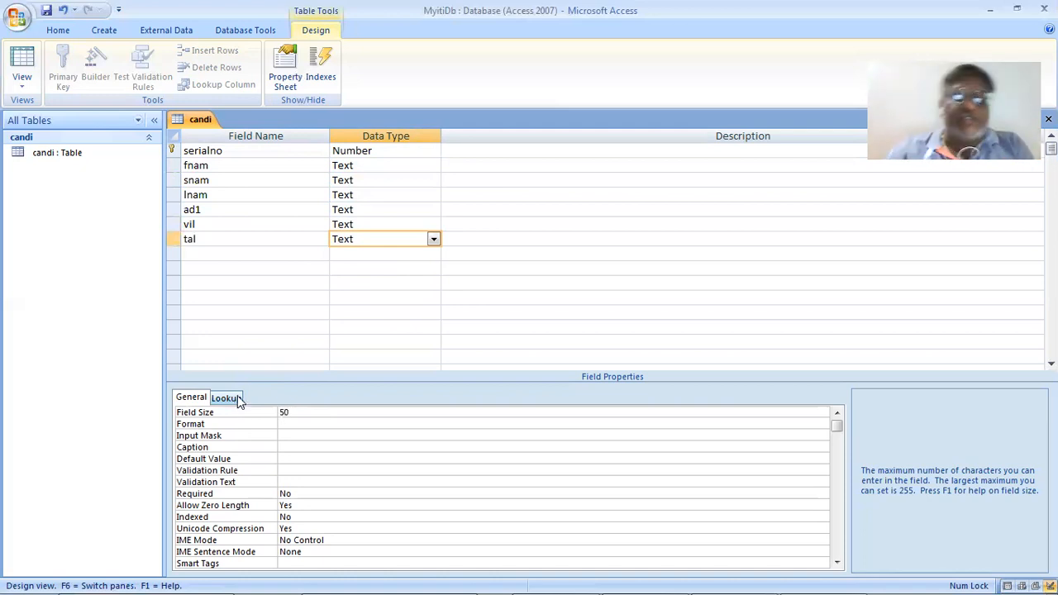
Check the notes for the district field and add it below tal as dist with the Text data type and field size 50
left_click(222, 253)
key("alt+Tab")
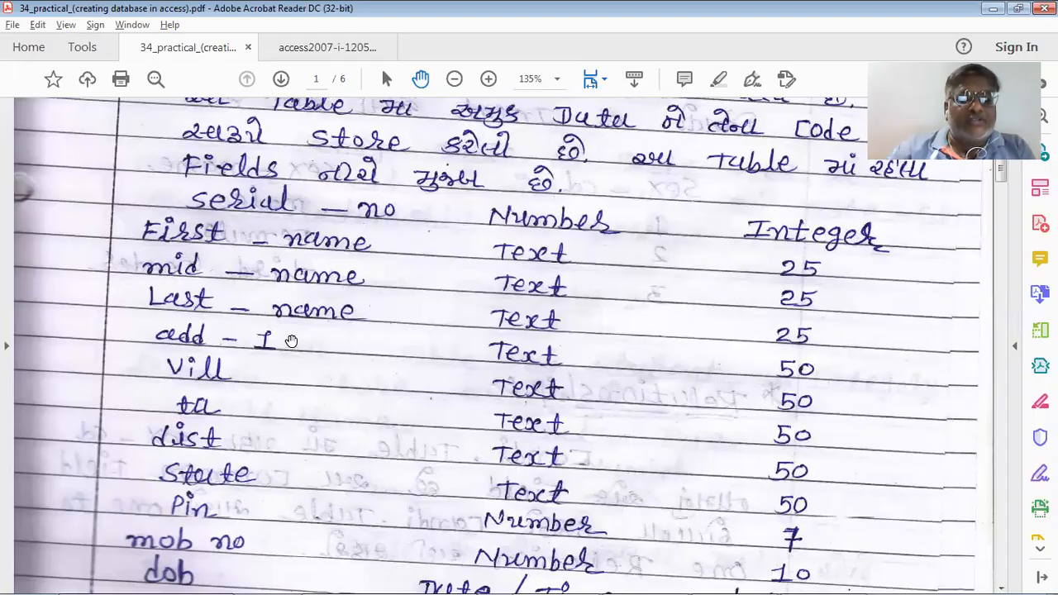
key("alt+Tab")
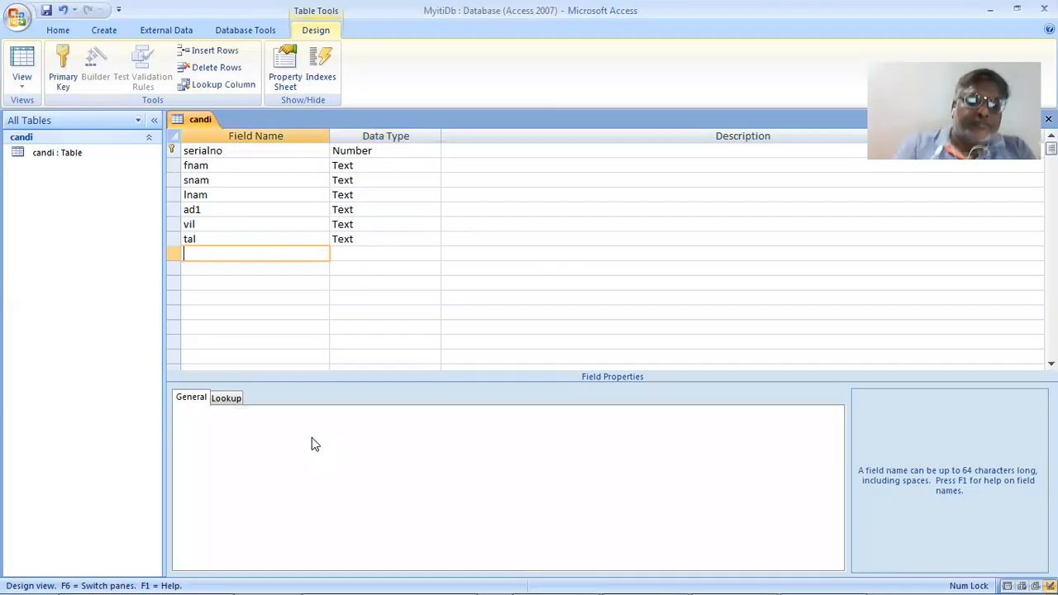
type("dist")
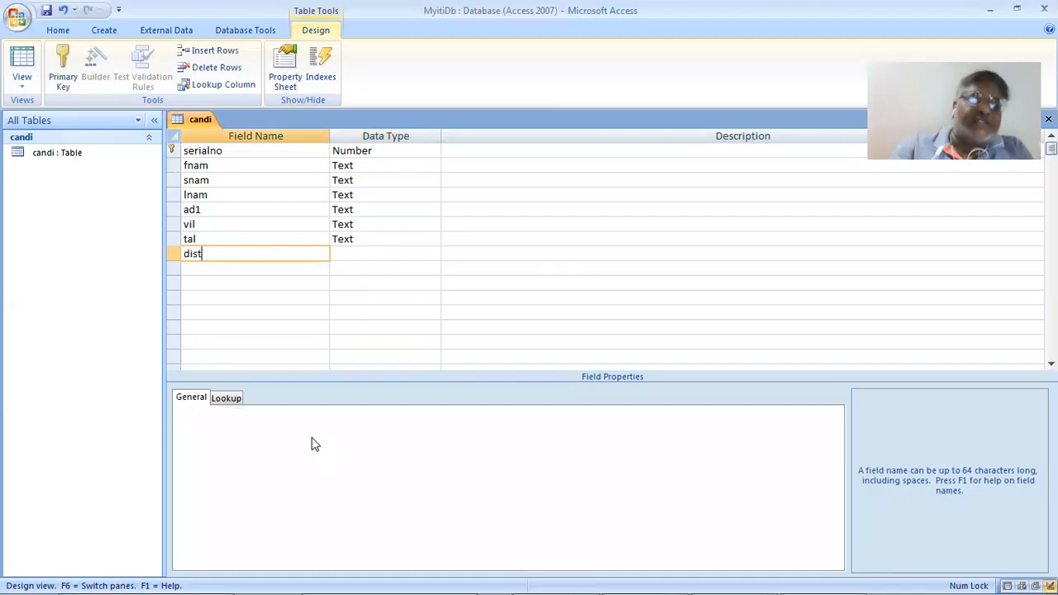
key("Tab")
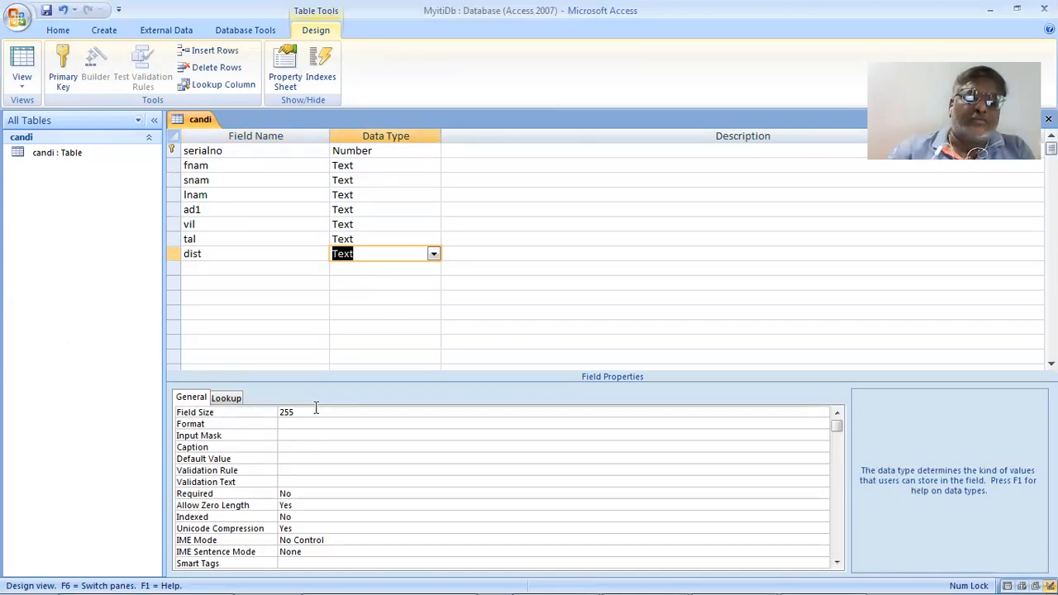
left_click(270, 411)
type("50")
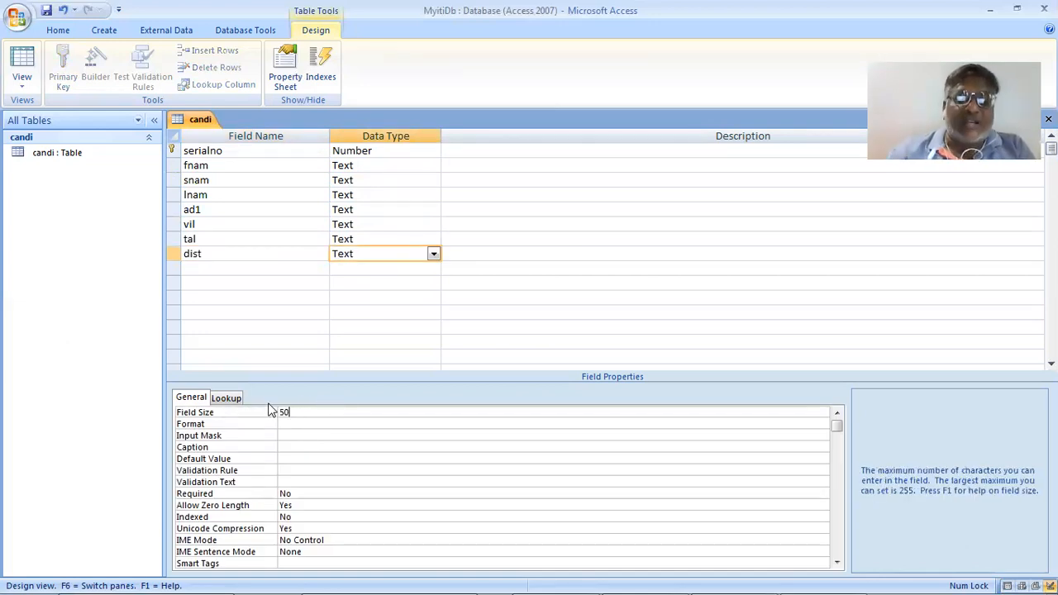
key("Return")
Check the notes for the state field and add it below dist as state with the Text data type
key("alt+Tab")
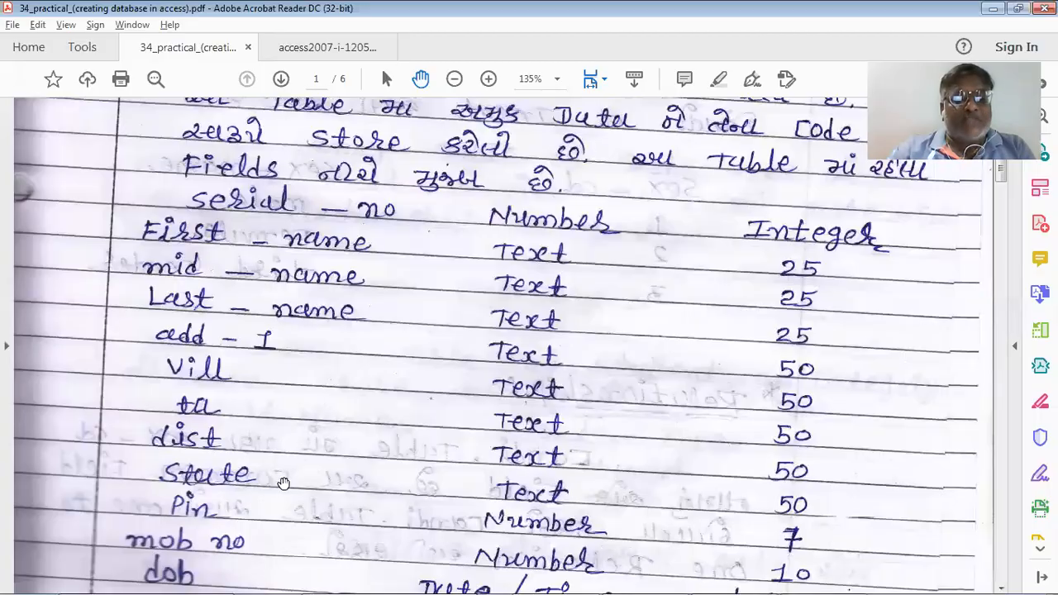
scroll(283, 482, "down", 2)
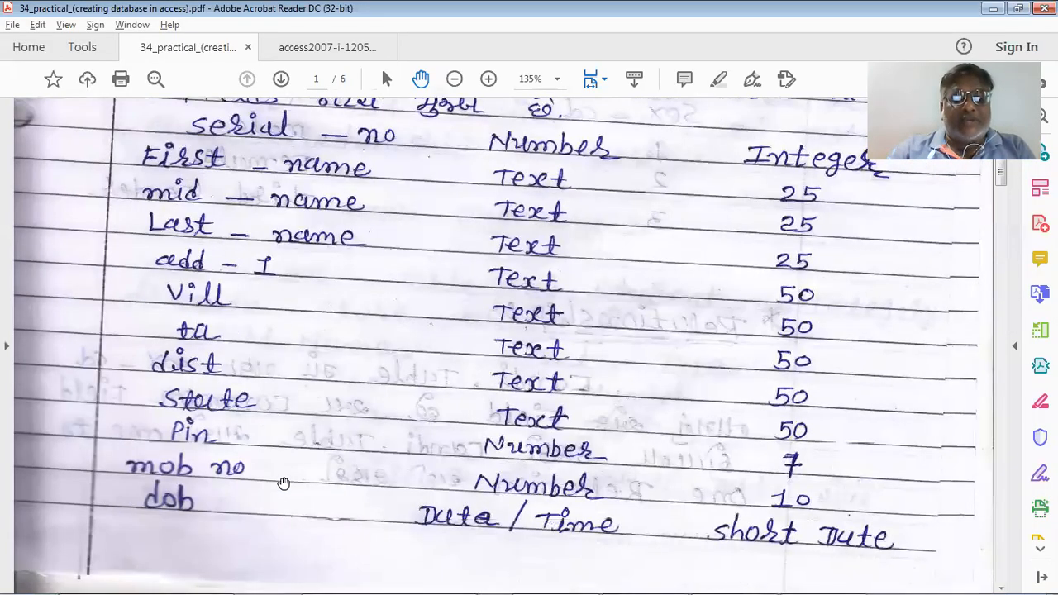
key("alt+Tab")
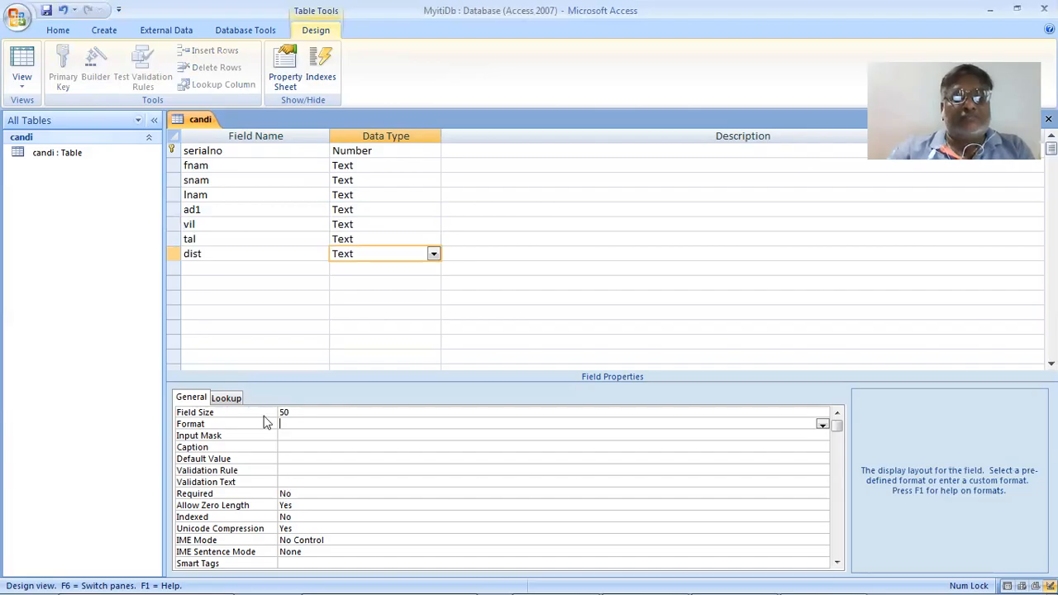
left_click(222, 268)
type("sta")
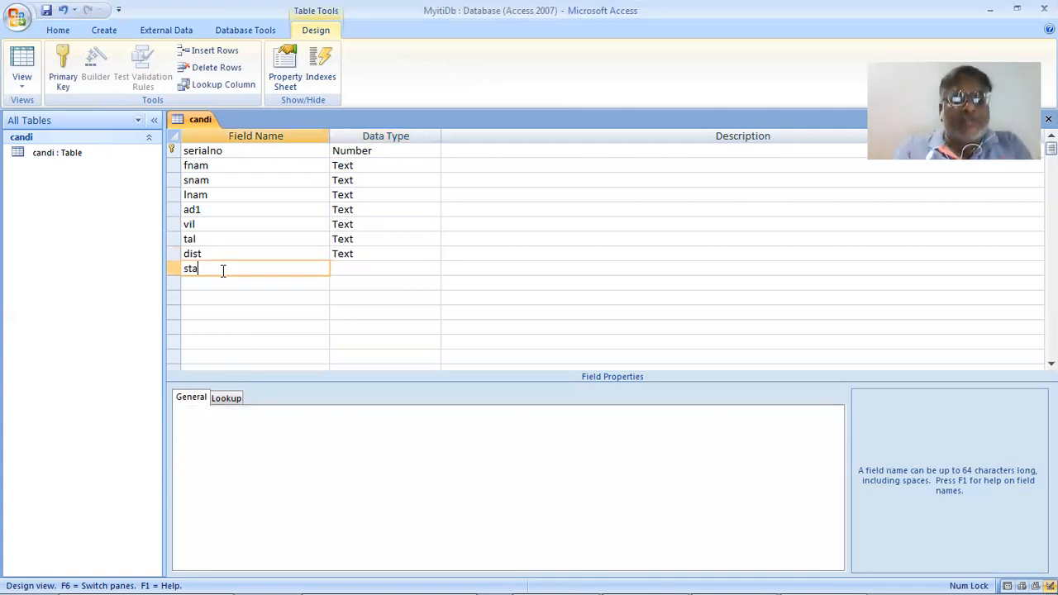
type("te")
key("Tab")
key("Tab")
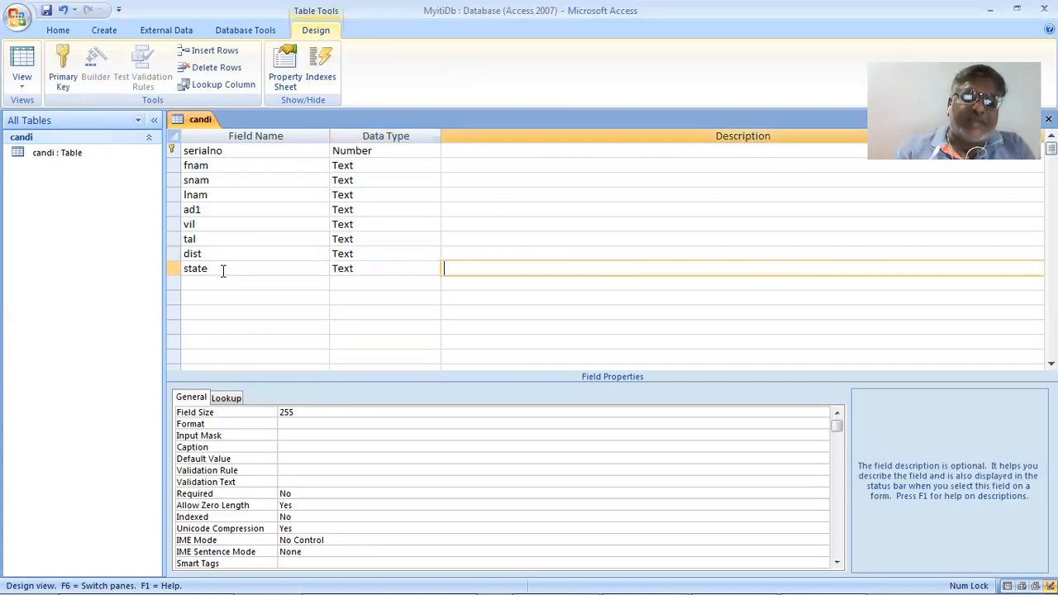
Set the field size of the state field to 25
left_click(316, 412)
key("BackSpace")
key("BackSpace")
key("BackSpace")
type("5")
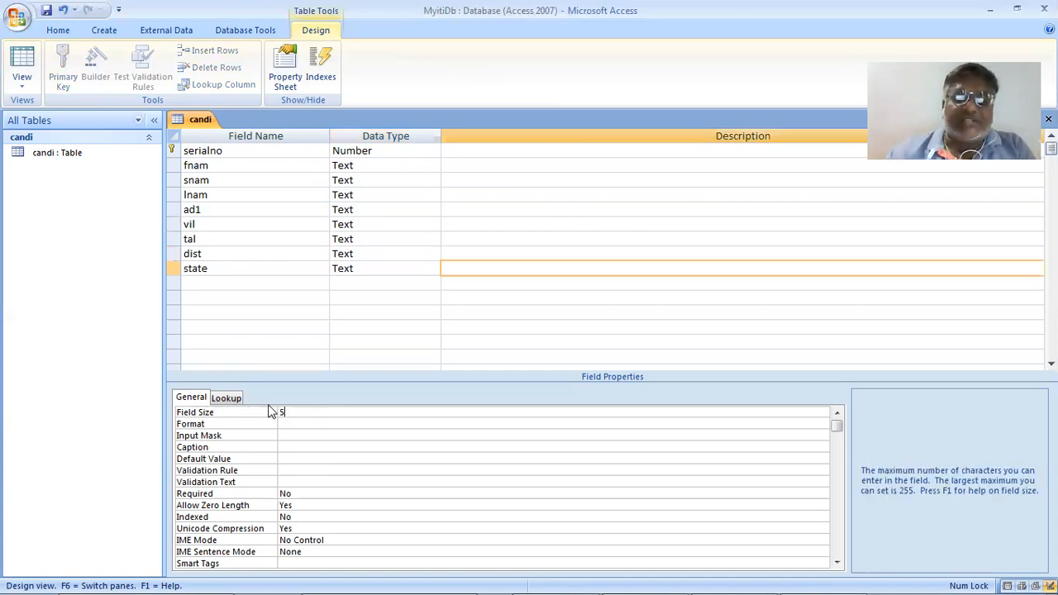
type("0")
key("BackSpace")
key("BackSpace")
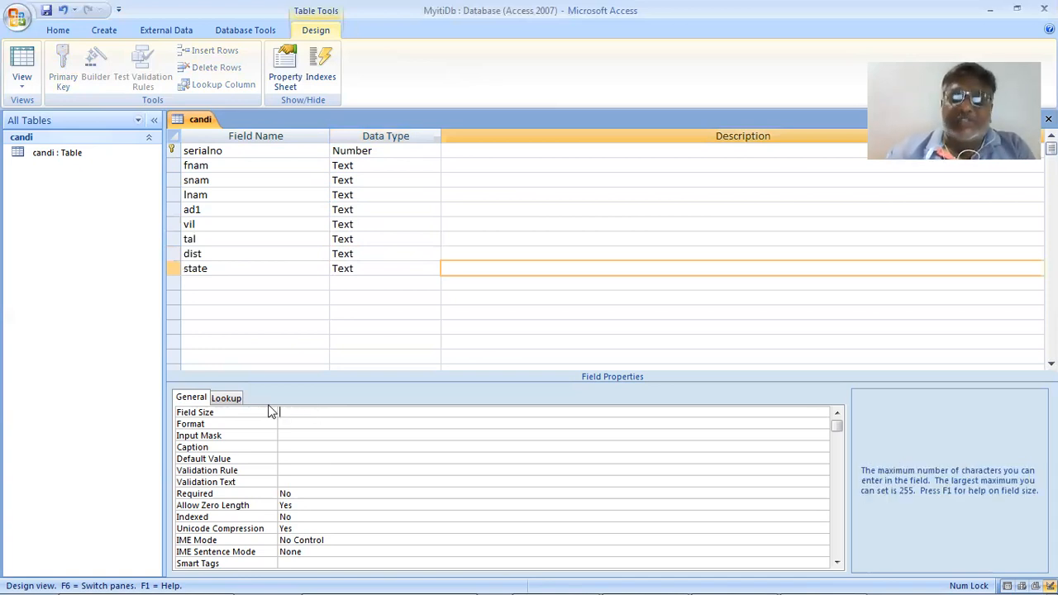
type("25")
key("Return")
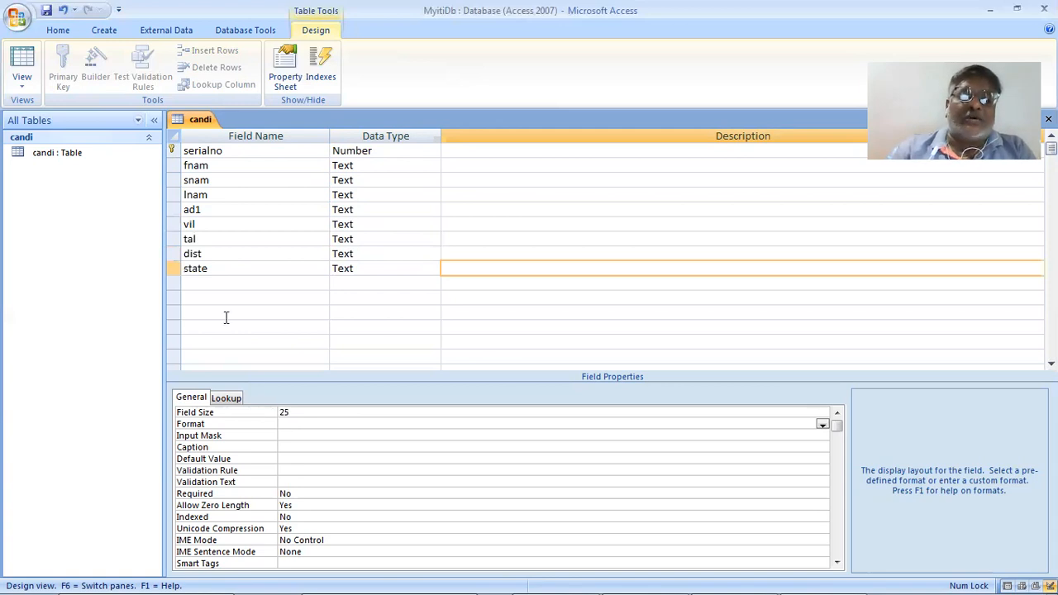
Check the notes for the pin field and add it below state as pin with the Number data type
left_click(230, 283)
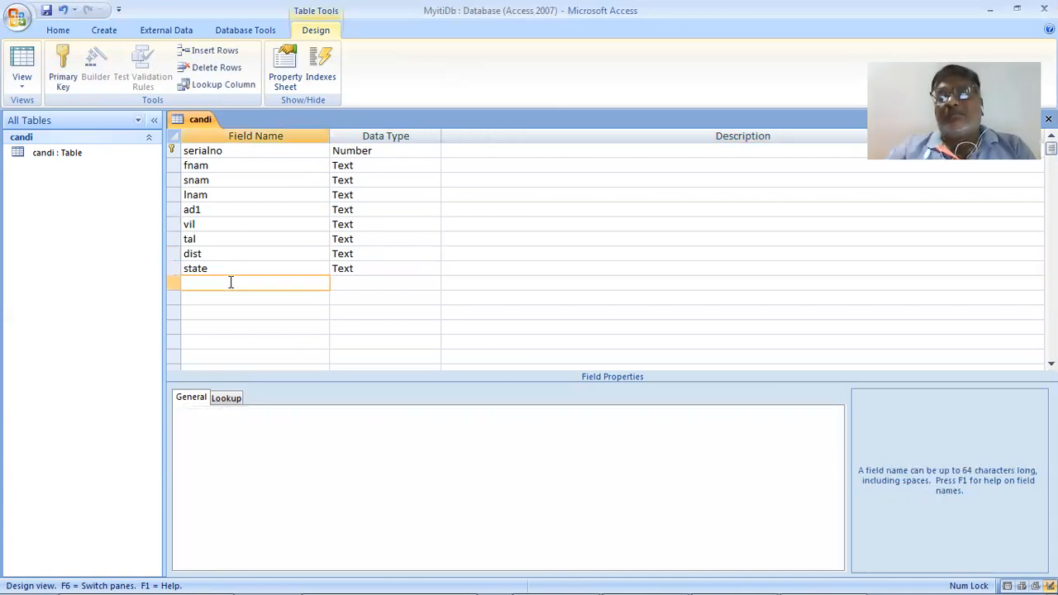
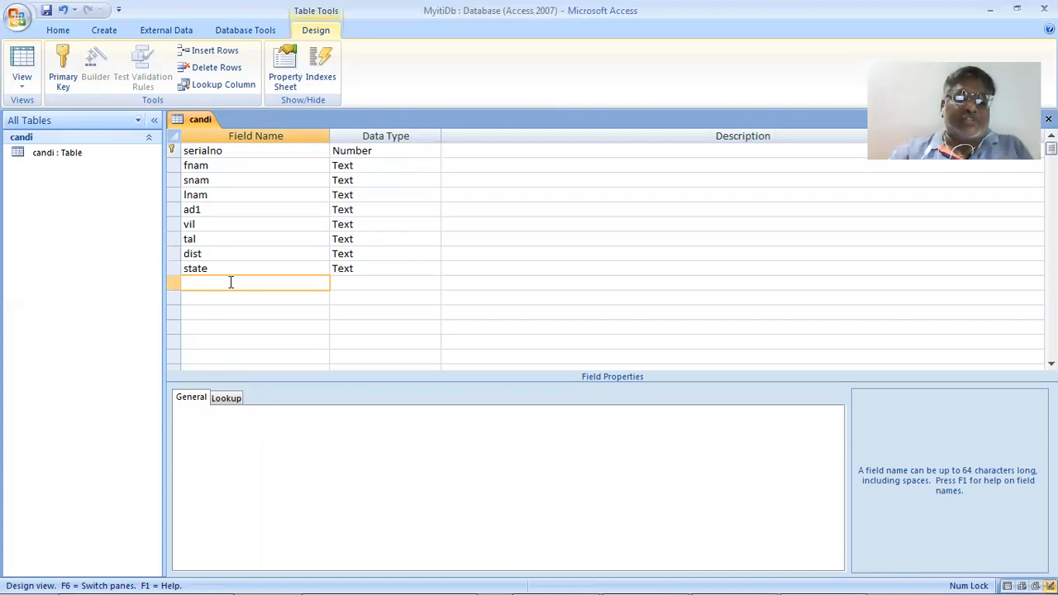
key("alt+Tab")
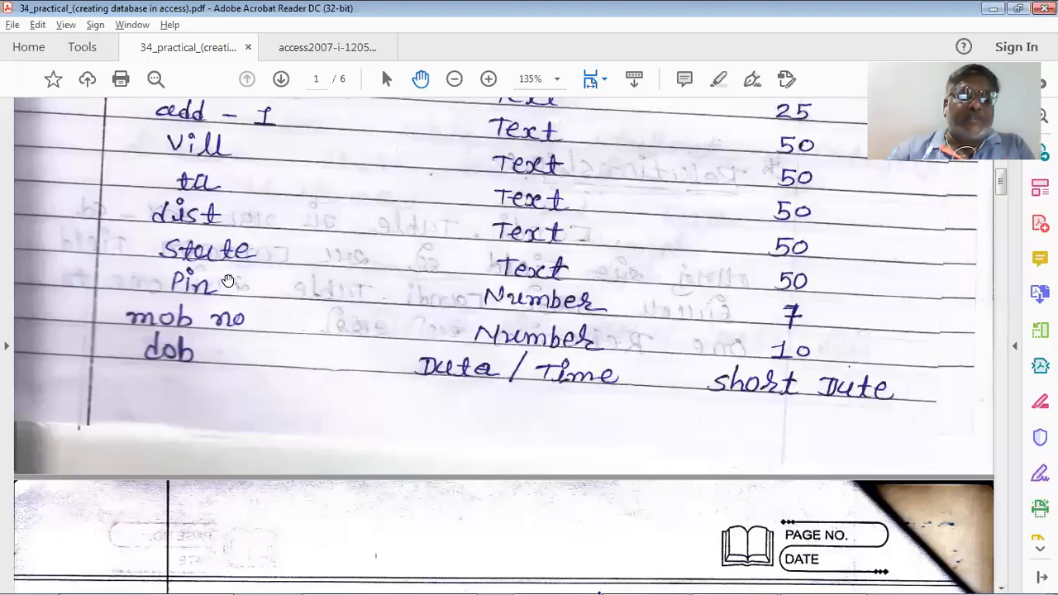
key("alt+Tab")
type("pi")
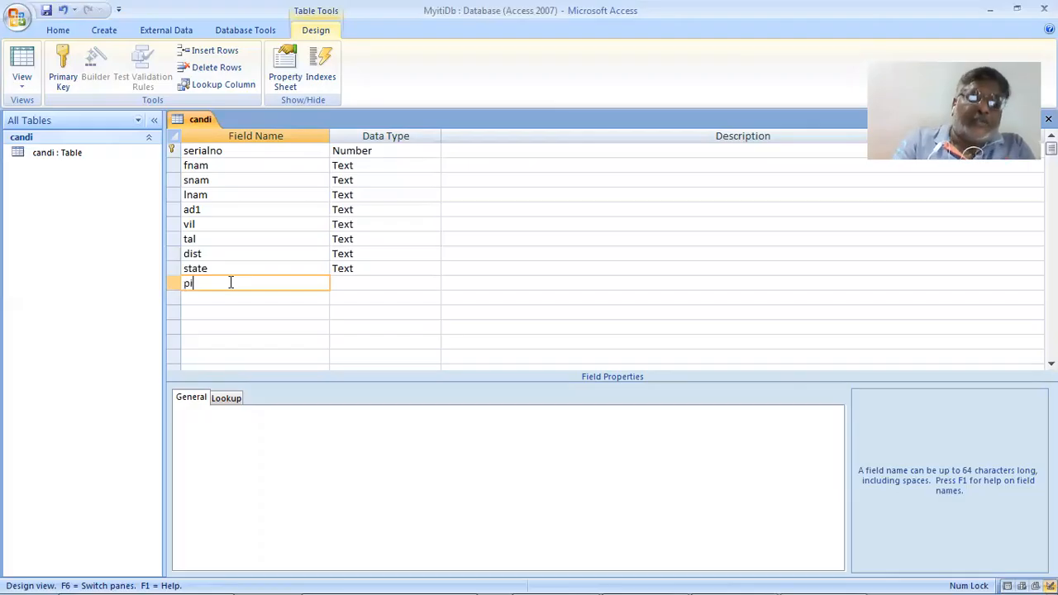
type("n")
key("Tab")
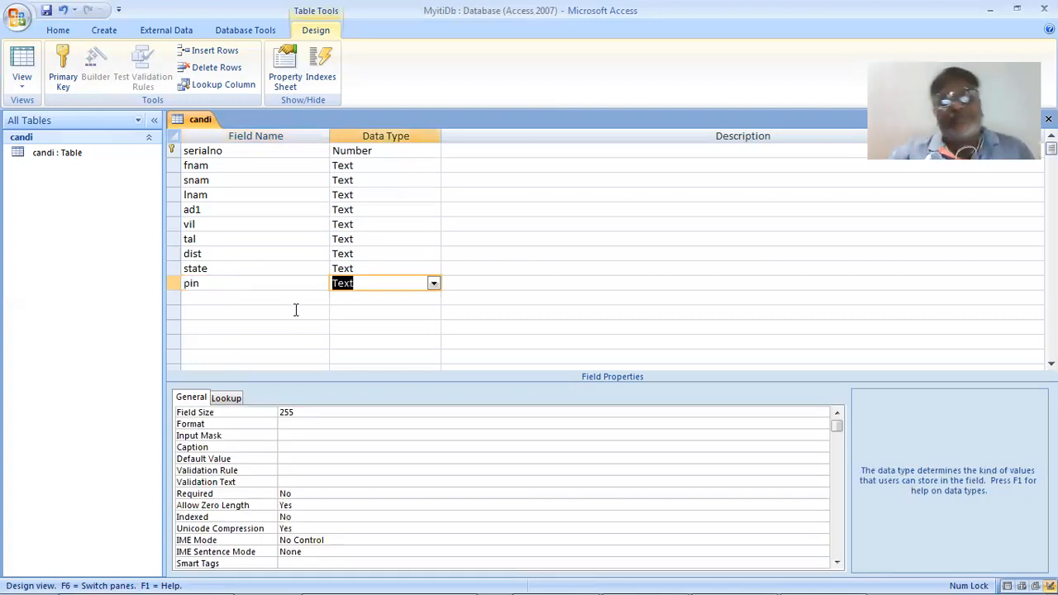
left_click(434, 283)
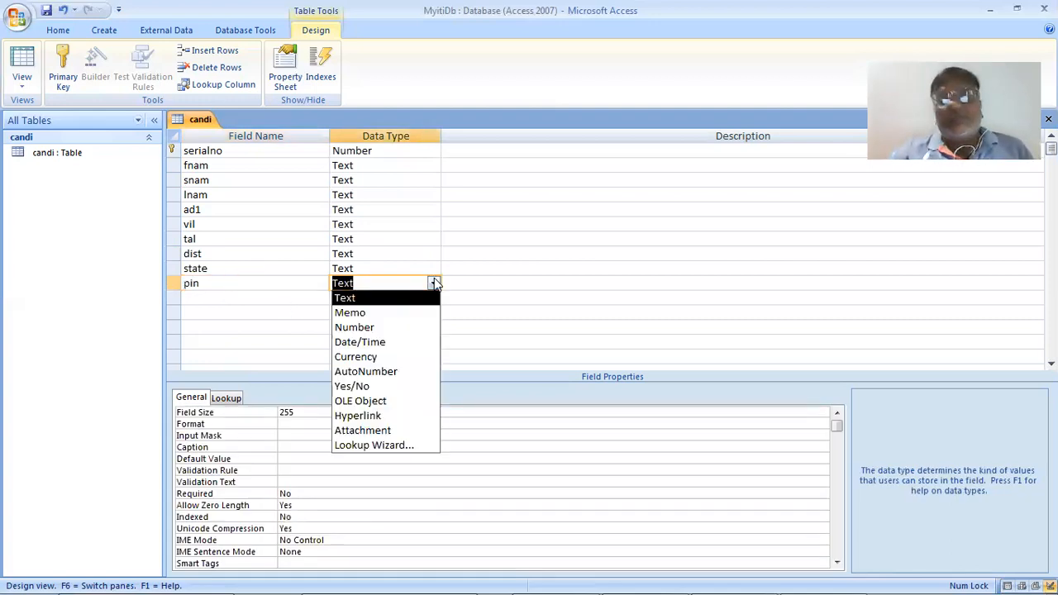
left_click(408, 328)
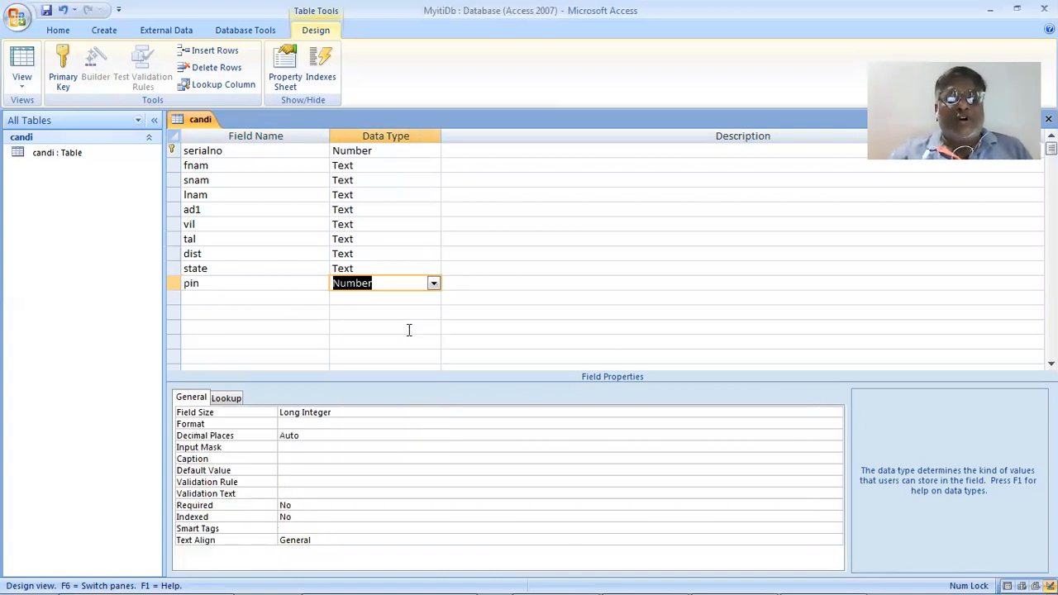
Examine the pin field's Field Size, the available Format options and the Input Mask property
left_click(341, 411)
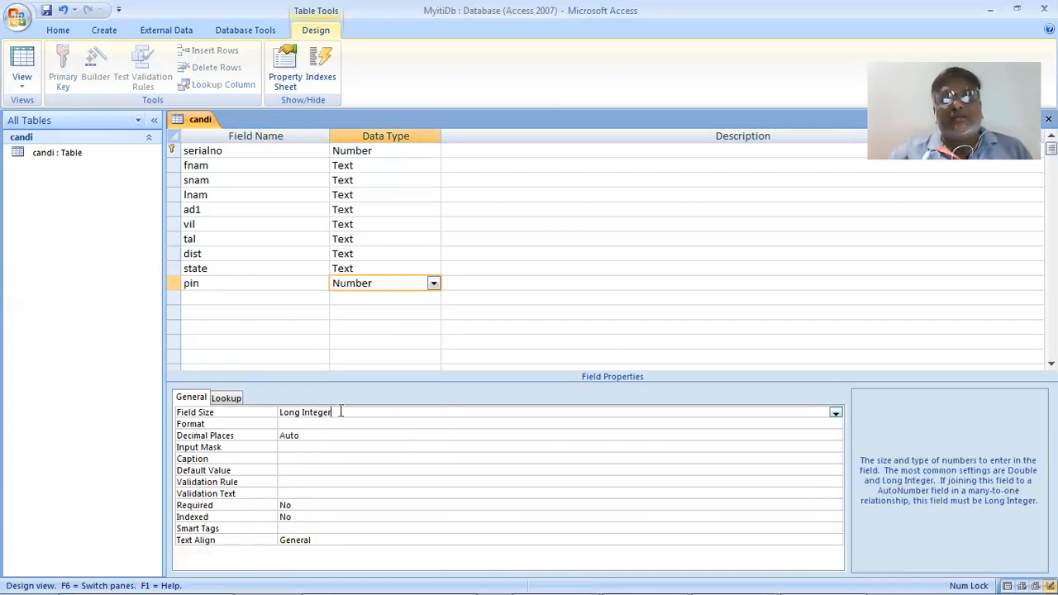
left_click(302, 423)
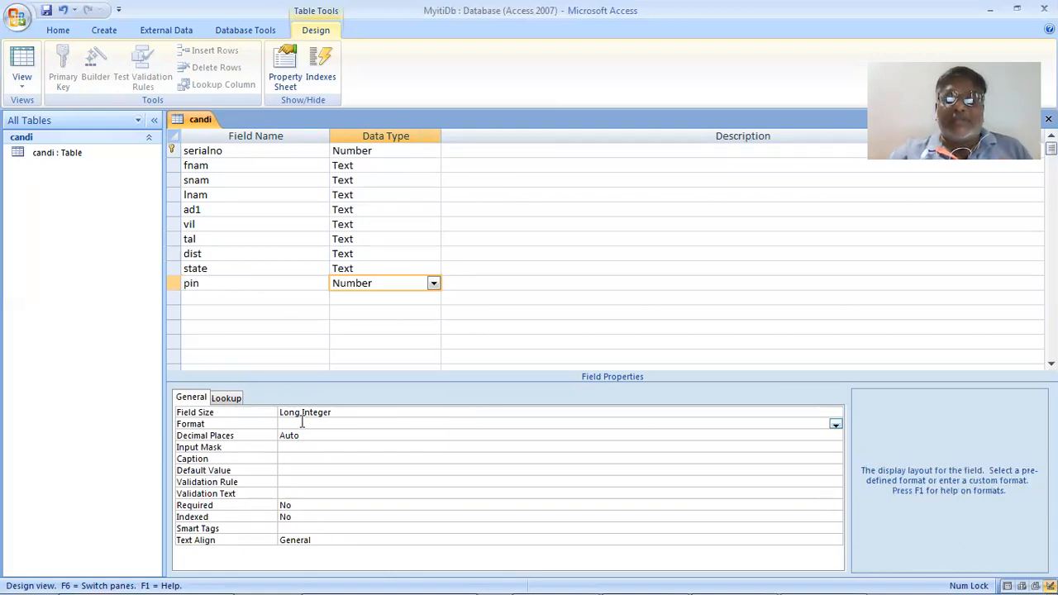
left_click(835, 424)
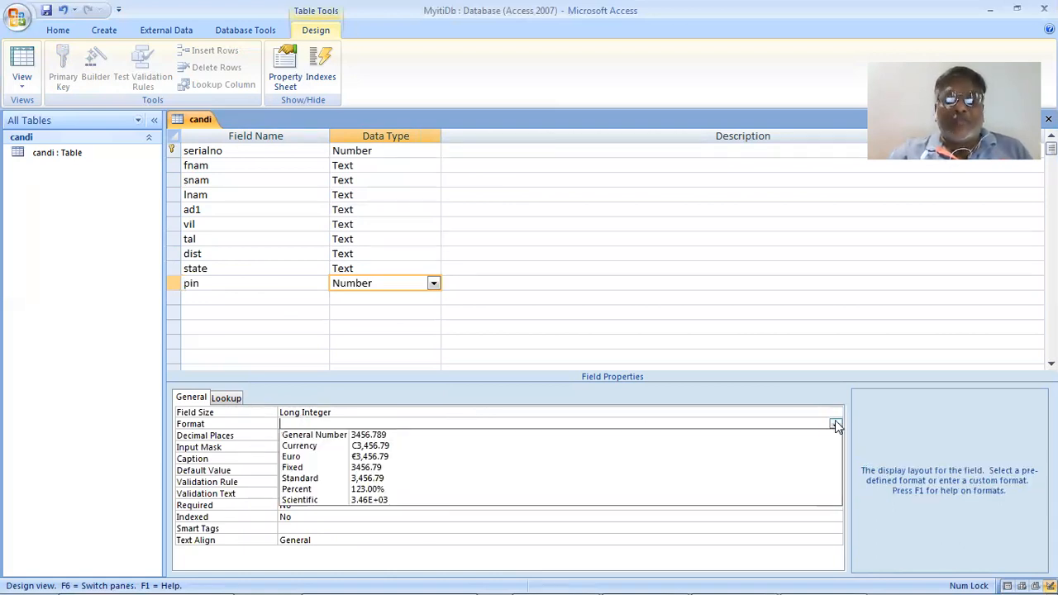
left_click(835, 424)
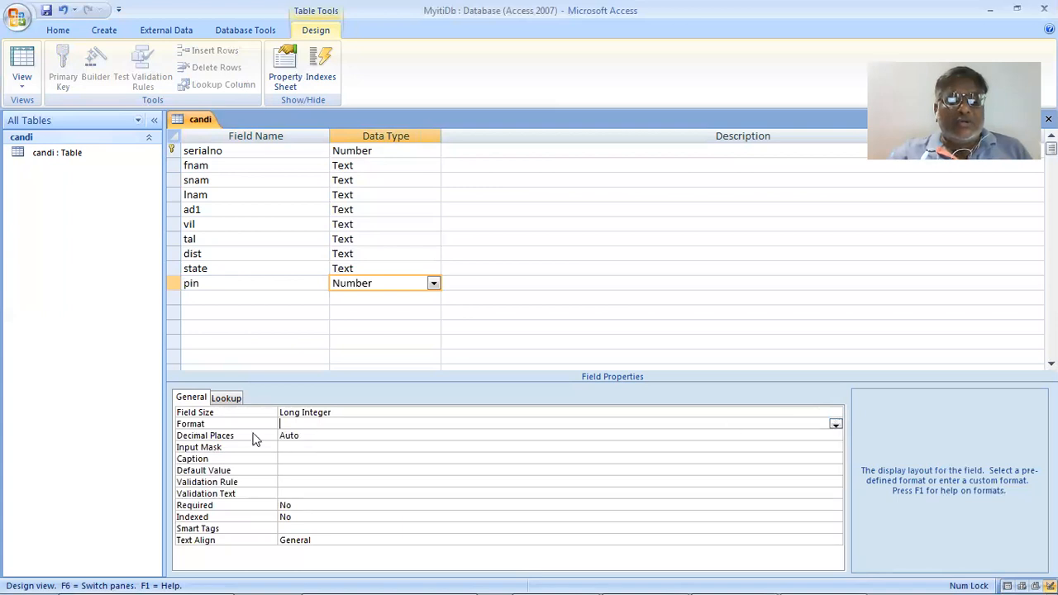
left_click(284, 447)
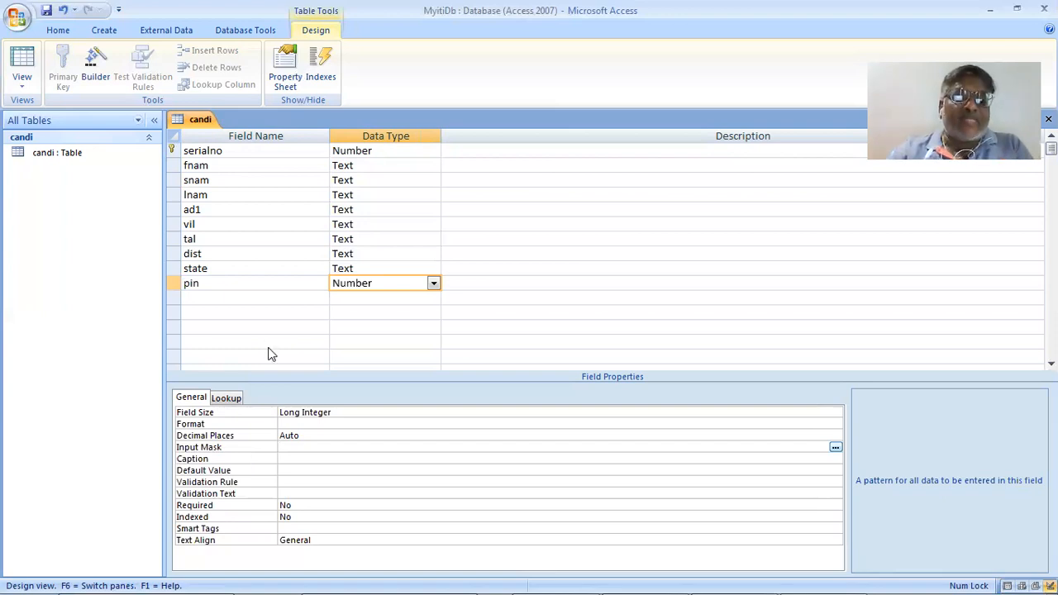
left_click(223, 287)
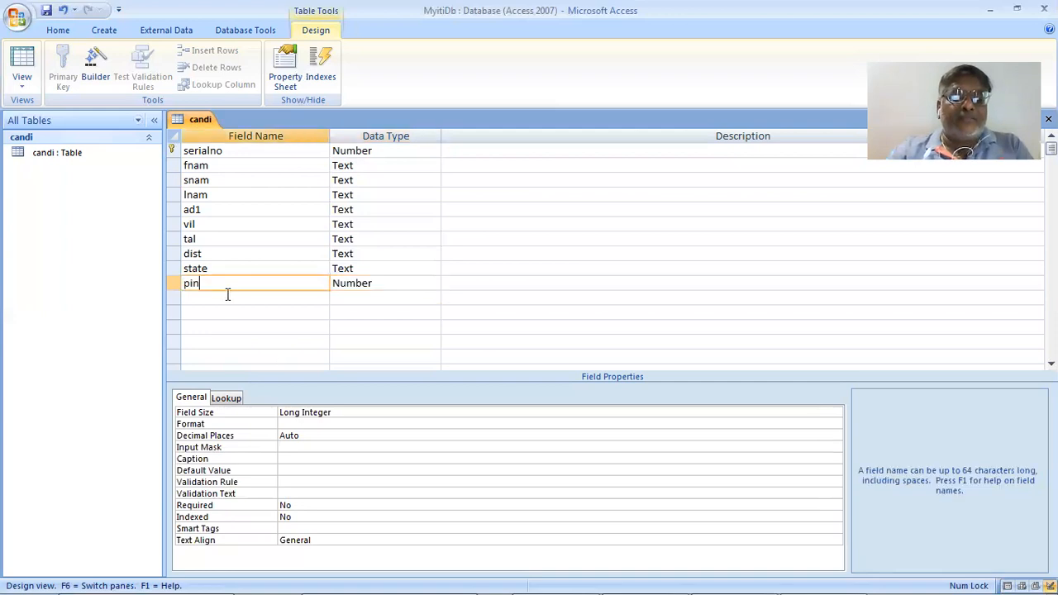
Check the notes for the mobile number field and add it below pin as mob with the Text data type
left_click(230, 298)
key("alt+Tab")
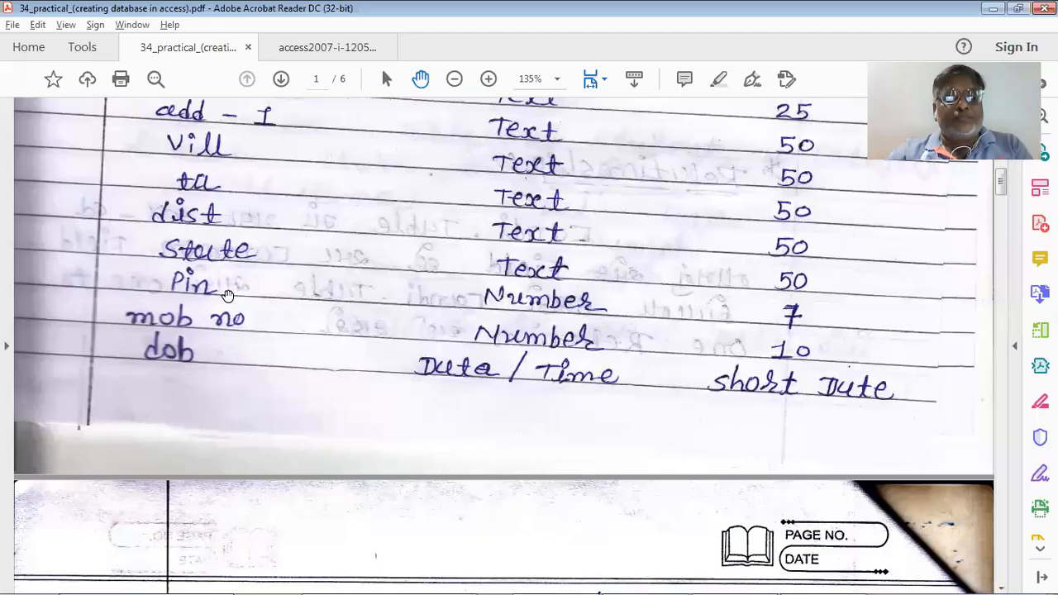
key("alt+Tab")
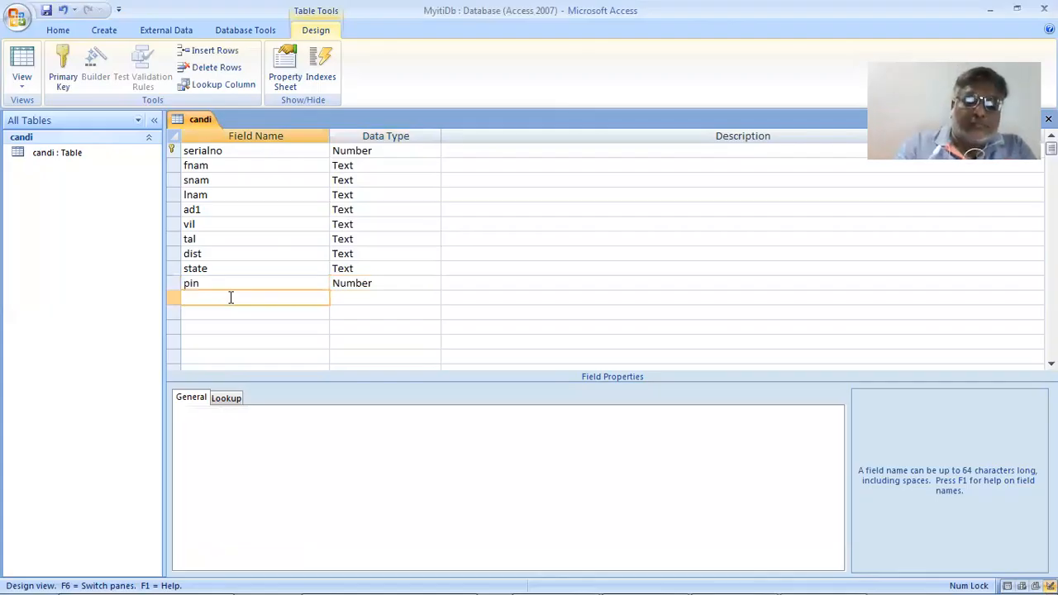
type("mob")
key("Tab")
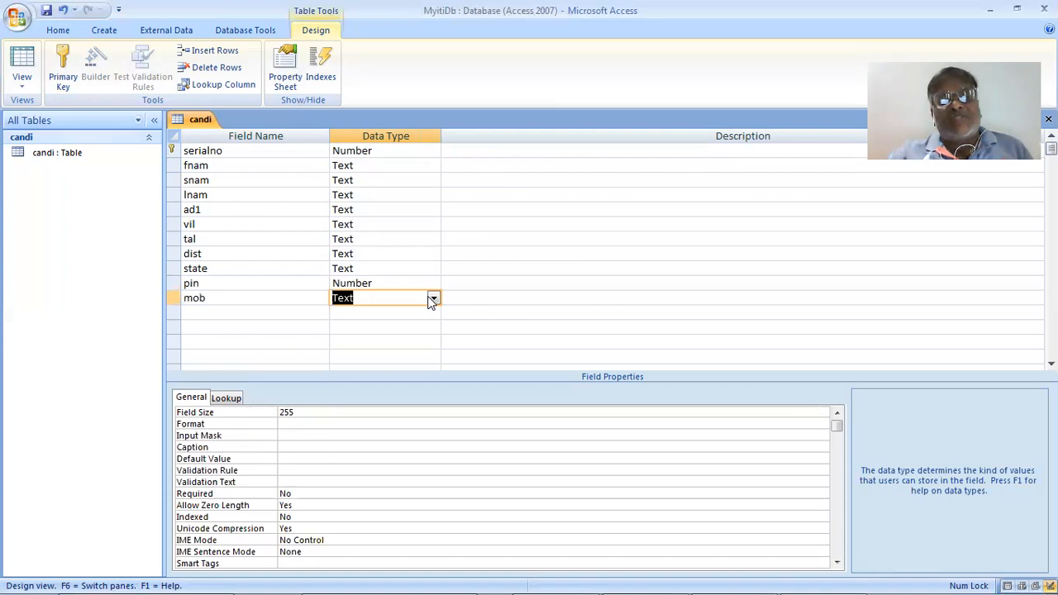
left_click(432, 298)
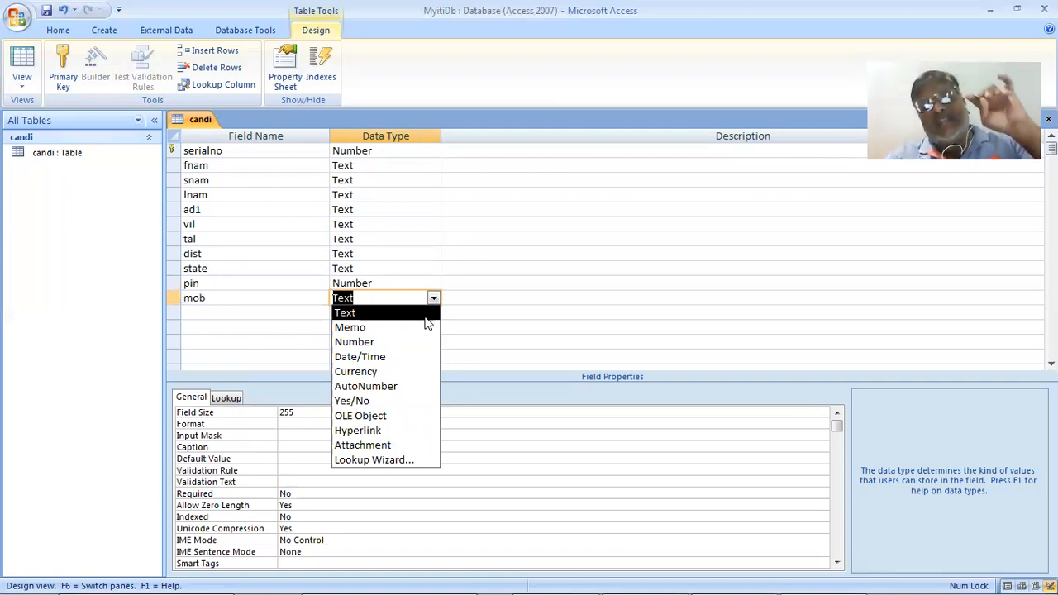
left_click(425, 318)
Set the field size of the mob field to 10
left_click(245, 415)
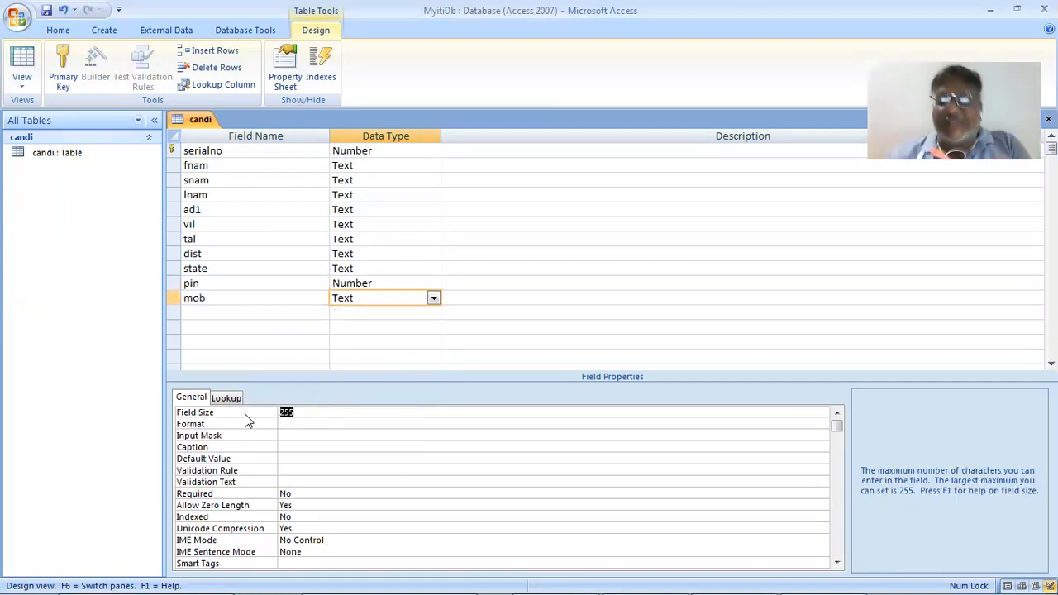
type("10")
key("Return")
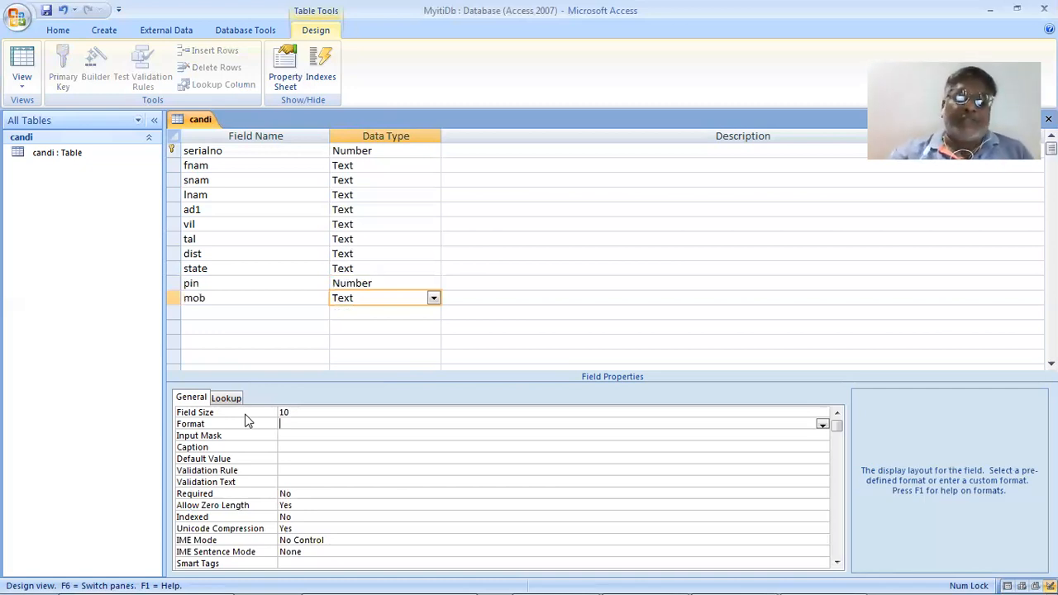
Check the notes for the dob field and add it below mob as dob with the Date/Time data type
left_click(228, 314)
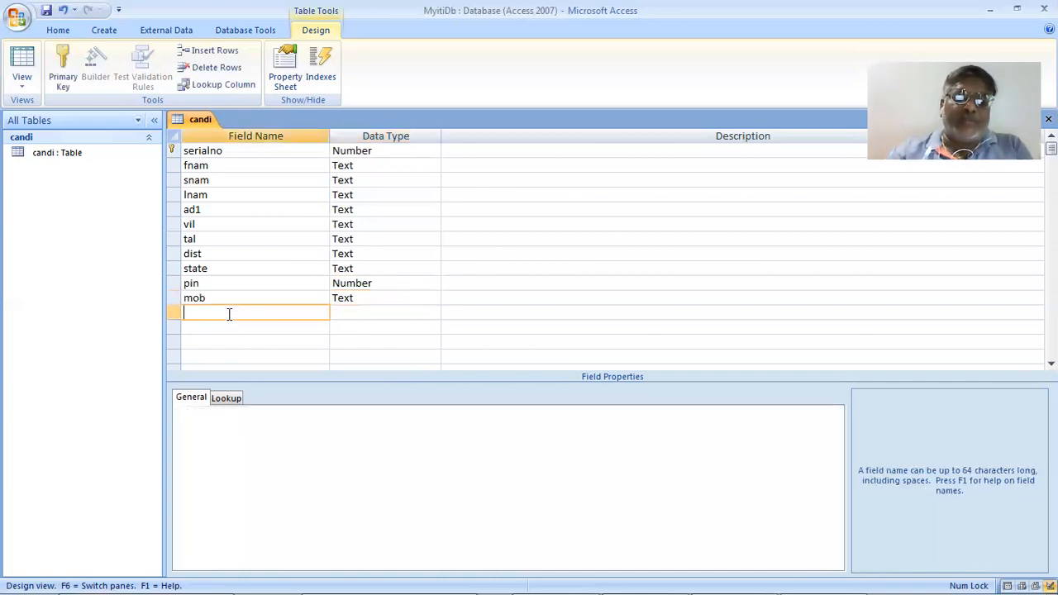
key("alt+Tab")
key("alt+Tab")
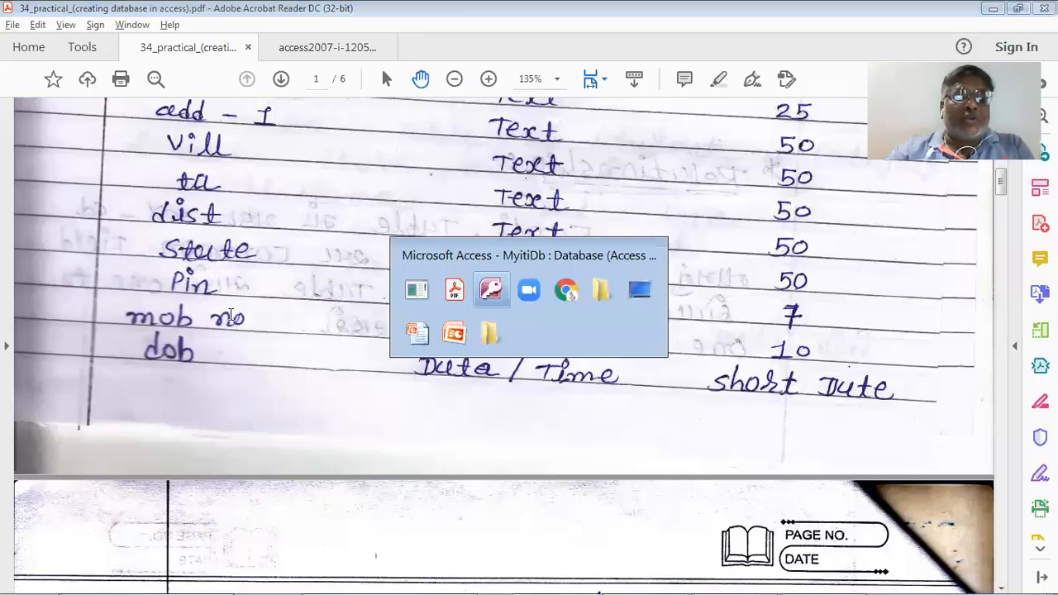
type("d")
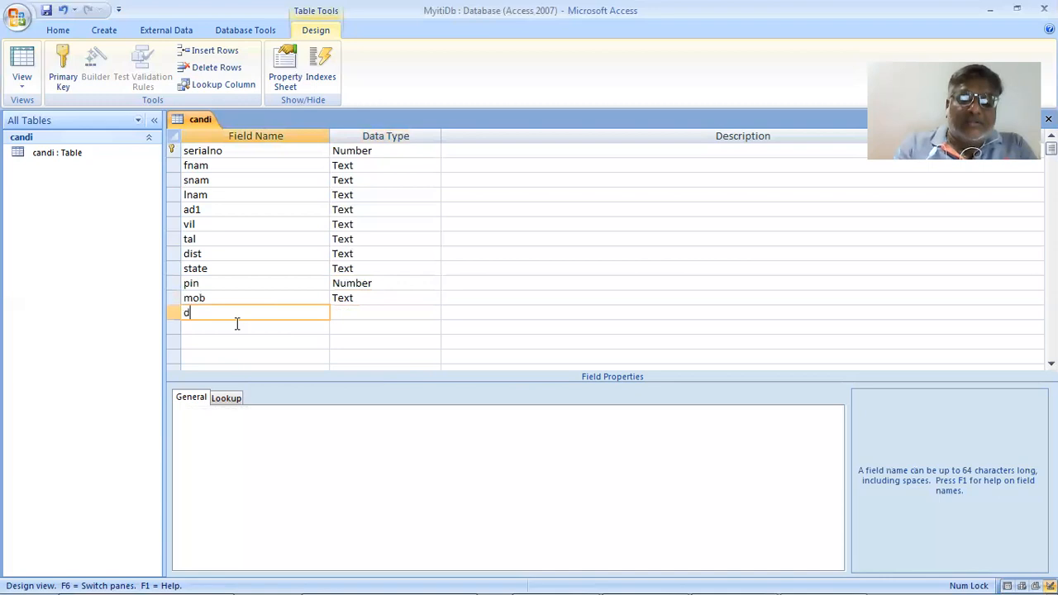
type("ob")
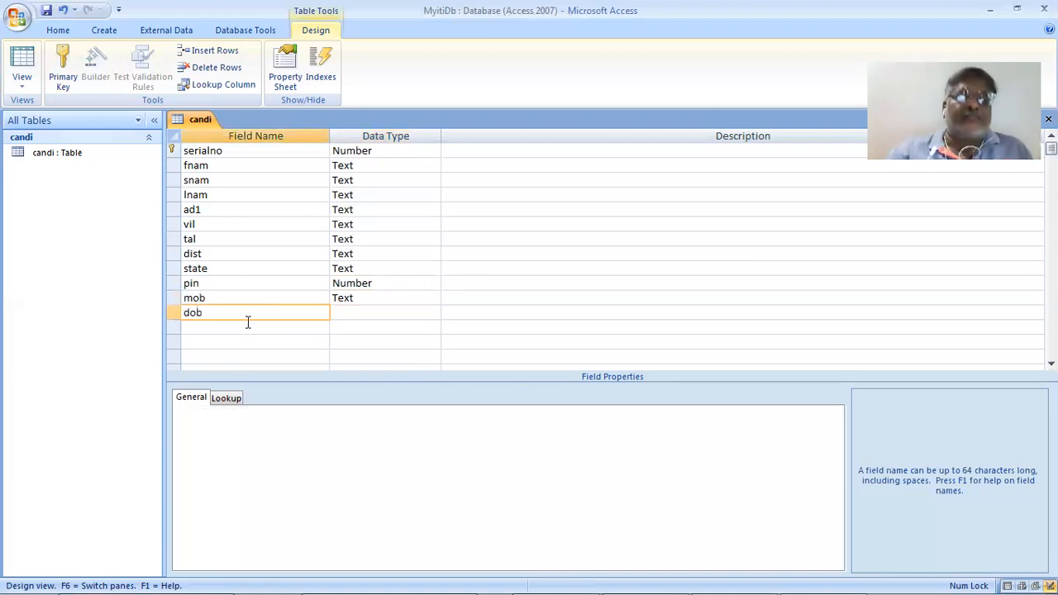
left_click(365, 312)
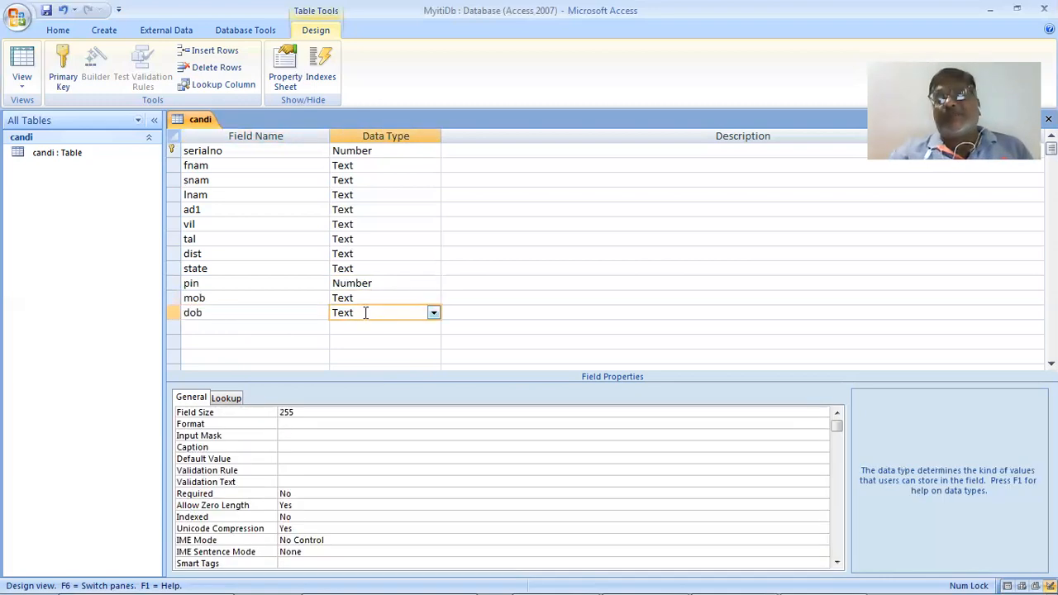
left_click(432, 315)
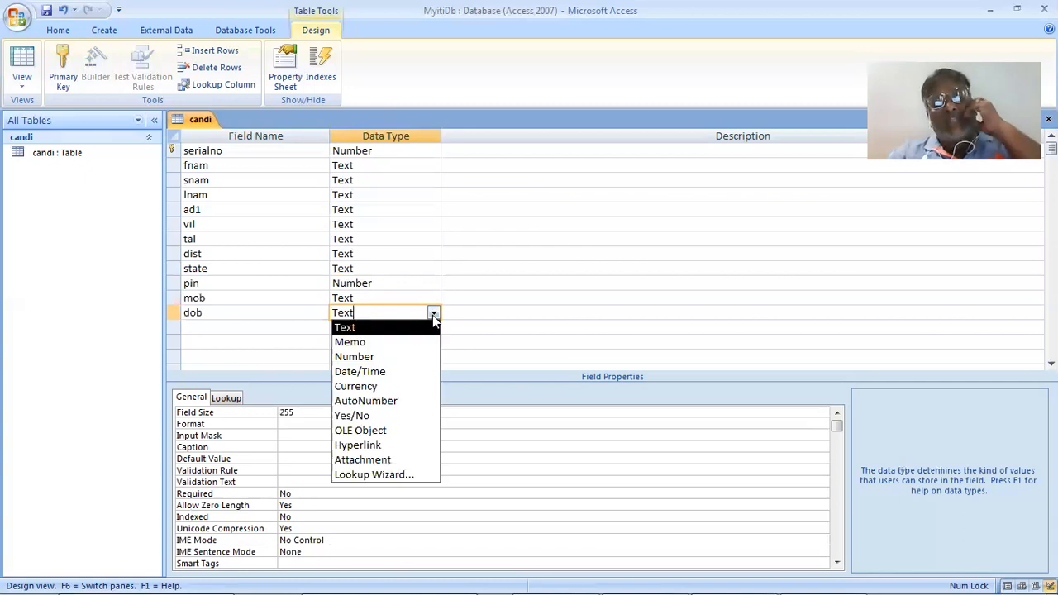
left_click(416, 371)
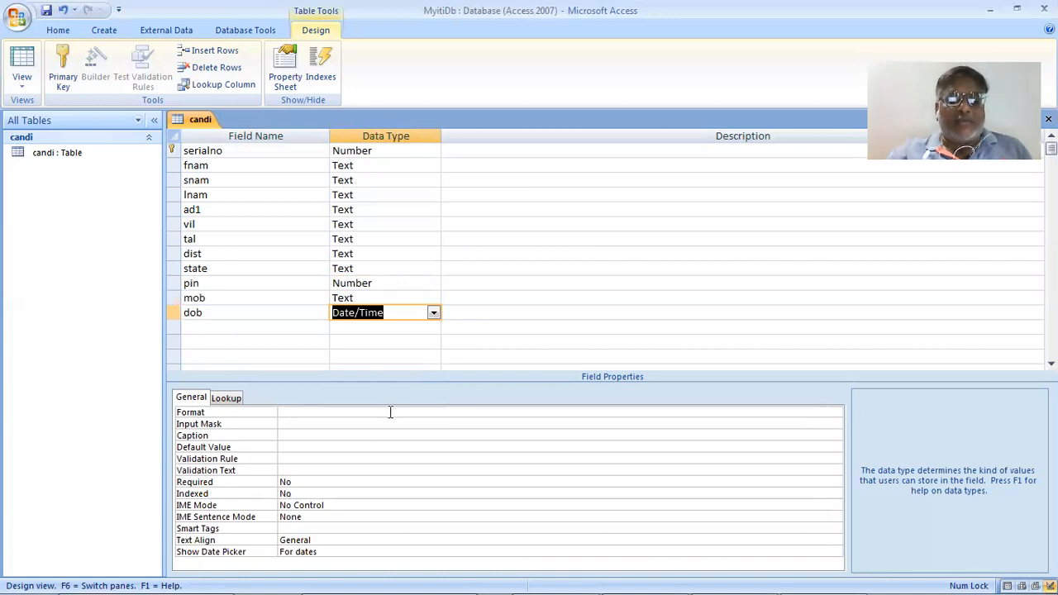
Set the format of the dob field to Medium Date
left_click(805, 411)
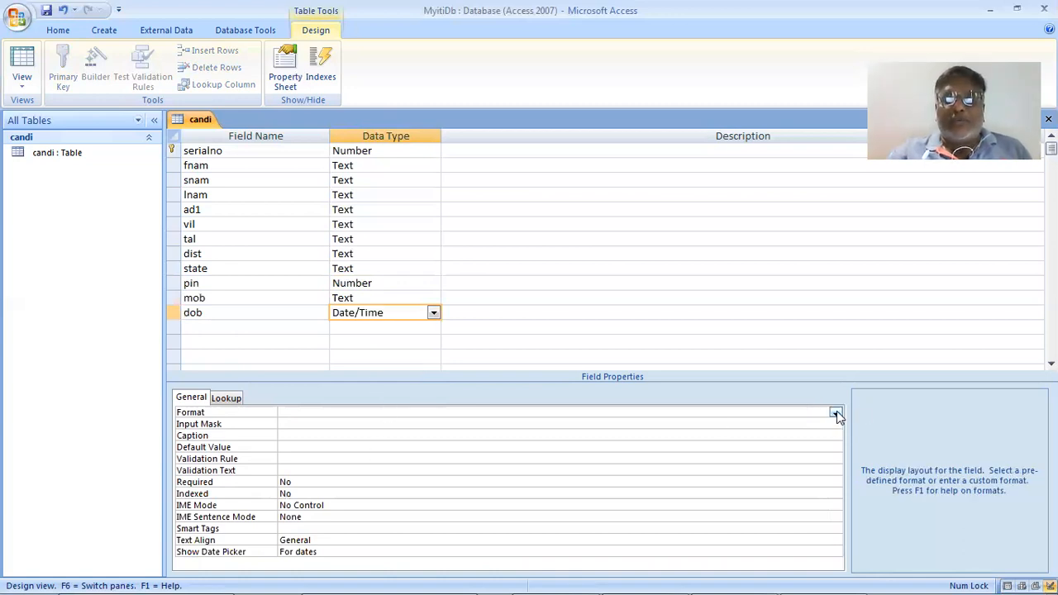
left_click(836, 412)
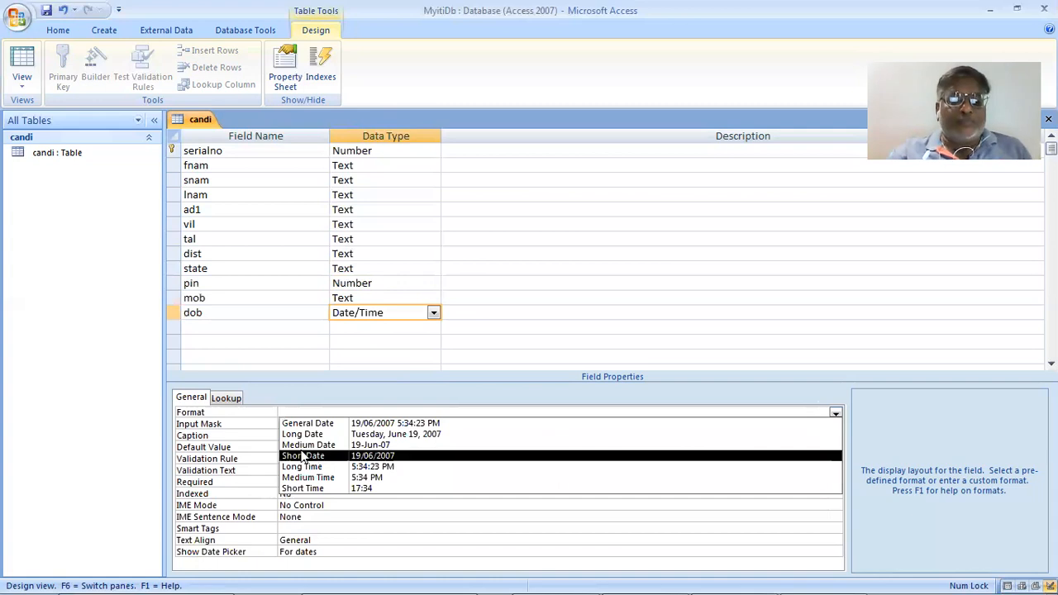
left_click(374, 446)
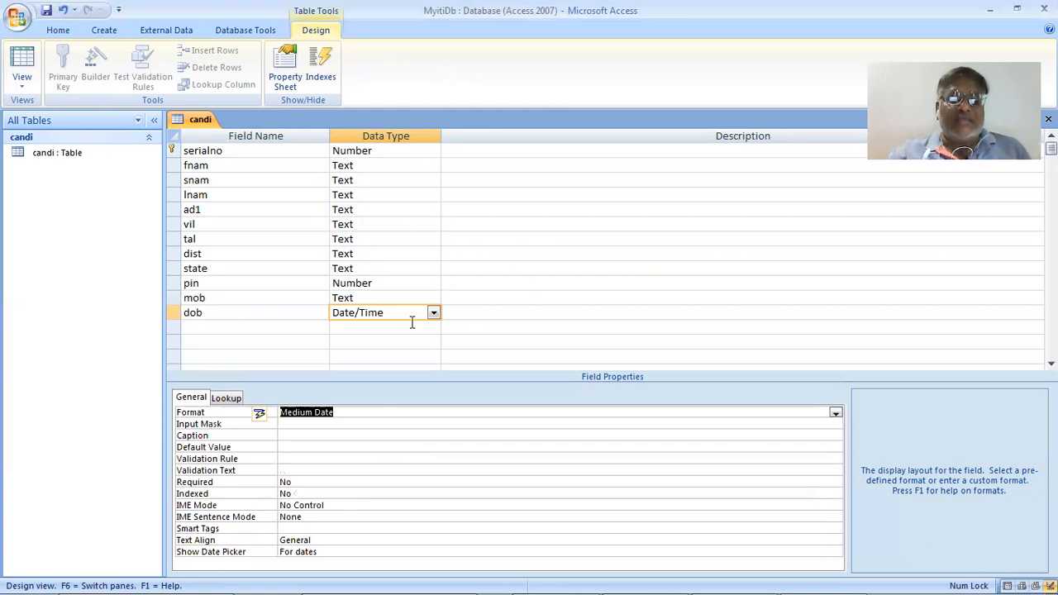
Check page 2 of the notes for the sex code field and add it below dob as gencd with the Number data type
left_click(216, 327)
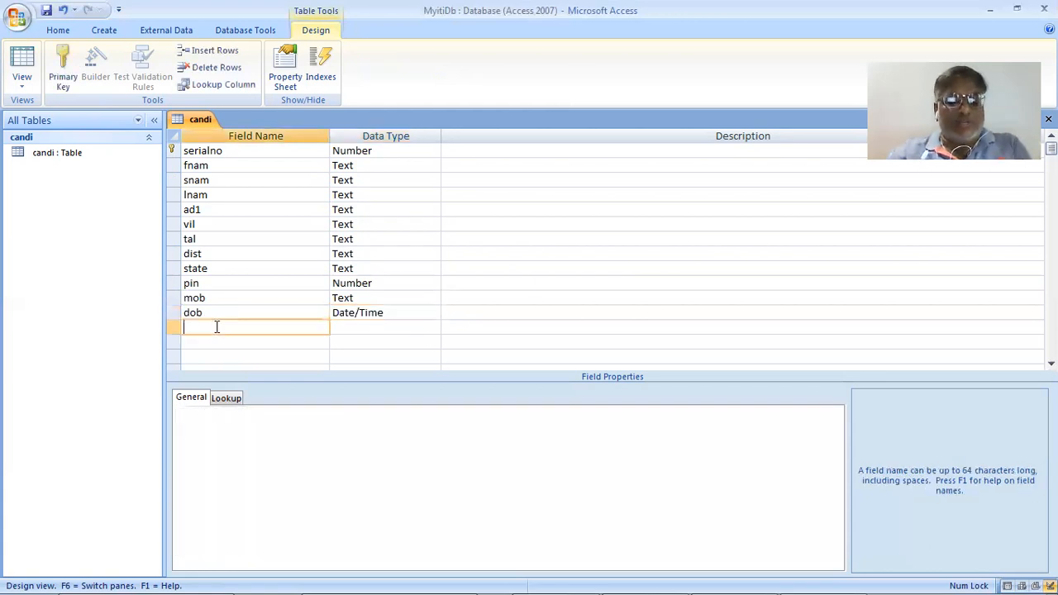
key("alt+Tab")
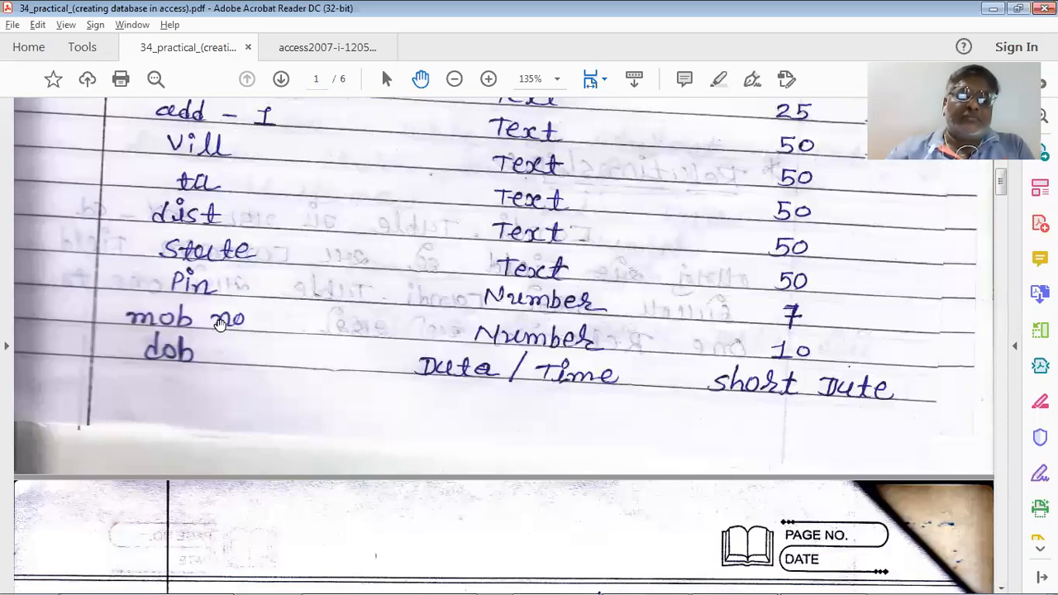
scroll(219, 322, "down", 2)
scroll(220, 323, "down", 5)
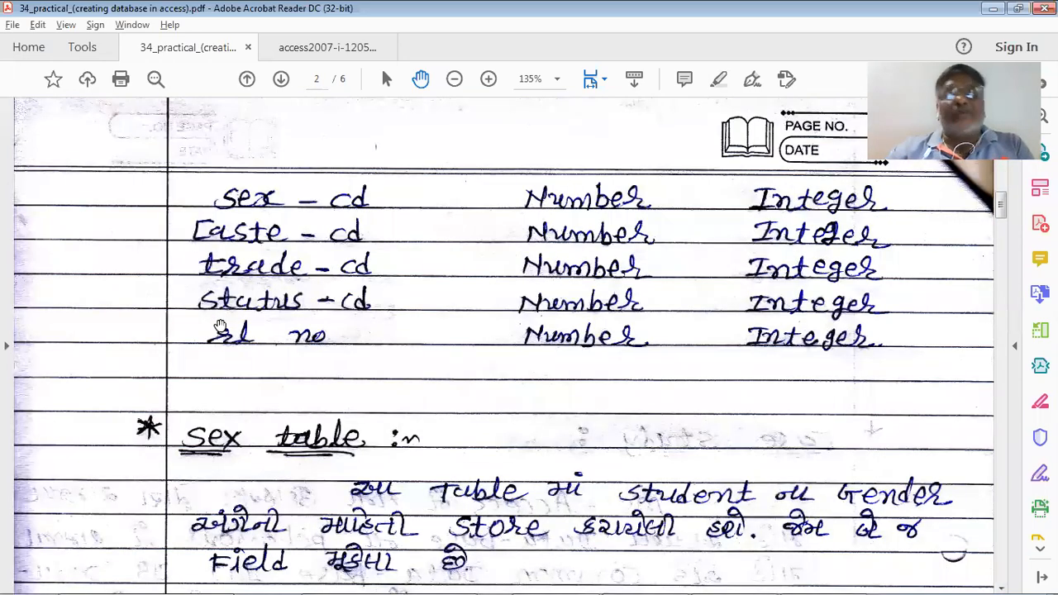
key("alt+Tab")
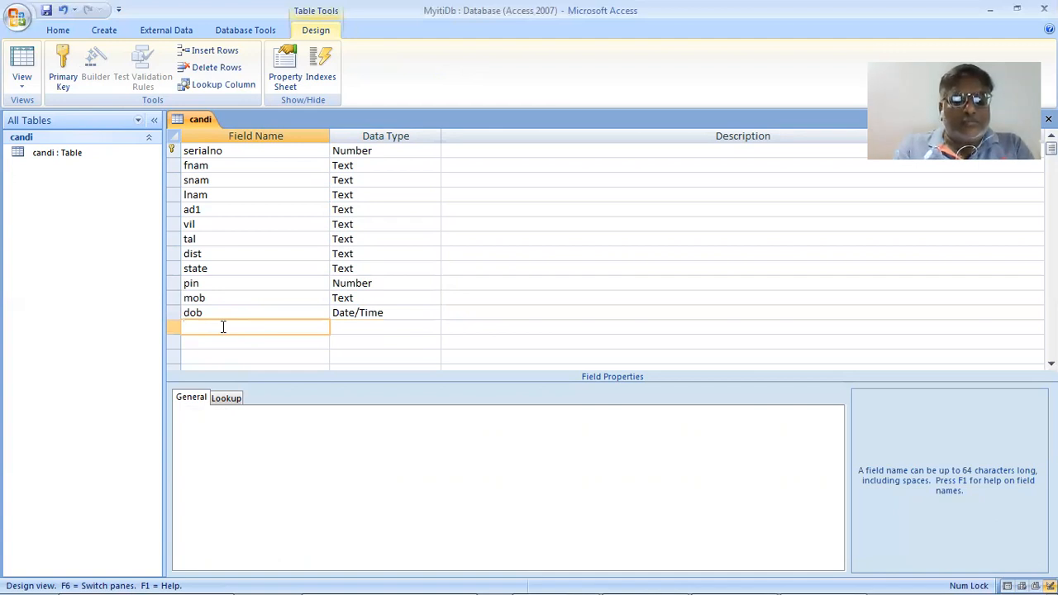
type("gcode")
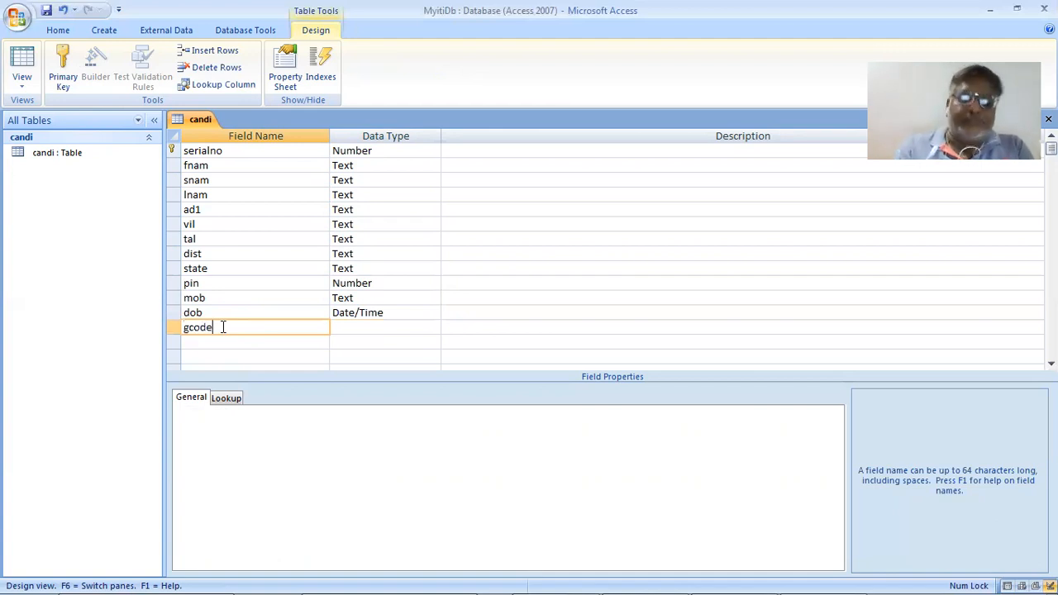
key("BackSpace")
key("BackSpace")
key("BackSpace")
key("BackSpace")
type("en")
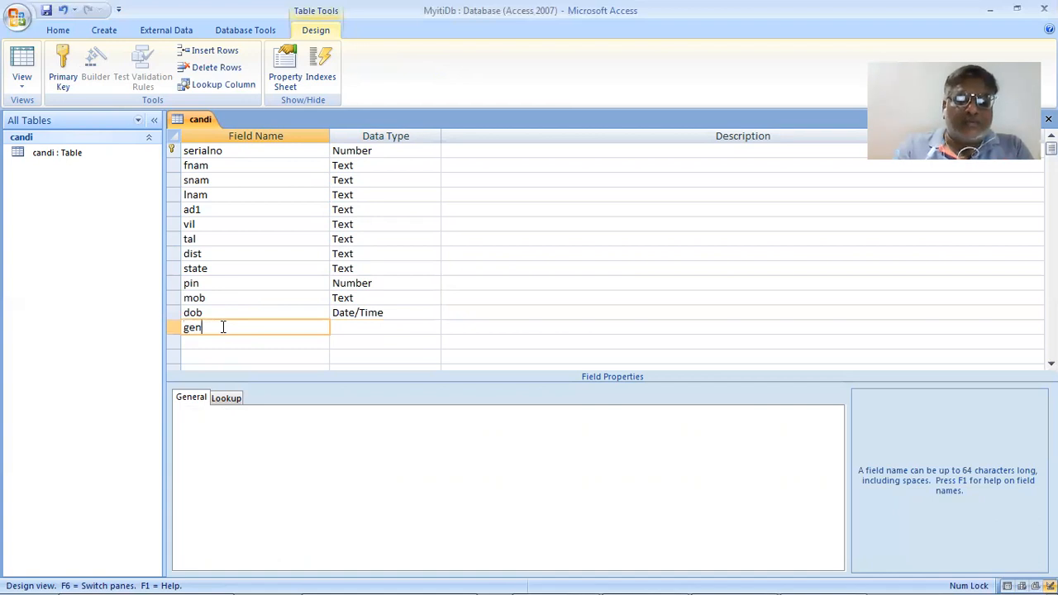
type("cd")
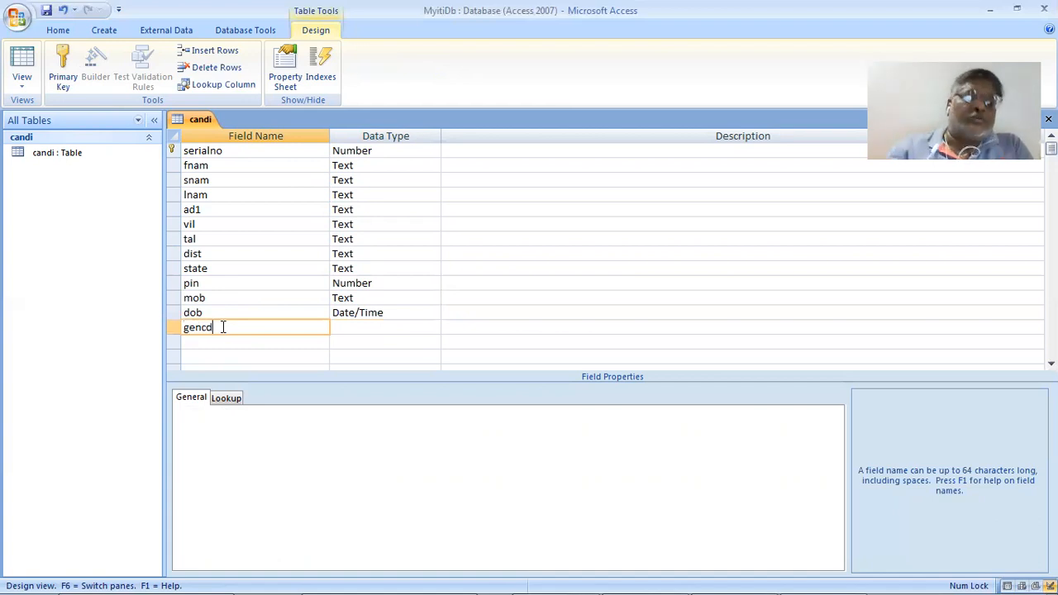
key("Tab")
left_click(432, 328)
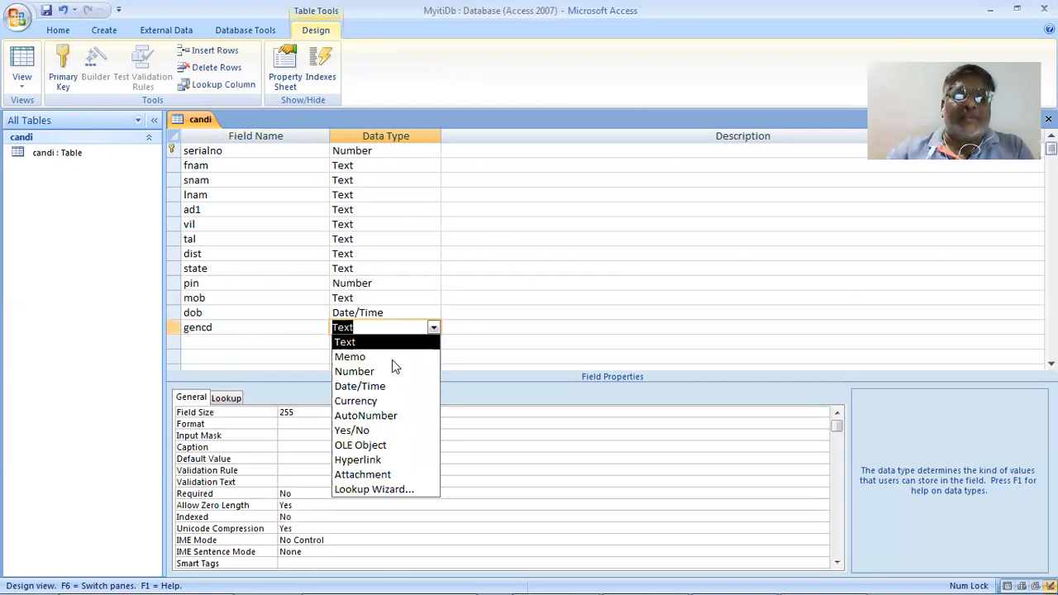
key("Return")
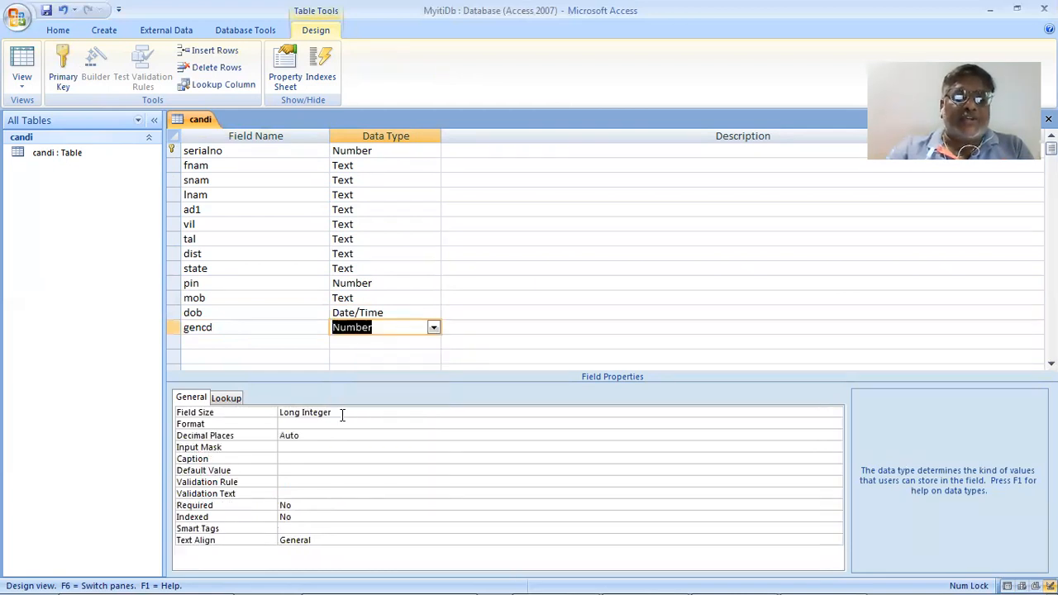
Set the field size of the gencd field to Byte
left_click(829, 419)
left_click(834, 413)
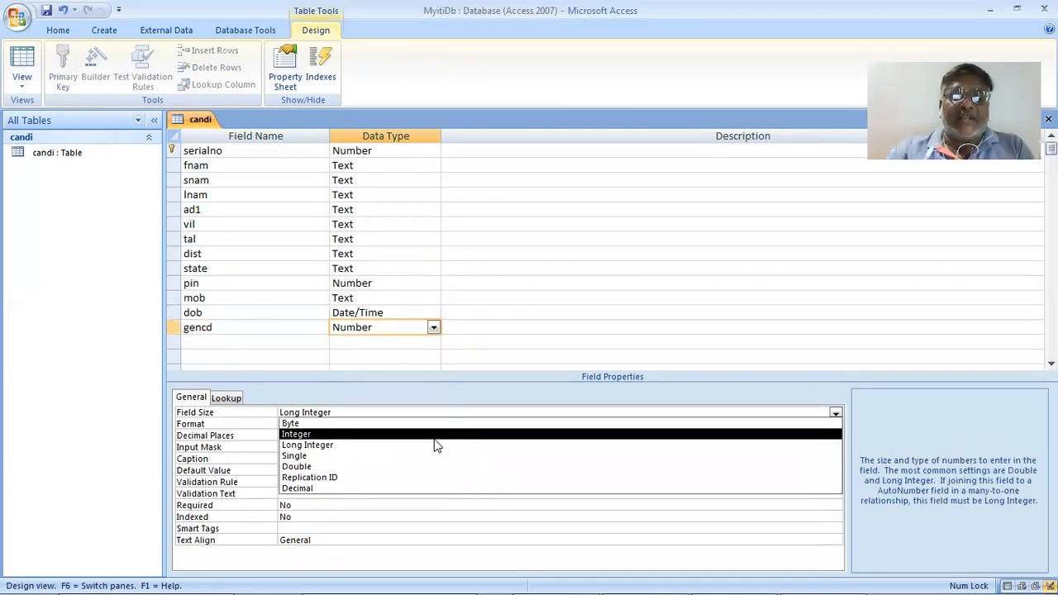
left_click(367, 423)
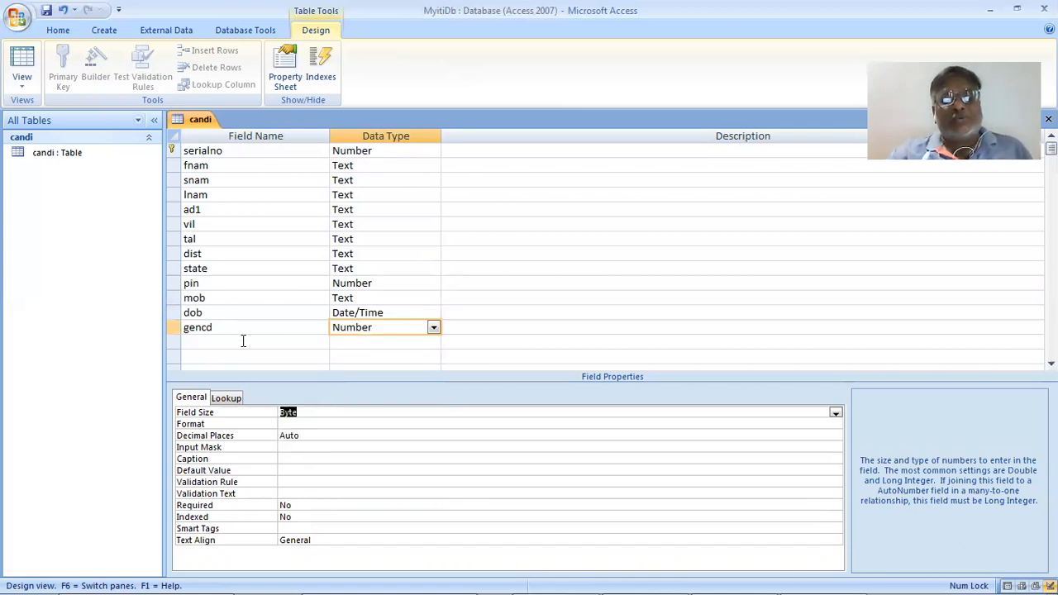
Check the notes for the caste code field and add it below gencd with the field name castcd
left_click(243, 341)
key("alt+Tab")
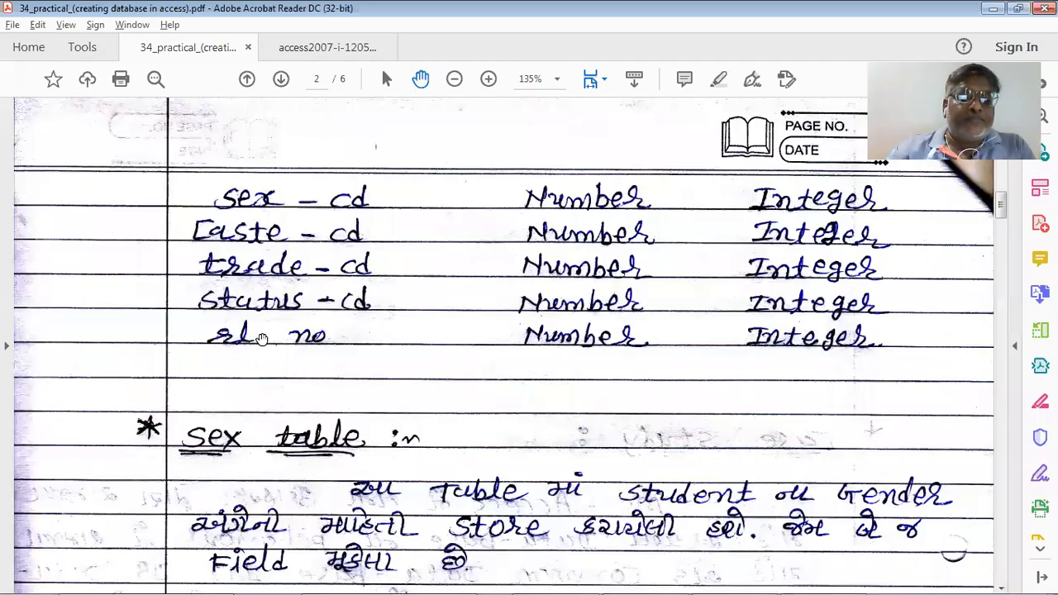
key("alt+Tab")
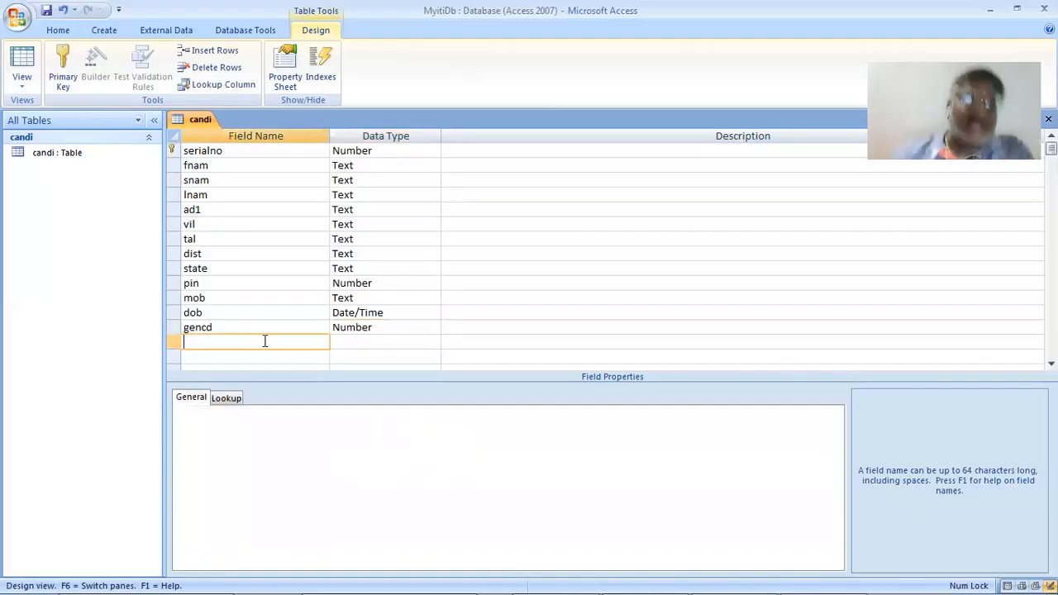
type("cas")
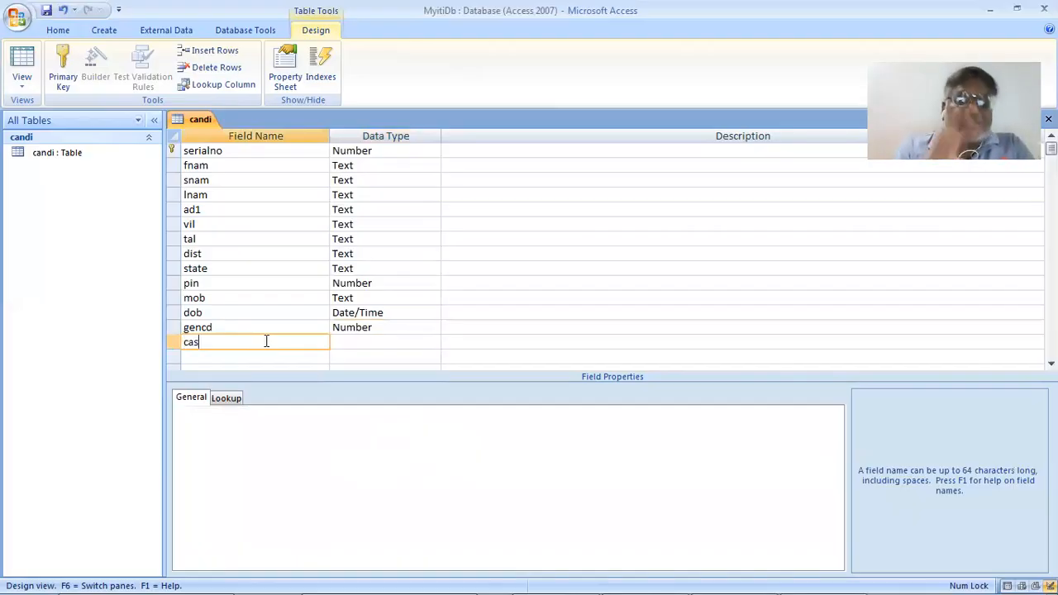
type("tecd")
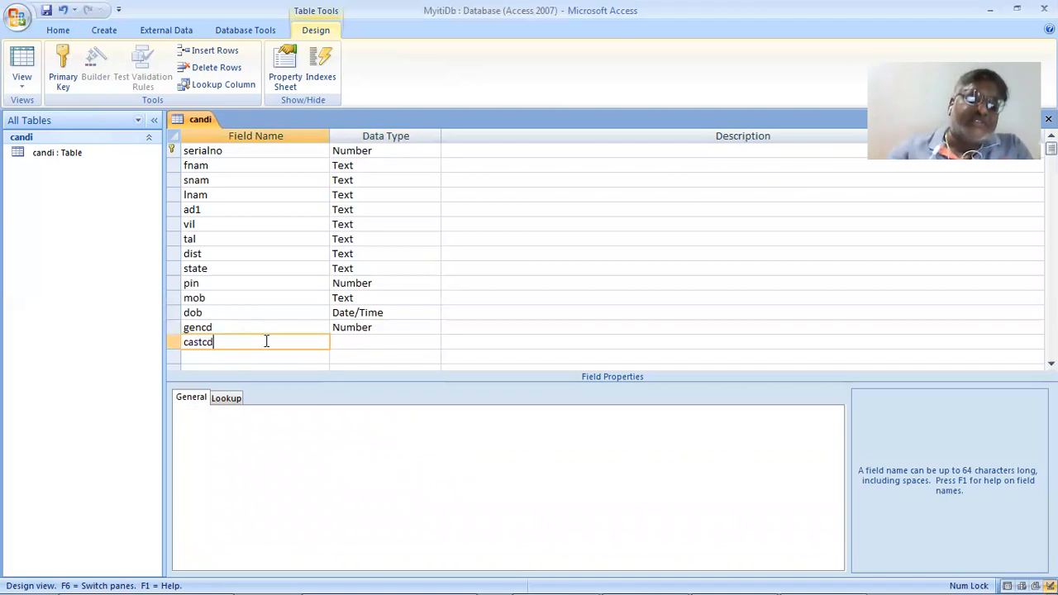
key("alt+Tab")
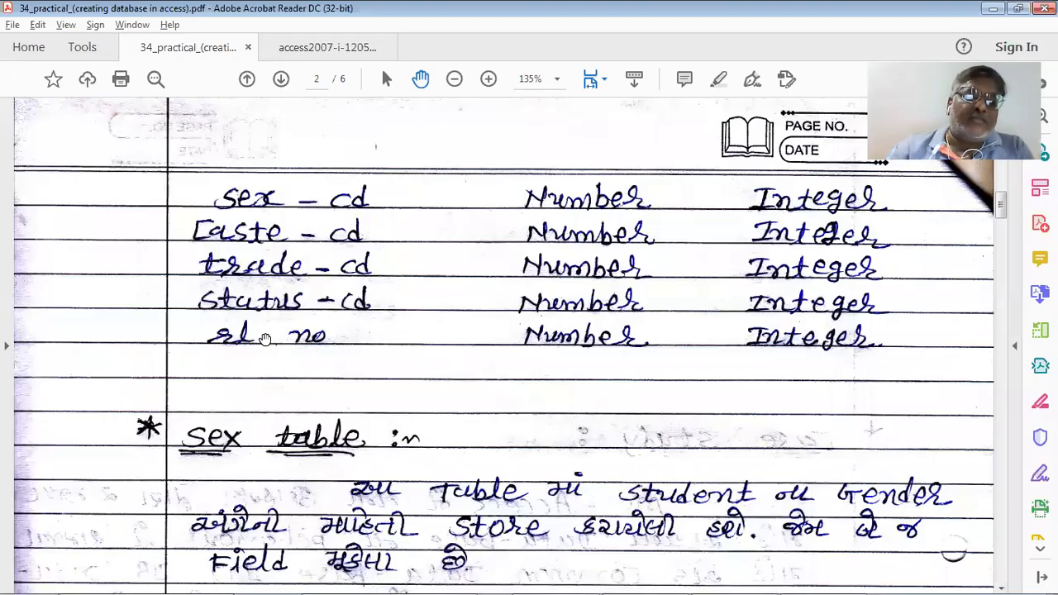
key("alt+Tab")
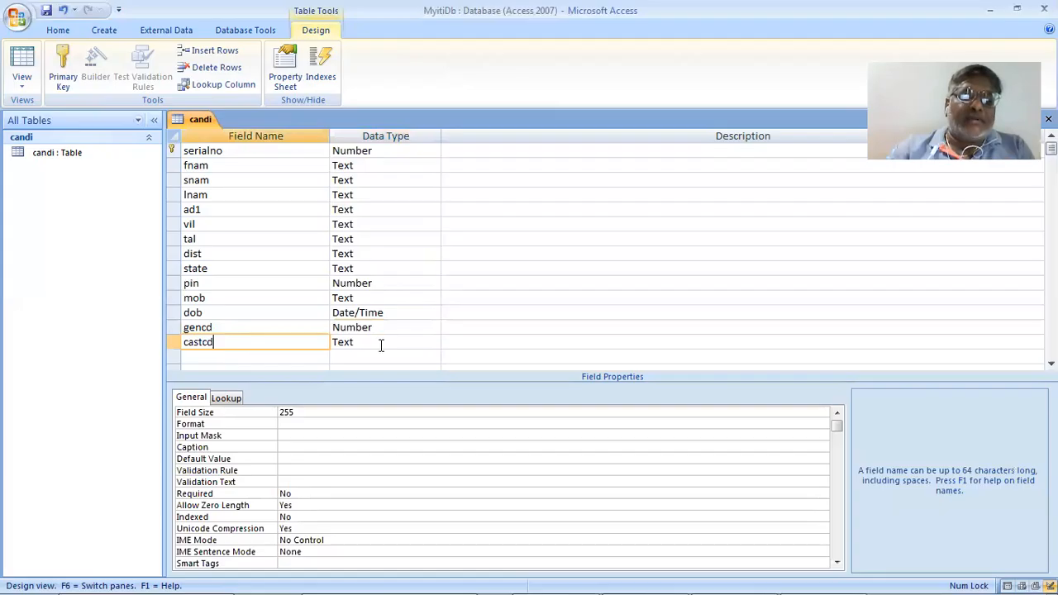
Give the castcd field the Number data type and set its field size to Byte
left_click(430, 343)
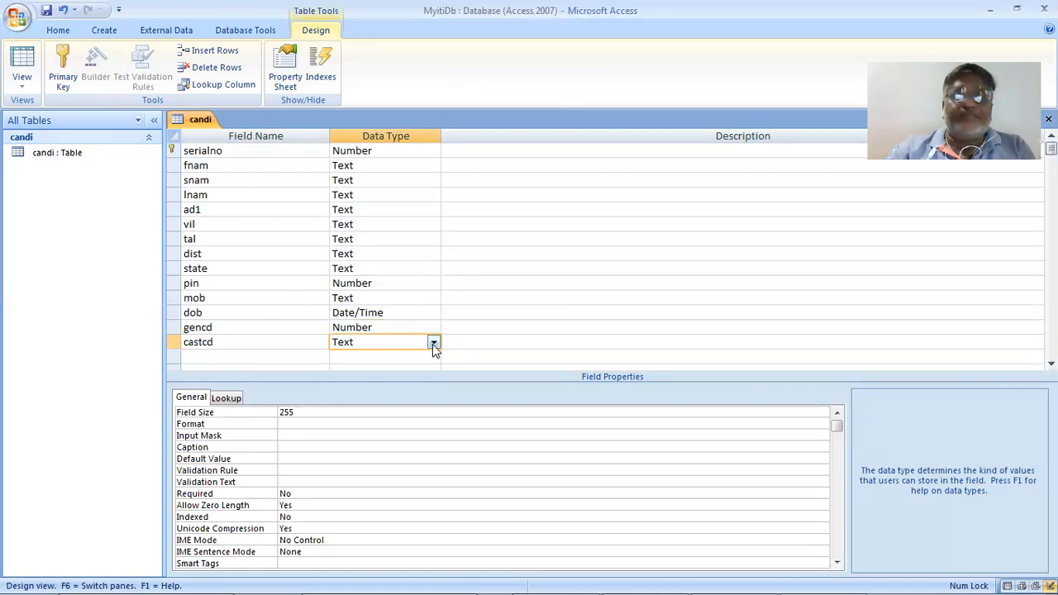
left_click(433, 344)
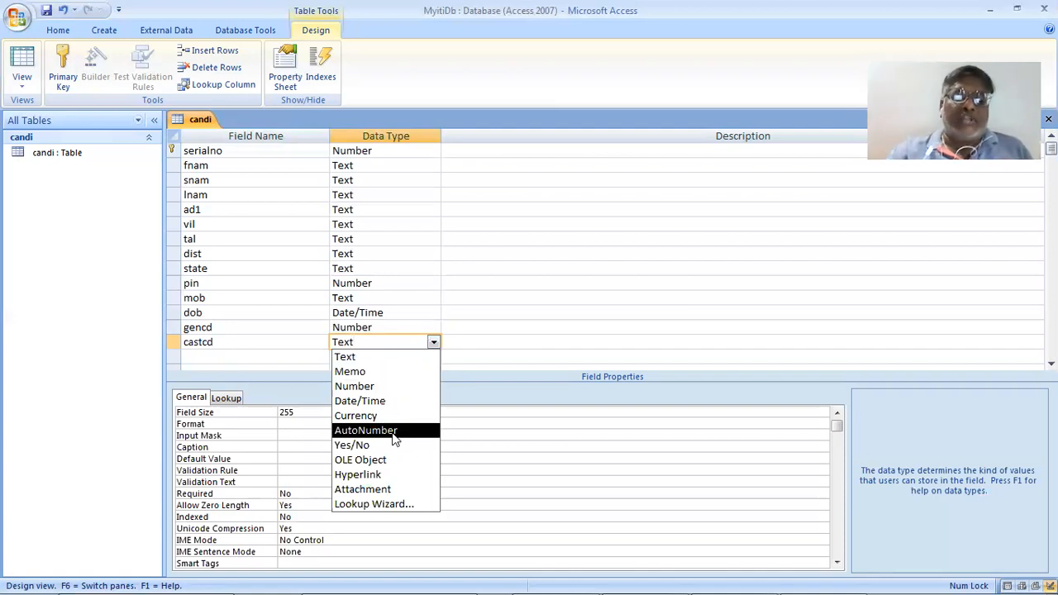
left_click(363, 357)
left_click(433, 342)
left_click(393, 385)
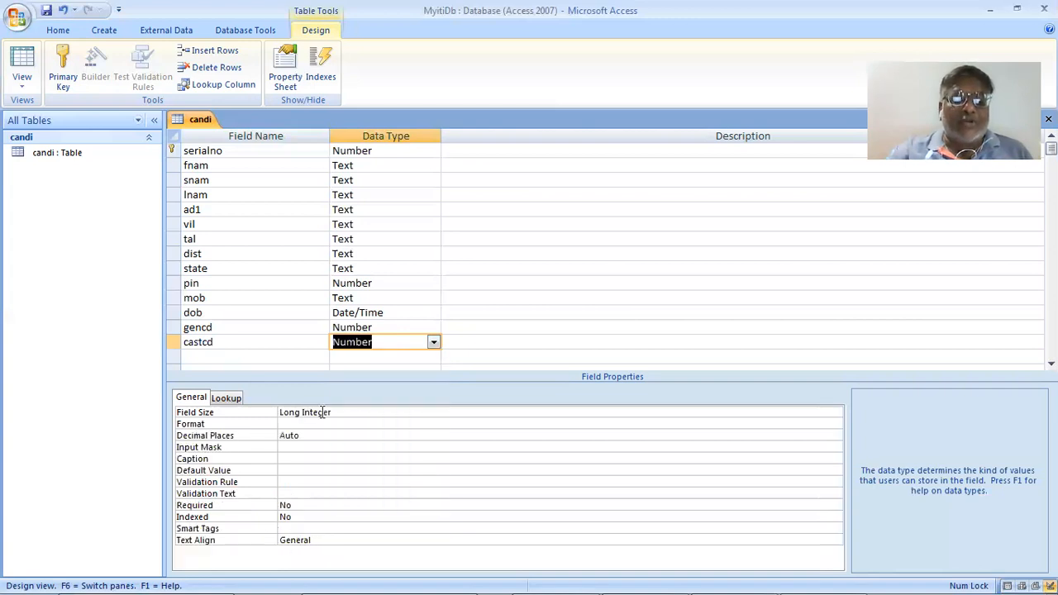
left_click(324, 412)
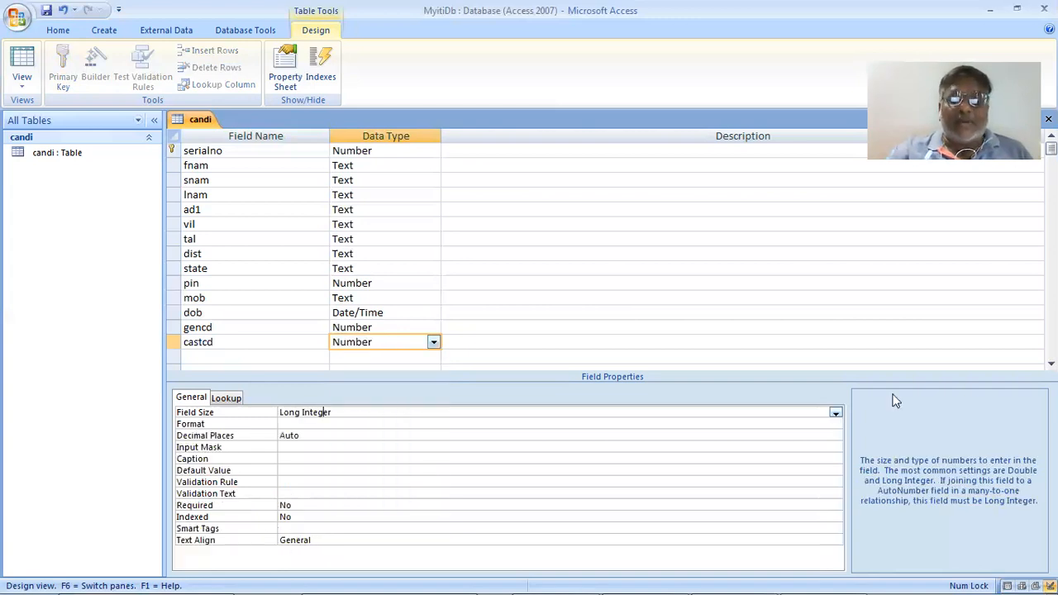
left_click(835, 413)
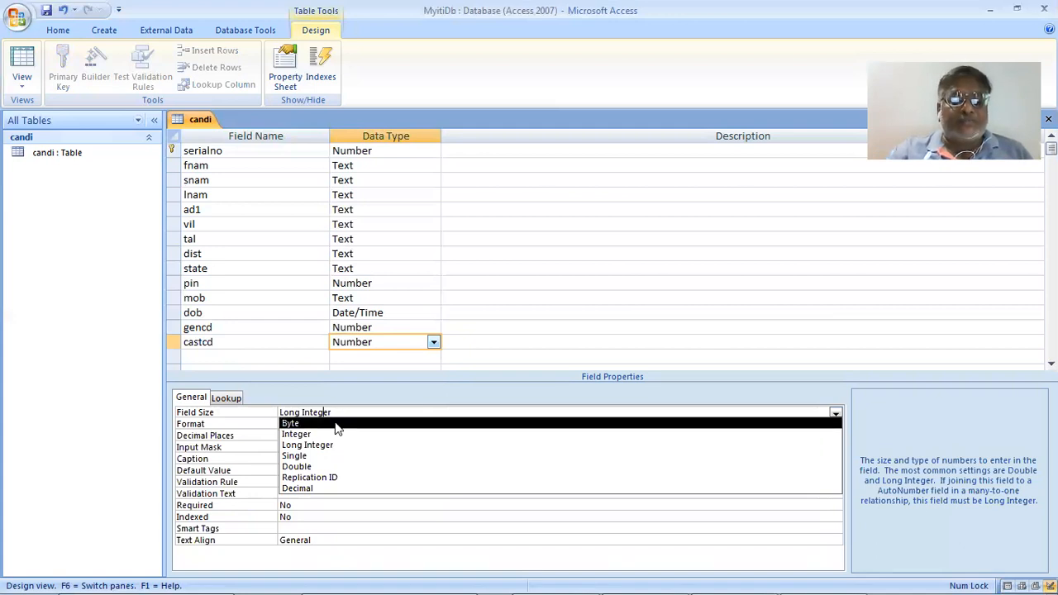
key("Return")
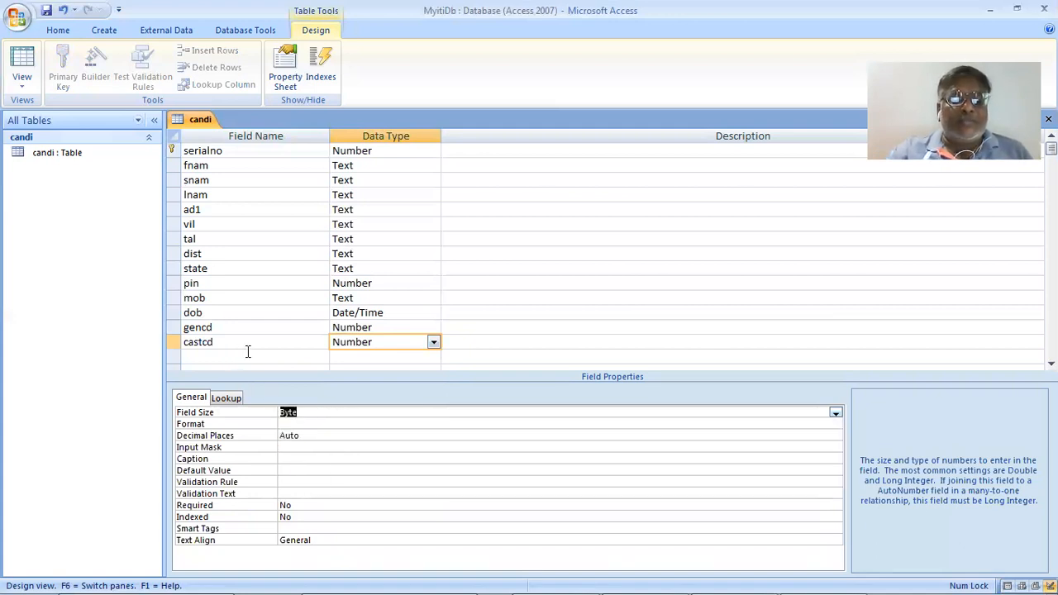
Check the notes for the trade code field and add it below castcd as trdcd, a Number field with Integer field size
left_click(247, 356)
key("alt+Tab")
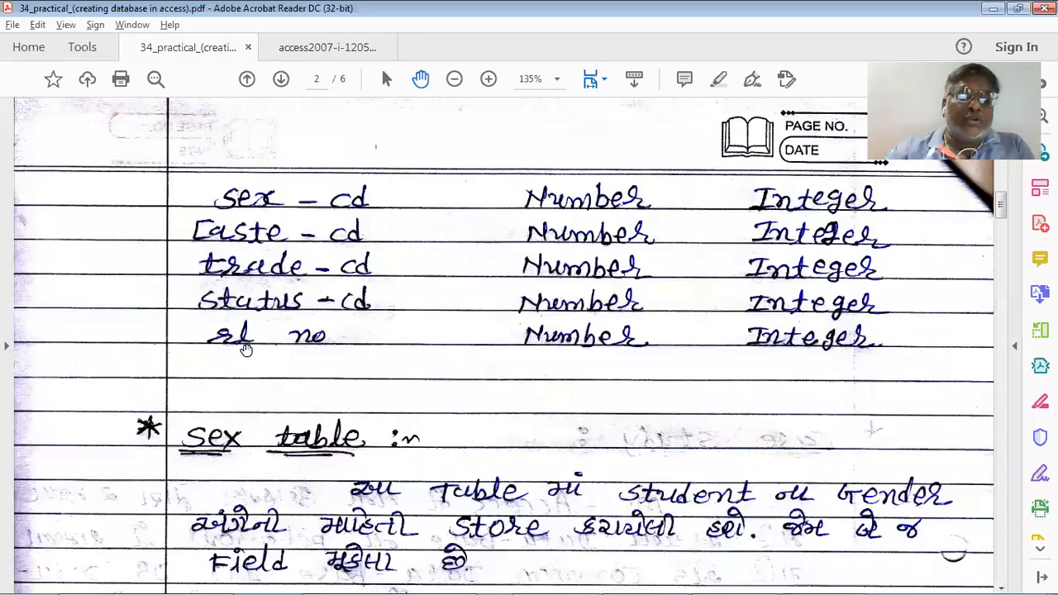
key("alt+Tab")
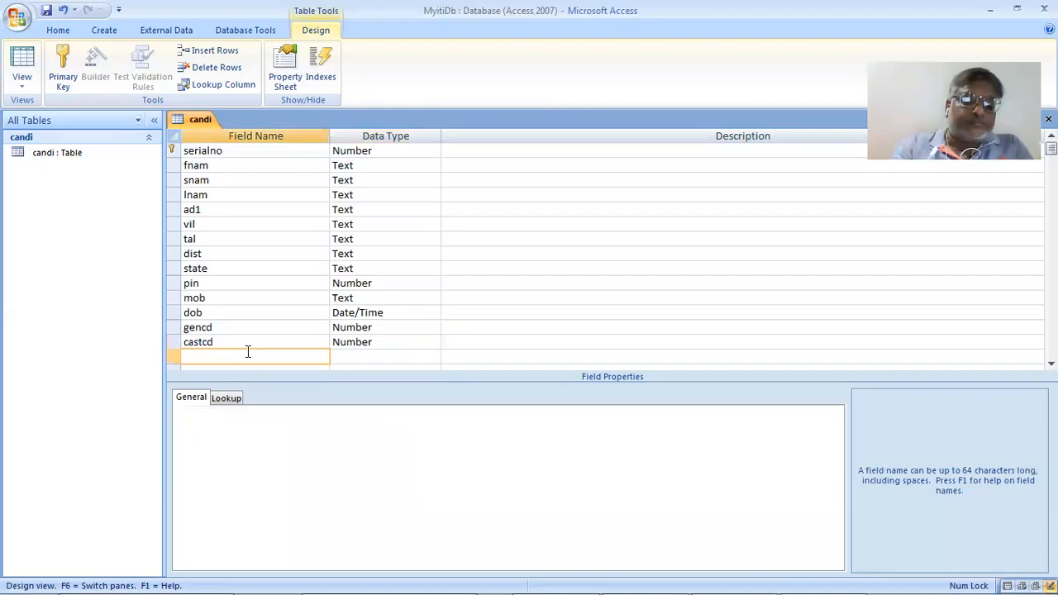
type("trdcd")
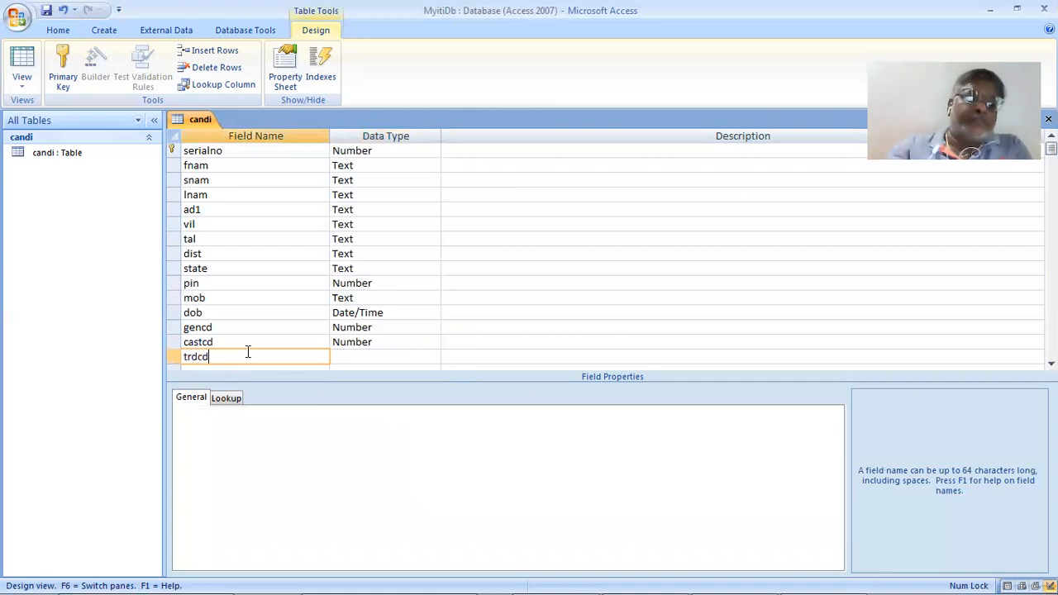
key("Tab")
left_click(433, 357)
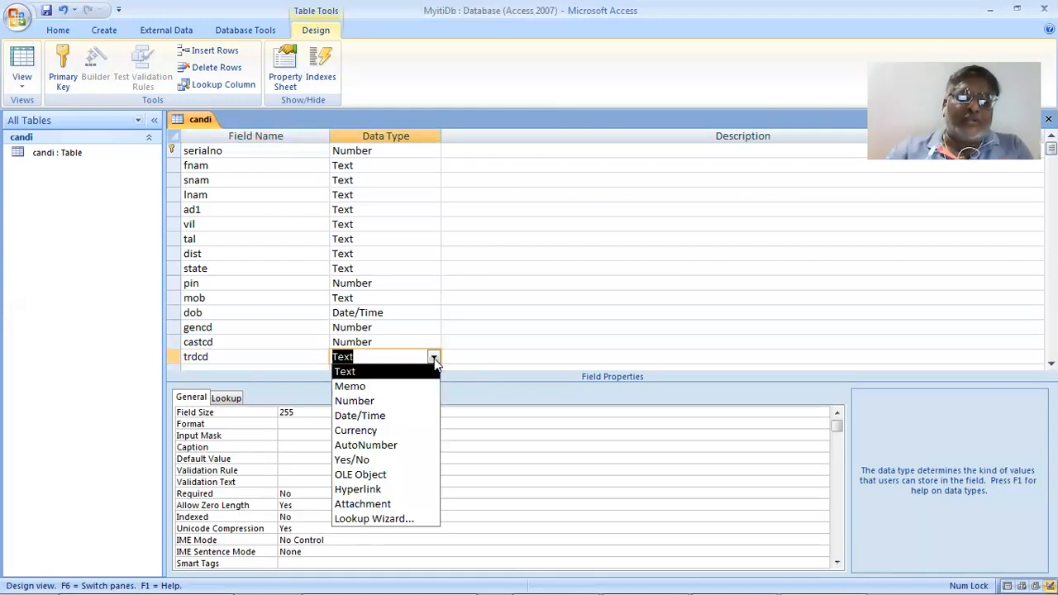
left_click(413, 402)
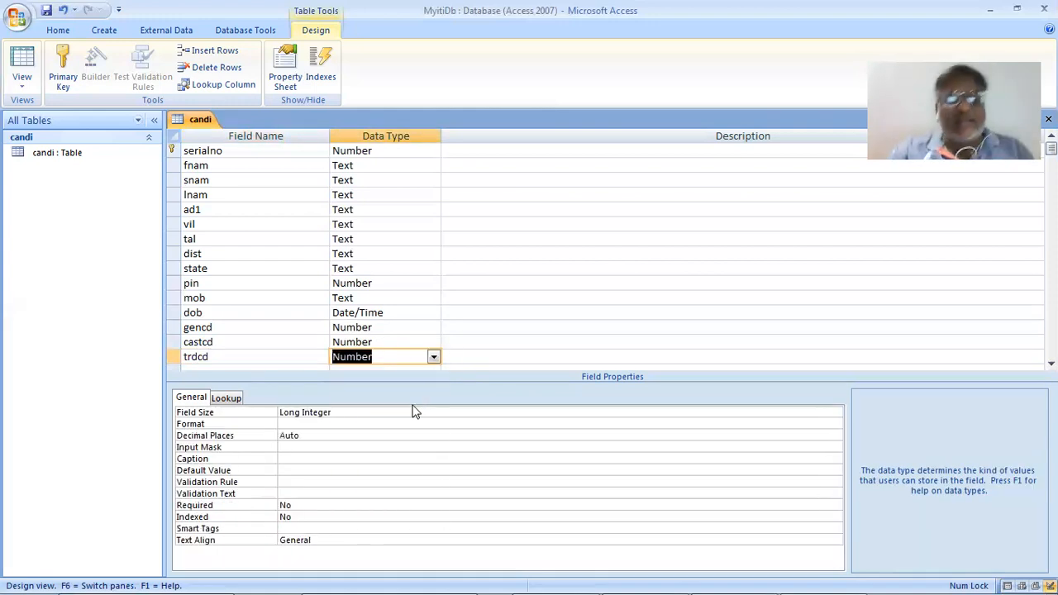
left_click(834, 414)
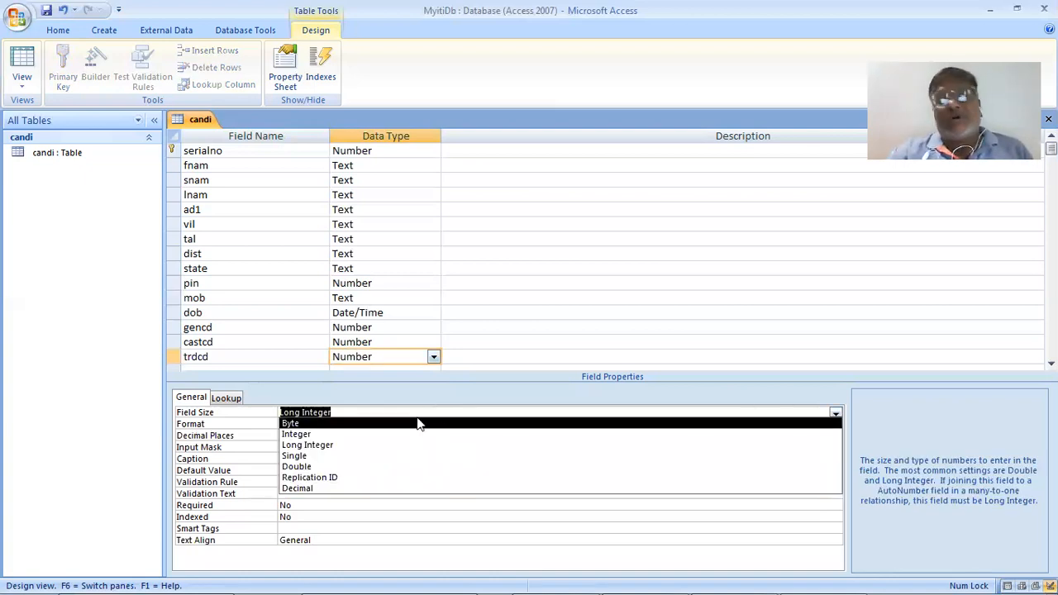
left_click(418, 433)
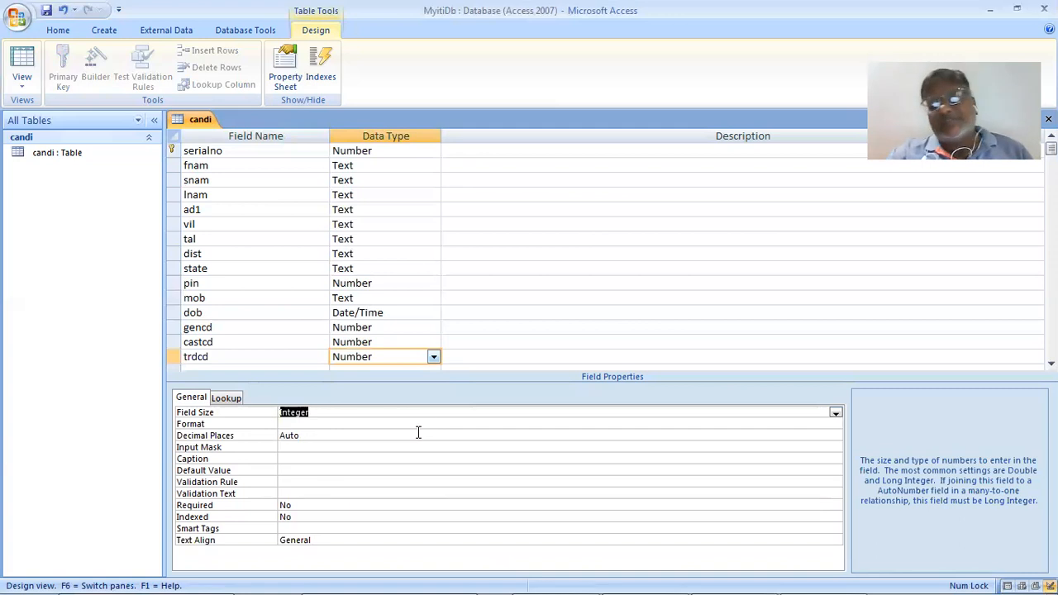
Check the notes for the status code field and add it below trdcd with the field name statuscd
left_click(533, 289)
scroll(532, 288, "down", 1)
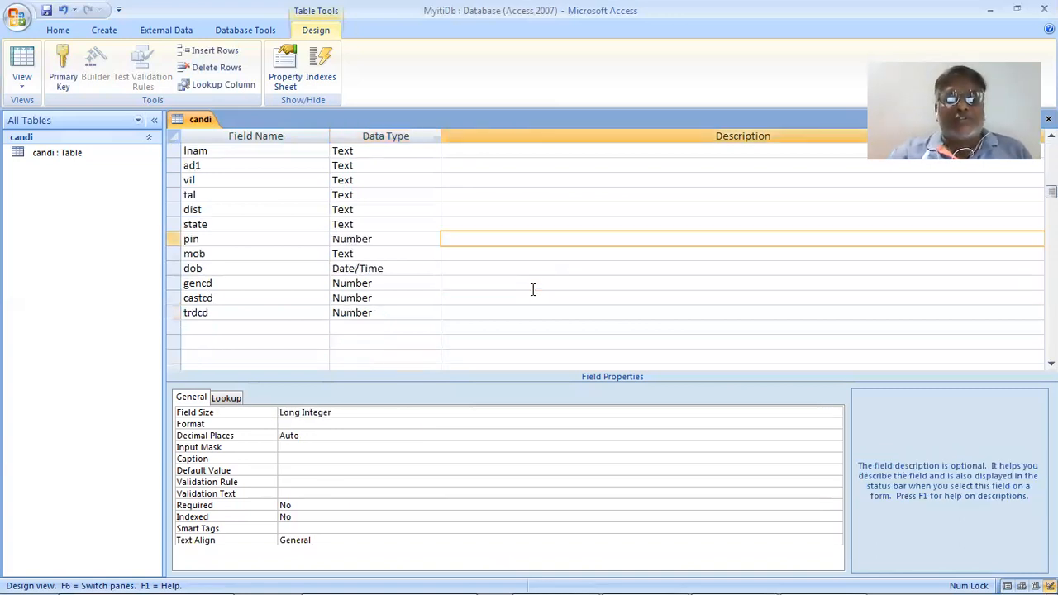
scroll(532, 289, "down", 2)
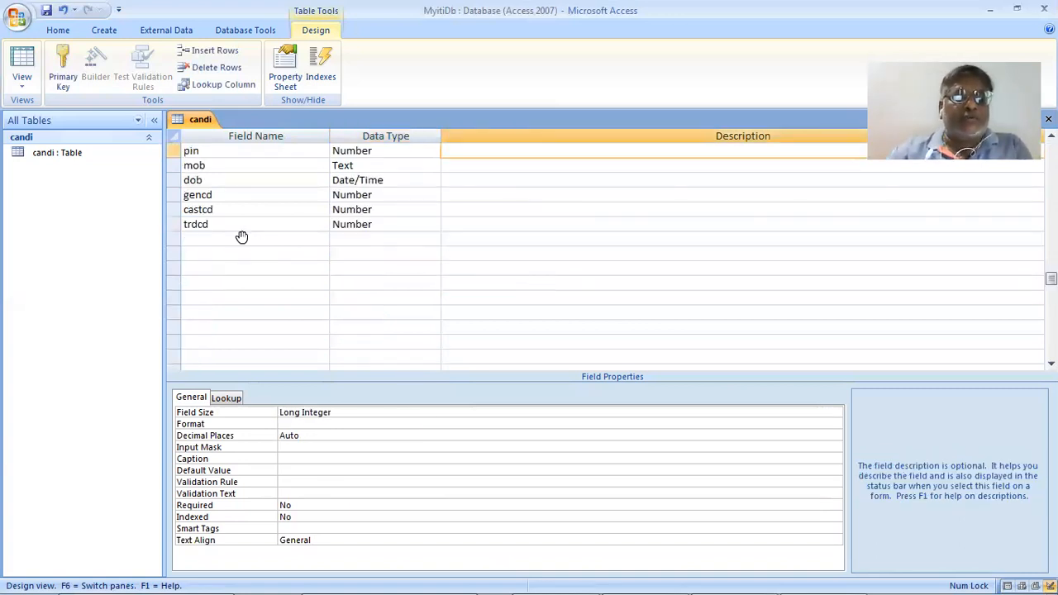
key("alt+Tab")
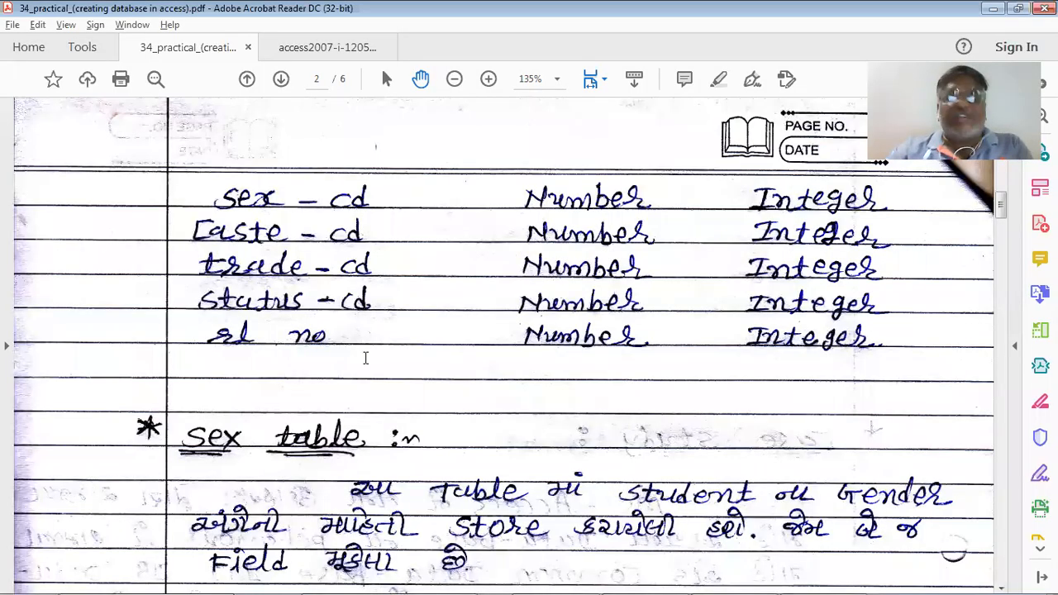
key("alt+Tab")
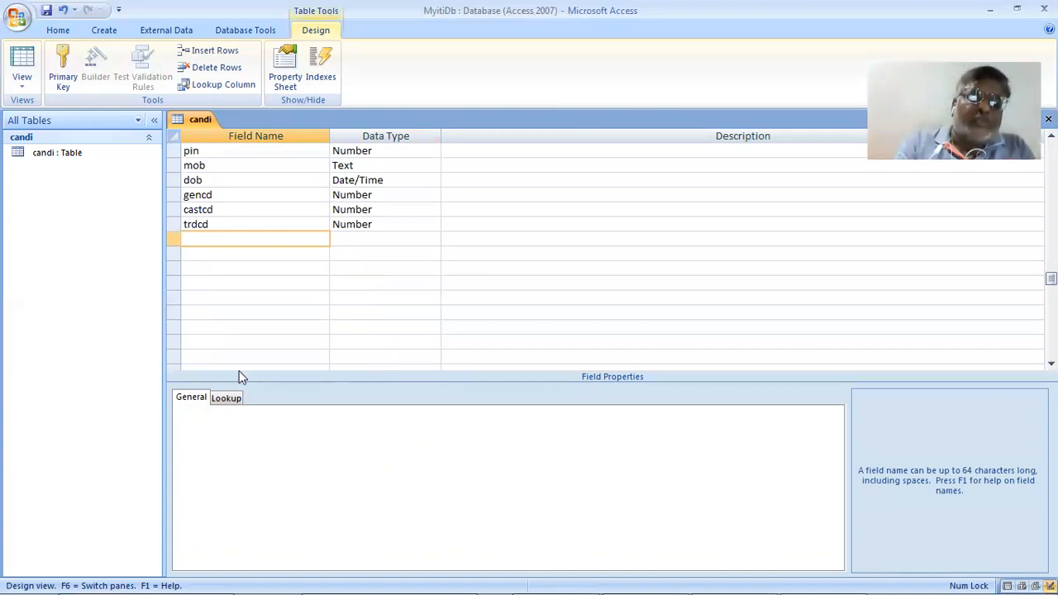
key("alt+Tab")
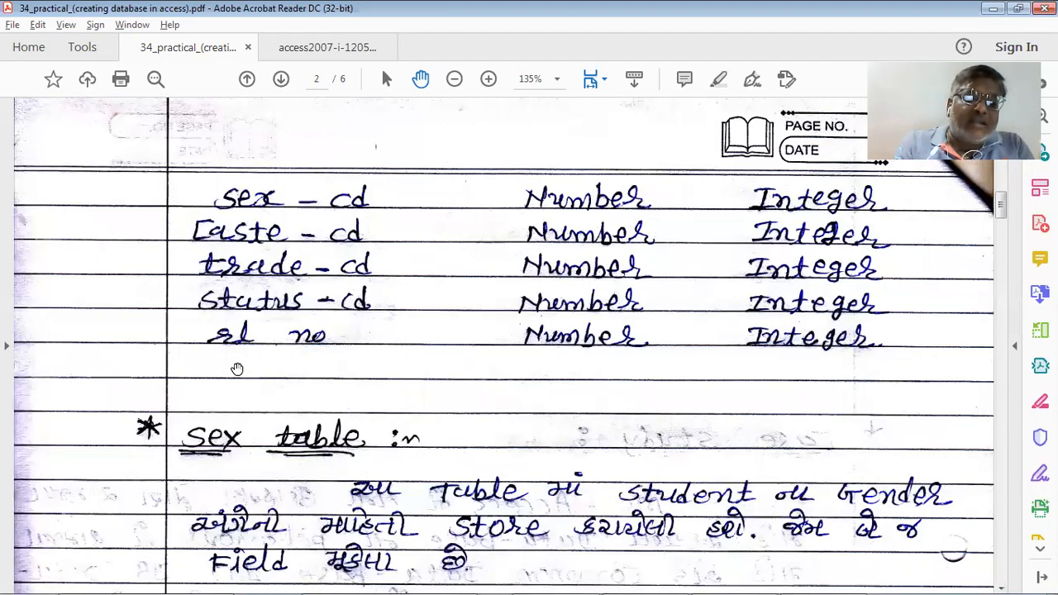
key("alt+Tab")
type("s")
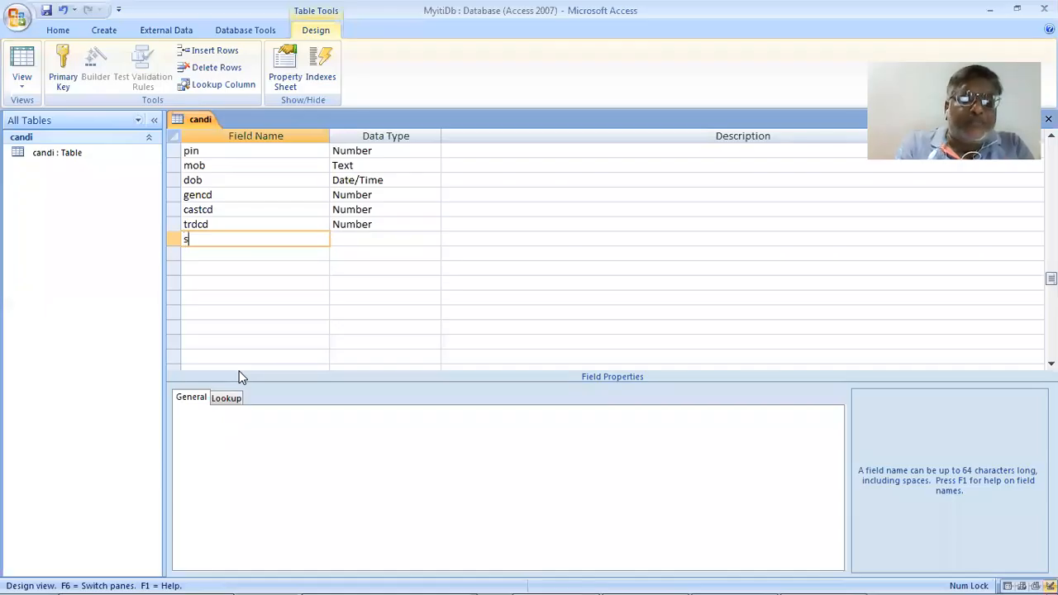
type("tat")
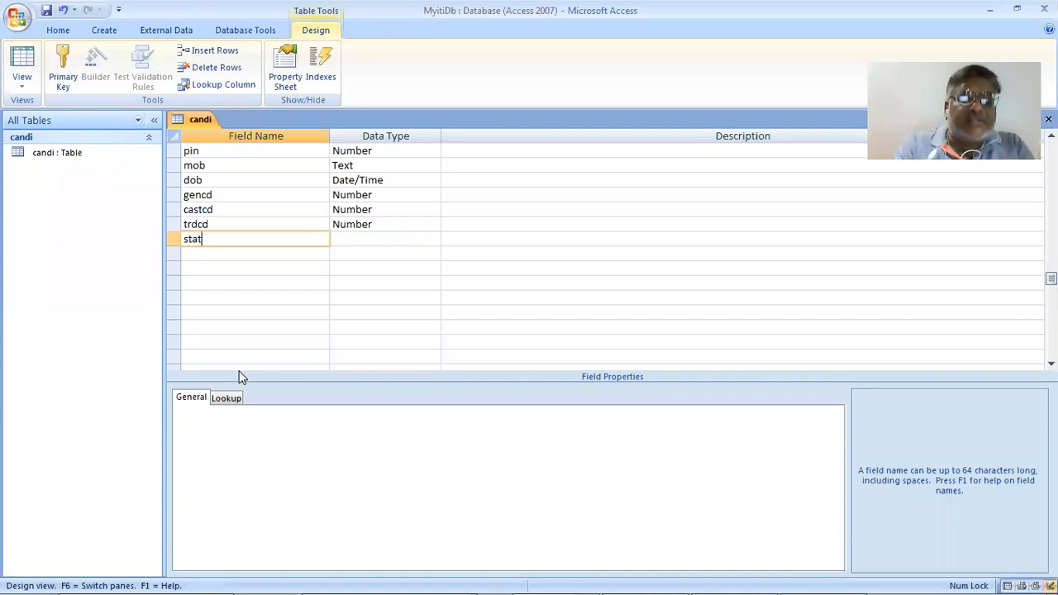
type("uscd")
key("Tab")
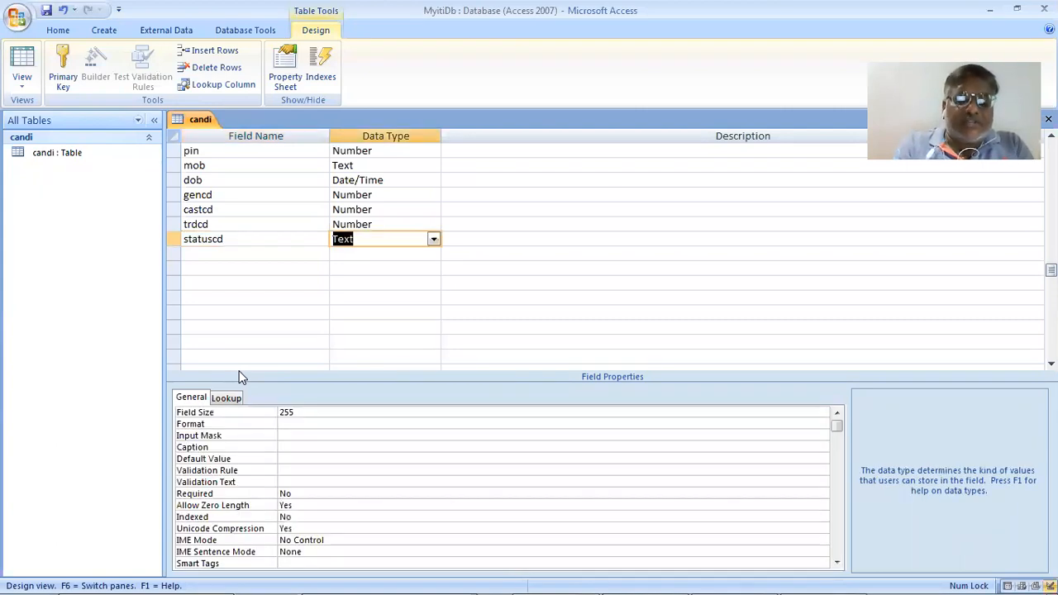
Give the statuscd field the Number data type and set its field size to Byte
left_click(434, 238)
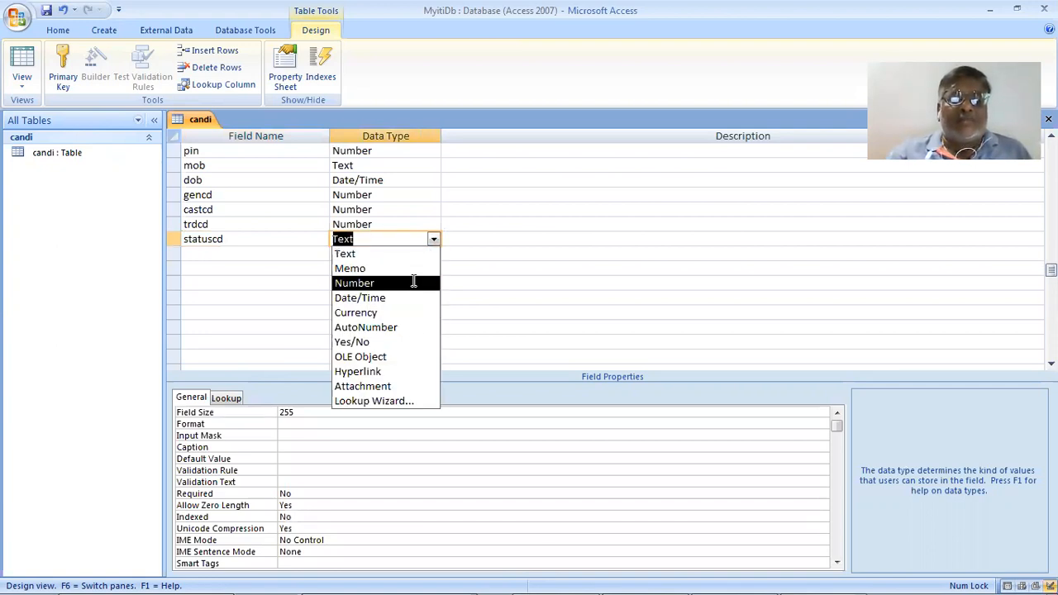
key("Return")
left_click(802, 411)
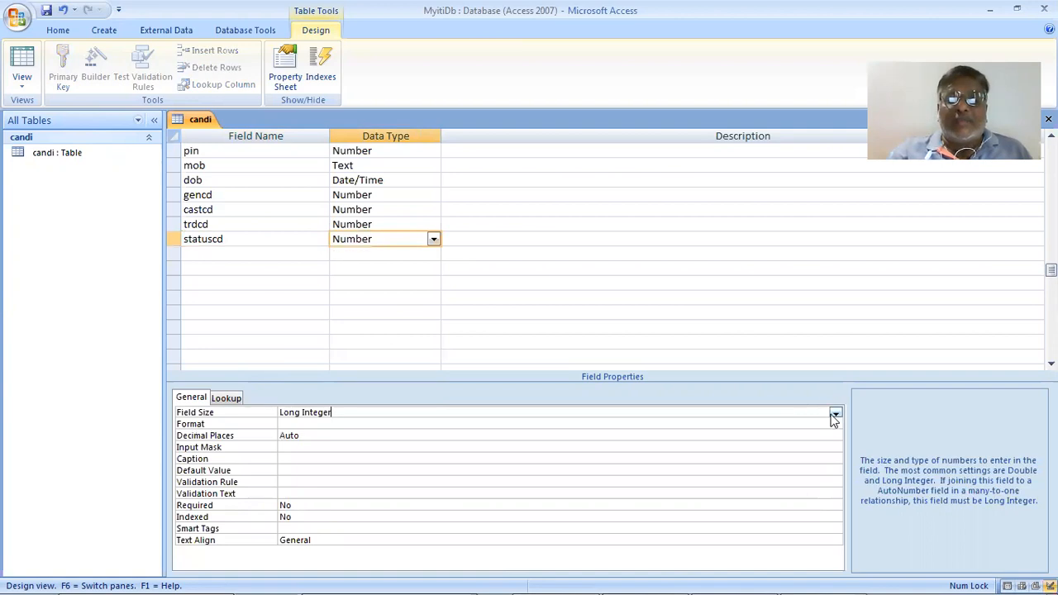
left_click(595, 411)
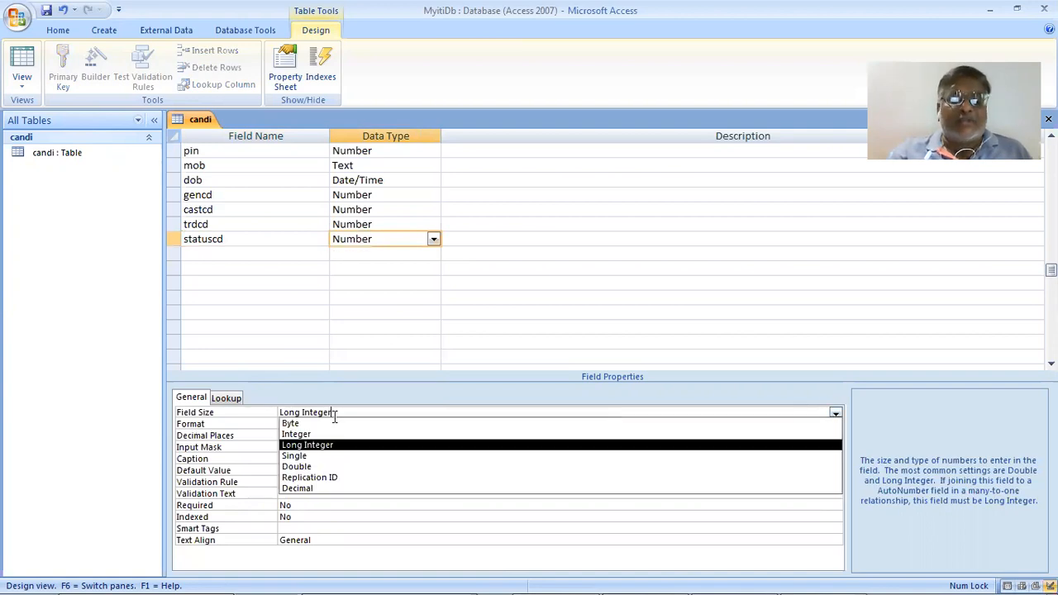
left_click(290, 423)
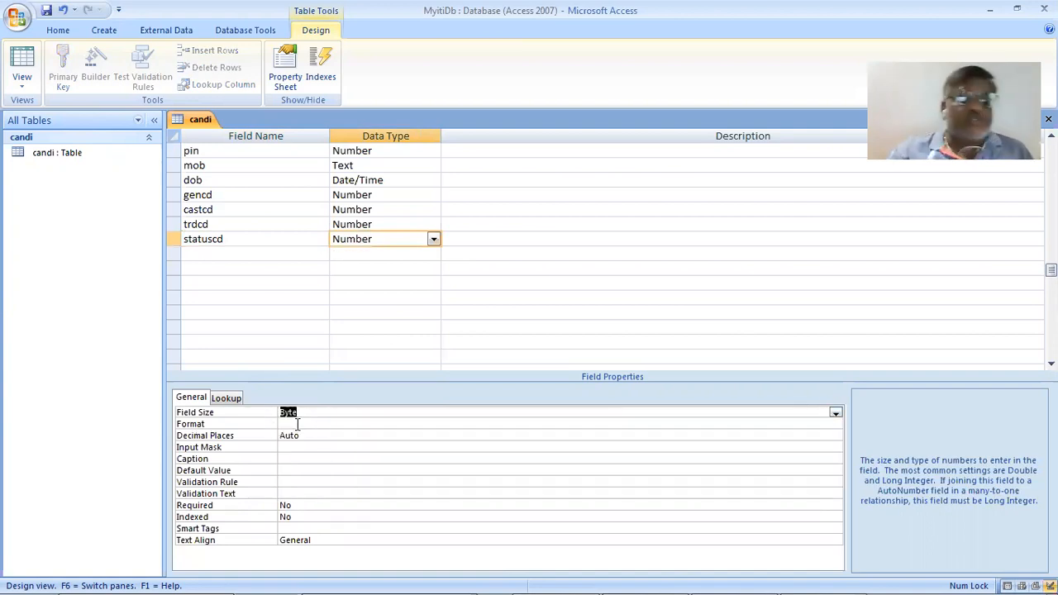
Check the notes for the rl no field and enter rl as the start of its field name below statuscd
left_click(252, 260)
key("alt+Tab")
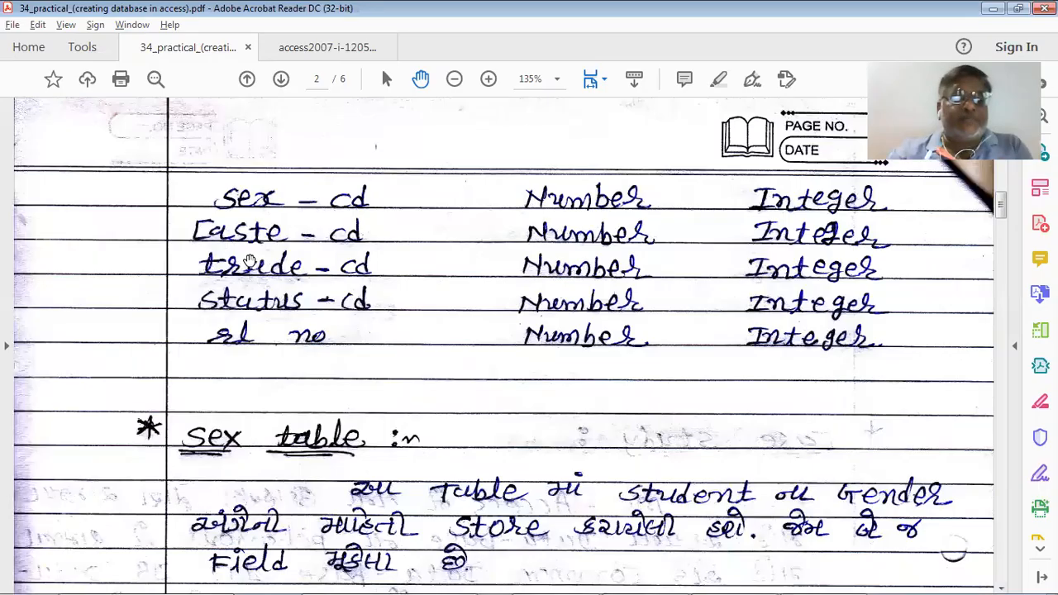
key("alt+Tab")
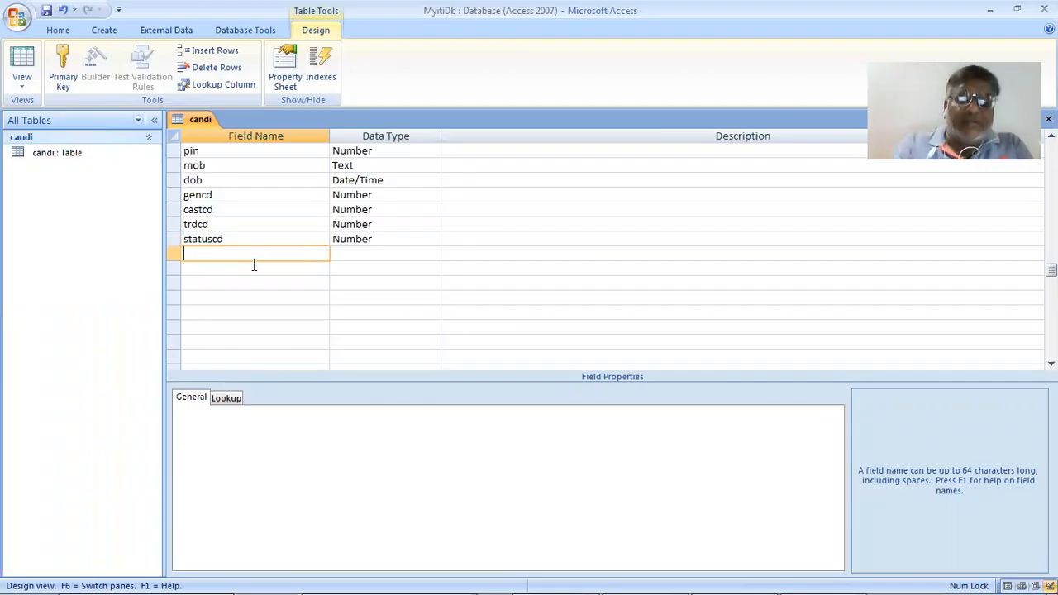
type("rl")
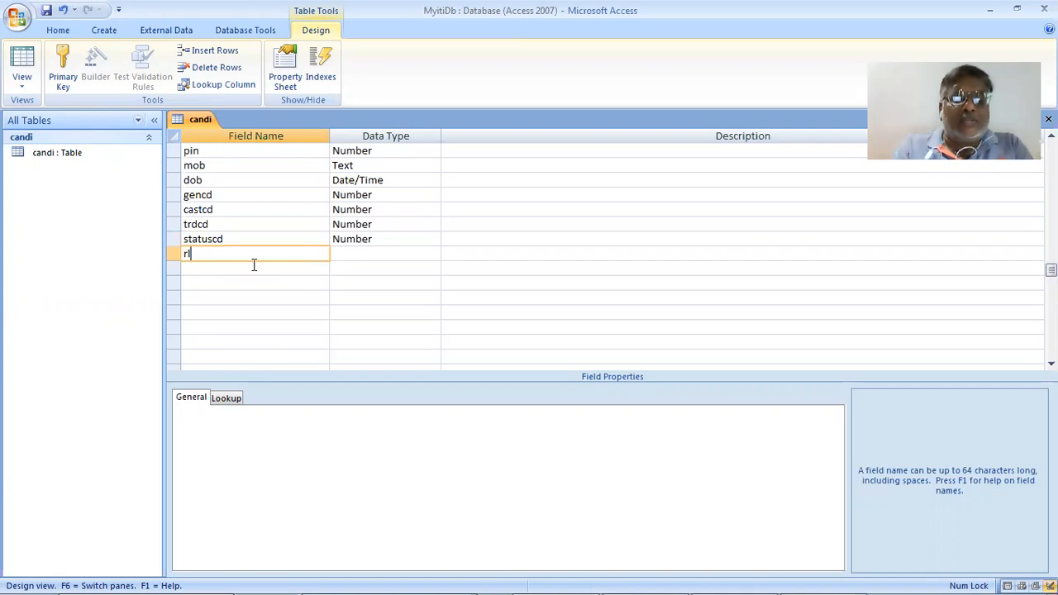
Complete the new field name as rlno below statuscd, with data type Number and field size Integer
type("no")
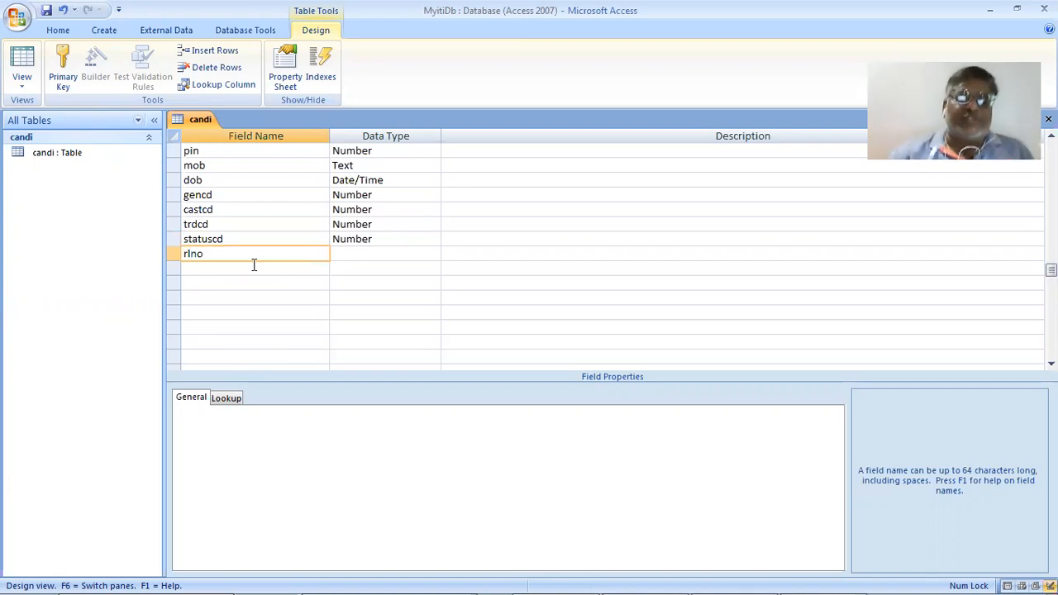
left_click(371, 253)
left_click(433, 255)
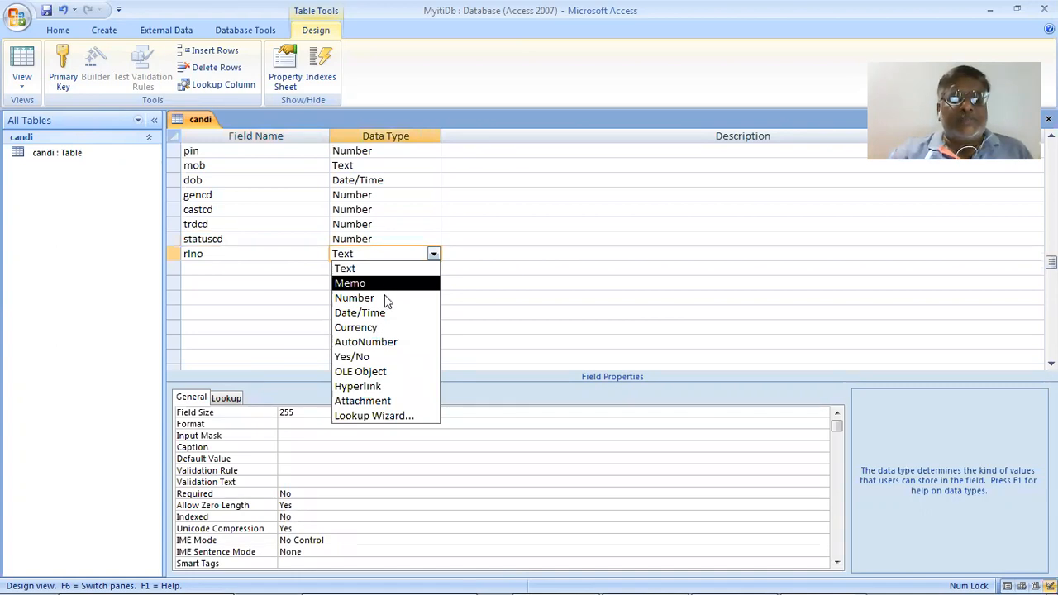
left_click(385, 299)
left_click(818, 413)
left_click(834, 412)
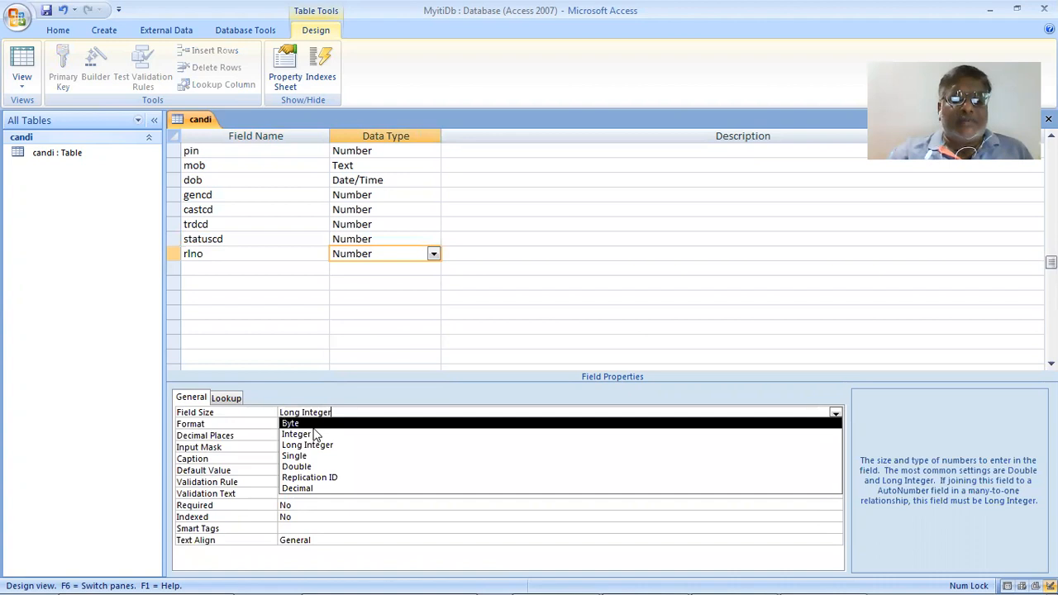
left_click(297, 434)
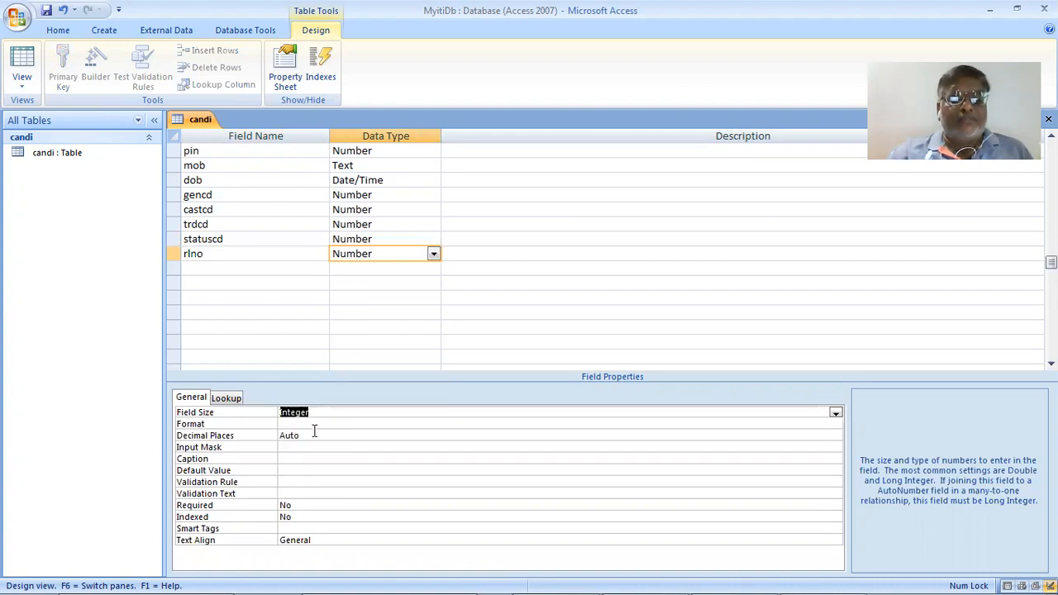
left_click(233, 264)
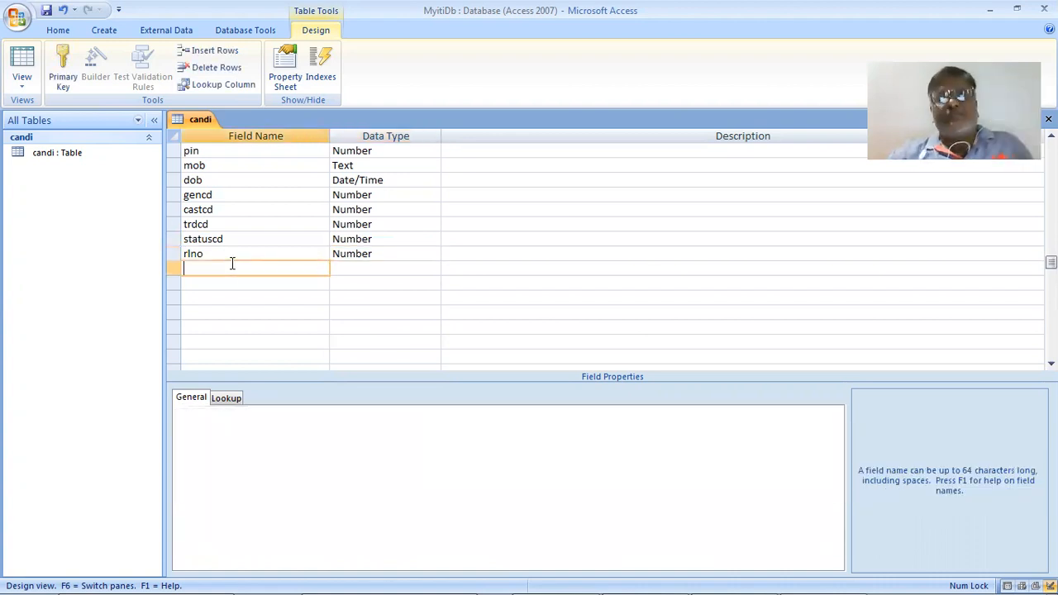
Review the candi table's field list, save the table design and close it
scroll(232, 263, "up", 2)
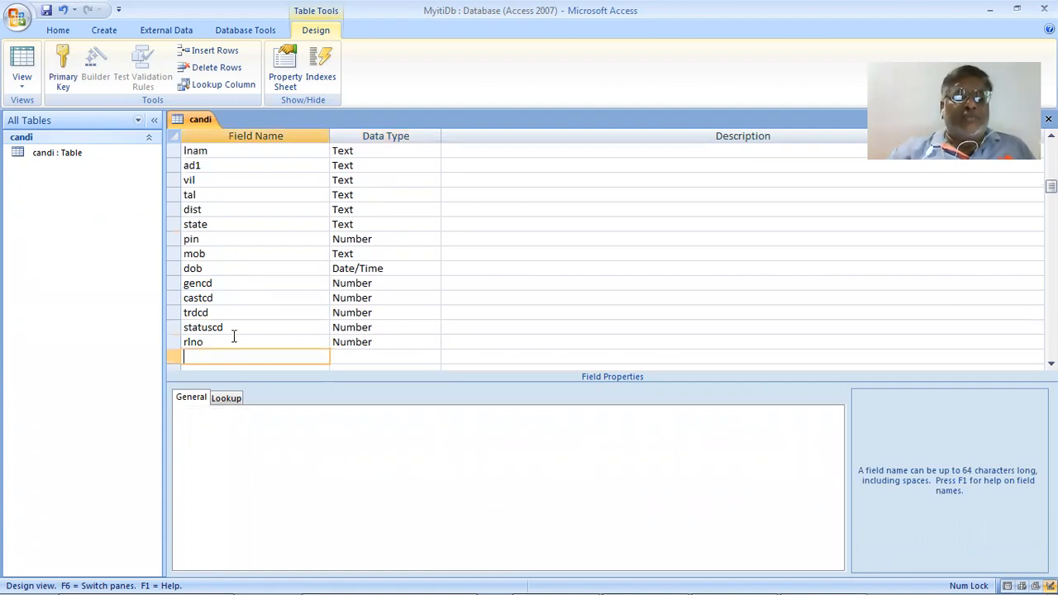
key("Up")
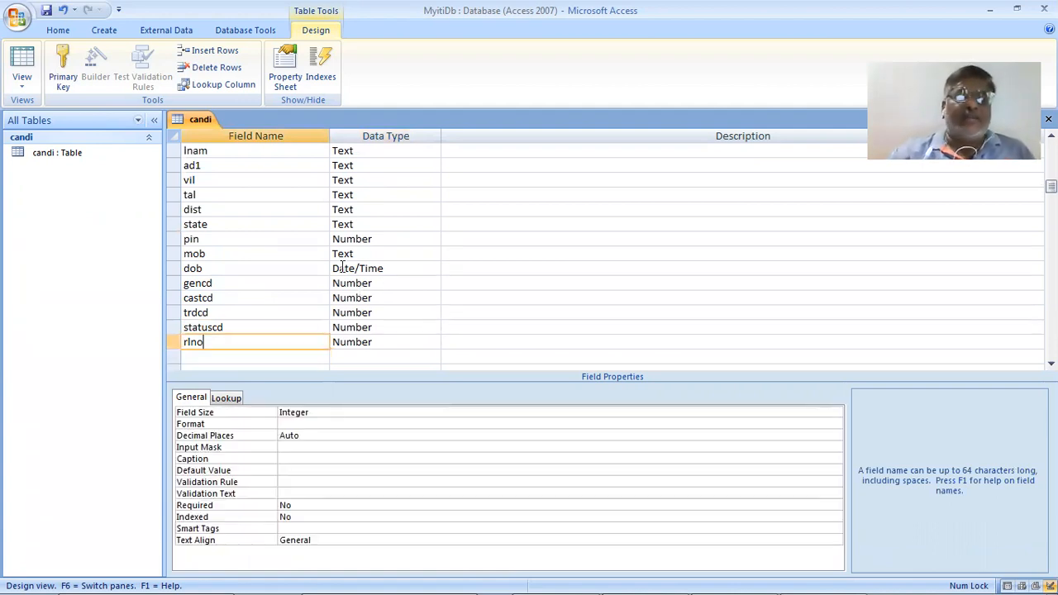
scroll(396, 254, "up", 1)
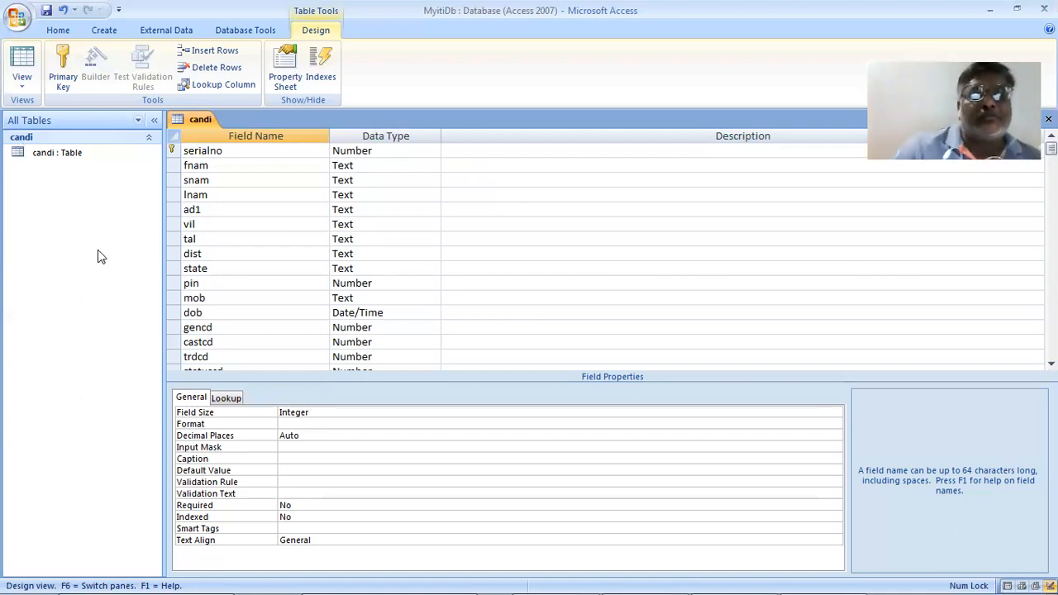
left_click(45, 11)
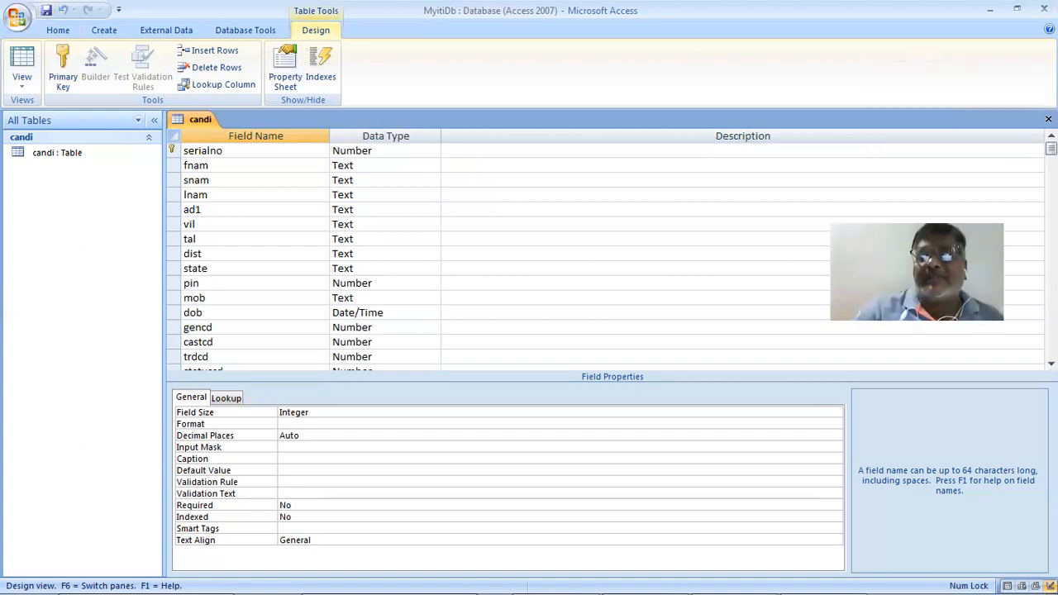
key("ctrl+w")
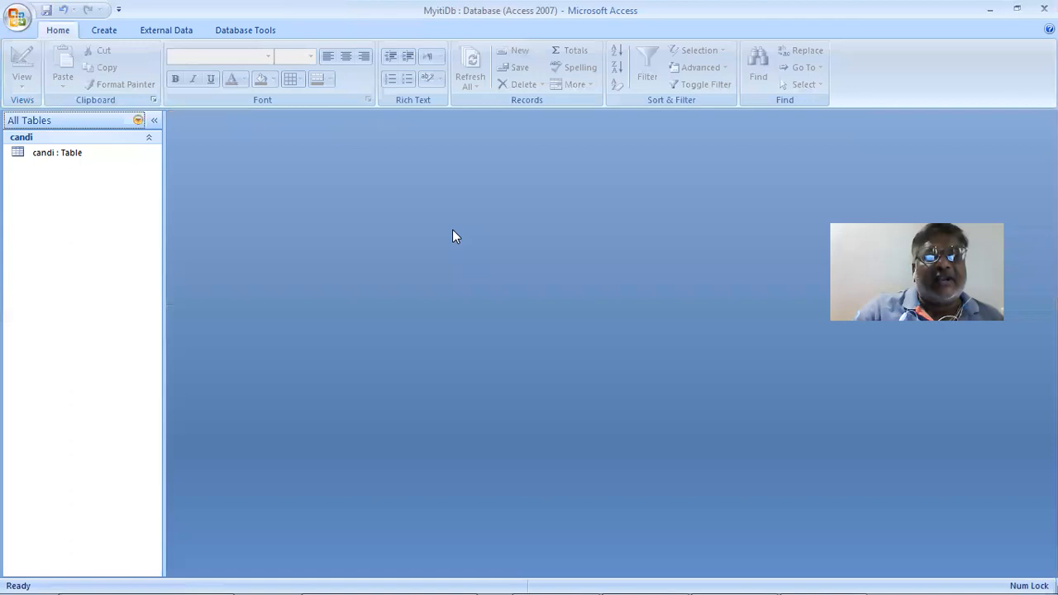
Inspect the candi table in Datasheet View and Design View, closing it when done
double_click(51, 154)
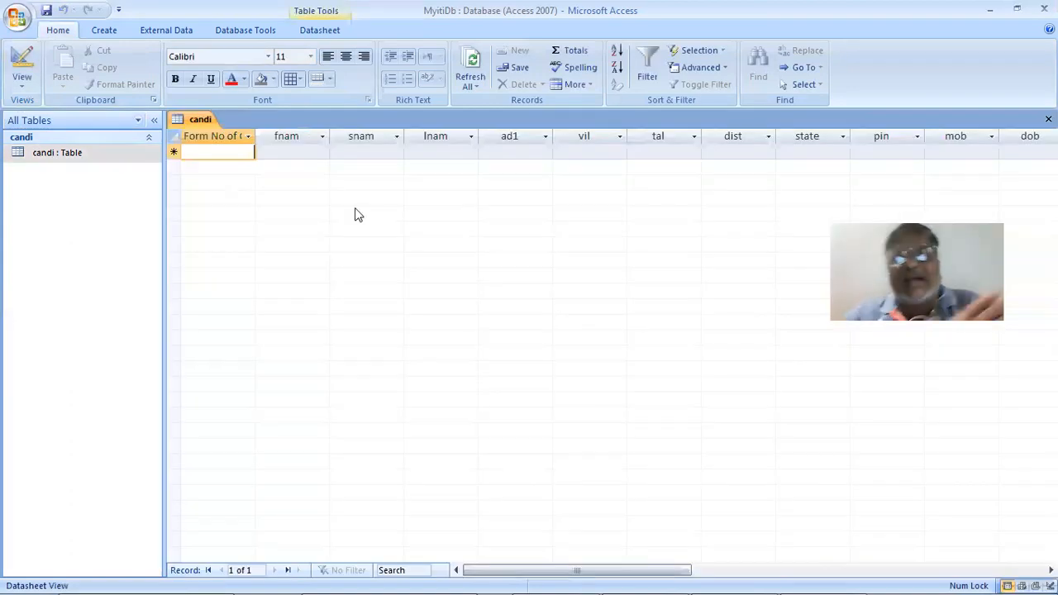
left_click(30, 95)
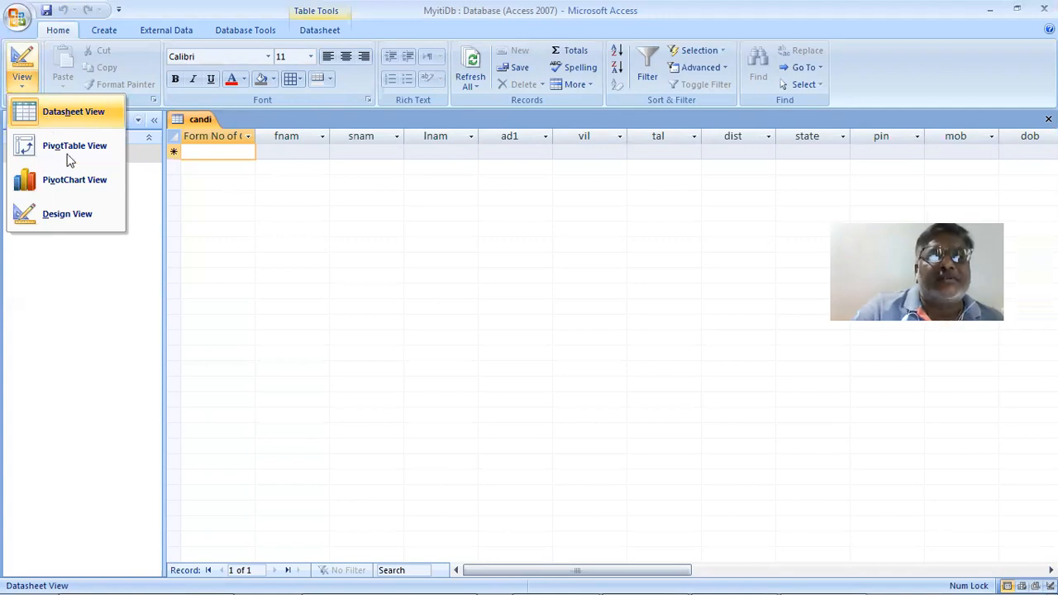
left_click(92, 217)
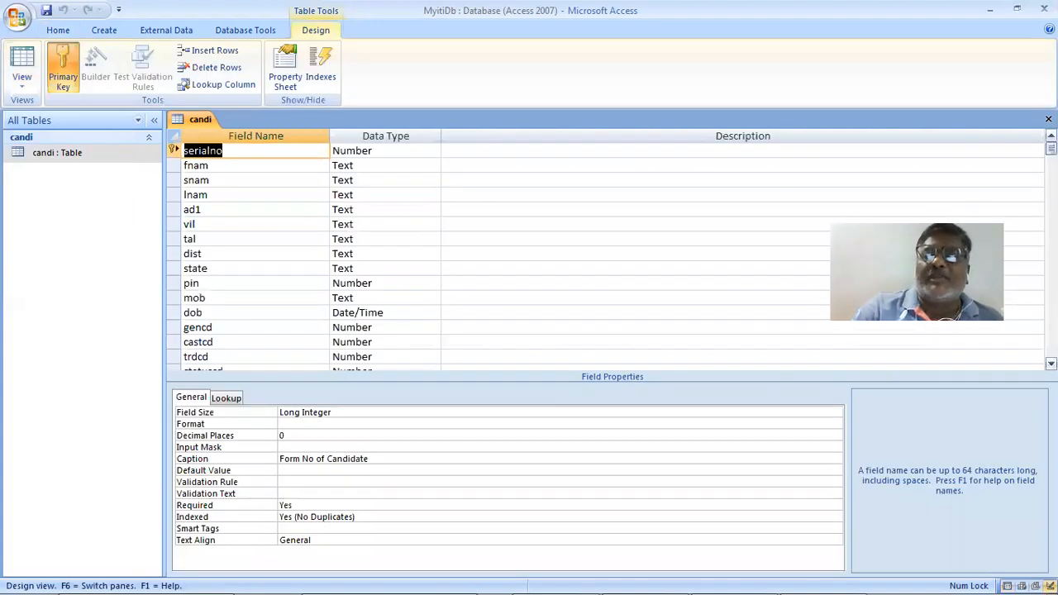
left_click(1047, 120)
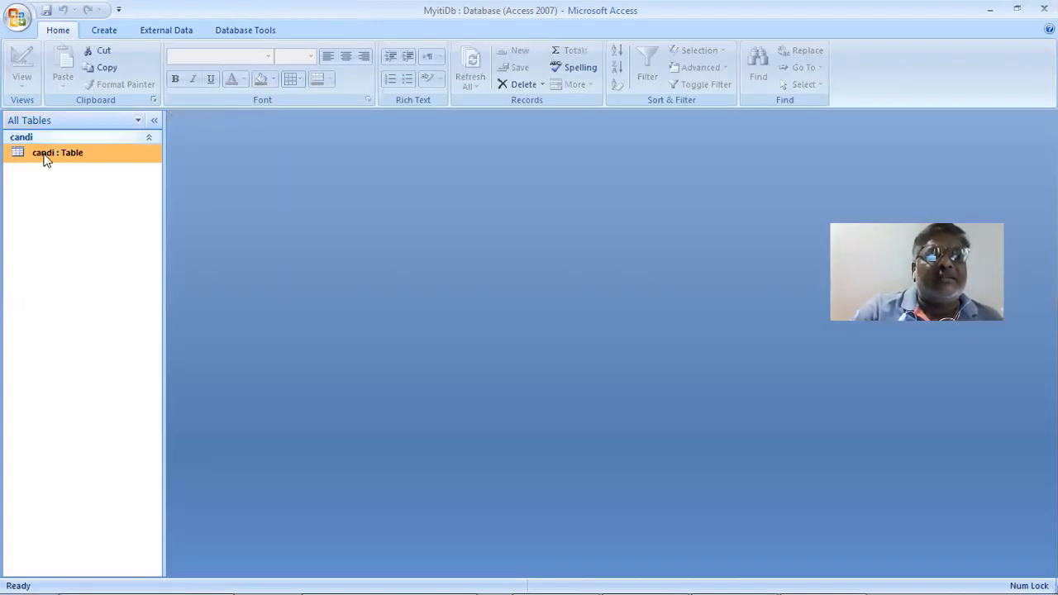
key("Return")
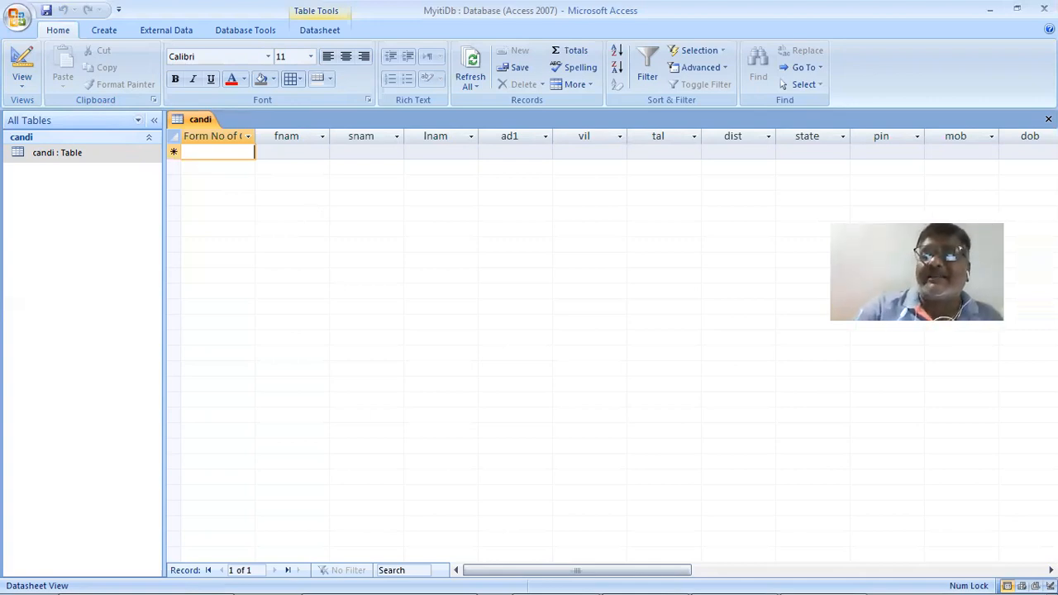
left_click(1048, 119)
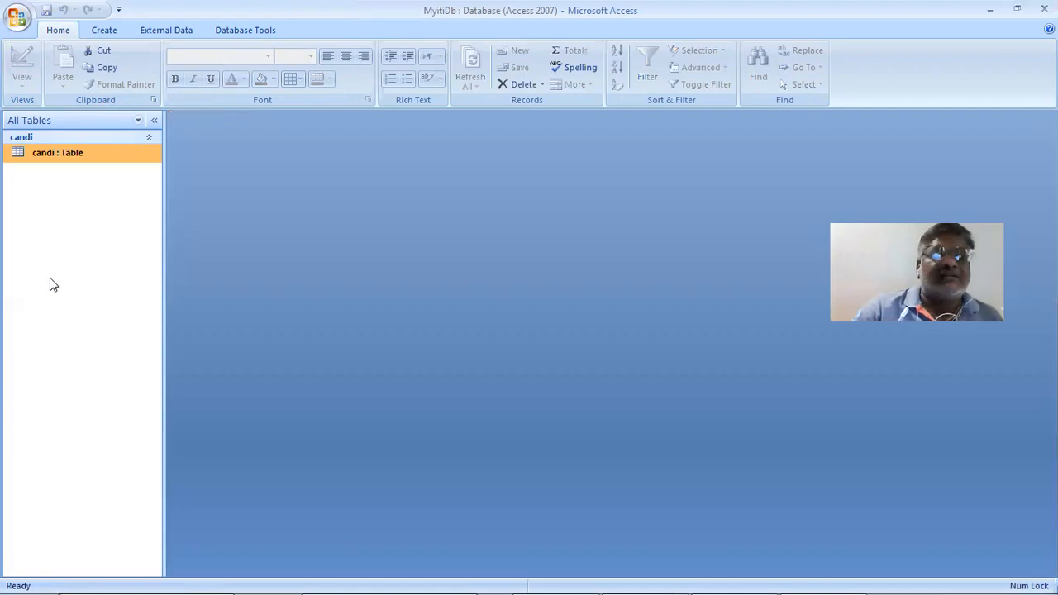
Switch to Adobe Acrobat Reader and read the field definitions of the Sex table in the practical notes
key("alt+Tab")
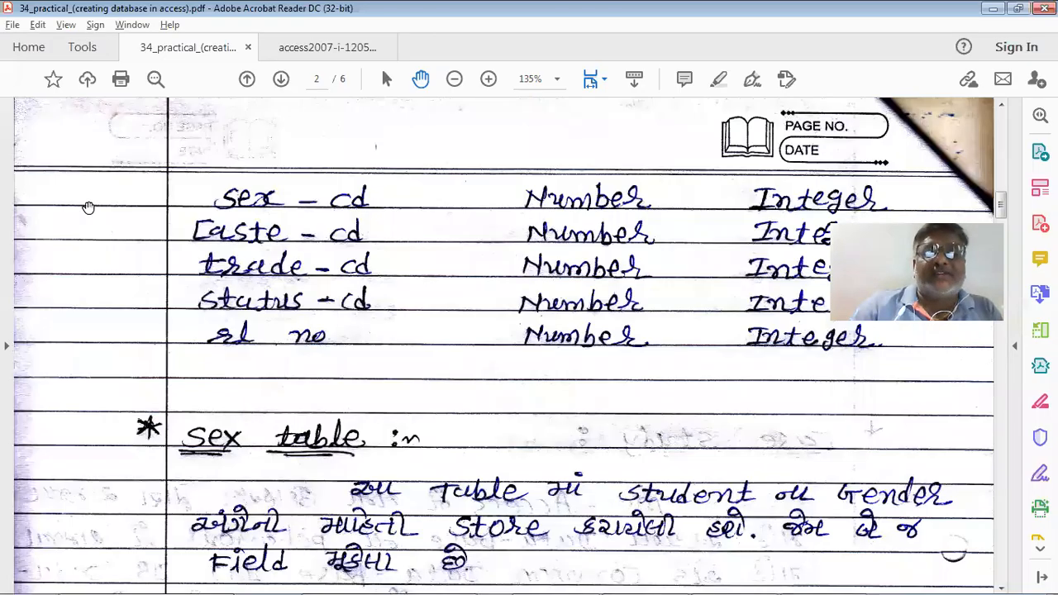
scroll(88, 207, "down", 5)
scroll(88, 206, "down", 1)
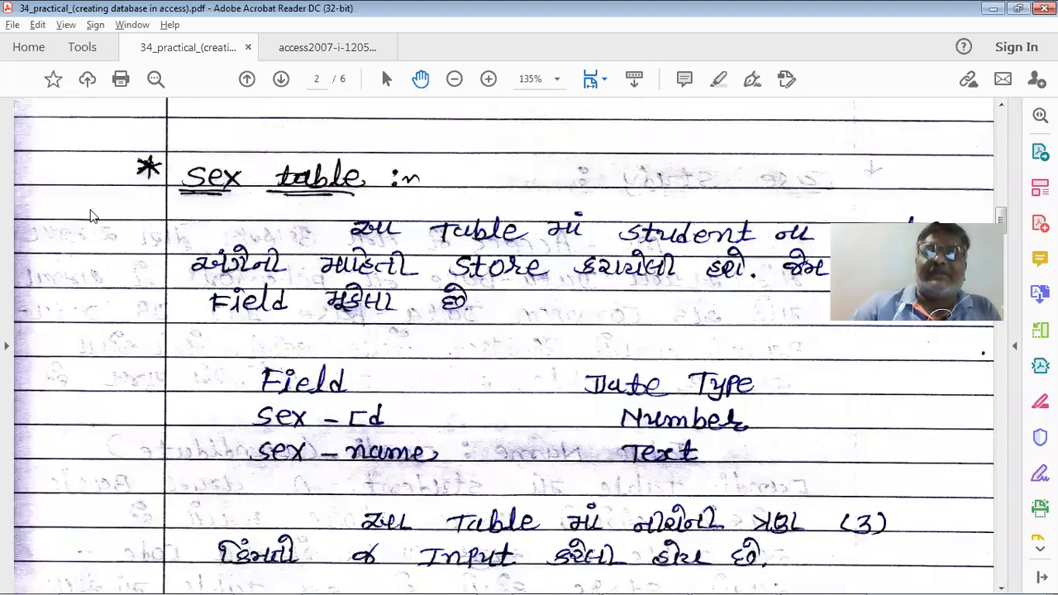
Switch back to Microsoft Access, create a new table and save it as gender while switching it to Design View
key("alt+Tab")
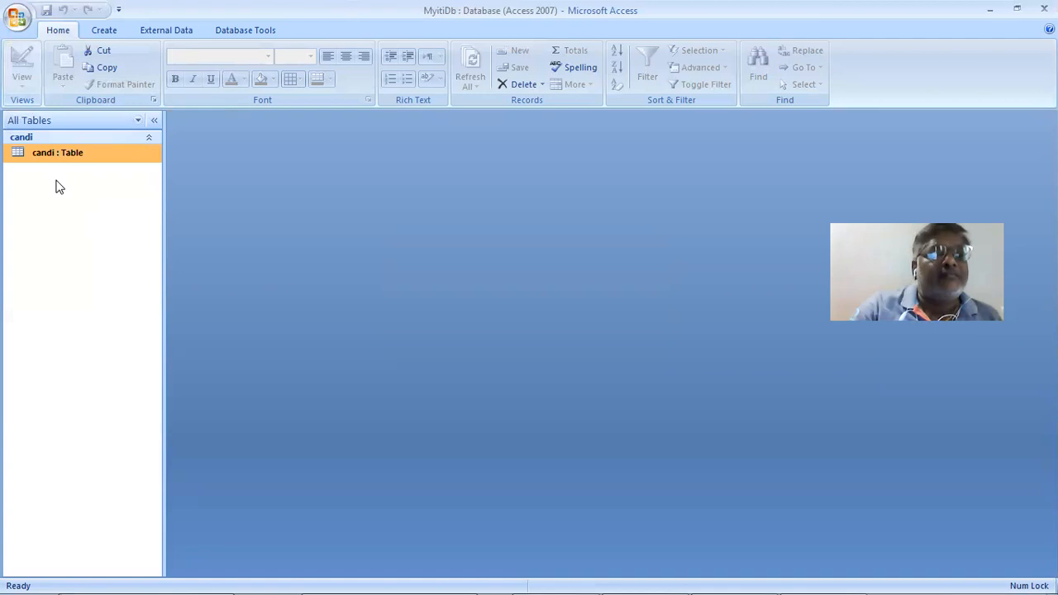
left_click(111, 27)
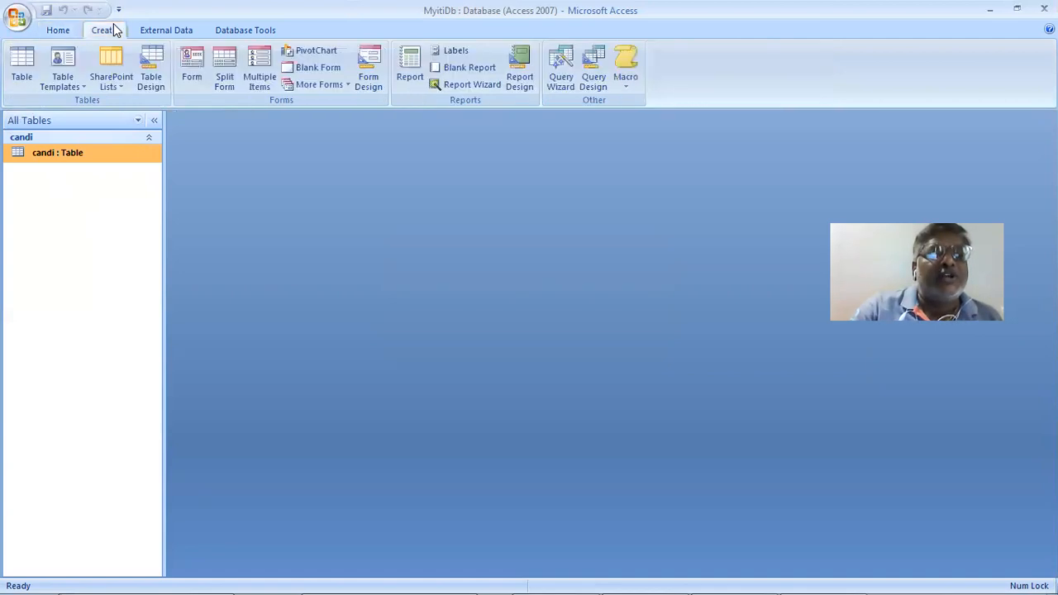
left_click(25, 62)
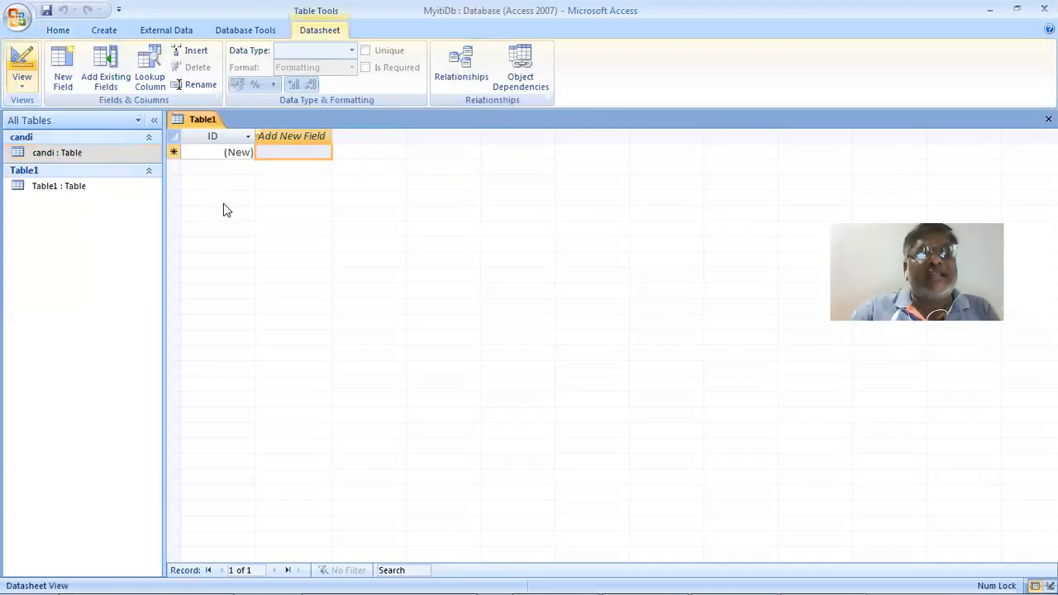
left_click(22, 78)
left_click(38, 147)
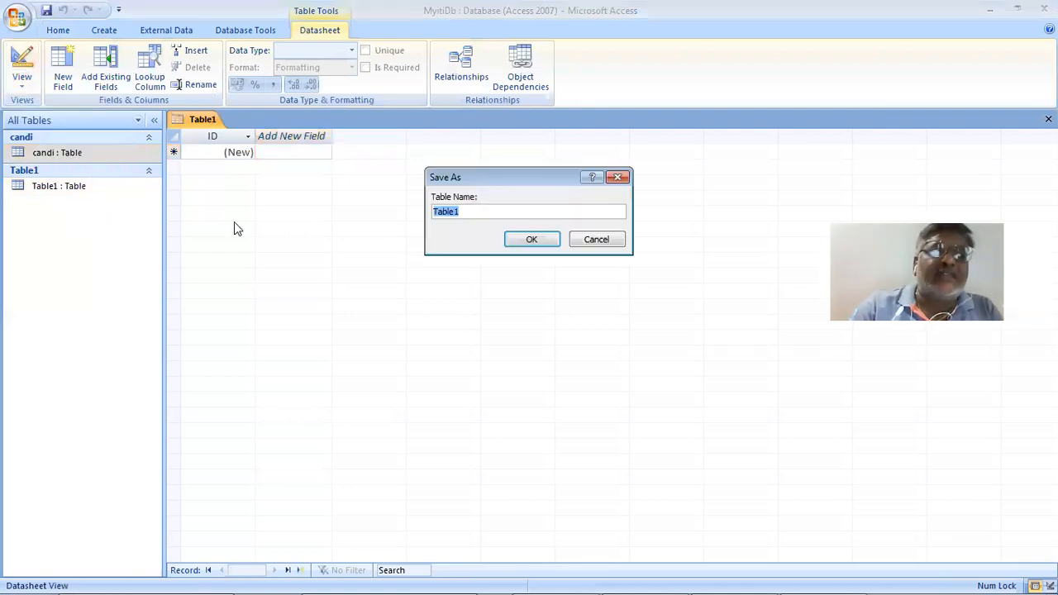
type("g")
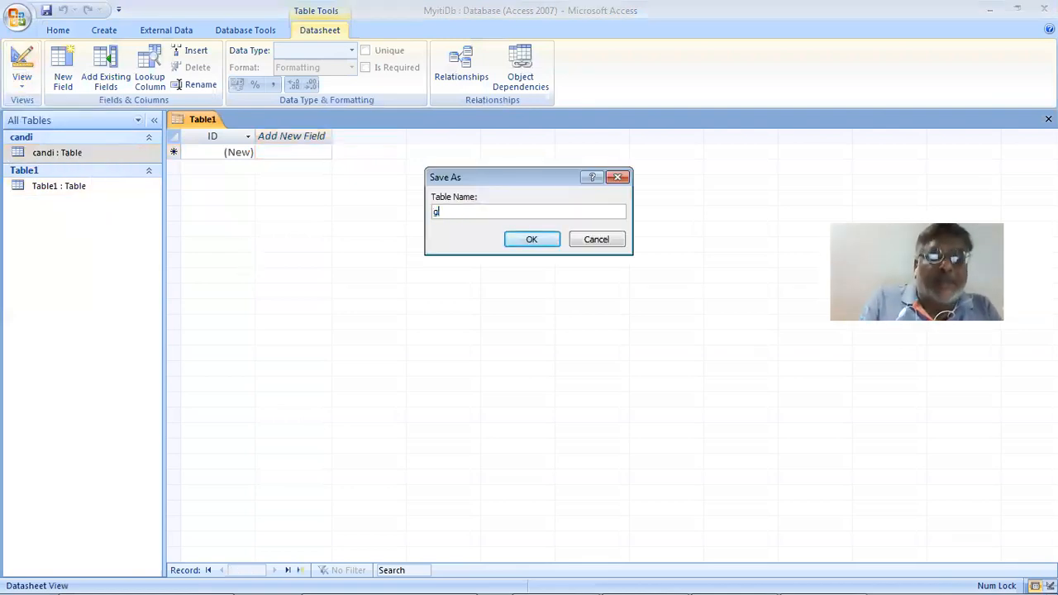
type("ender")
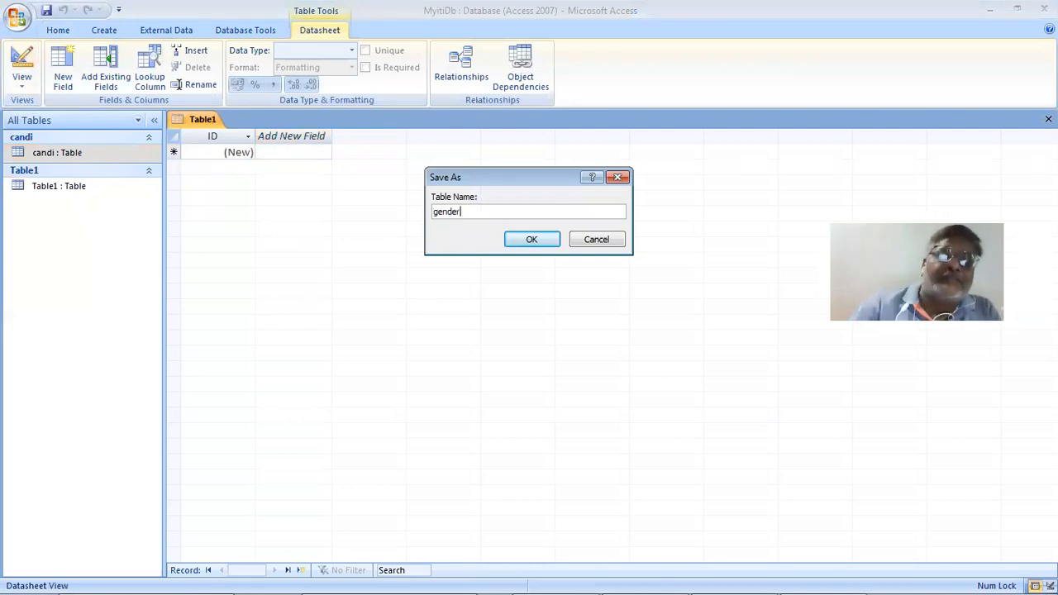
key("Return")
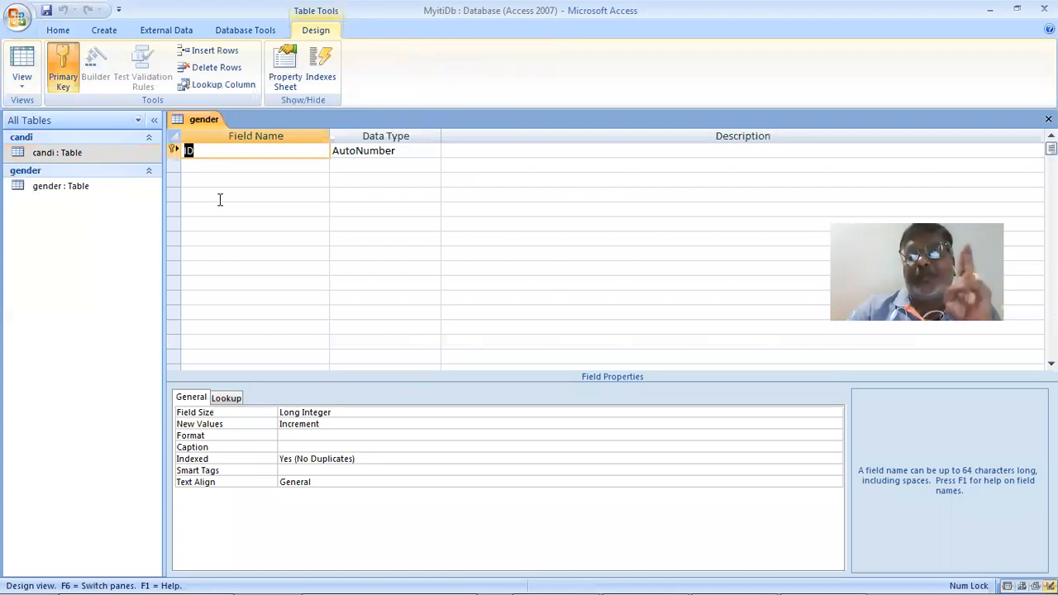
Open the candi table in Datasheet View and examine its columns from dist through rlno to check the gender code field's name
double_click(98, 154)
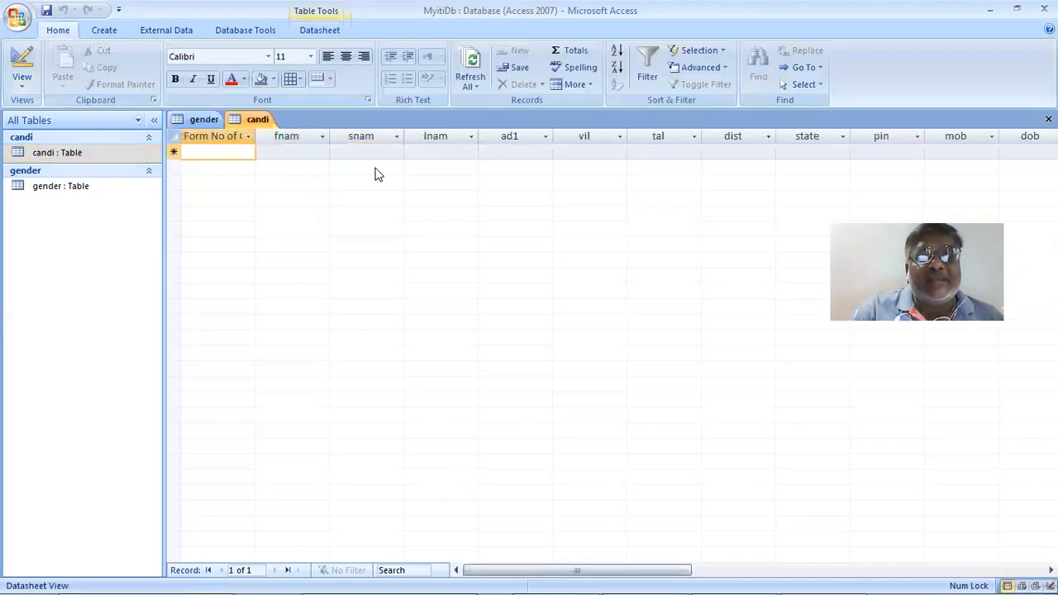
left_click(753, 155)
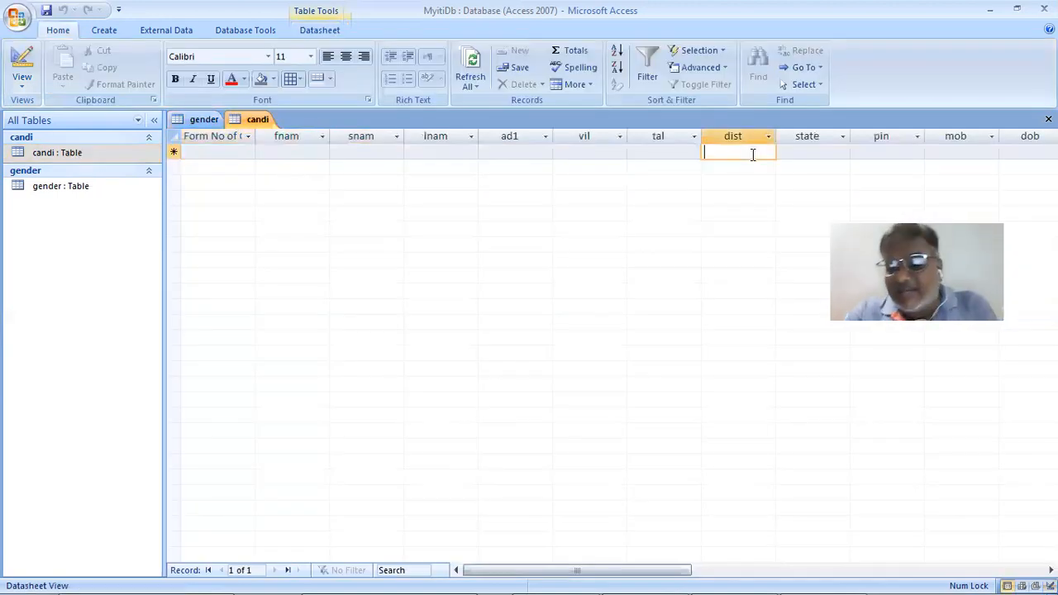
key("Tab")
key("Tab")
key("Tab")
key("Tab")
key("Tab")
key("Tab")
key("Tab")
key("Tab")
key("Tab")
key("Tab")
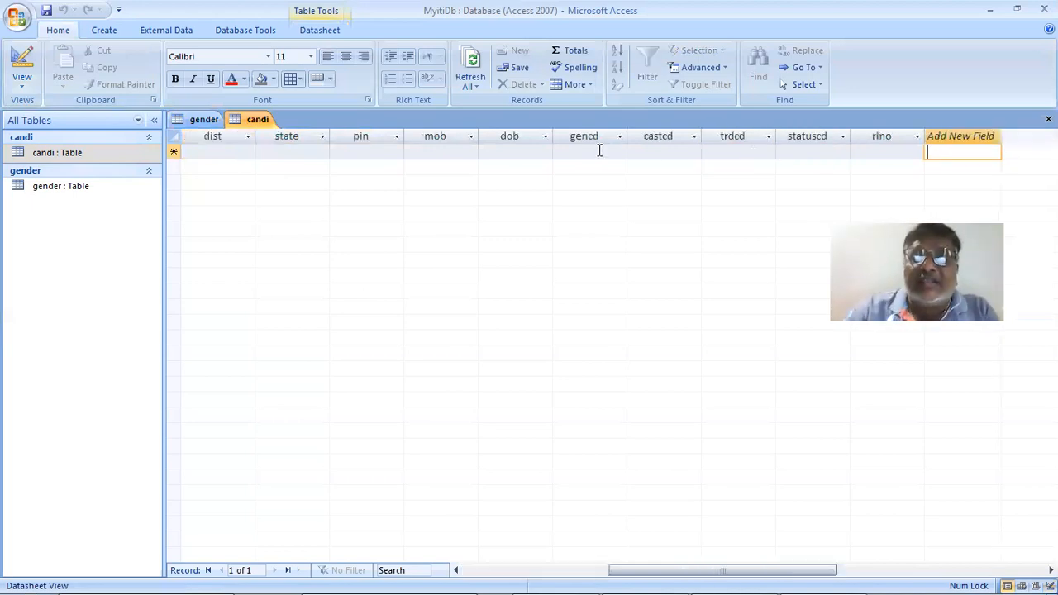
Return to the gender table in Design View and rename its ID field to gencd
double_click(56, 190)
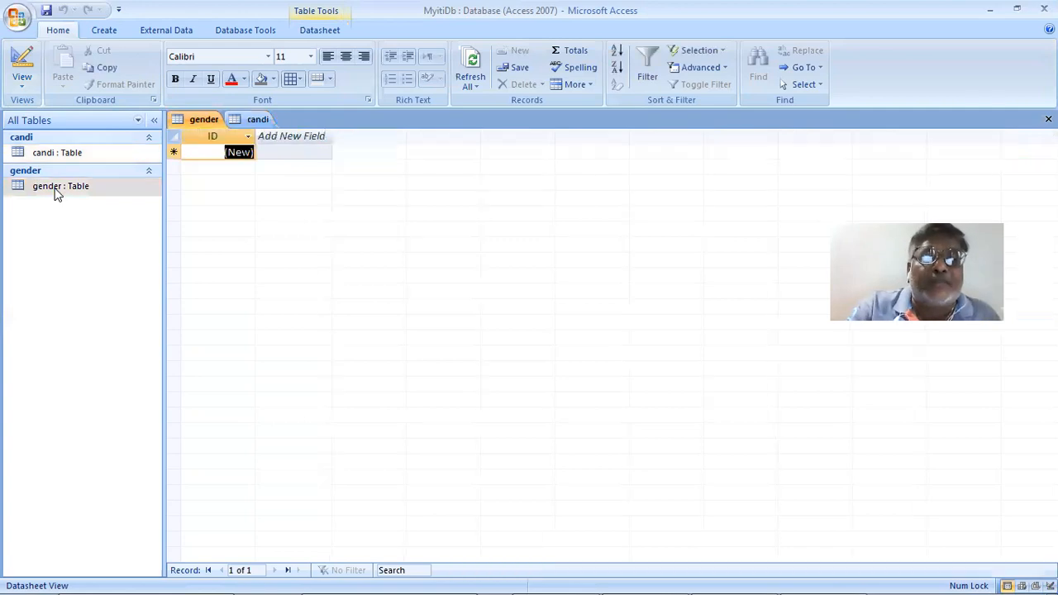
left_click(22, 82)
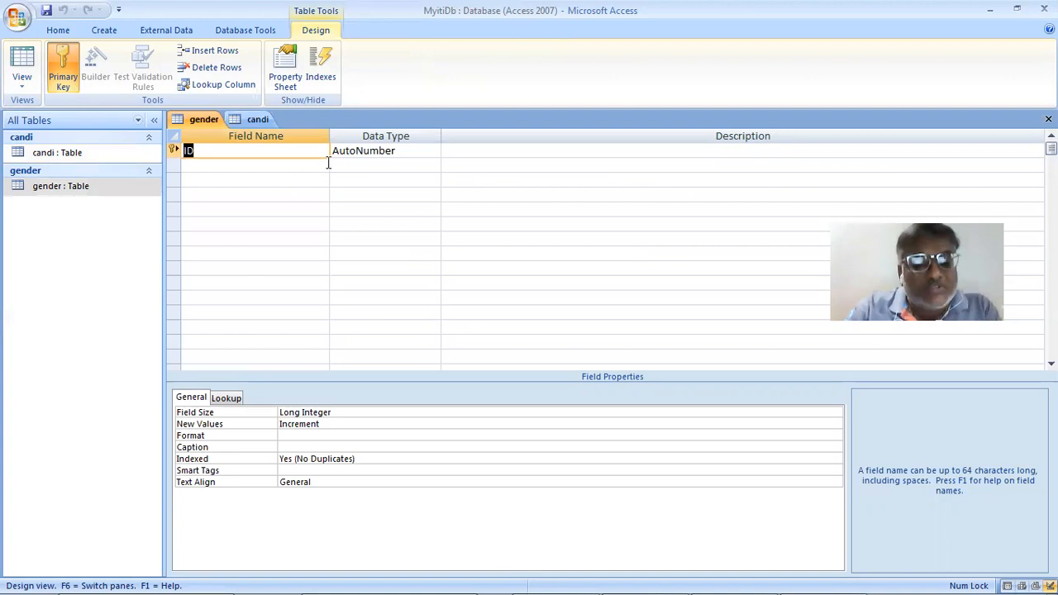
type("ge")
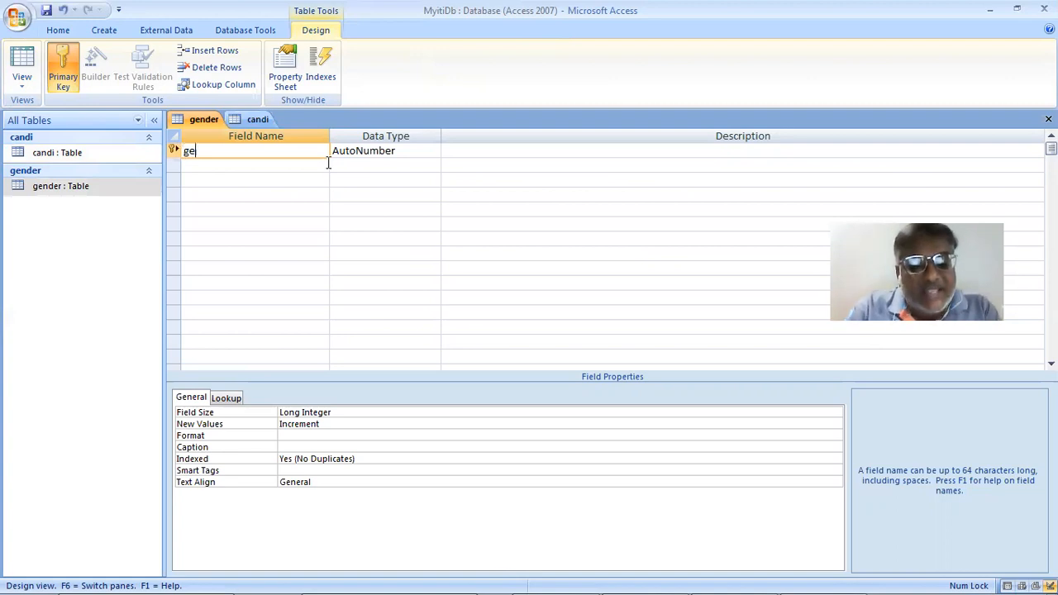
type("n")
type("d")
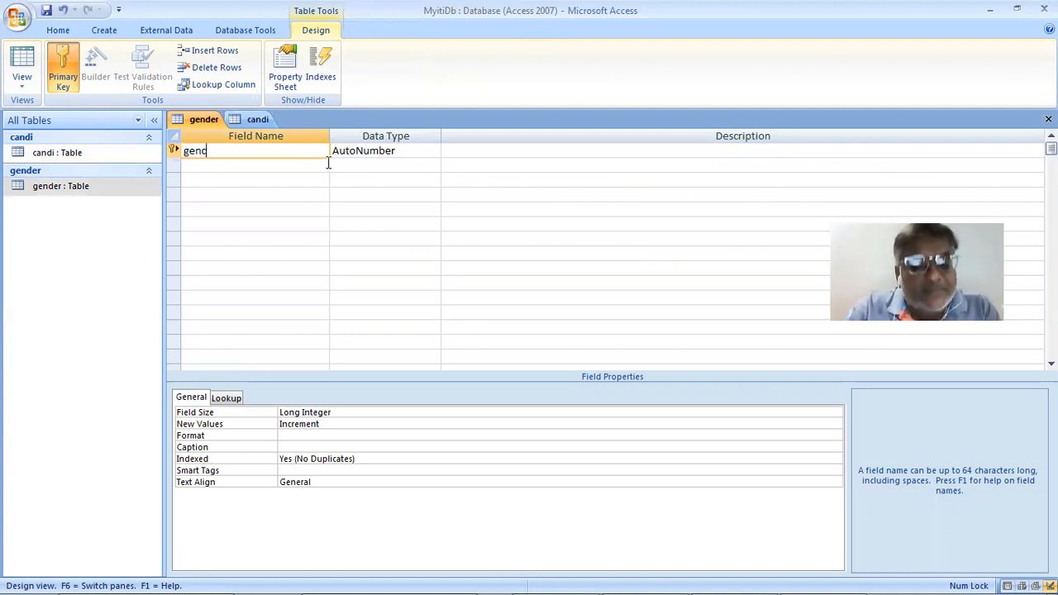
type("d")
Set the gencd field's data type to Number and its field size to Byte
left_click(432, 152)
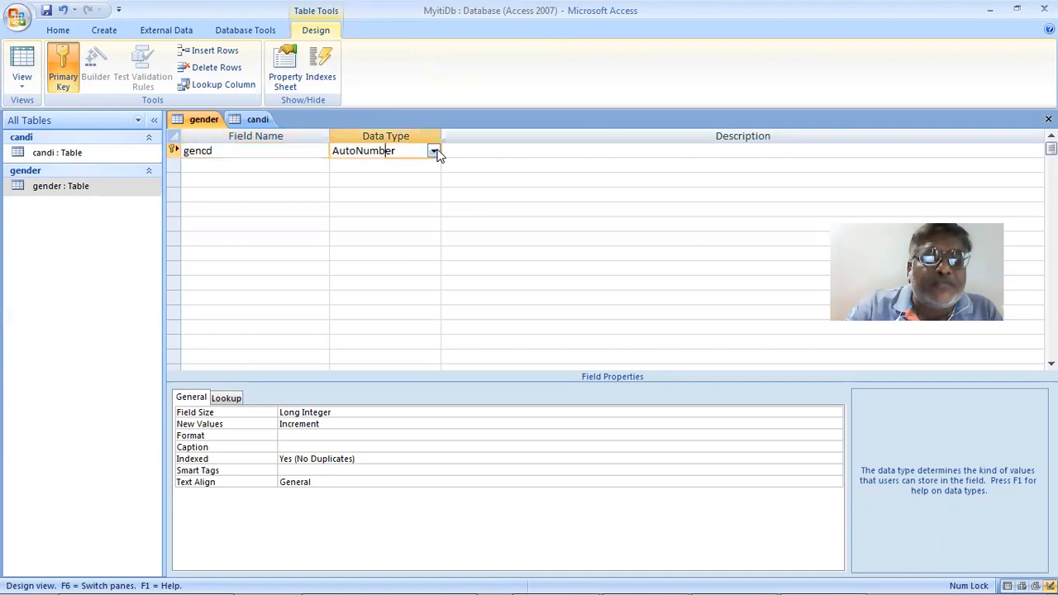
left_click(433, 150)
left_click(404, 199)
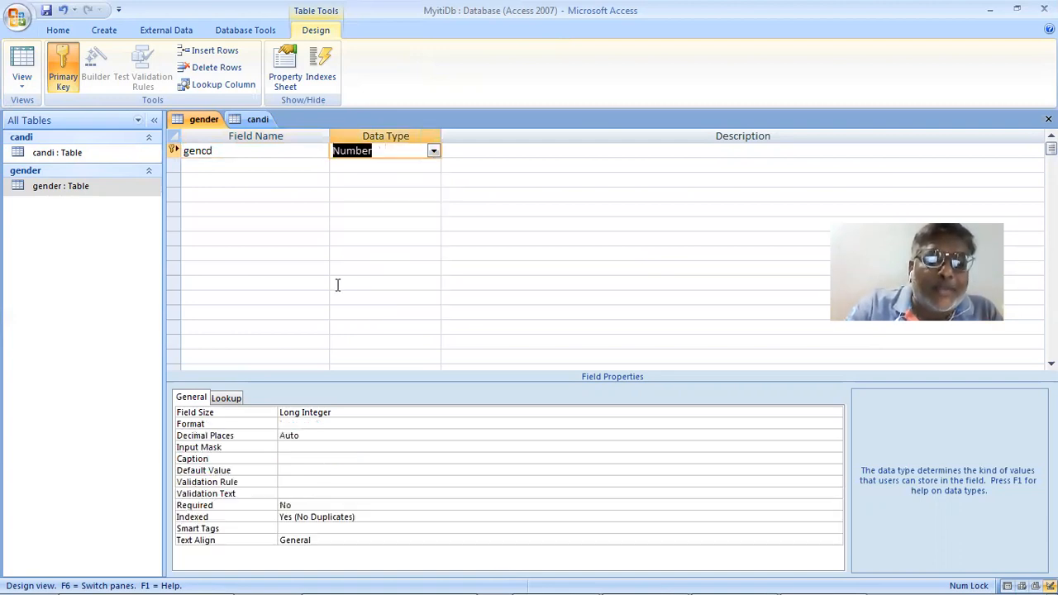
left_click(472, 411)
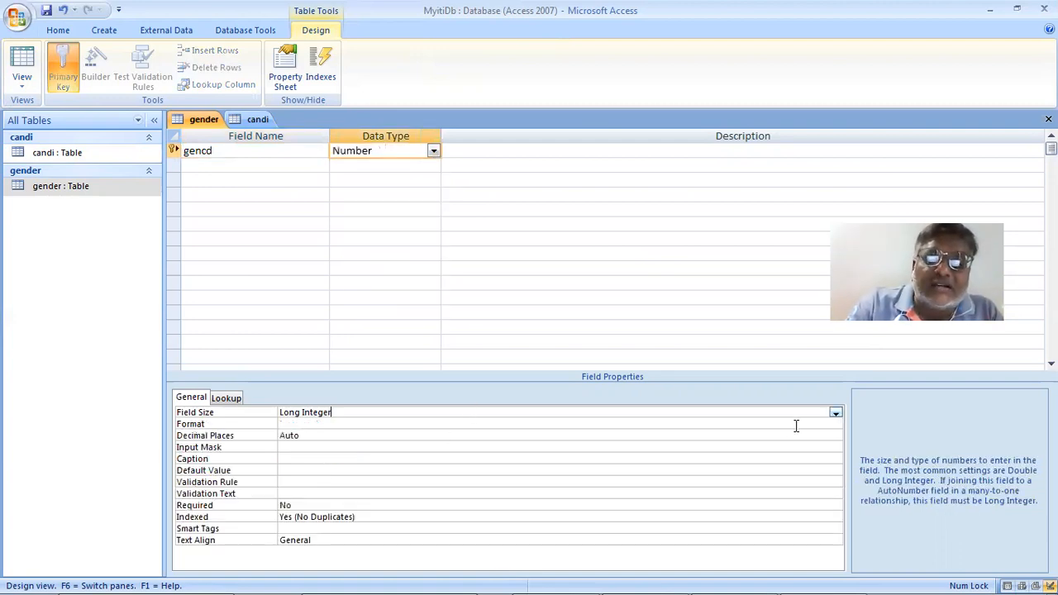
left_click(834, 412)
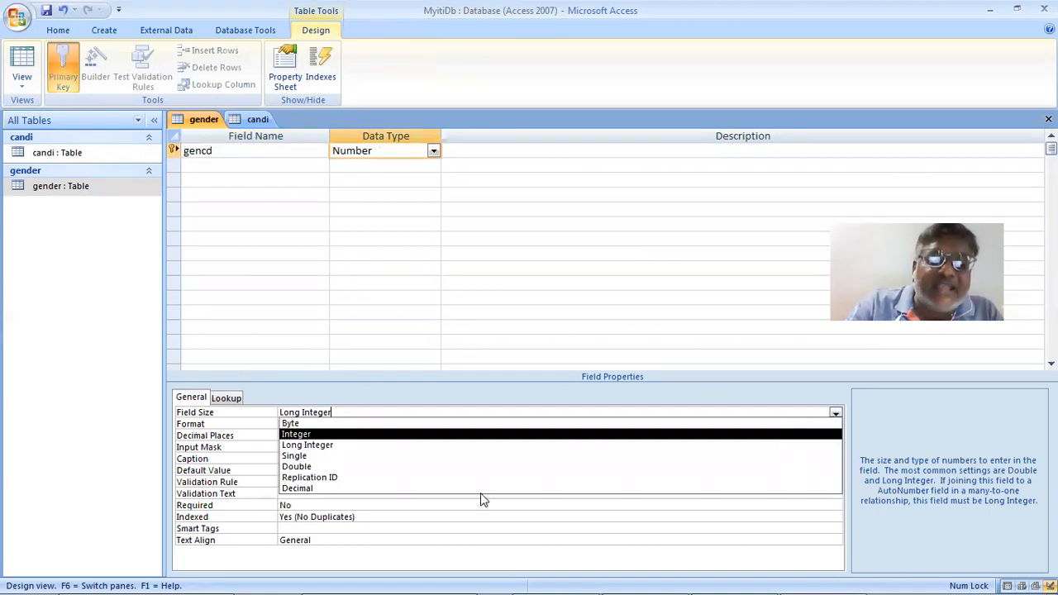
left_click(492, 424)
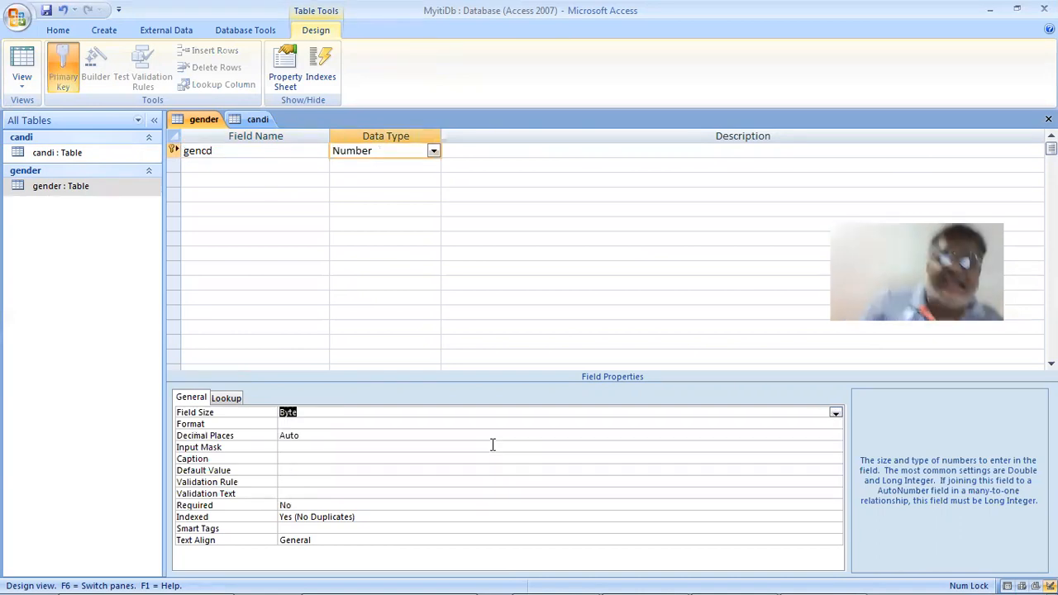
Add a Text field named gennam with a field size of 20, and close the open tables
left_click(252, 165)
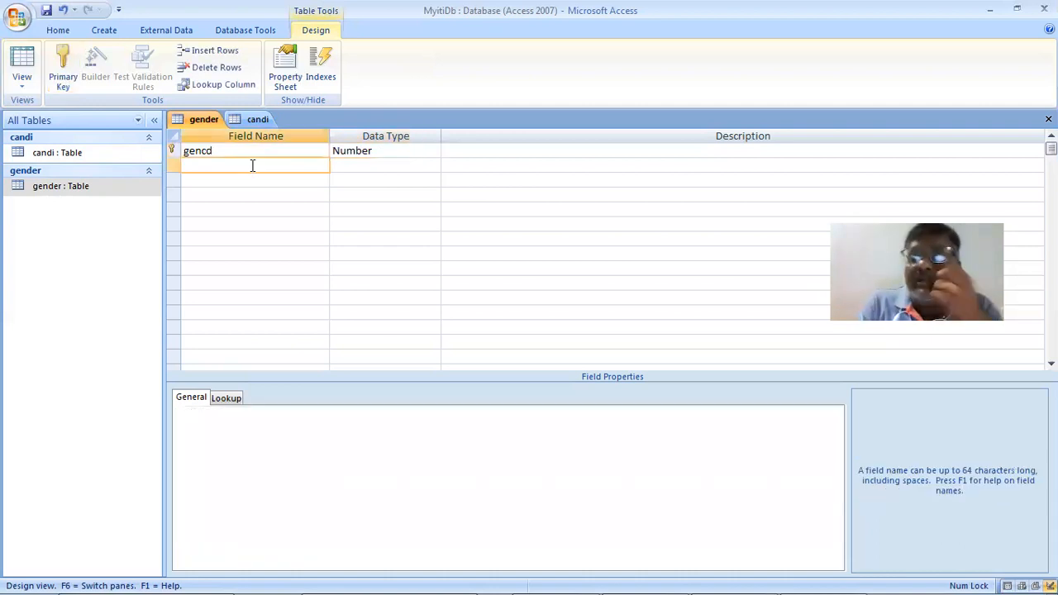
type("g")
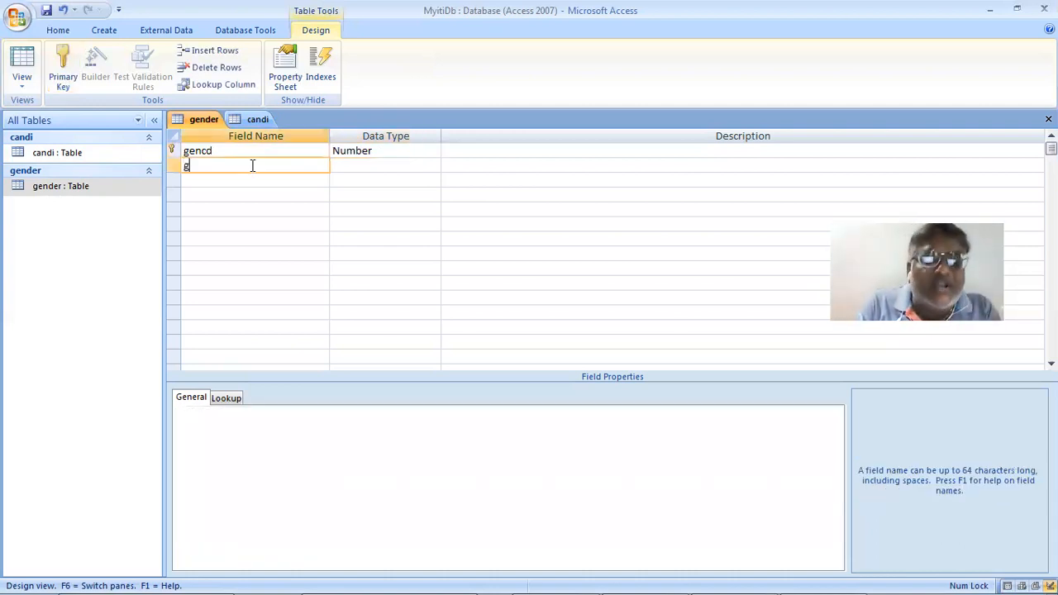
type("ennam")
key("Tab")
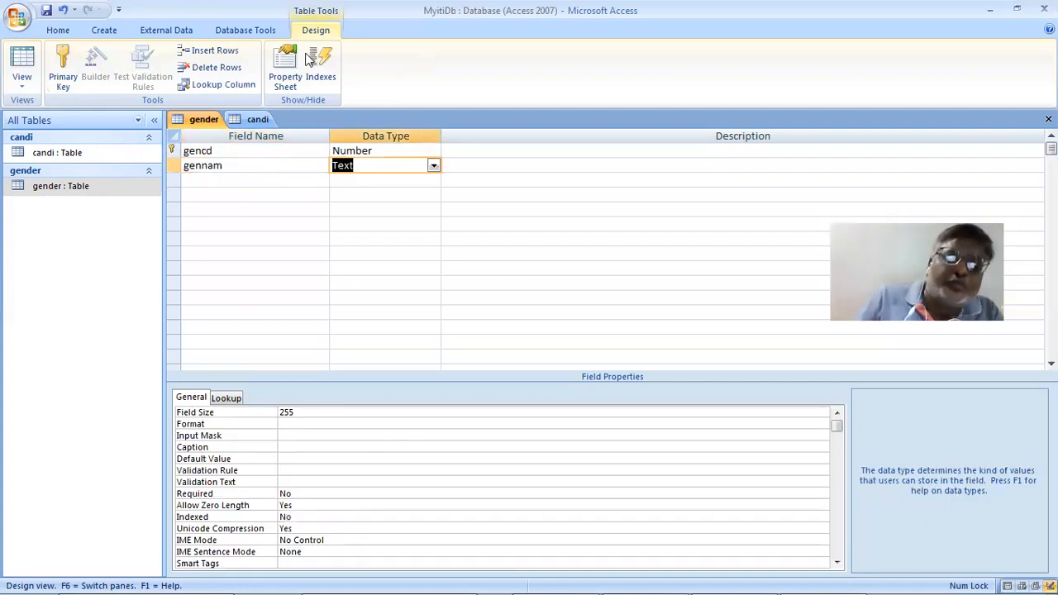
left_click(242, 415)
type("20")
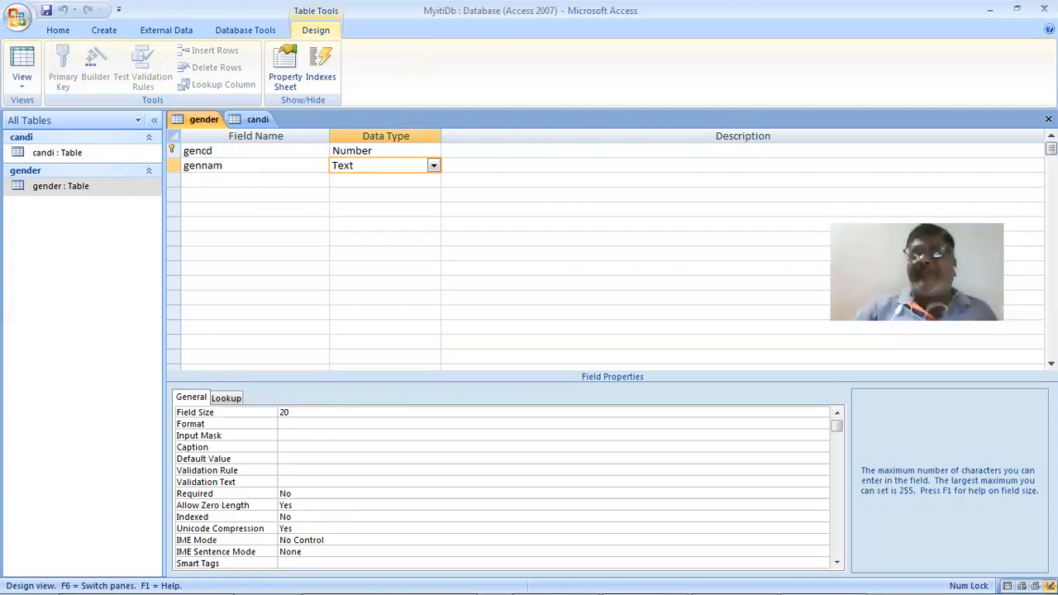
left_click(1048, 119)
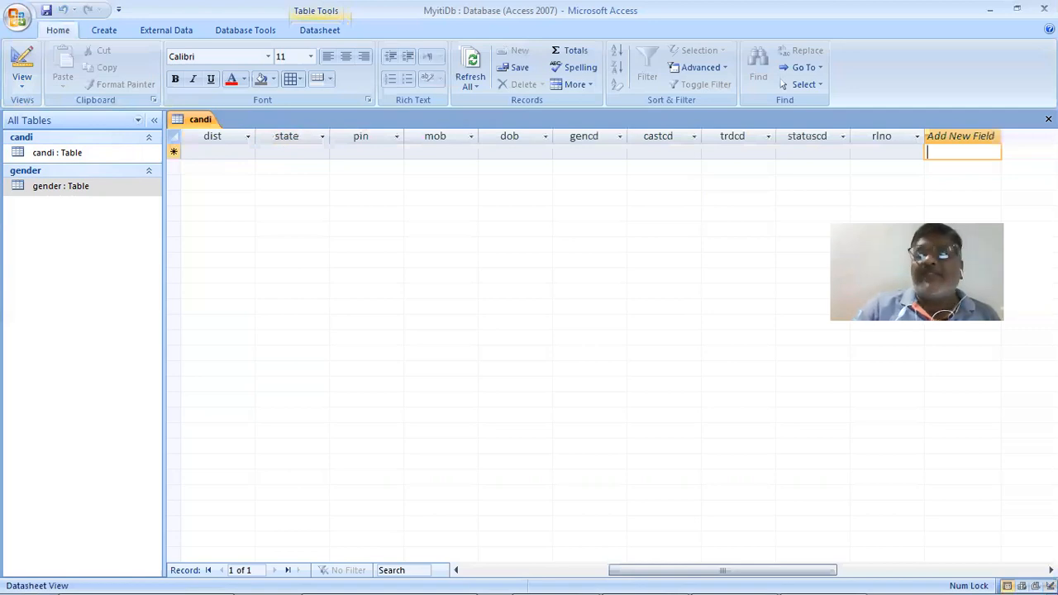
Open the gender table in Datasheet View and enter the first record with gencd 1 and gennam Male
double_click(48, 190)
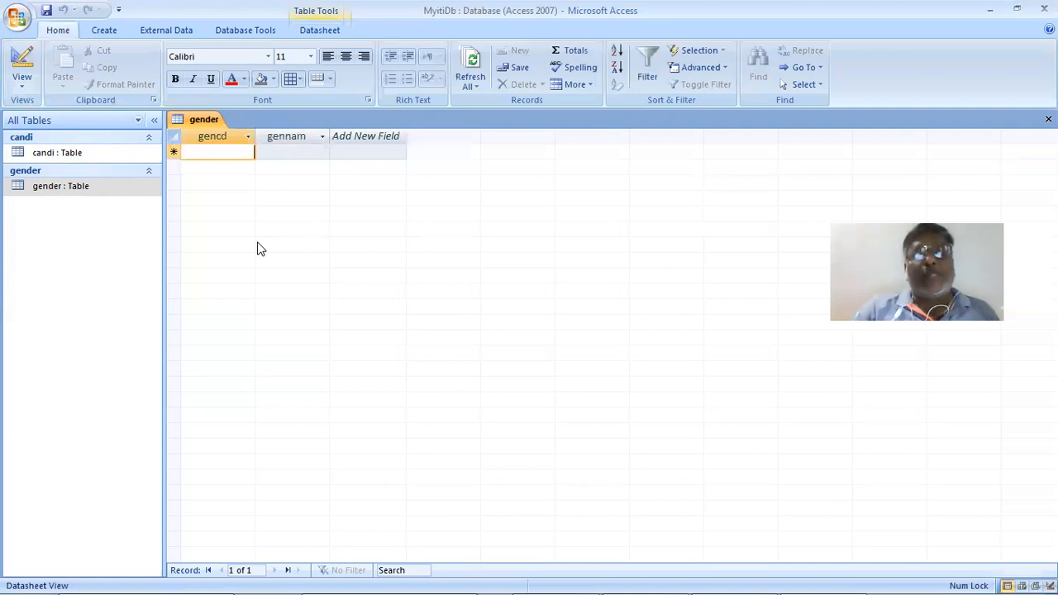
type("1")
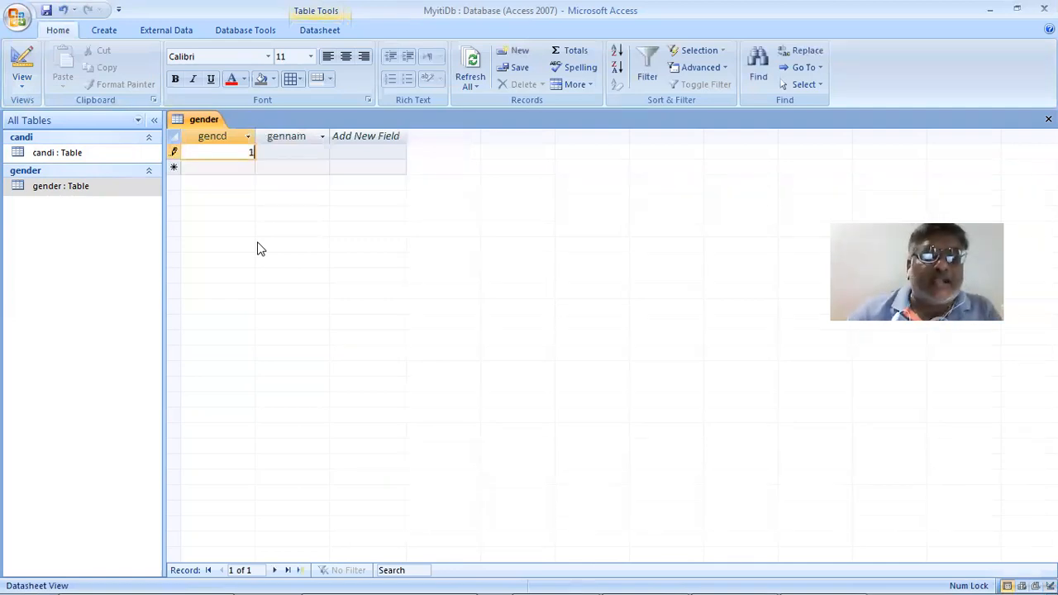
key("Tab")
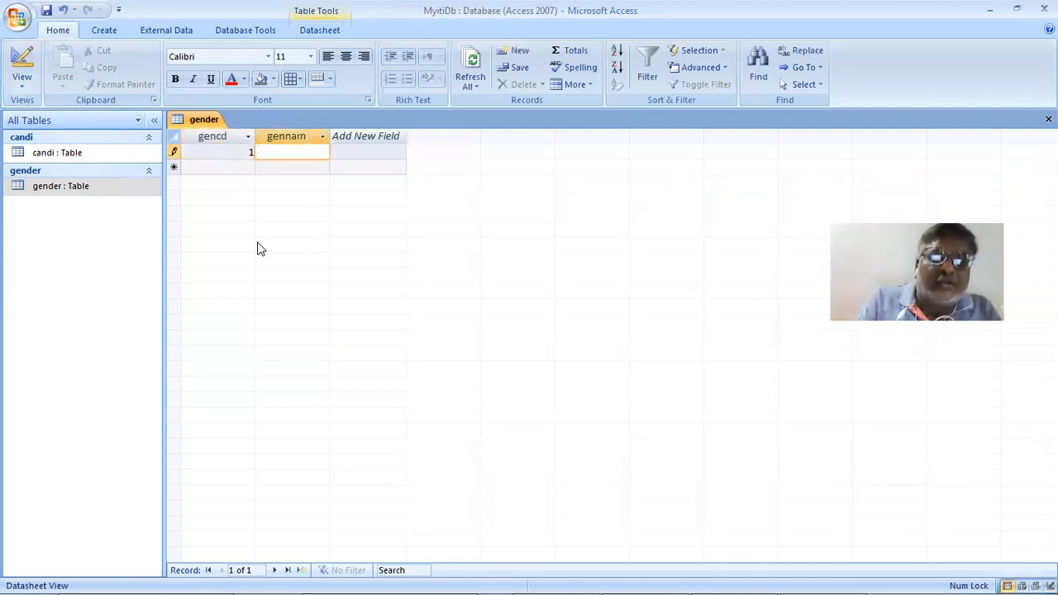
type("M")
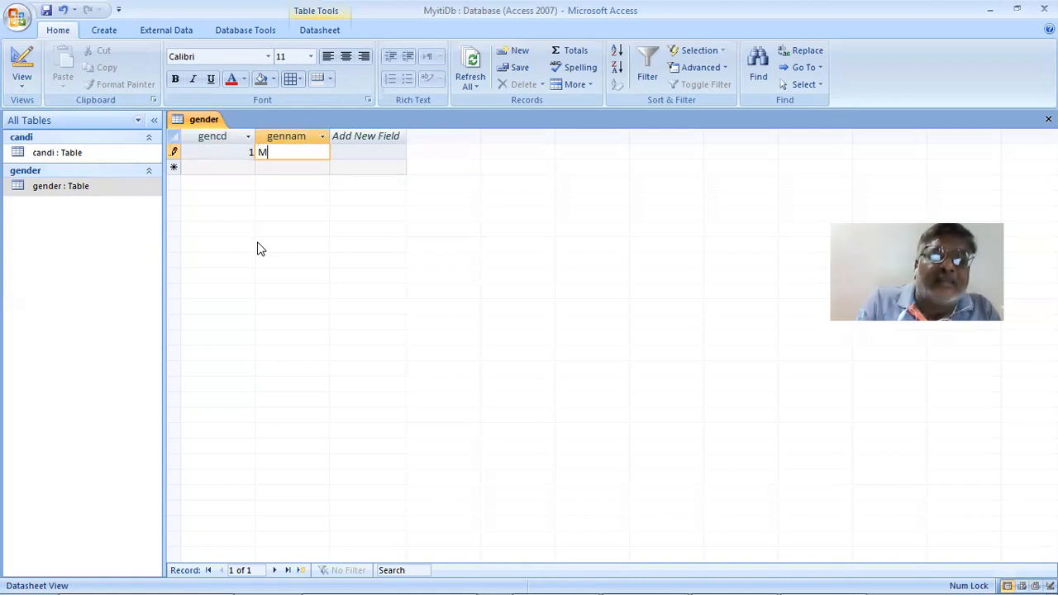
type("ale")
key("Down")
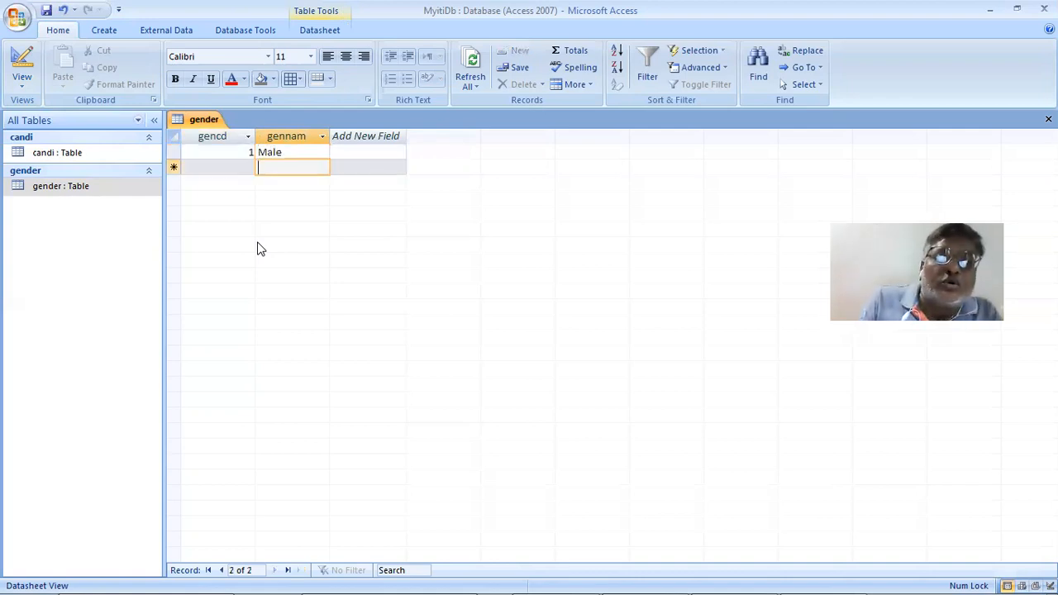
Enter the second gender record with gencd 2 and gennam Female
key("Left")
type("2")
key("Tab")
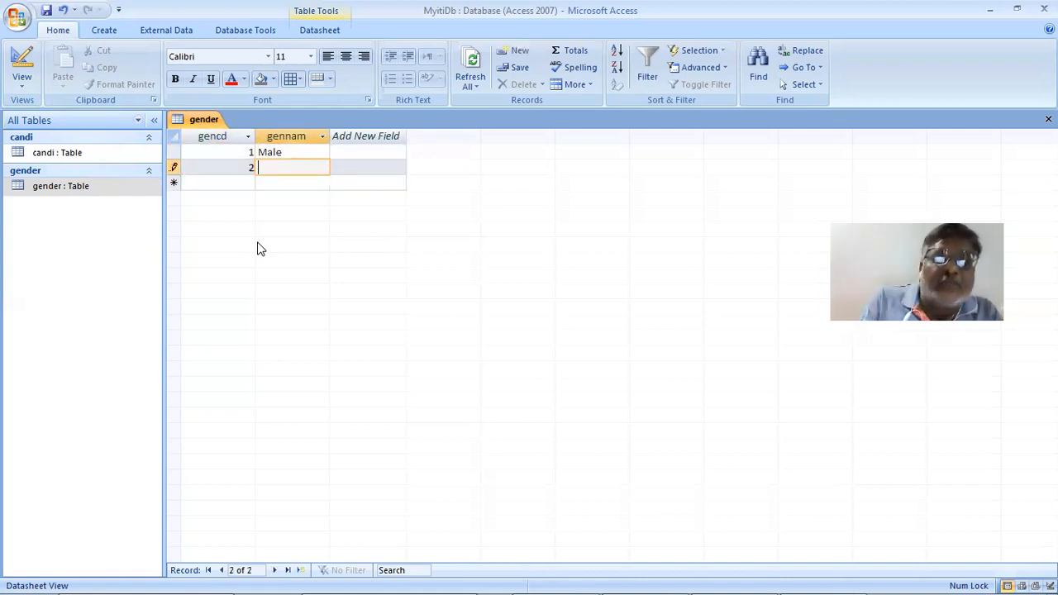
type("Fe")
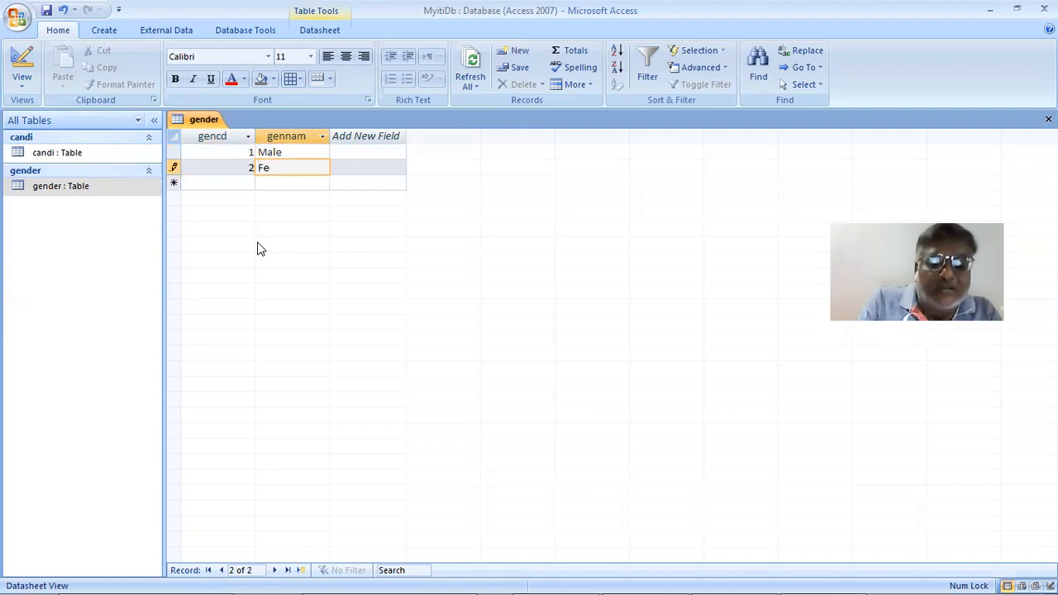
type("male")
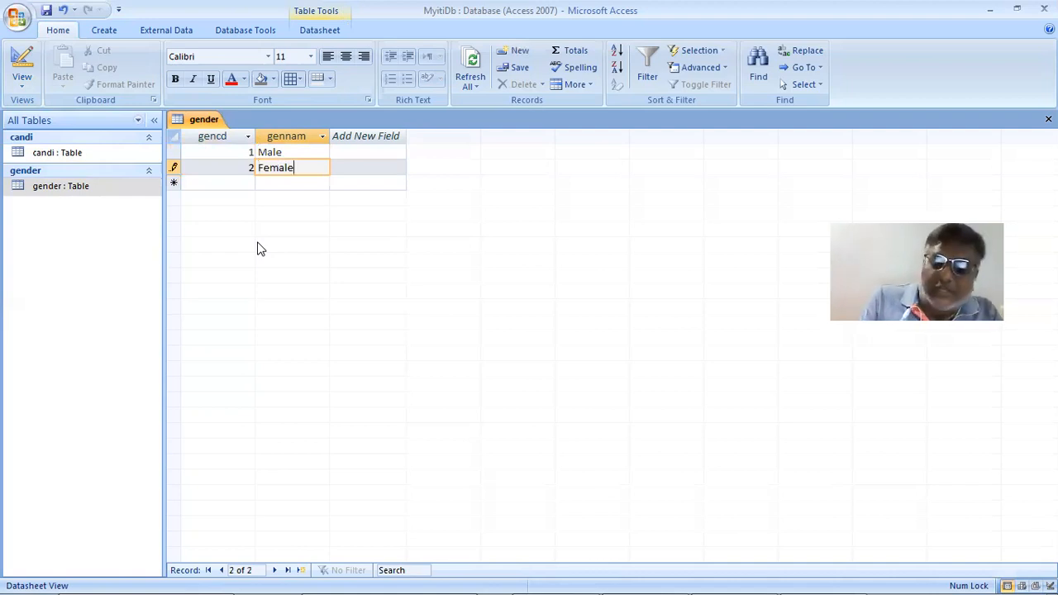
key("Tab")
Enter the third gender record with gencd 3 and gennam UniSex
type("3")
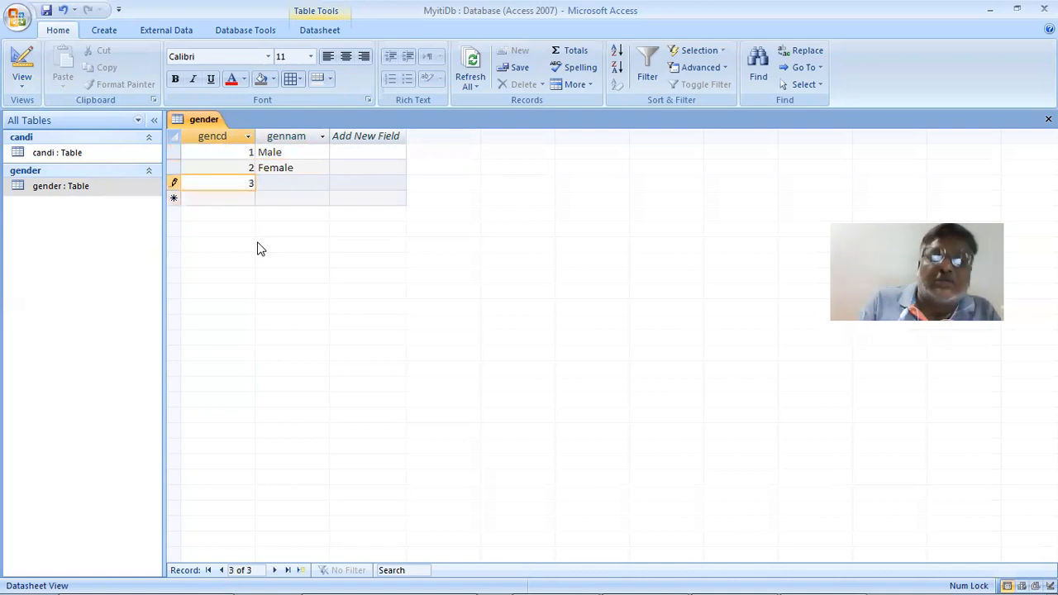
key("Tab")
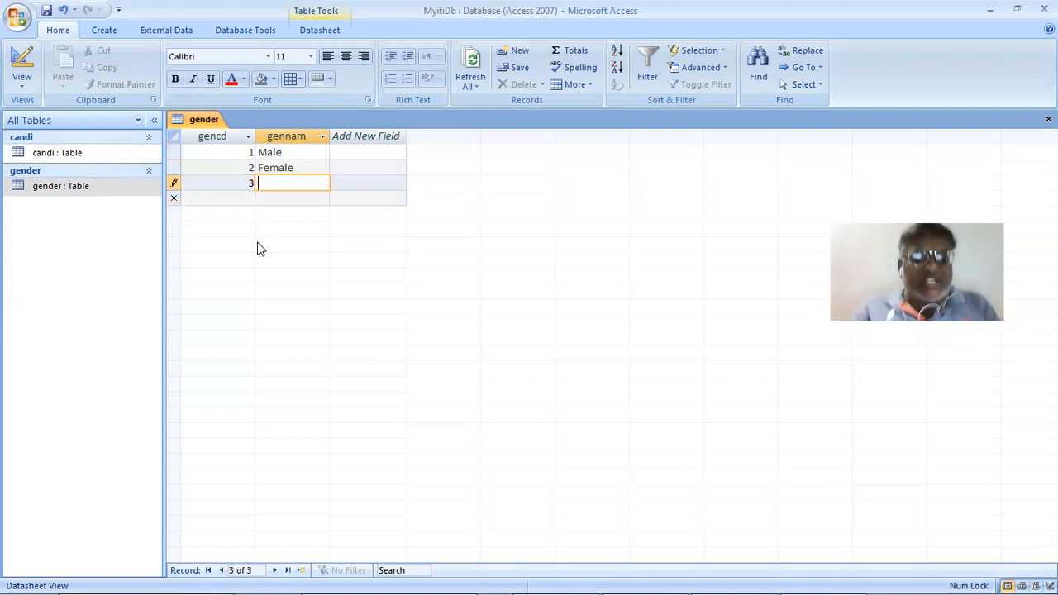
type("Uni")
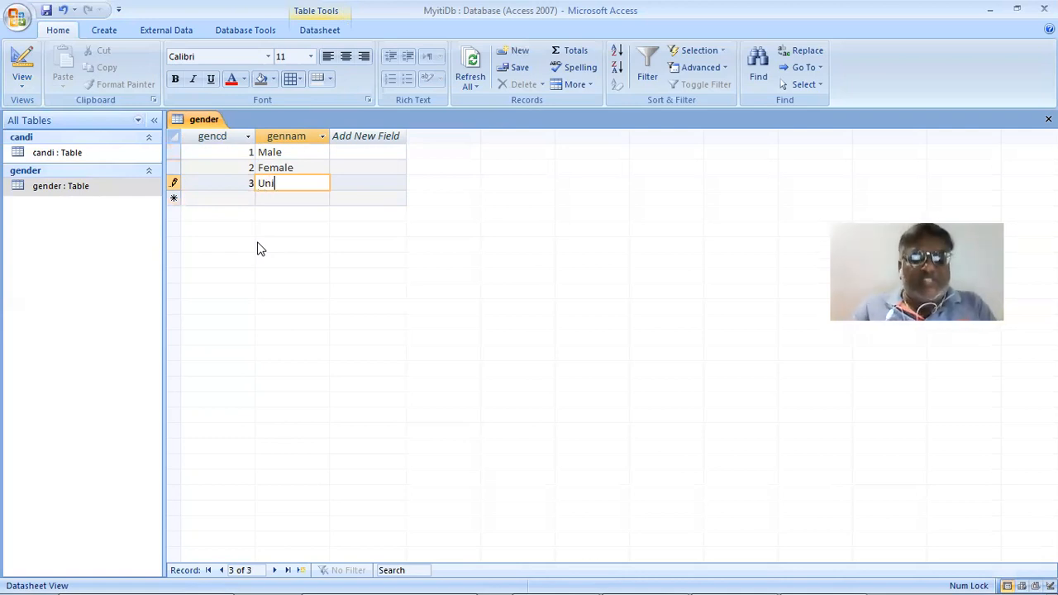
type("Sex")
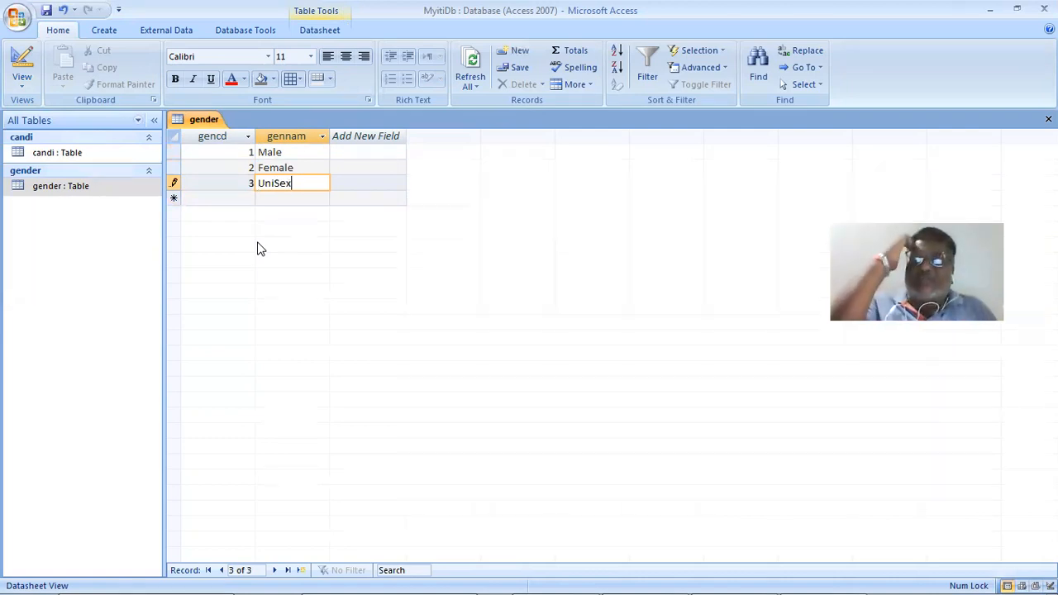
key("Tab")
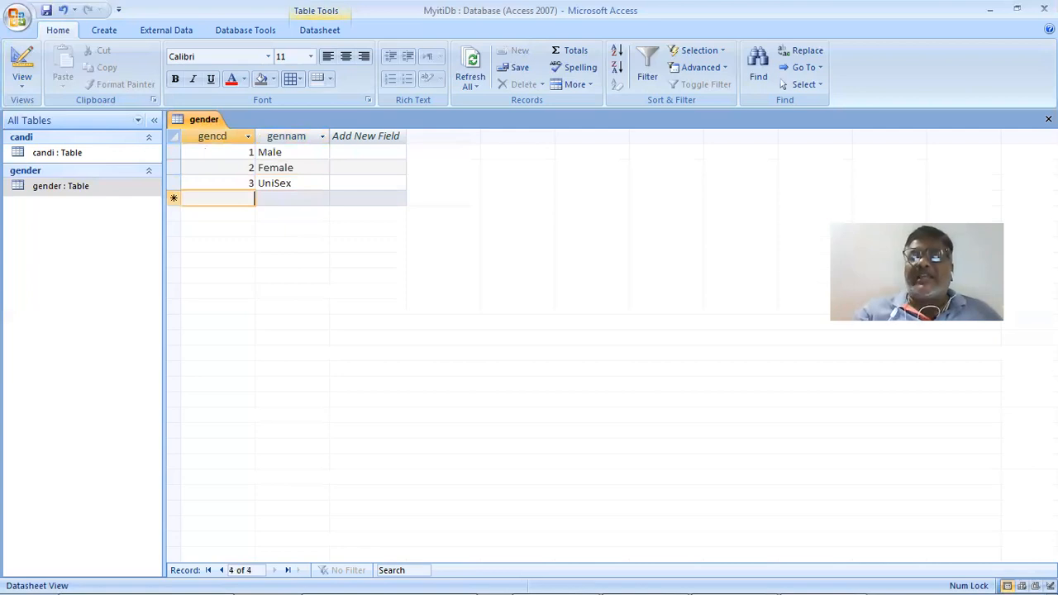
Close the gender table, reopen it to check its stored records, and close it again
key("ctrl+w")
double_click(90, 189)
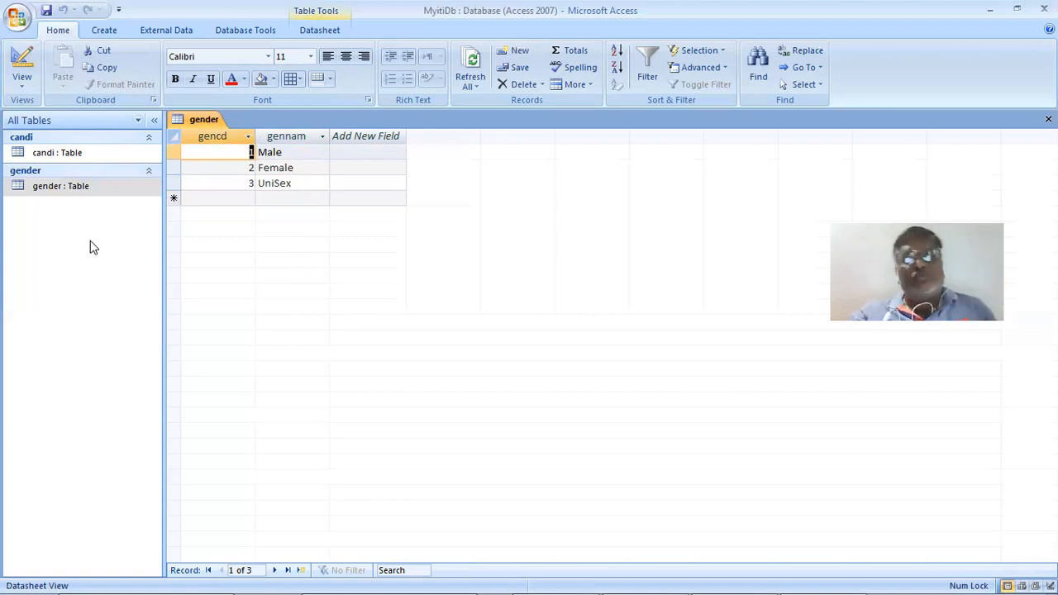
left_click(1048, 119)
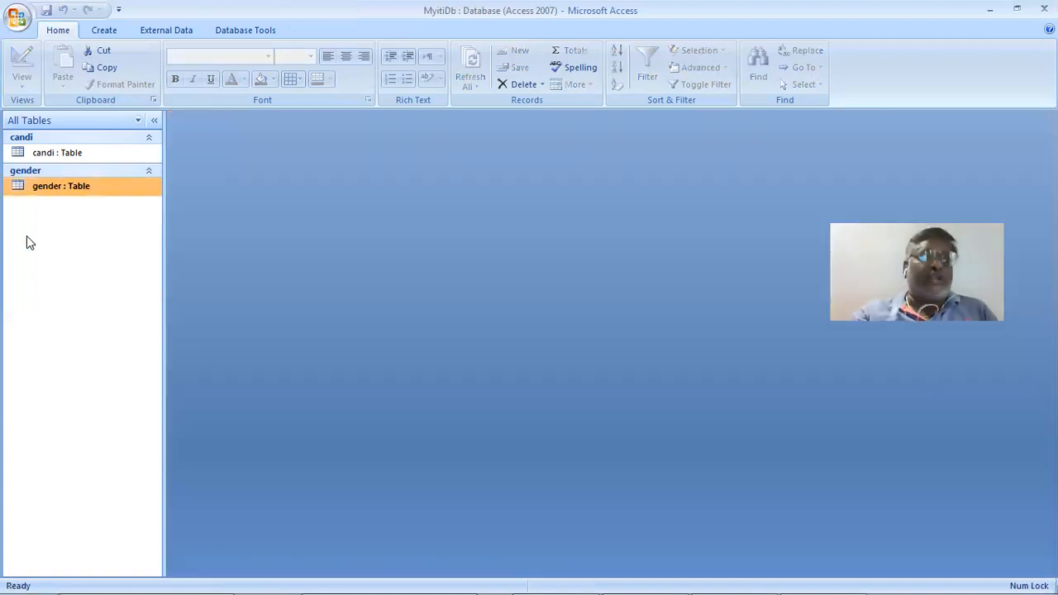
Create a new blank table in the database
right_click(31, 225)
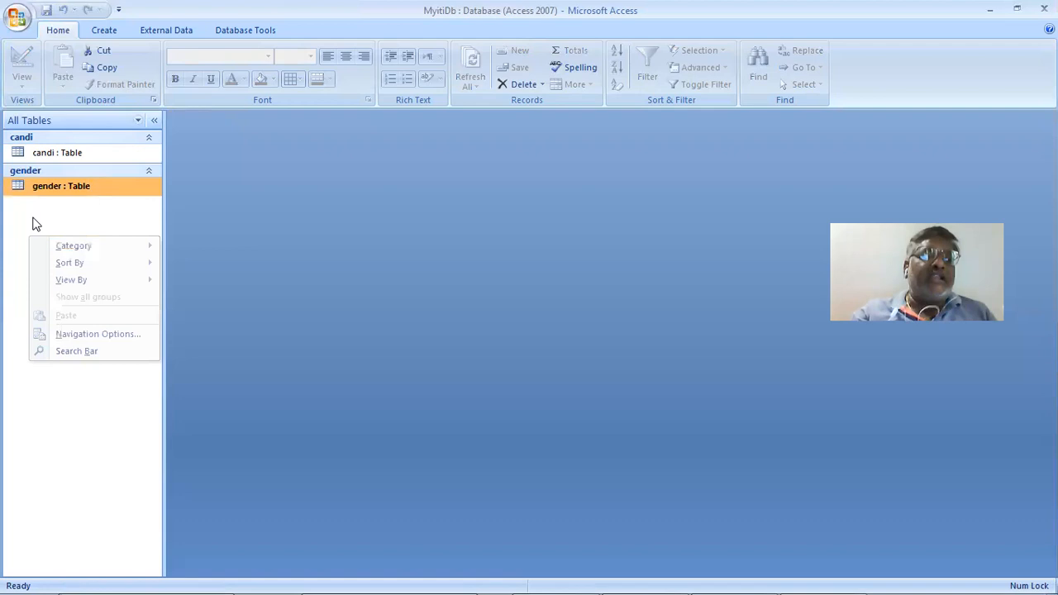
left_click(93, 37)
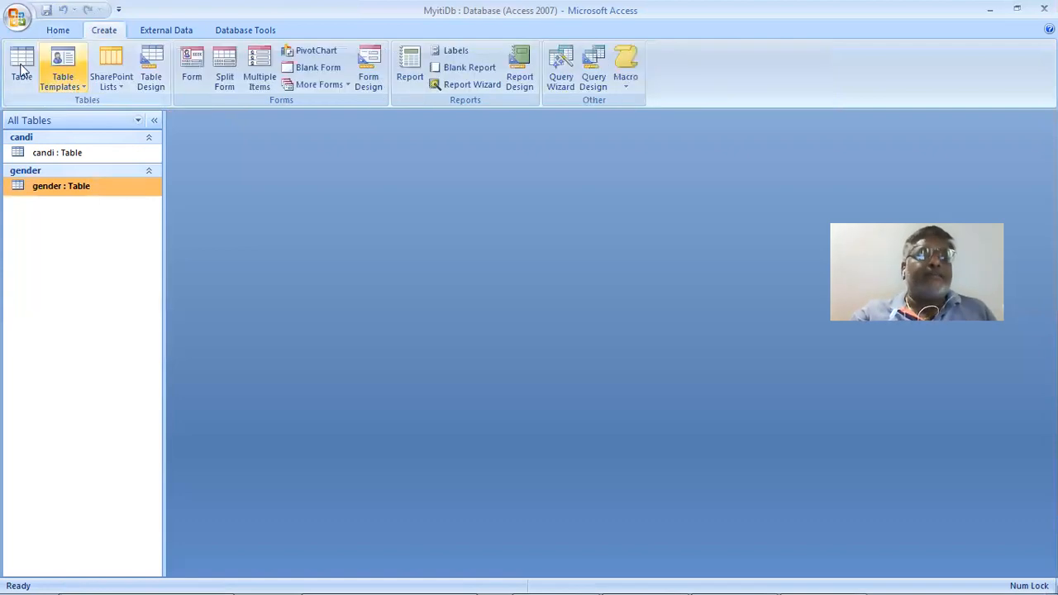
left_click(22, 71)
Switch to Adobe Acrobat Reader and read past the Sex table's relationship notes to the Caste table's field definitions
key("alt+Tab")
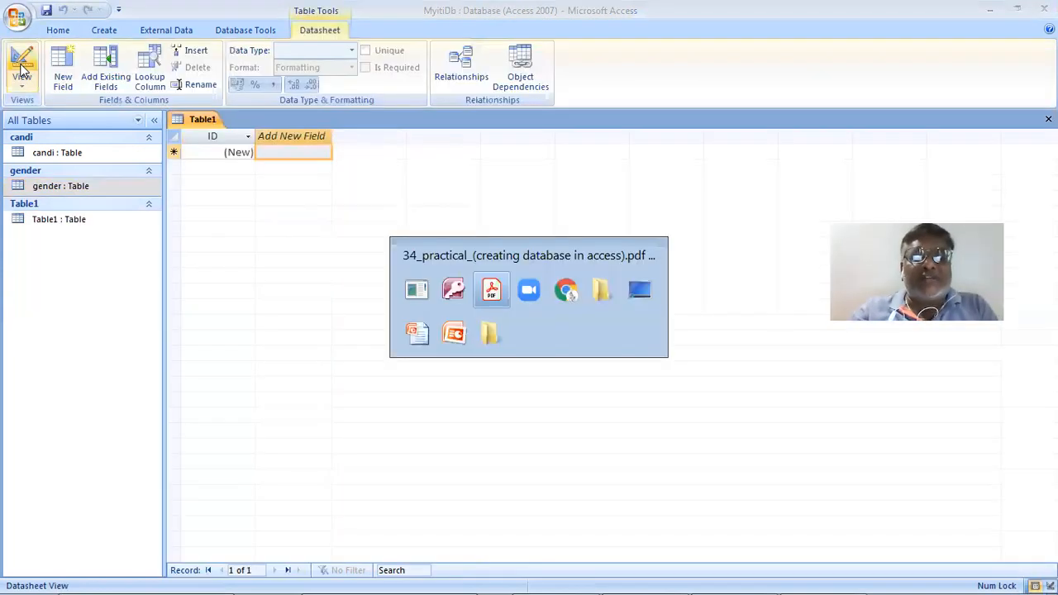
scroll(337, 359, "down", 2)
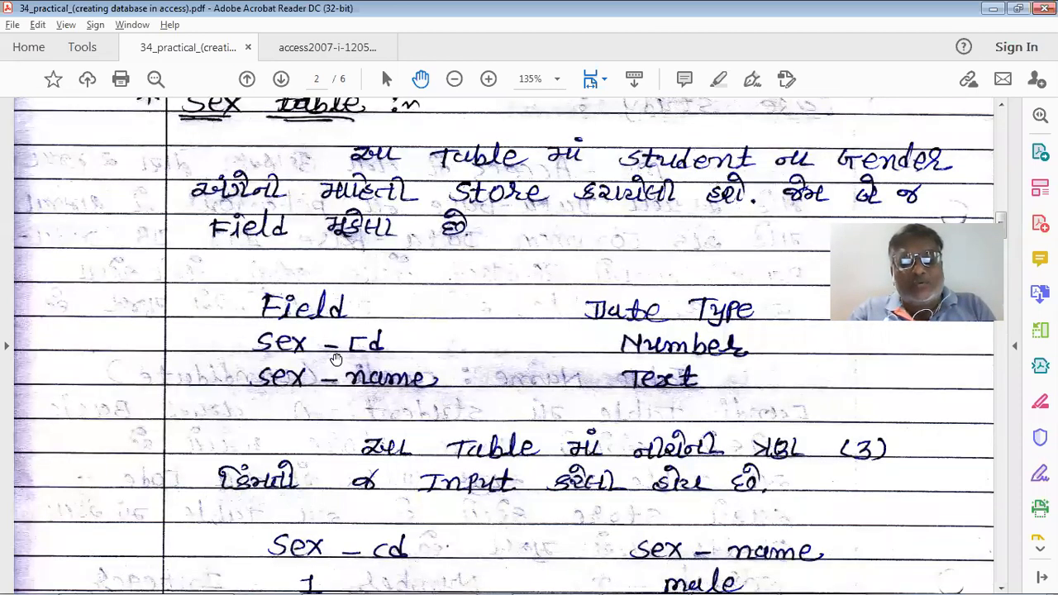
scroll(336, 359, "down", 4)
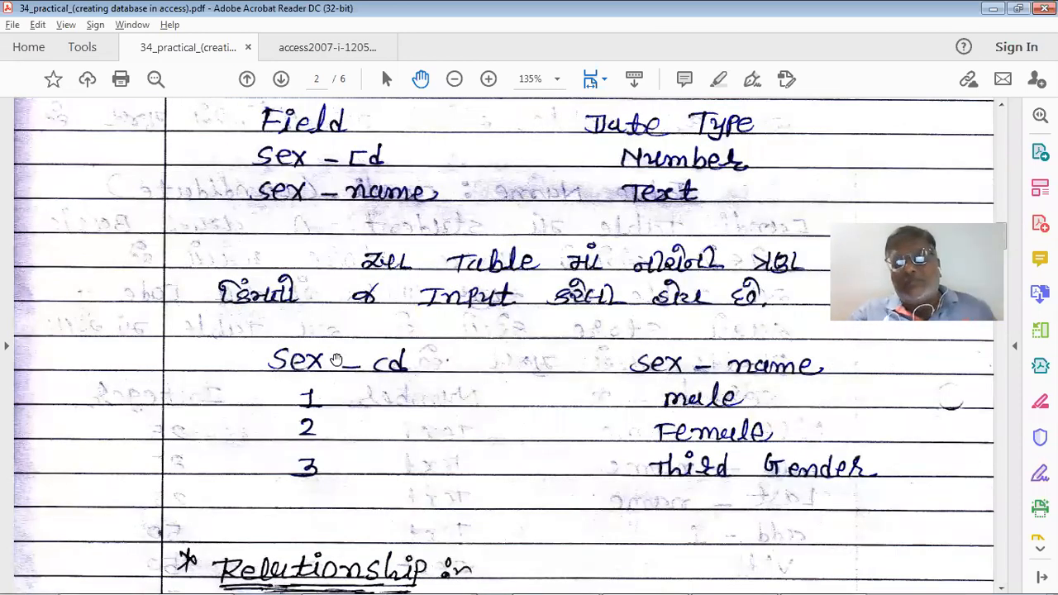
scroll(336, 359, "down", 1)
scroll(336, 358, "down", 5)
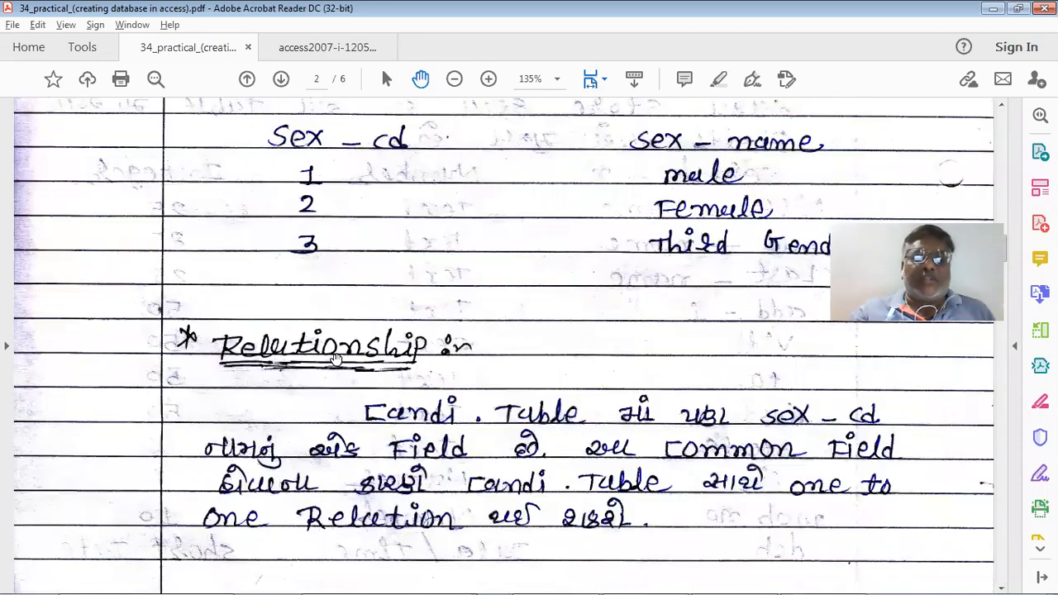
scroll(336, 358, "down", 9)
scroll(337, 358, "down", 8)
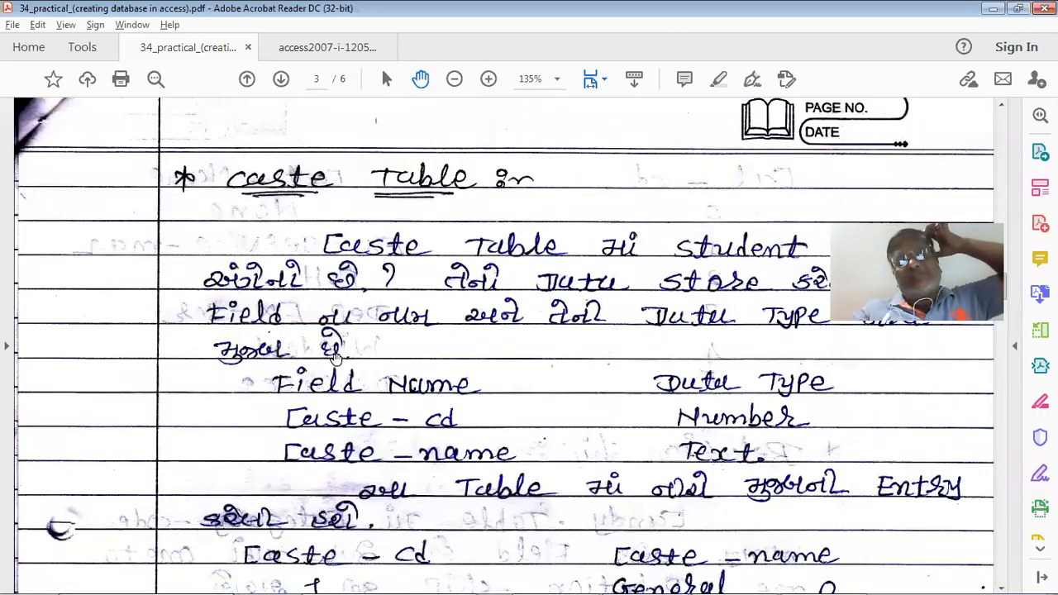
scroll(336, 359, "up", 7)
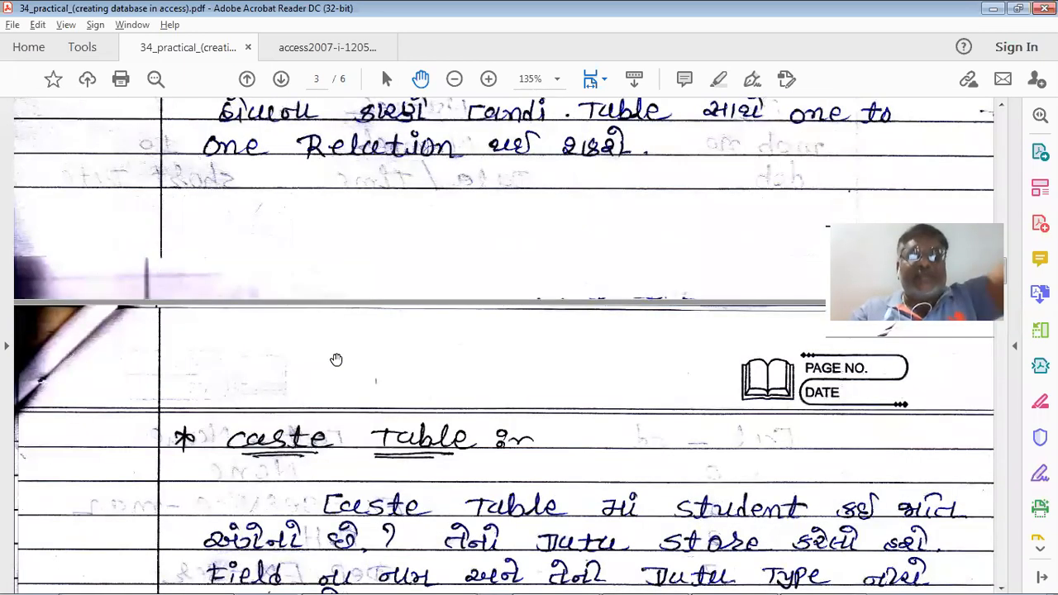
scroll(337, 358, "up", 4)
scroll(337, 358, "down", 8)
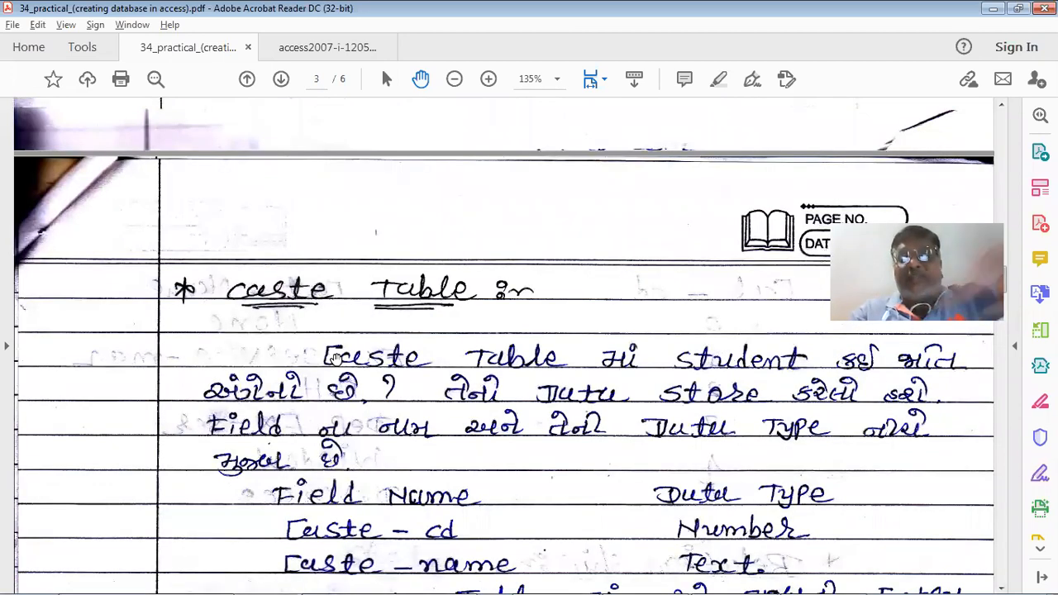
scroll(337, 358, "down", 1)
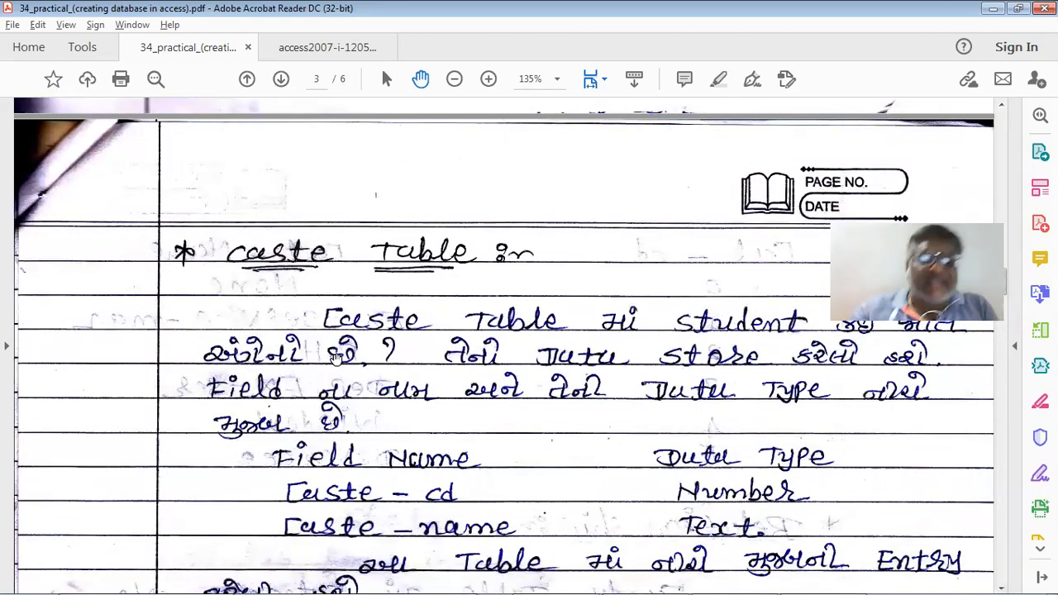
Read on to the Caste table's entries, switch to Microsoft Access, and save the new table as caste in Design View
scroll(336, 357, "down", 2)
scroll(334, 357, "down", 2)
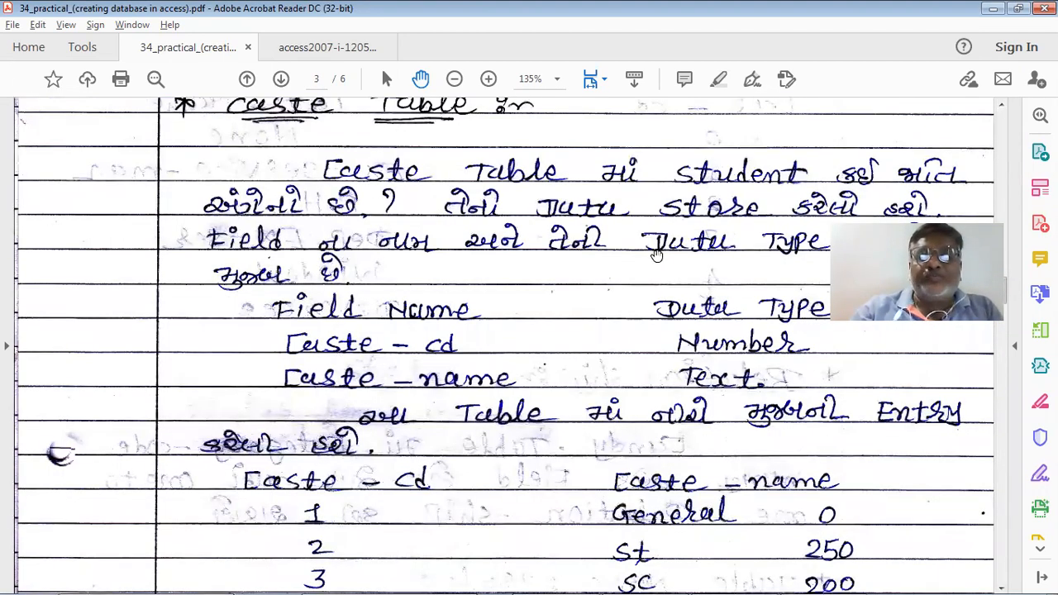
key("alt+Tab")
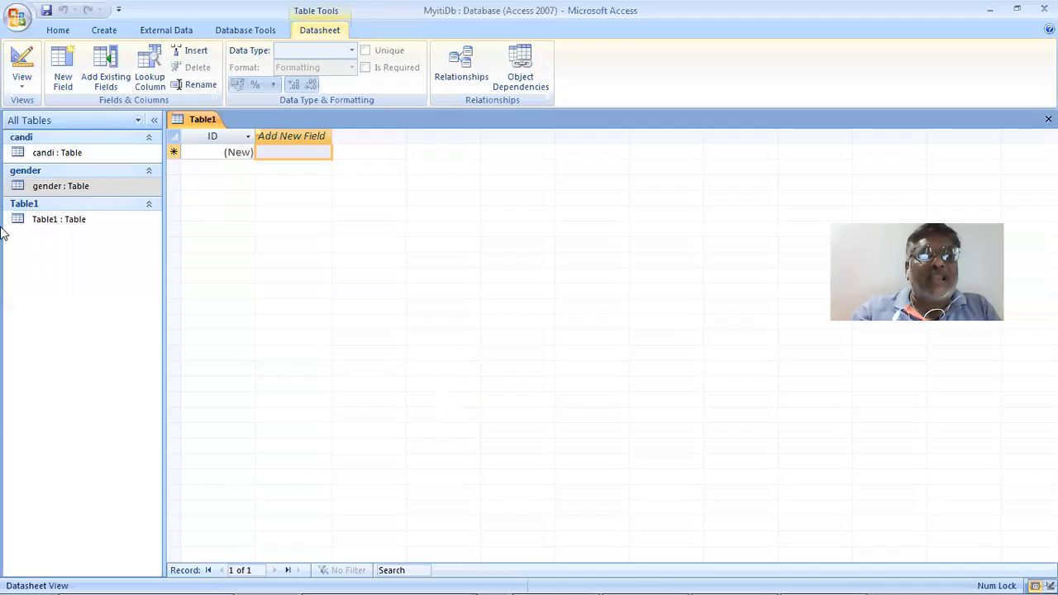
left_click(23, 83)
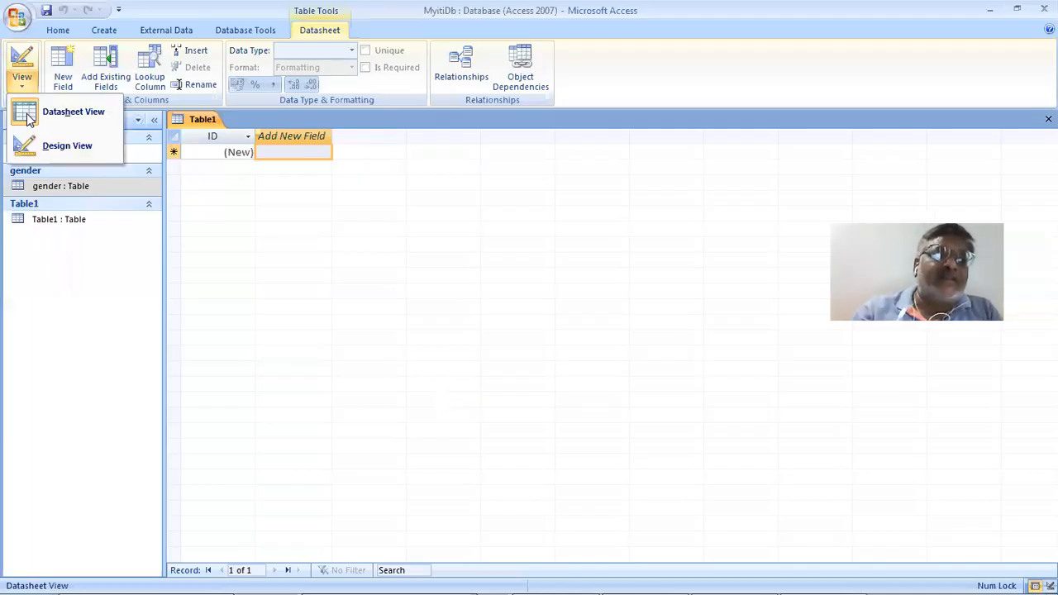
left_click(29, 153)
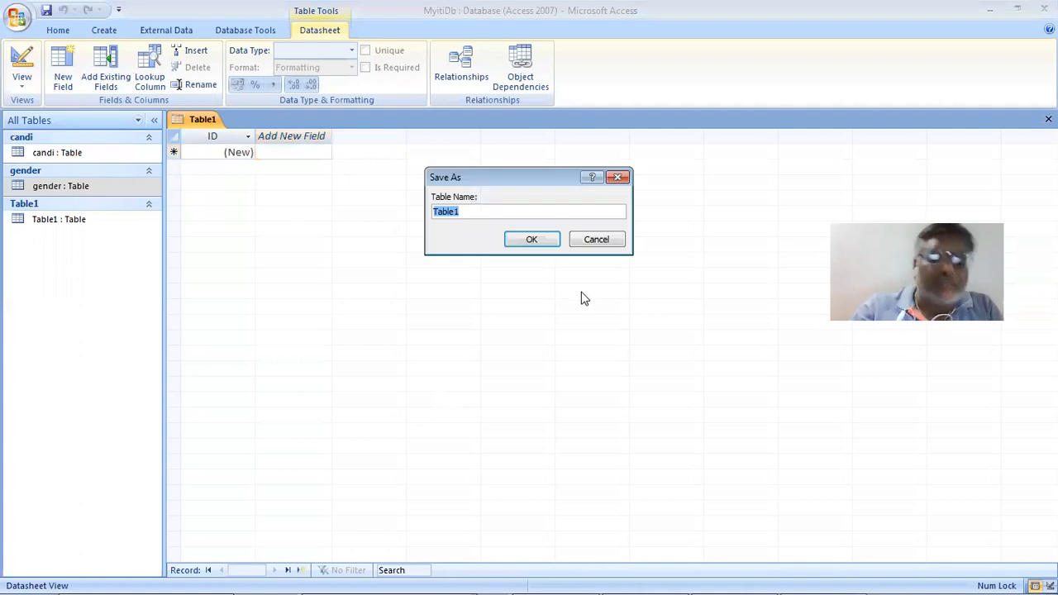
type("cas")
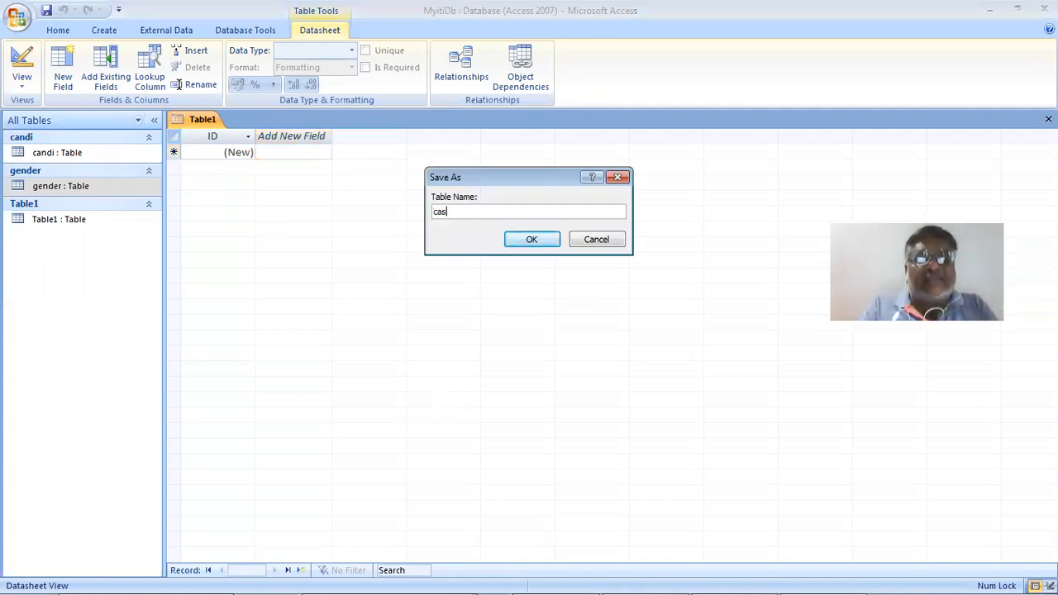
type("te")
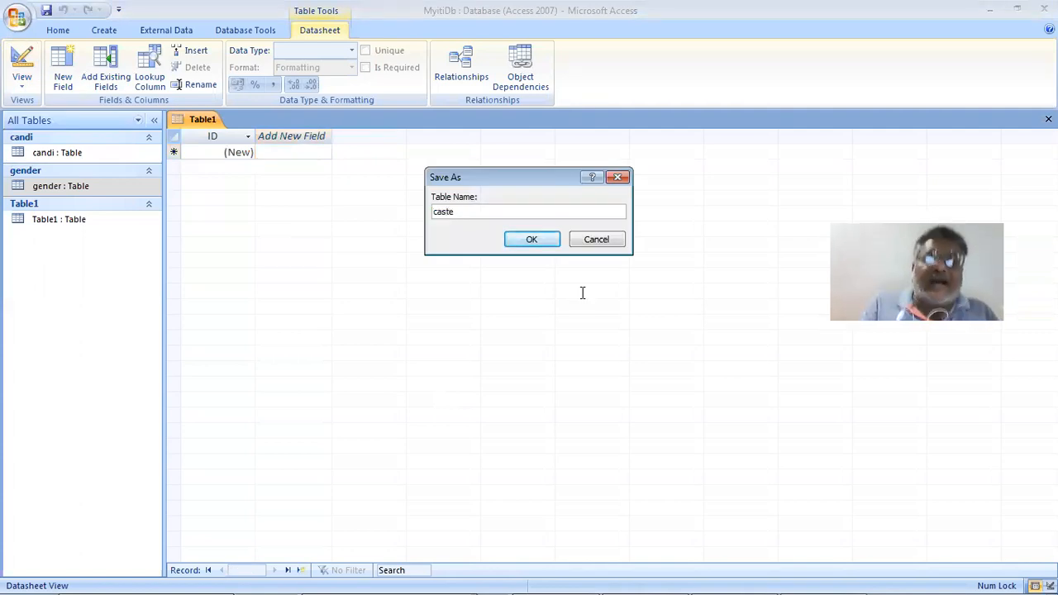
key("Return")
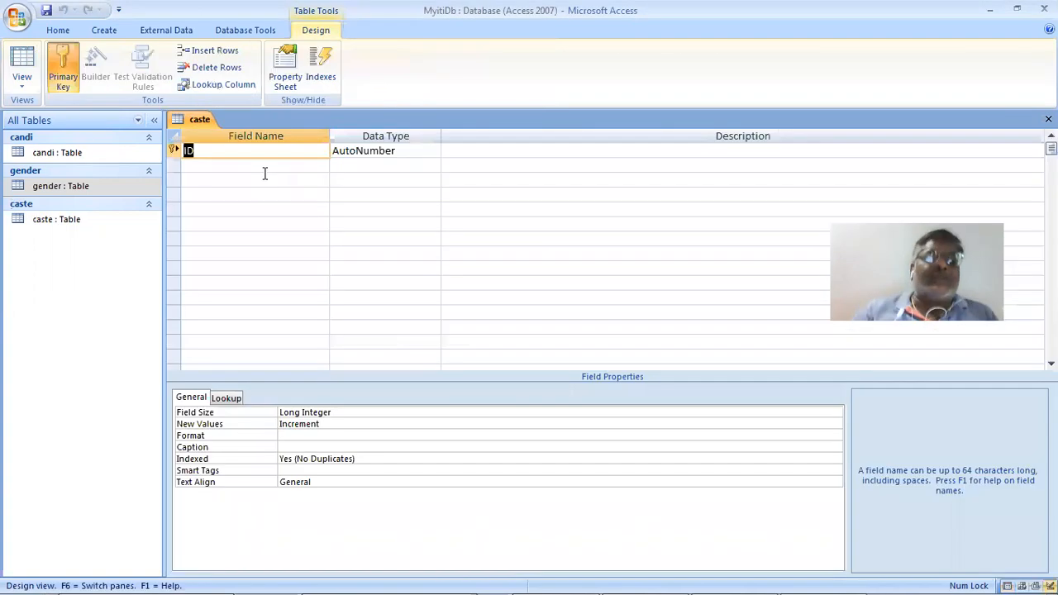
Open the candi table and go along its columns to check how the caste code field is named
left_click(91, 153)
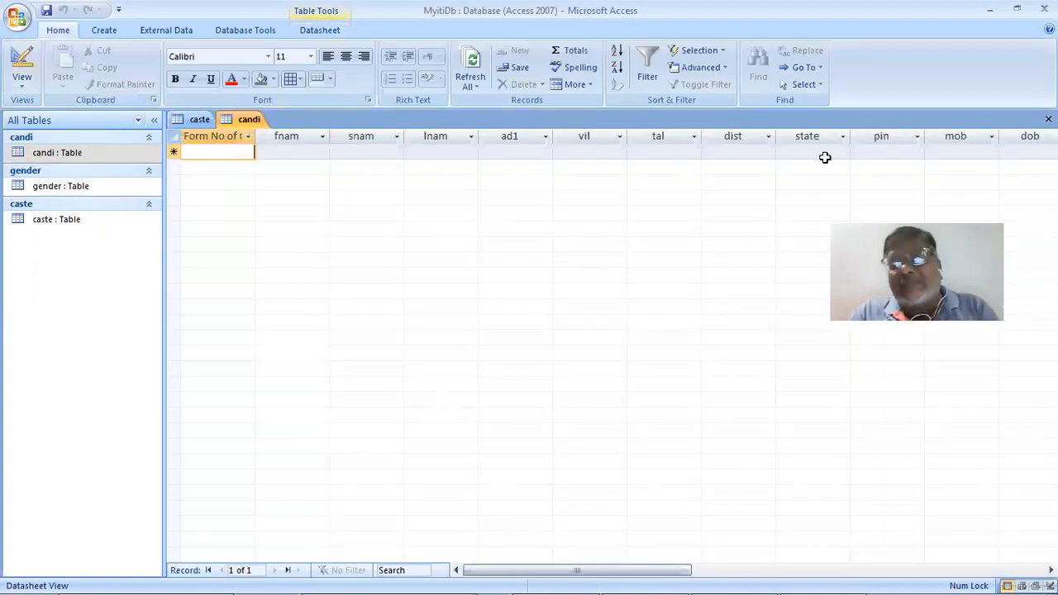
left_click(821, 152)
key("Tab")
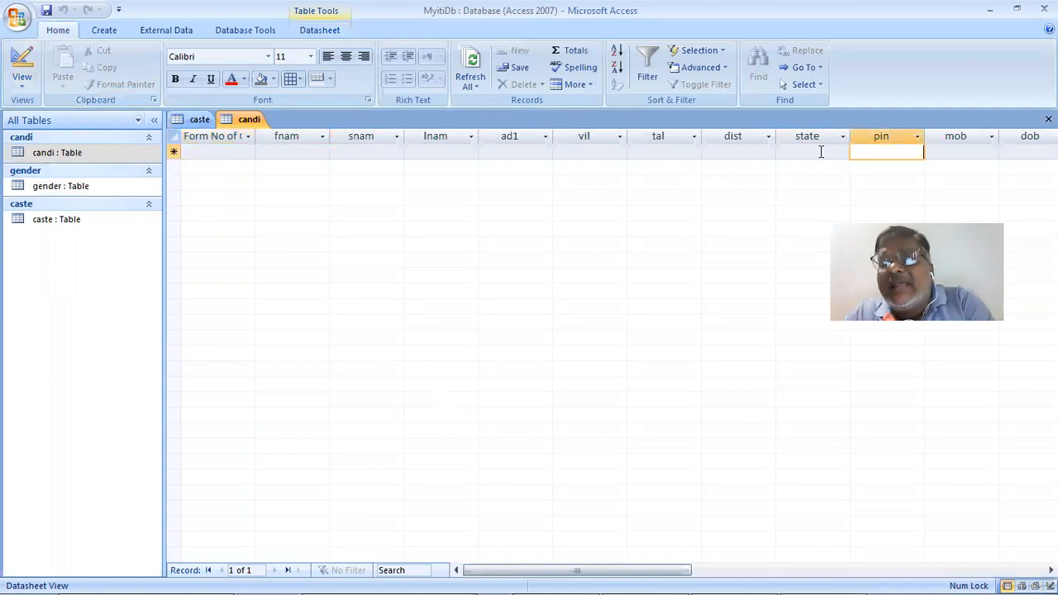
key("Tab")
key("Tab")
key("Tab")
key("Tab")
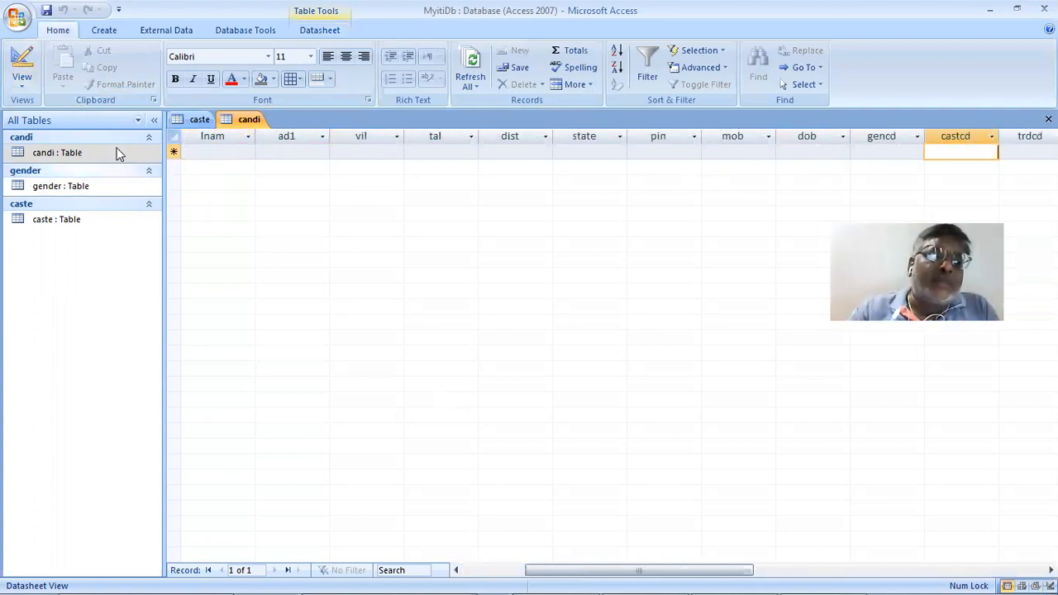
Return to the caste table's design and rename its primary key field as castecd
left_click(195, 119)
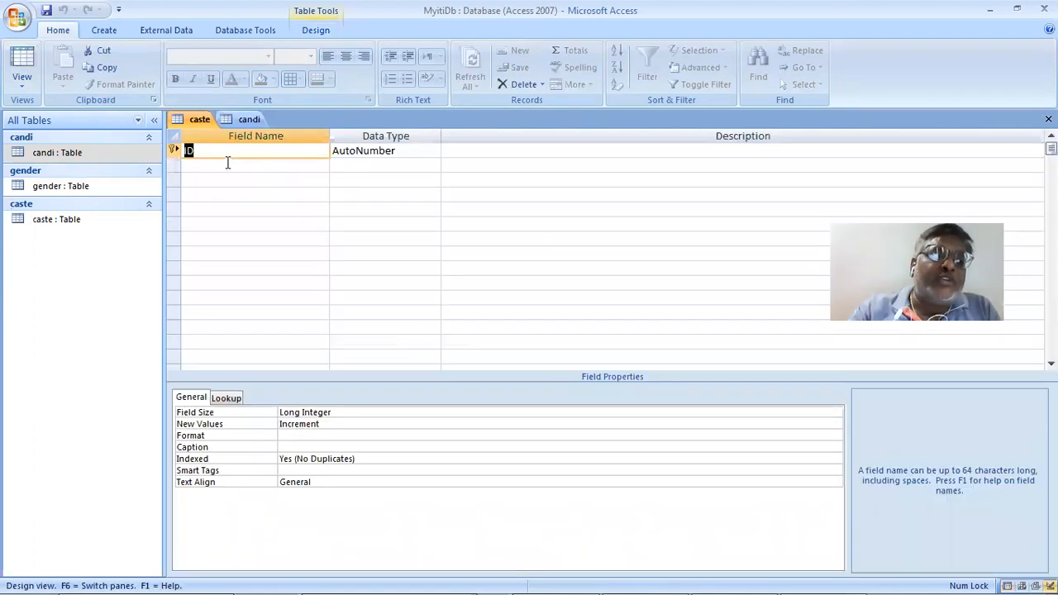
type("cas")
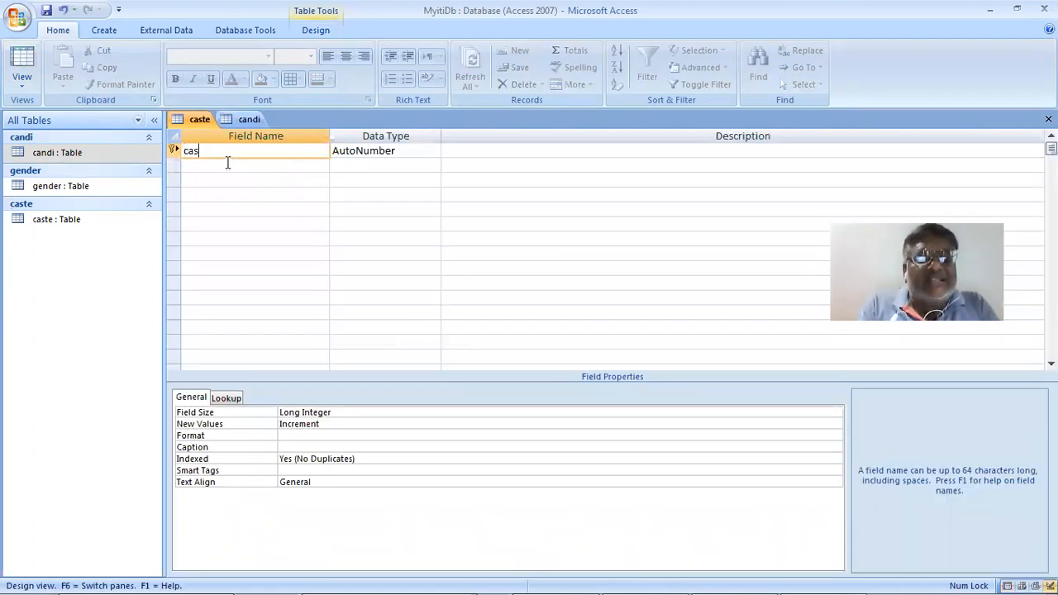
type("te")
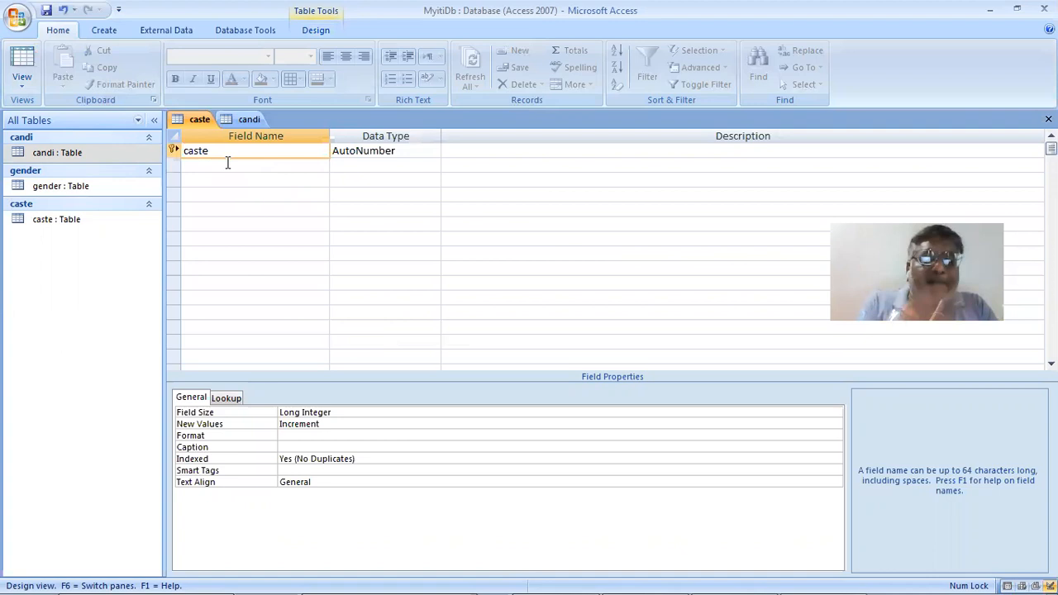
type("cd")
key("Tab")
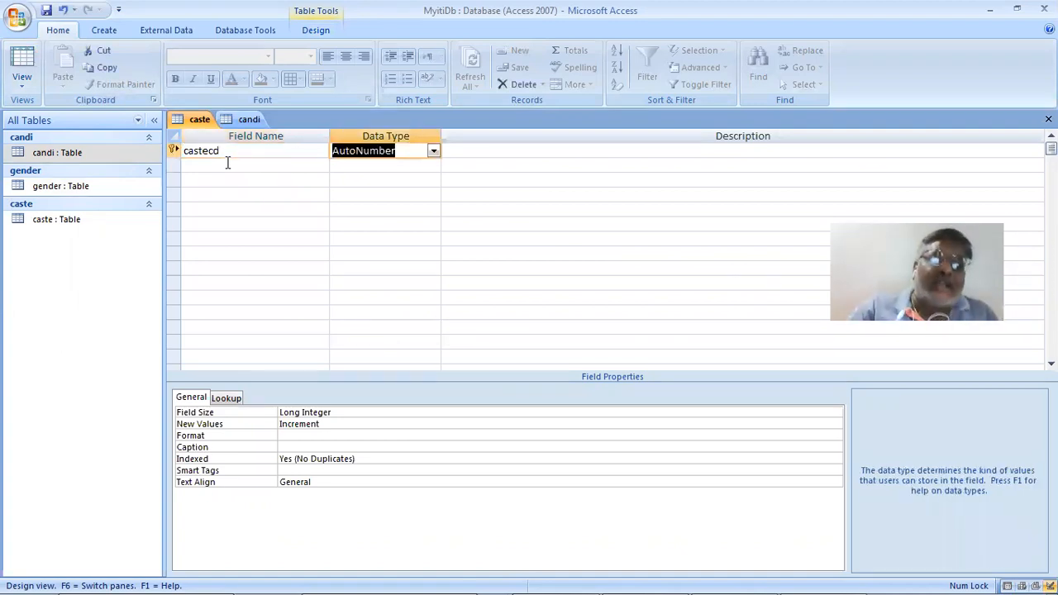
Check the caste code field name in the candi table again and rename the caste table's key field as castcd
double_click(70, 160)
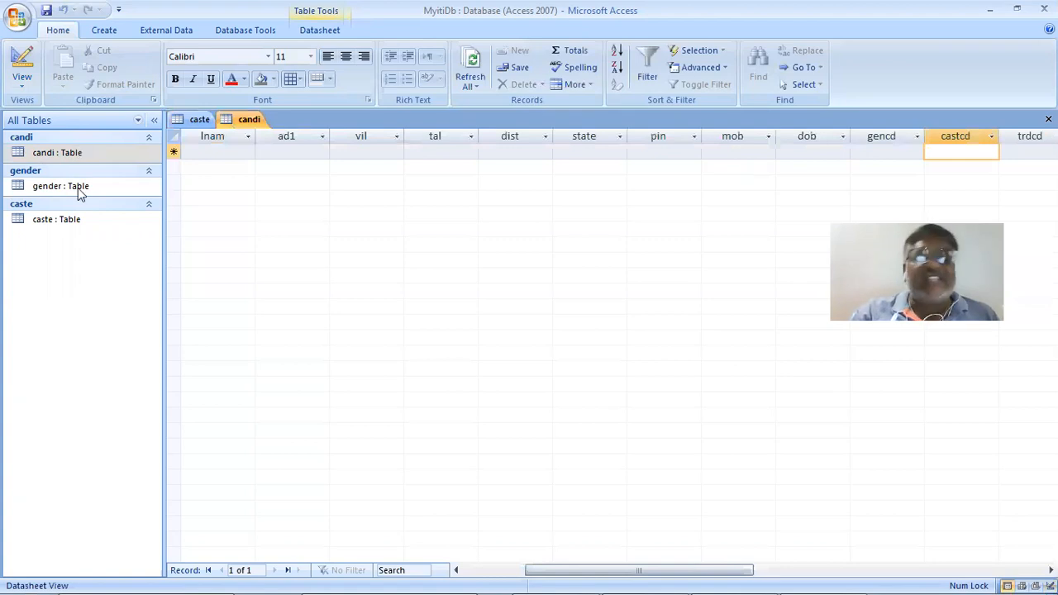
left_click(79, 219)
left_click(198, 122)
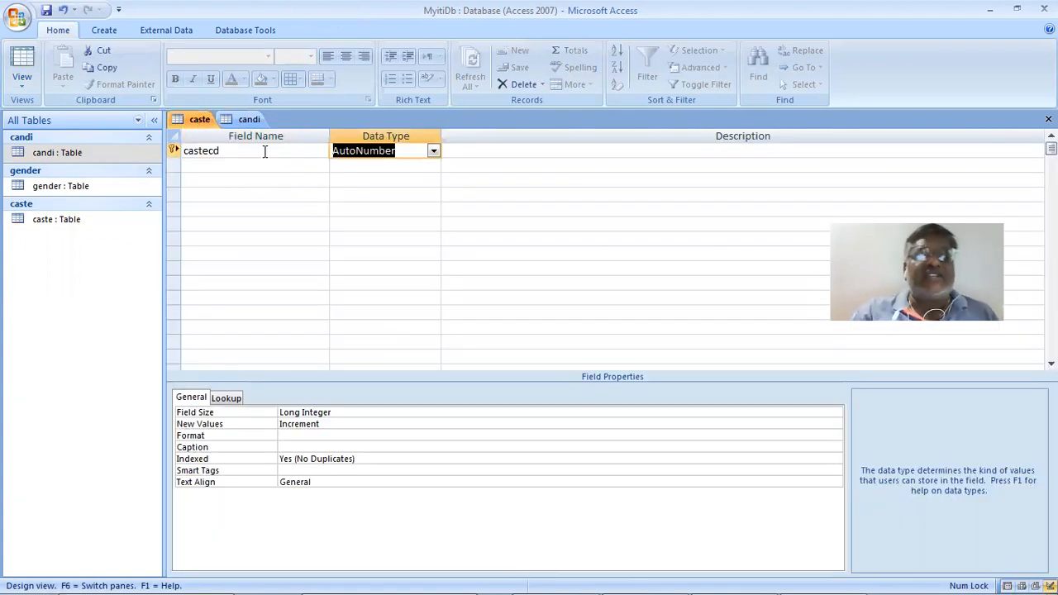
left_click(207, 156)
key("BackSpace")
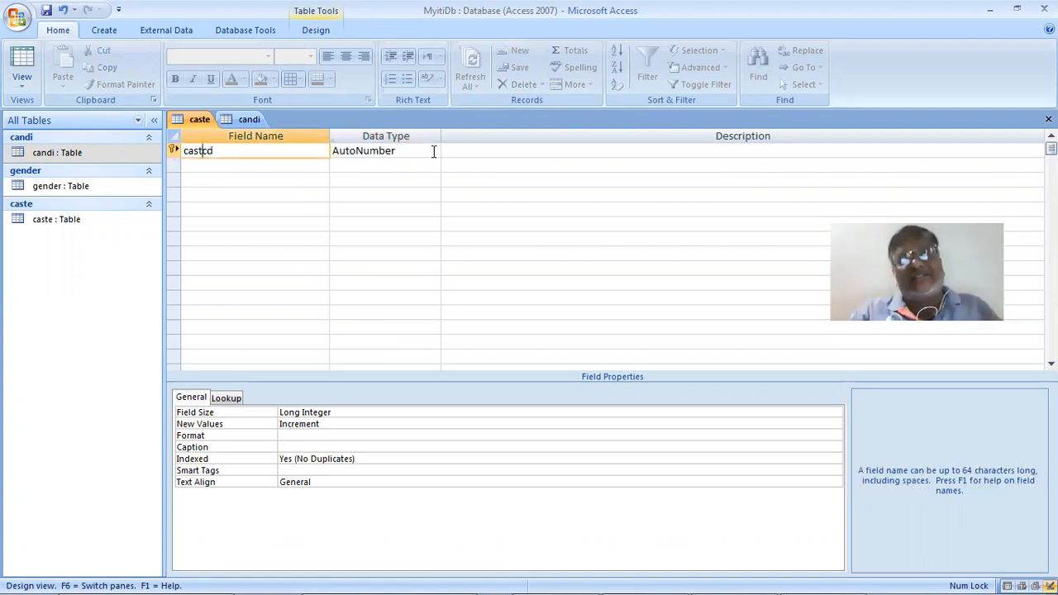
Set the castcd field's data type to Number with field size Byte
left_click(432, 152)
left_click(405, 196)
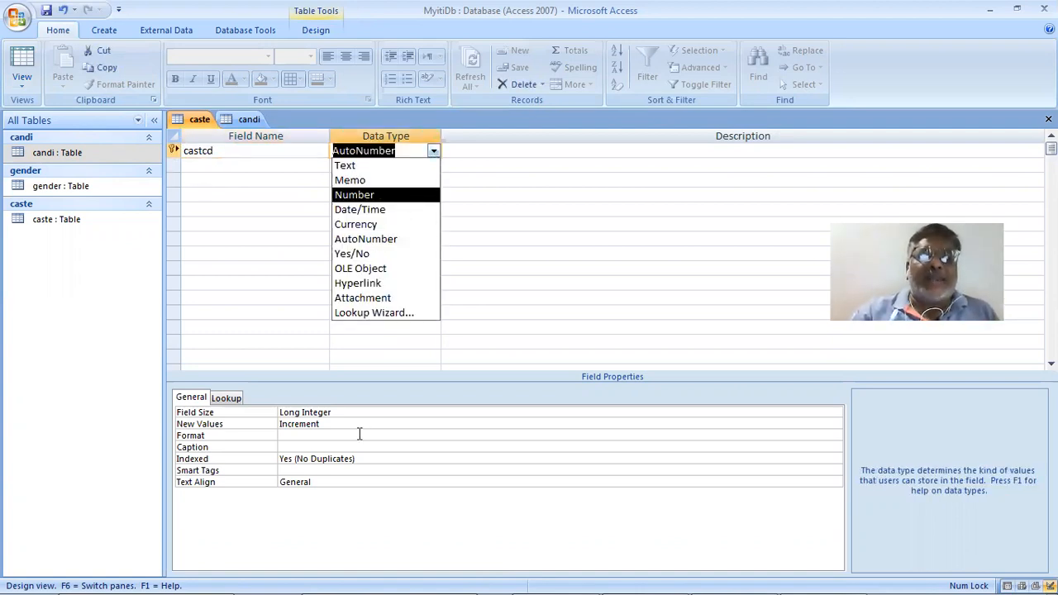
left_click(835, 412)
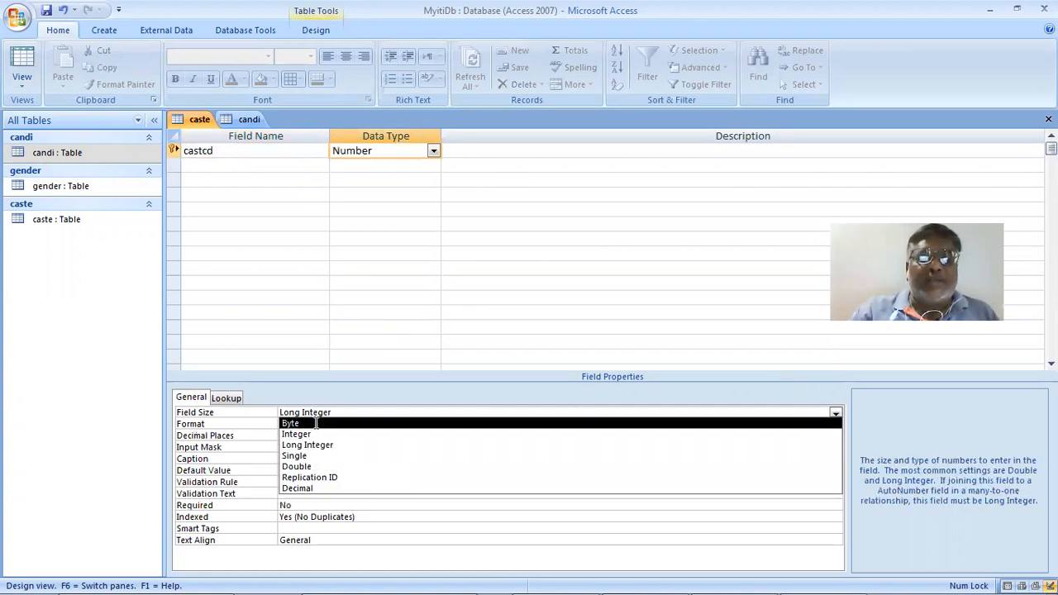
Add a second field named castnam with the Text data type below castcd
left_click(202, 152)
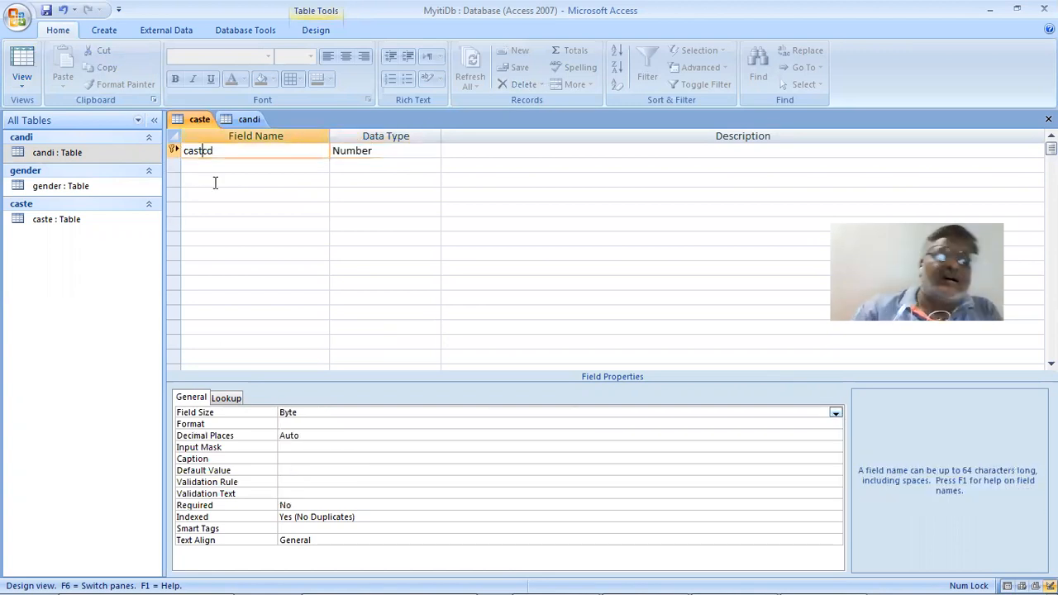
key("Down")
type("cast")
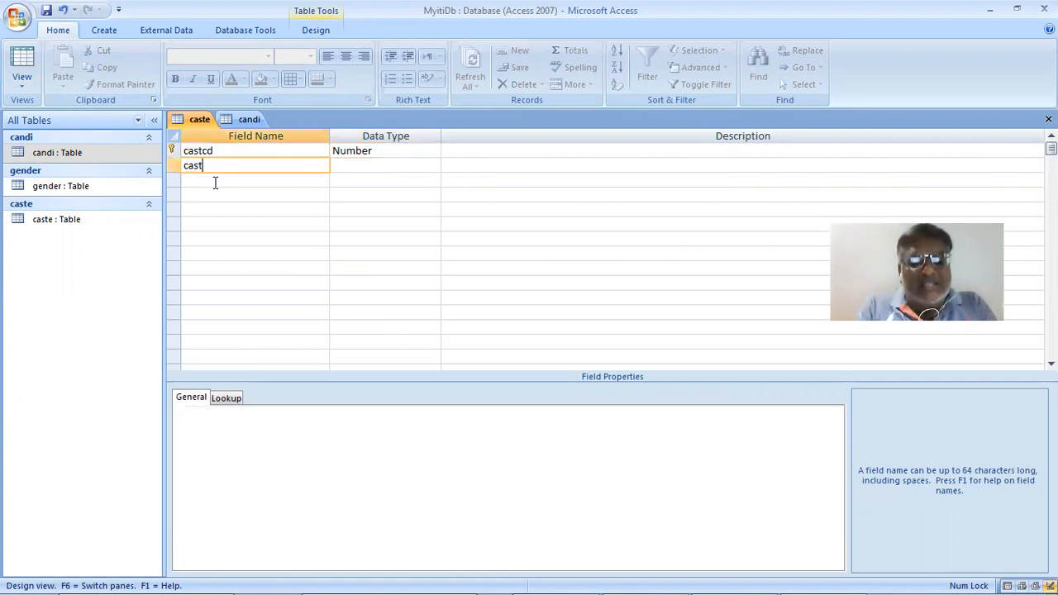
type("nam")
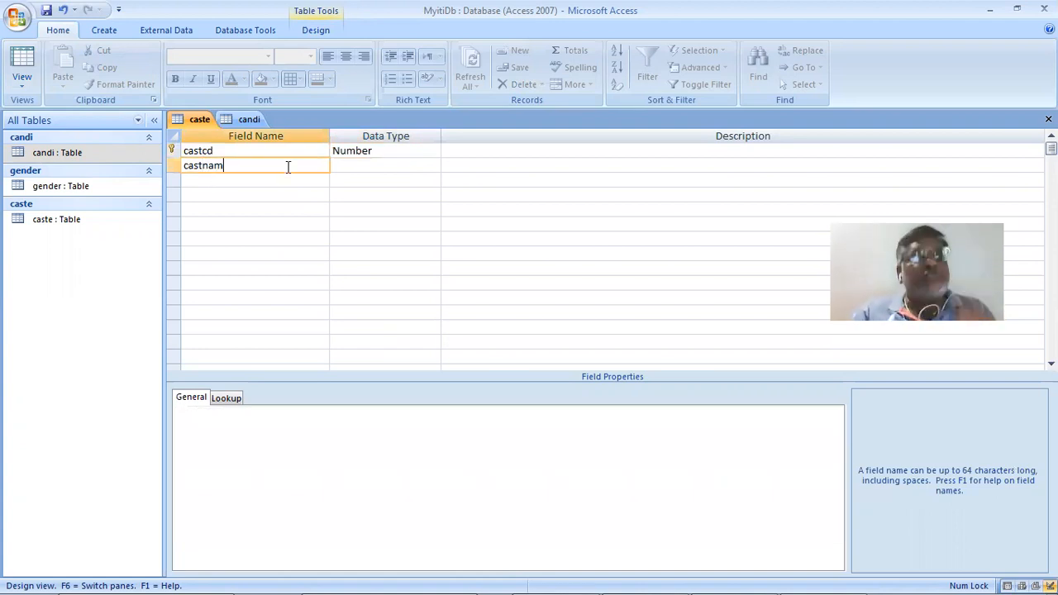
left_click(406, 165)
Set the castnam field's size to 20
left_click(303, 412)
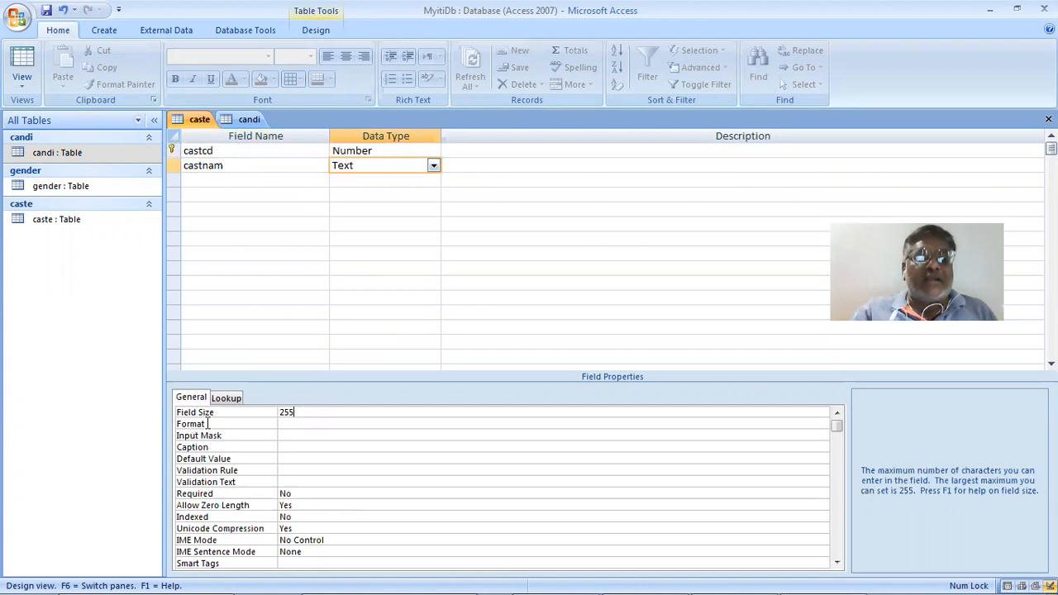
type("20")
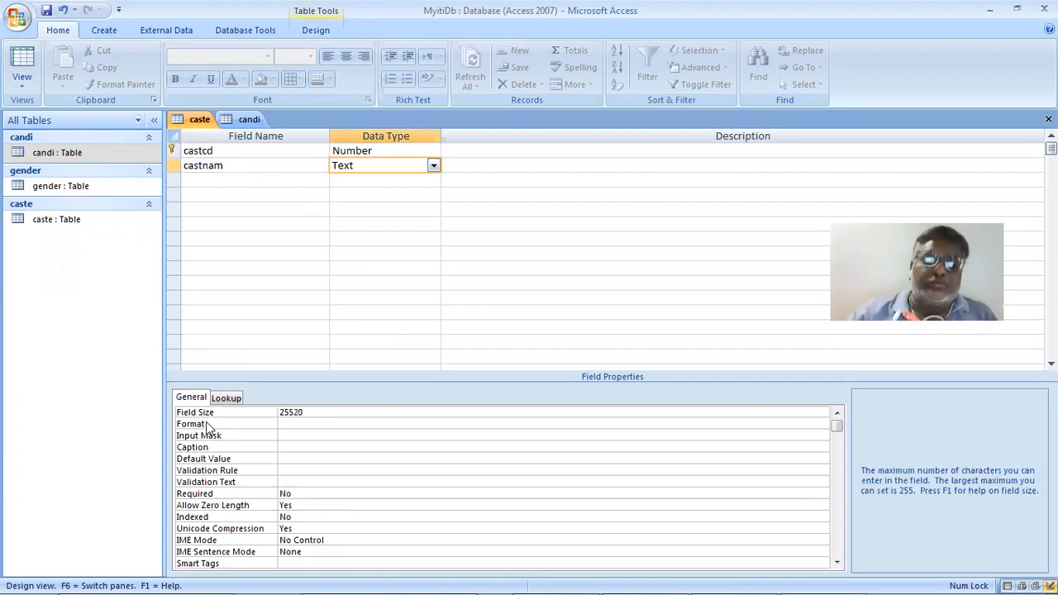
key("BackSpace")
key("BackSpace")
key("BackSpace")
key("BackSpace")
key("BackSpace")
type("20")
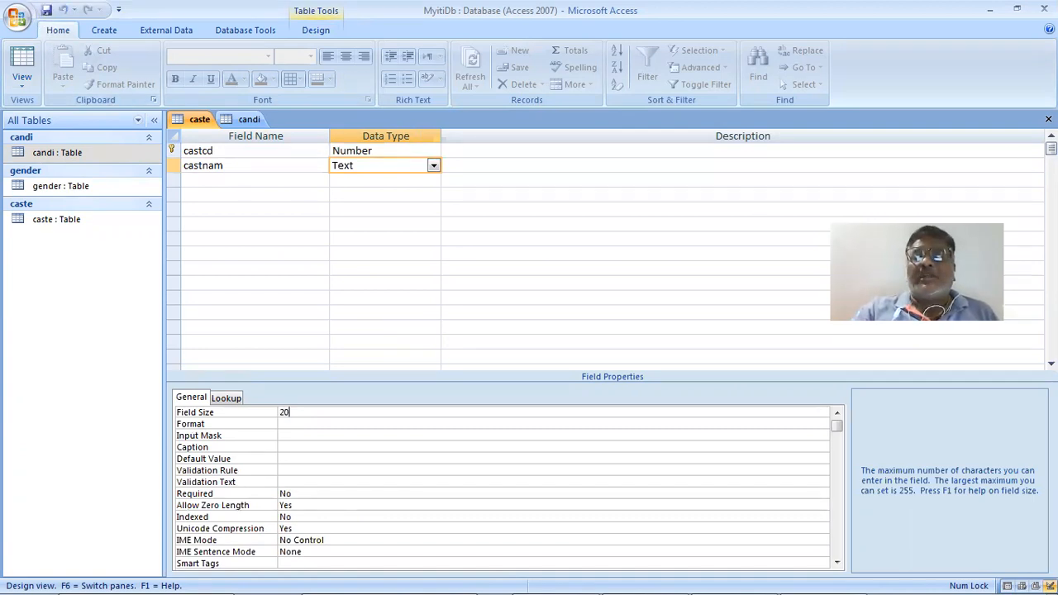
Show the caste table in Datasheet View, enter castcd 1 with castnam General, and start a second record with castcd 2
left_click(25, 87)
left_click(41, 114)
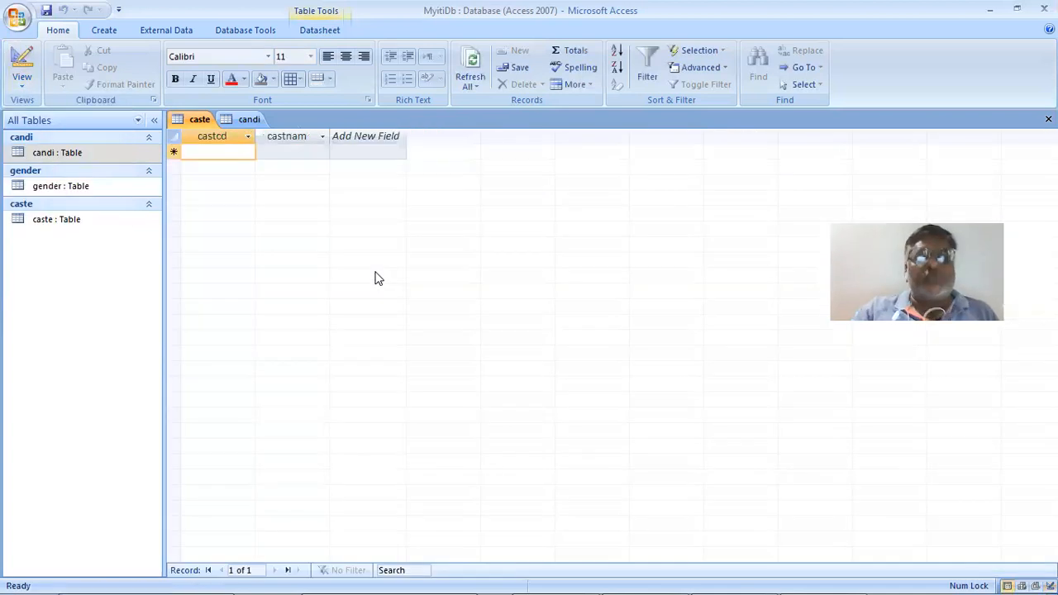
type("1")
key("Tab")
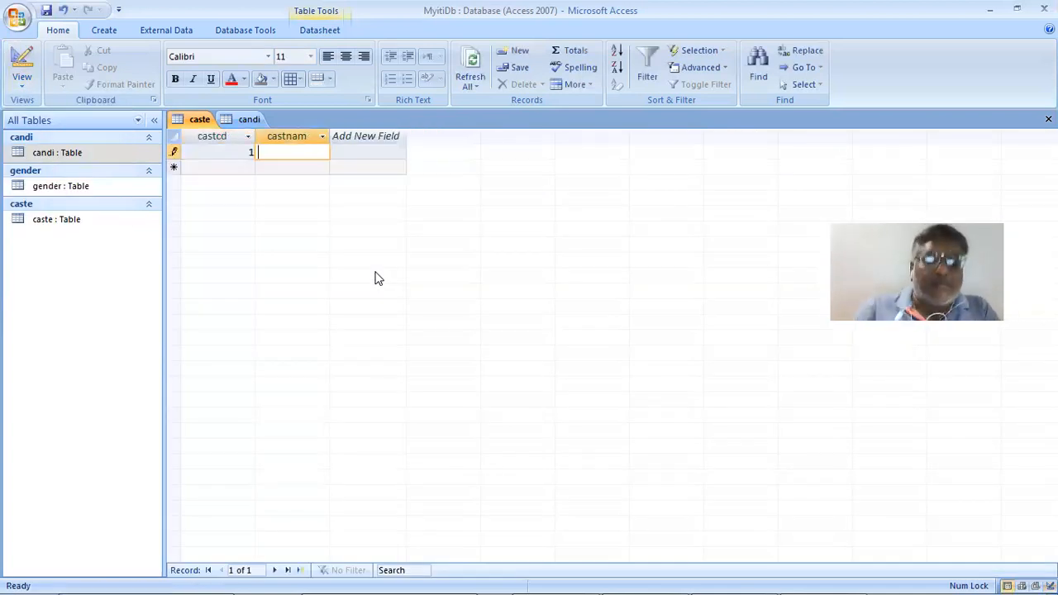
type("Gener")
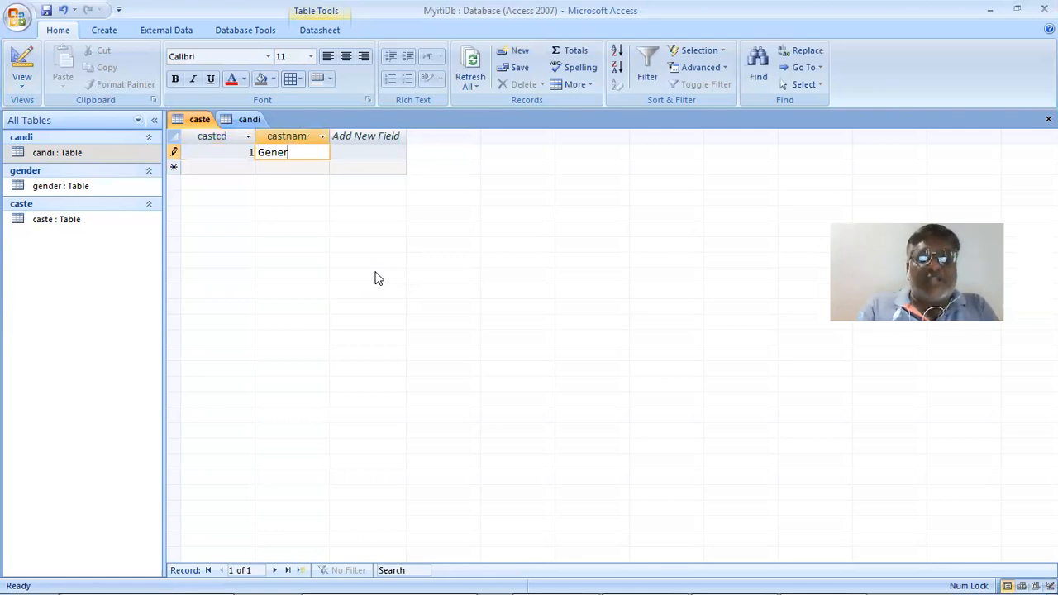
type("al")
key("Down")
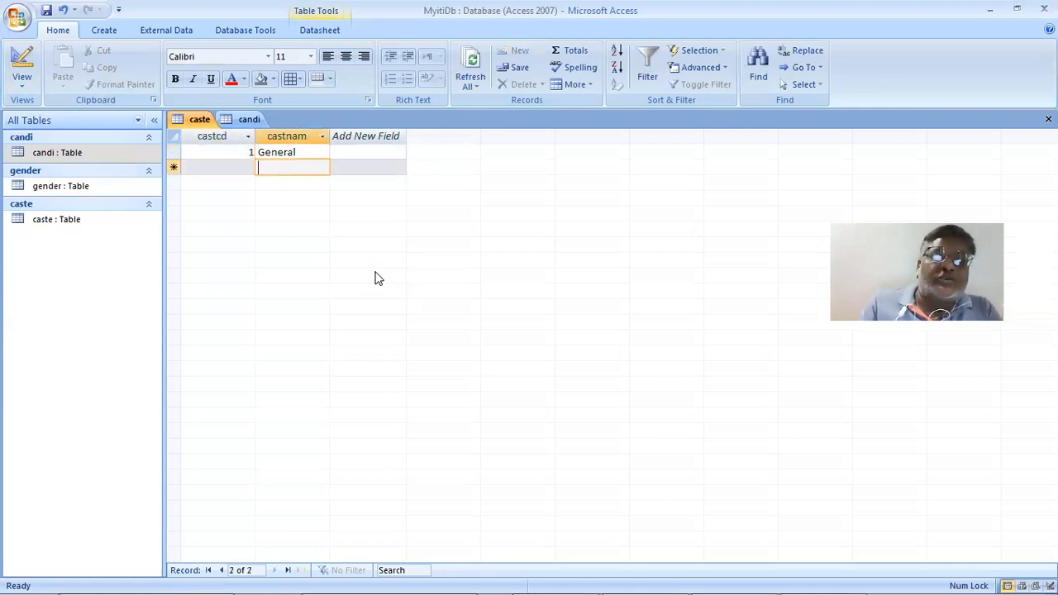
key("Left")
type("2")
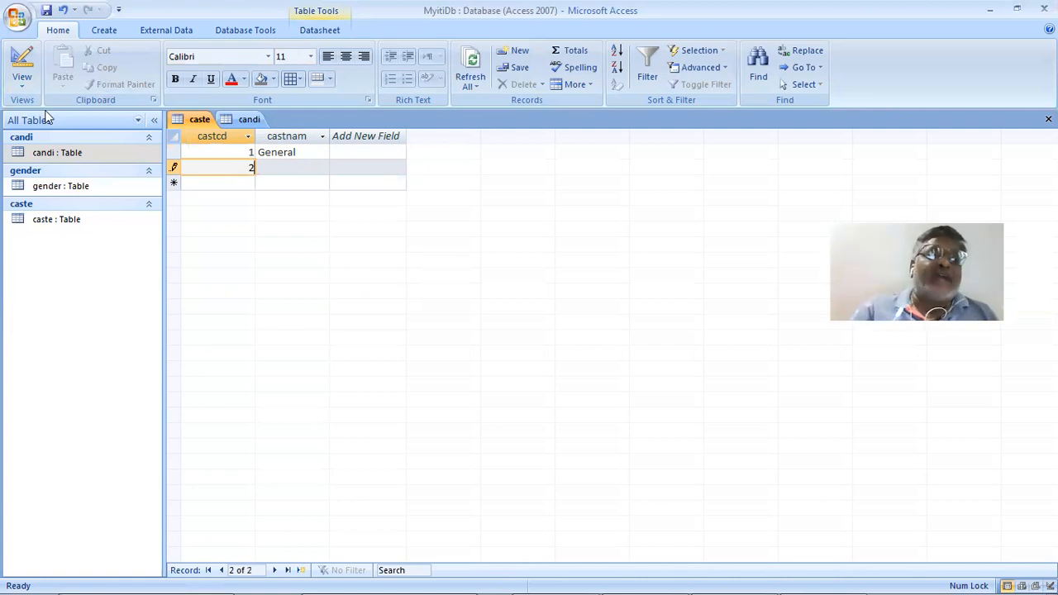
Return the caste table to Design View and add a third field named castfulnam with the Text data type
left_click(16, 87)
left_click(57, 216)
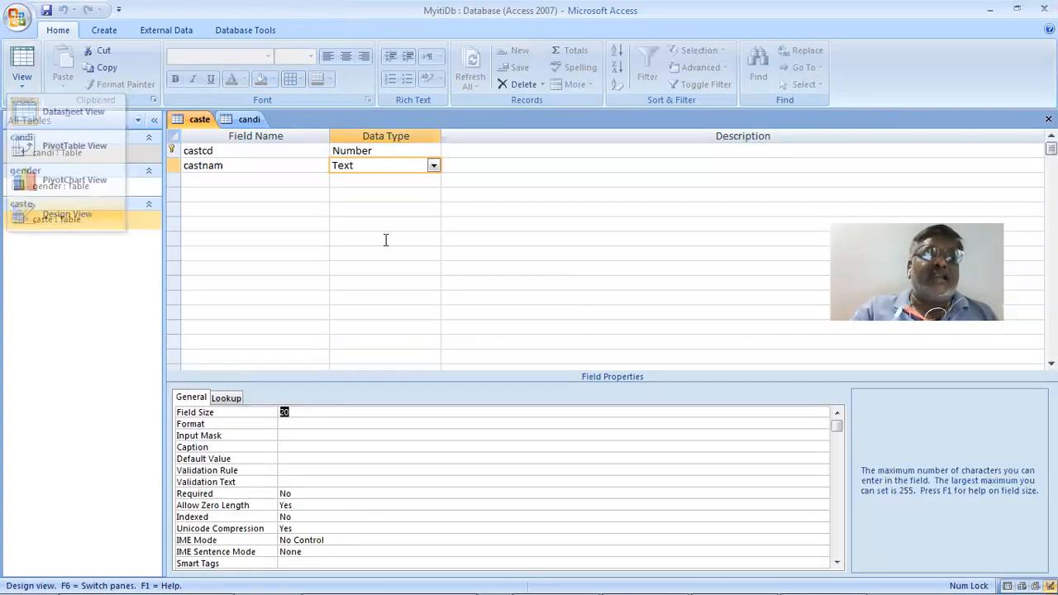
left_click(230, 179)
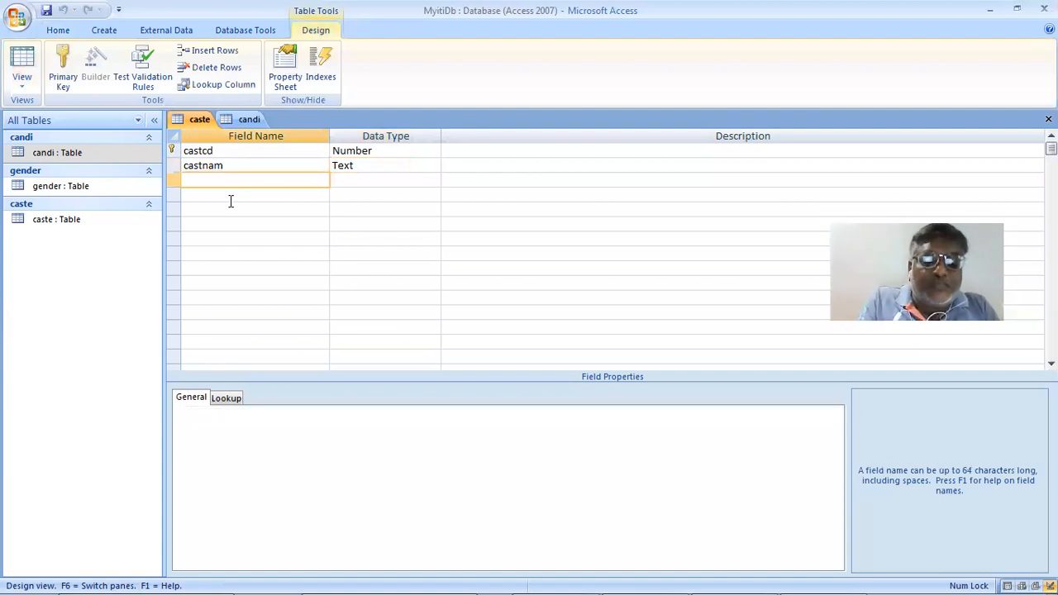
type("cast")
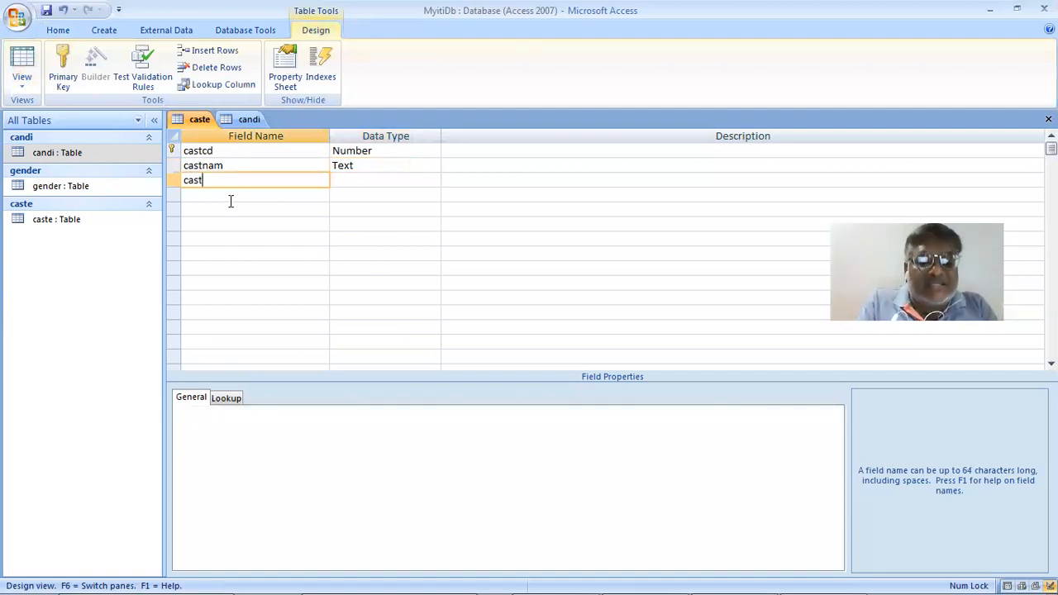
type("fulnam")
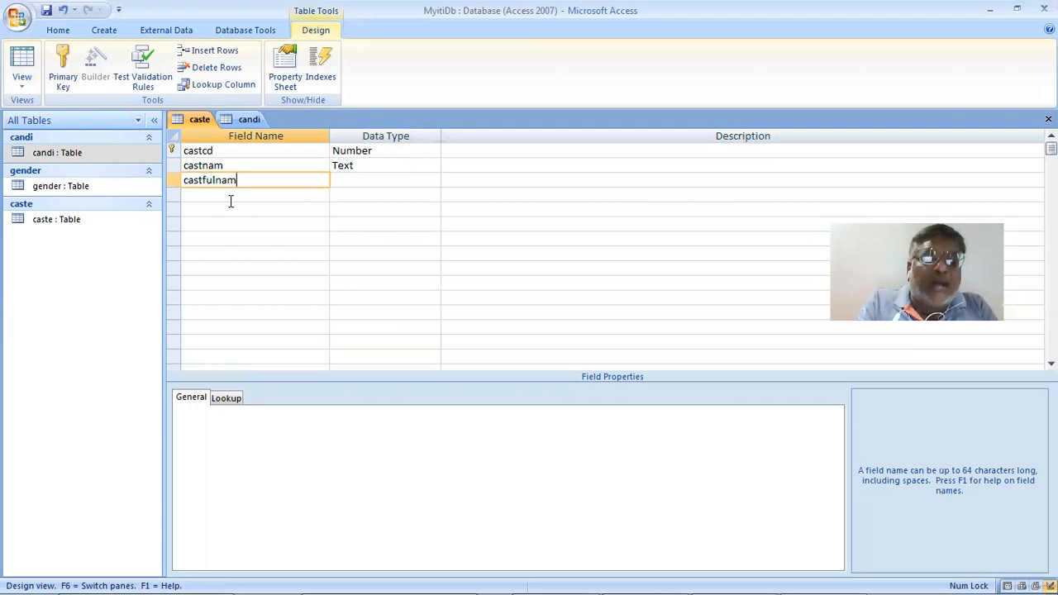
left_click(418, 177)
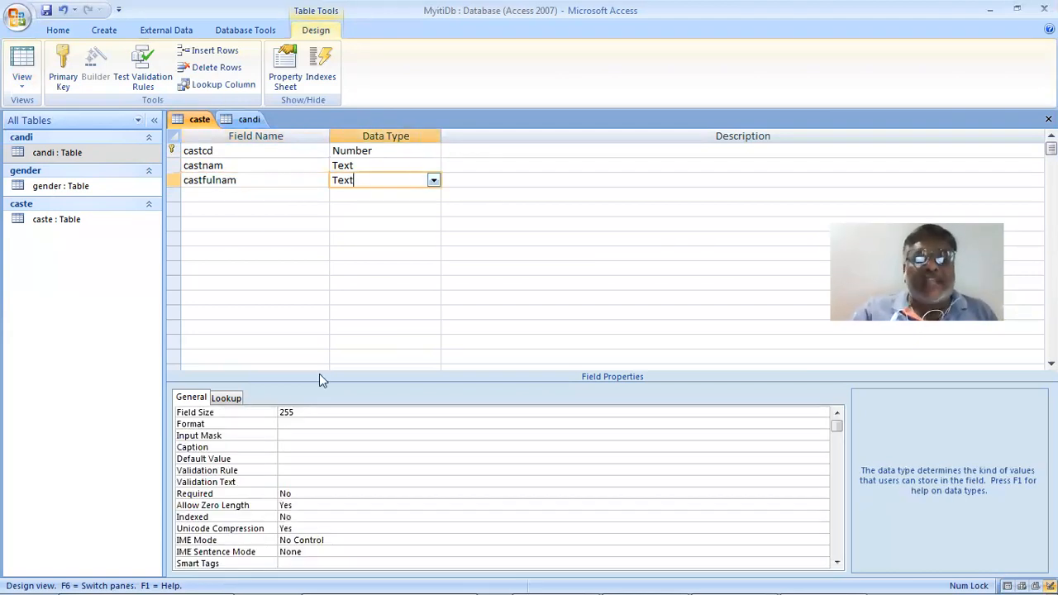
Set the castfulnam field's size to 50 and show the saved caste table in Datasheet View
left_click(240, 404)
type("50")
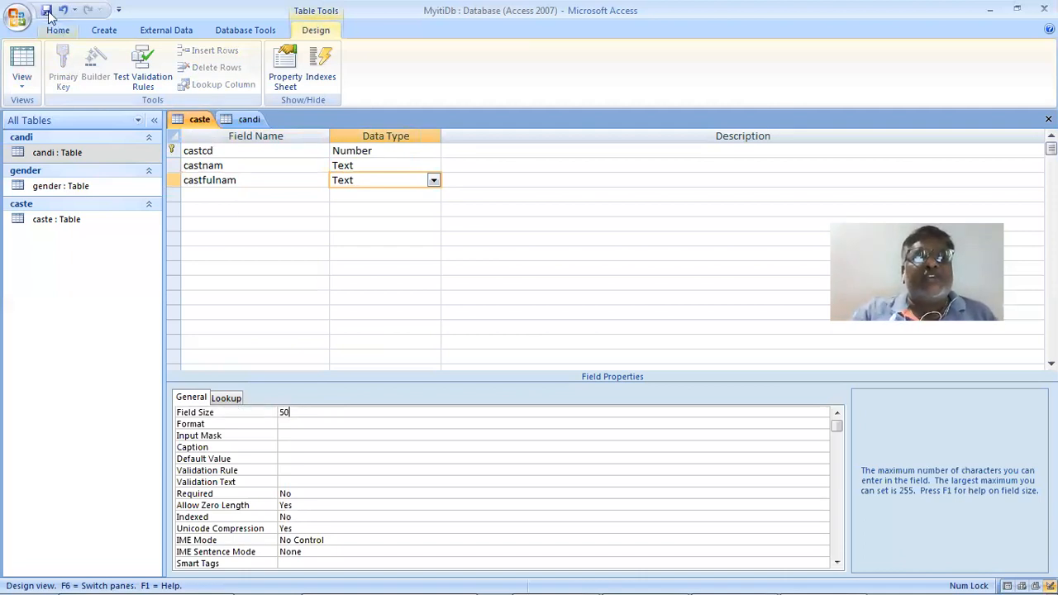
left_click(29, 89)
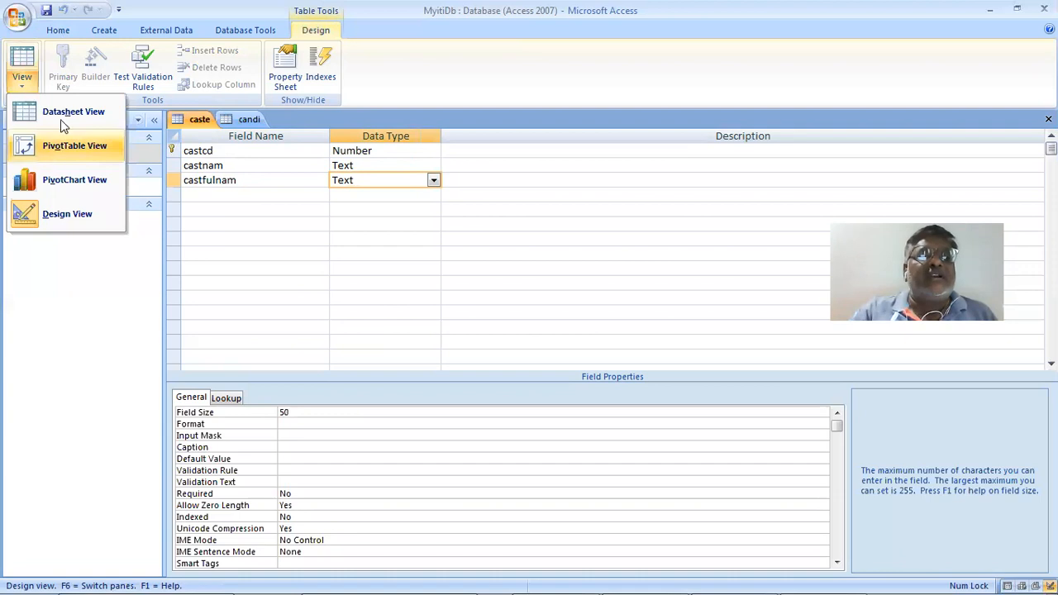
left_click(62, 120)
Enter General as the castfulnam of the record with castcd 1
key("Tab")
key("Tab")
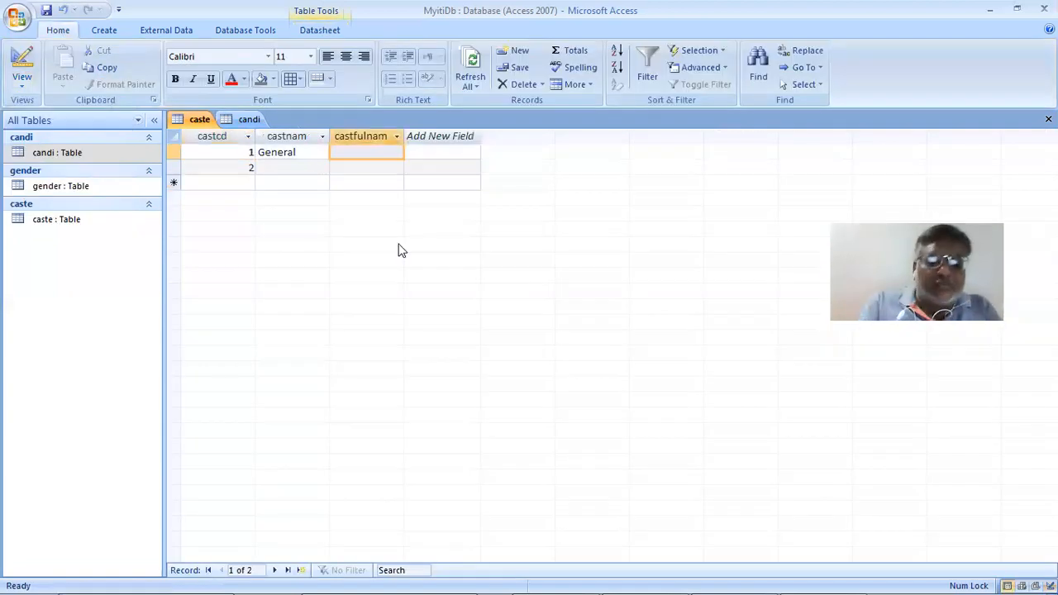
type("Gene")
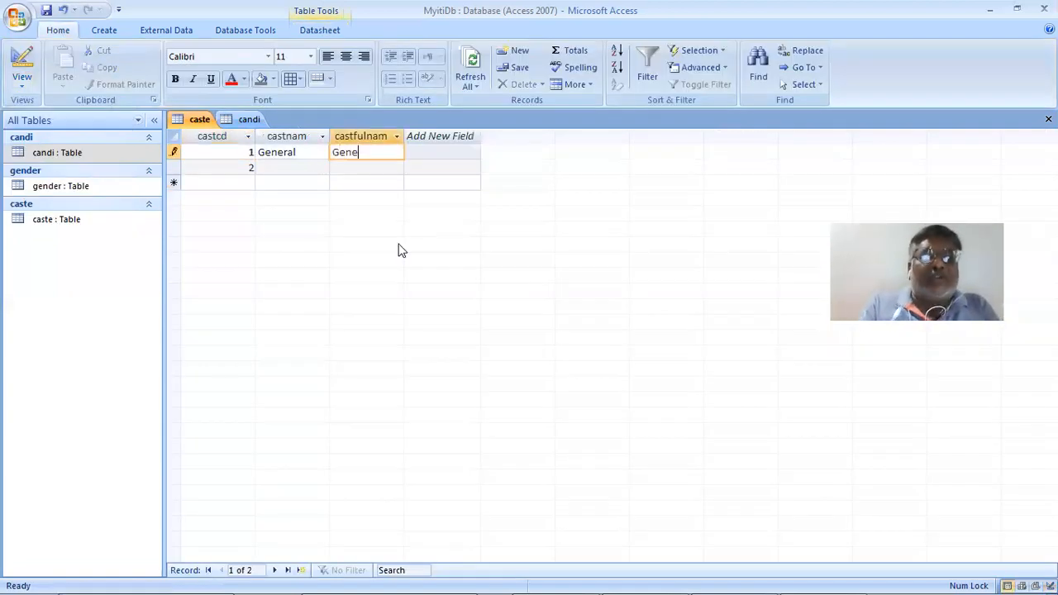
type("ral4")
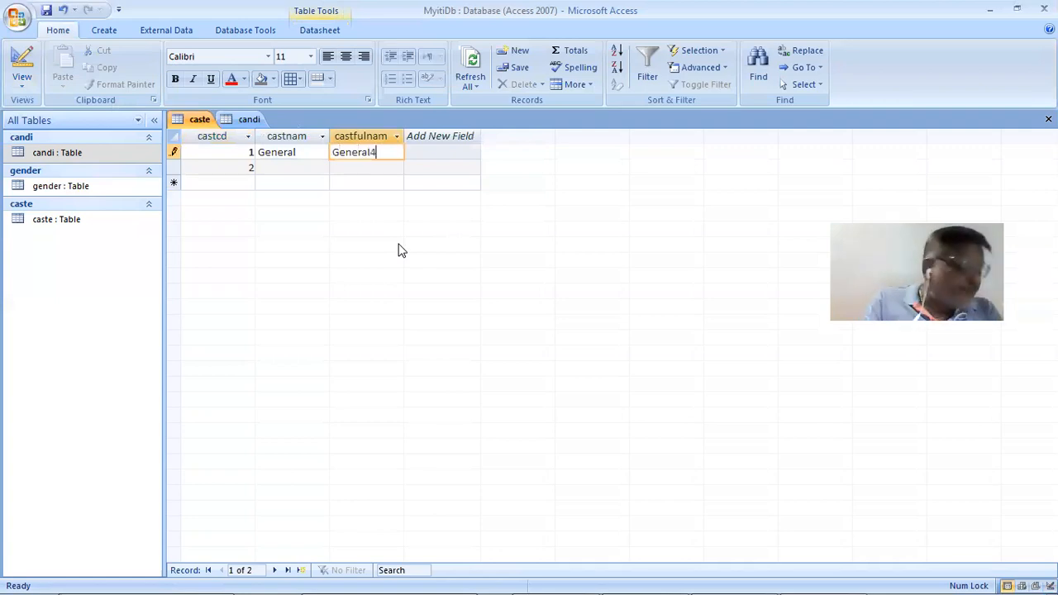
key("BackSpace")
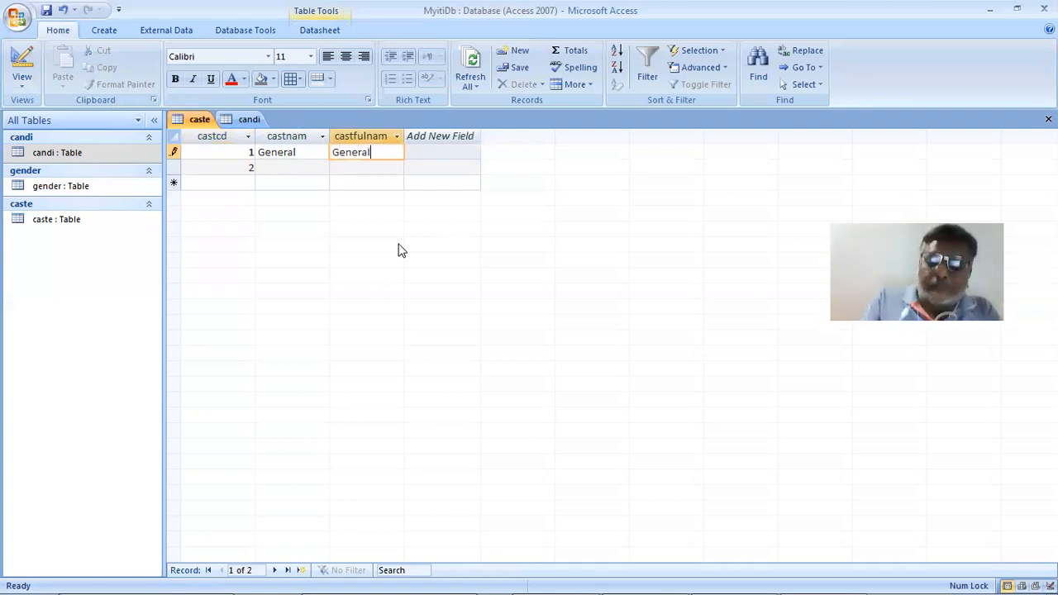
Enter General (EWS) as the castnam of the record with castcd 2
key("Down")
key("Left")
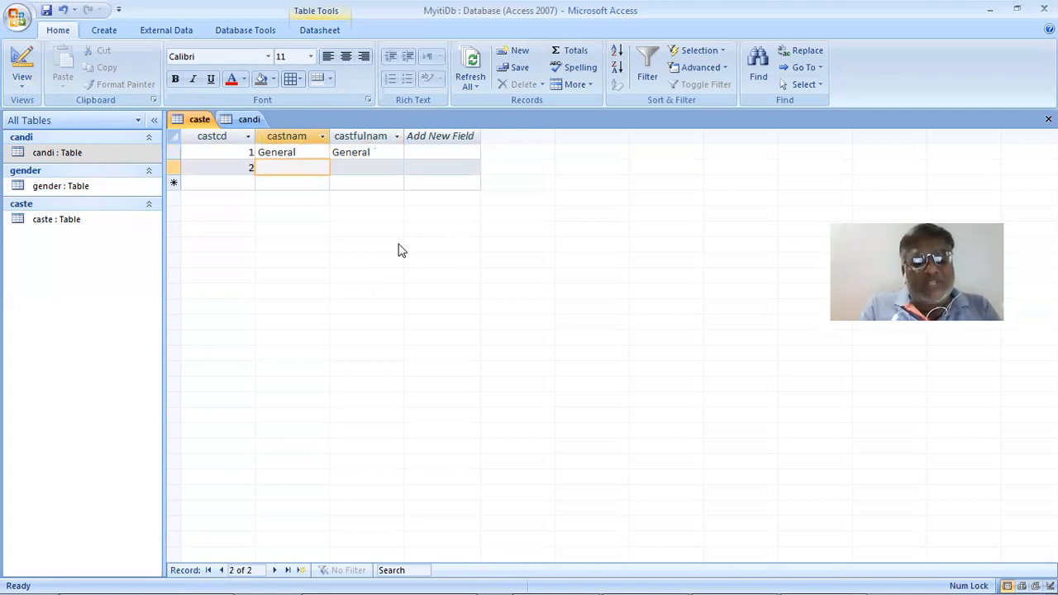
type("EWS")
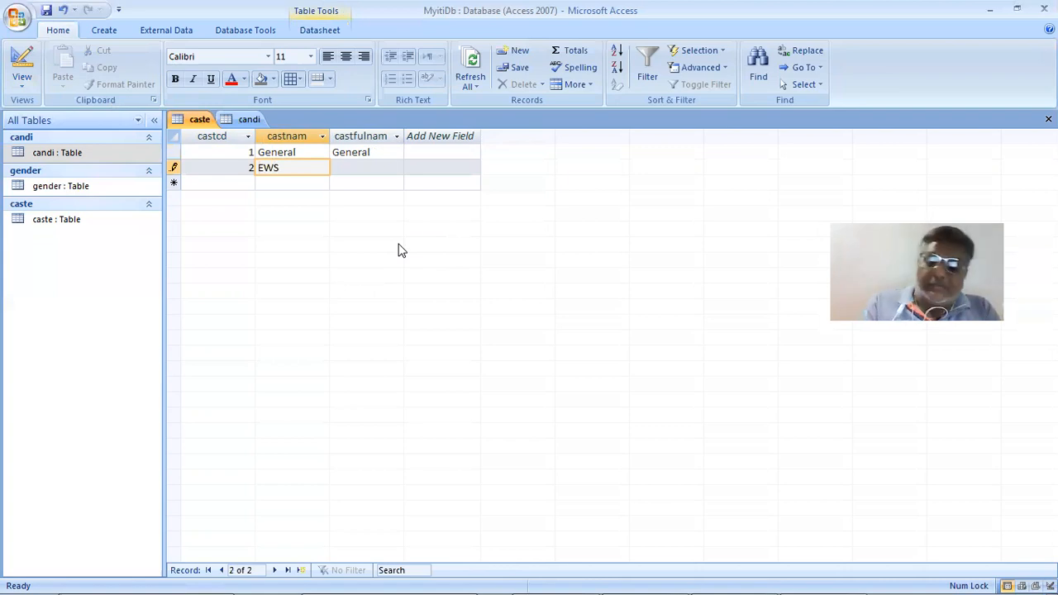
type("Gn")
key("BackSpace")
type("ene")
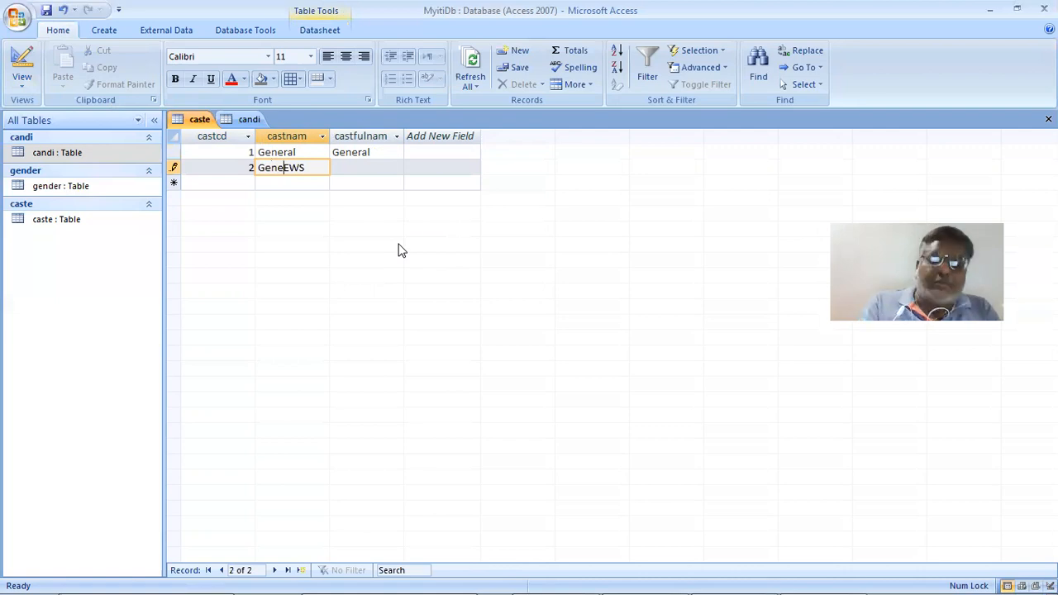
type("ral ")
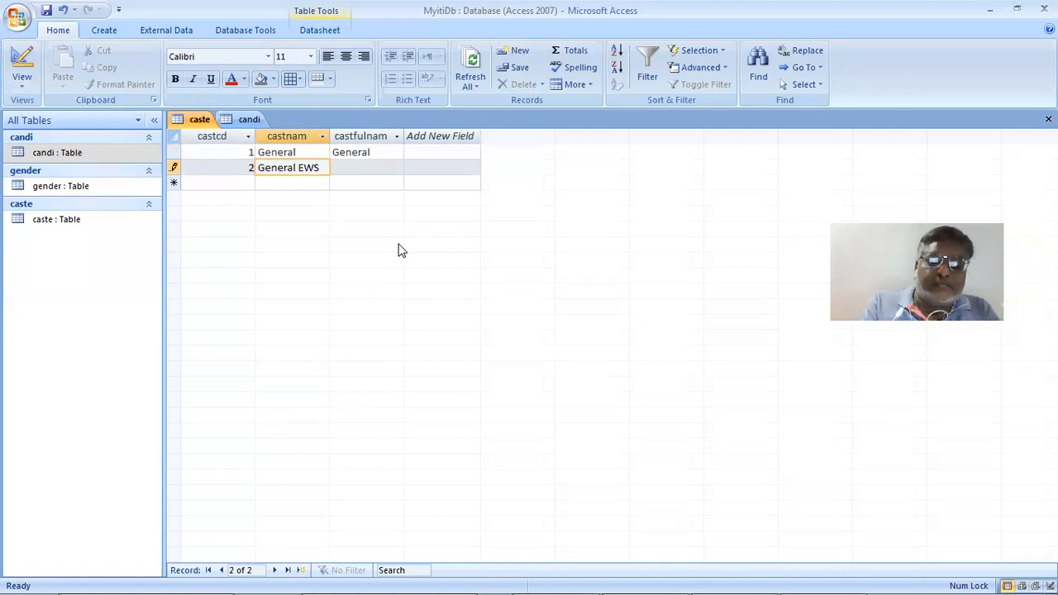
type("(EWS")
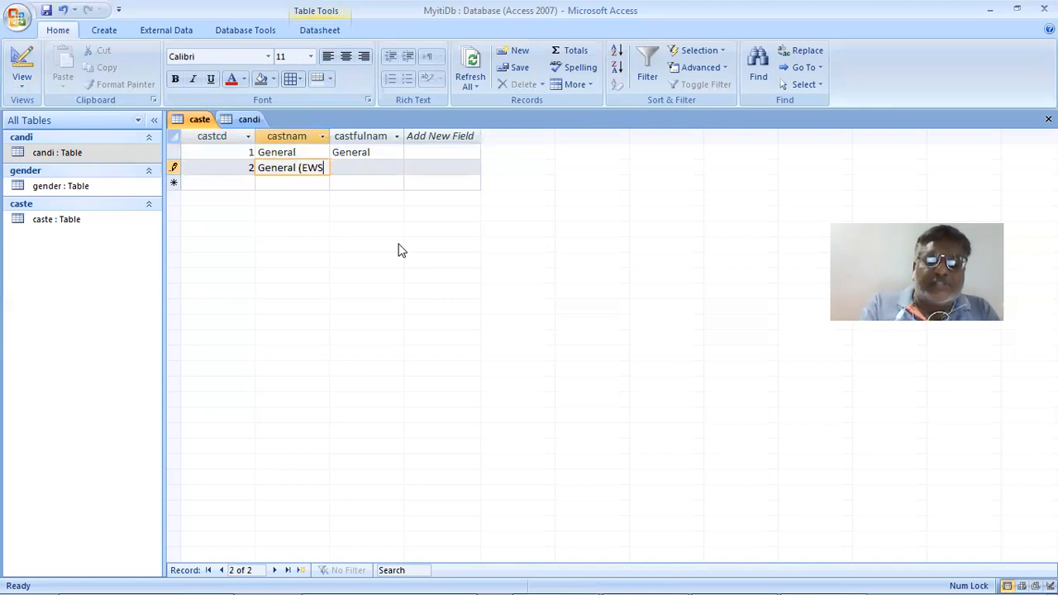
type(")")
Enter Economically Weaker Section as the castfulnam of the General (EWS) record
key("Tab")
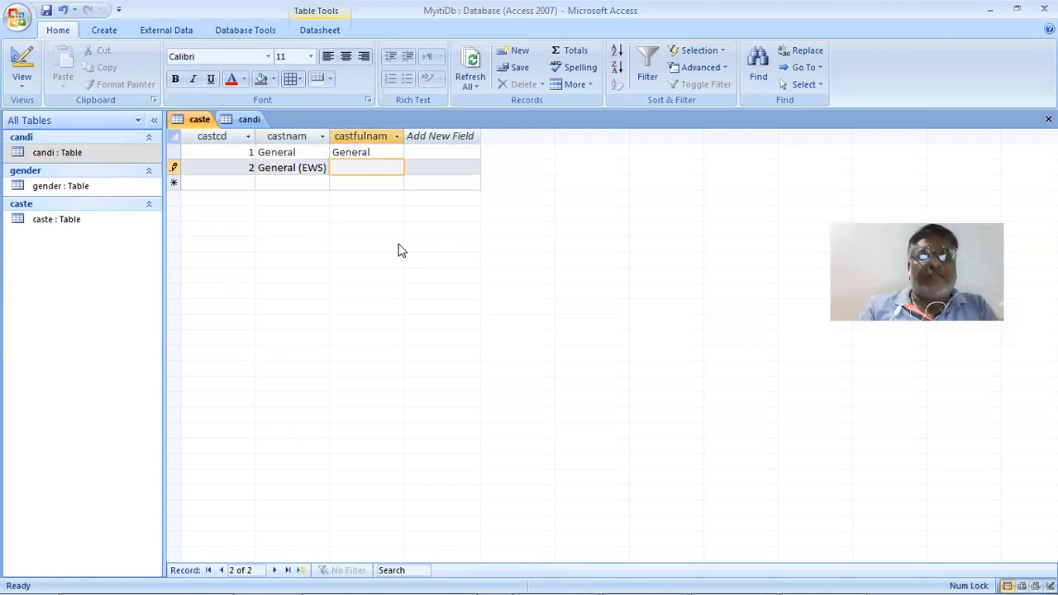
type("E")
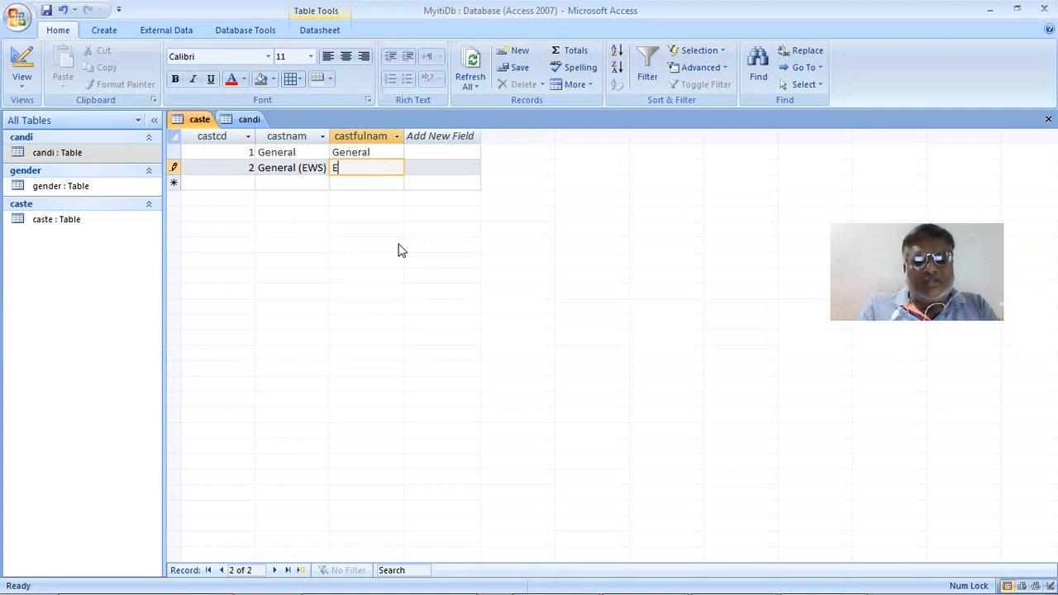
type("com")
key("BackSpace")
type("n")
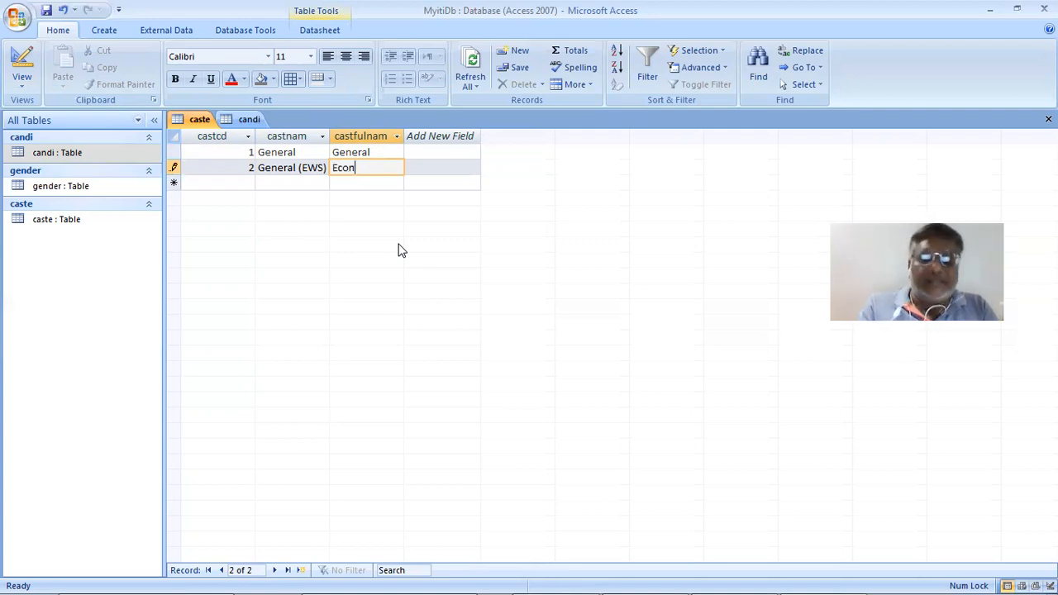
type("o")
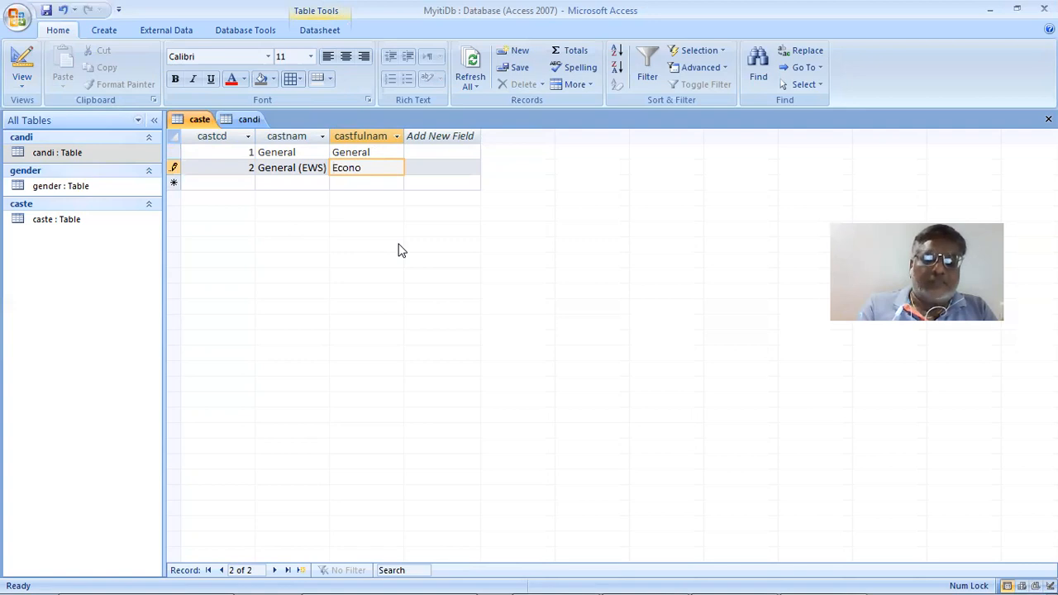
type("mically")
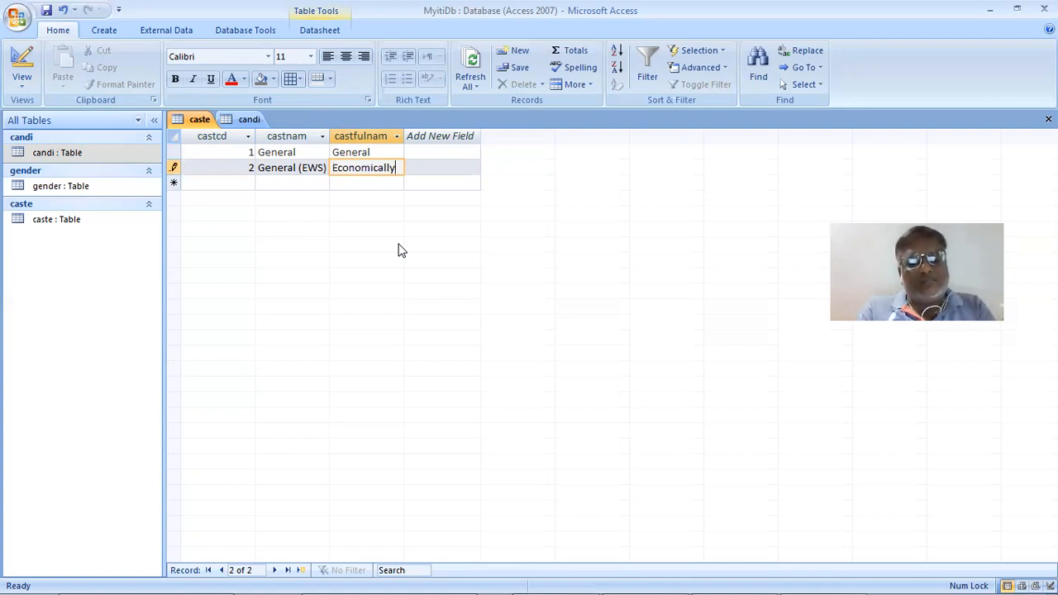
type(" Weas")
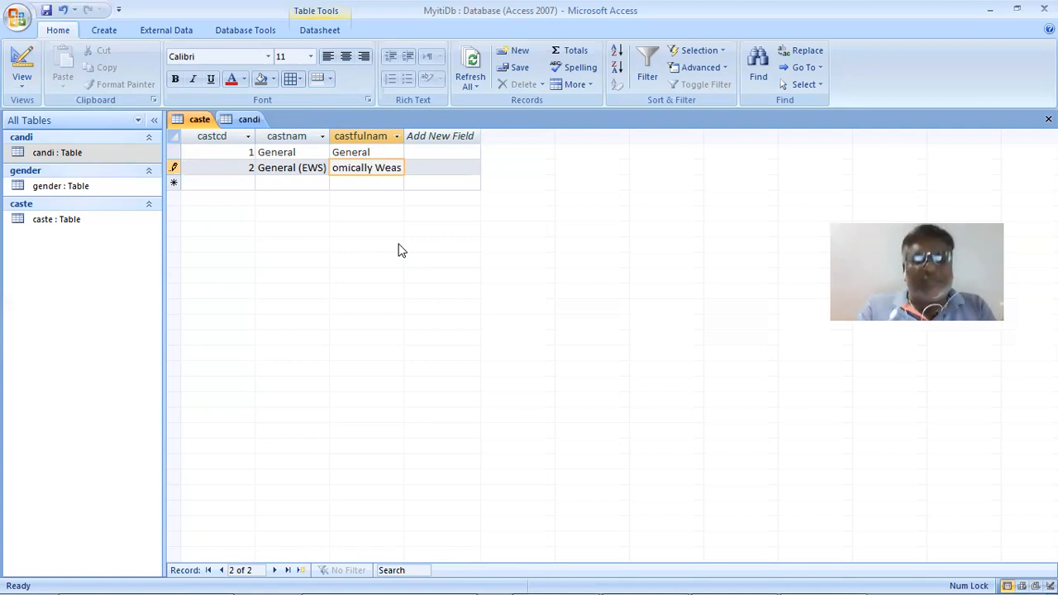
key("BackSpace")
type("ker S")
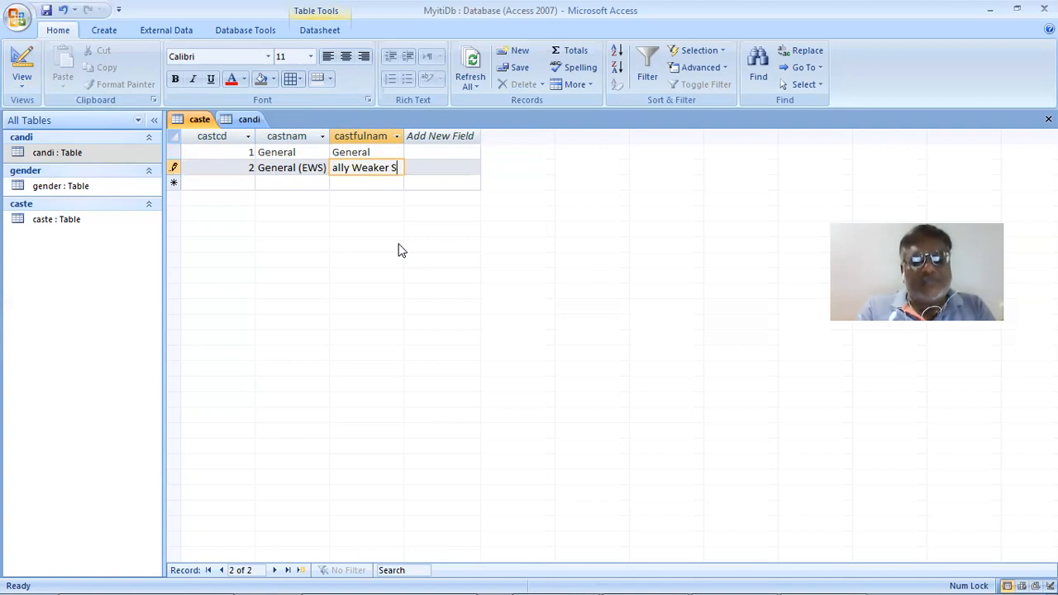
type("ection")
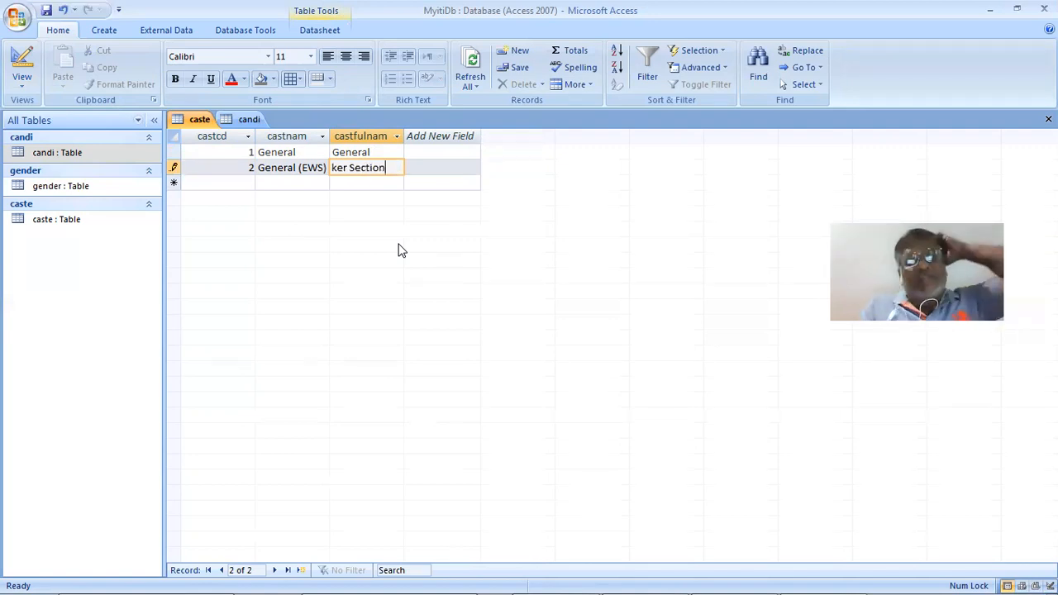
Add a third caste record with castcd 3, castnam SC and castfulnam Scheduled Caste
key("Tab")
type("3")
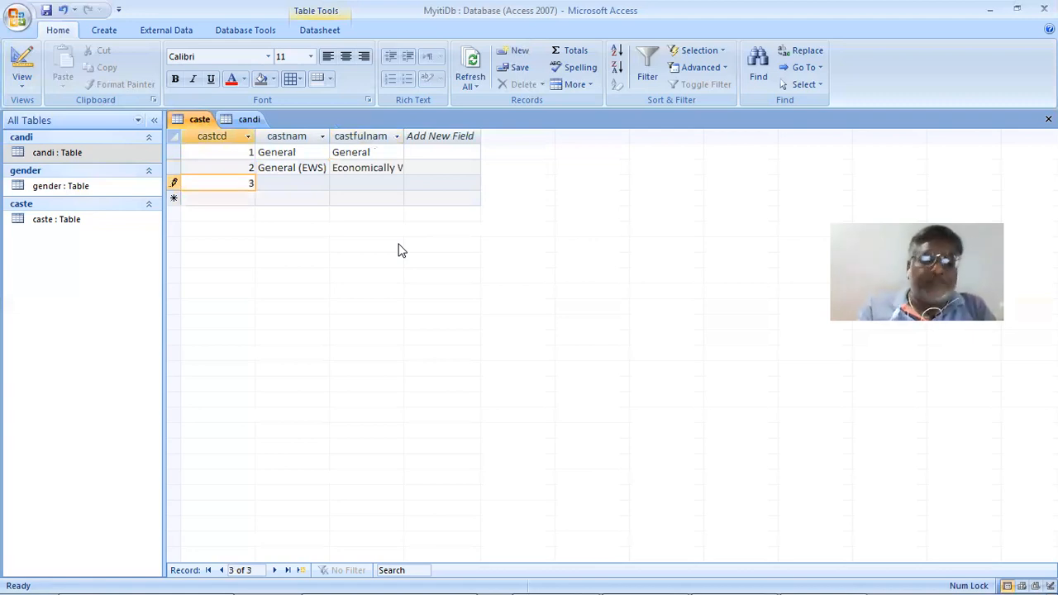
key("Tab")
type("SC")
key("Tab")
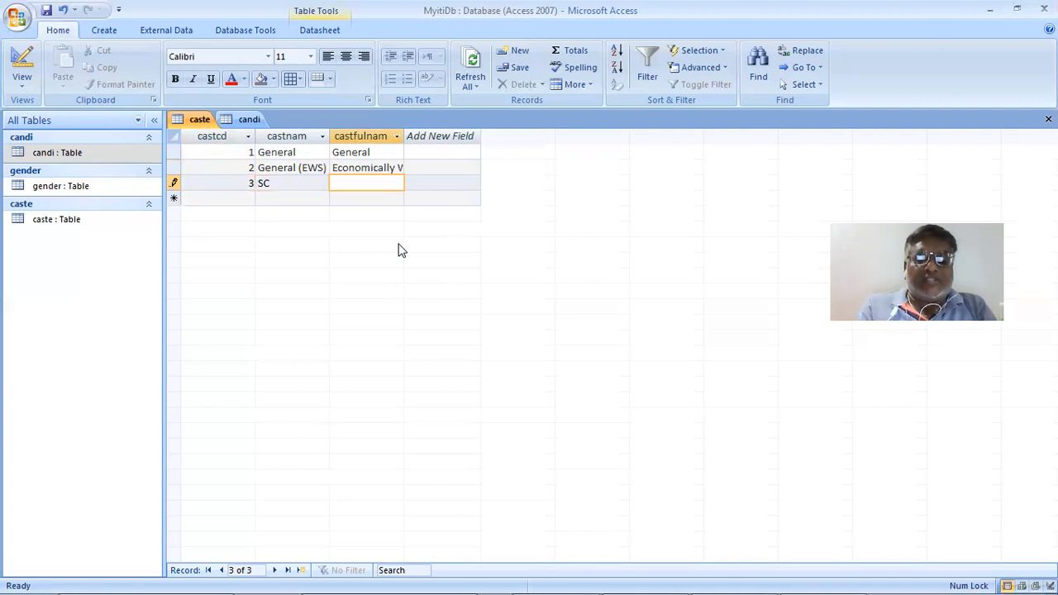
type("S")
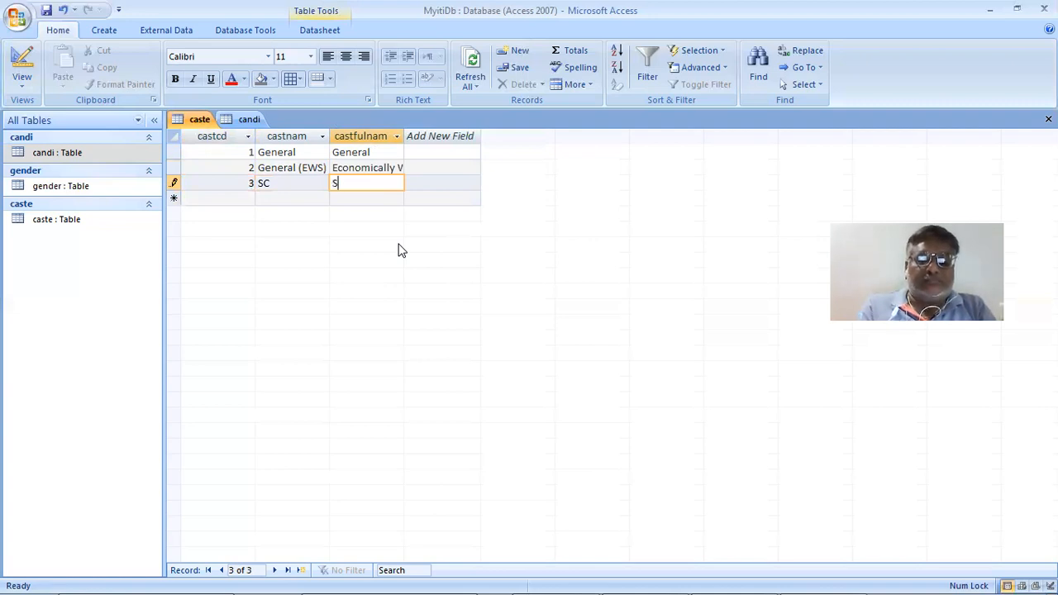
type("chedu")
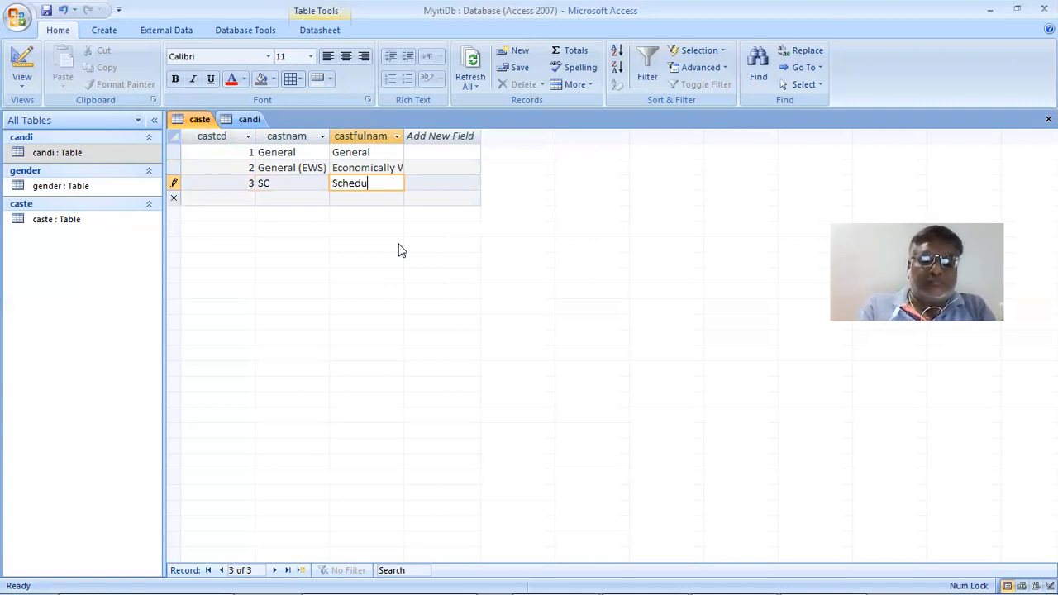
type("led C")
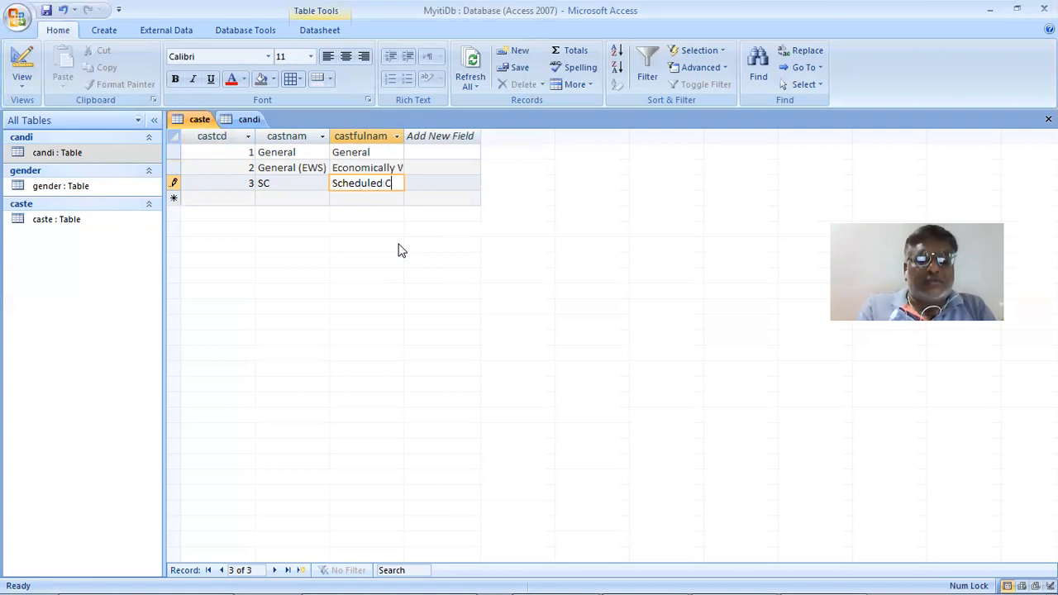
type("aste")
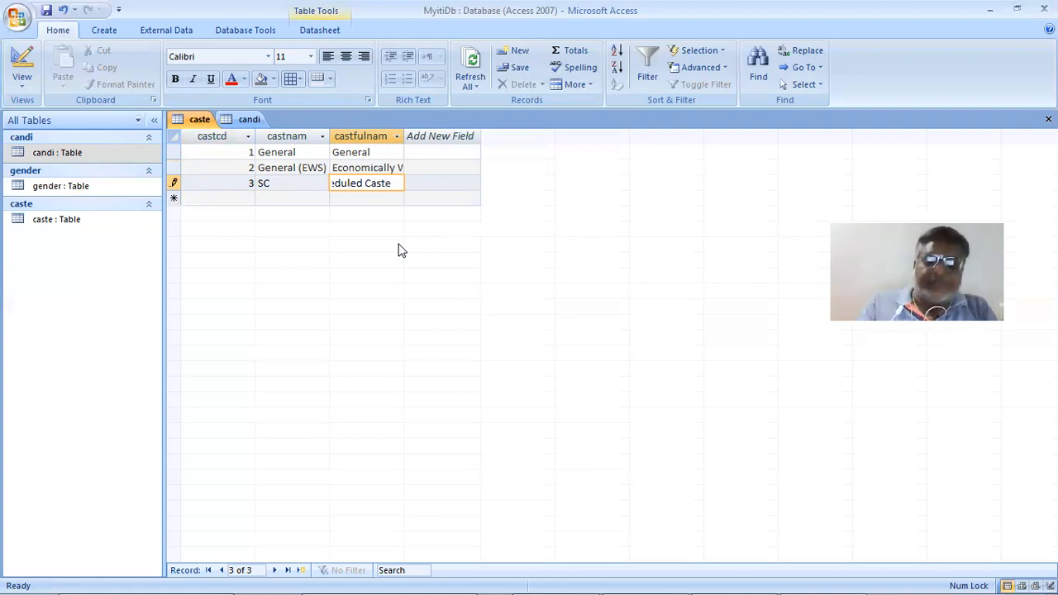
Add a fourth caste record with castcd 4, castnam ST and castfulnam Scheduled Tribe
key("Tab")
type("4")
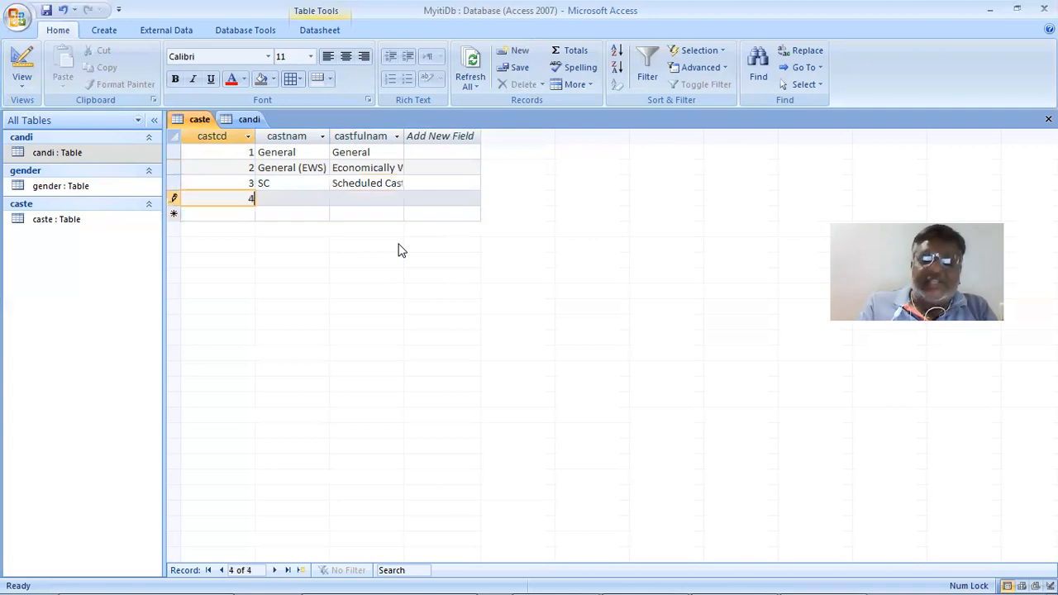
key("Tab")
type("ST")
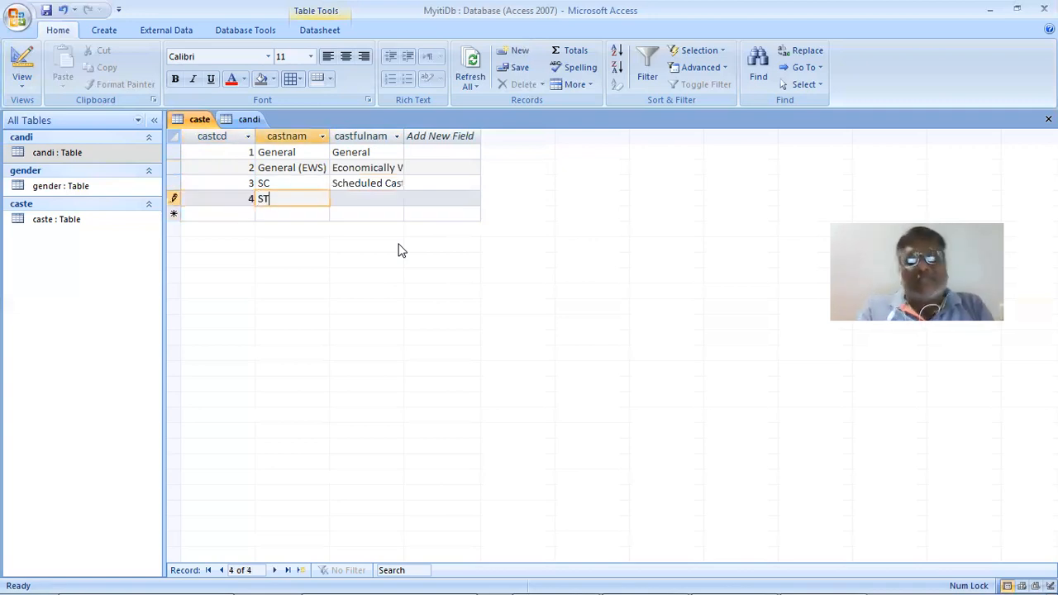
key("Tab")
type("S")
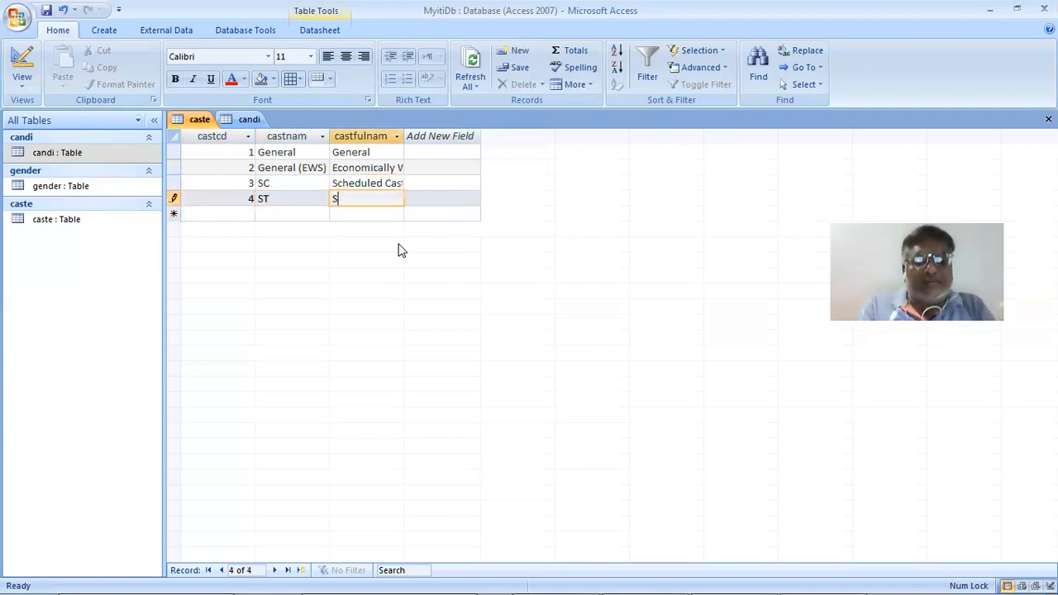
type("che")
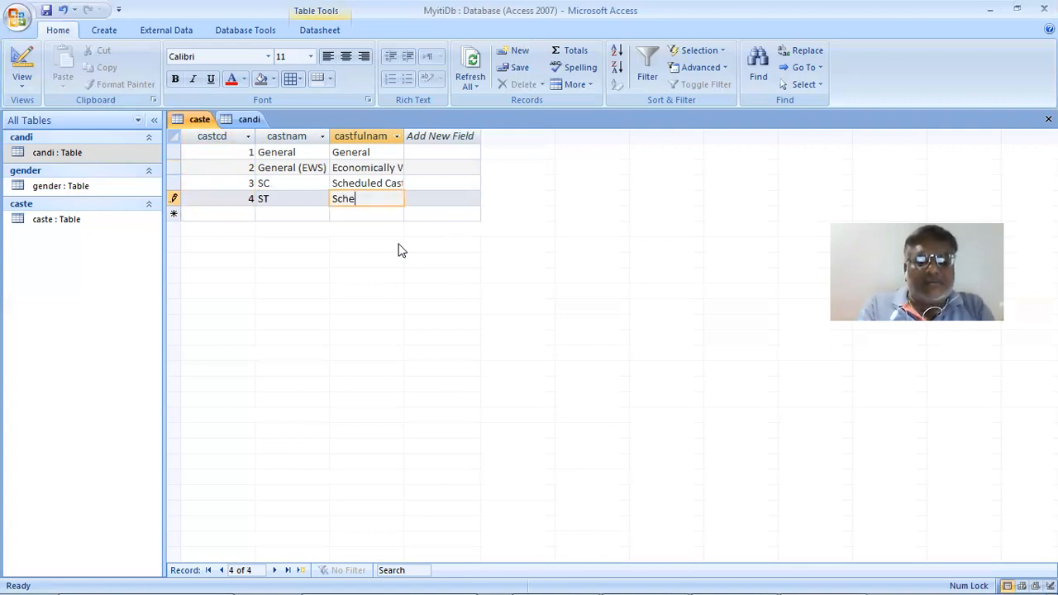
type("duled T")
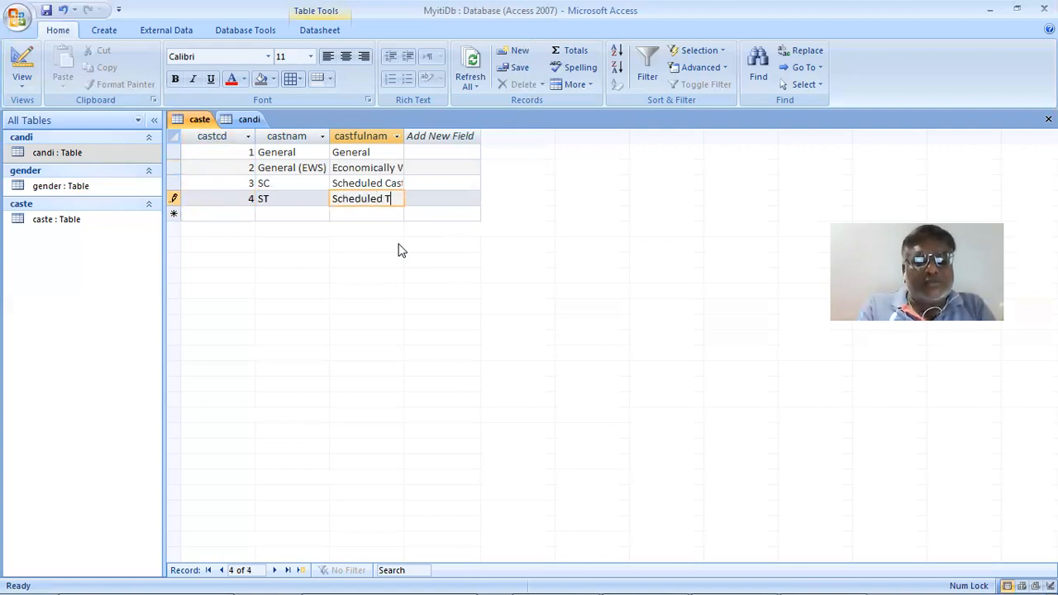
type("ribe")
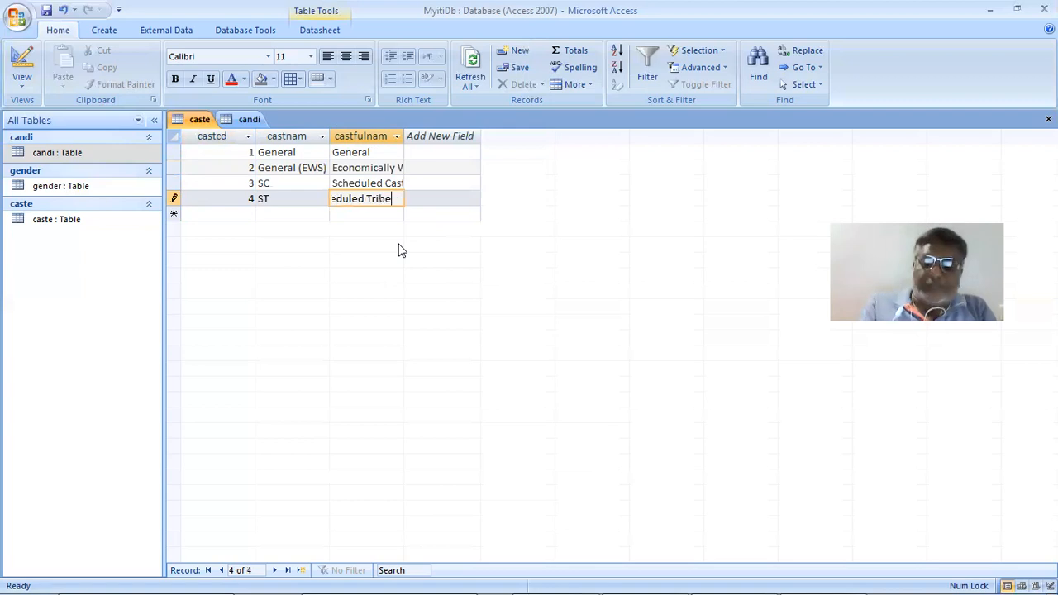
Start a fifth caste record with castcd 5 and castnam SEBC
key("Tab")
key("Tab")
key("shift+Tab")
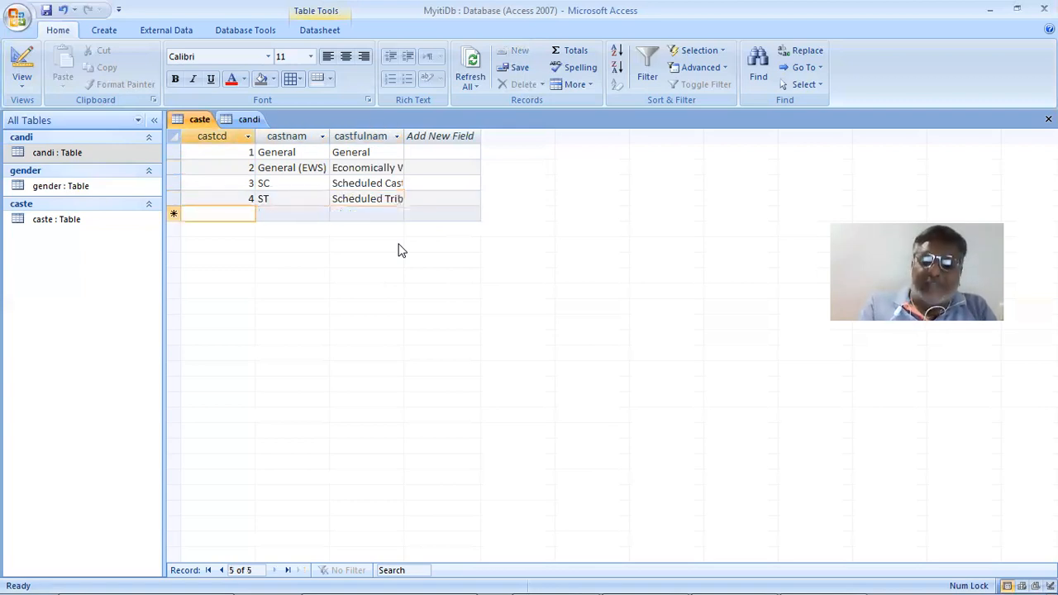
type("5")
key("Tab")
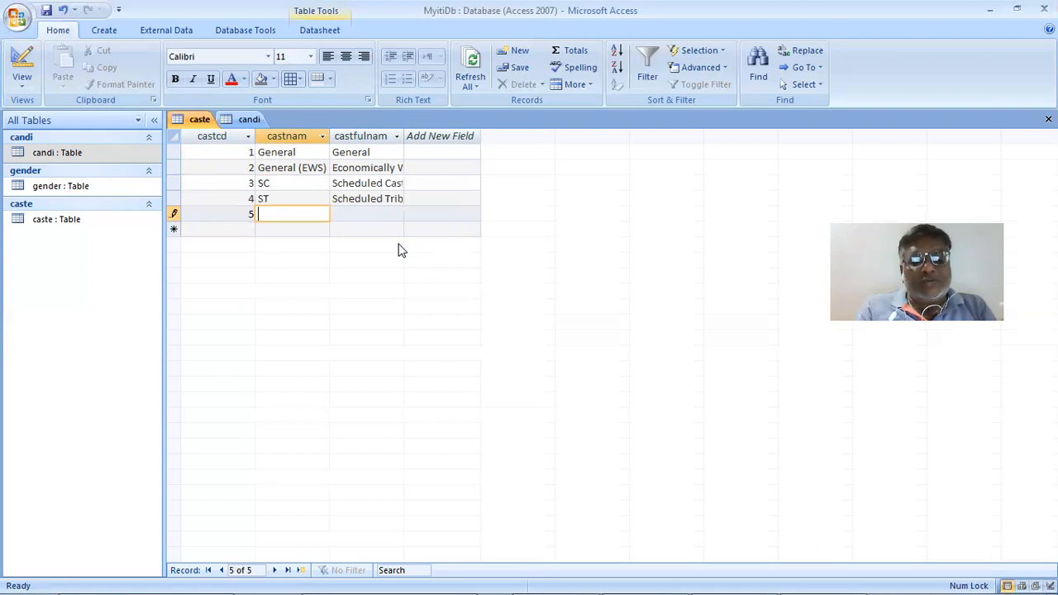
type("SEBC")
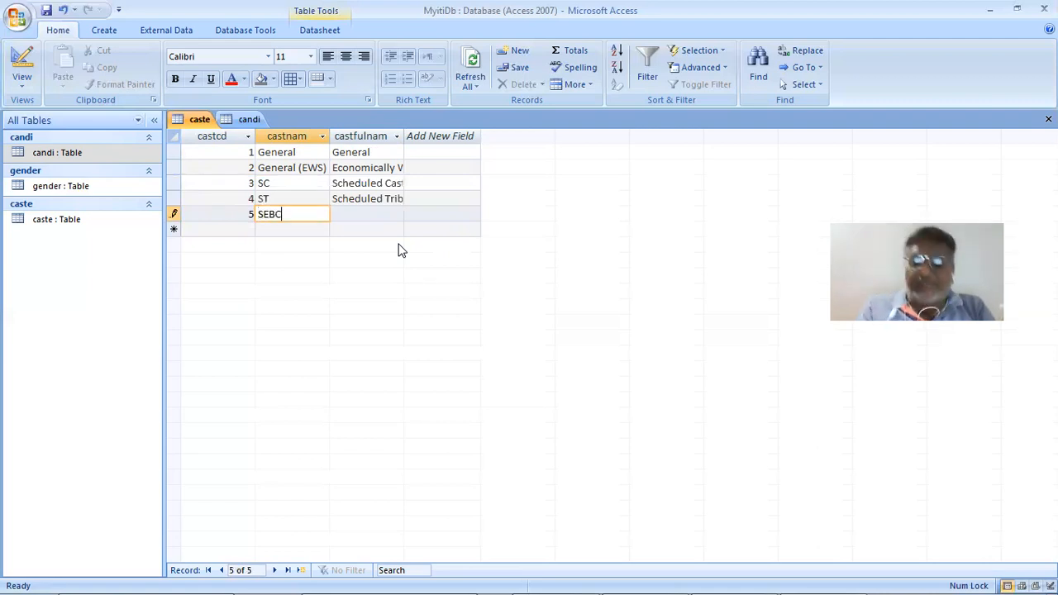
Enter Socially Economically Backward Class as the castfulnam of the SEBC record
key("Tab")
type("So")
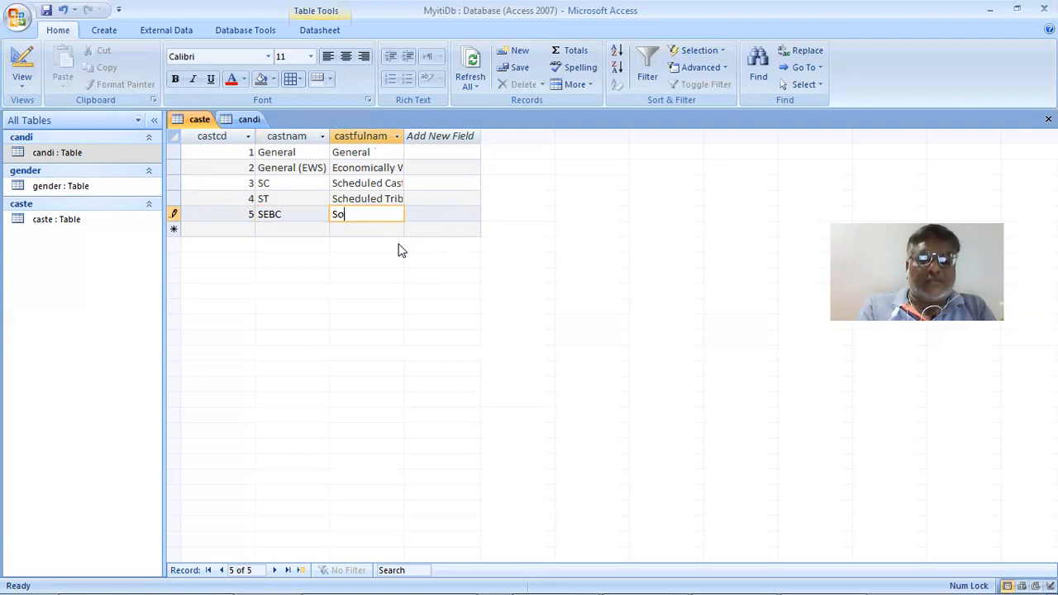
type("cially ")
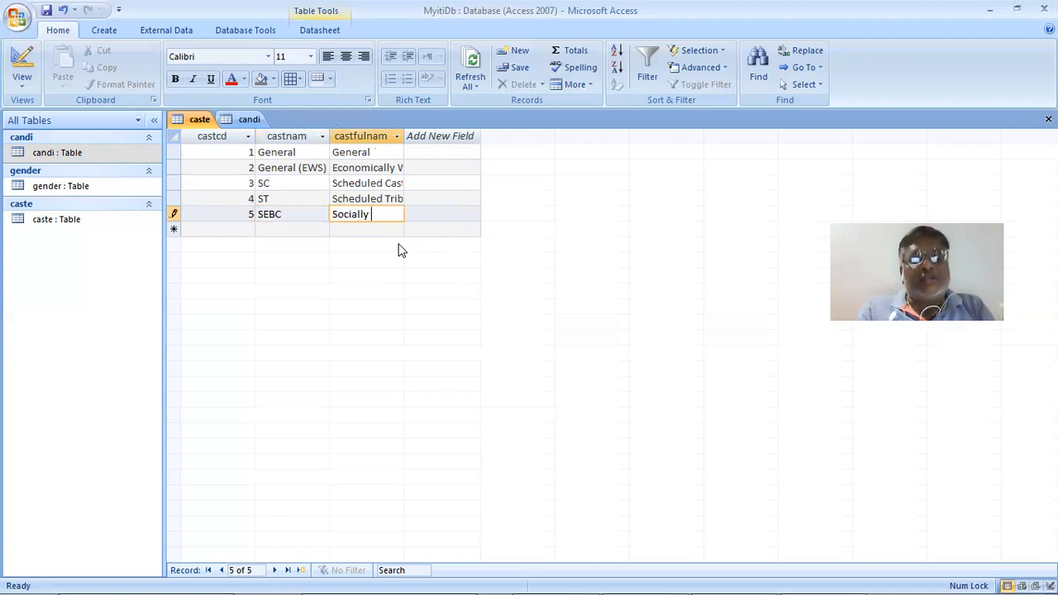
type("Eco")
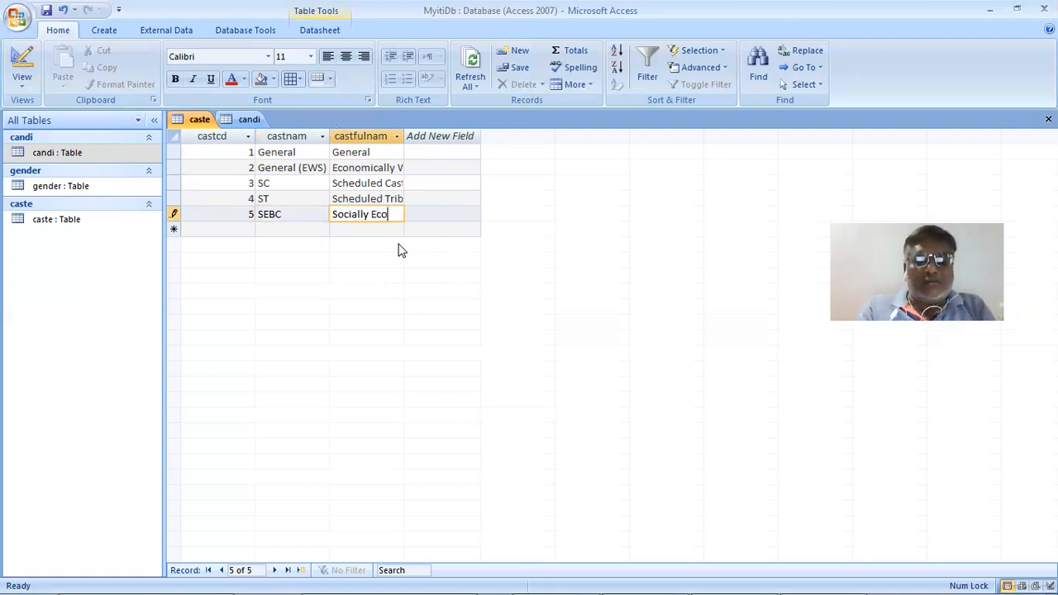
type("nomica")
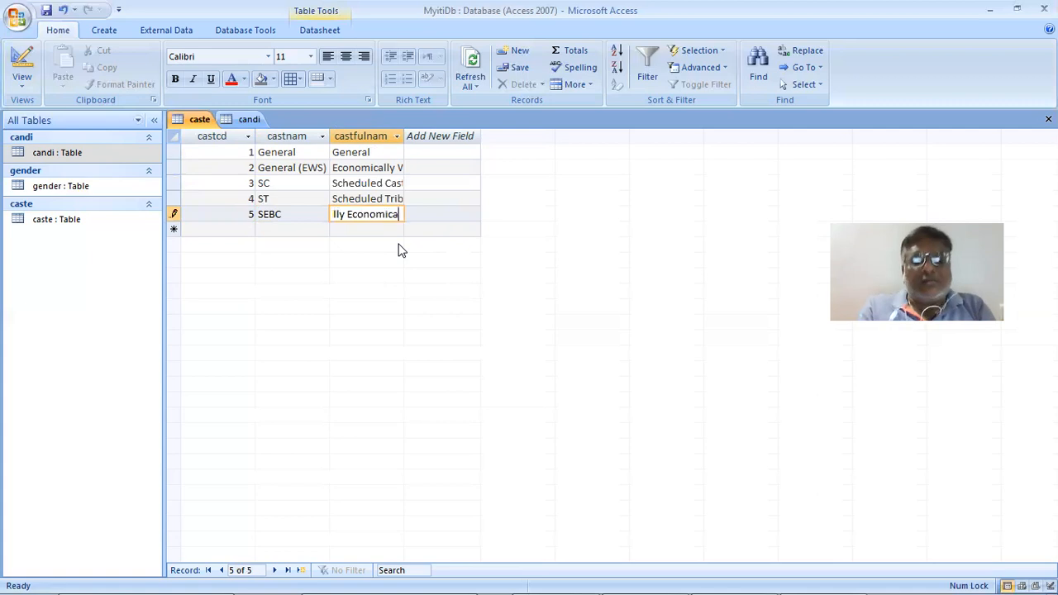
type("lly B")
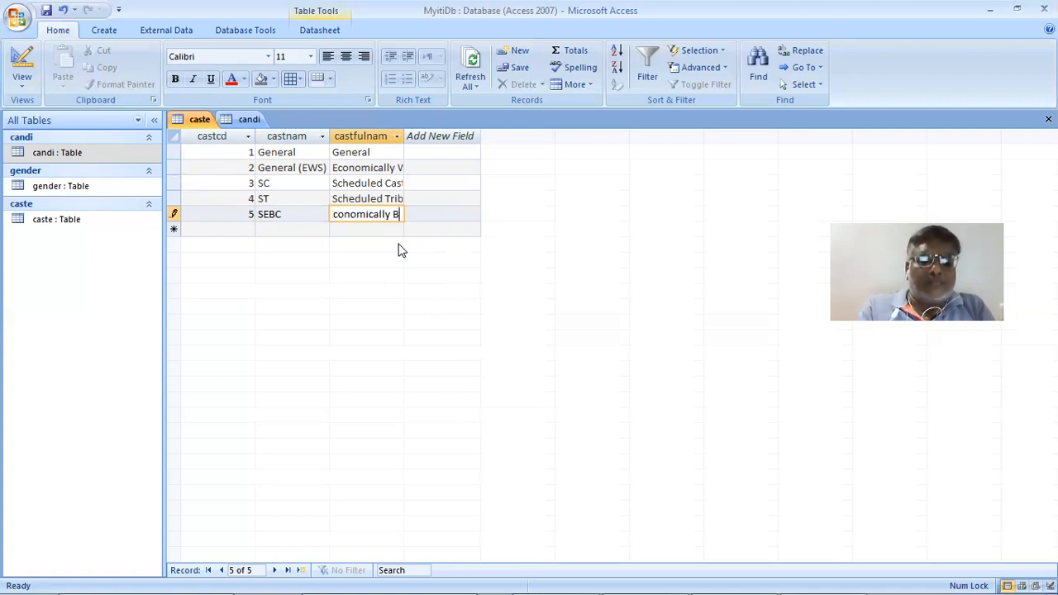
type("ackward")
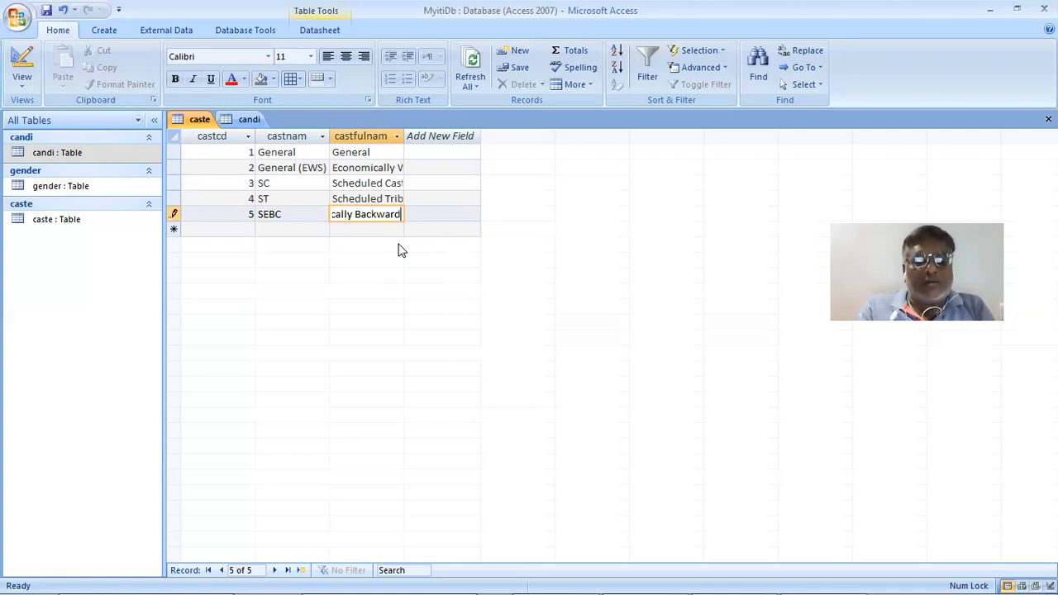
type(" Class")
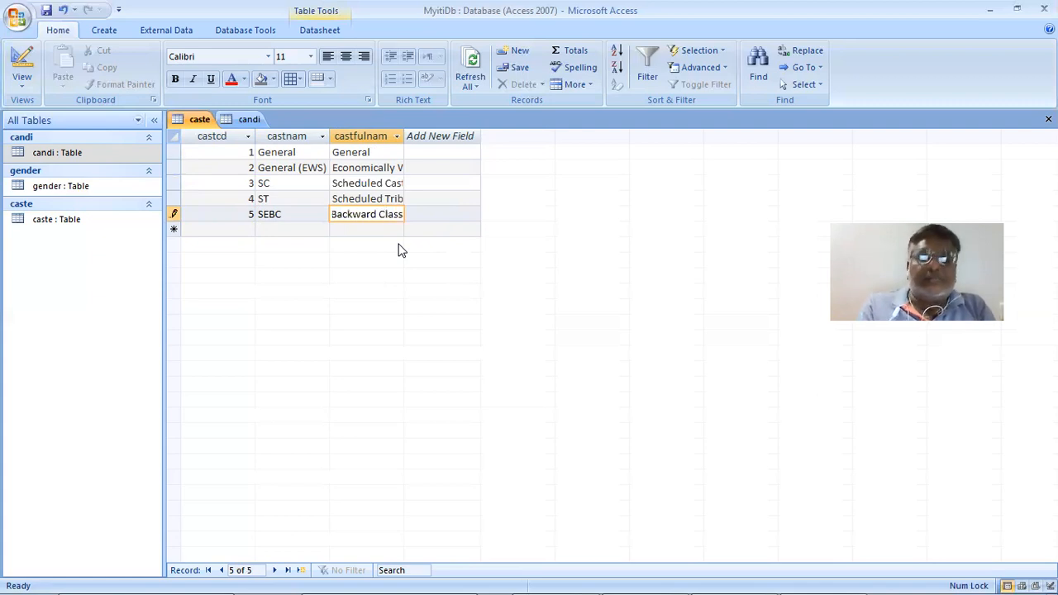
key("Return")
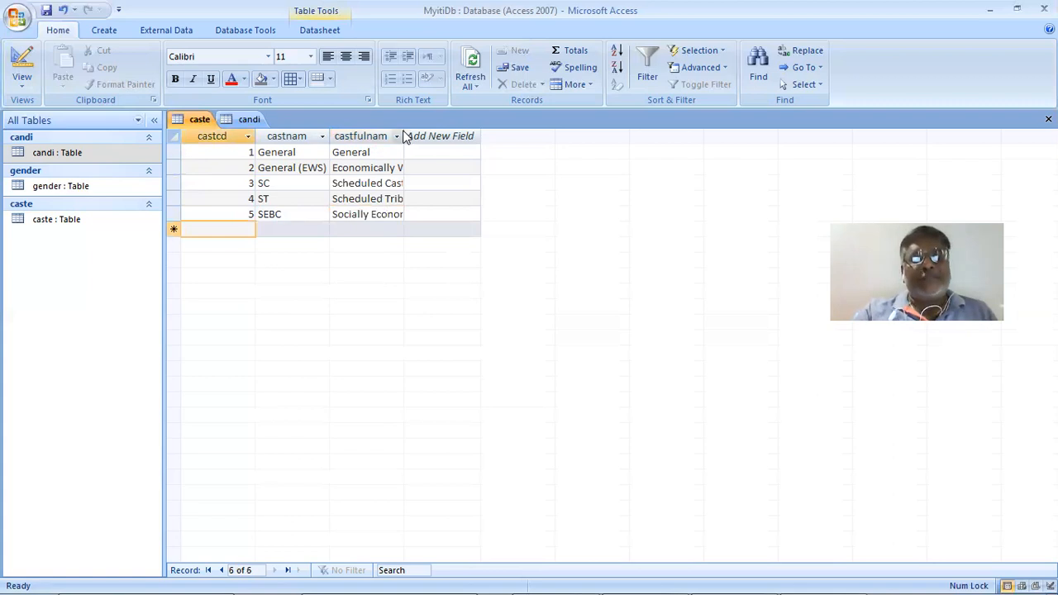
Widen the castfulnam column to fit the full caste names and close the caste table
left_click_drag(403, 136, 551, 143)
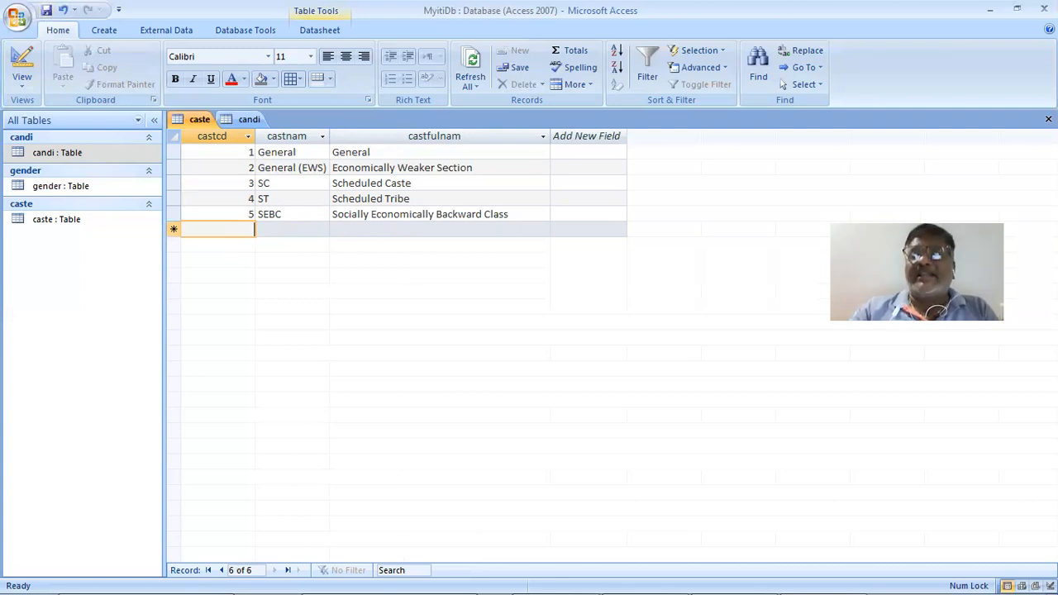
left_click(1047, 119)
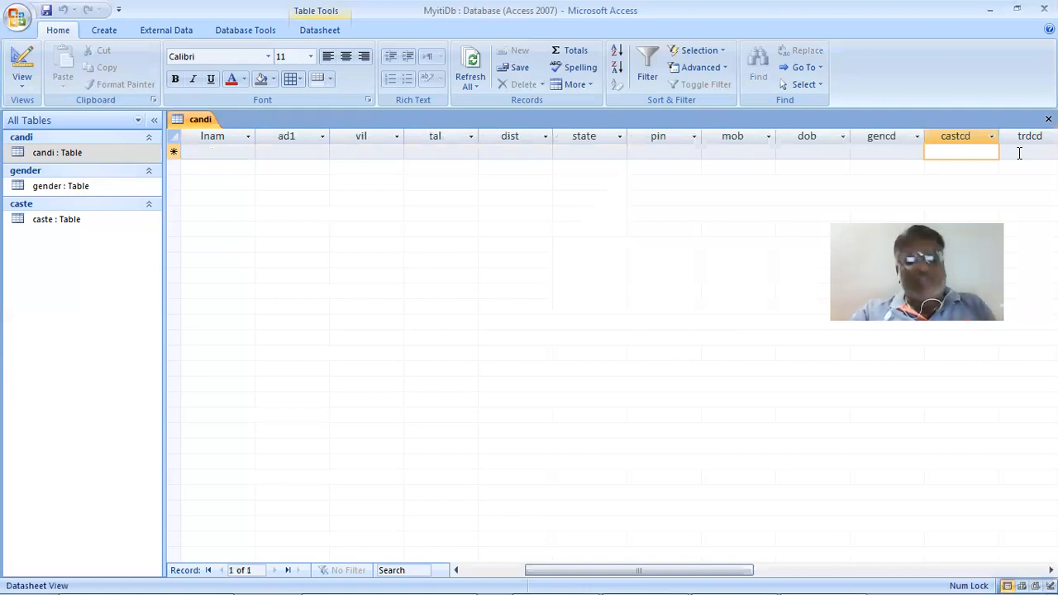
Switch to the practical's PDF in Acrobat Reader and examine the caste relationship notes and the Category table's fields and entries
key("alt+Tab")
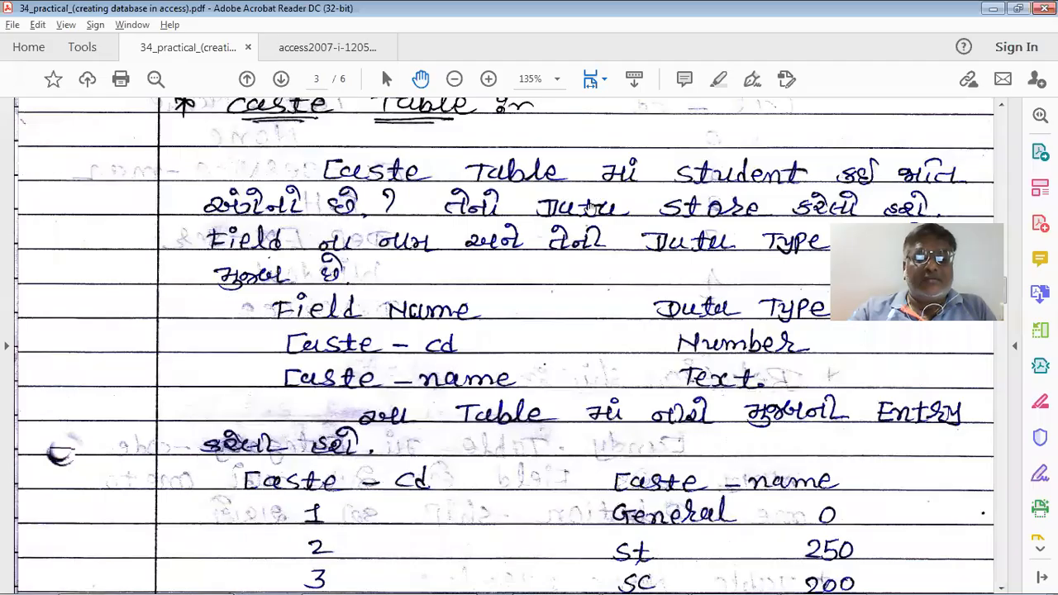
scroll(589, 208, "down", 2)
scroll(590, 209, "down", 2)
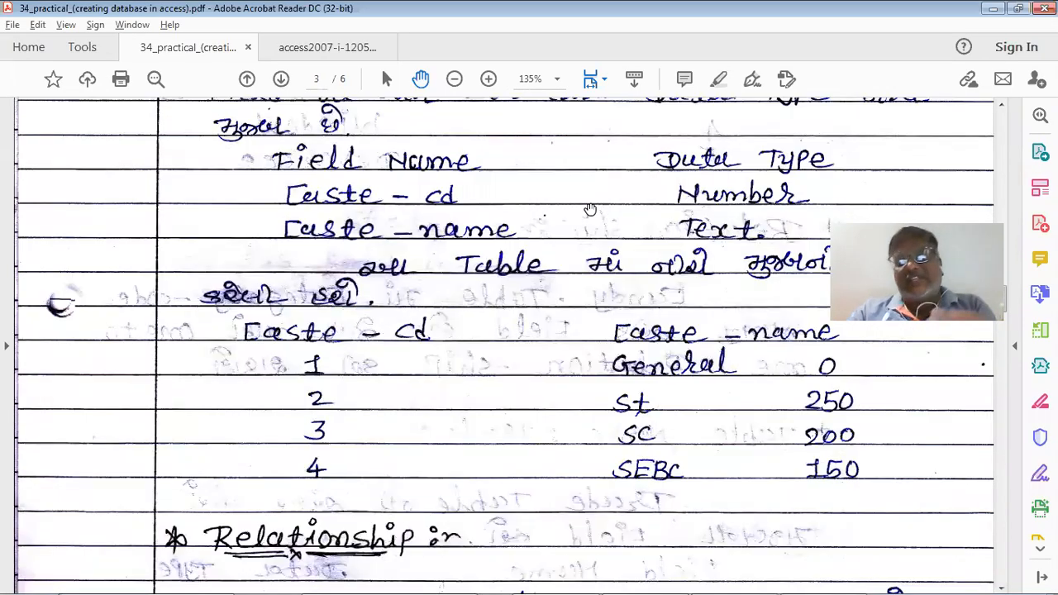
scroll(590, 209, "down", 5)
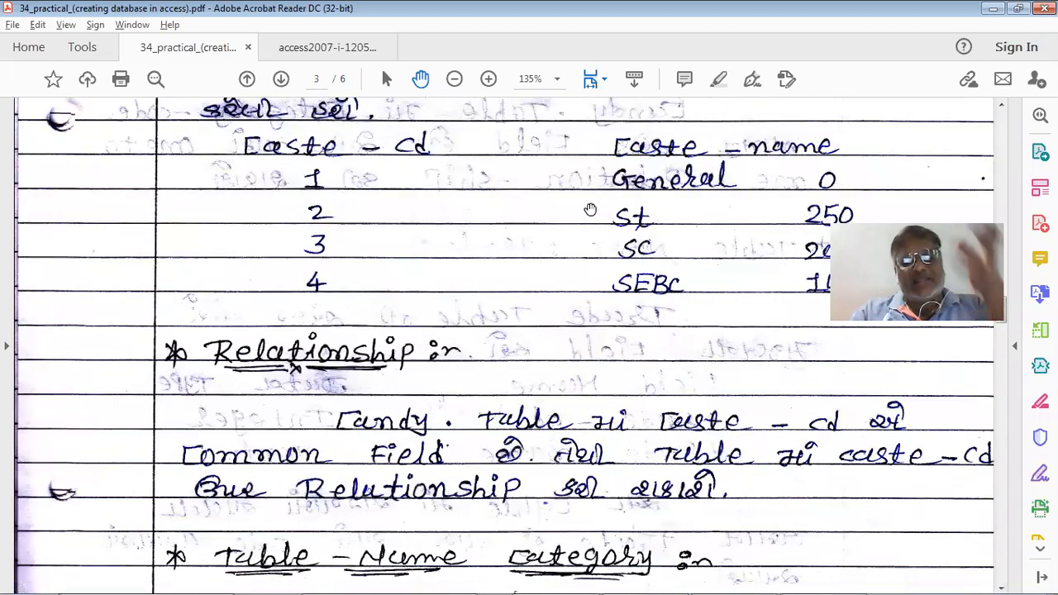
scroll(590, 209, "down", 3)
scroll(590, 209, "down", 3)
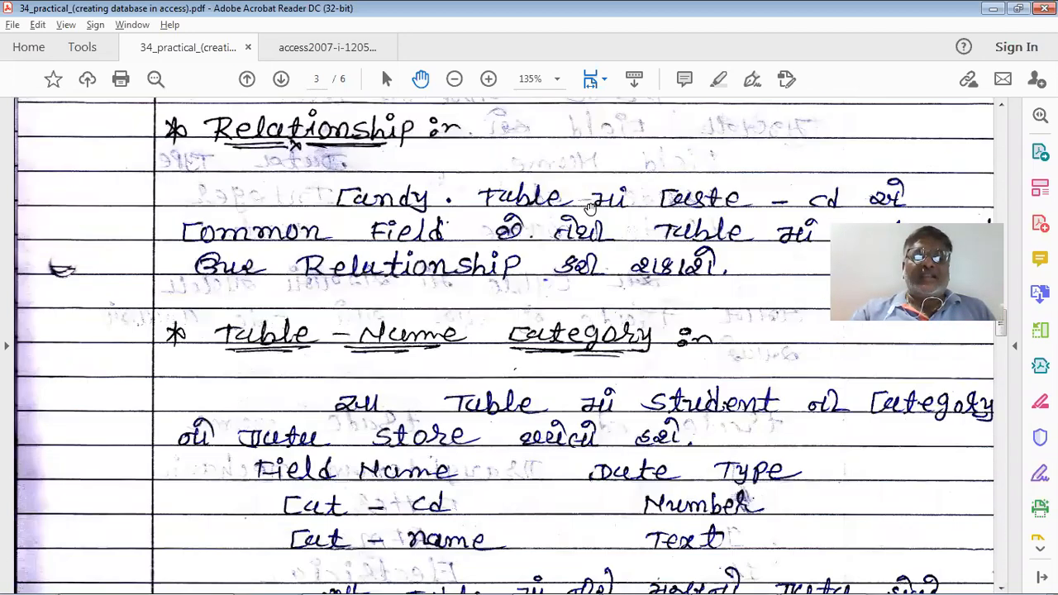
scroll(590, 207, "down", 3)
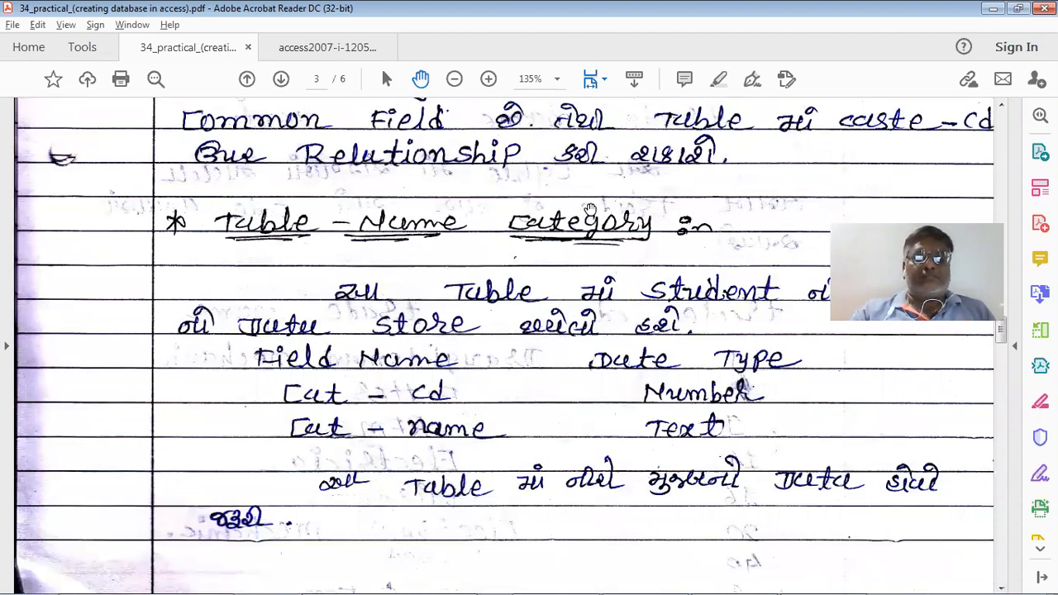
scroll(590, 209, "down", 3)
scroll(589, 209, "down", 6)
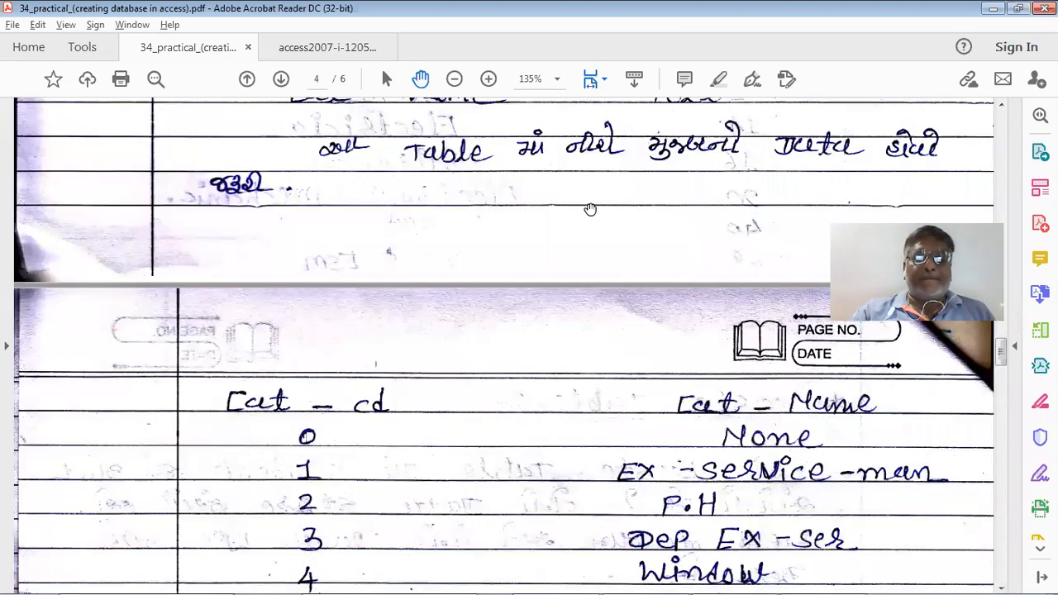
scroll(590, 209, "down", 3)
scroll(590, 209, "up", 8)
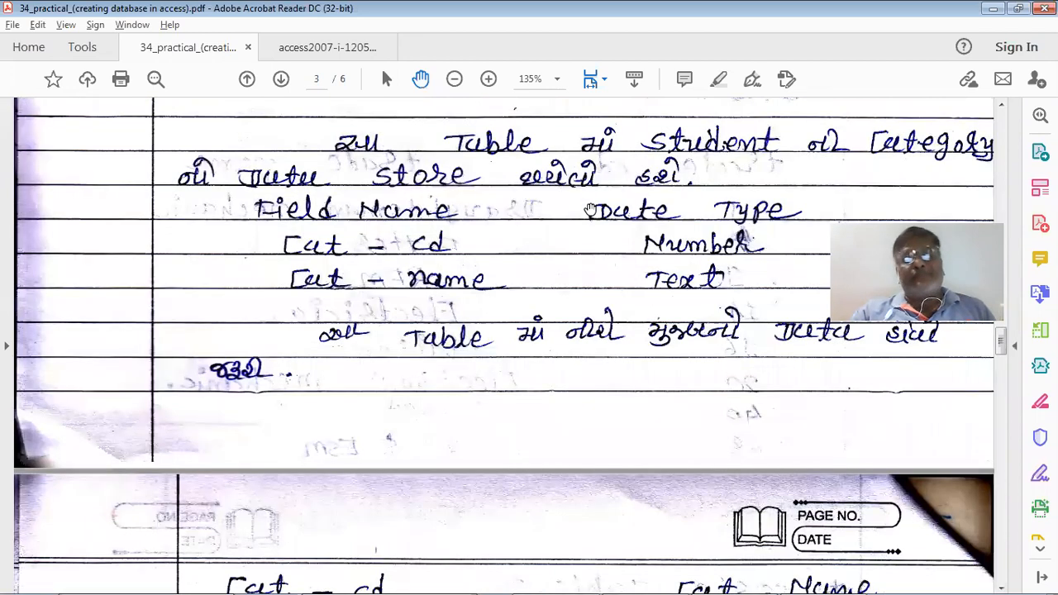
scroll(590, 209, "up", 2)
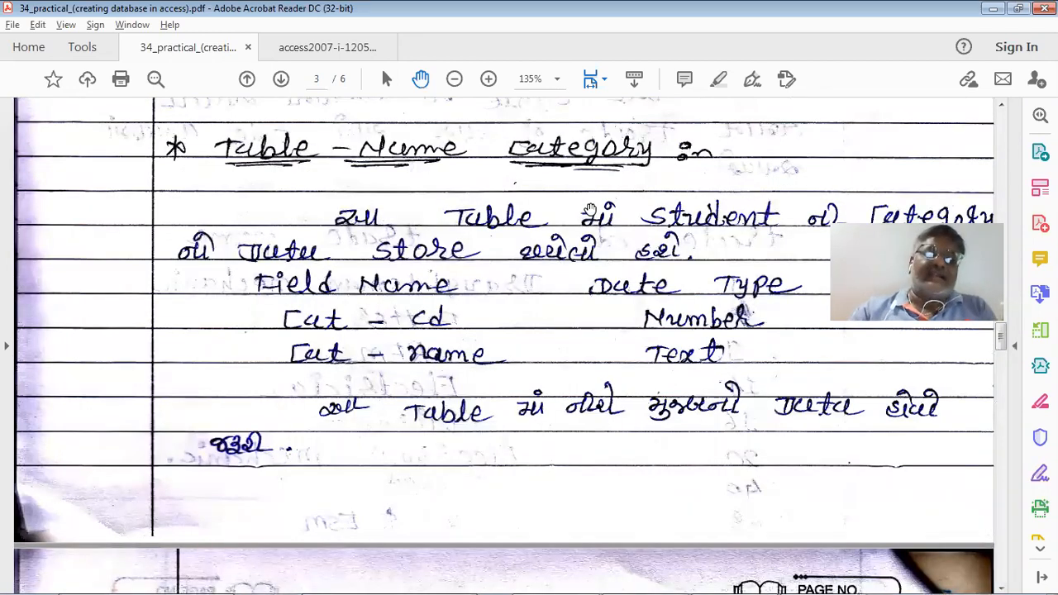
Switch back to Access and add a field named catcd below rlno in the candi table's design
key("alt+Tab")
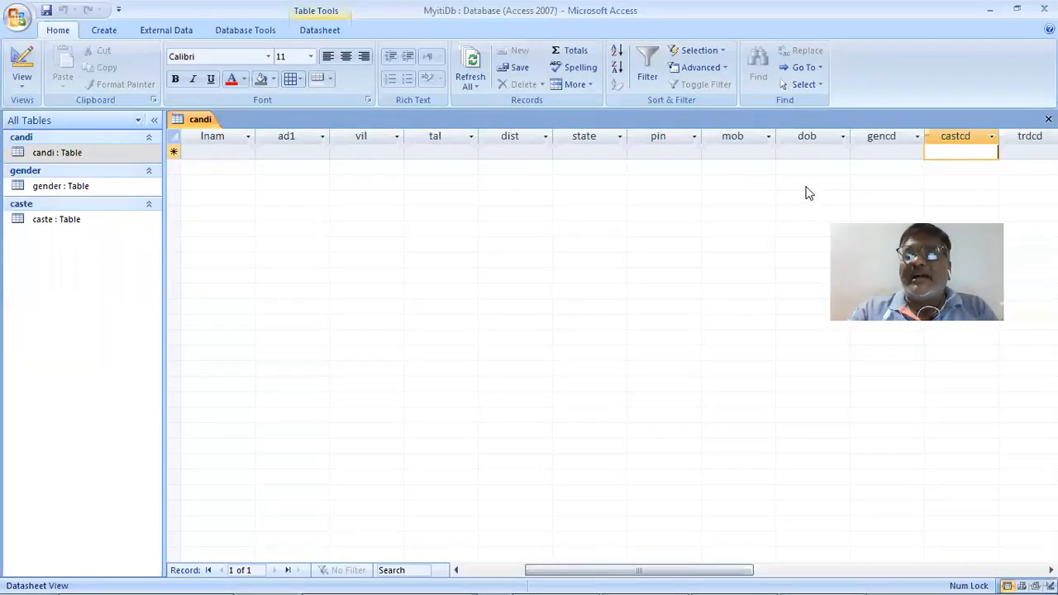
key("Tab")
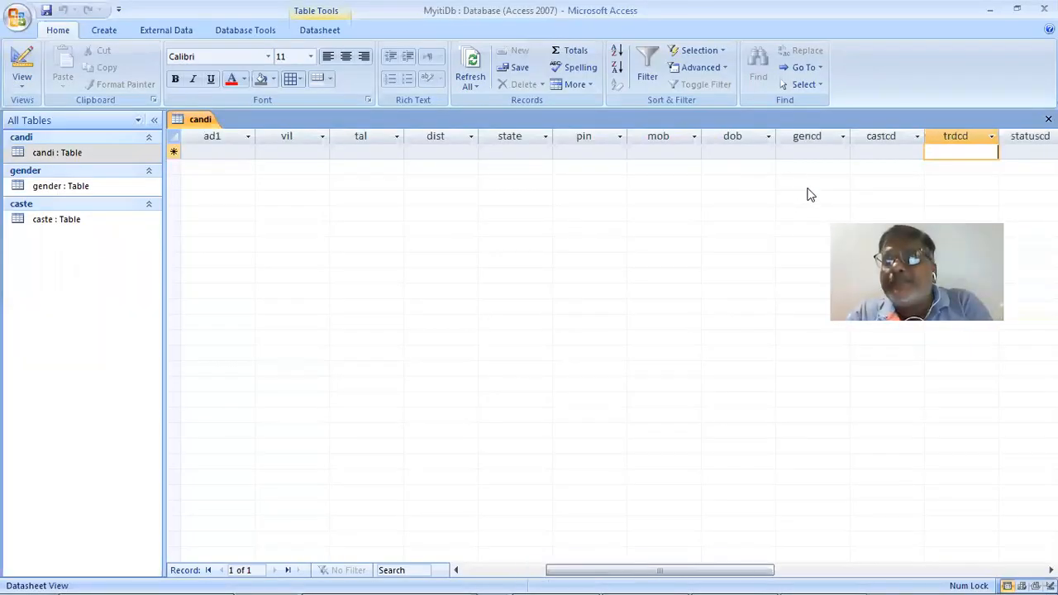
key("Tab")
key("Tab")
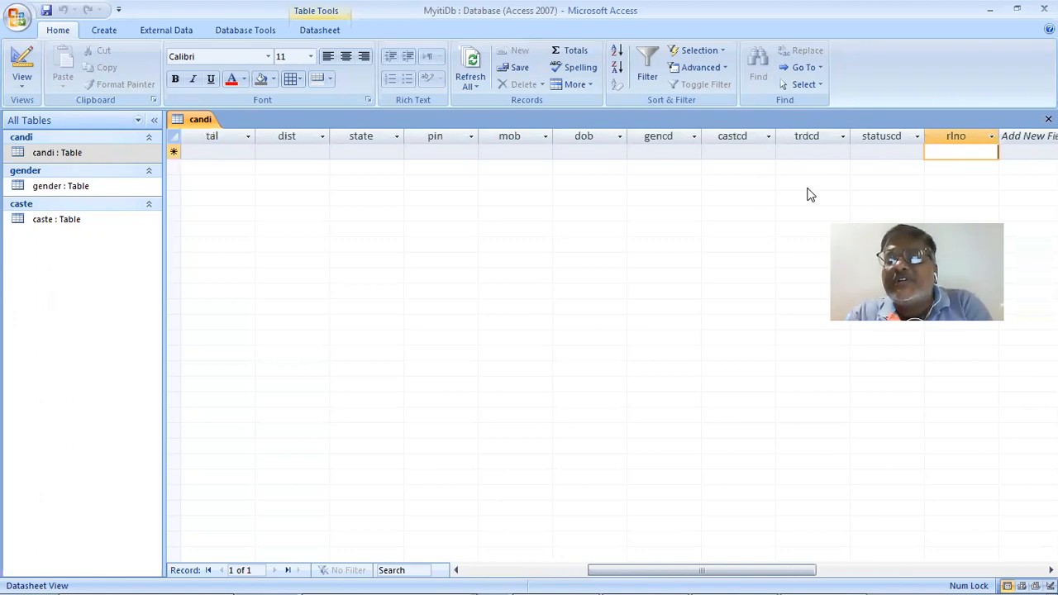
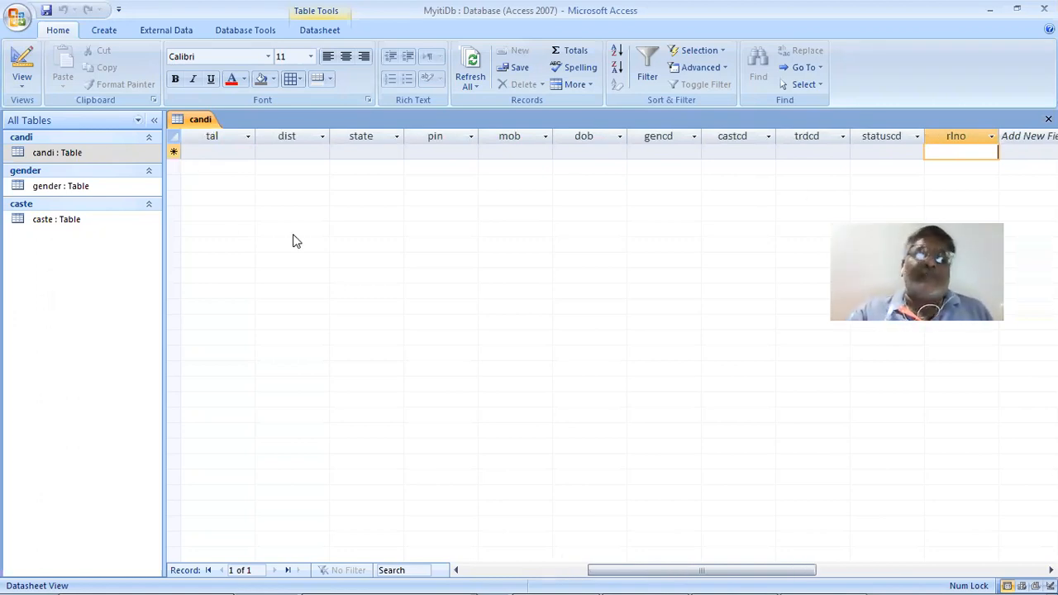
left_click(22, 83)
left_click(51, 217)
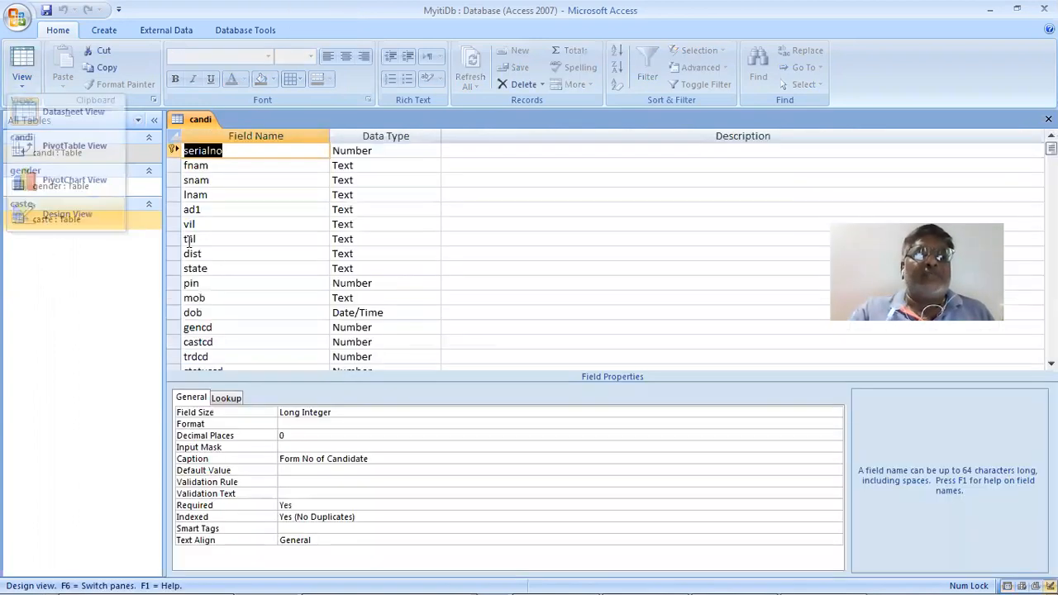
scroll(253, 274, "up", 5)
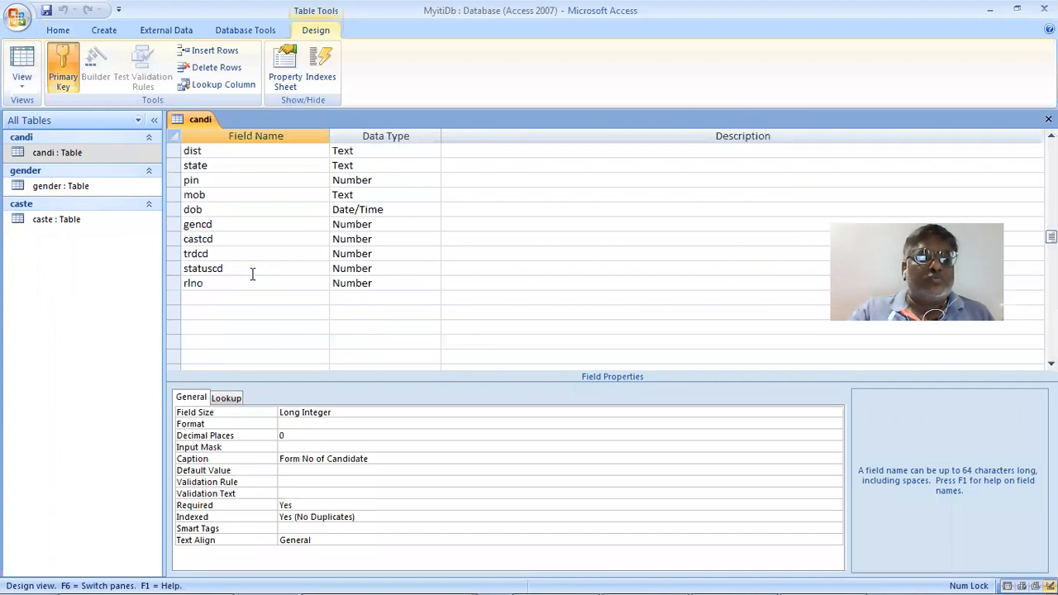
left_click(235, 297)
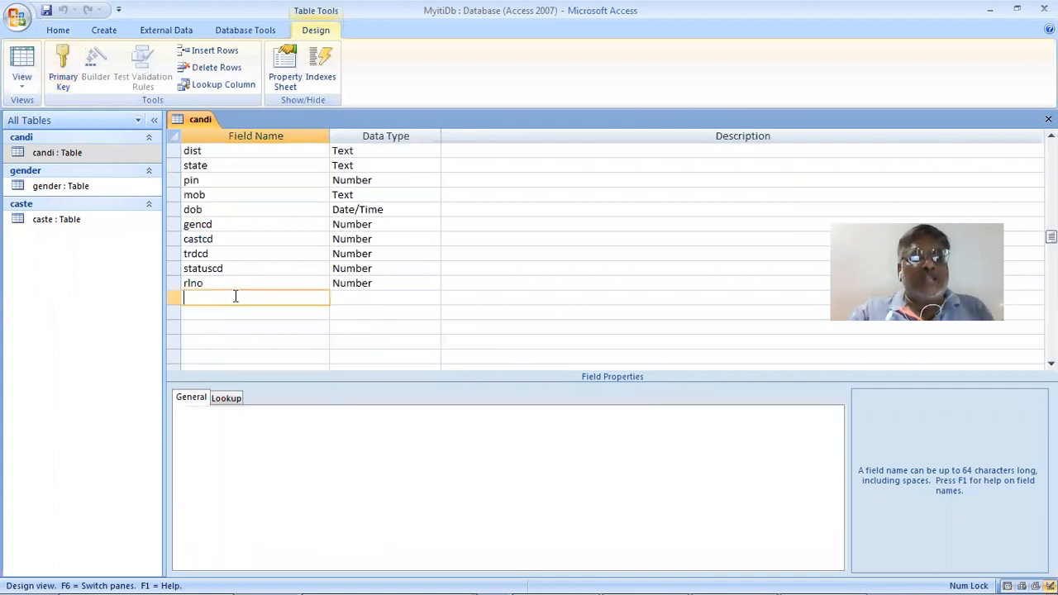
type("cat")
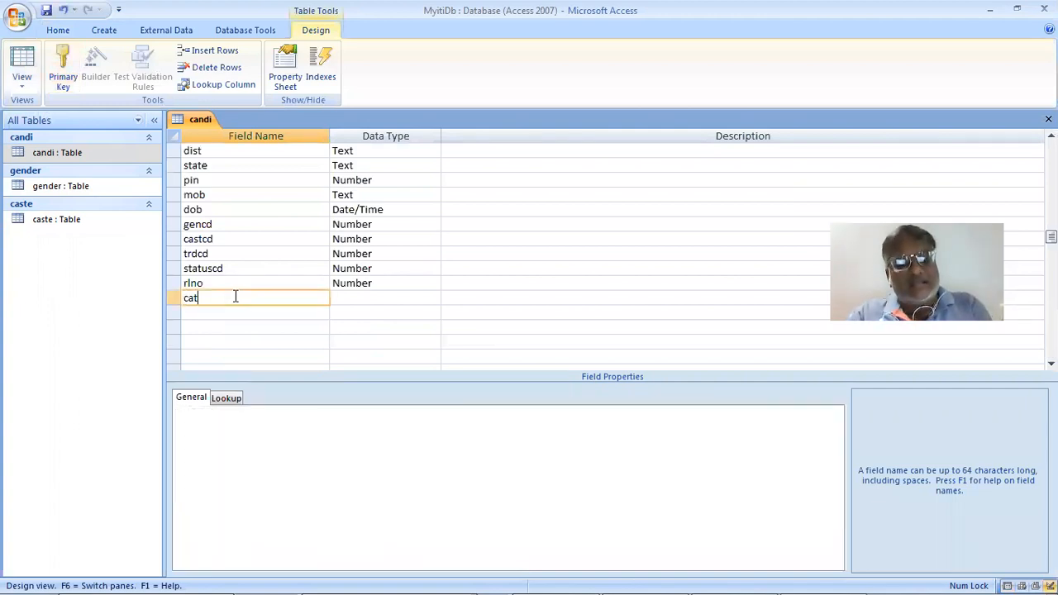
type("cd")
Set the catcd field's data type to Number with field size Integer, and close the candi table
left_click(338, 299)
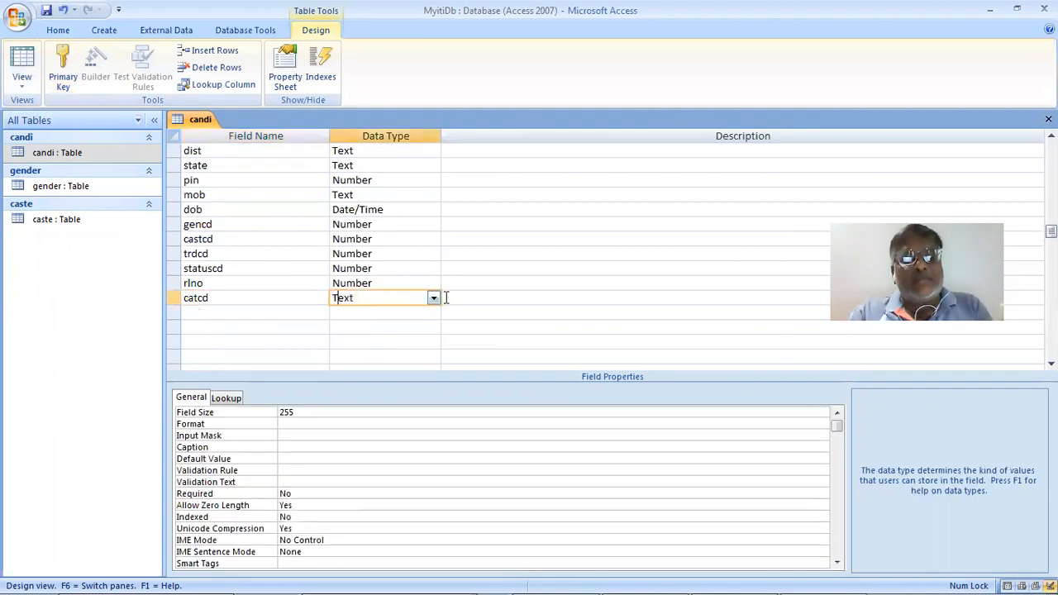
left_click(433, 299)
left_click(406, 343)
left_click(835, 413)
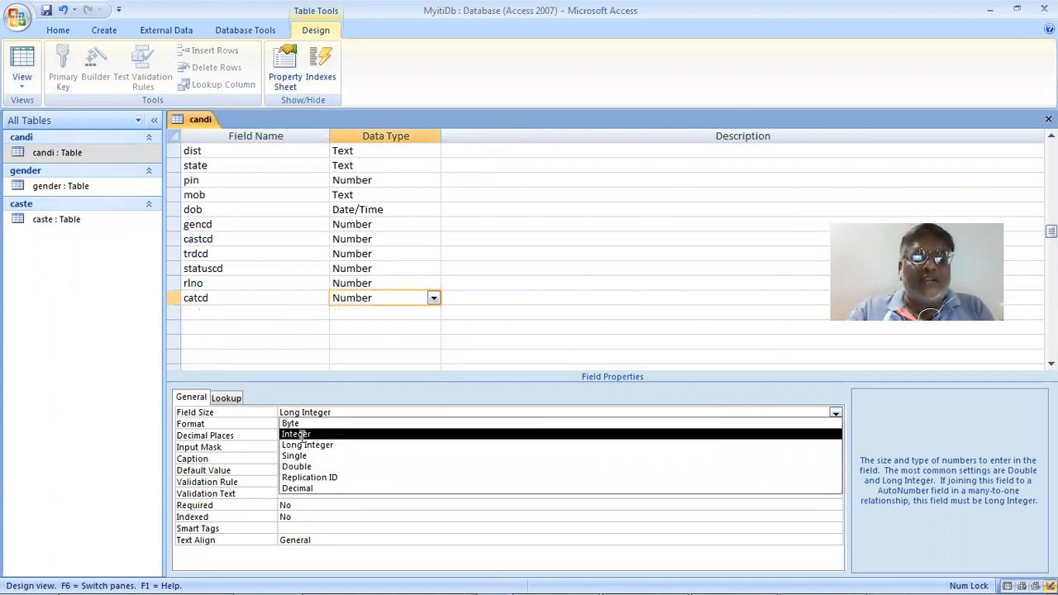
left_click(288, 433)
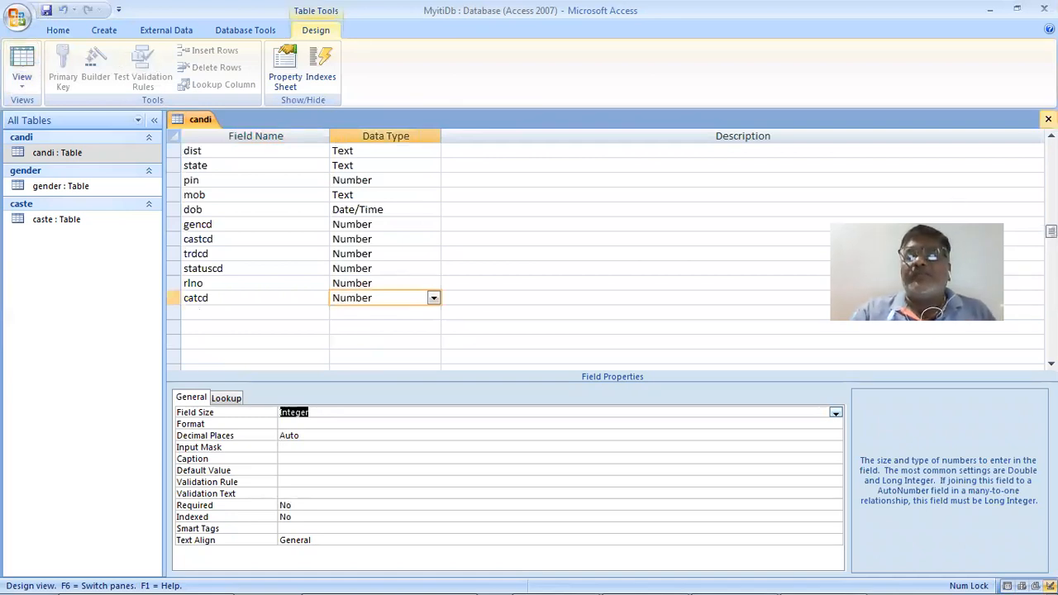
left_click(1048, 119)
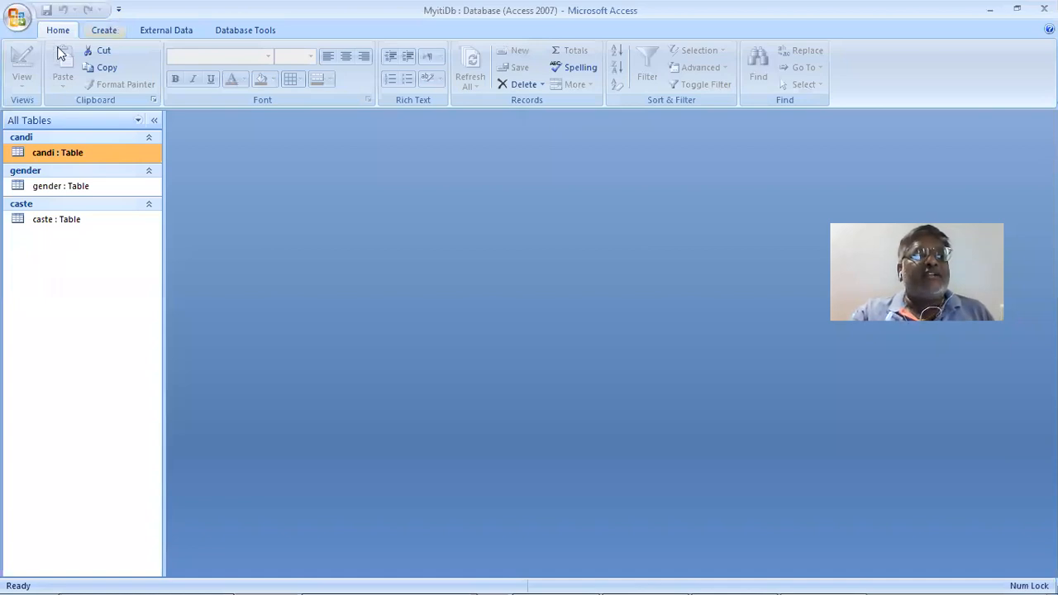
Create a new table, switch it to design view and save it under the name cate
left_click(104, 29)
left_click(19, 62)
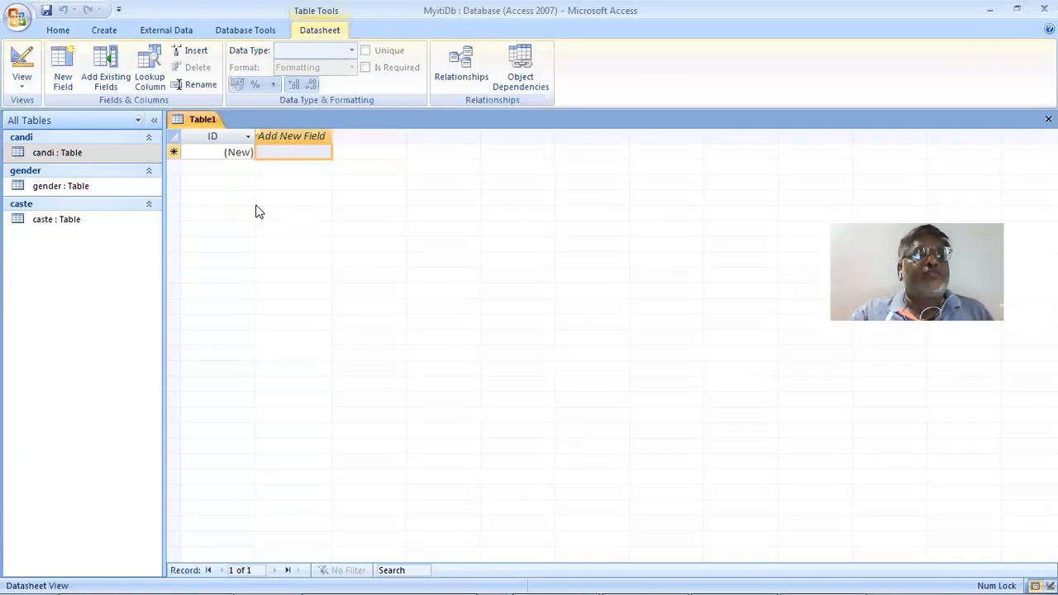
left_click(22, 82)
left_click(51, 145)
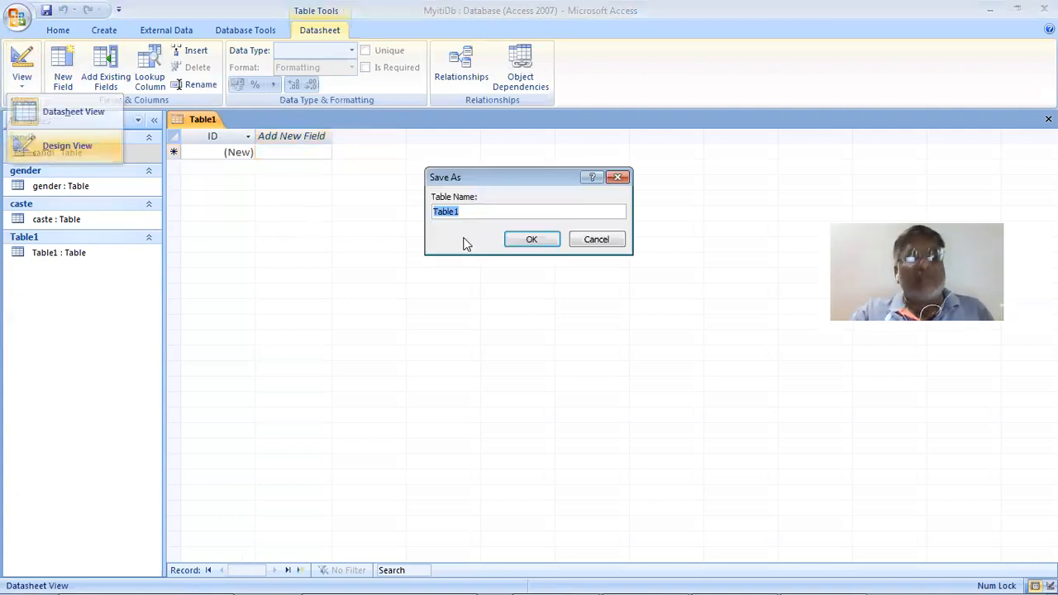
type("cate")
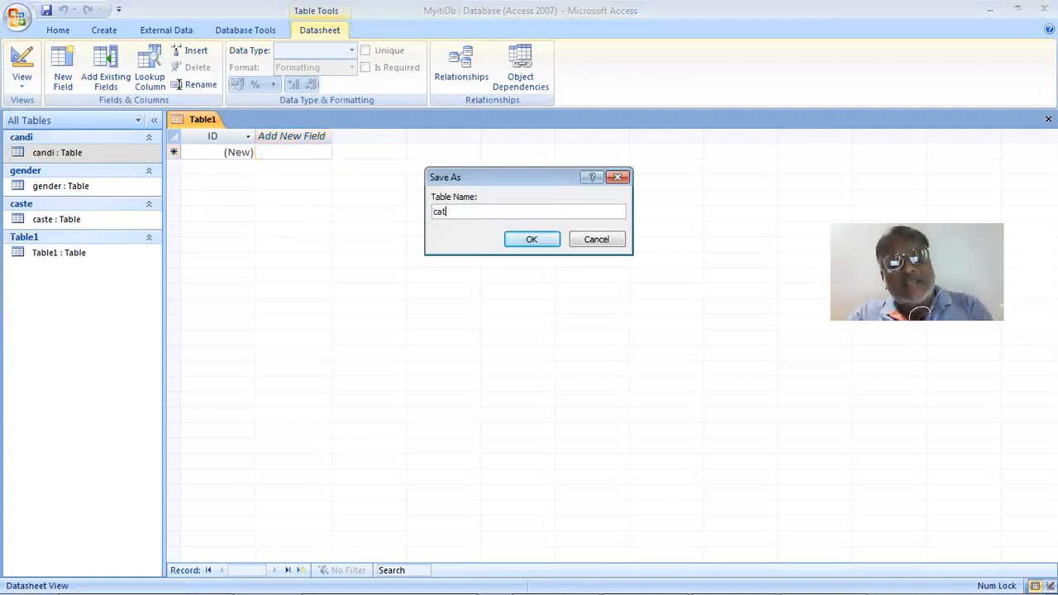
left_click(530, 240)
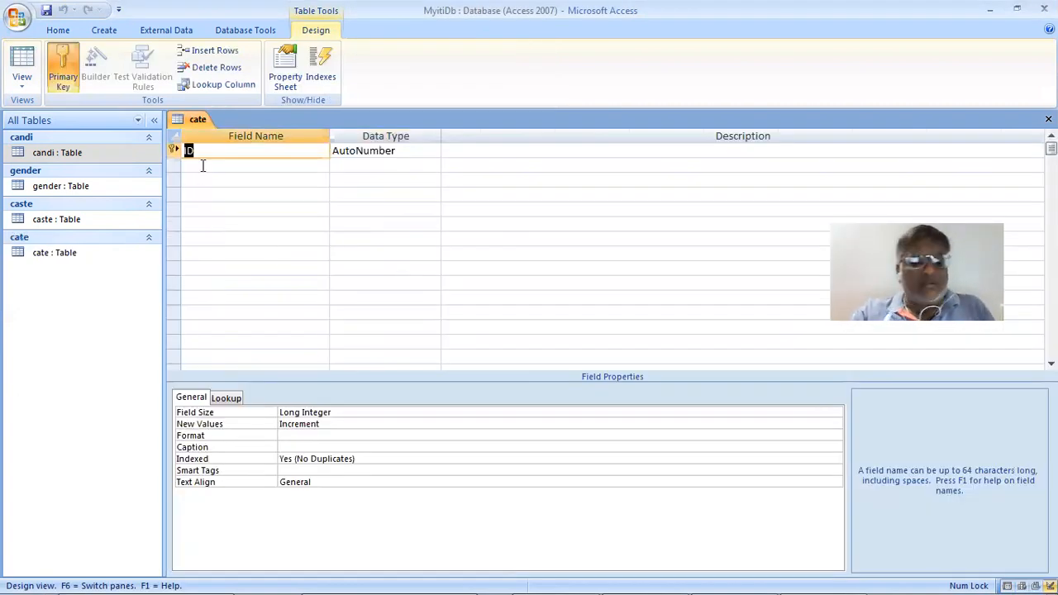
Rename the cate table's ID field to catcd and set it to Number with field size Byte
type("catcd")
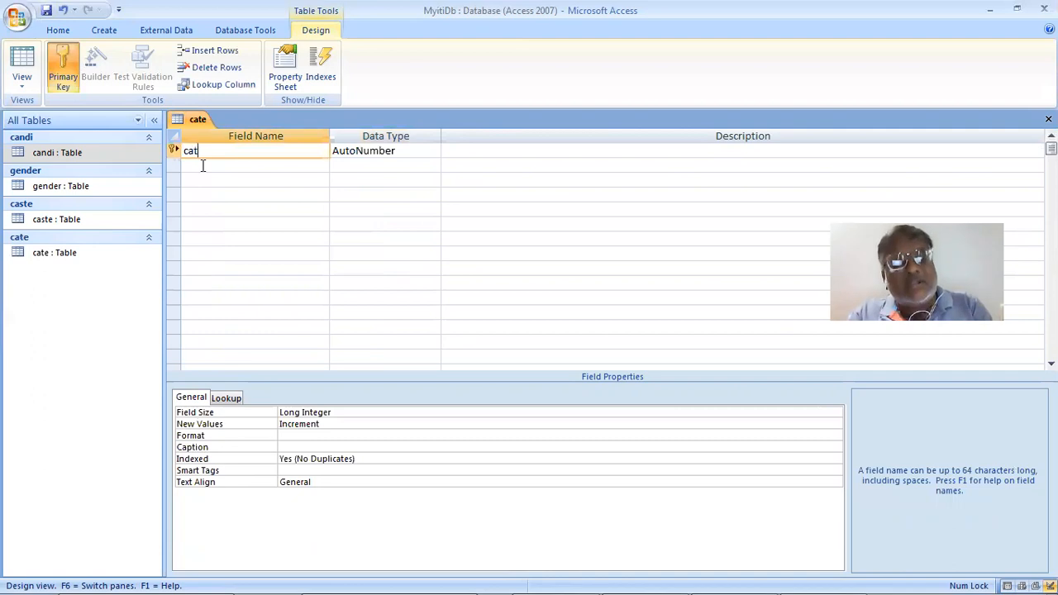
left_click(409, 153)
left_click(433, 150)
left_click(356, 195)
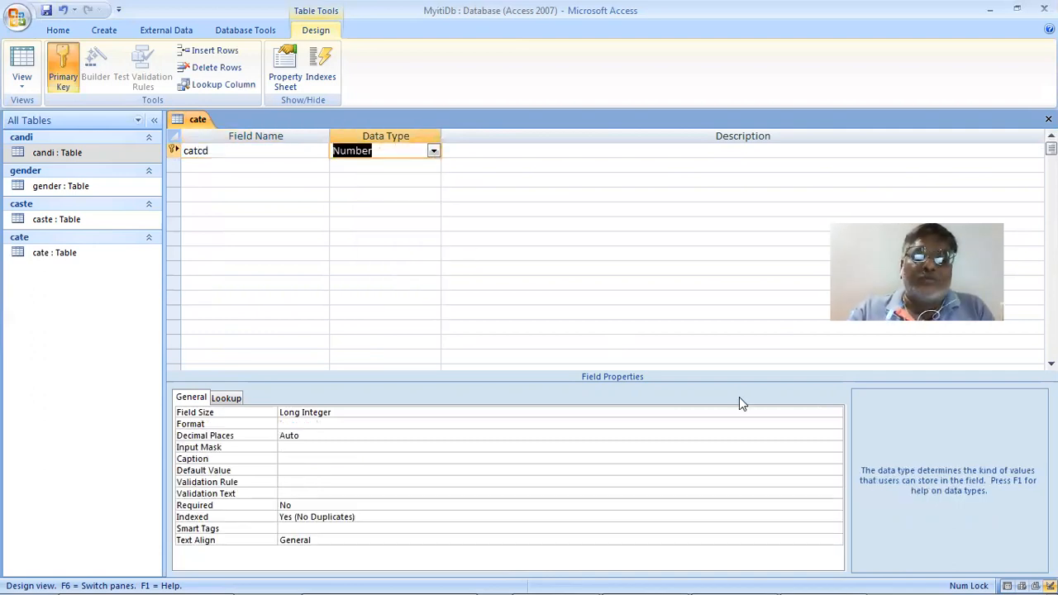
left_click(837, 412)
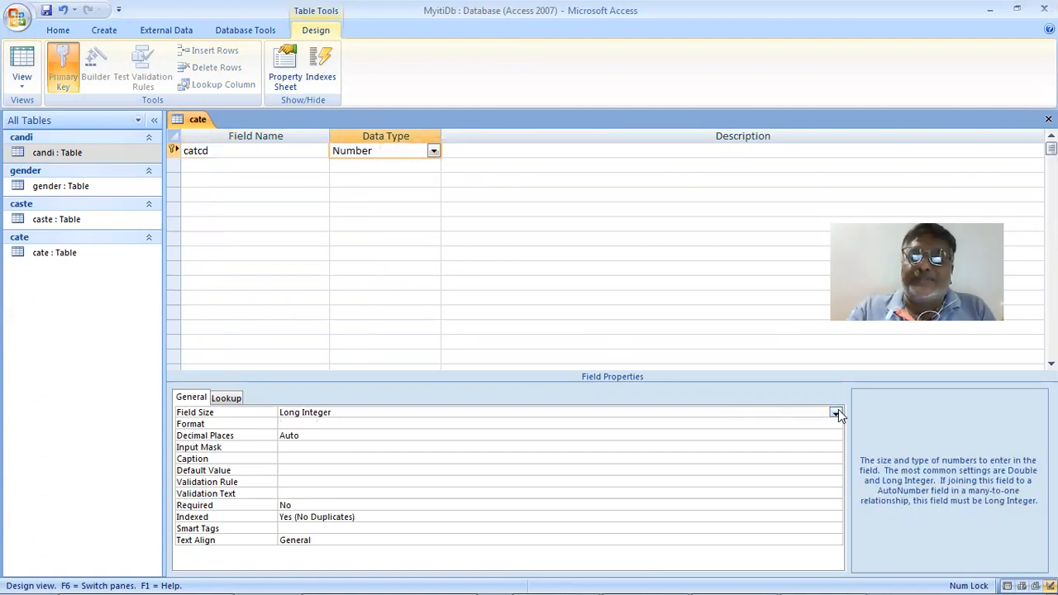
left_click(327, 423)
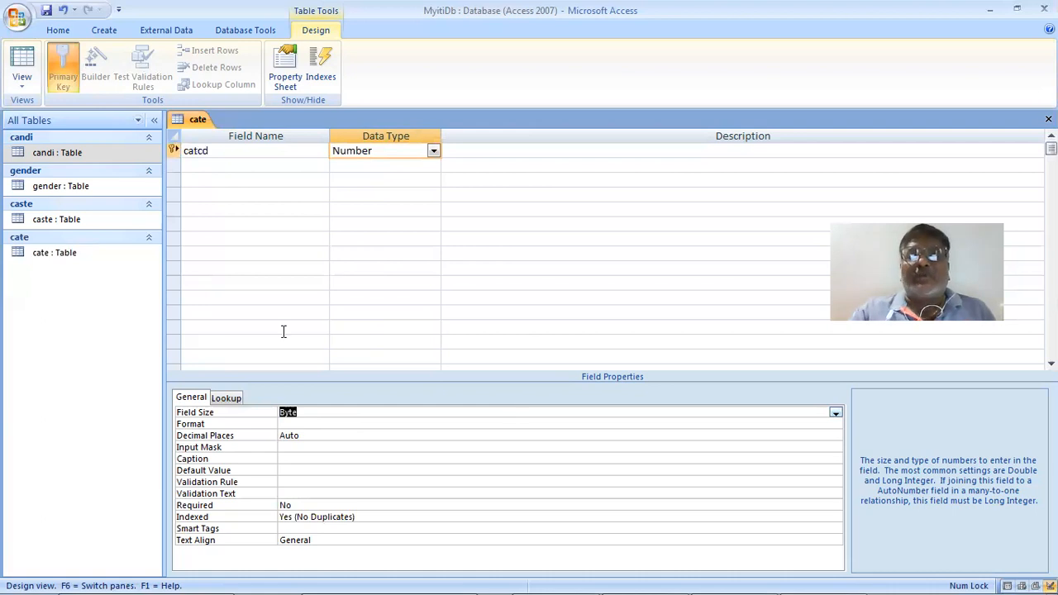
Add a Text field named catnam below catcd with a field size of 20
left_click(276, 167)
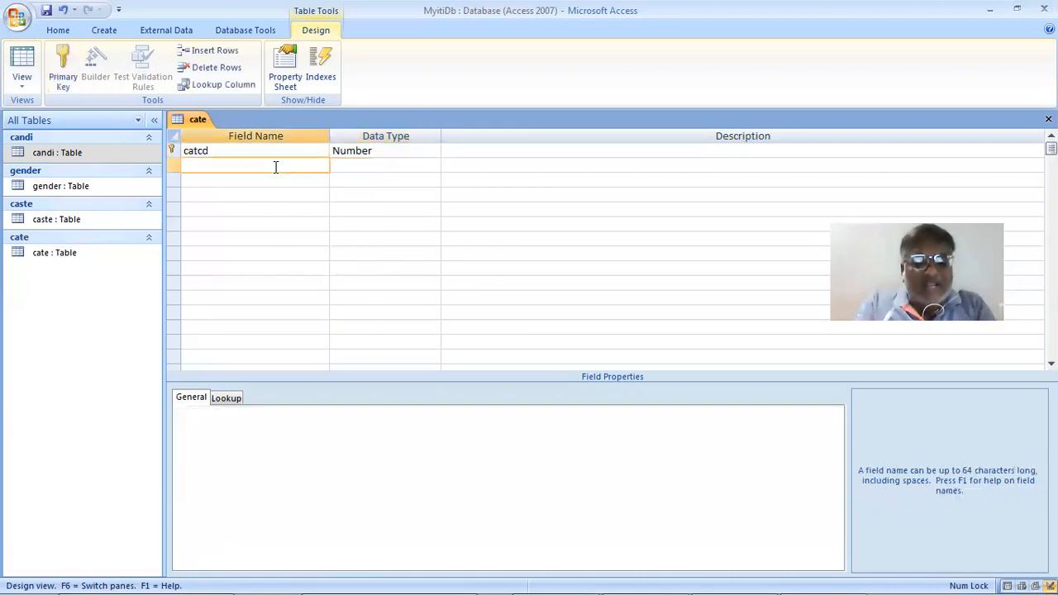
type("cat")
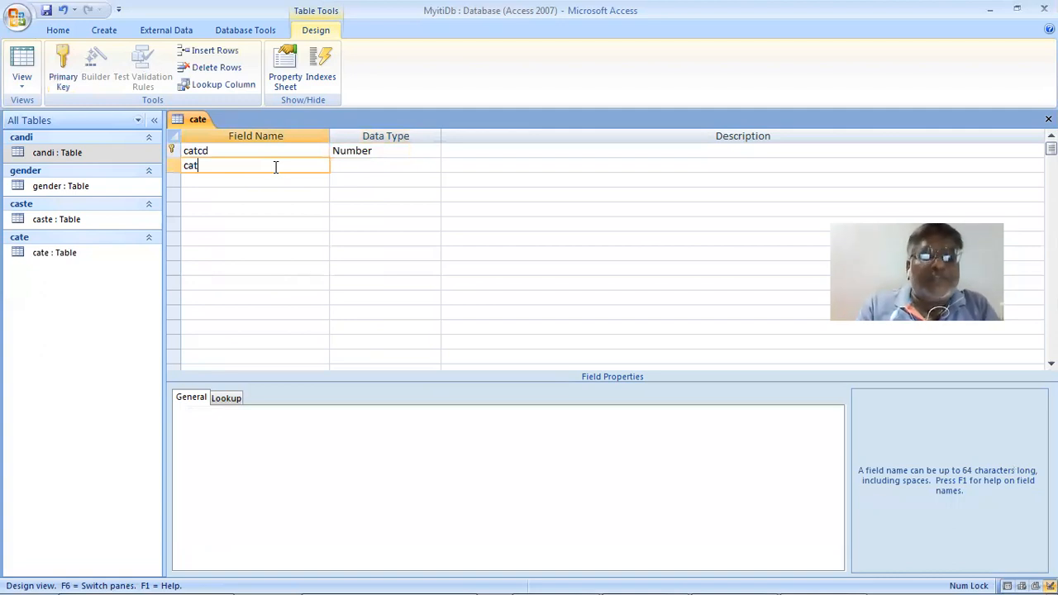
type("nam")
key("Tab")
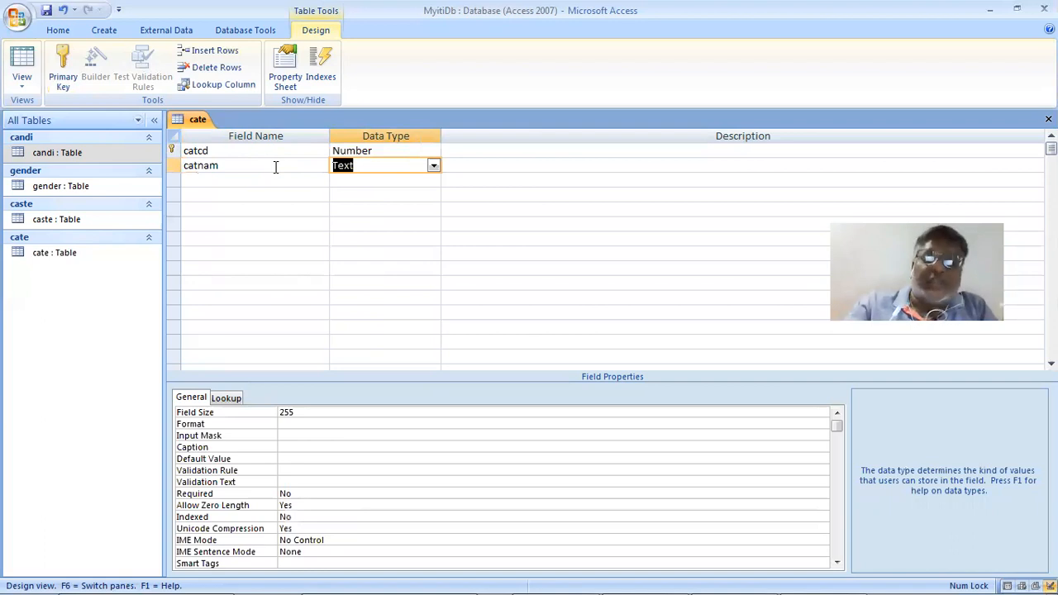
left_click(253, 412)
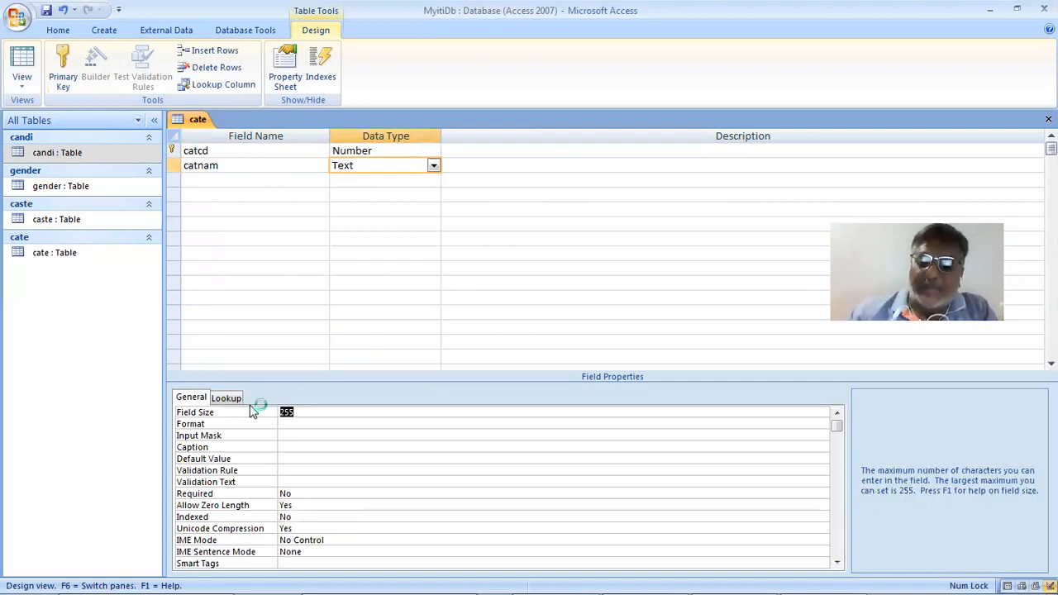
type("20")
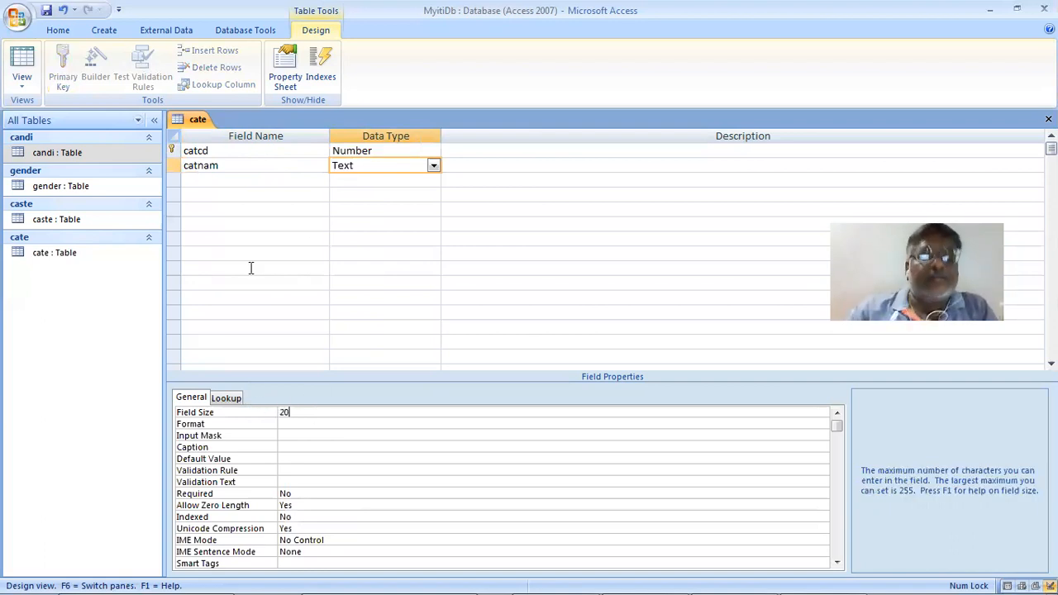
Add a Text field named catfnam below catnam with a field size of 50
left_click(250, 180)
type("cat")
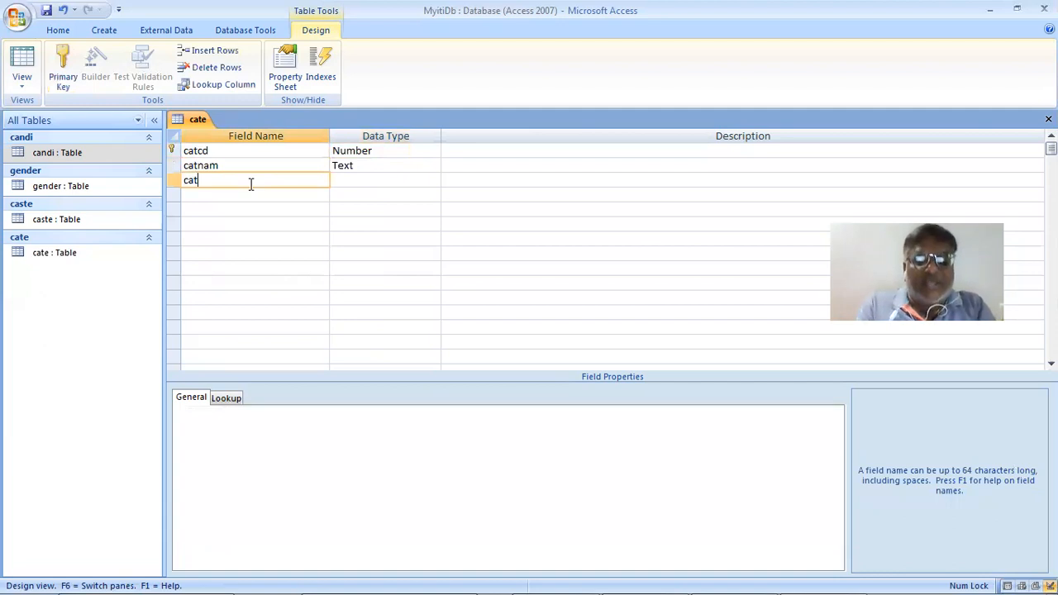
type("fname")
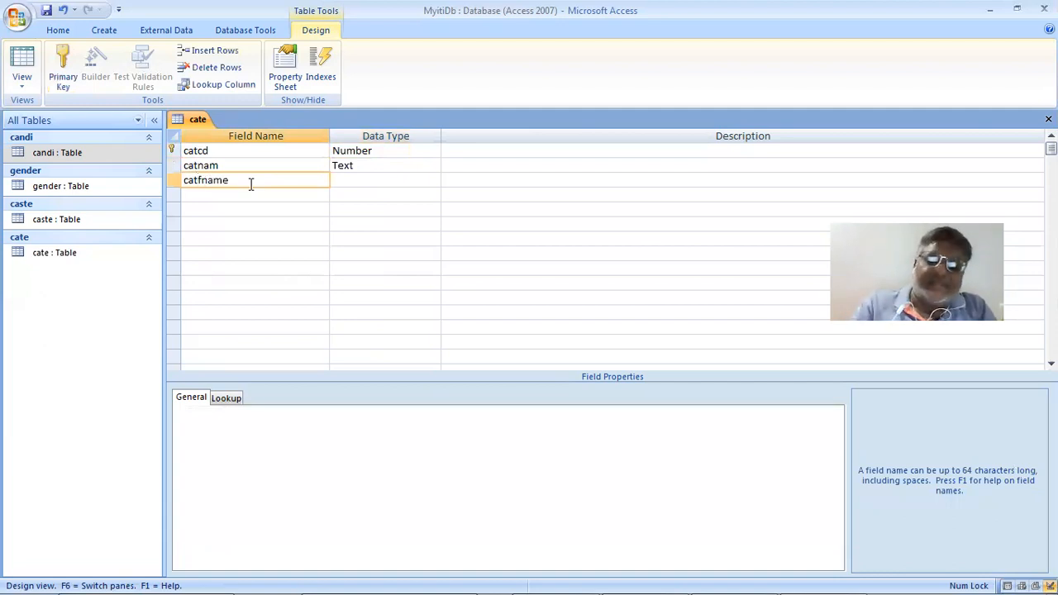
key("BackSpace")
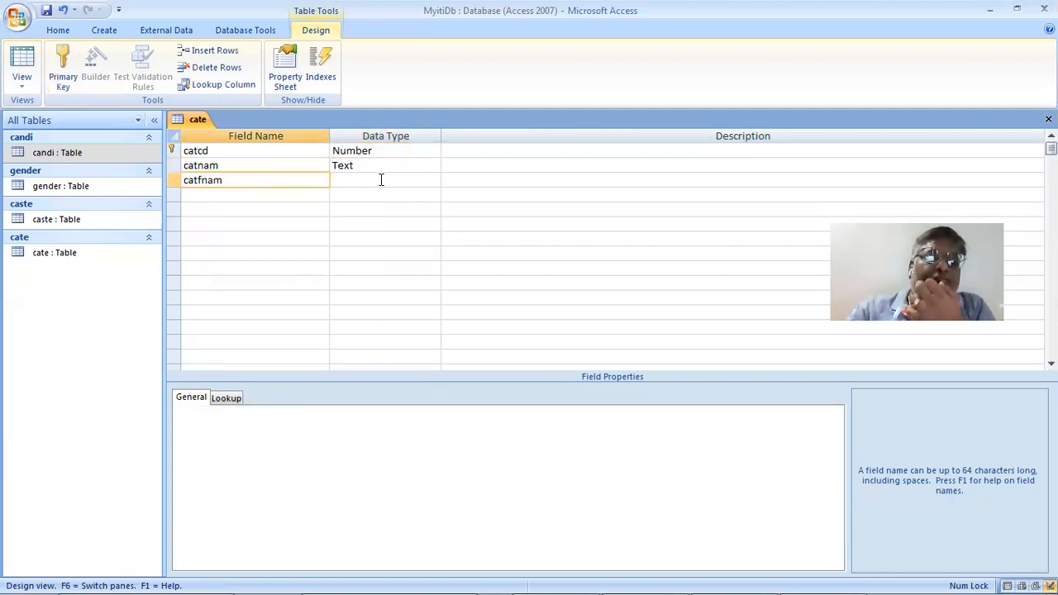
left_click(381, 179)
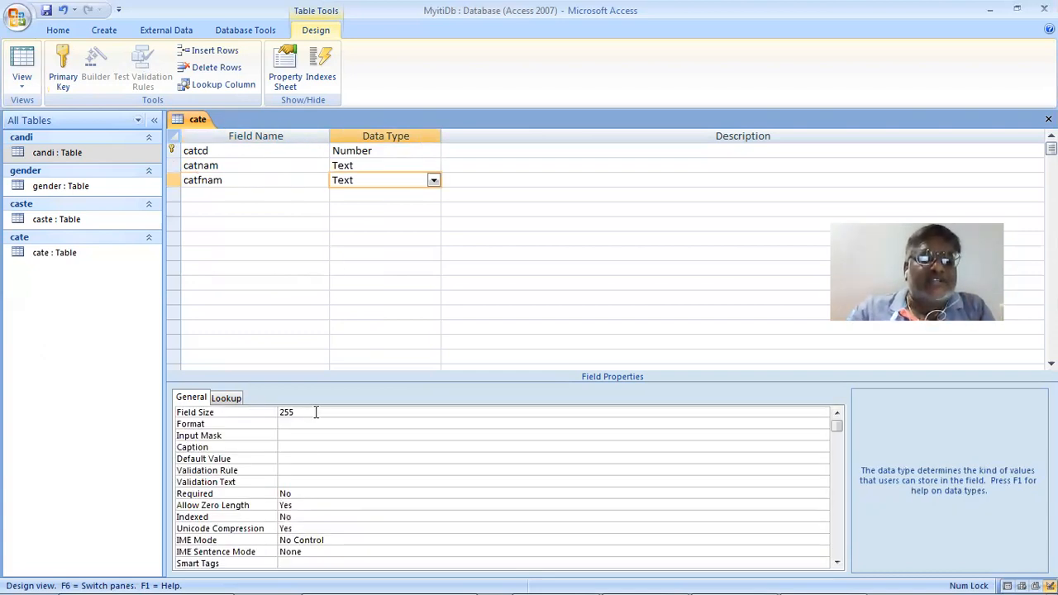
left_click(230, 413)
type("50")
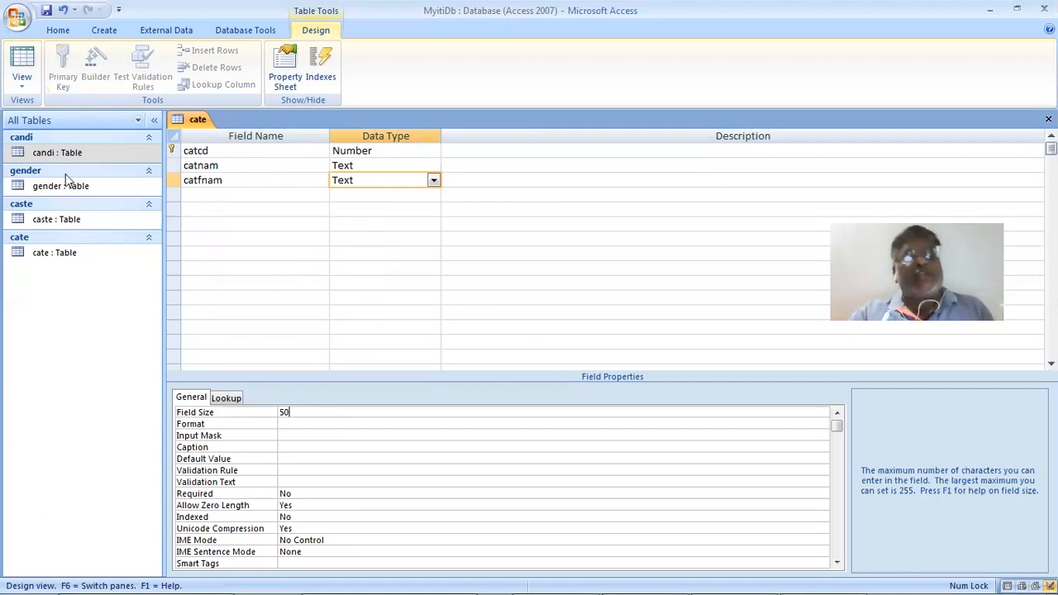
Save the cate design, switch to datasheet view and enter the first record: catcd 0, catnam None, catfnam None
left_click(23, 60)
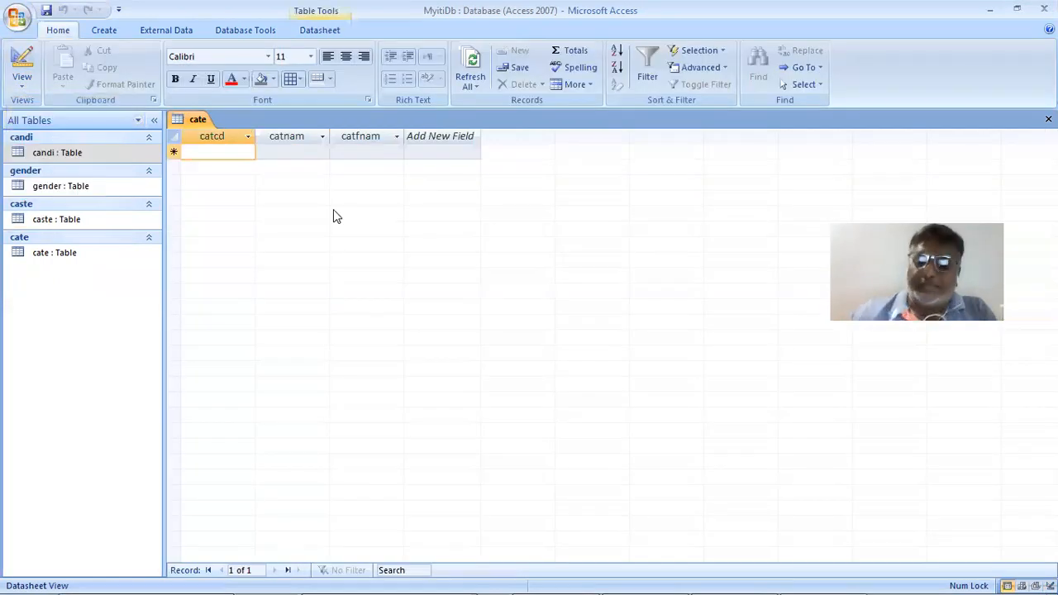
type("0")
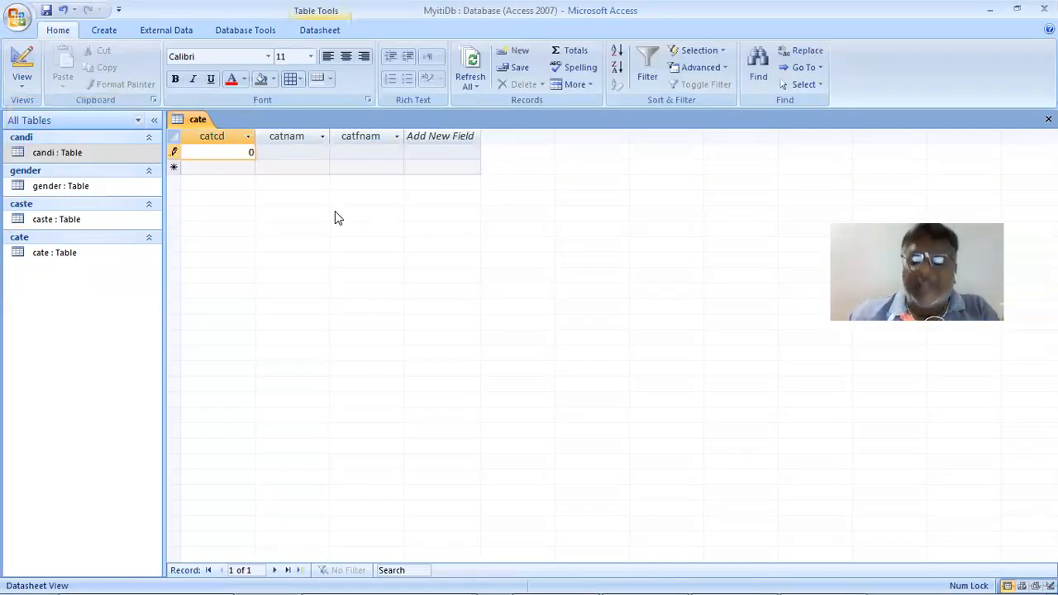
key("Tab")
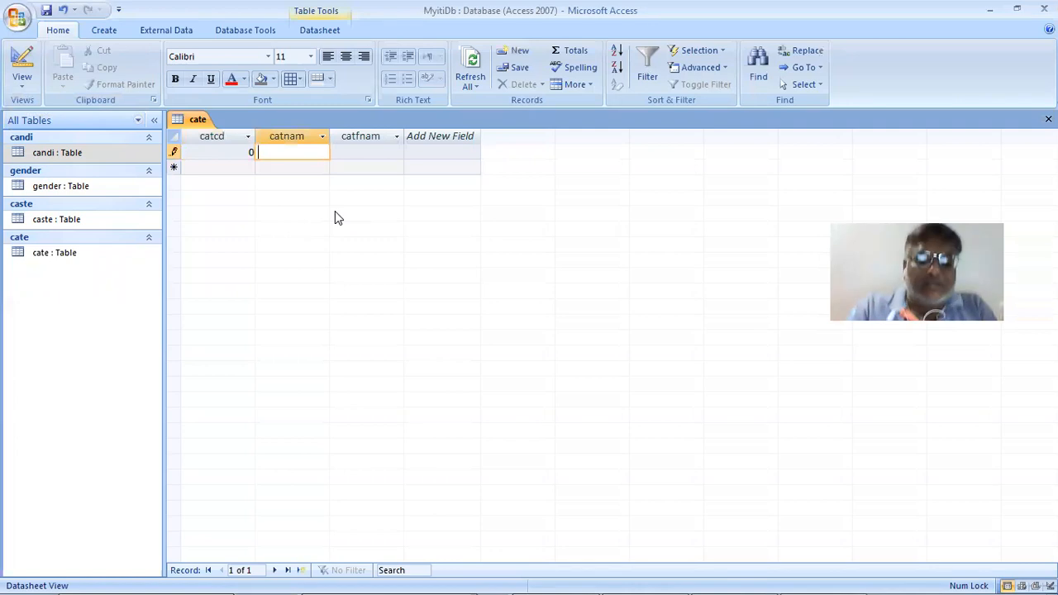
type("None")
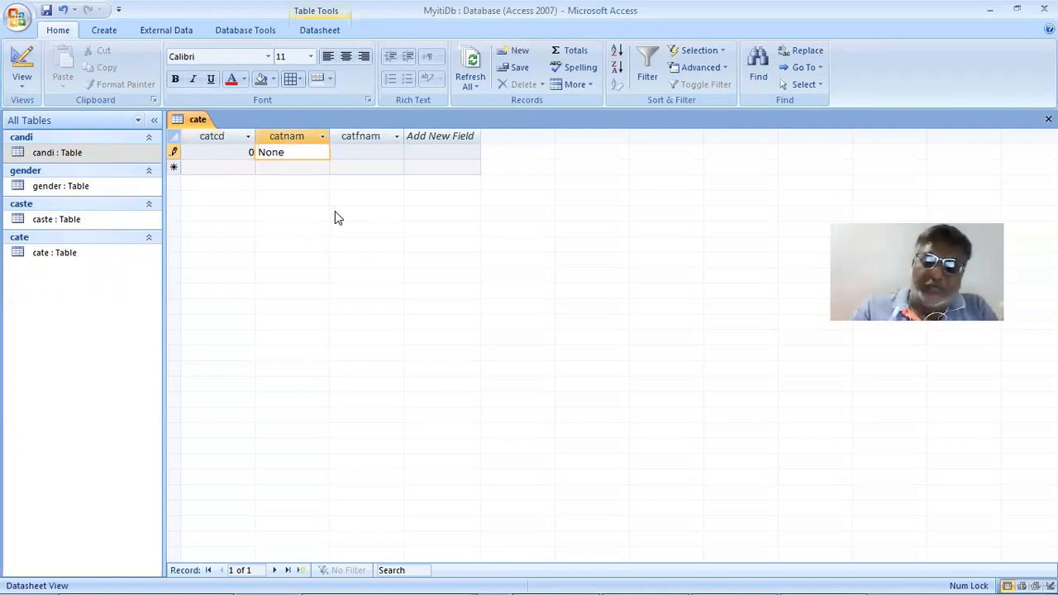
key("Tab")
type("No")
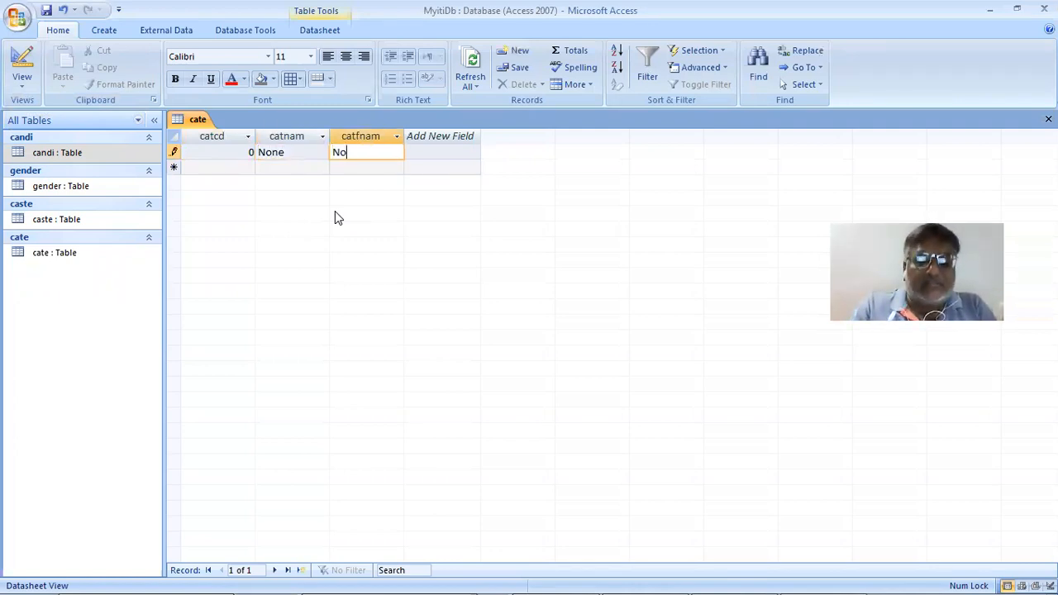
type("ne")
key("Tab")
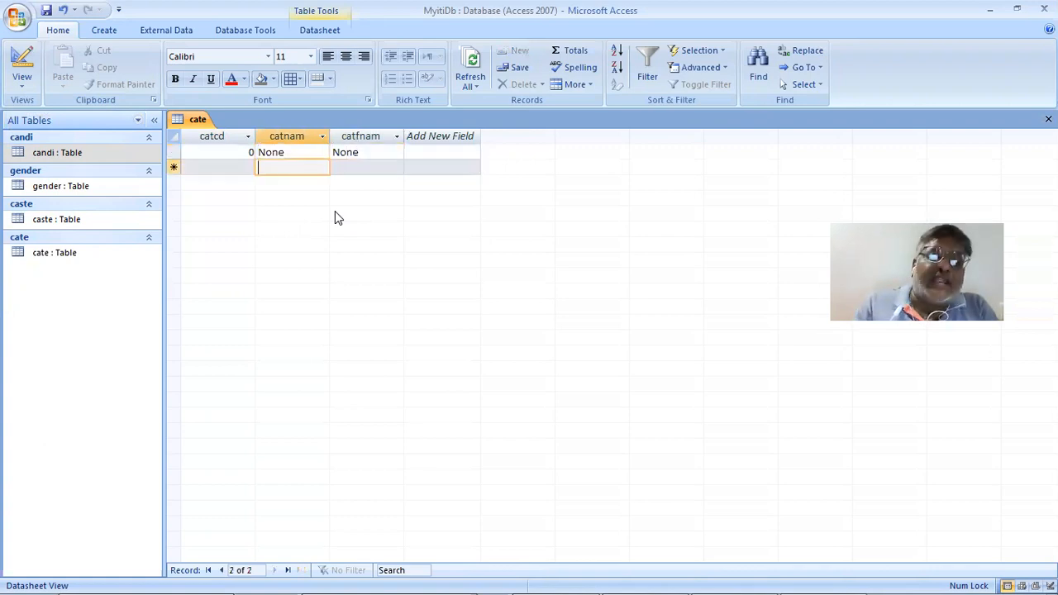
Enter the second cate record with catcd 1, catnam PH and catfnam Differently Abeled
key("shift+Tab")
type("1")
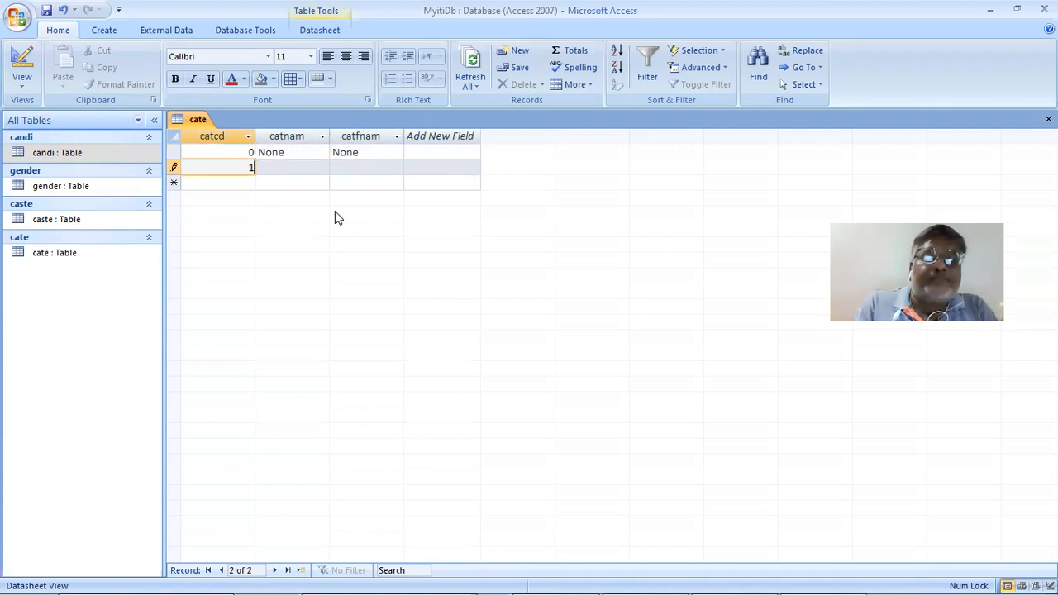
key("Tab")
type("PH")
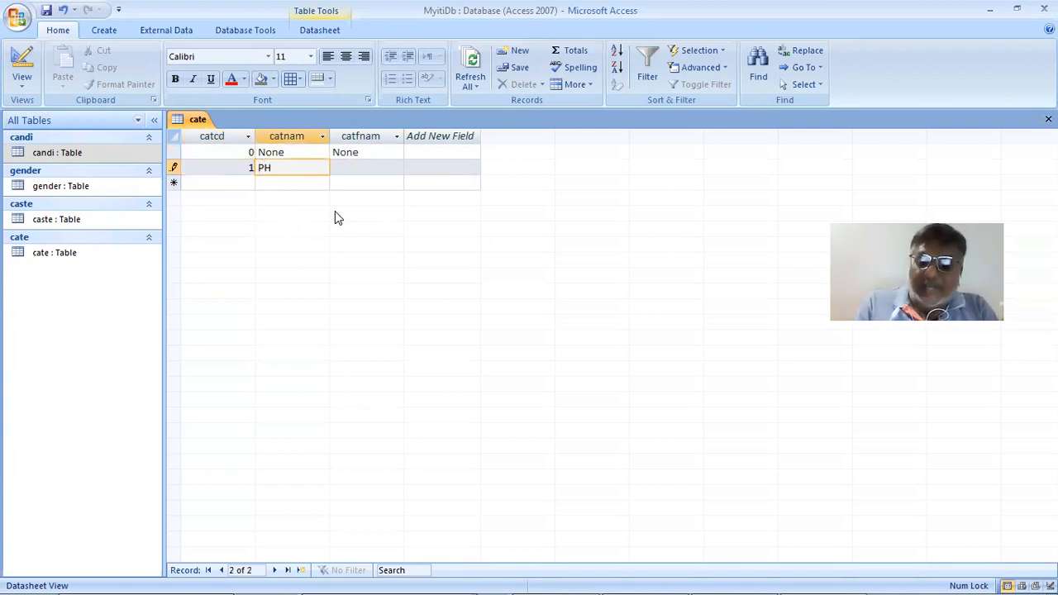
key("Tab")
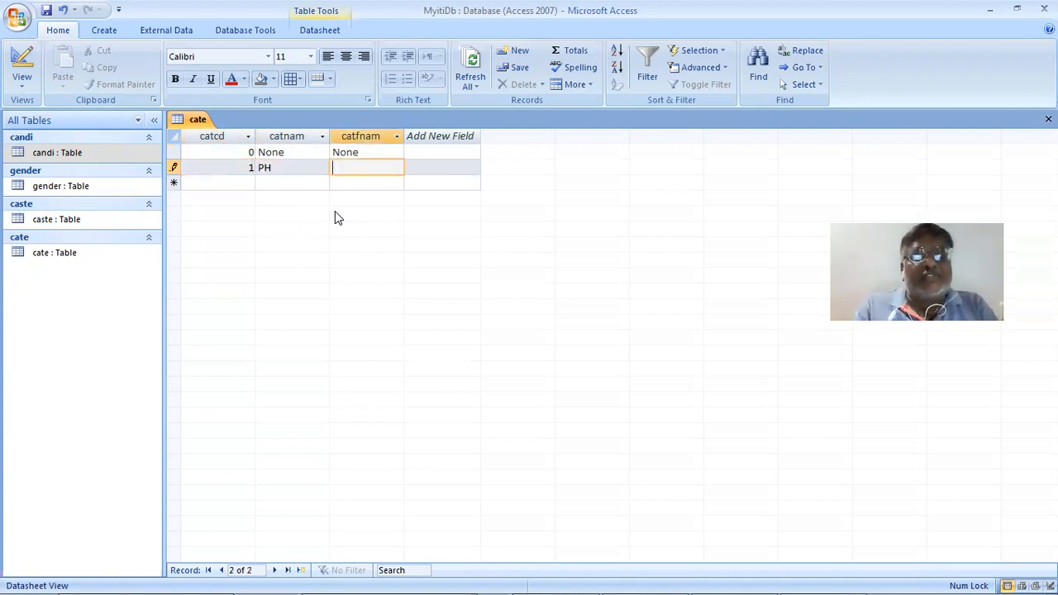
type("Di")
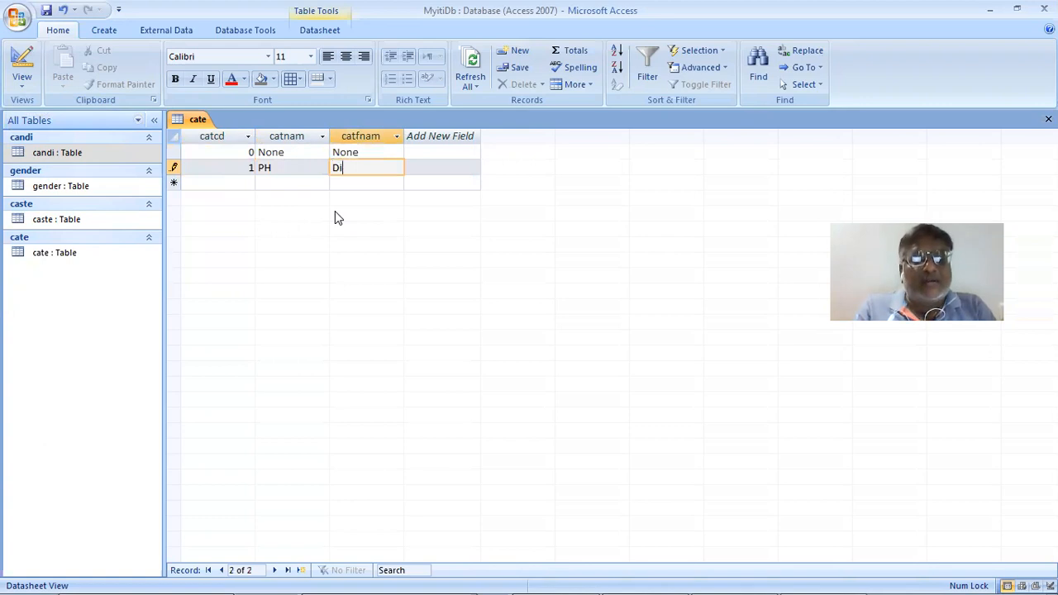
type("fferent")
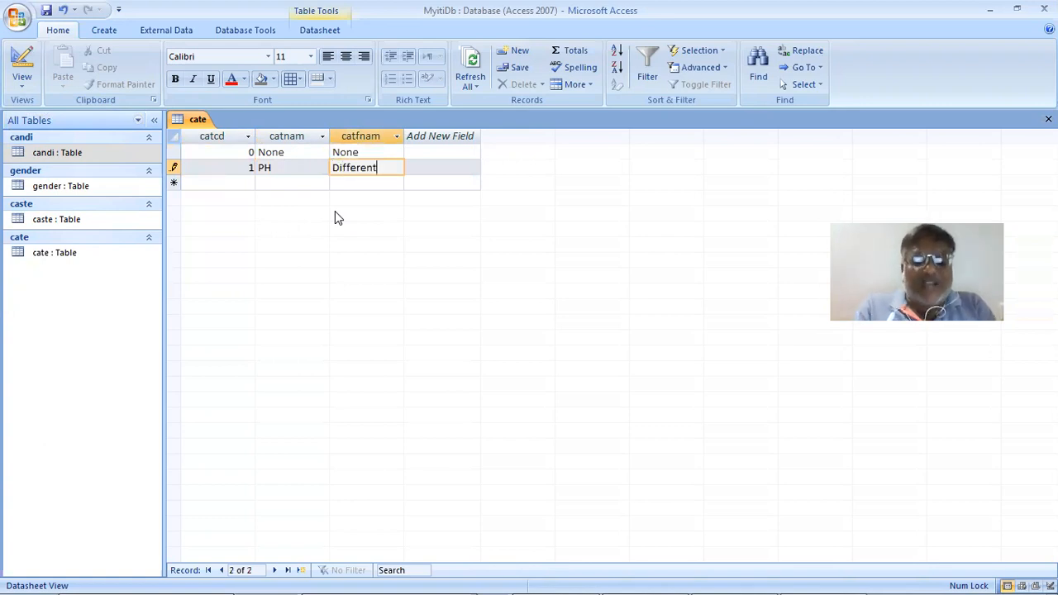
type("ly Abl")
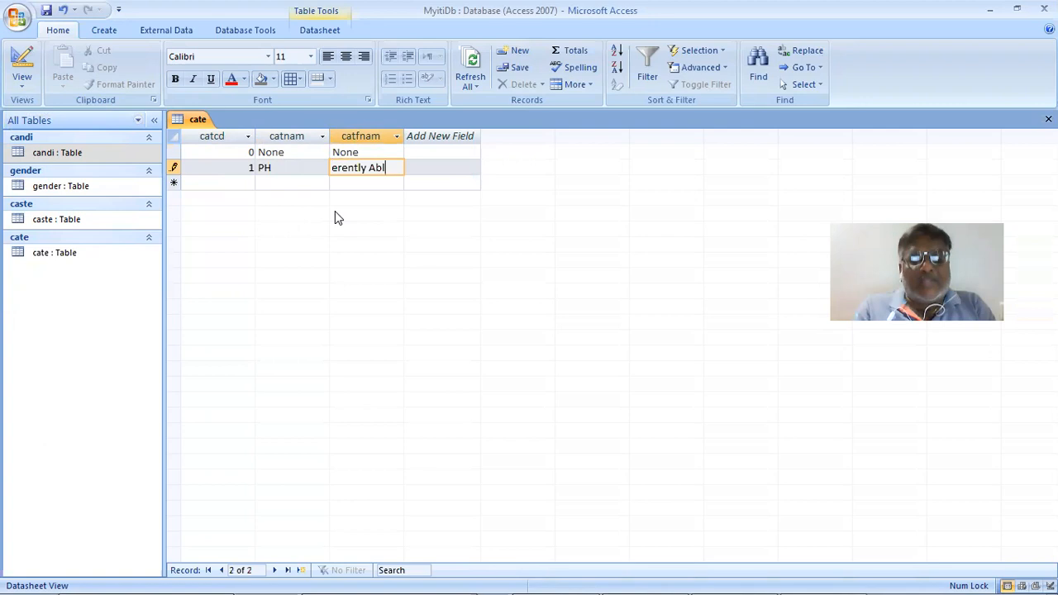
type("ed")
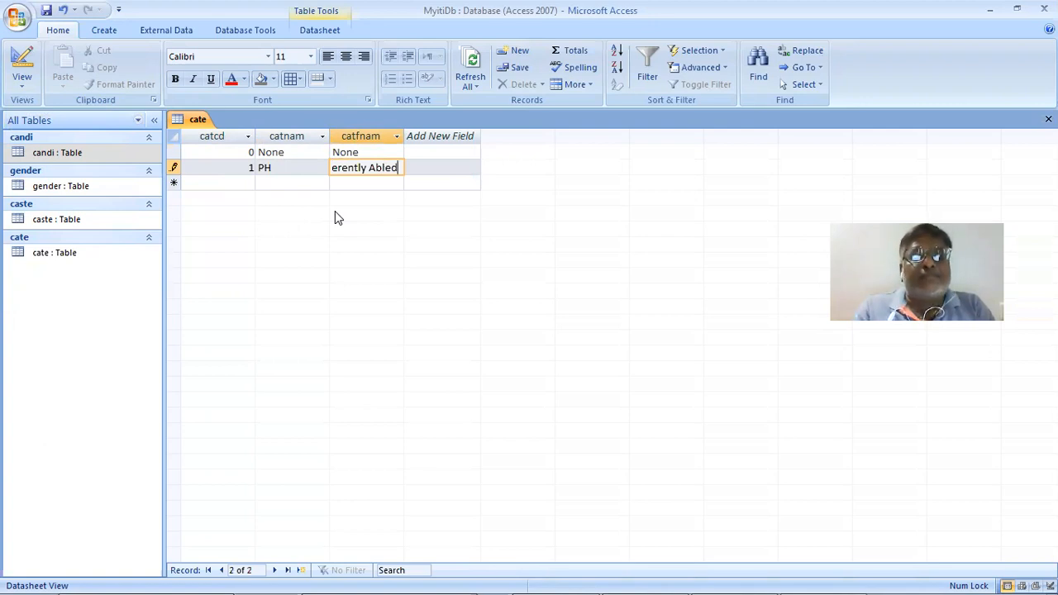
key("BackSpace")
key("BackSpace")
type("eled")
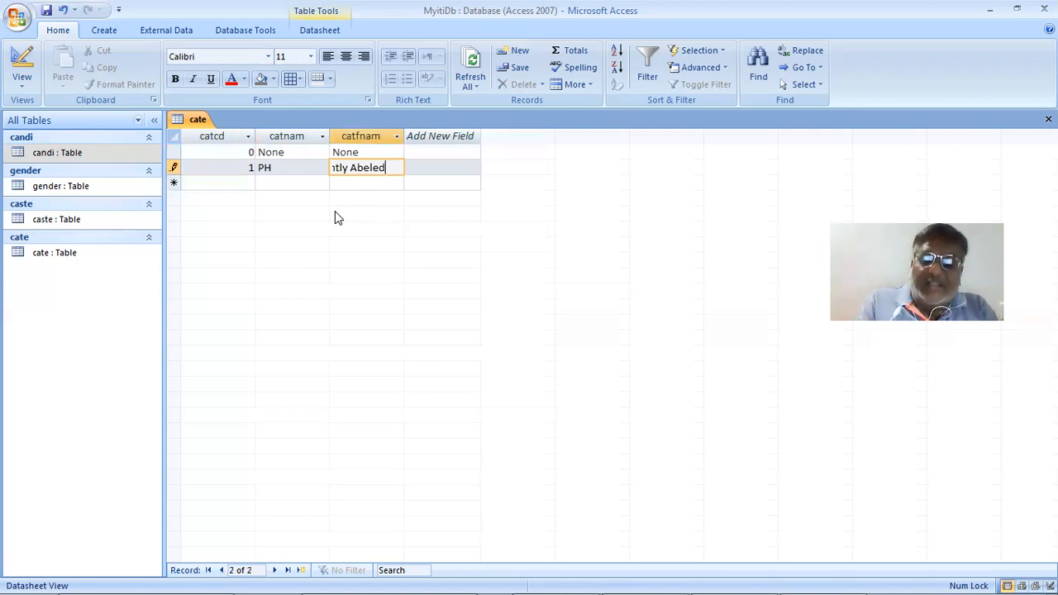
key("Tab")
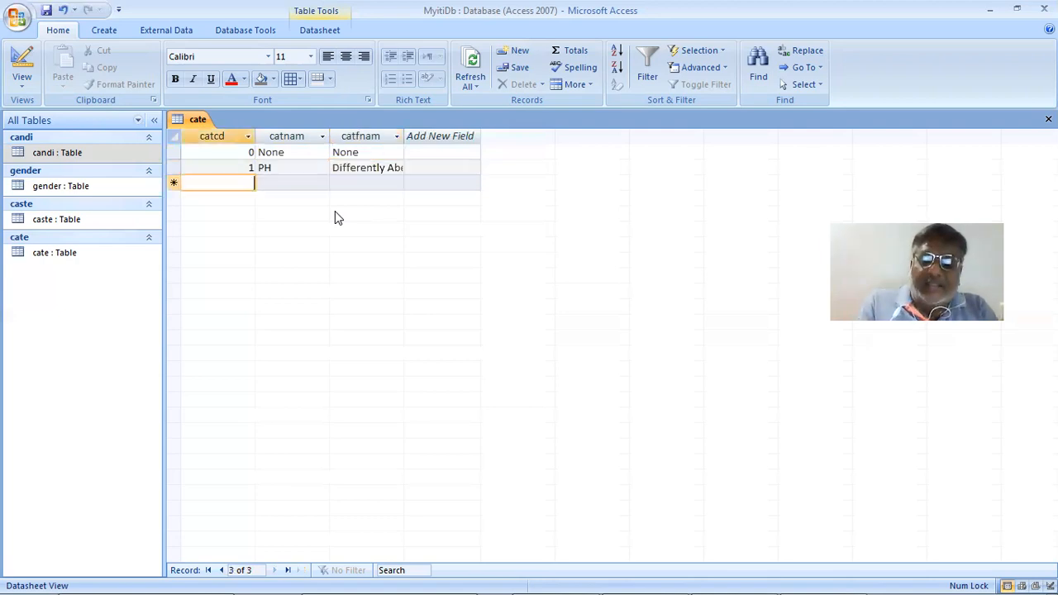
Enter the third cate record with catcd 2, catnam Widow and catfnam Widow
type("2")
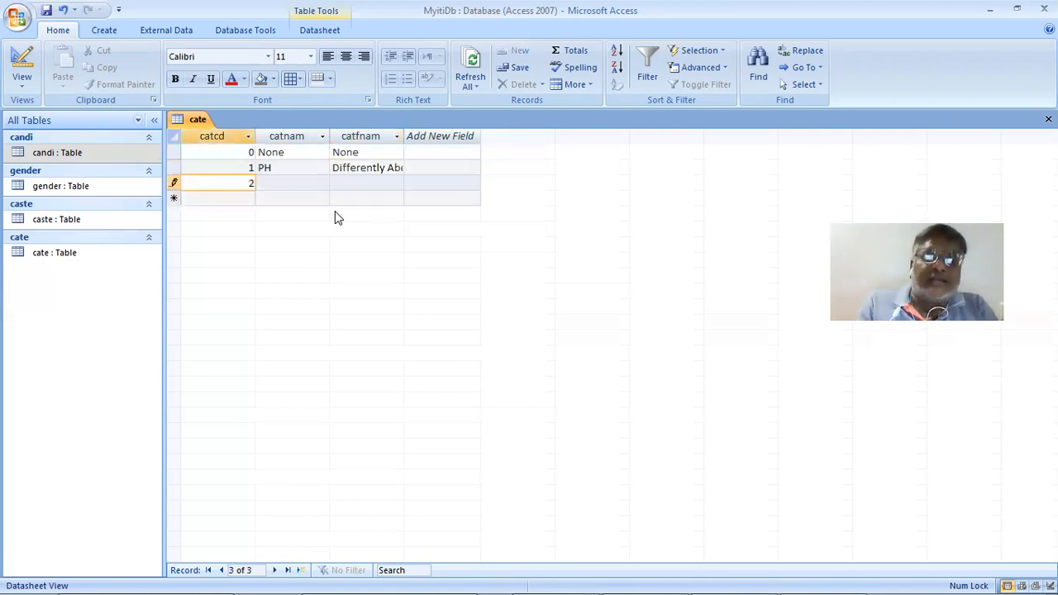
key("Tab")
type("Wi")
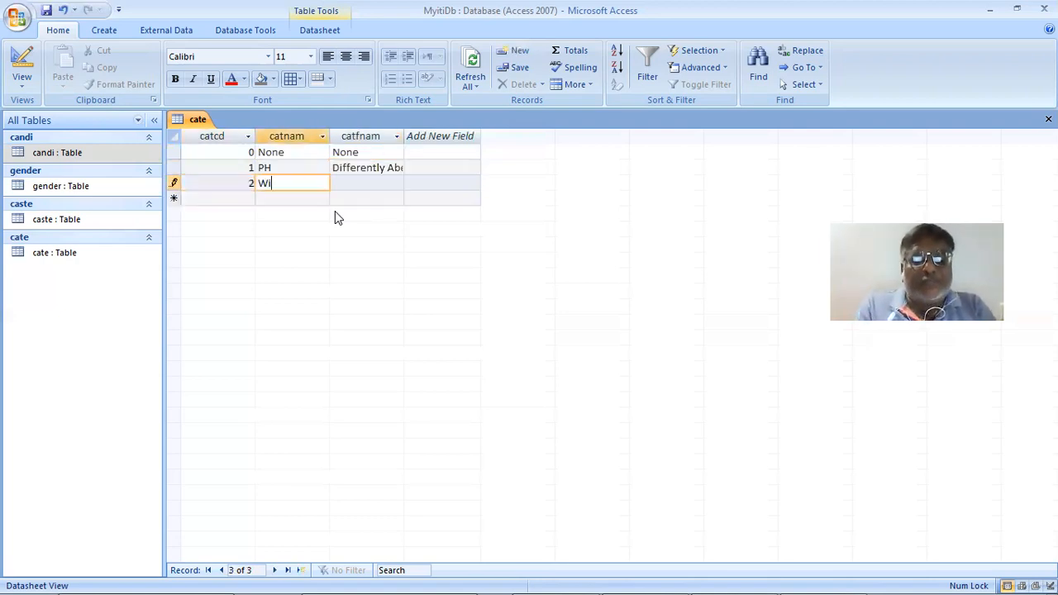
type("dow")
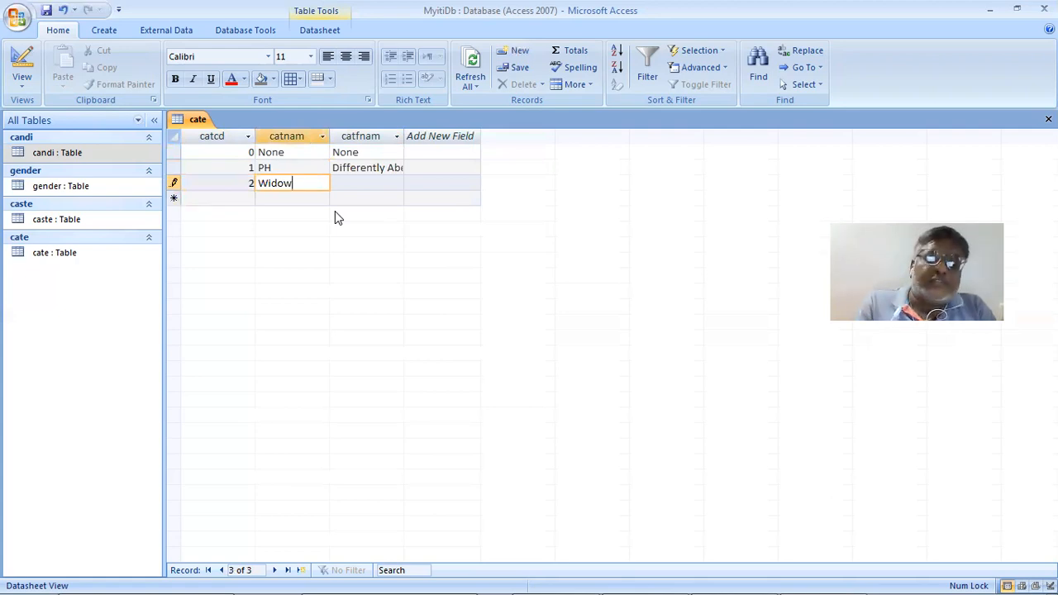
key("Tab")
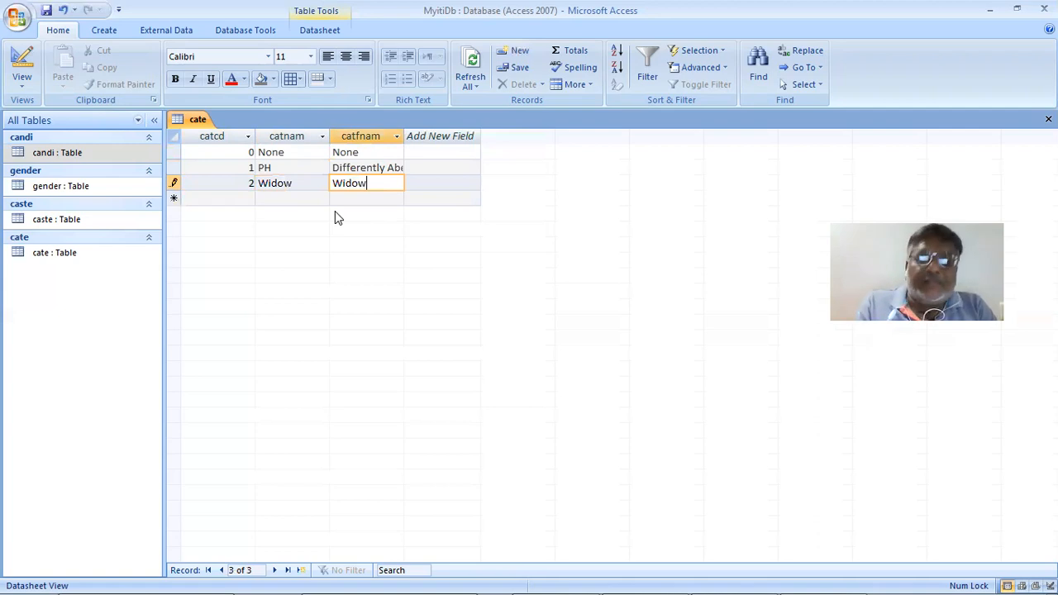
key("Down")
key("Left")
key("Left")
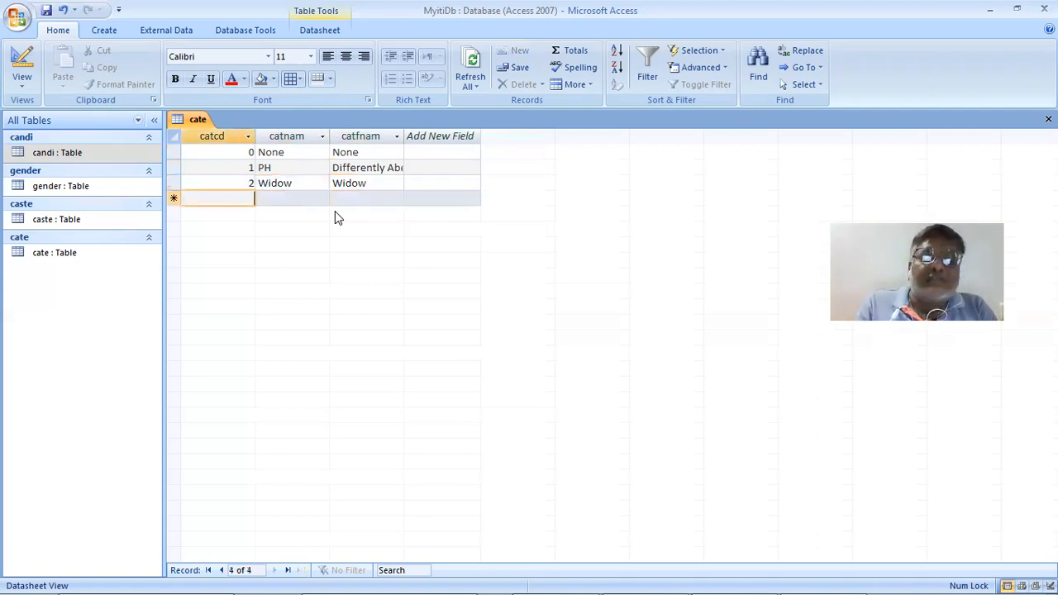
Start the fourth cate record with catcd 3 and catnam Ex Sev
type("3")
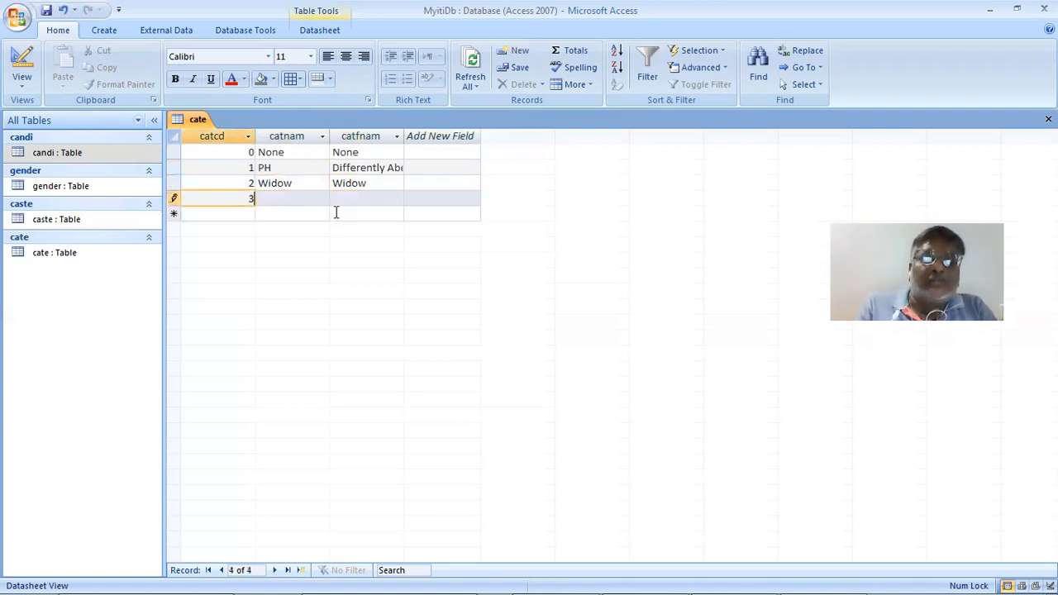
key("Tab")
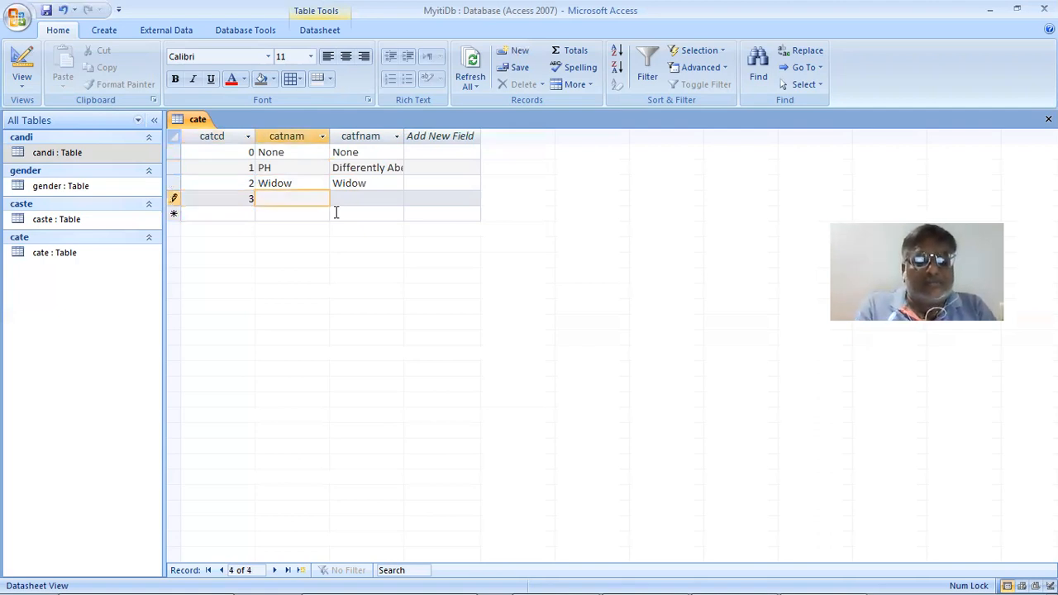
type("Ex")
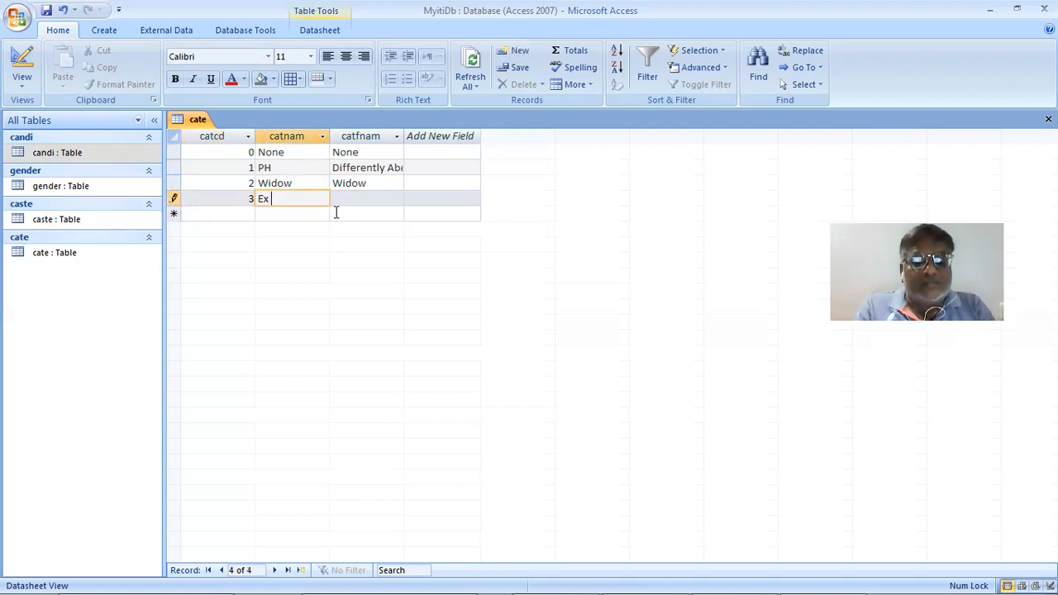
type(" Se")
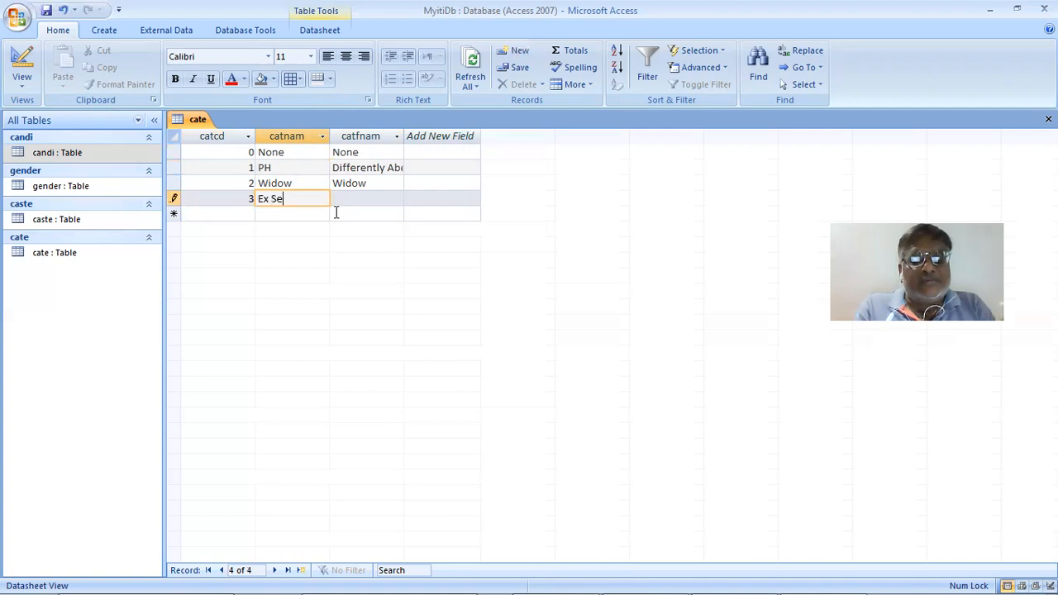
type("v")
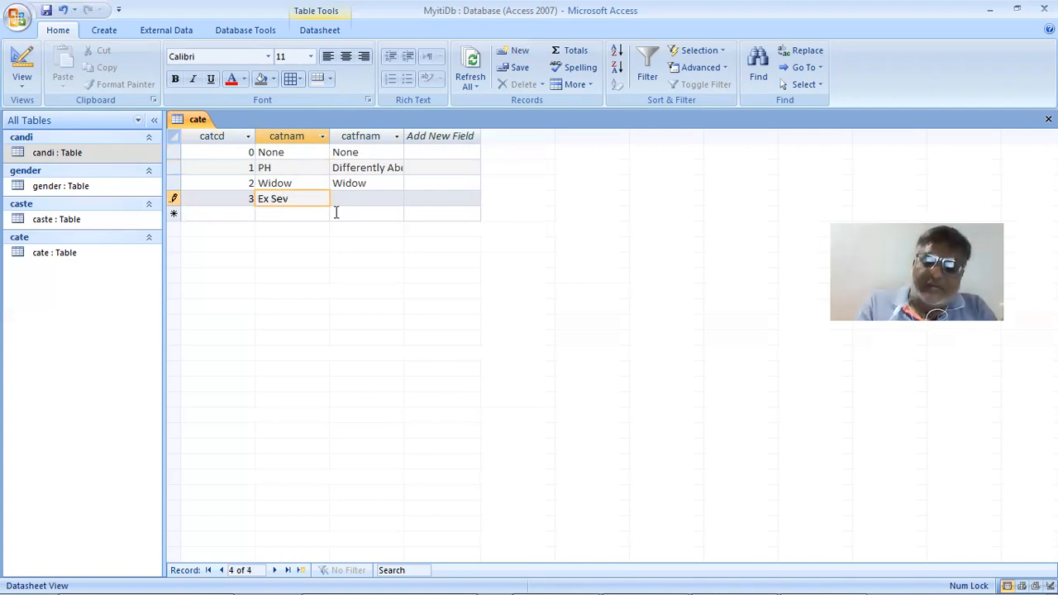
Complete the catcd 3 record with catfnam Ex Service Man and move on to a new record
key("Tab")
type("Ex")
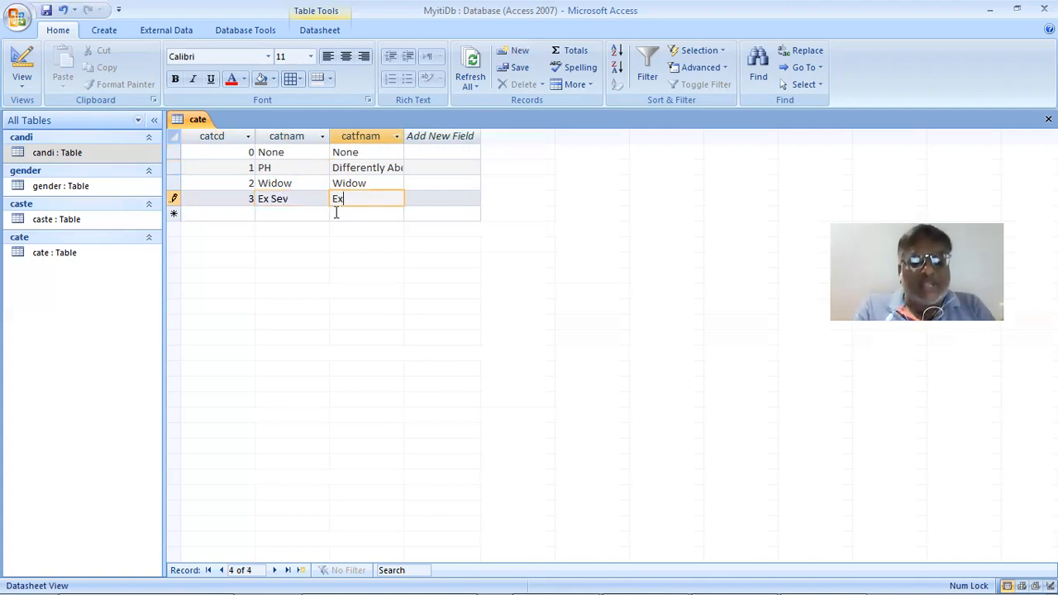
type(" Sev ")
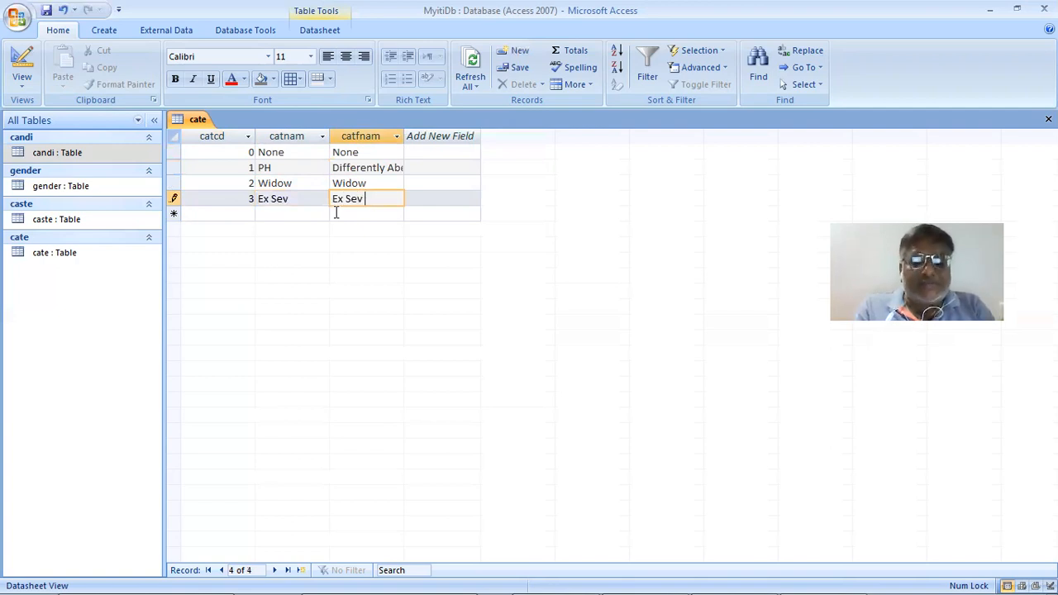
type("man")
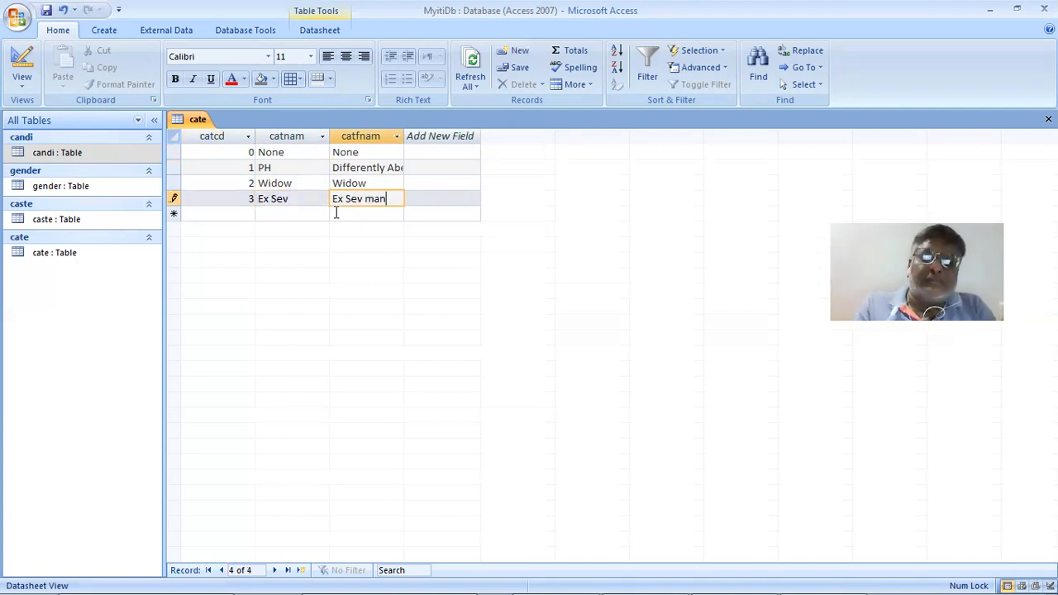
key("BackSpace")
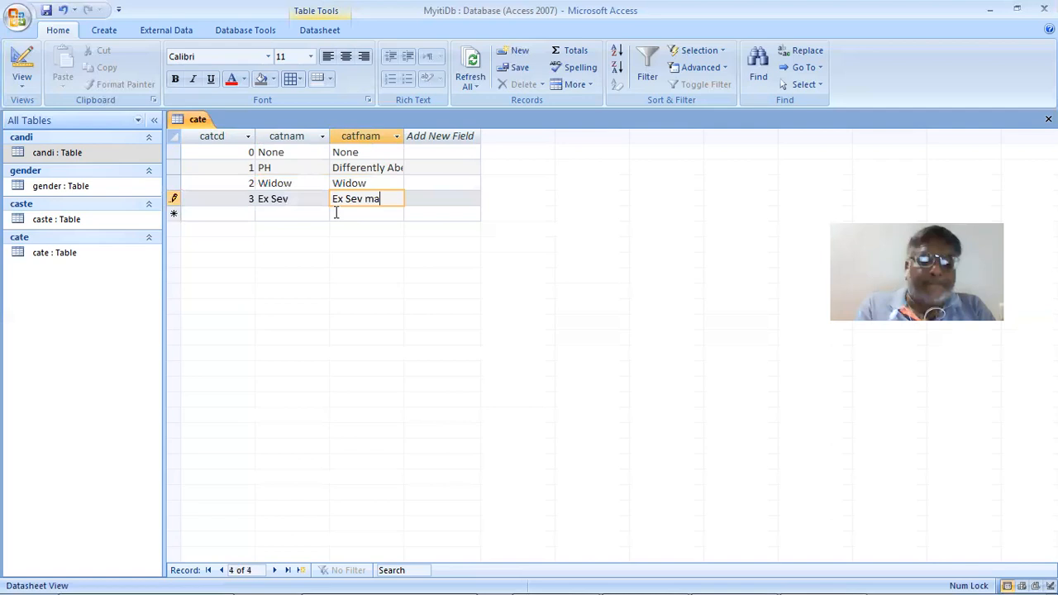
key("BackSpace")
key("BackSpace")
key("BackSpace")
key("BackSpace")
type("rvice ")
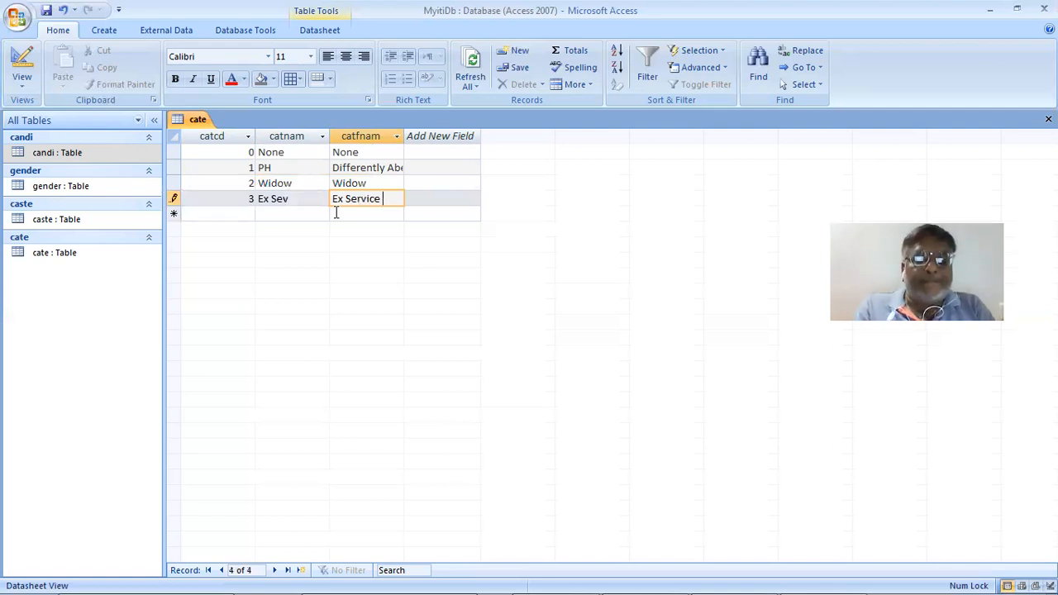
type("Man")
key("Return")
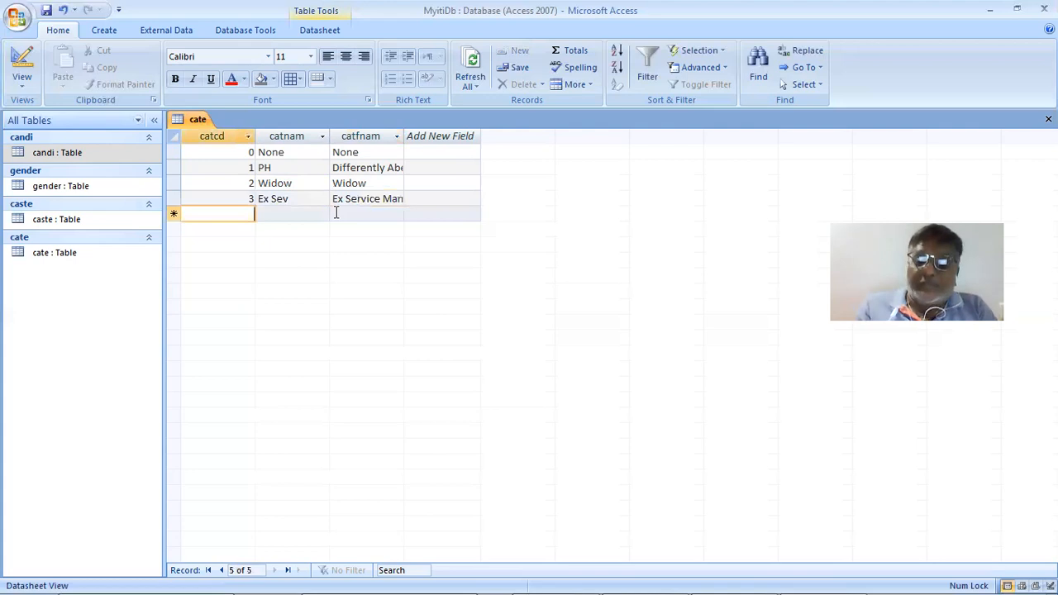
Start the fifth cate record with catcd 4 and catnam Depe. Ex Sev
type("5")
key("Return")
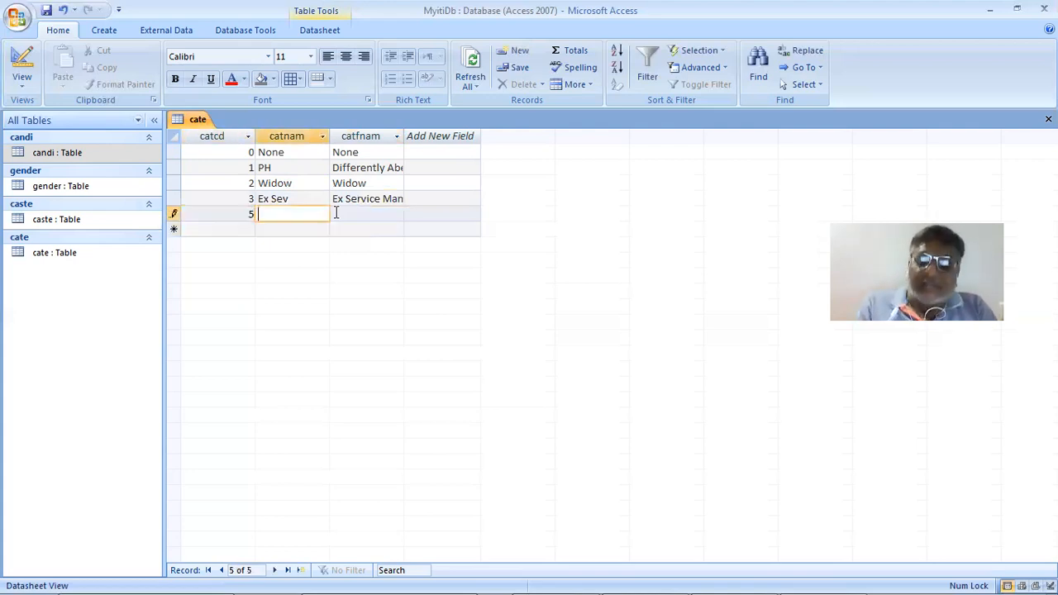
key("shift+Tab")
type("4")
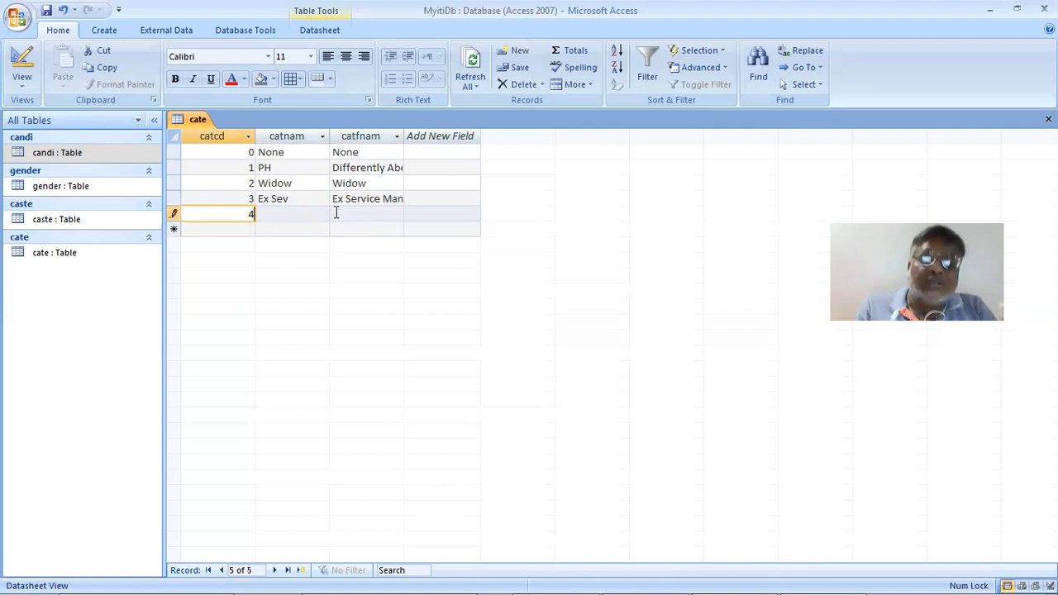
key("Tab")
type("D")
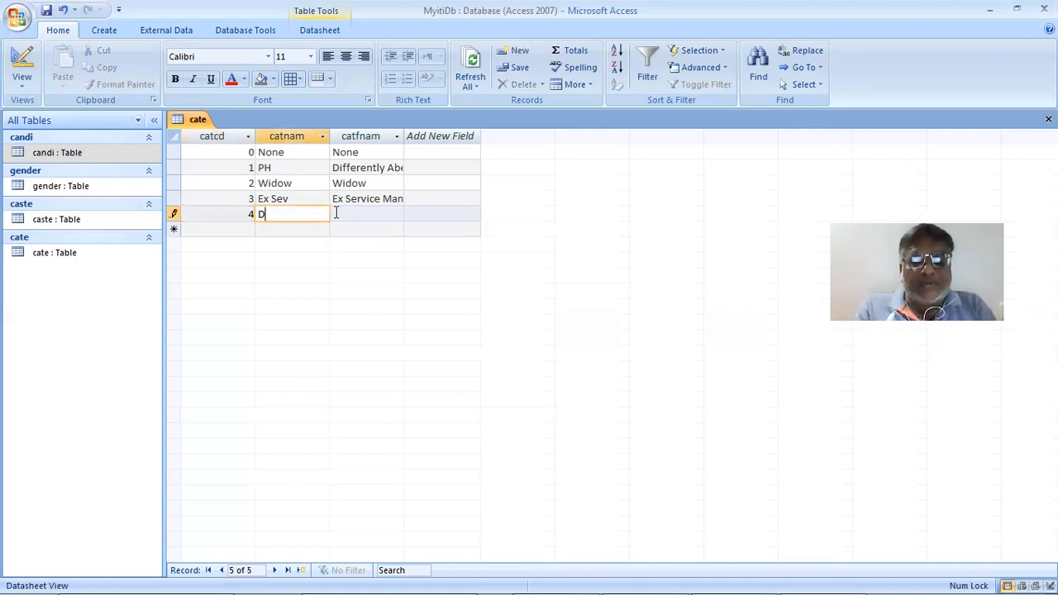
type("e")
type("pe")
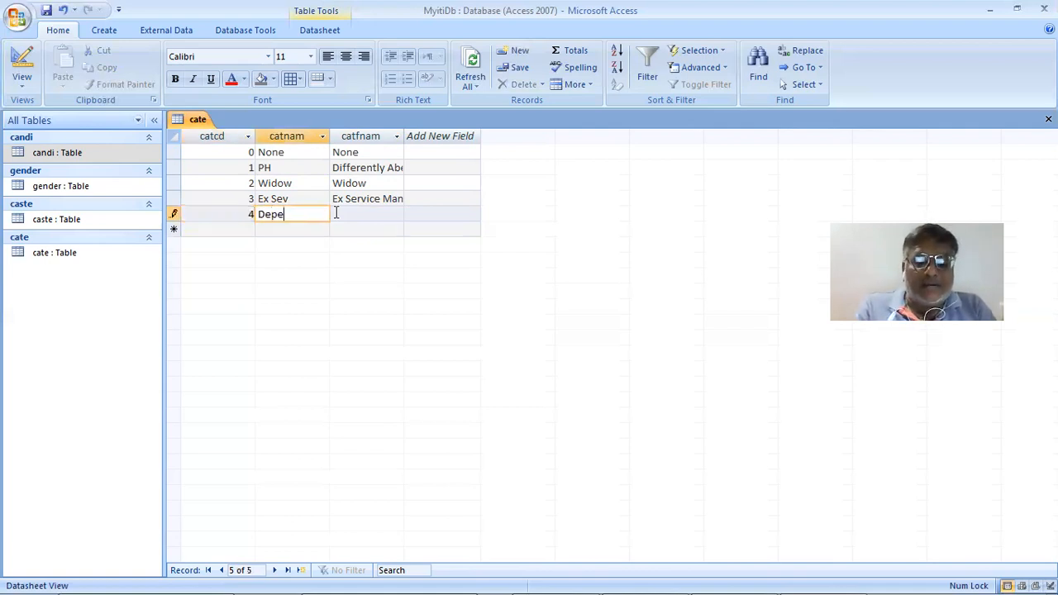
type(". E")
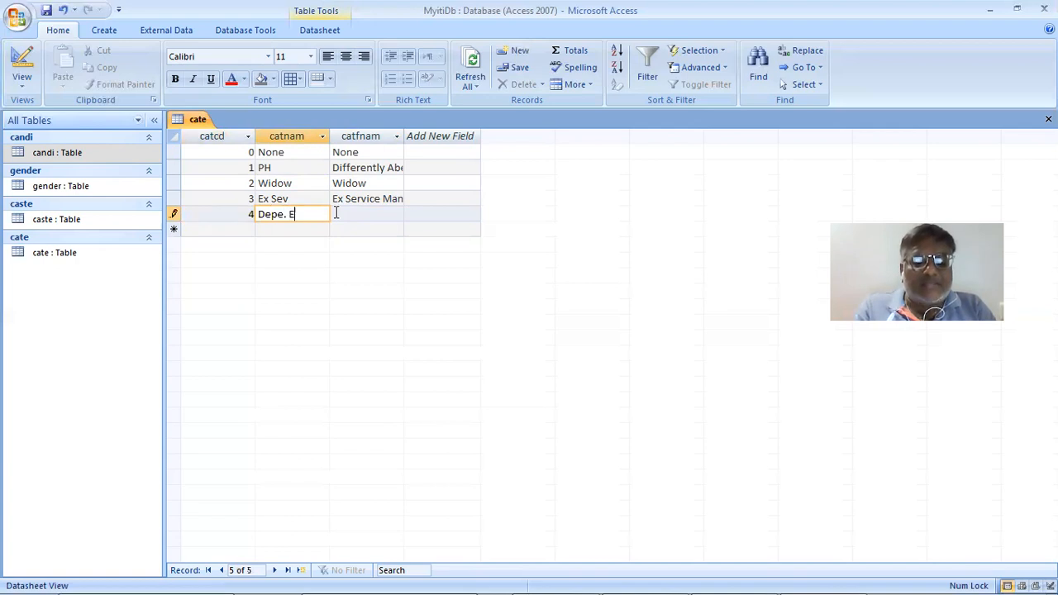
type("x Sev")
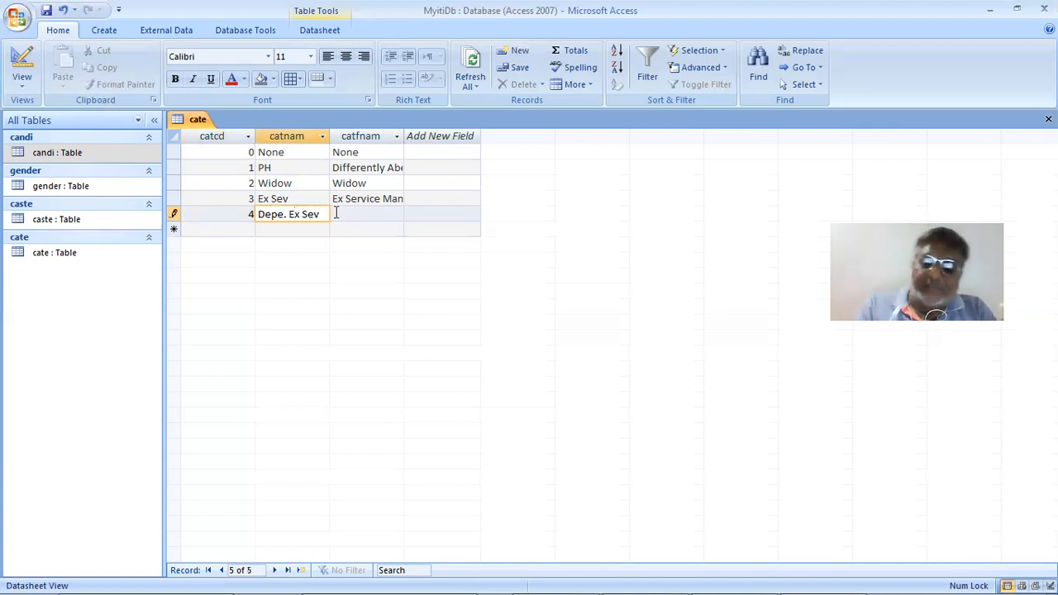
Complete the catcd 4 record with catfnam Depedent on Ex Service Man
left_click(336, 214)
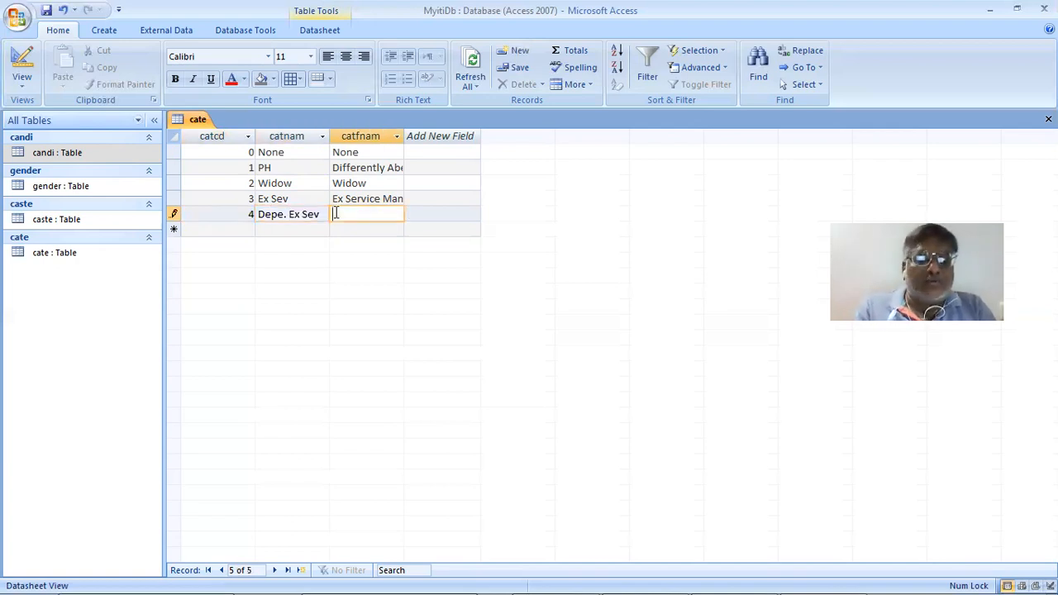
type("Depede")
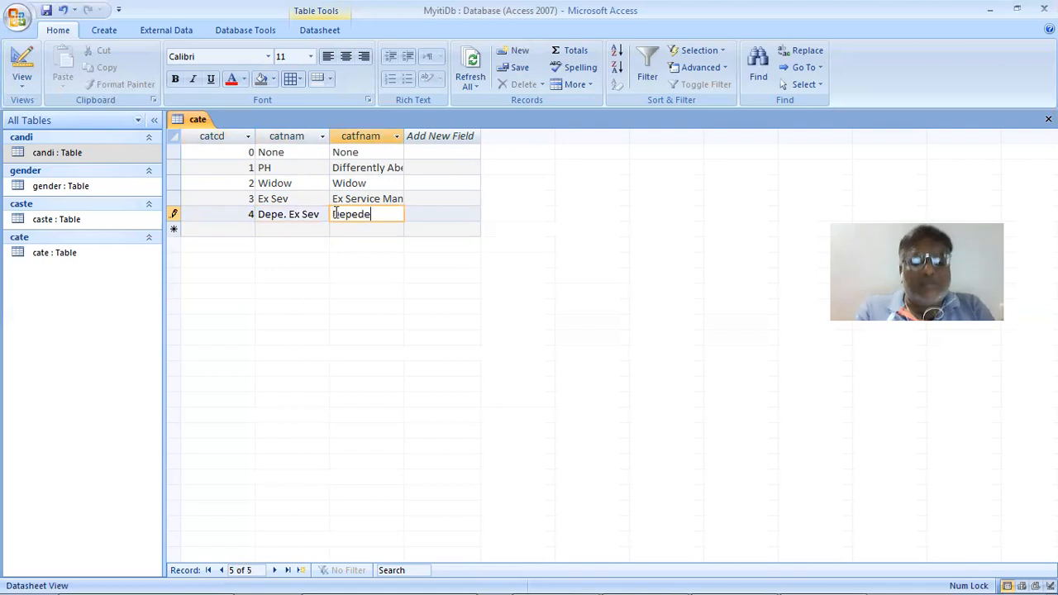
type("nt on ")
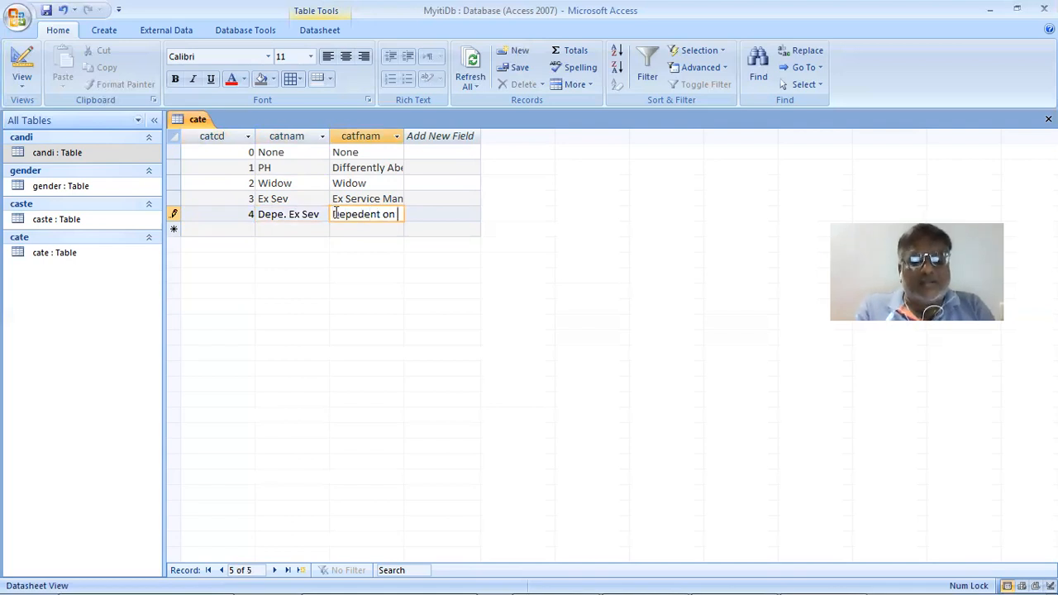
type("Ex Service man")
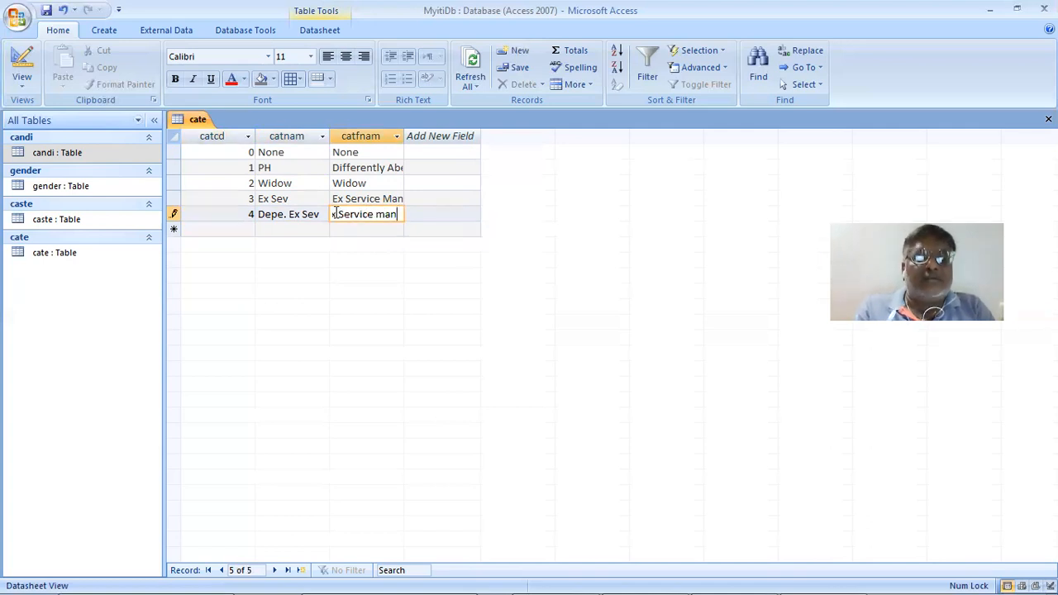
key("BackSpace")
key("BackSpace")
key("BackSpace")
type("Man")
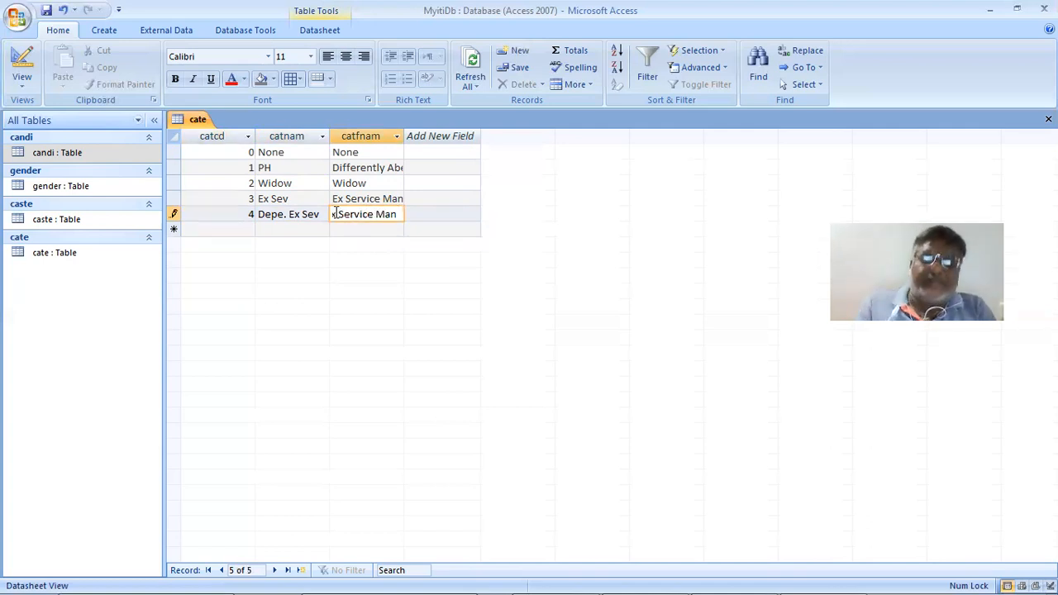
key("Return")
Check the category list in the Adobe Reader notes, return to Access and start a cate record with catcd 5 and catnam Divorcee
key("alt+Tab")
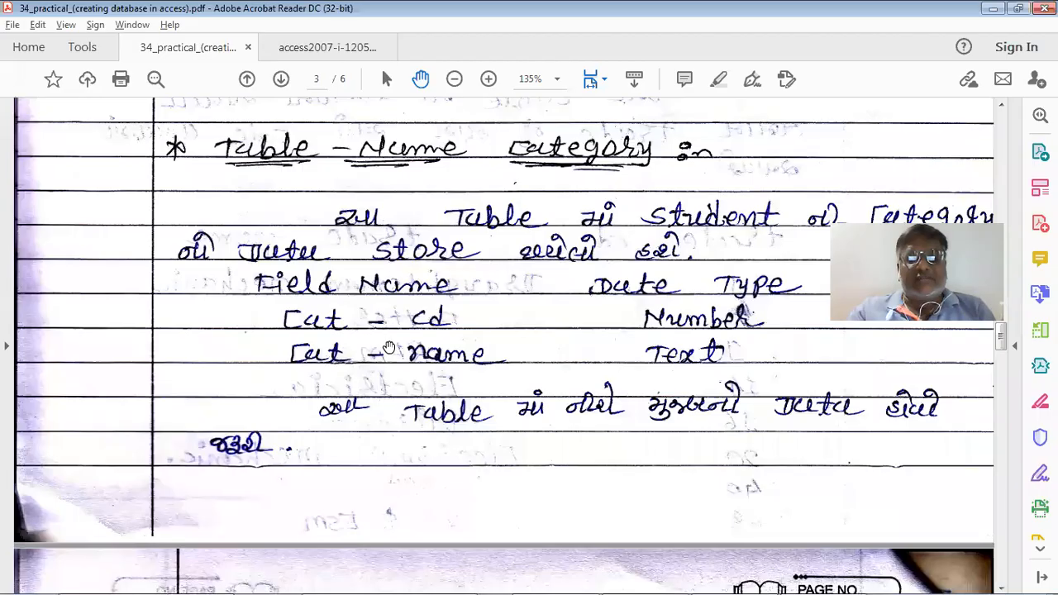
scroll(389, 347, "down", 5)
scroll(388, 347, "down", 3)
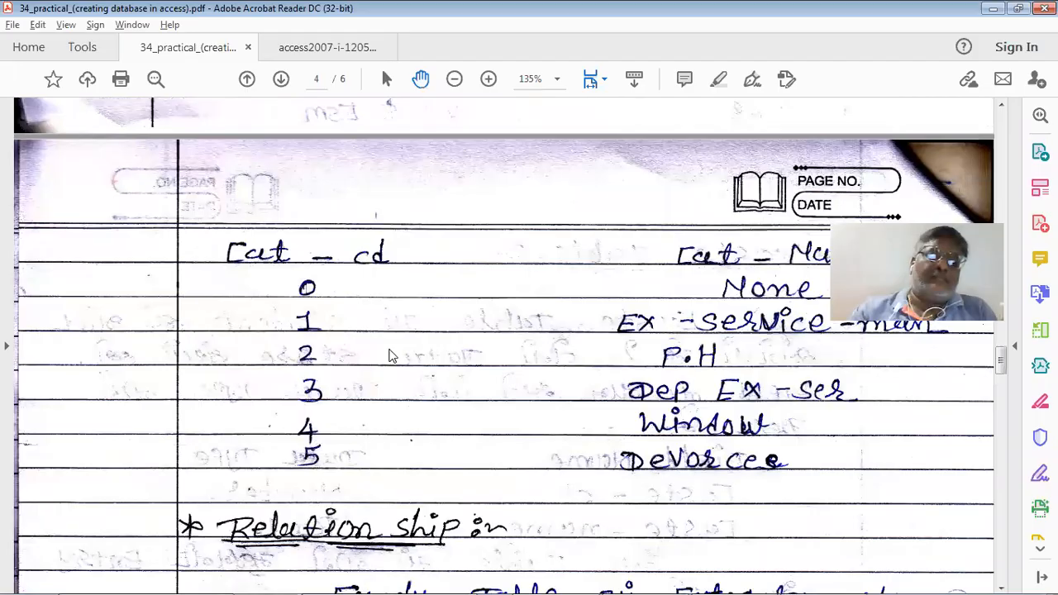
key("alt+Tab")
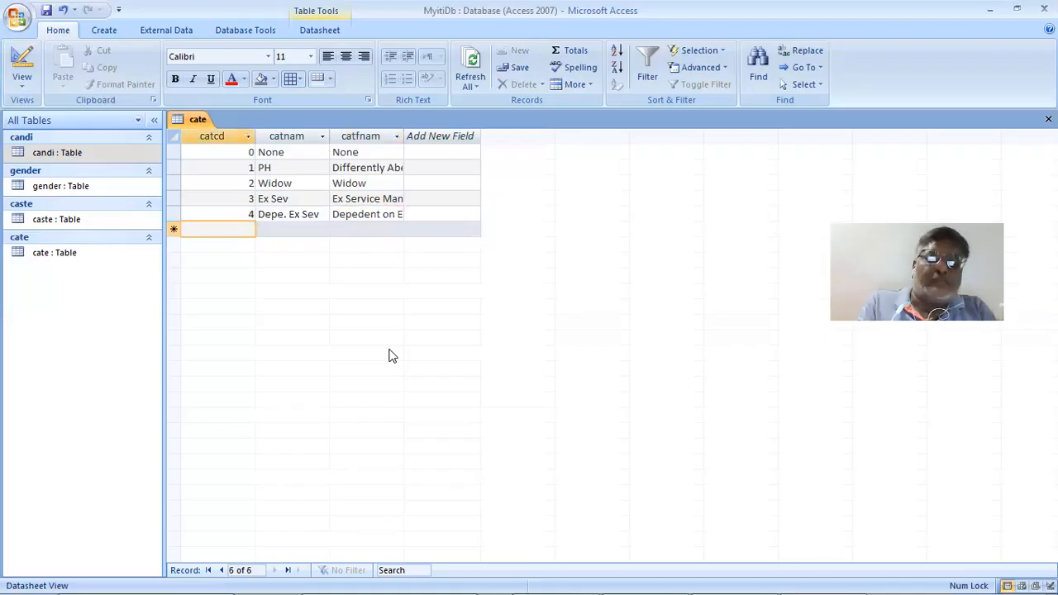
type("5")
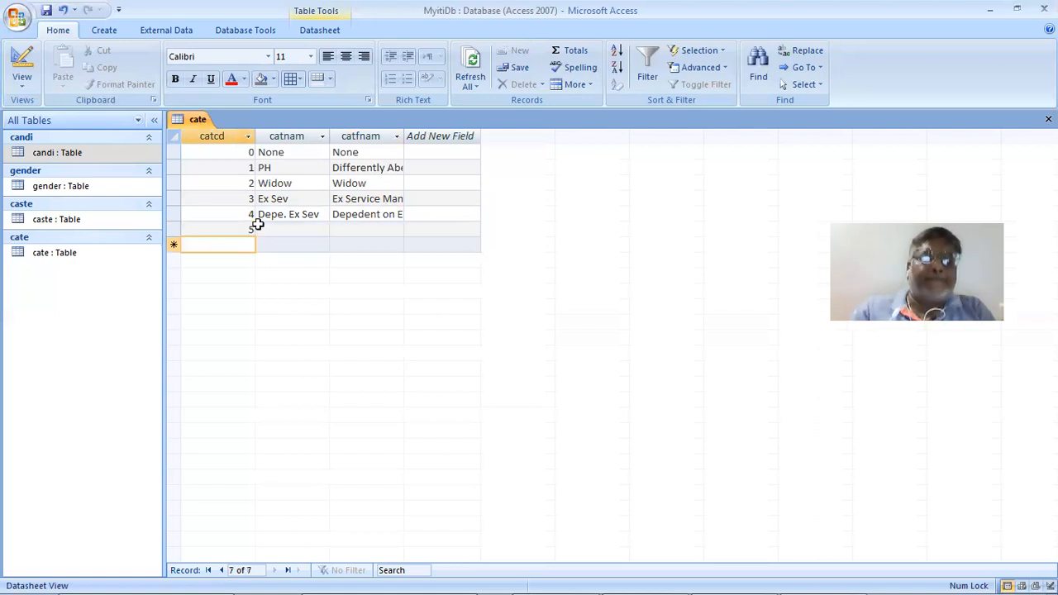
left_click(276, 228)
type("D")
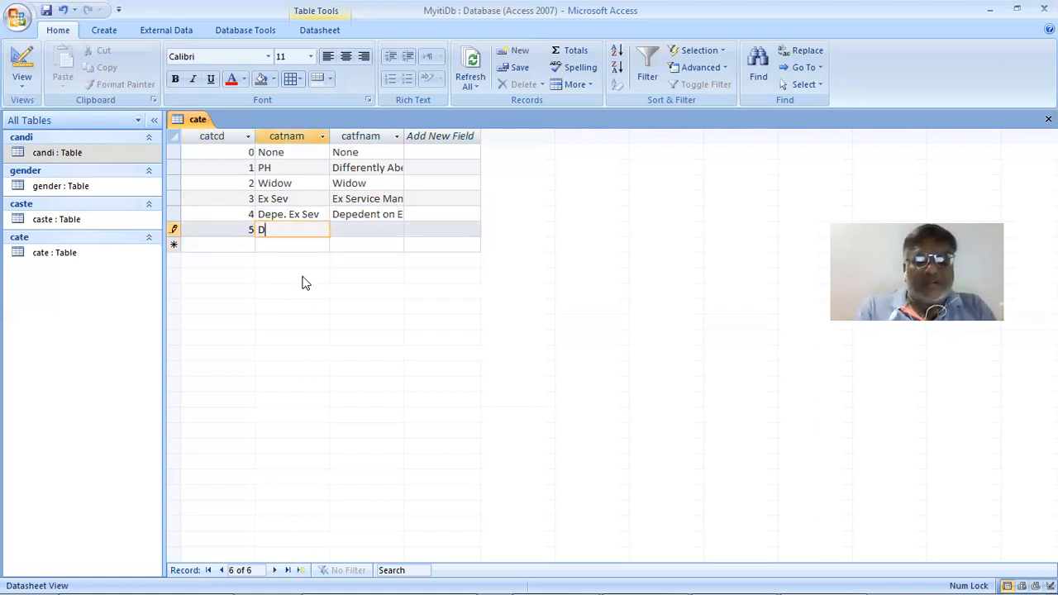
type("ivorc")
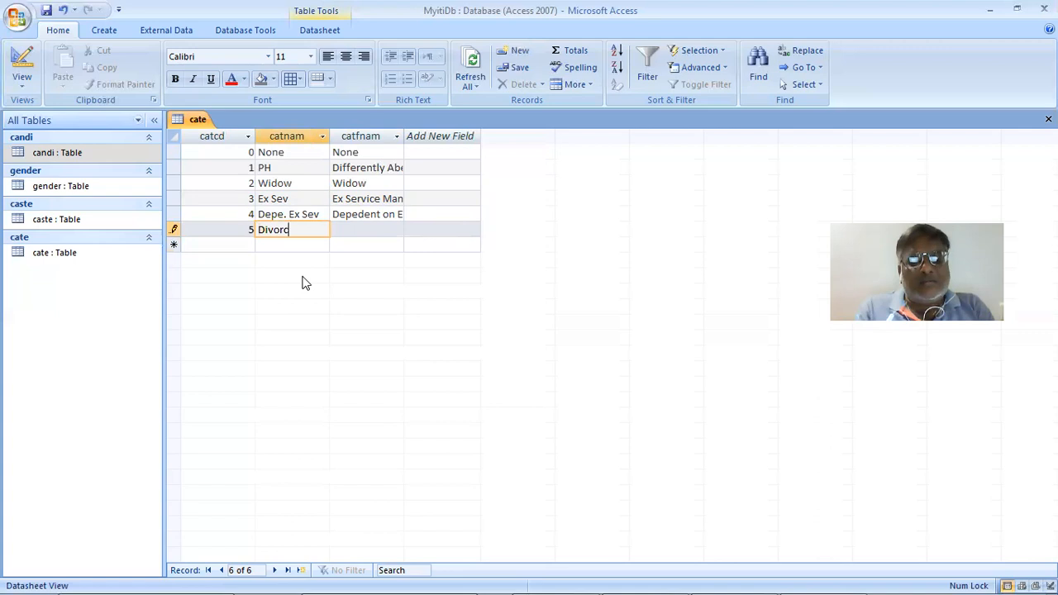
type("ee")
key("Tab")
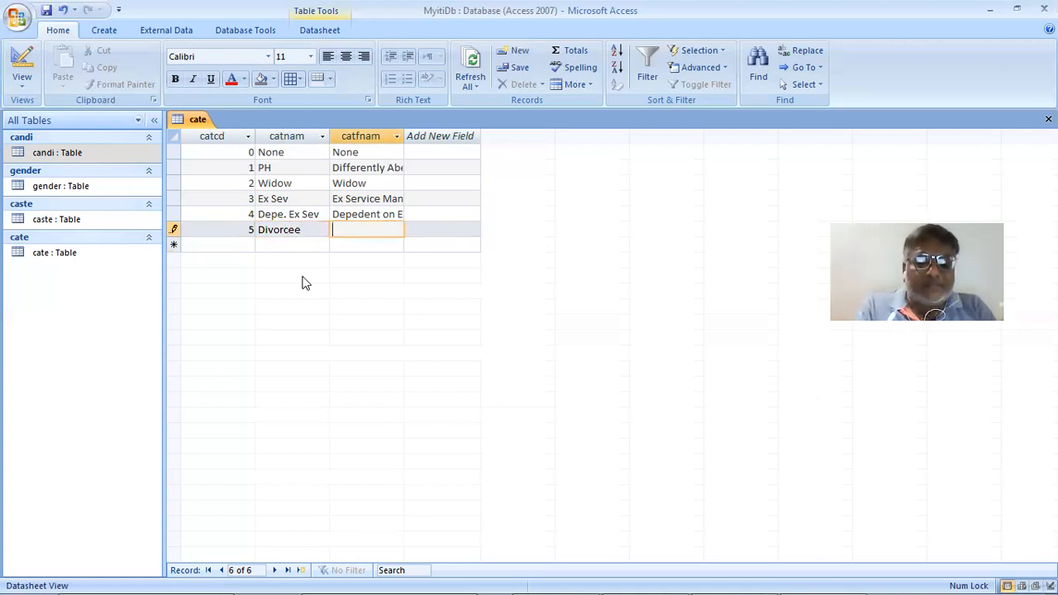
Complete the catcd 5 record with catfnam Divorcee and close the cate table
type("Divor")
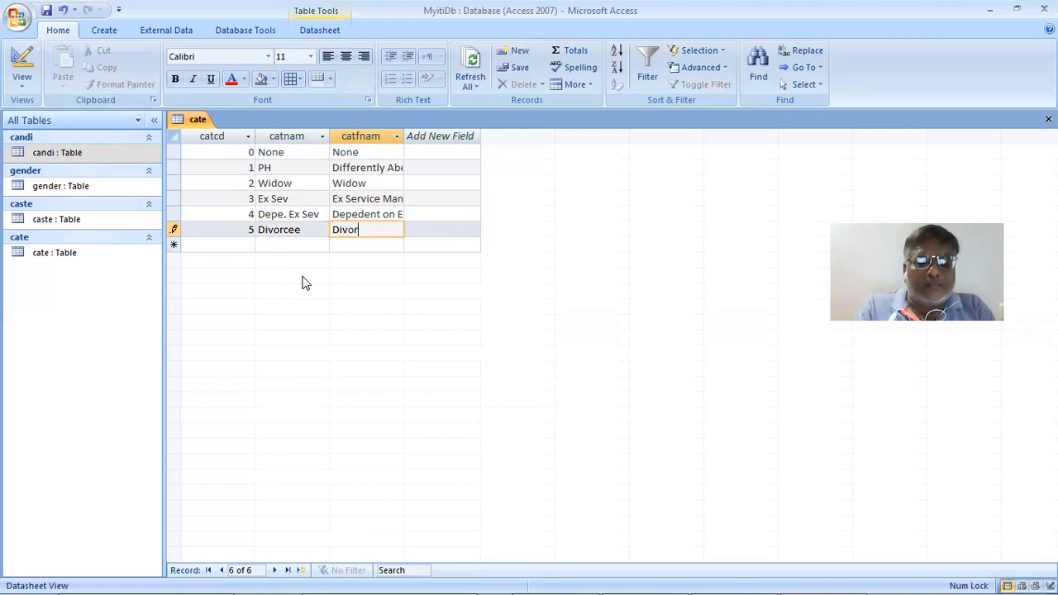
type("cee")
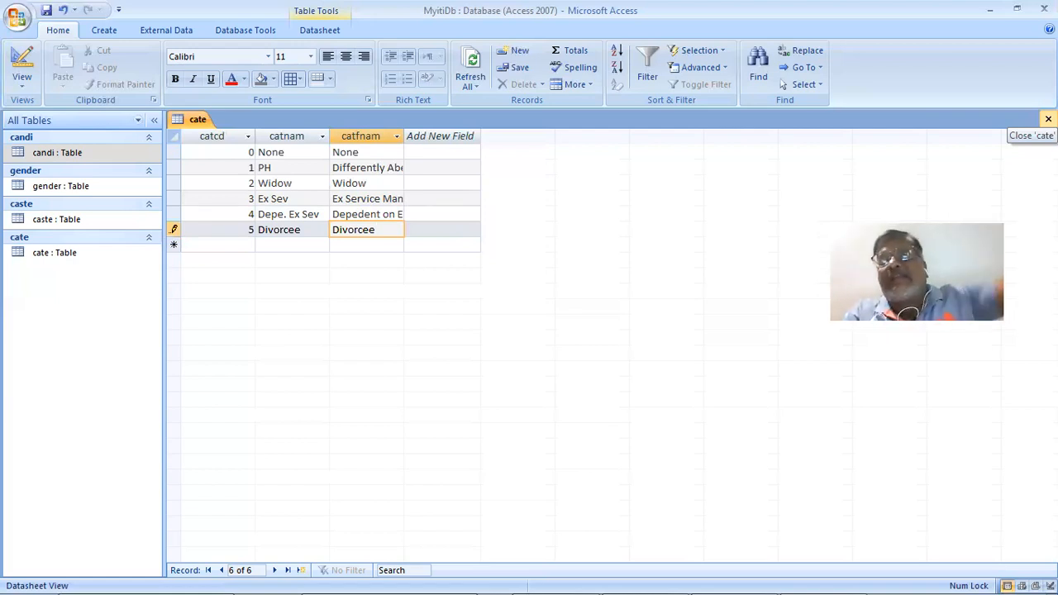
left_click(1048, 118)
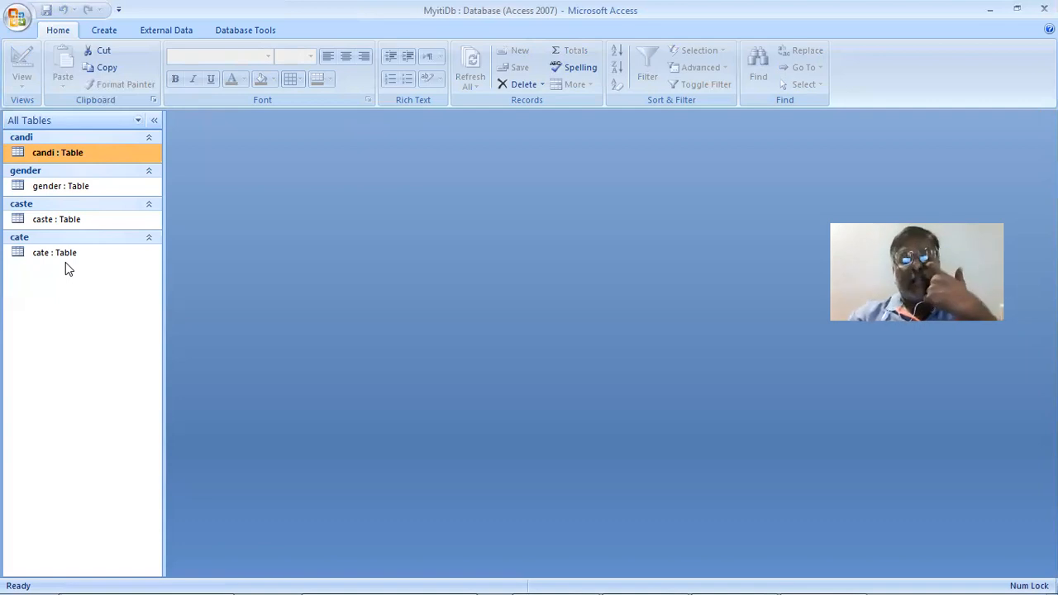
Read the category relationship and the Trade table's field definitions in the Adobe Reader notes, and return to Access
key("alt+Tab")
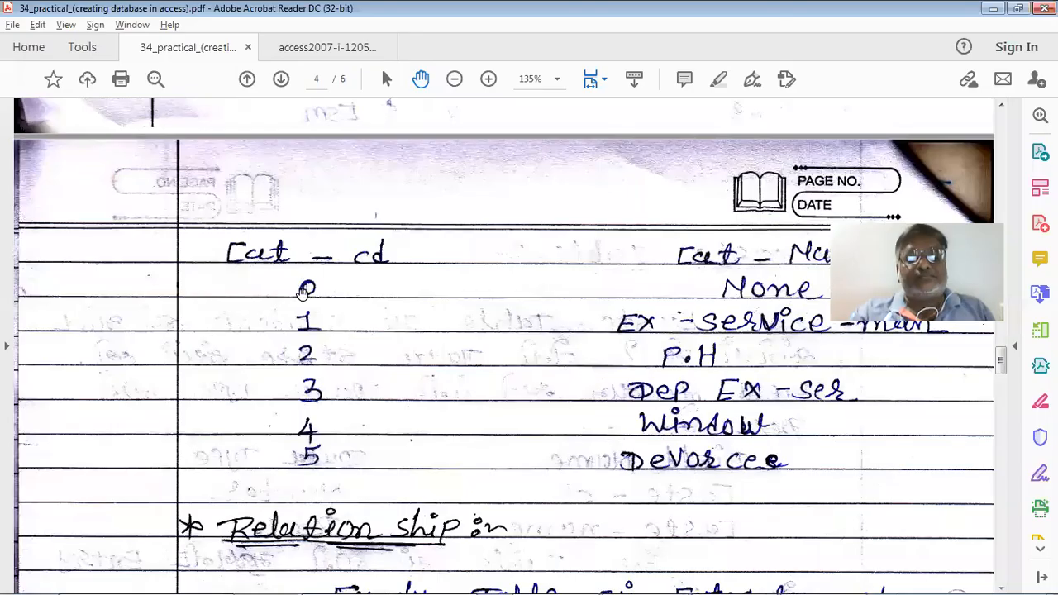
scroll(303, 295, "down", 5)
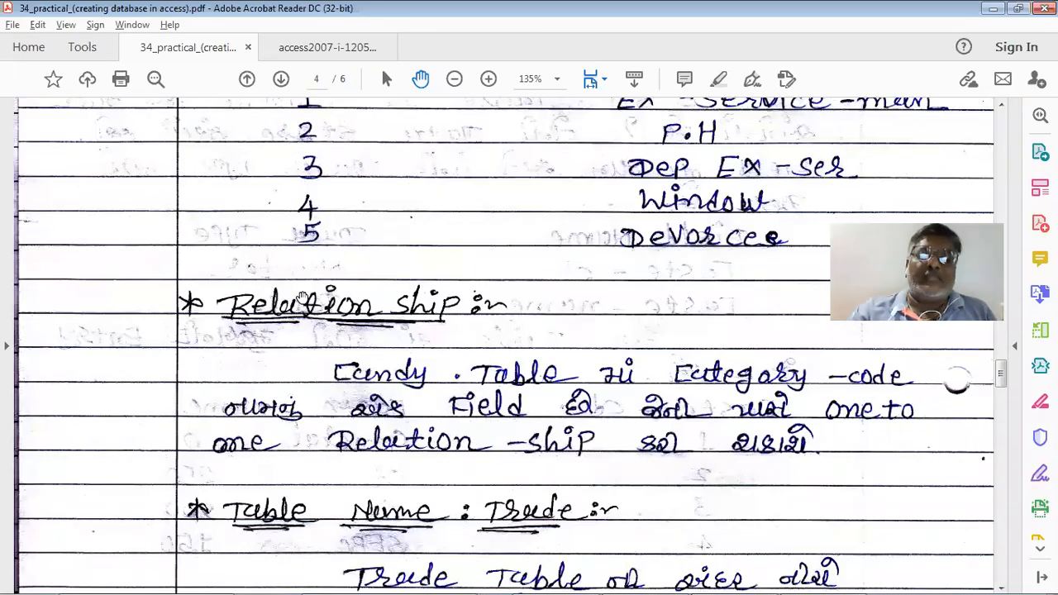
scroll(302, 296, "down", 2)
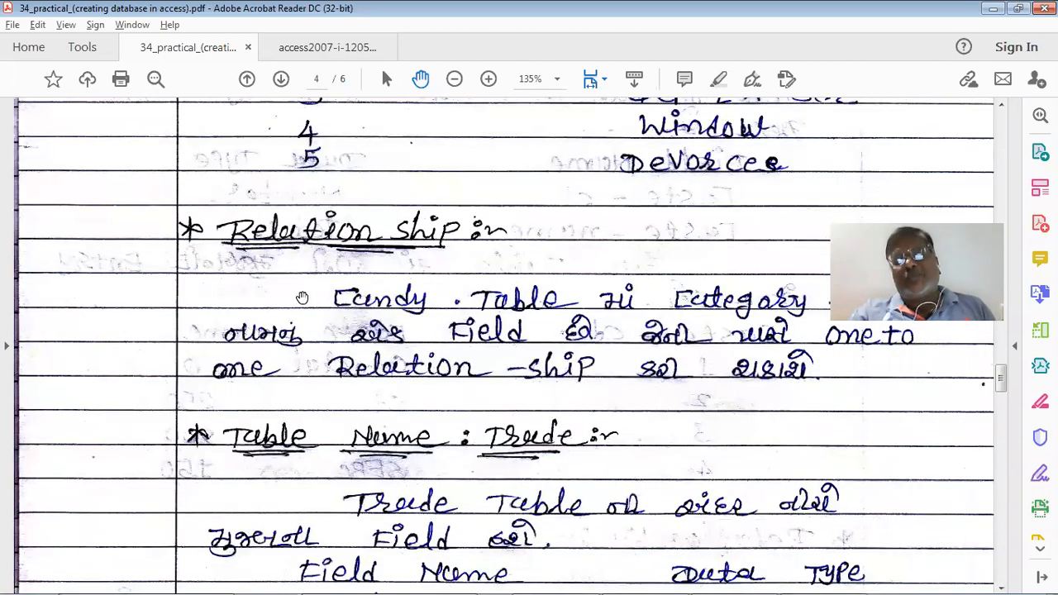
scroll(523, 376, "up", 1)
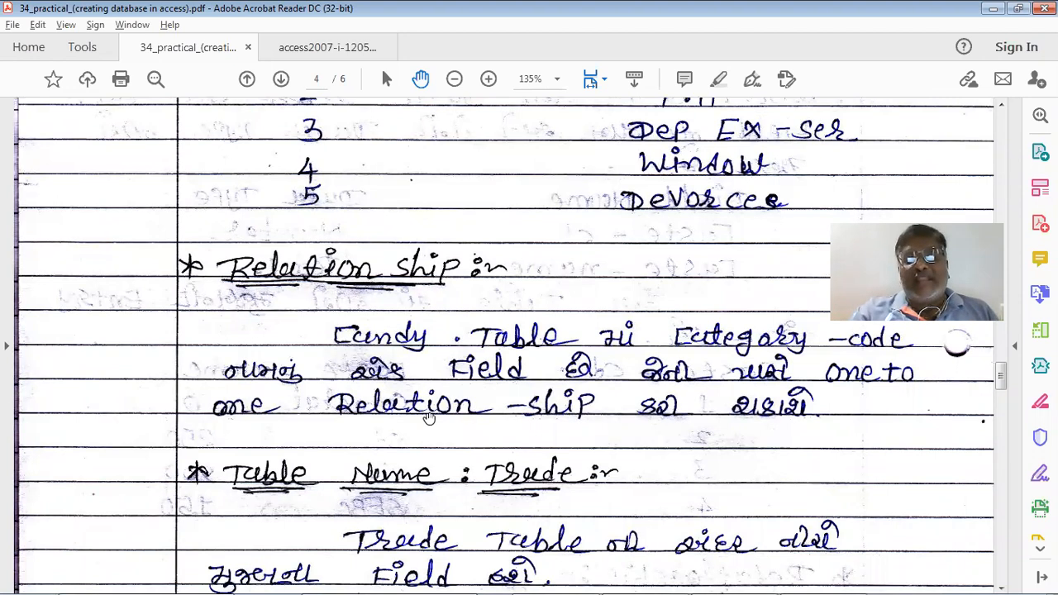
scroll(696, 441, "up", 5)
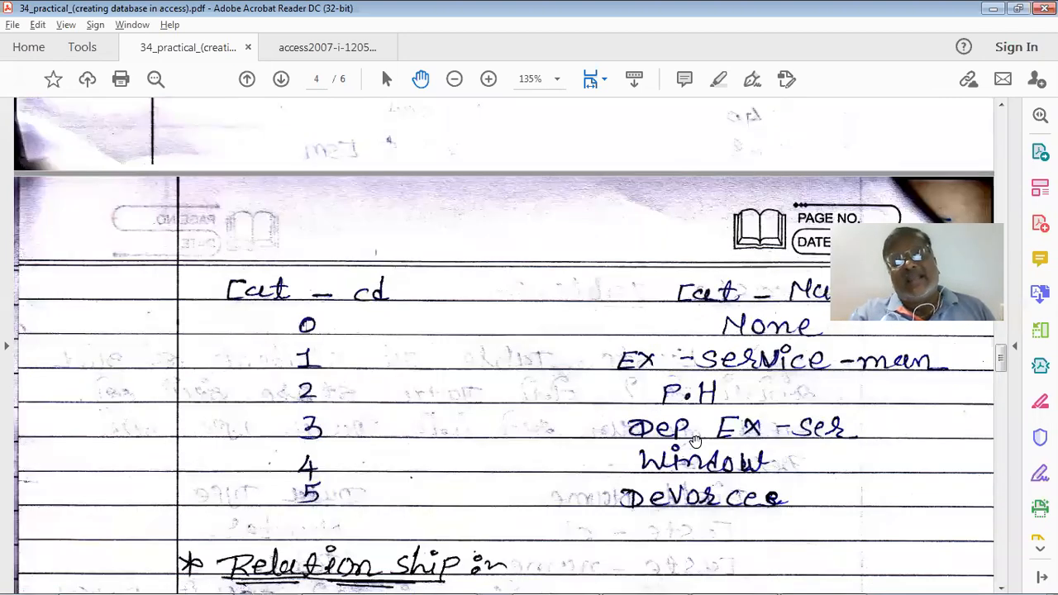
scroll(695, 441, "up", 4)
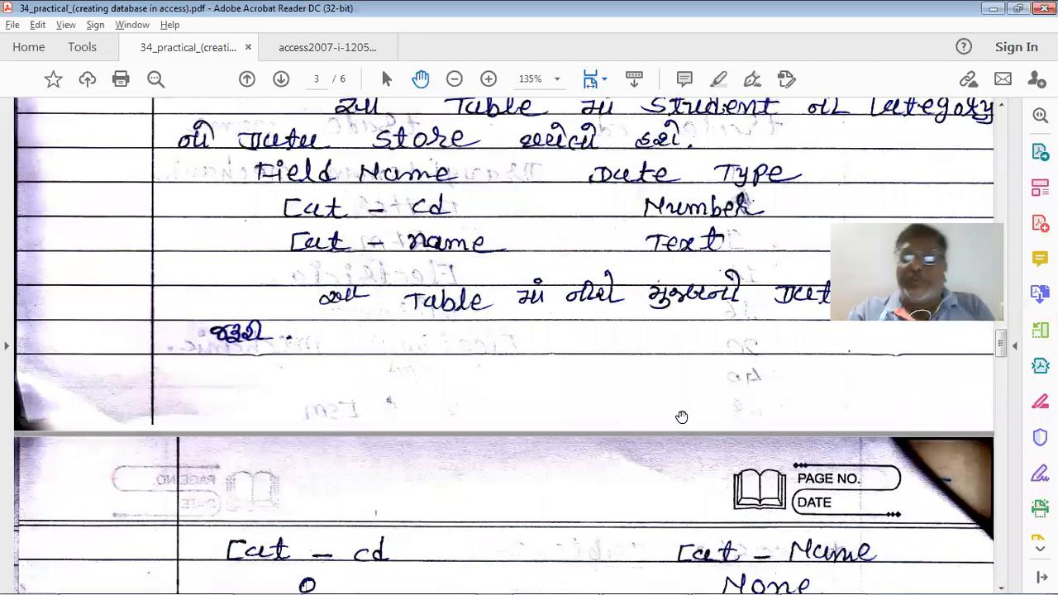
scroll(681, 416, "down", 4)
scroll(681, 416, "down", 7)
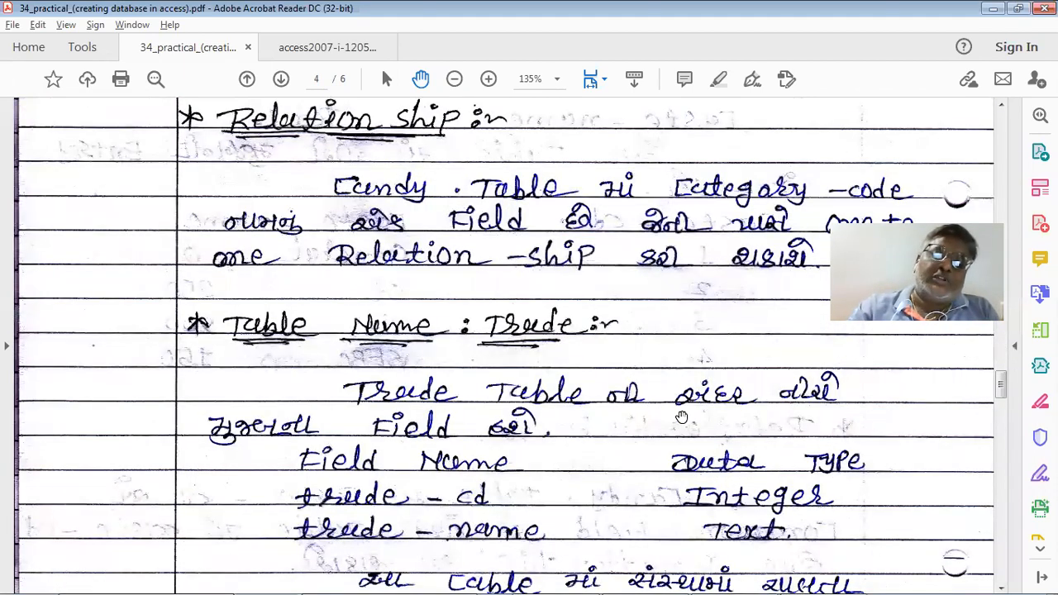
scroll(682, 416, "down", 1)
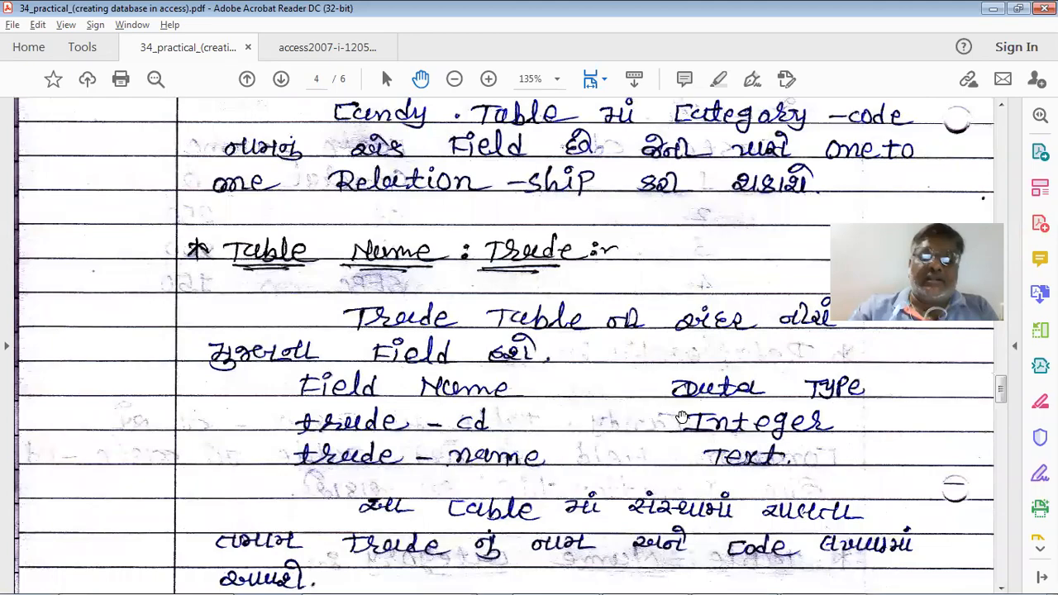
scroll(682, 416, "down", 1)
key("alt+Tab")
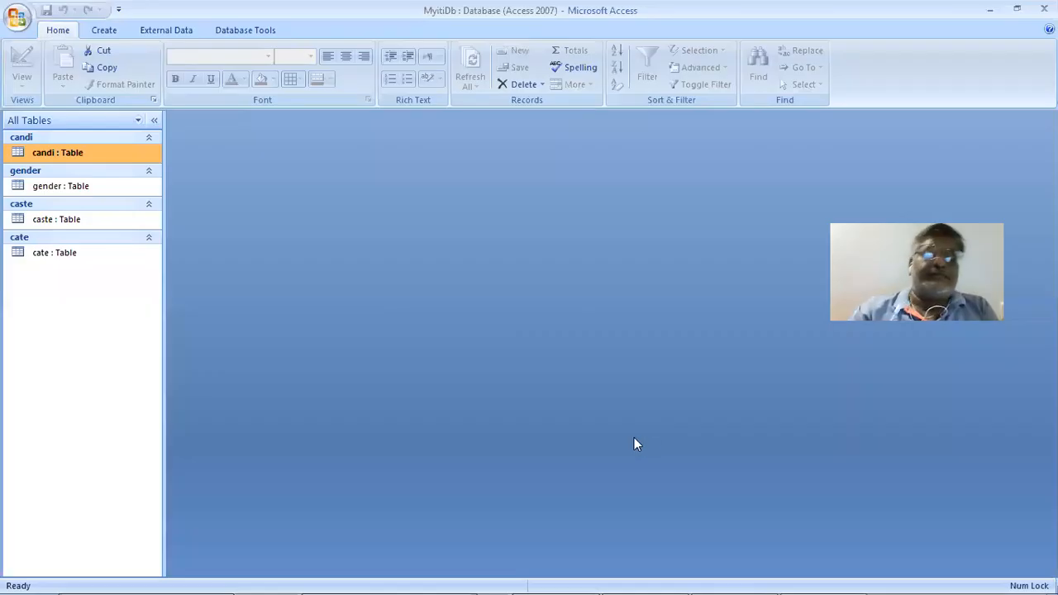
Create a new table, switch it to Design view and save it as trd
right_click(34, 291)
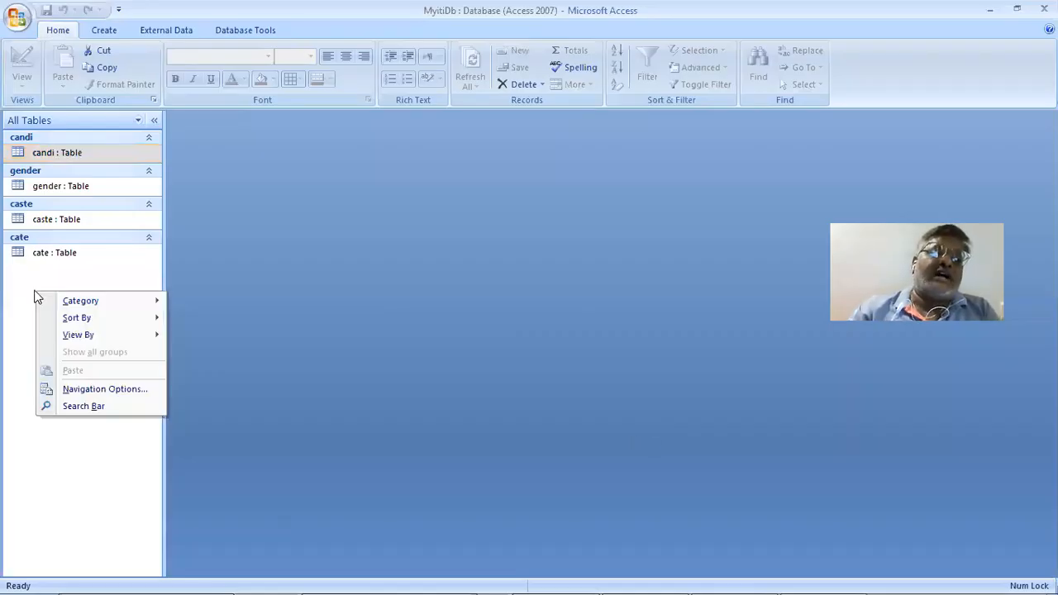
left_click(104, 30)
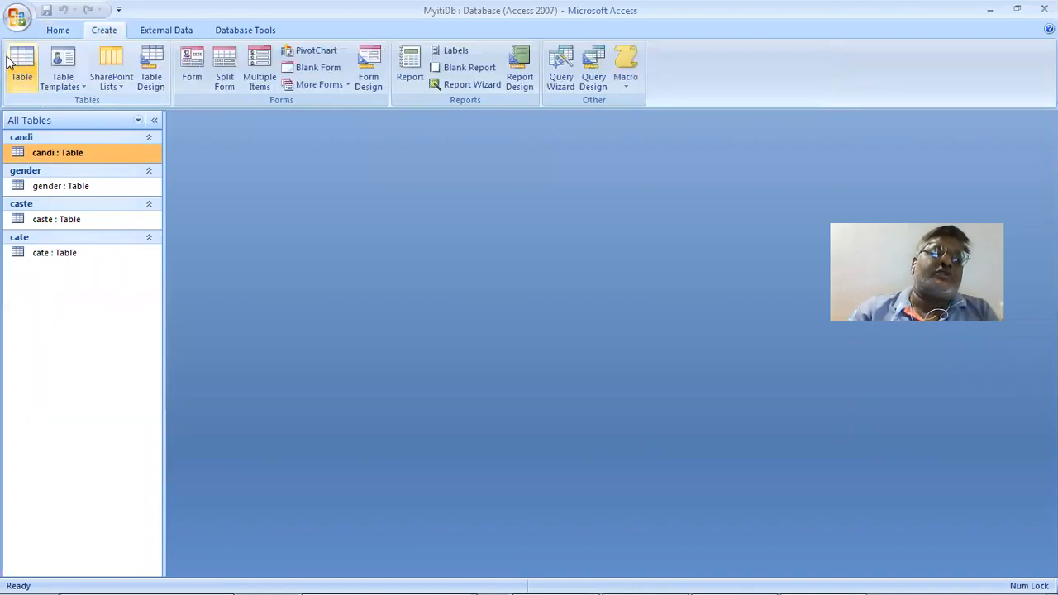
left_click(21, 77)
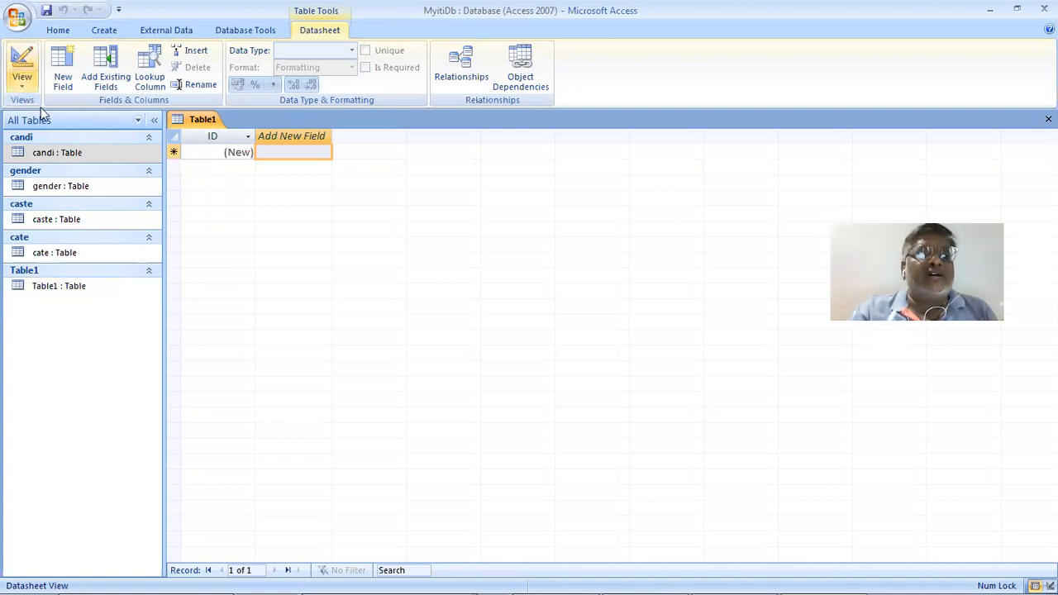
left_click(21, 81)
left_click(64, 144)
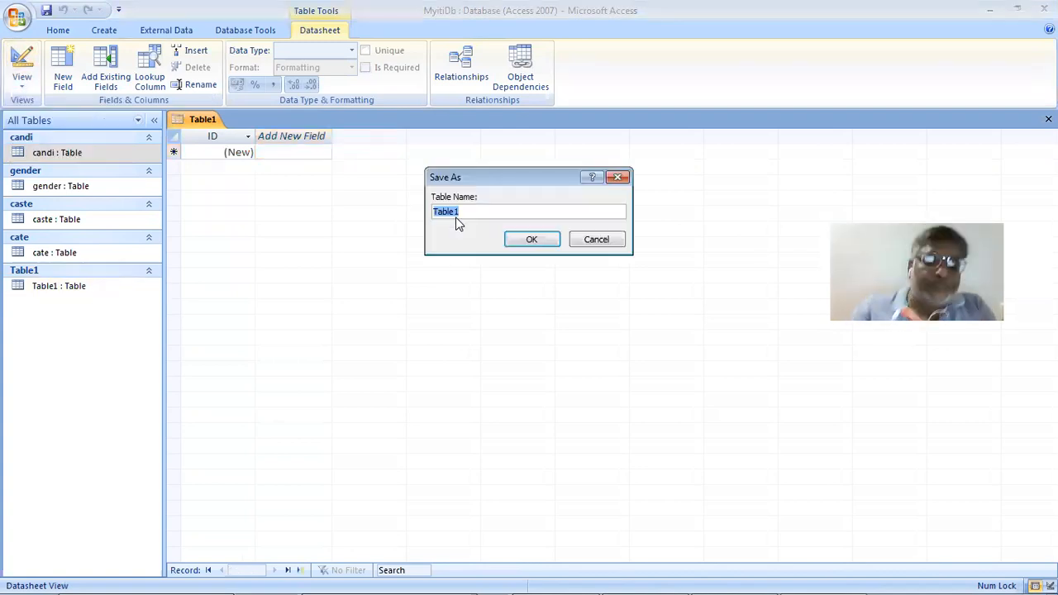
type("trd")
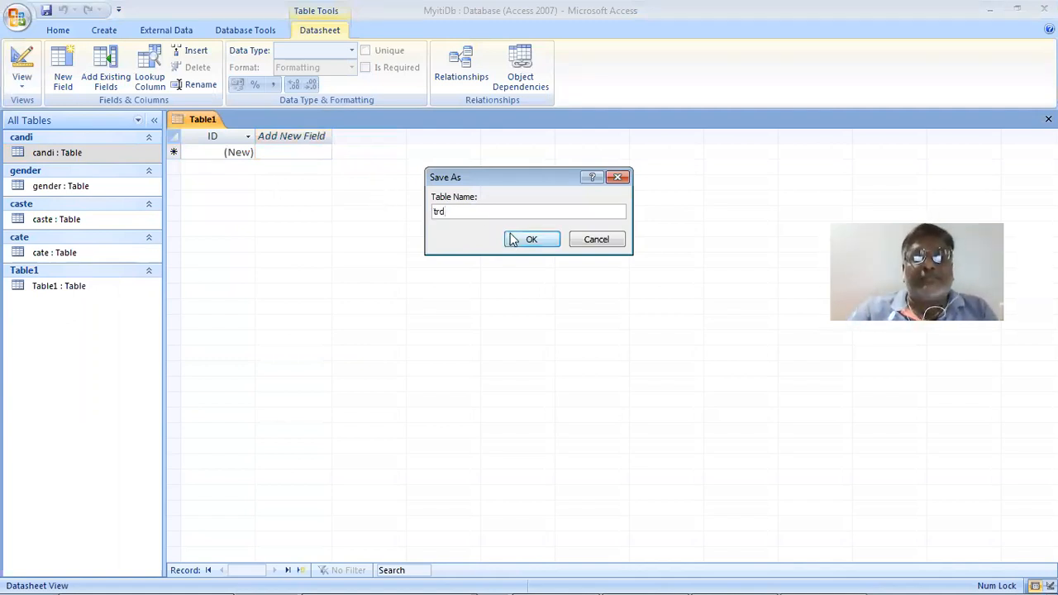
key("Return")
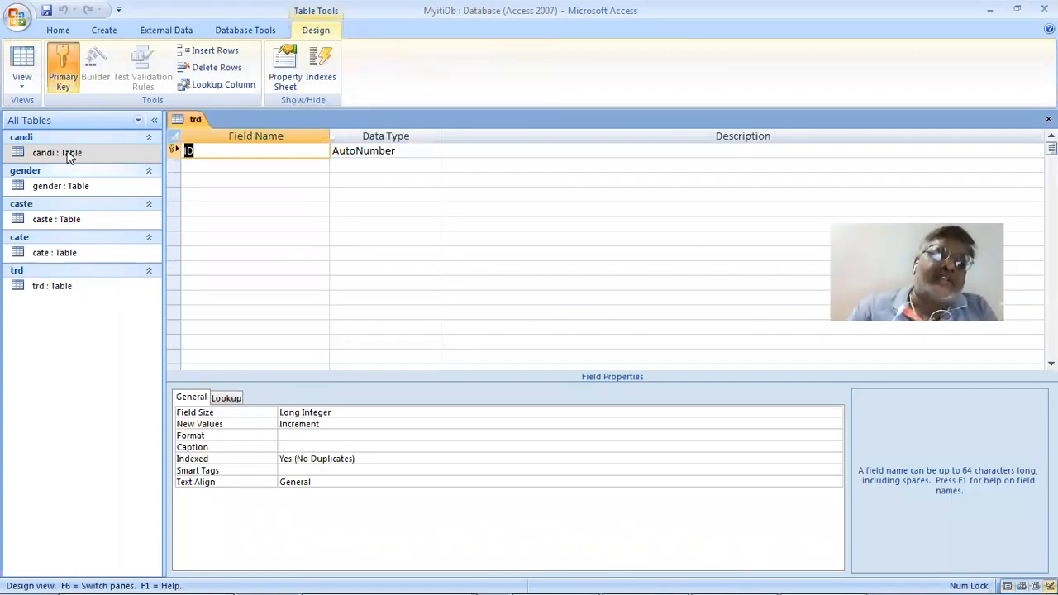
Open the candi table and look through its columns for the trade code field's name
double_click(71, 153)
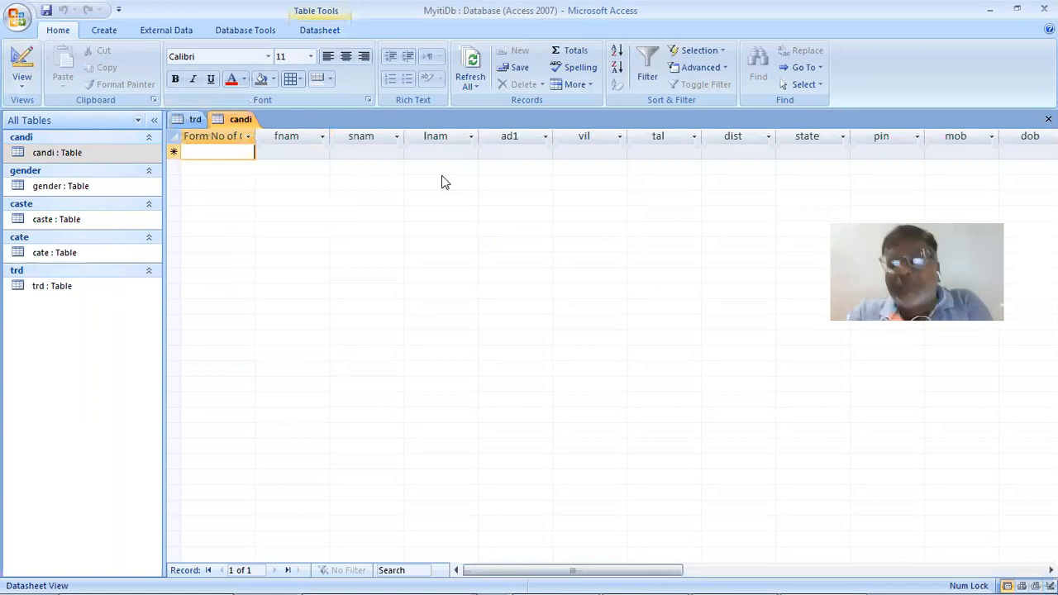
key("Right")
key("Right")
key("Right")
key("Right")
key("Right")
key("Right")
key("Right")
key("Right")
key("Right")
key("Right")
key("Right")
key("Right")
key("Right")
key("Right")
key("Right")
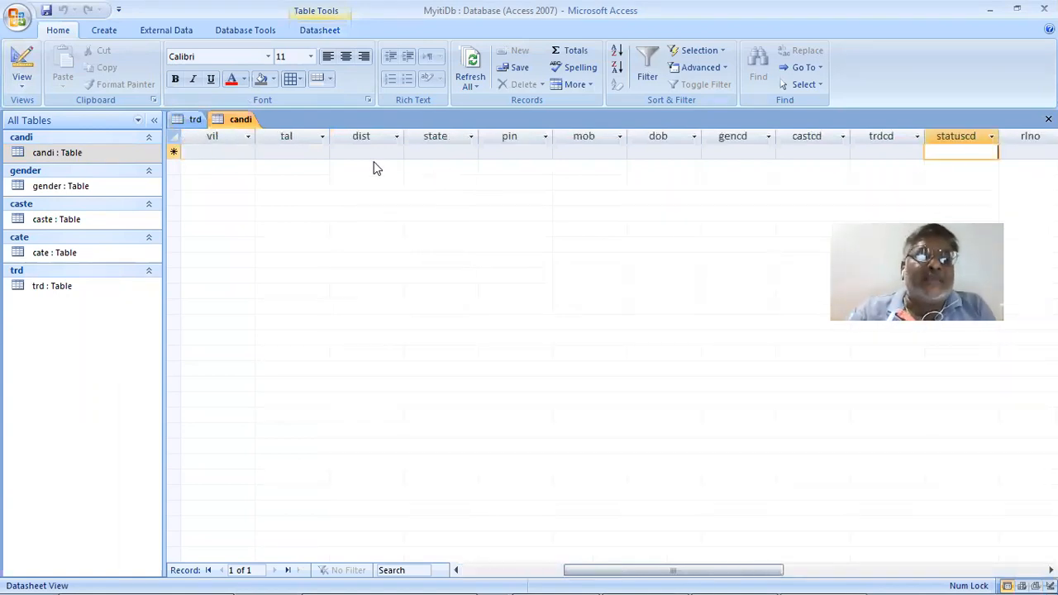
Return to the trd table design, rename the ID field trdcd and set its data type to Number
left_click(195, 119)
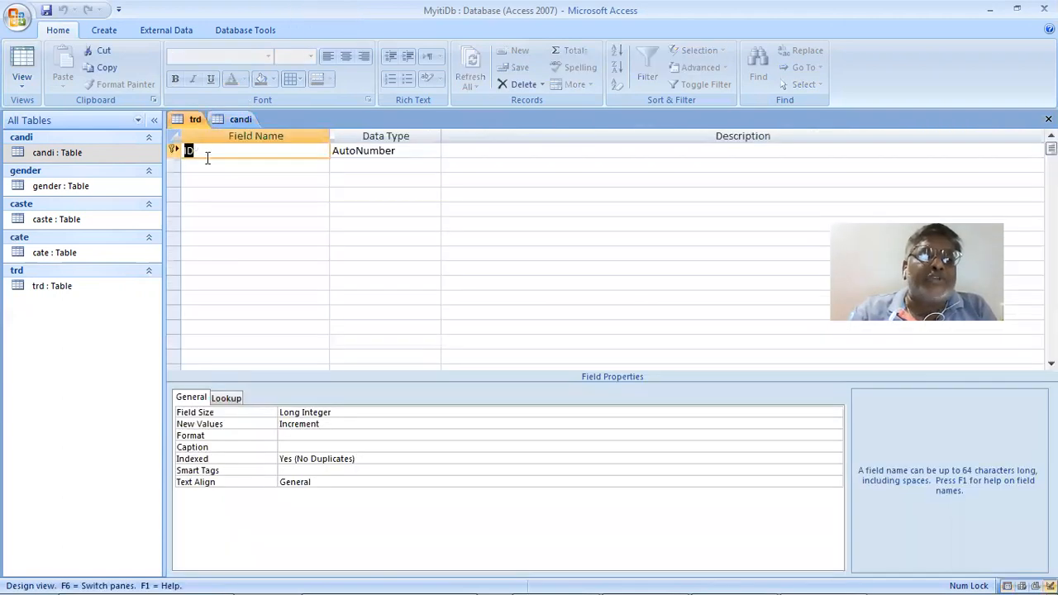
type("tr")
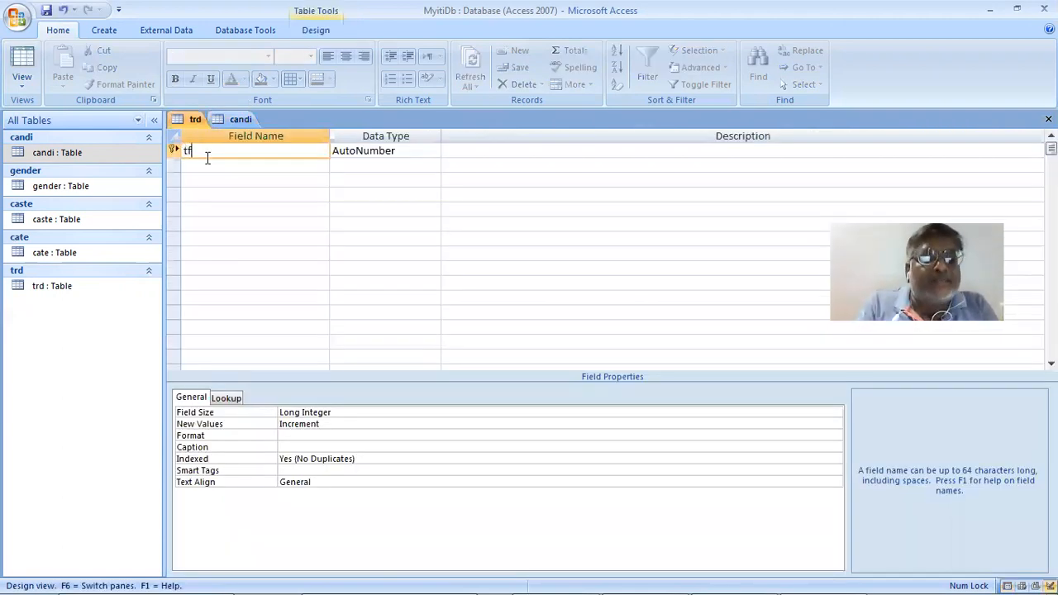
type("dcd")
key("Tab")
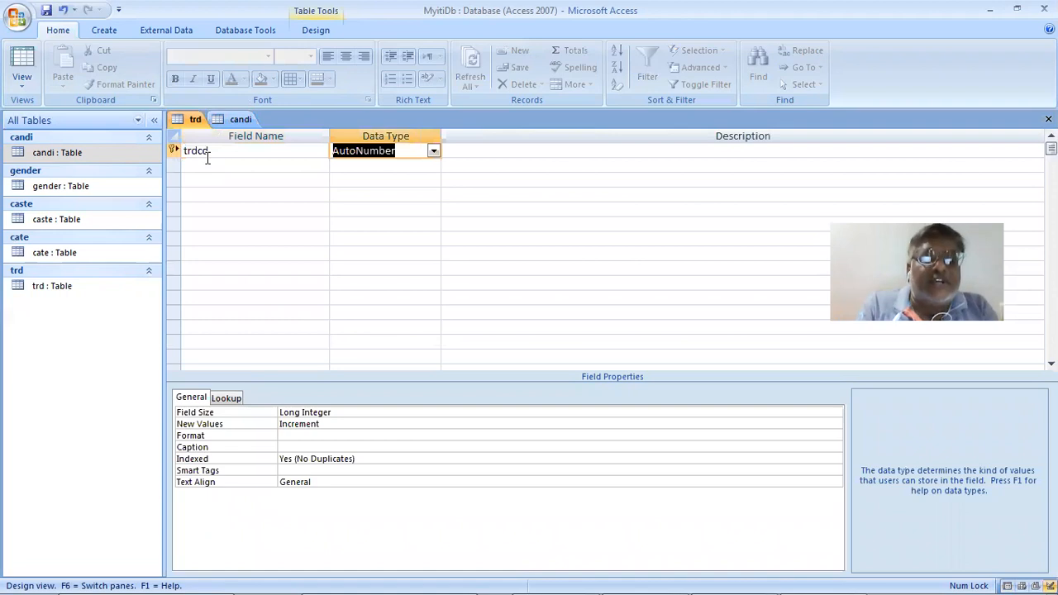
type("n")
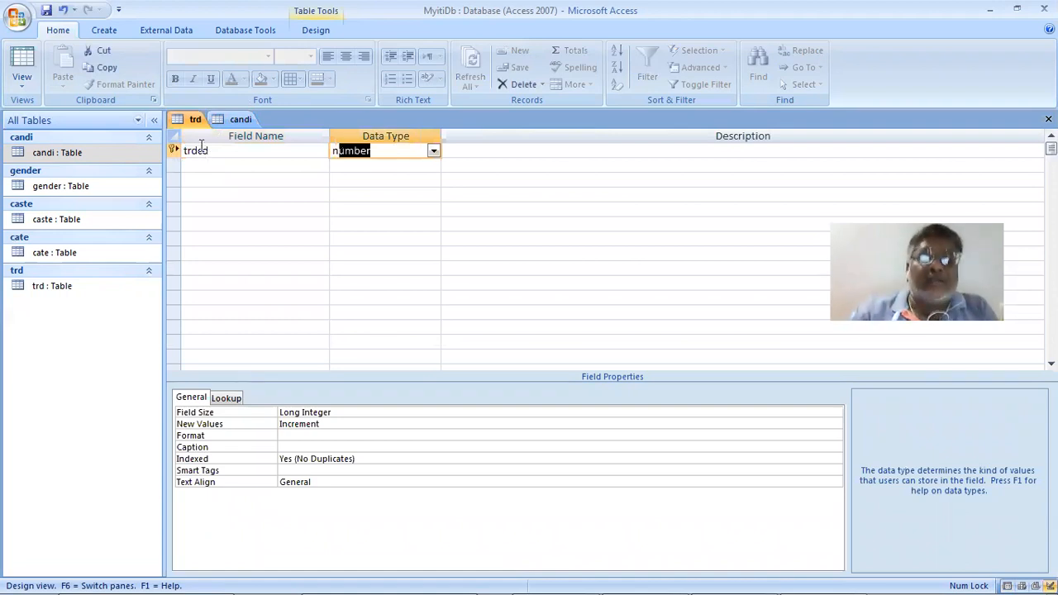
key("Tab")
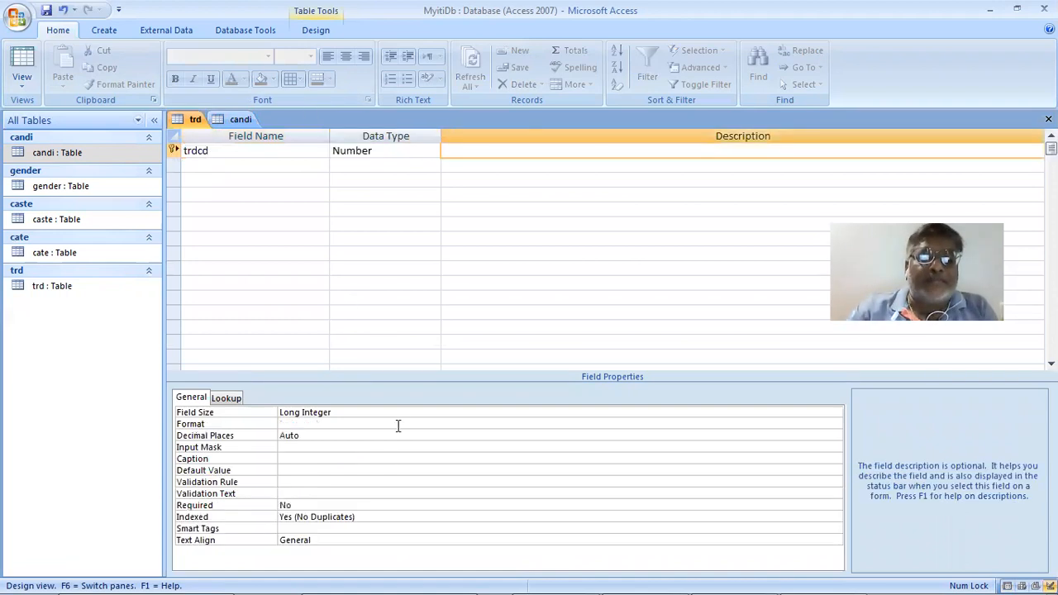
Set the trdcd field size to Integer and move on to the next empty field row
left_click(400, 412)
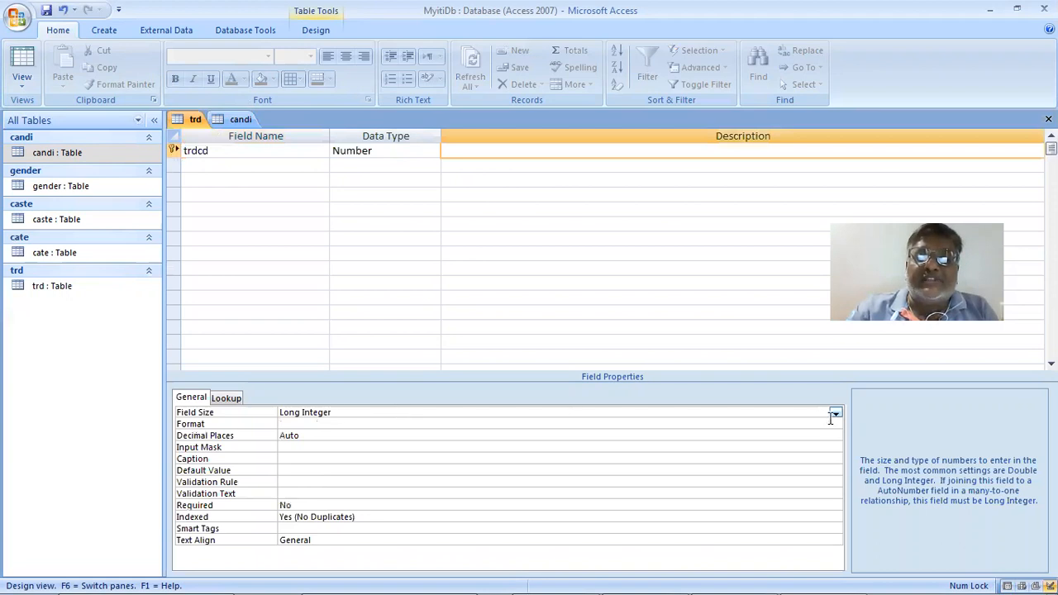
key("alt+Down")
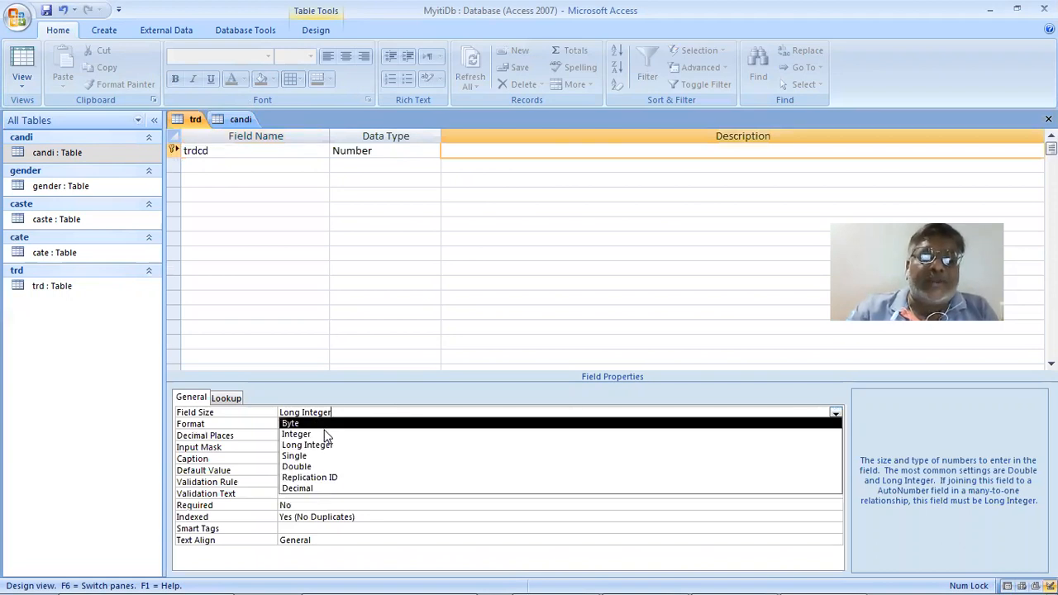
left_click(328, 435)
left_click(222, 168)
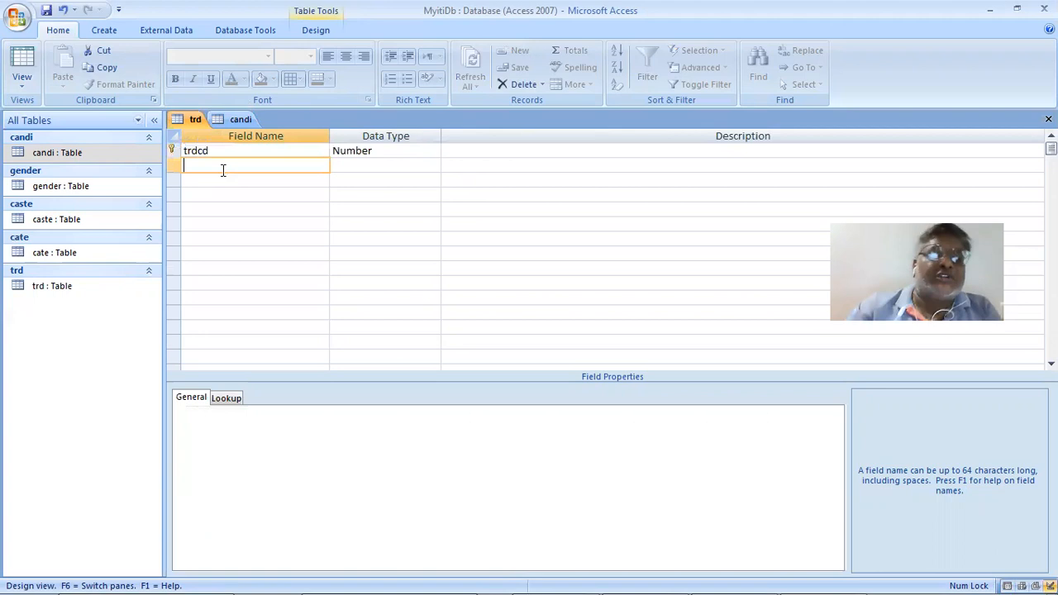
Add a Text field named trdnam to the trd table and set its field size to 15
type("tfd")
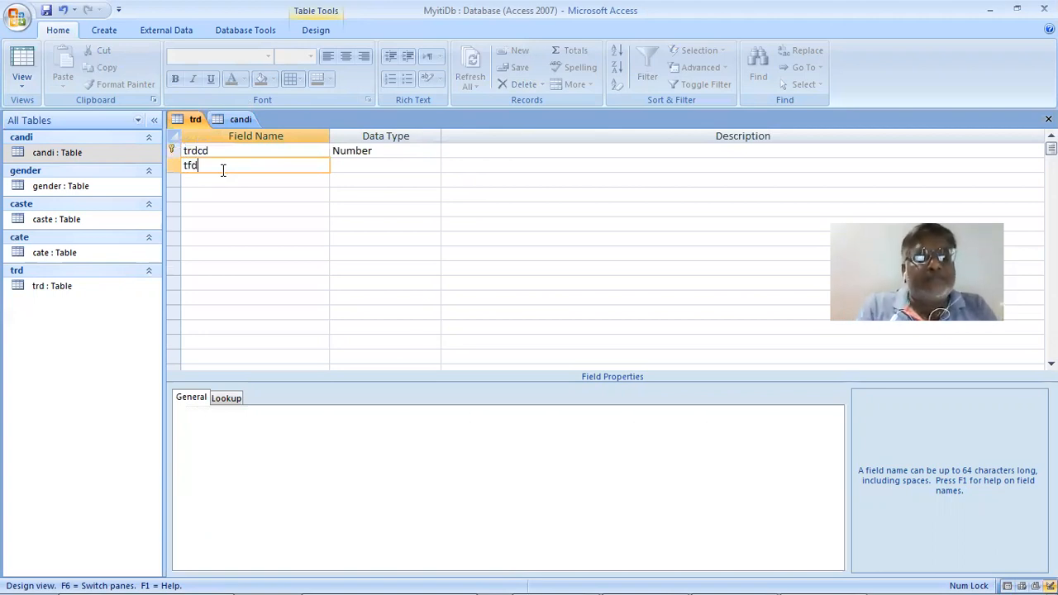
key("BackSpace")
key("BackSpace")
type("rd")
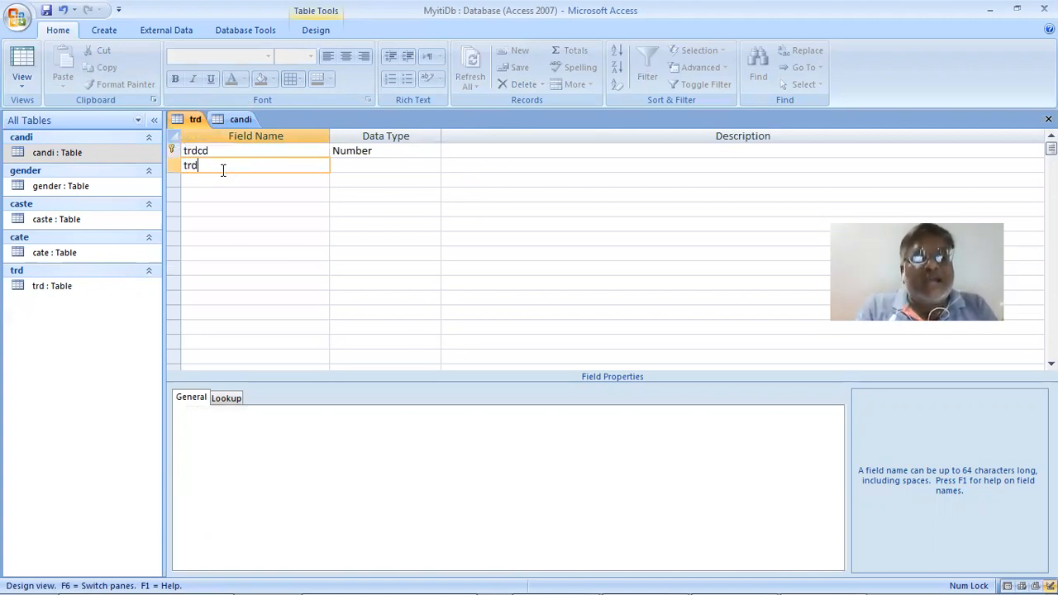
type("nam")
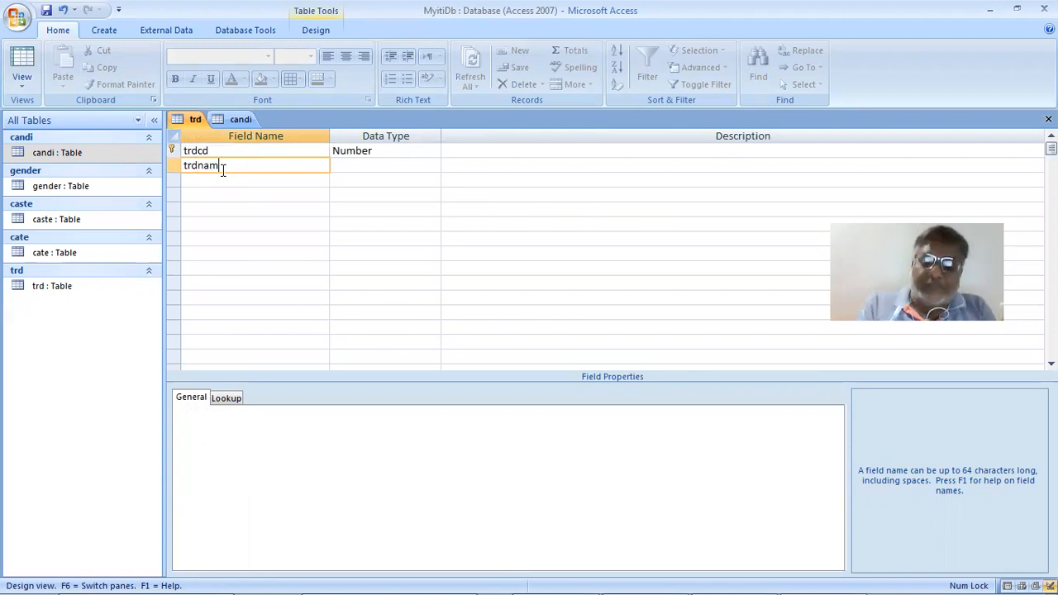
key("Tab")
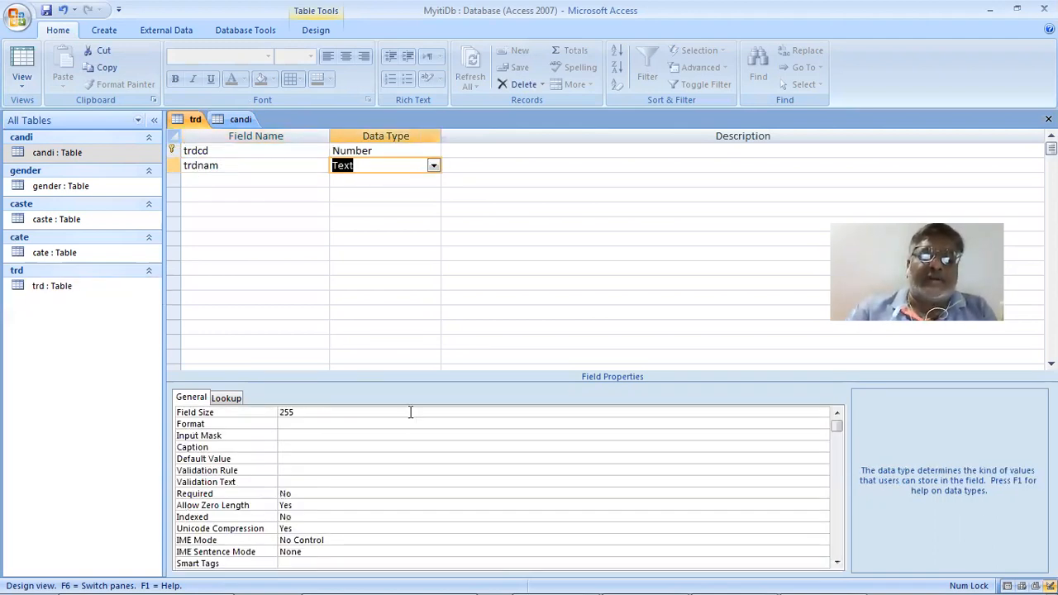
double_click(298, 412)
type("15")
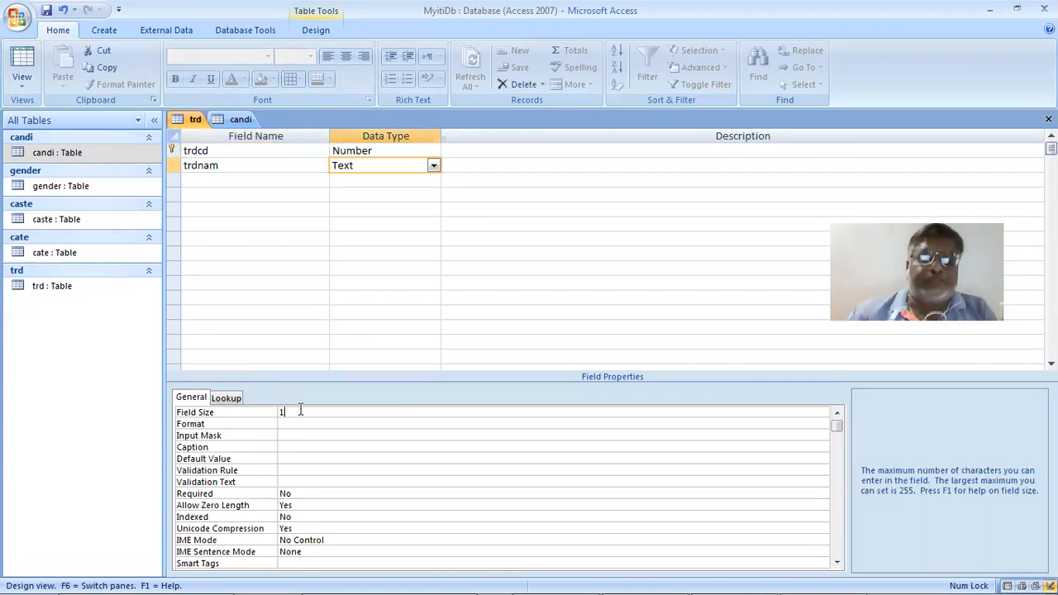
Add a third Text field named trdfnam to the trd table with a field size of 50
left_click(214, 181)
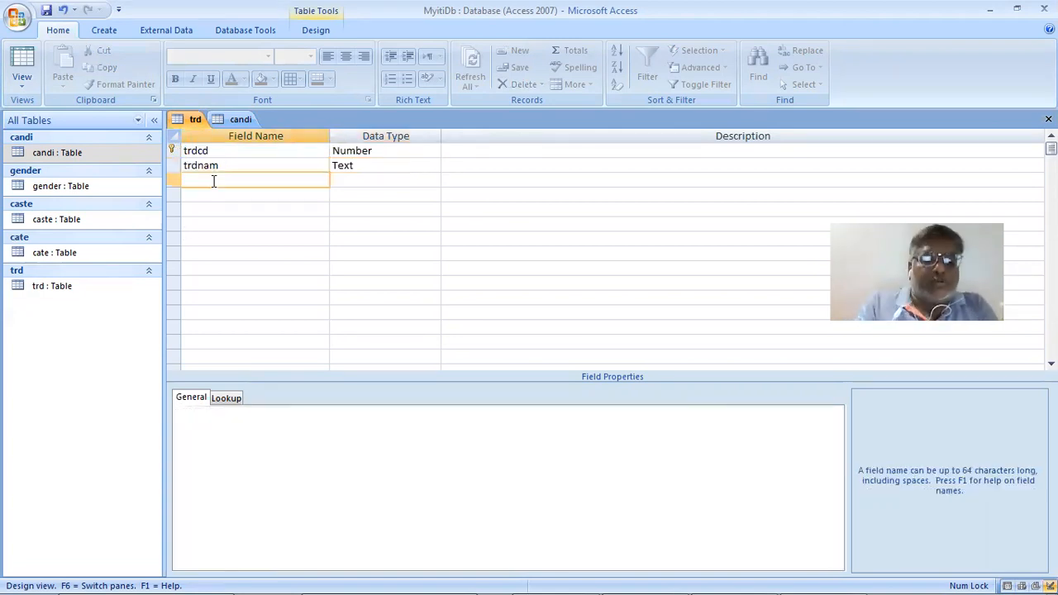
type("trdf")
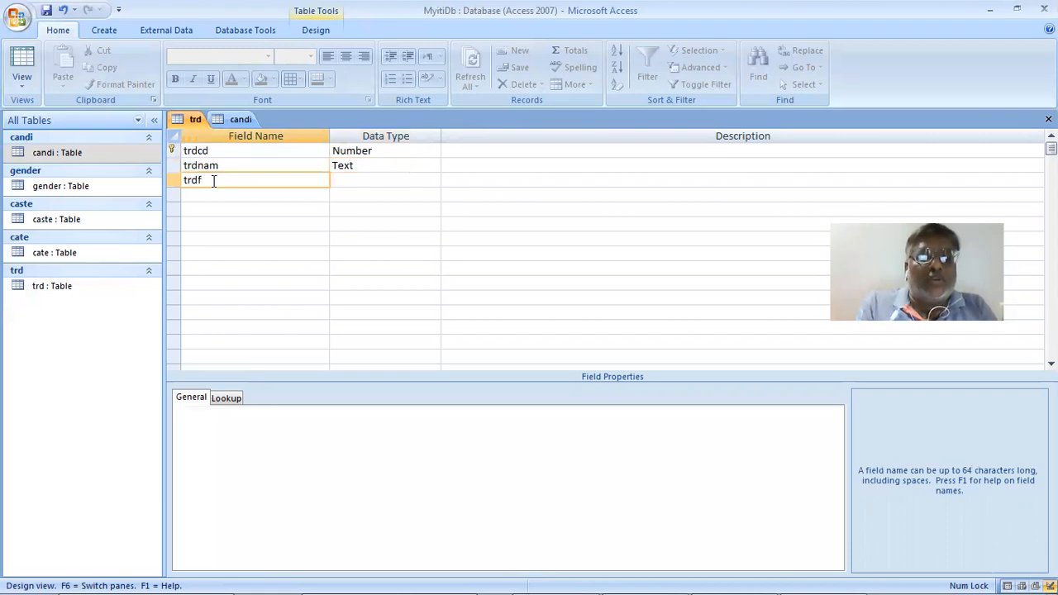
type("nam")
key("Tab")
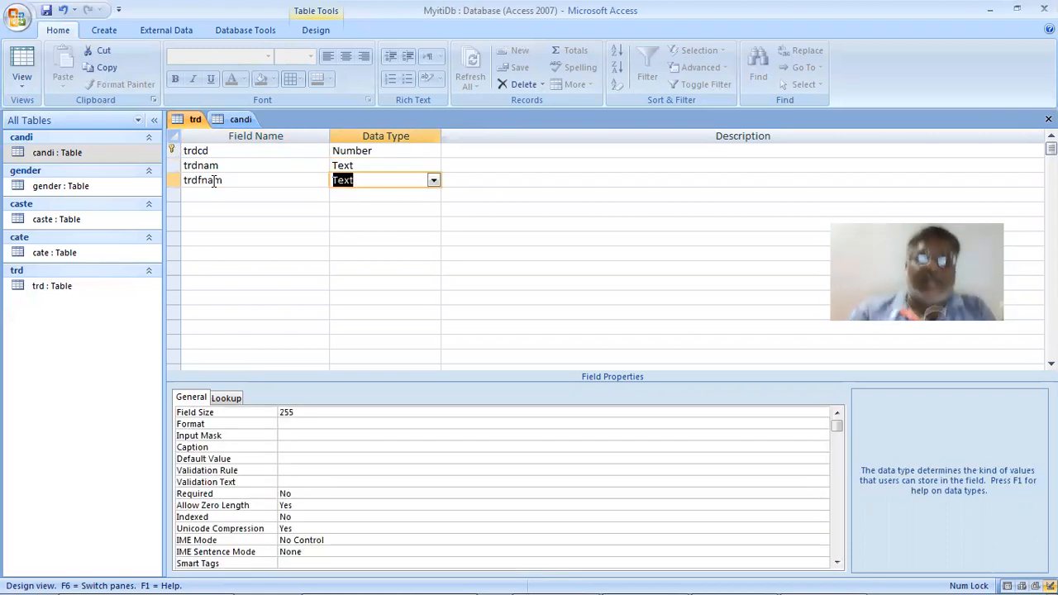
left_click(250, 411)
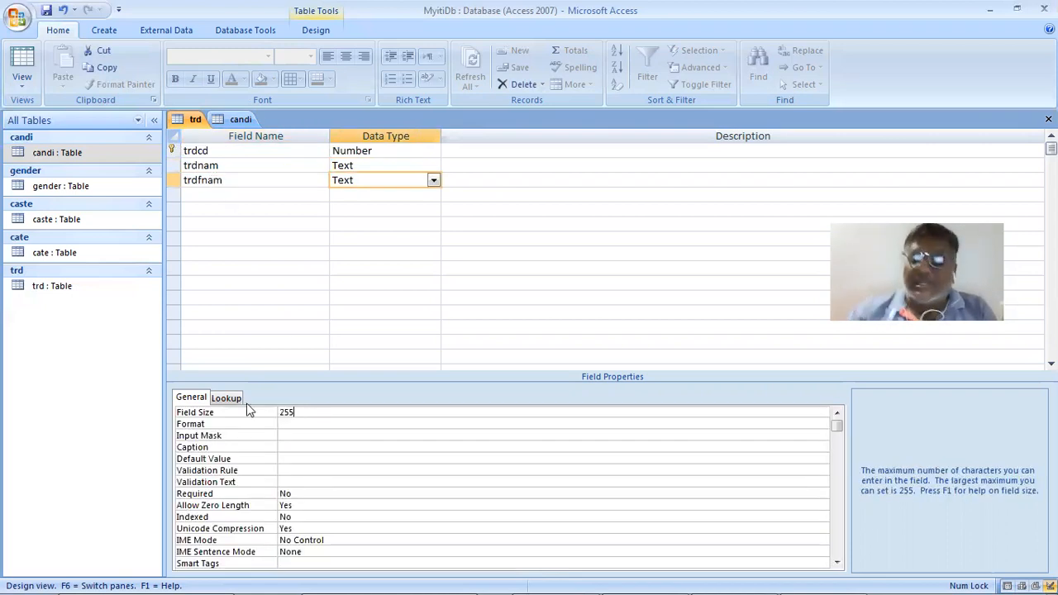
type("50")
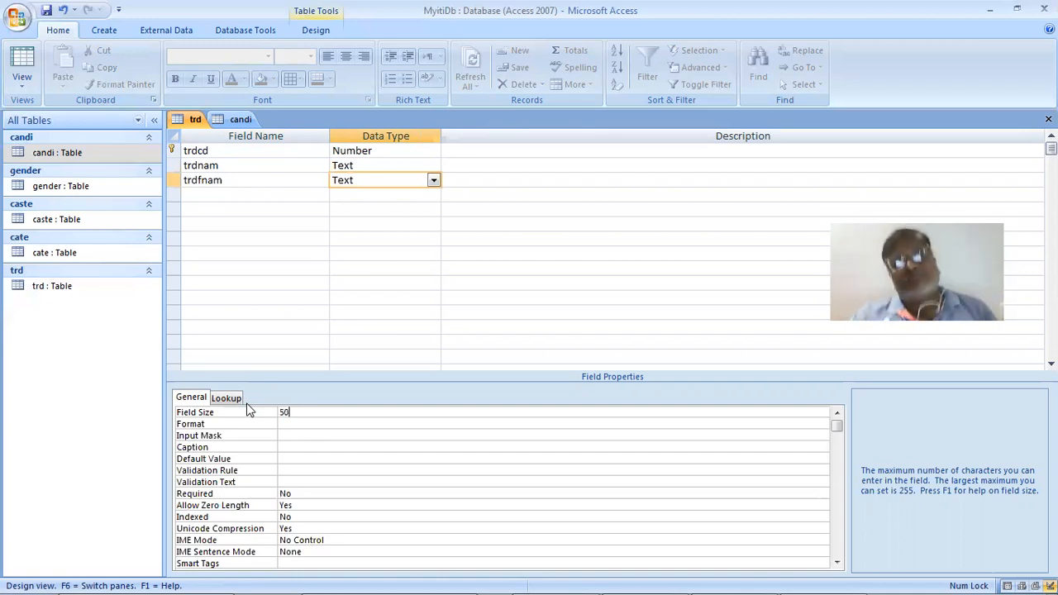
key("Return")
Save the trd table design and show the table in Datasheet view
left_click(23, 87)
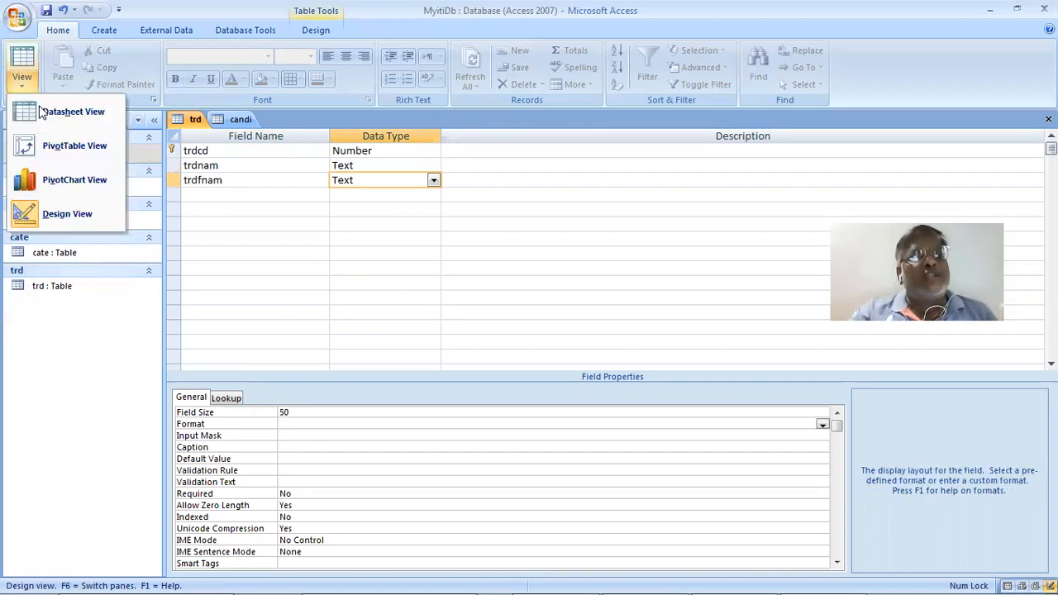
left_click(43, 114)
left_click(493, 347)
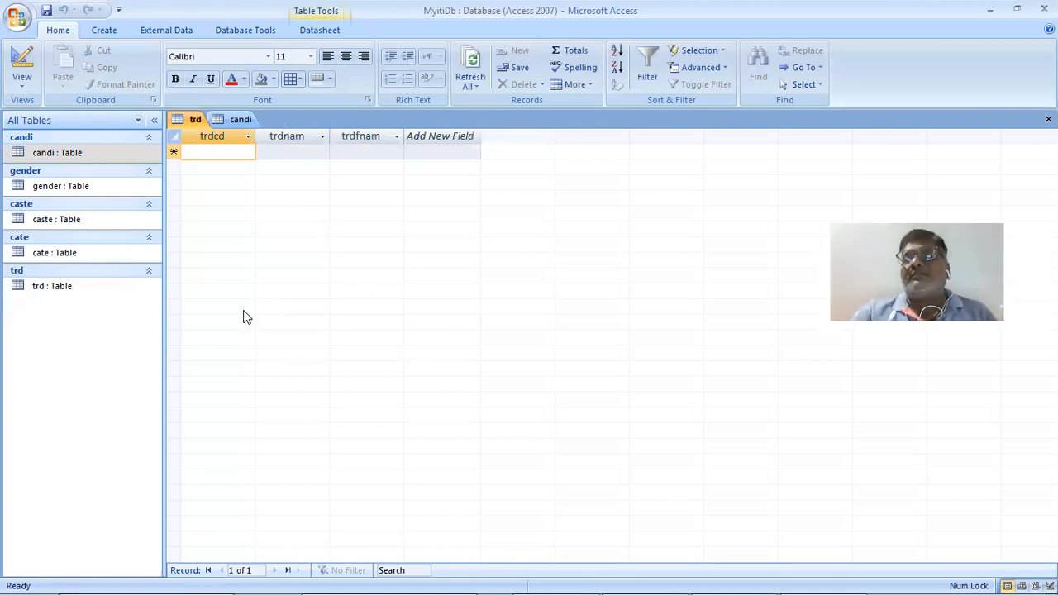
Switch to Windows Explorer, check the G: drive, and open the iti folder on the H: drive
left_click(990, 10)
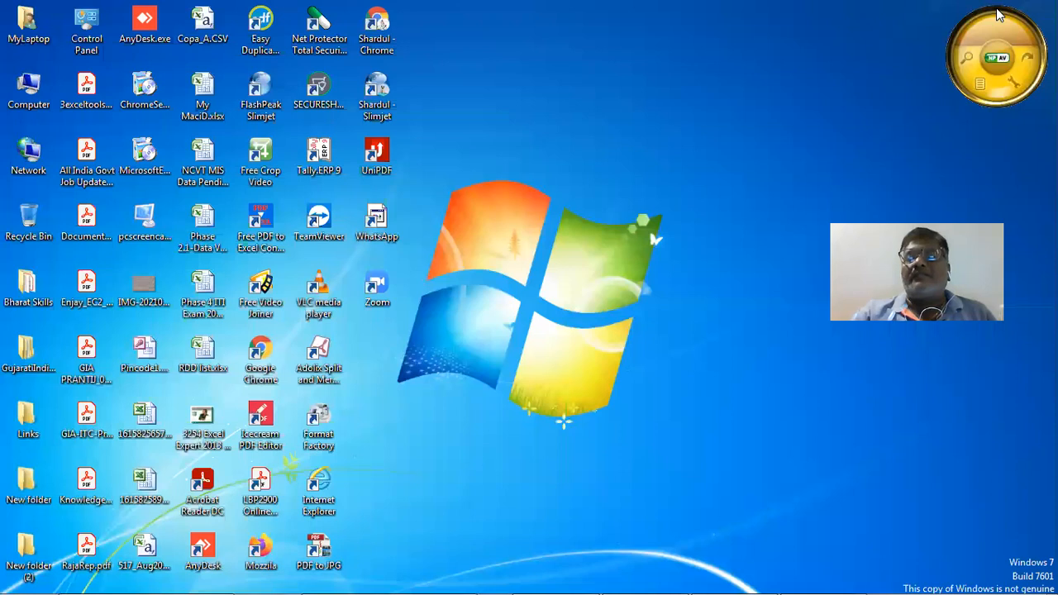
left_click(32, 95)
key("Return")
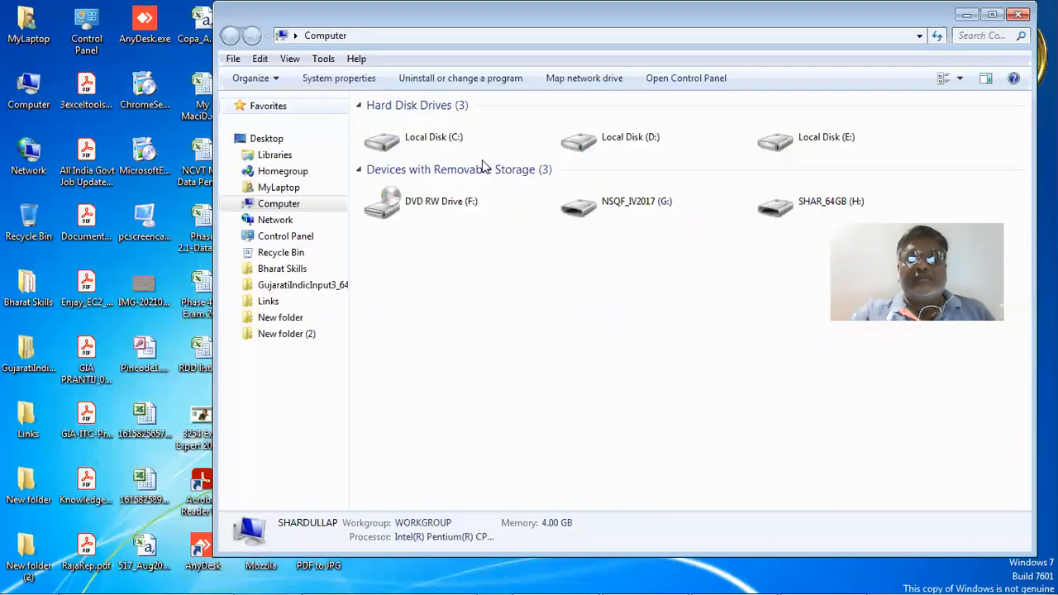
double_click(715, 208)
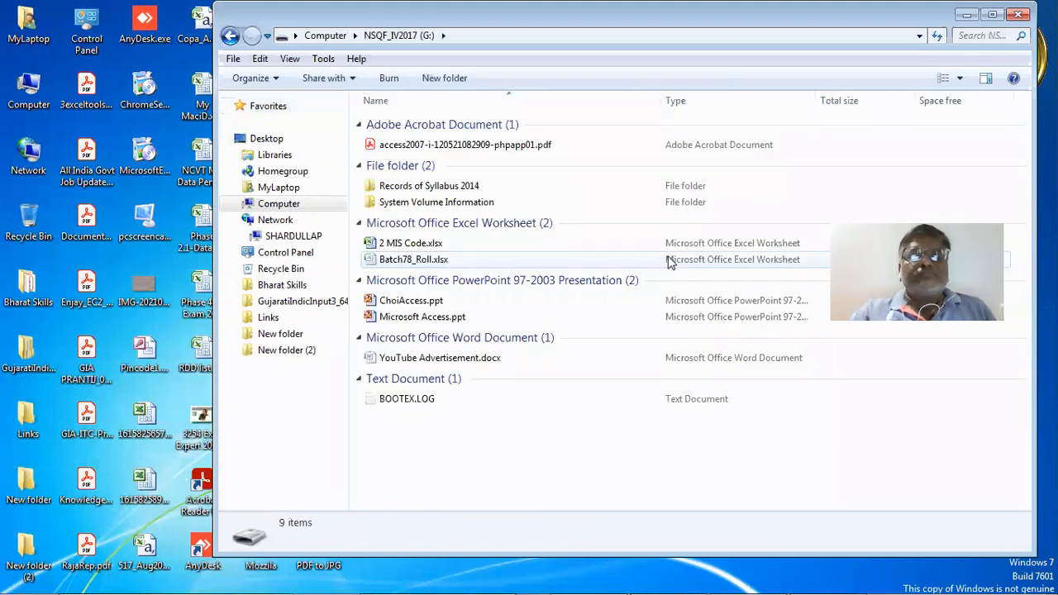
left_click(230, 37)
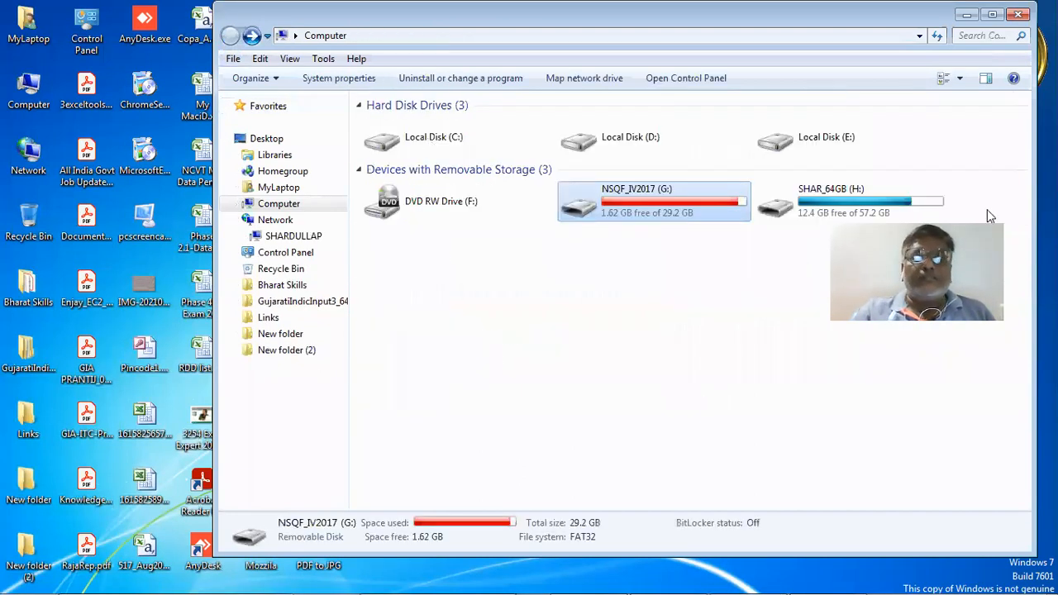
double_click(833, 200)
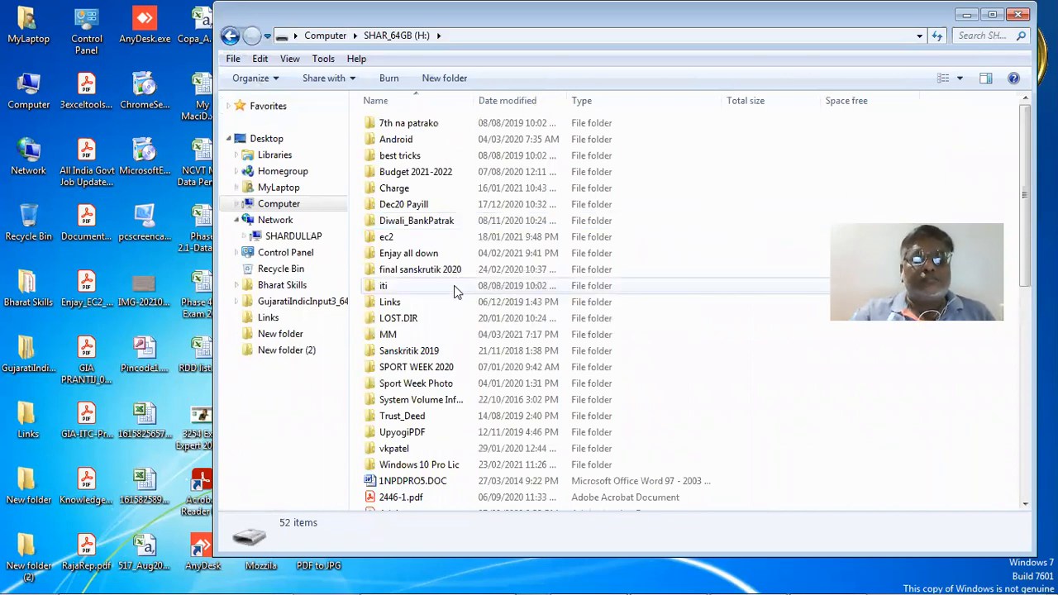
double_click(453, 285)
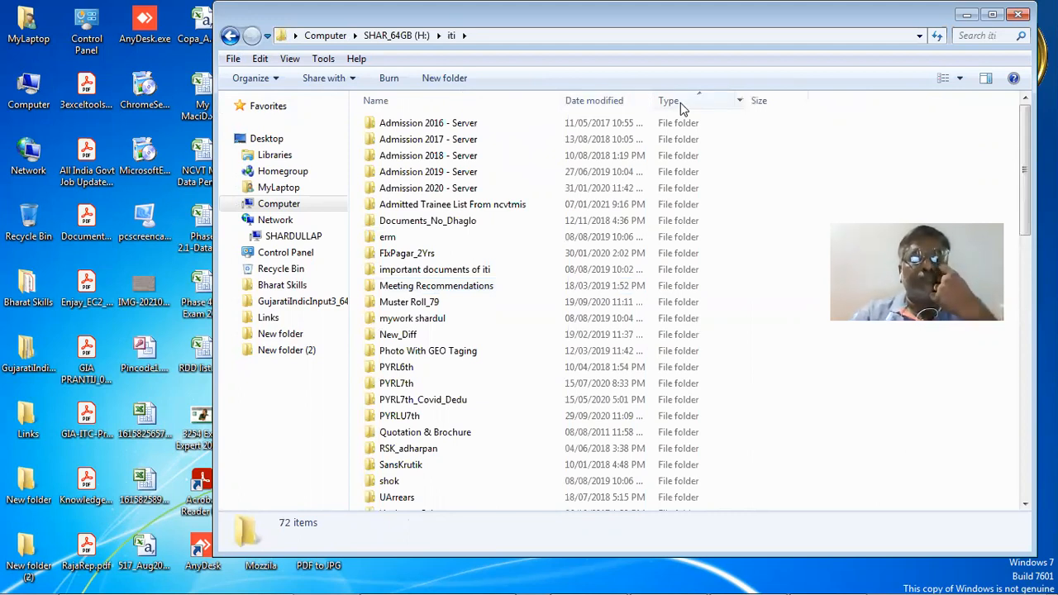
Look through the iti folder and its important documents of iti subfolder, sorting each by date modified and by name
left_click(613, 100)
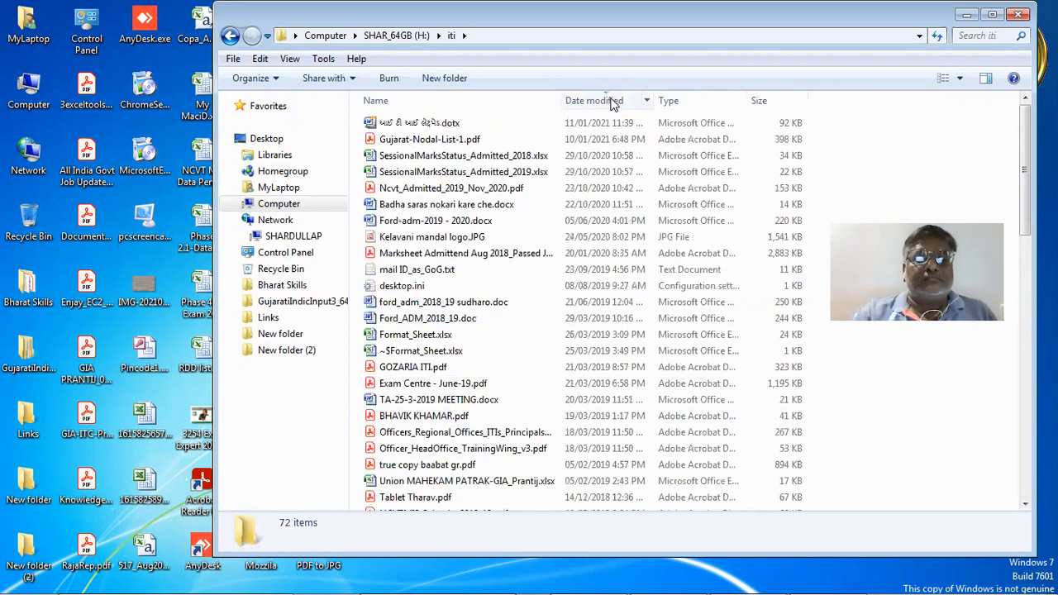
left_click(406, 99)
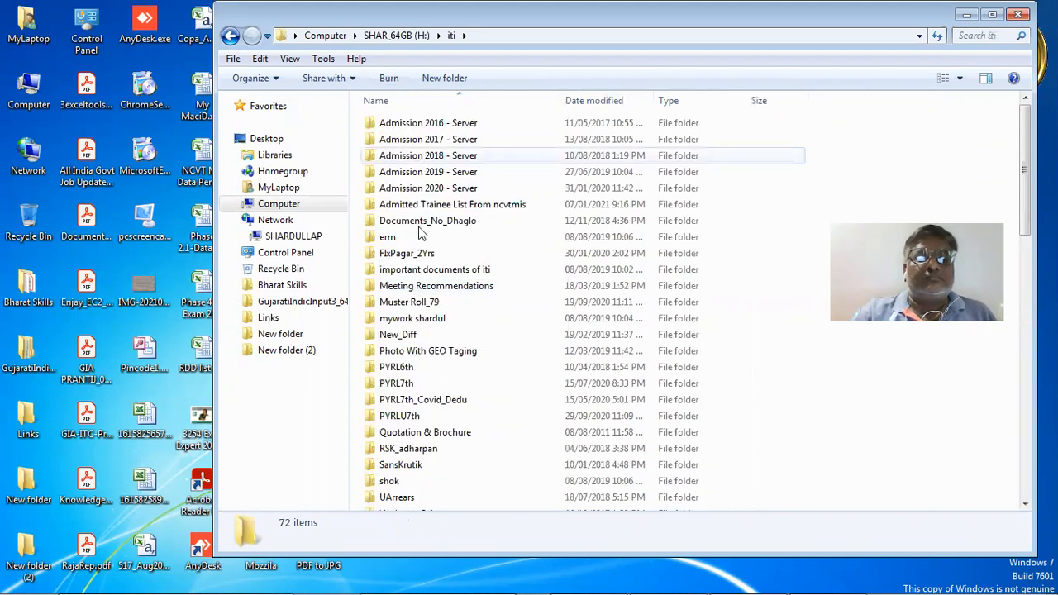
double_click(433, 269)
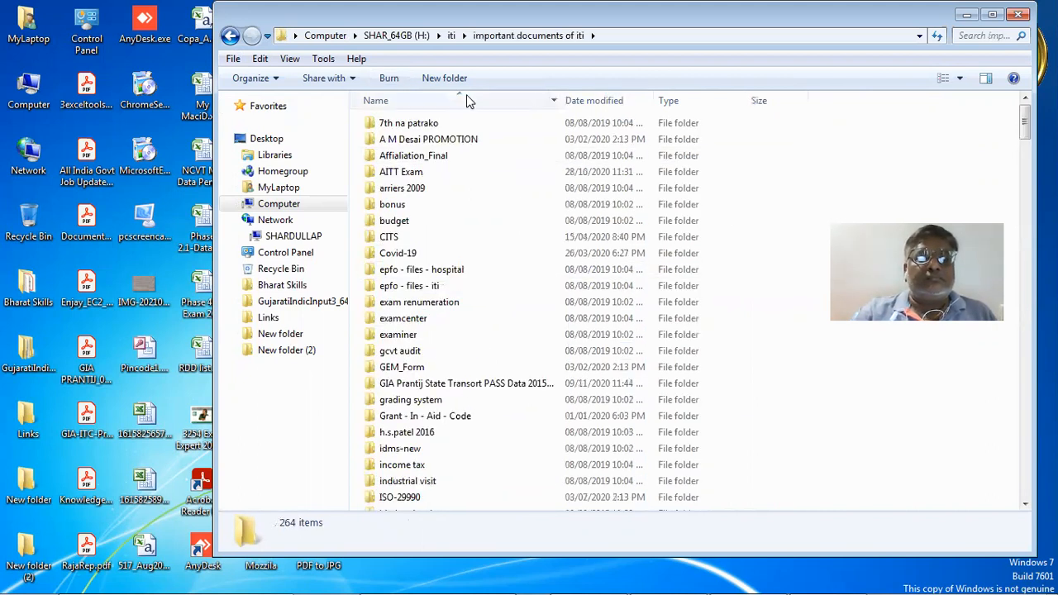
left_click(621, 101)
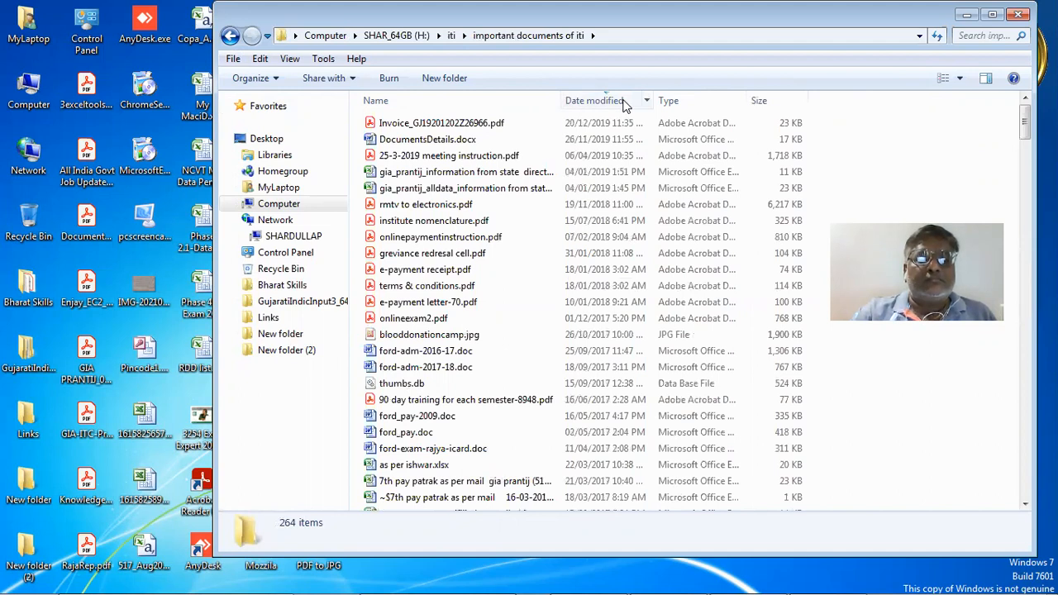
left_click(419, 104)
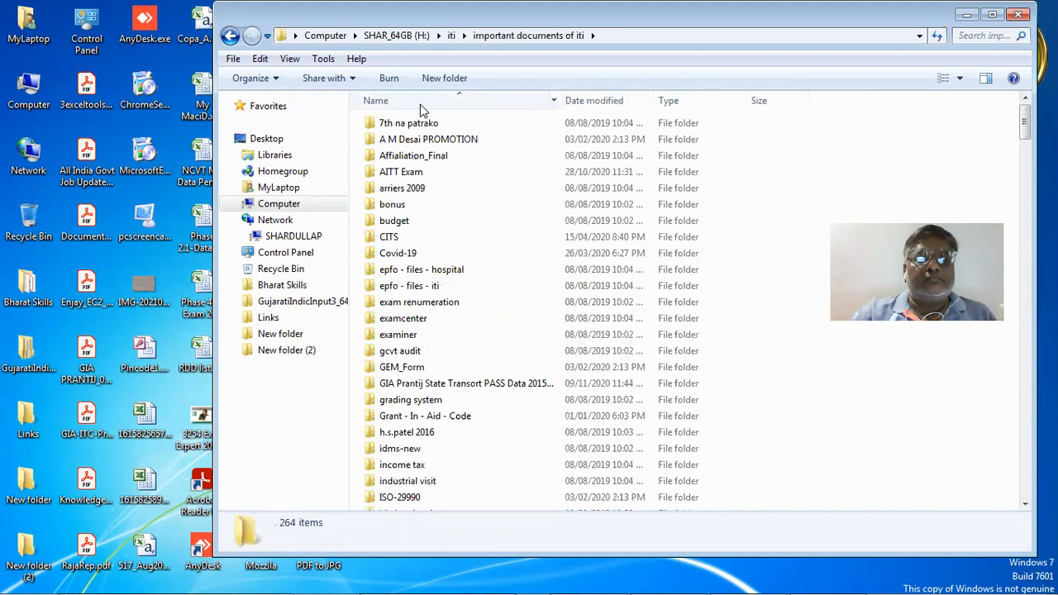
Search important documents of iti for trade, sort the results by date modified, and select the trade-information folder
left_click(975, 36)
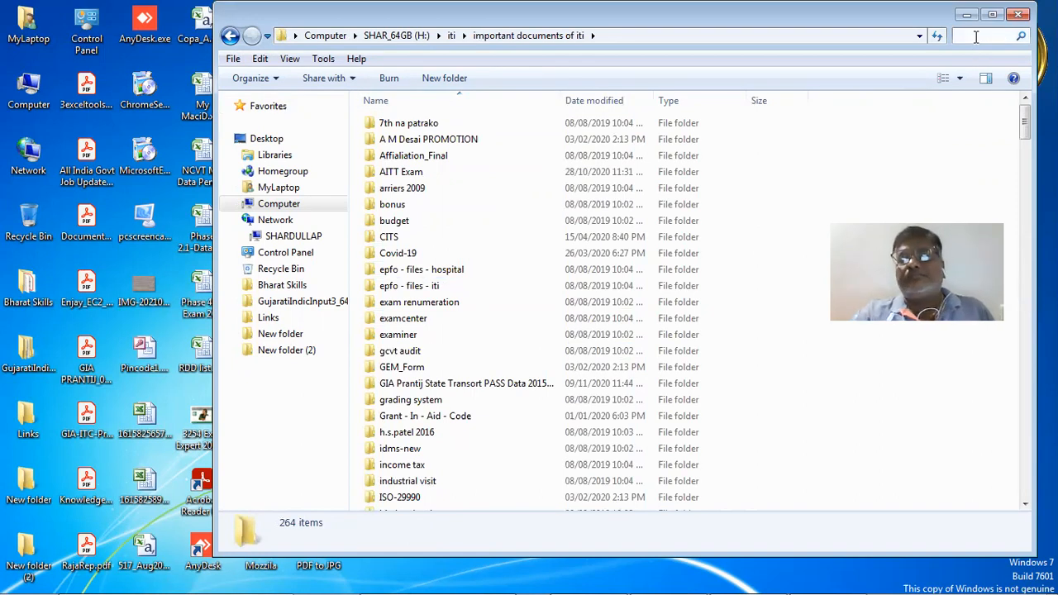
type("trade")
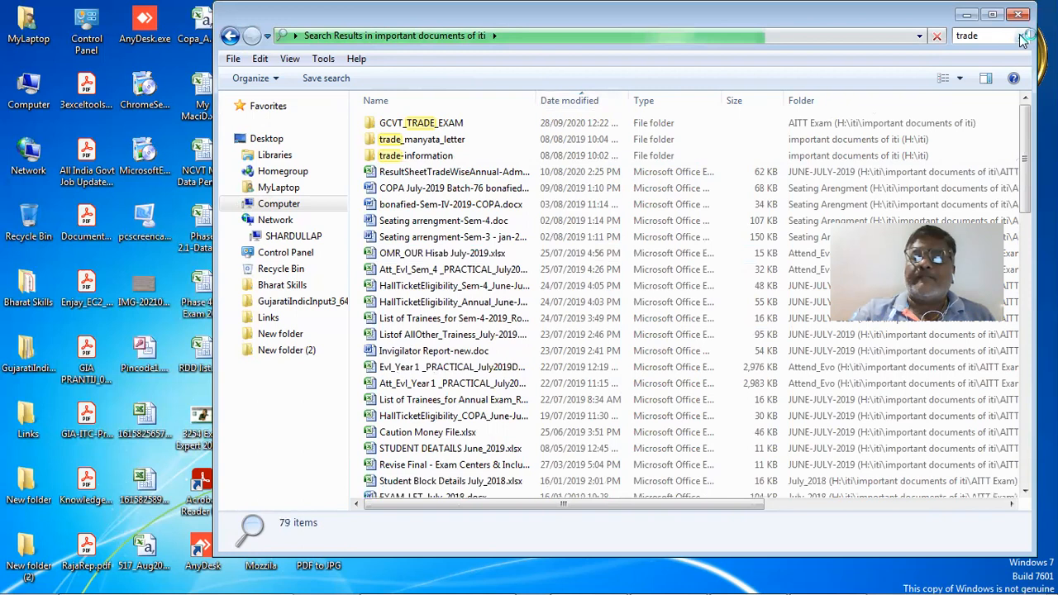
left_click(557, 100)
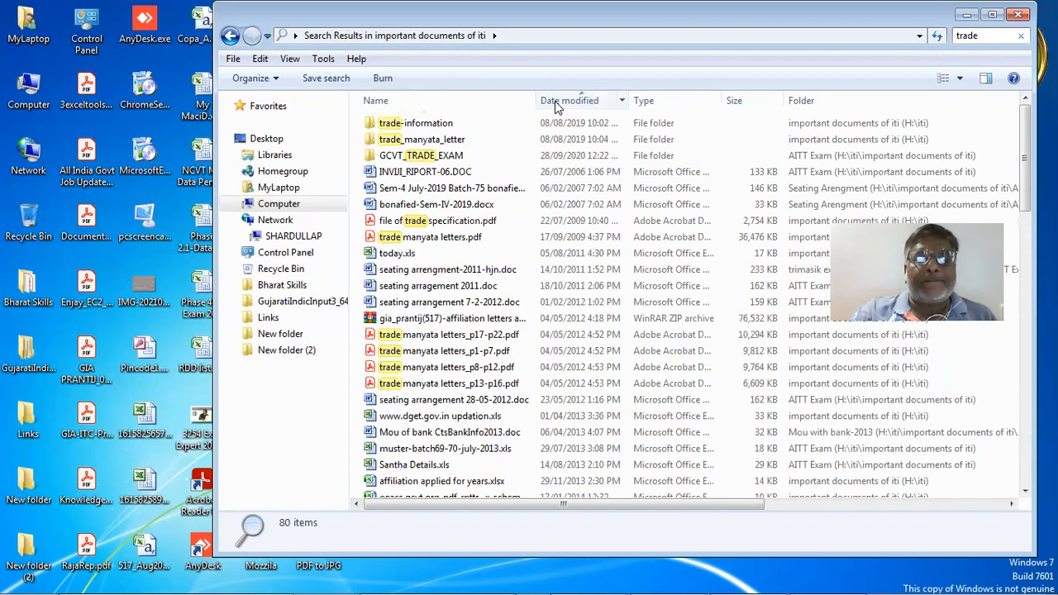
left_click(557, 104)
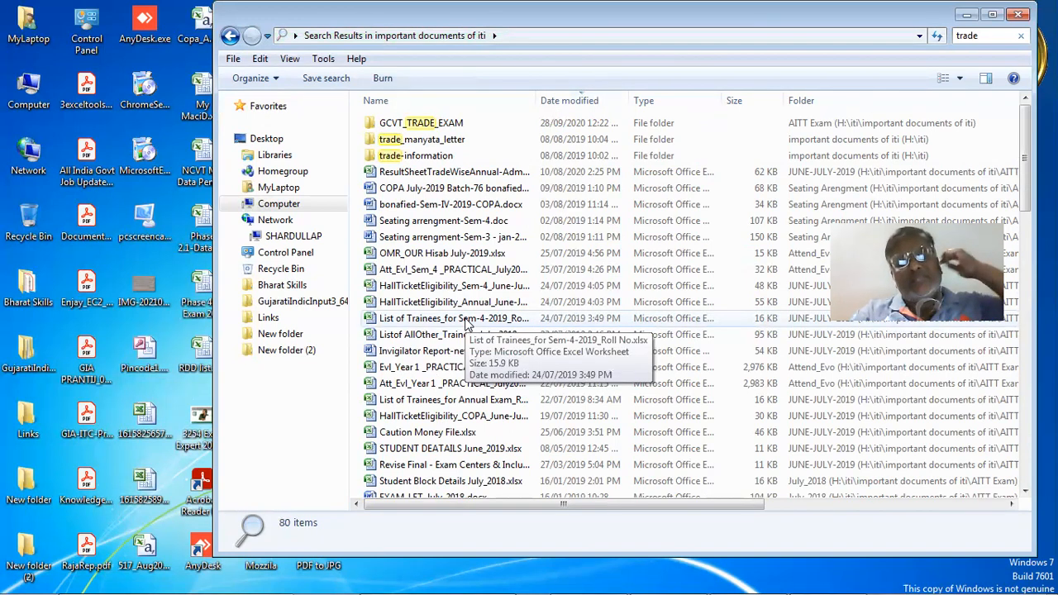
left_click(453, 159)
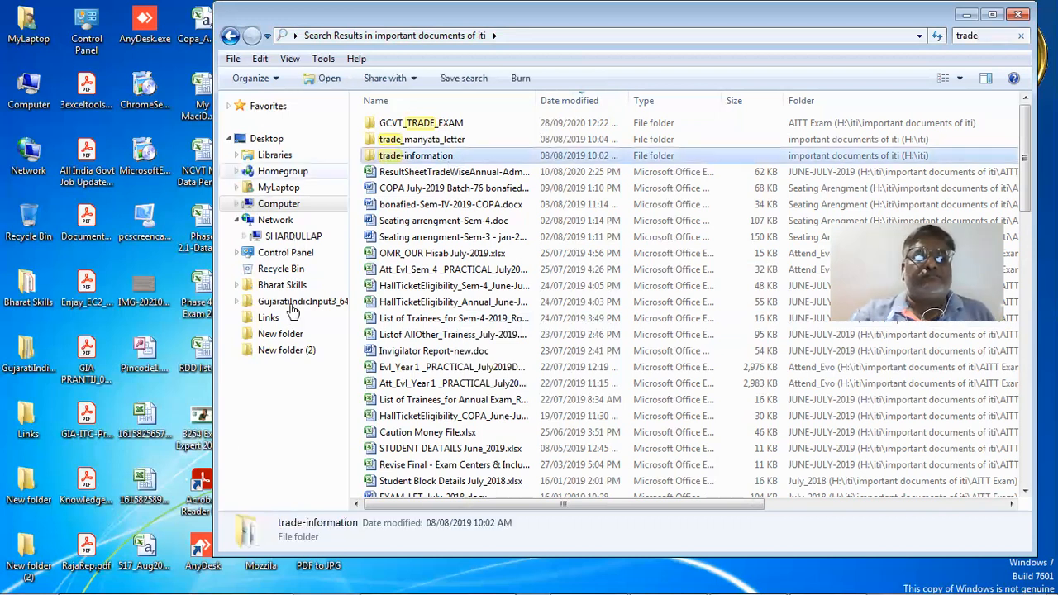
Go back to the iti folder on the H: drive and check the contents of Admission 2020 - Server
left_click(273, 204)
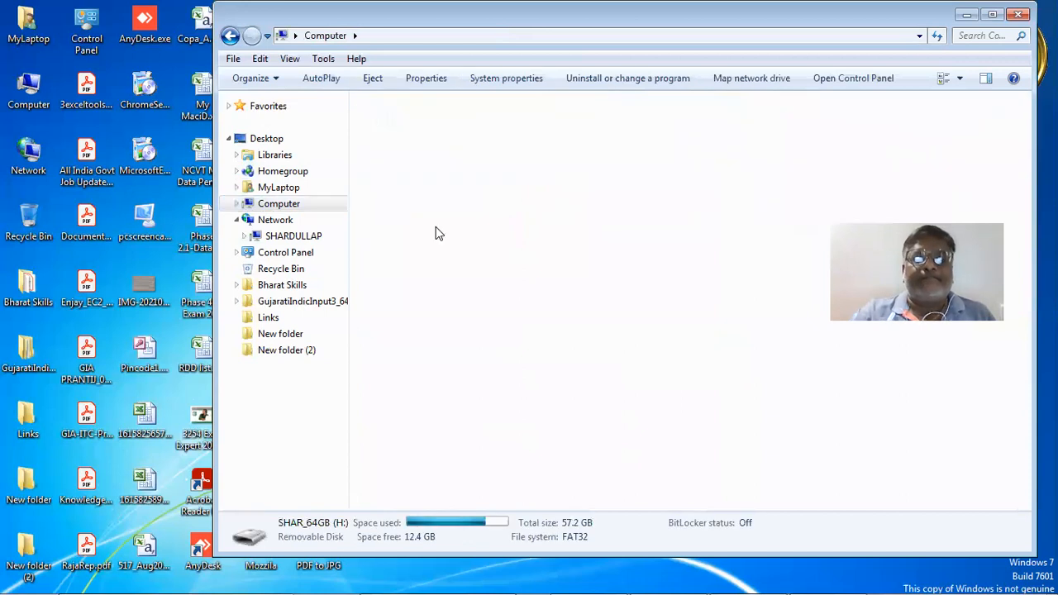
double_click(407, 286)
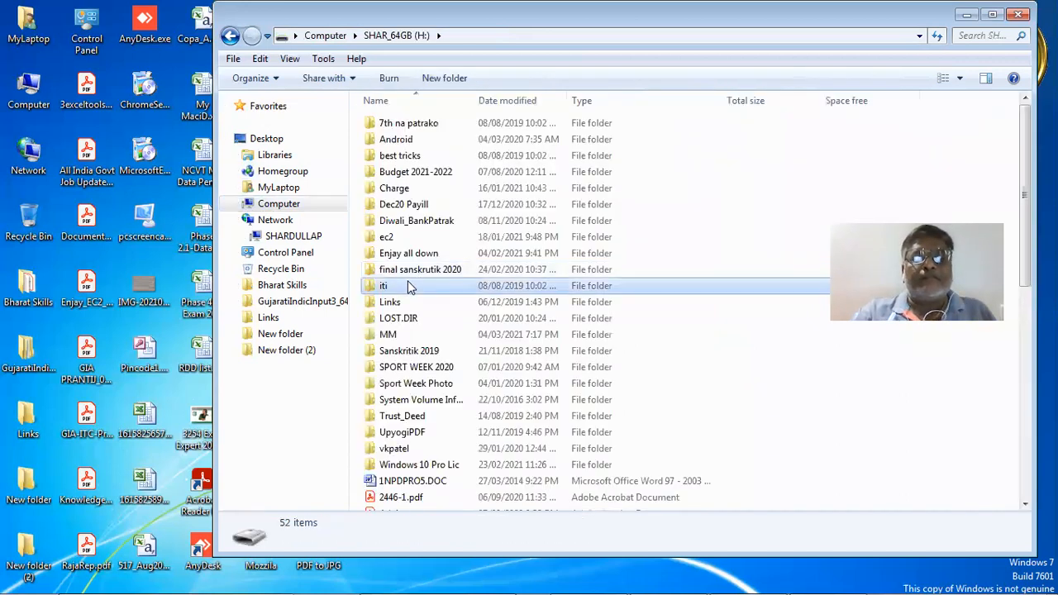
double_click(445, 188)
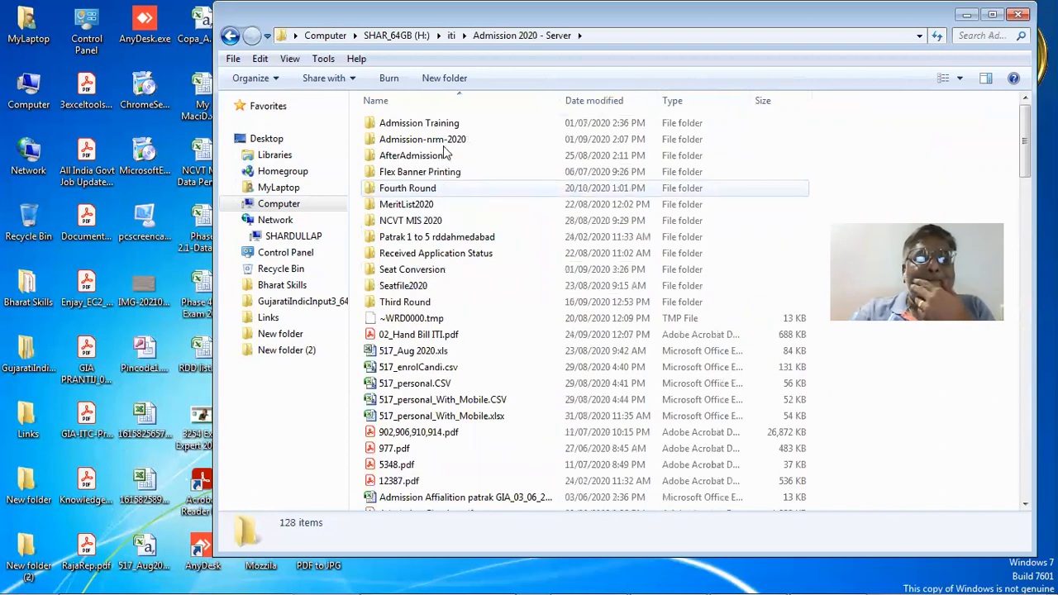
left_click(230, 36)
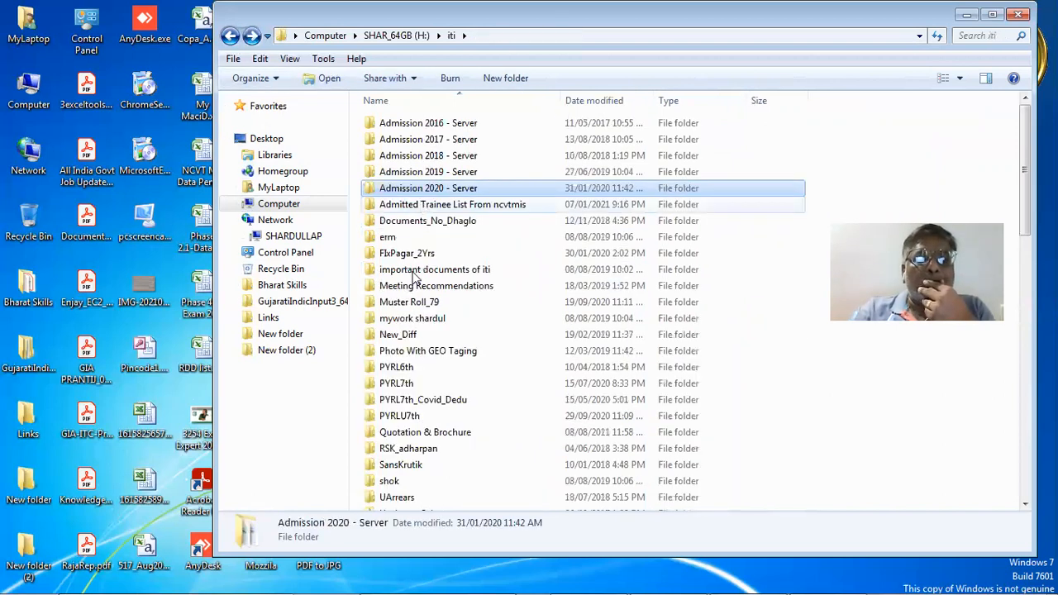
Open the AITT 2020 folder within AITT Exam in important documents of iti and look through its files for trade data
double_click(415, 272)
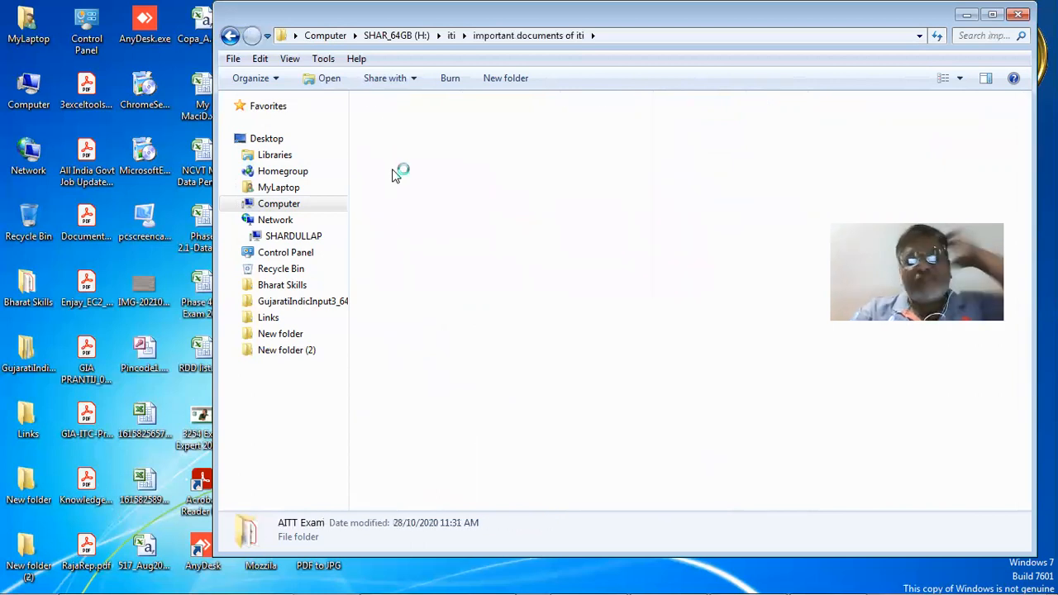
double_click(392, 174)
double_click(415, 122)
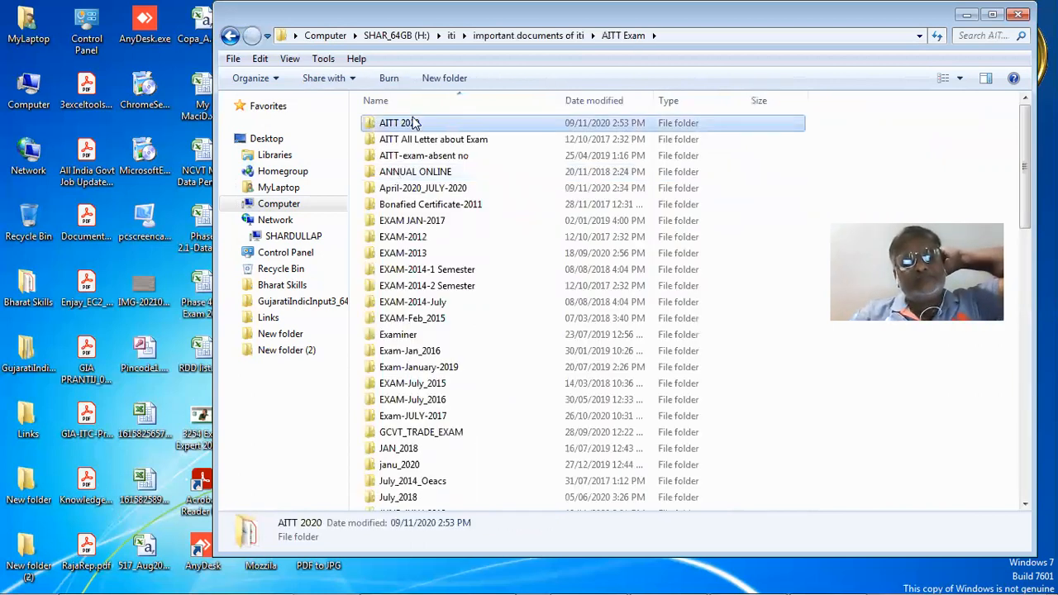
scroll(433, 231, "down", 4)
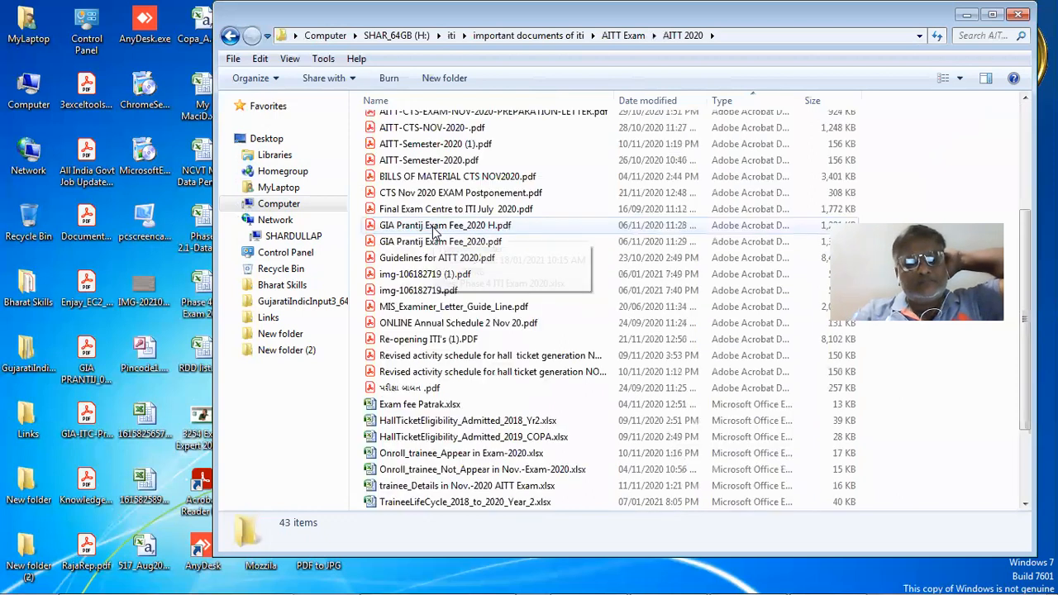
scroll(433, 232, "down", 1)
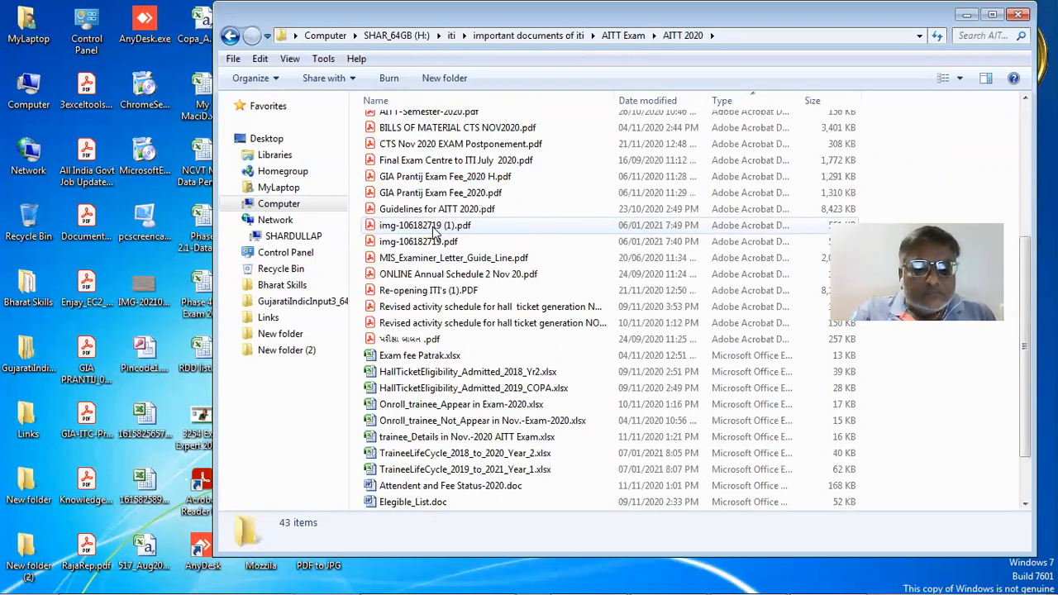
scroll(433, 232, "down", 1)
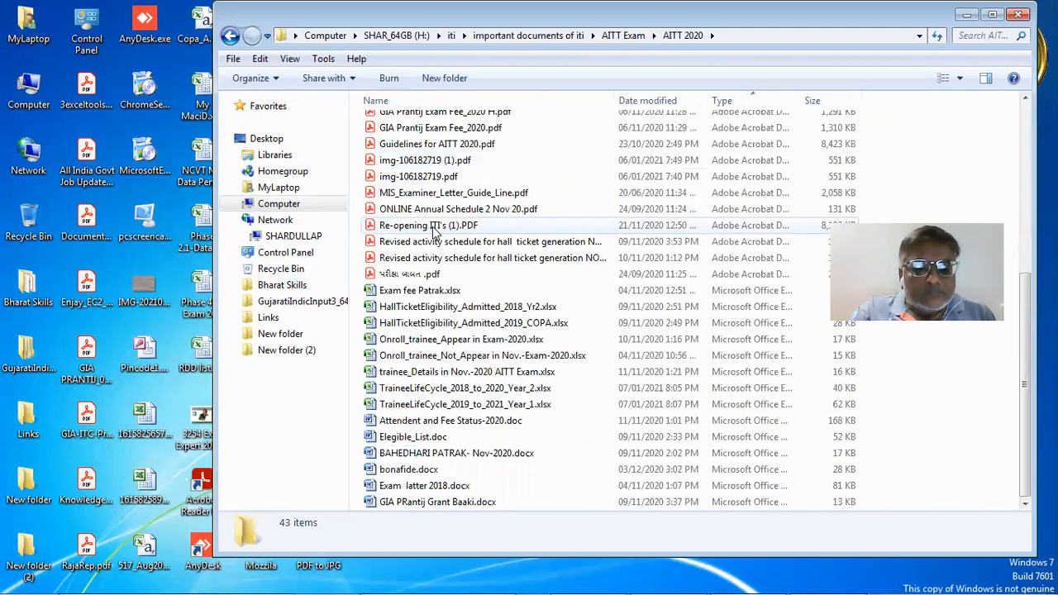
scroll(433, 231, "up", 6)
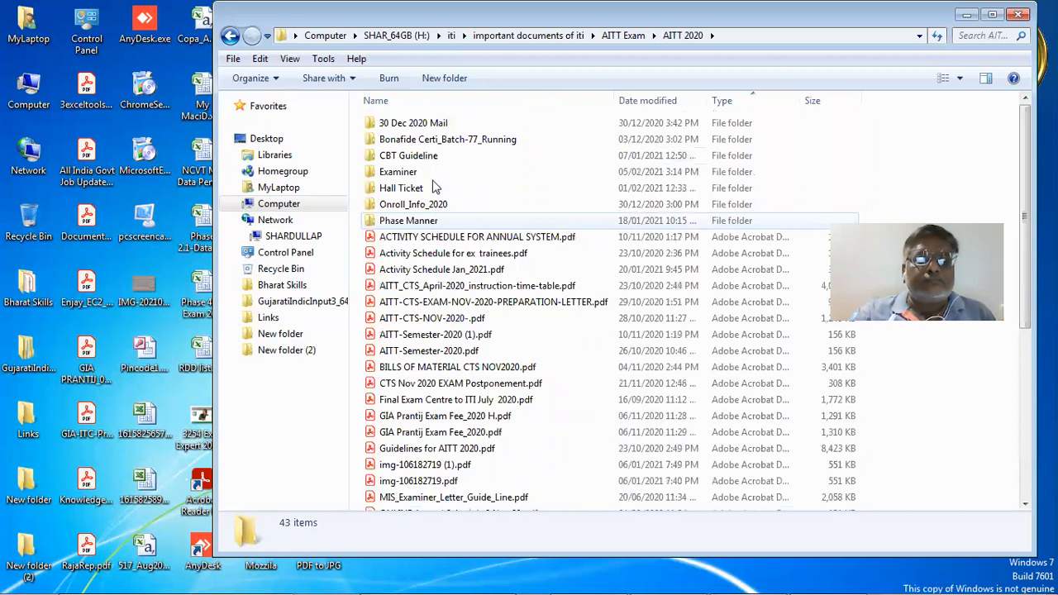
Check ListofAdmittedTraineesTradeWise.xlsx from the Hall Ticket folder for trade data, and return to that folder
double_click(405, 188)
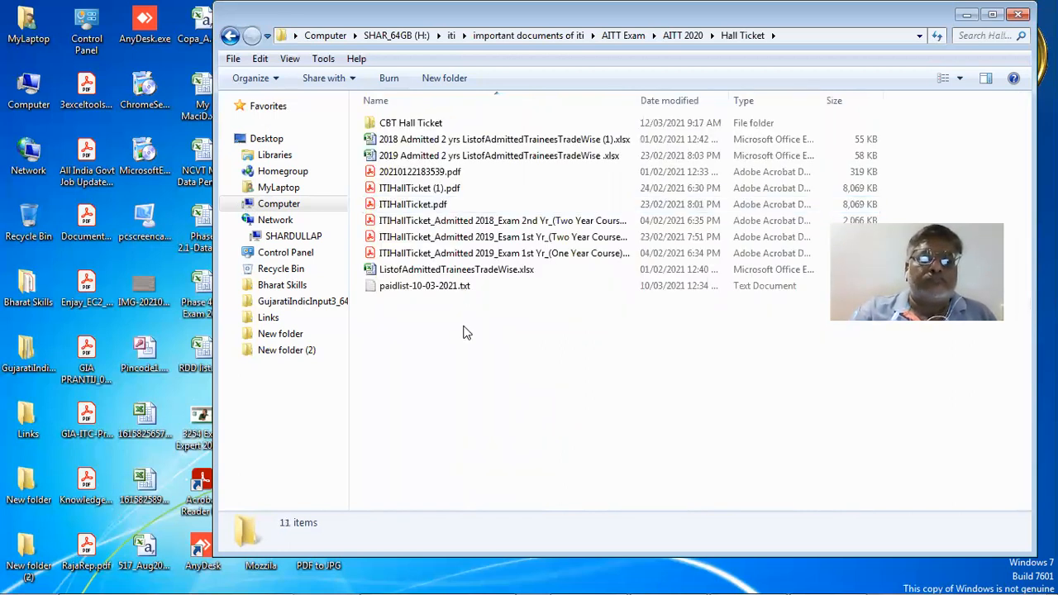
double_click(510, 273)
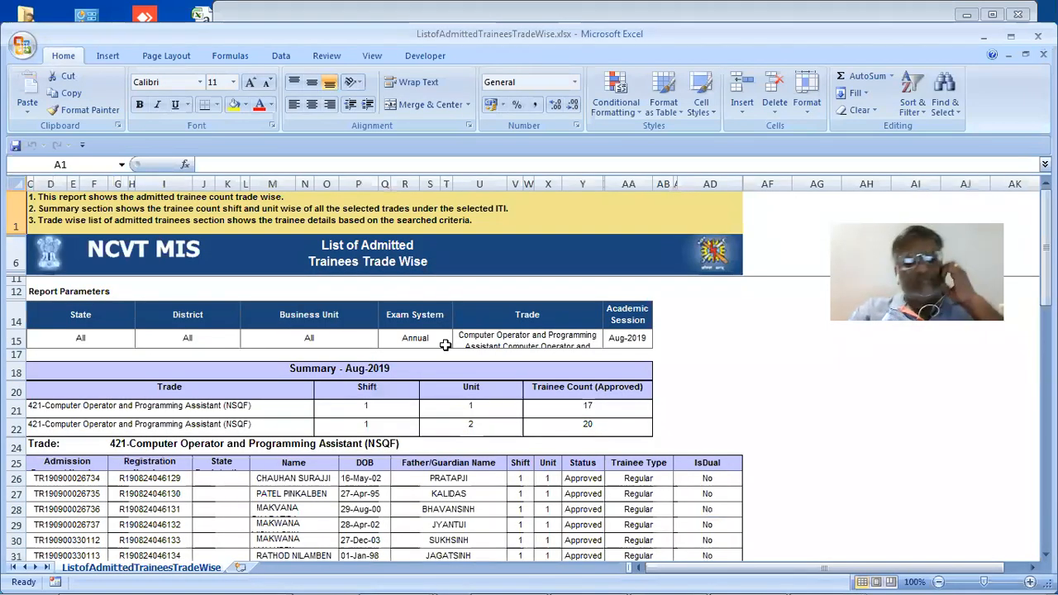
scroll(445, 344, "down", 2)
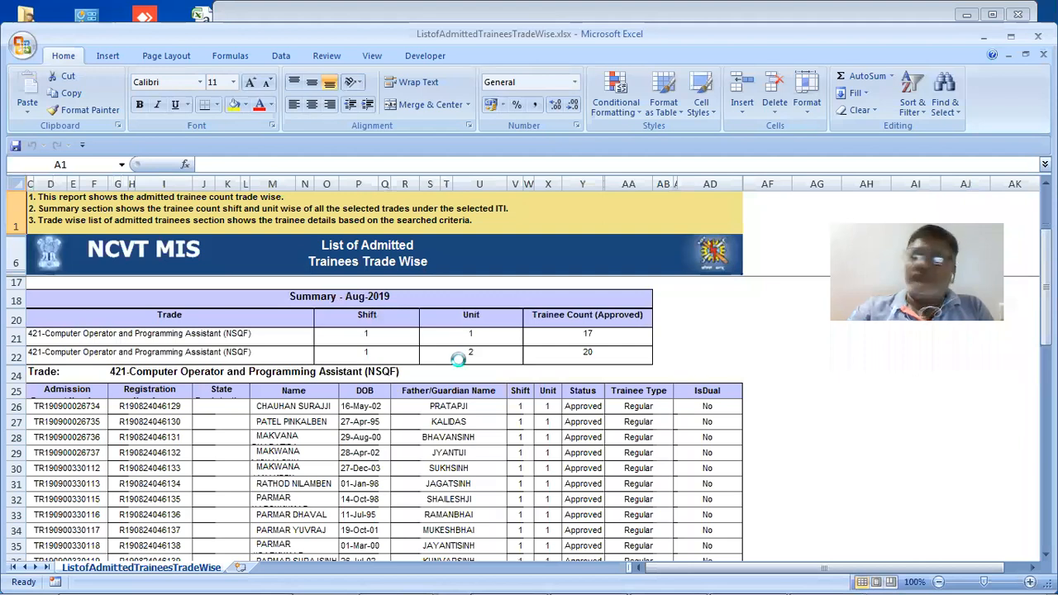
key("alt+Tab")
key("alt+Tab")
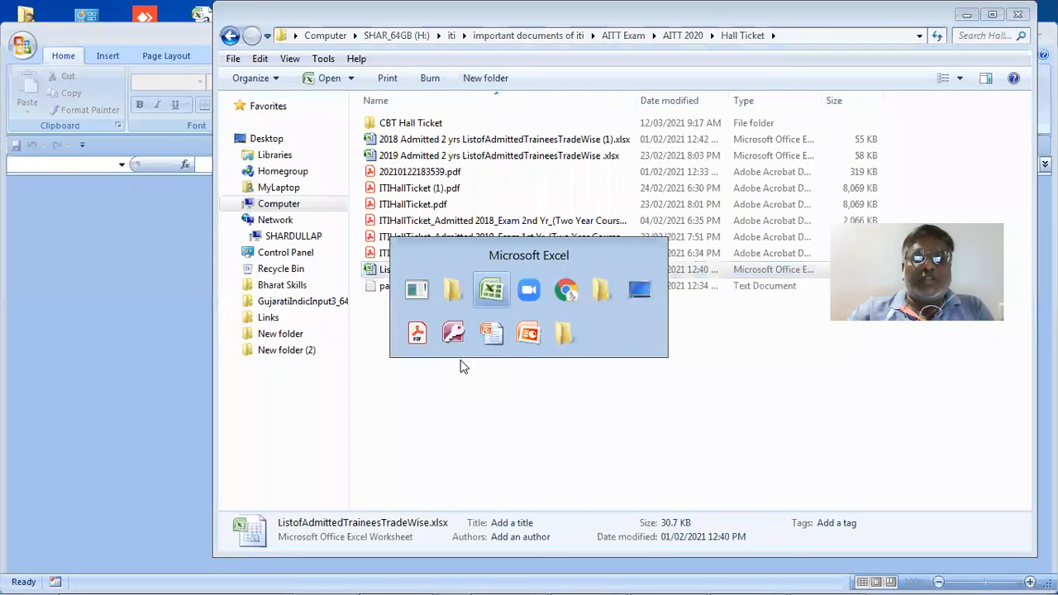
key("alt+Tab")
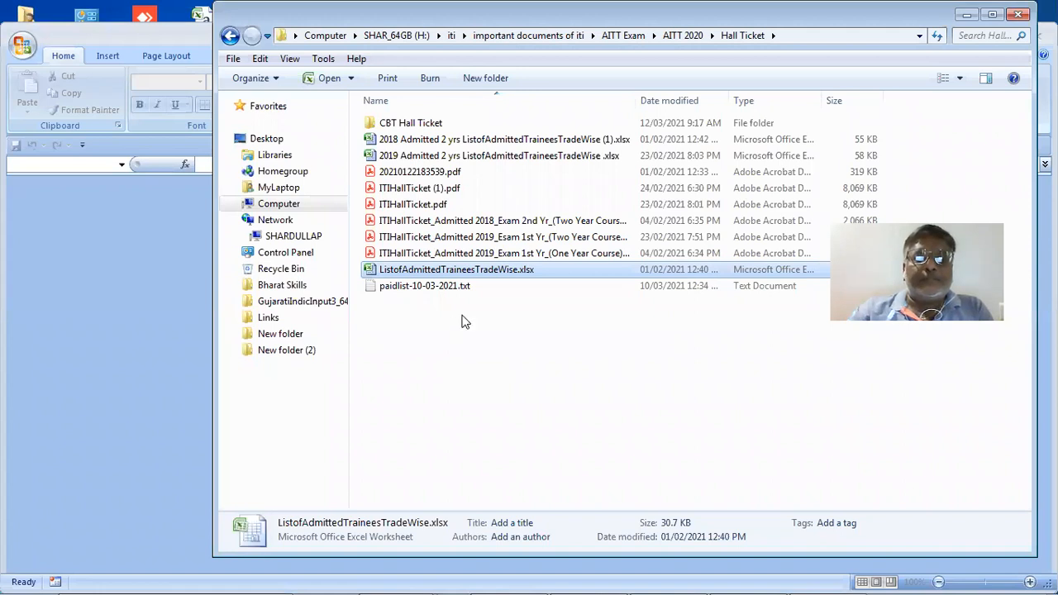
Open GIA Prantij CBT 1st Year.xlsx from the CBT Hall Ticket folder and examine the trade names on the CBT Exam Schedule sheet
left_click(437, 119)
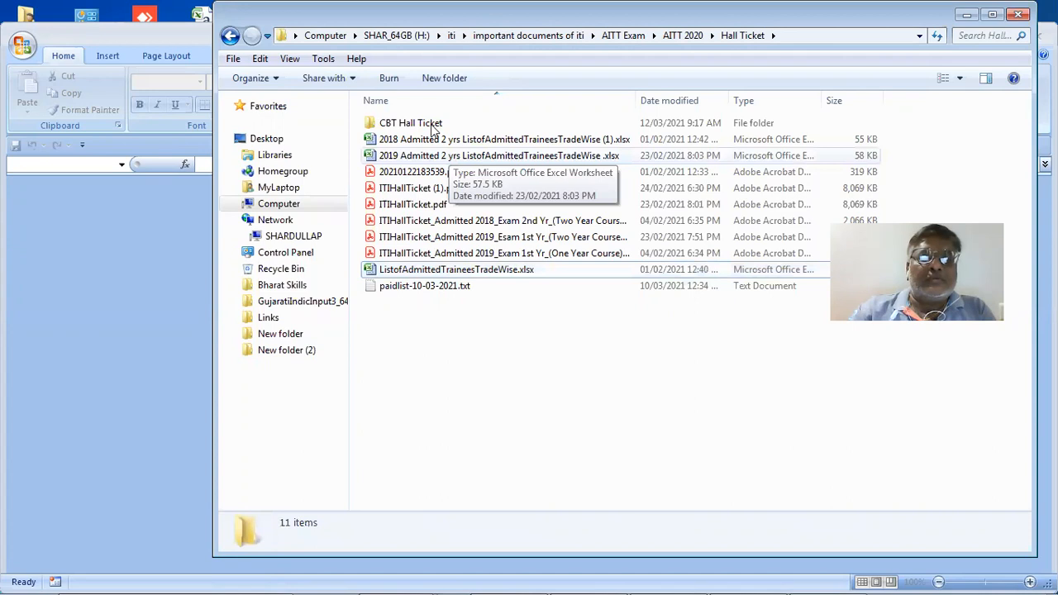
double_click(429, 124)
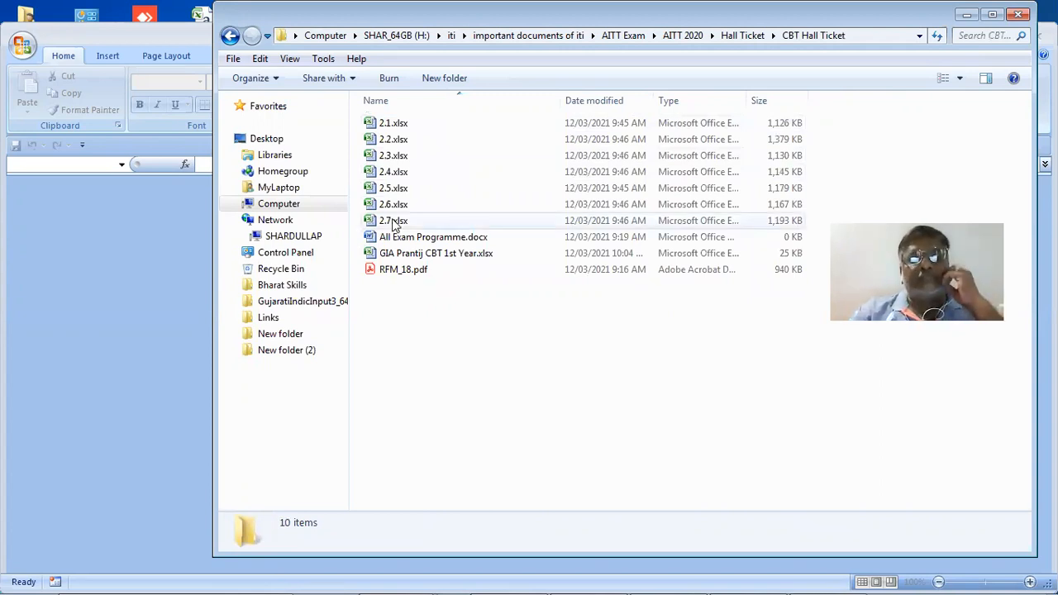
double_click(417, 254)
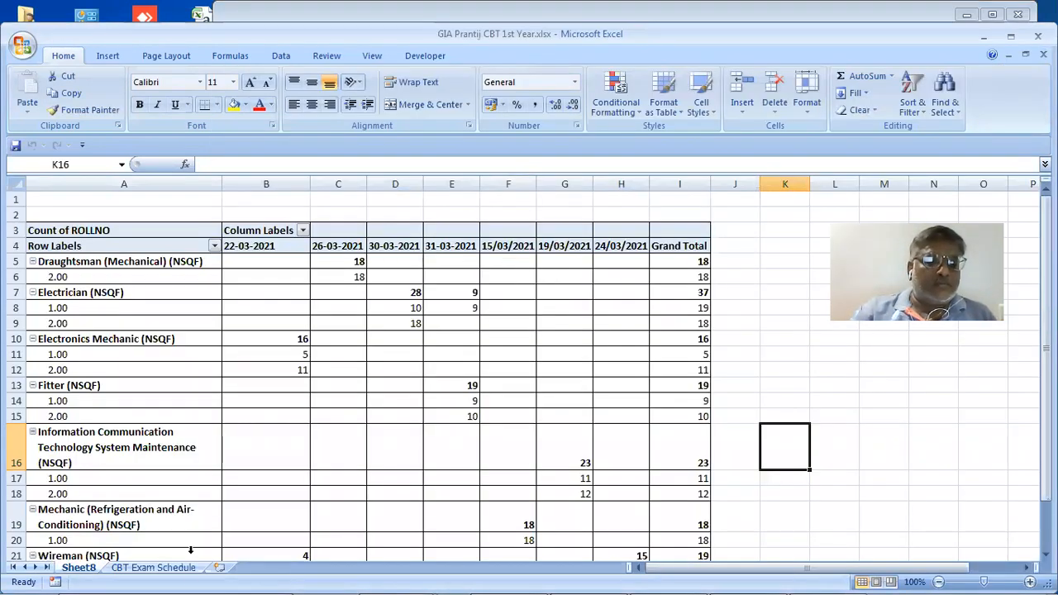
left_click(188, 571)
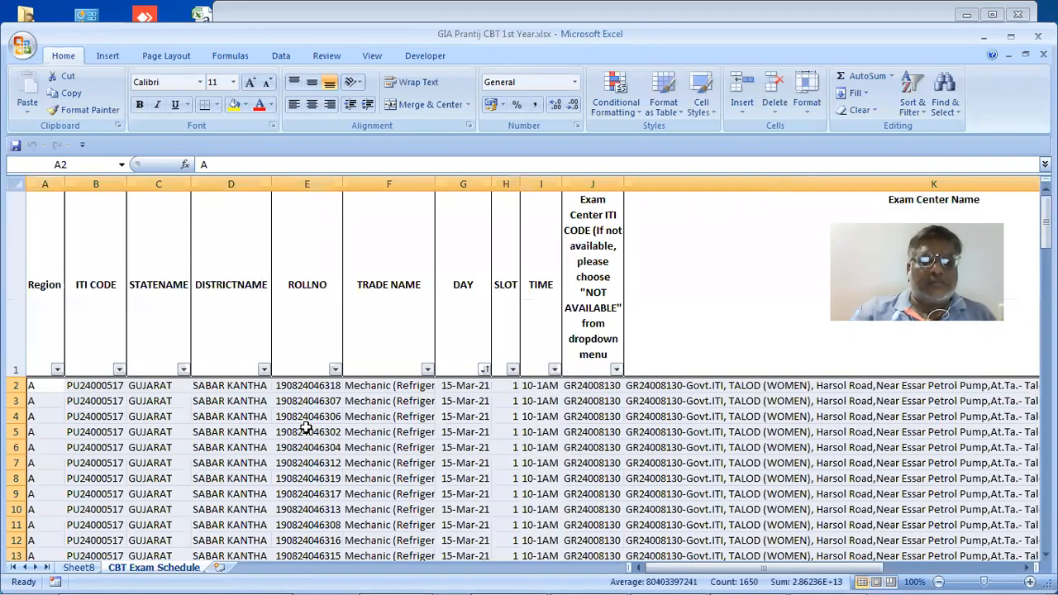
left_click(322, 433)
scroll(331, 430, "down", 3)
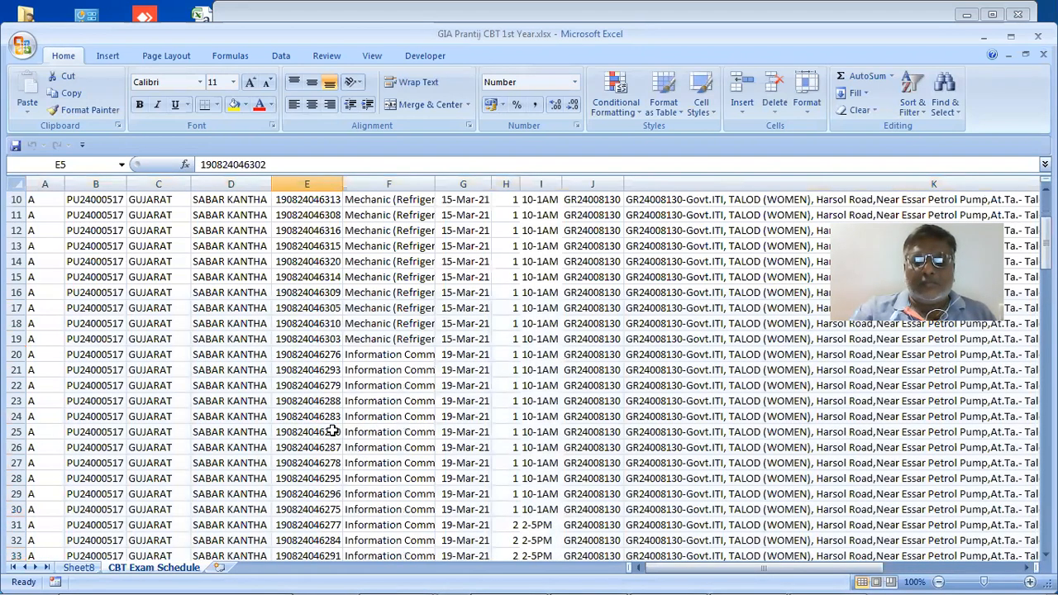
Look through the columns and rows of the CBT Exam Schedule sheet, from roll number to exam center name
scroll(331, 430, "up", 3)
key("Right")
key("Right")
key("Right")
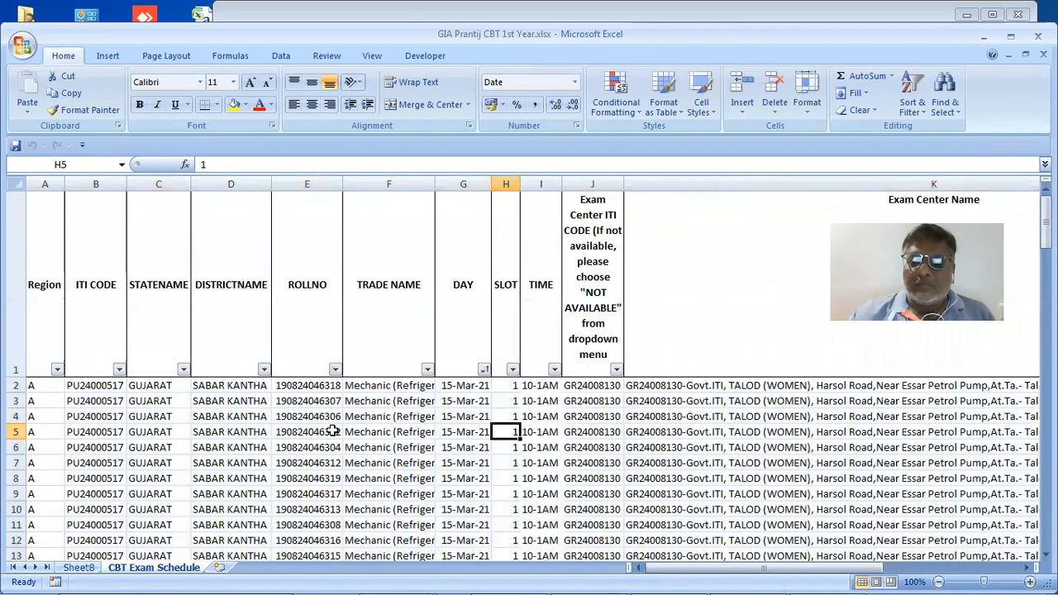
key("Right")
key("Right")
key("Right")
key("Right")
key("Left")
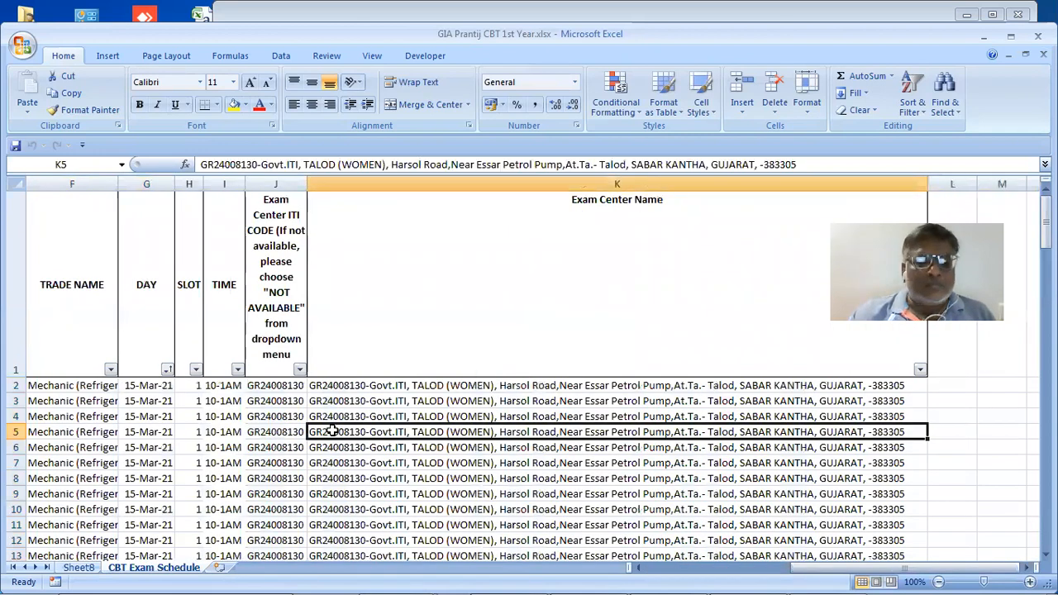
key("Home")
scroll(332, 431, "down", 2)
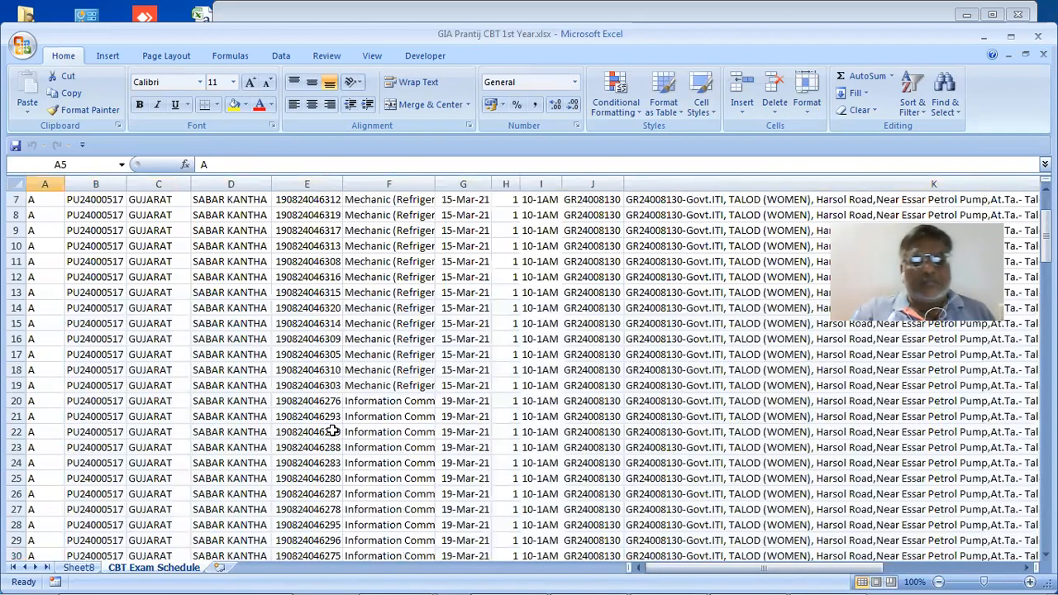
Fit the trade name column to its contents and close the workbook without saving
double_click(437, 175)
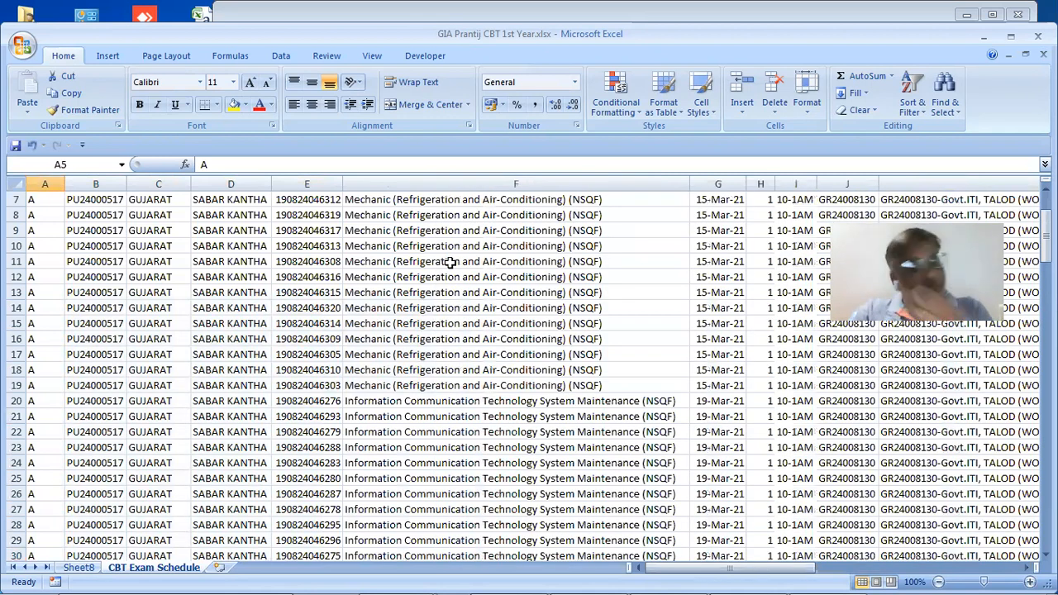
key("alt+F4")
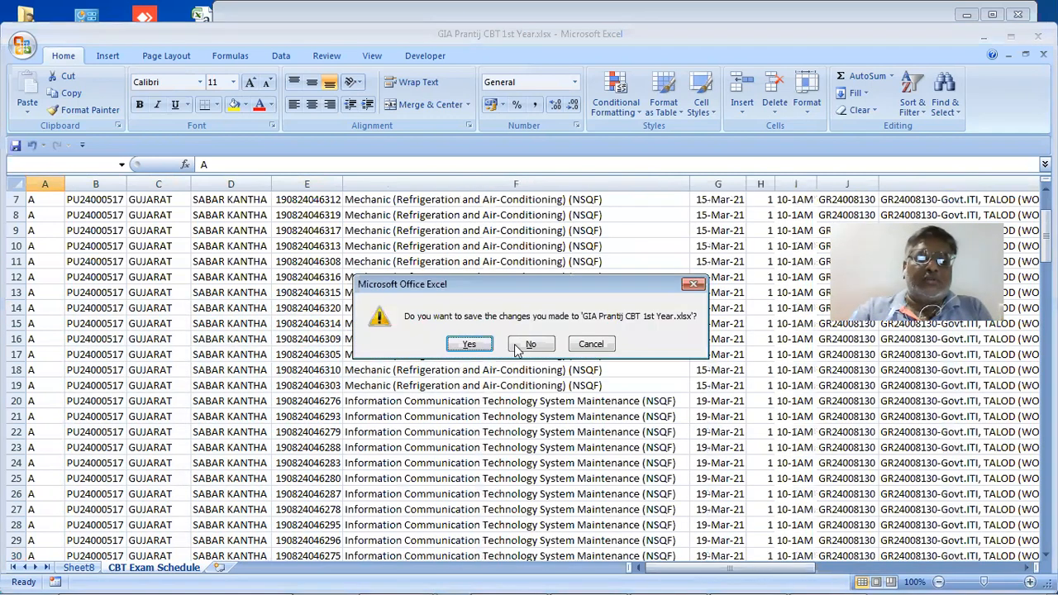
left_click(530, 344)
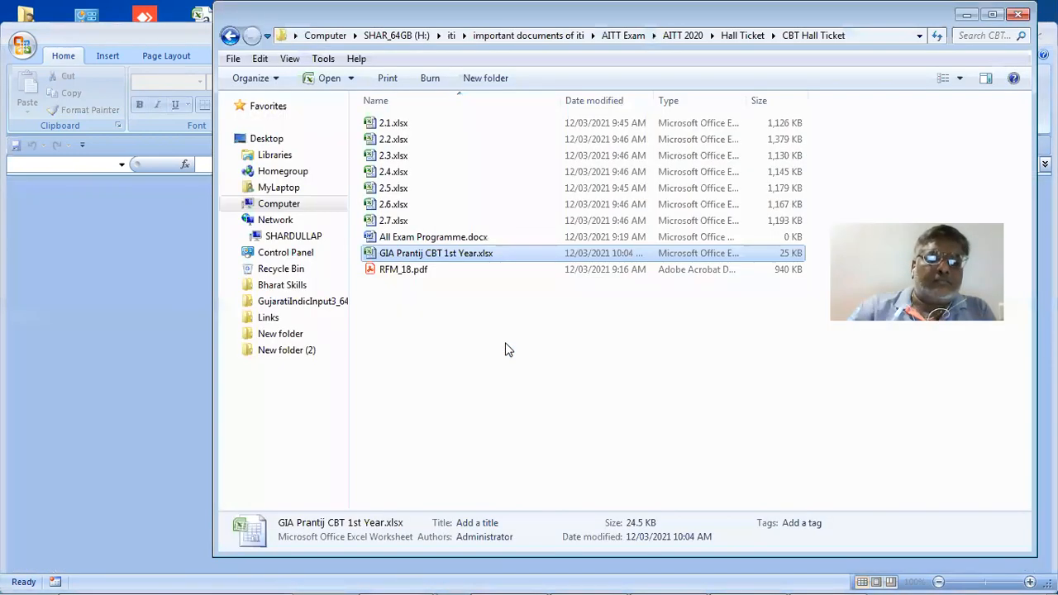
Open GIA Prantij CBT 1st Year.xlsx, show the CBT Exam Schedule sheet and fit the TRADE NAME column to its contents
double_click(431, 254)
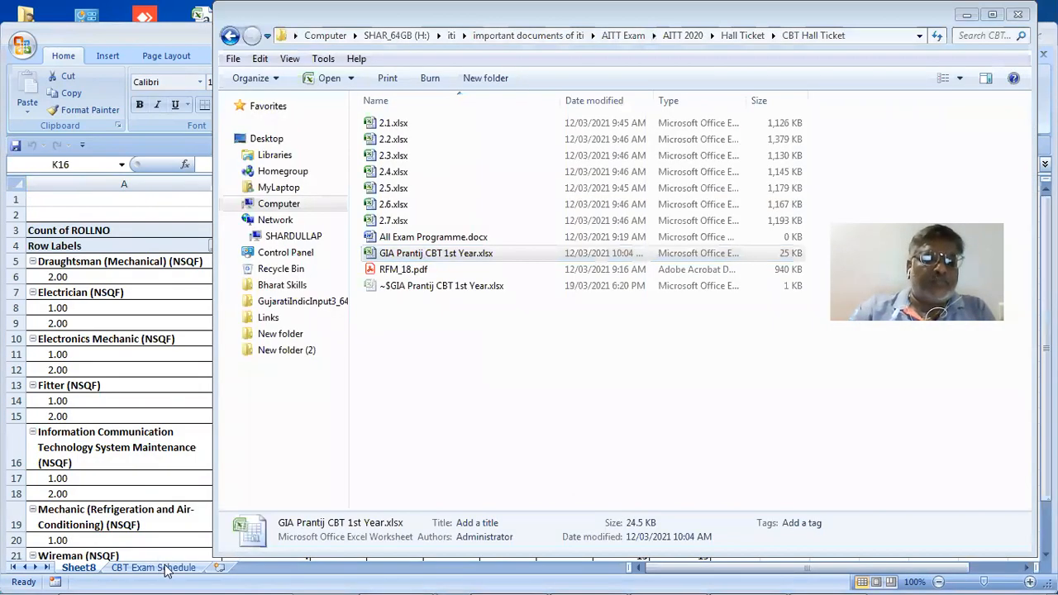
left_click(153, 568)
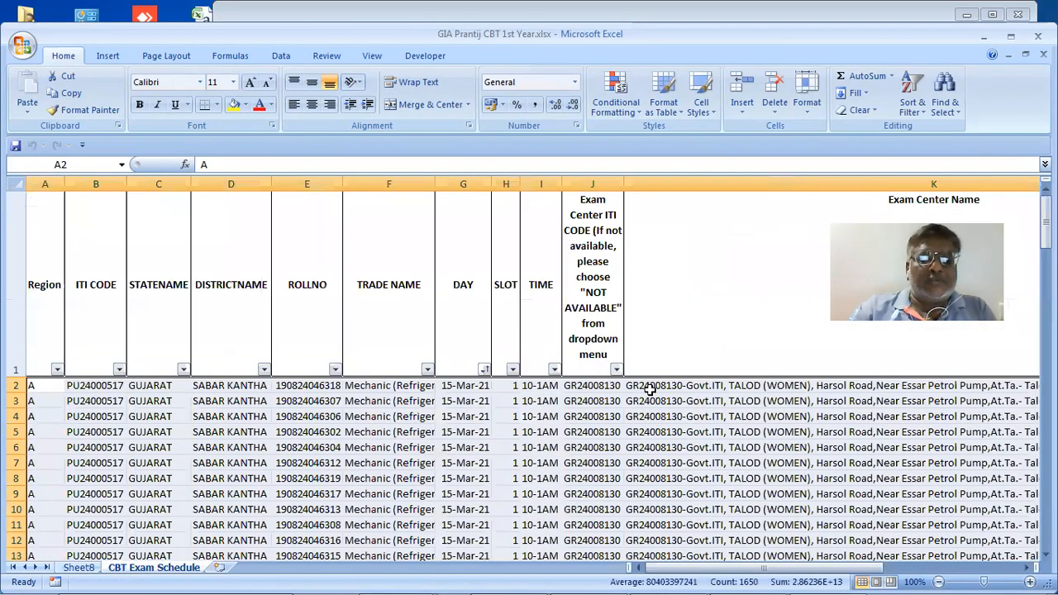
scroll(385, 396, "down", 2)
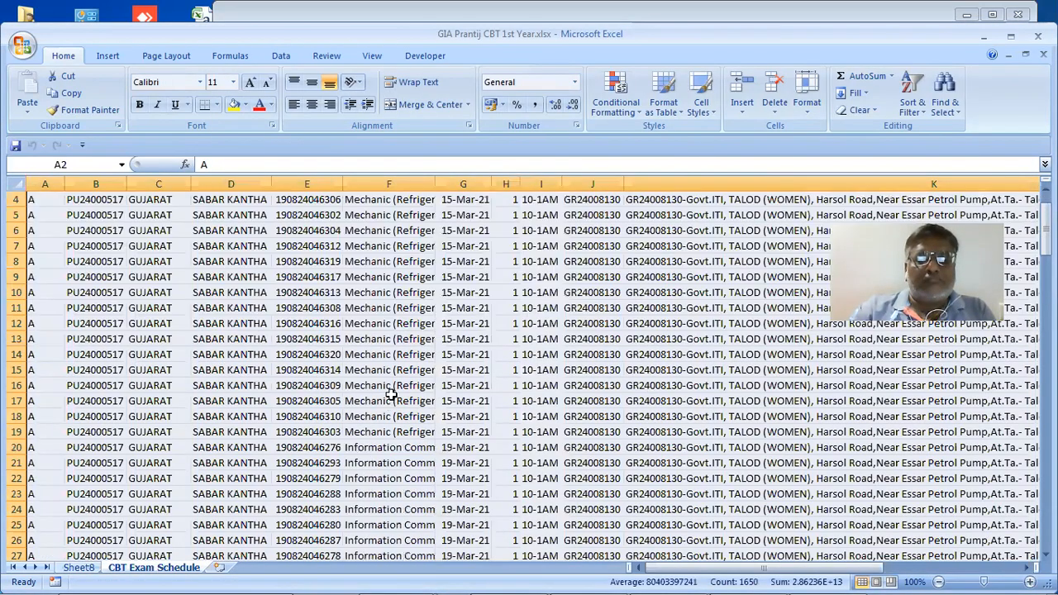
scroll(405, 331, "up", 2)
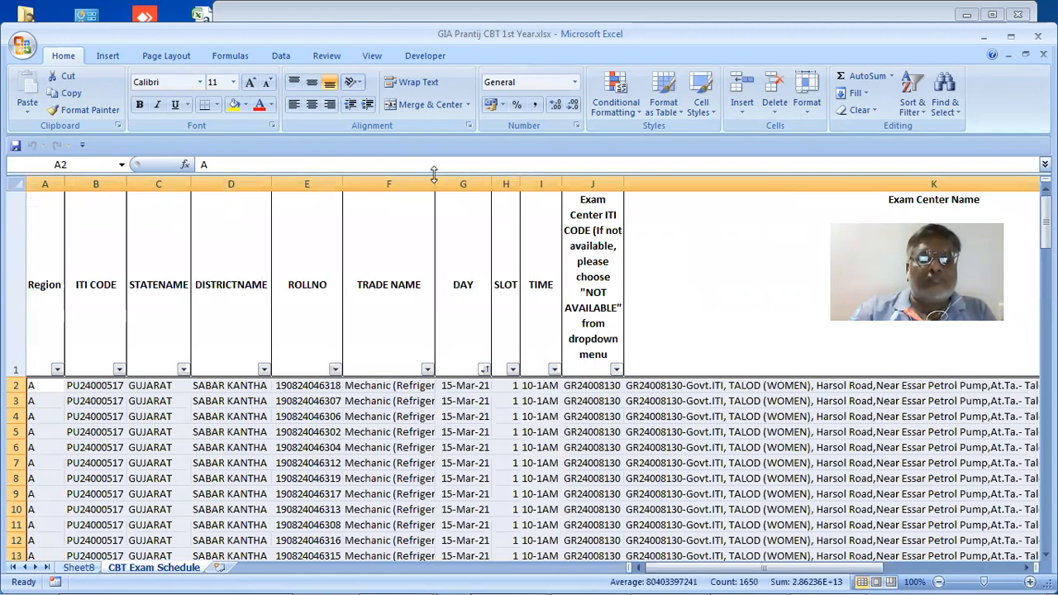
left_click_drag(434, 180, 570, 397)
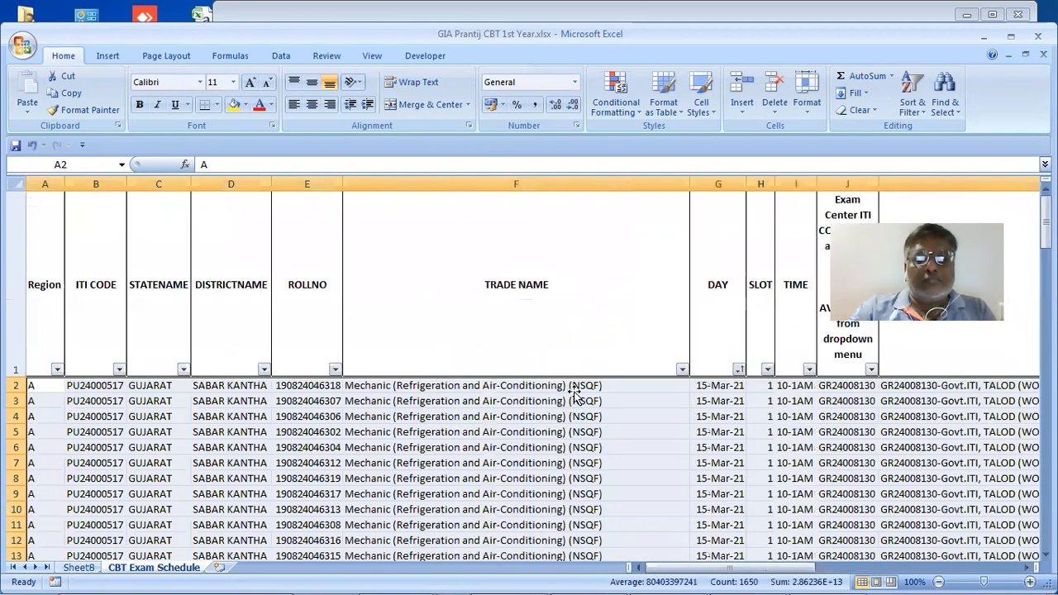
Try to copy trade name cell F2 into the trdfnam field of the trd table in the MyitiDb Access database
left_click(570, 392)
key("ctrl+c")
key("alt+Tab")
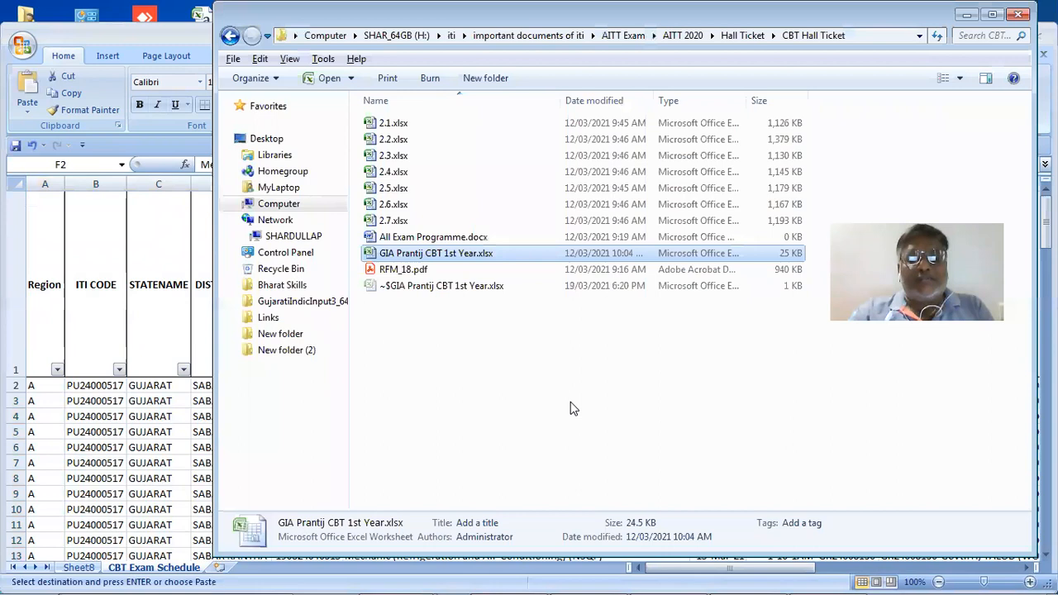
key("alt+Tab")
key("alt+Tab")
key("alt+Tab")
key("alt+Tab")
key("alt+Tab")
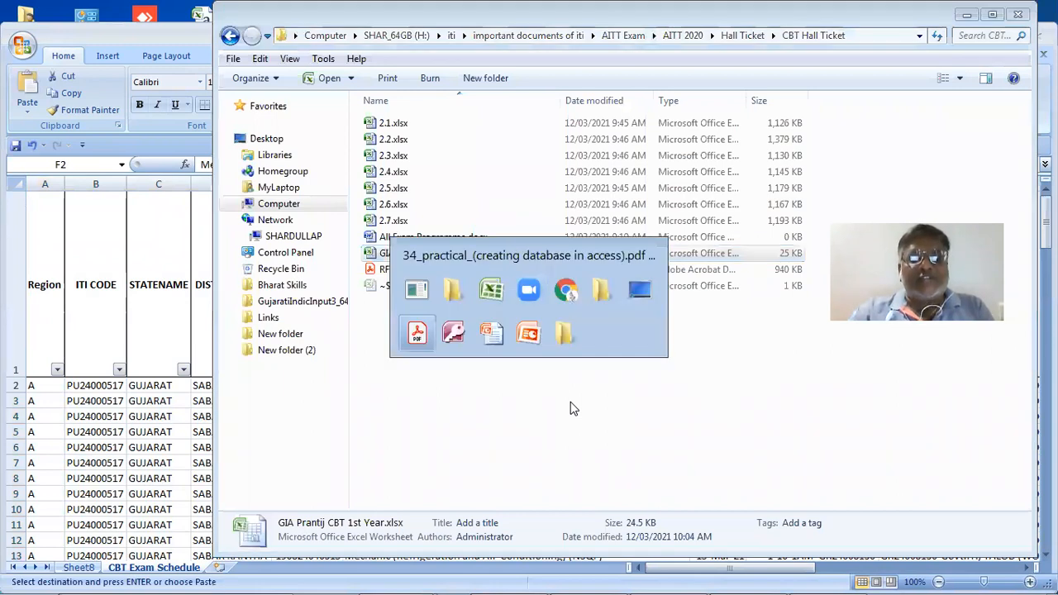
key("alt+Tab")
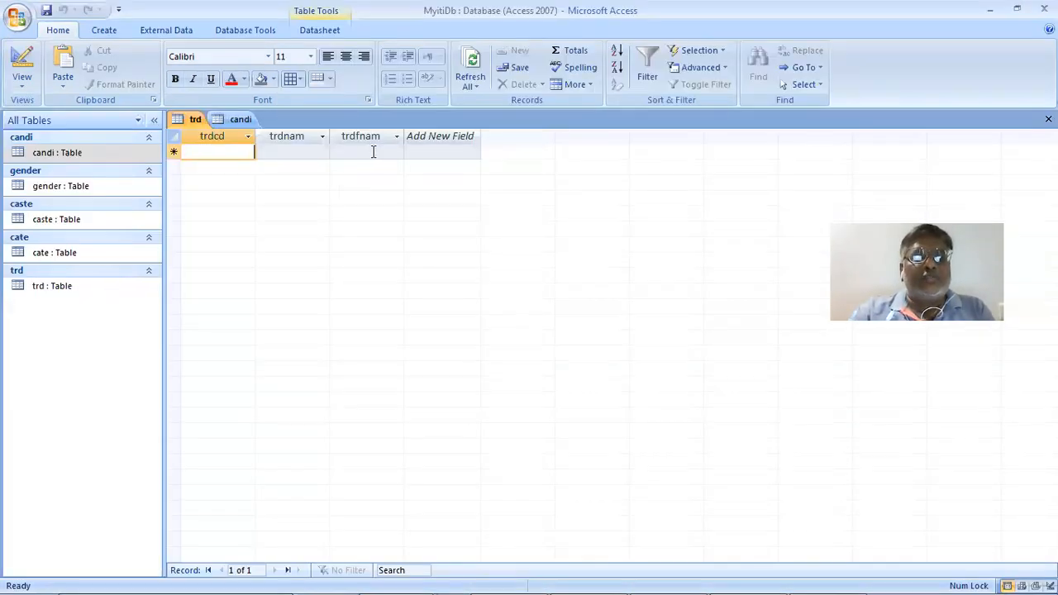
left_click(374, 154)
key("ctrl+v")
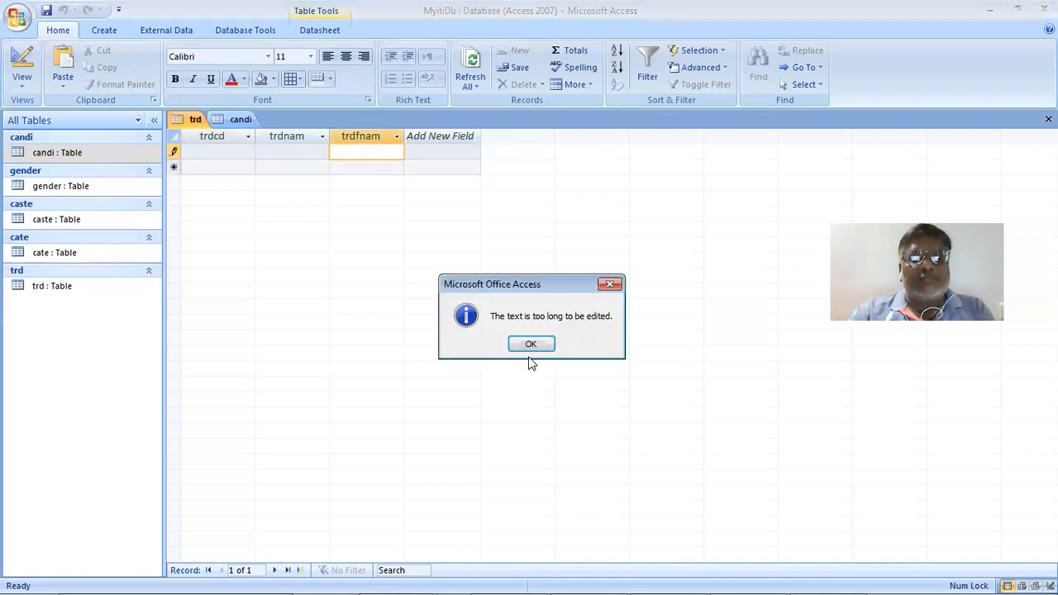
left_click(529, 345)
Switch back to the Excel workbook and copy the full text inside trade name cell F2
key("alt+Tab")
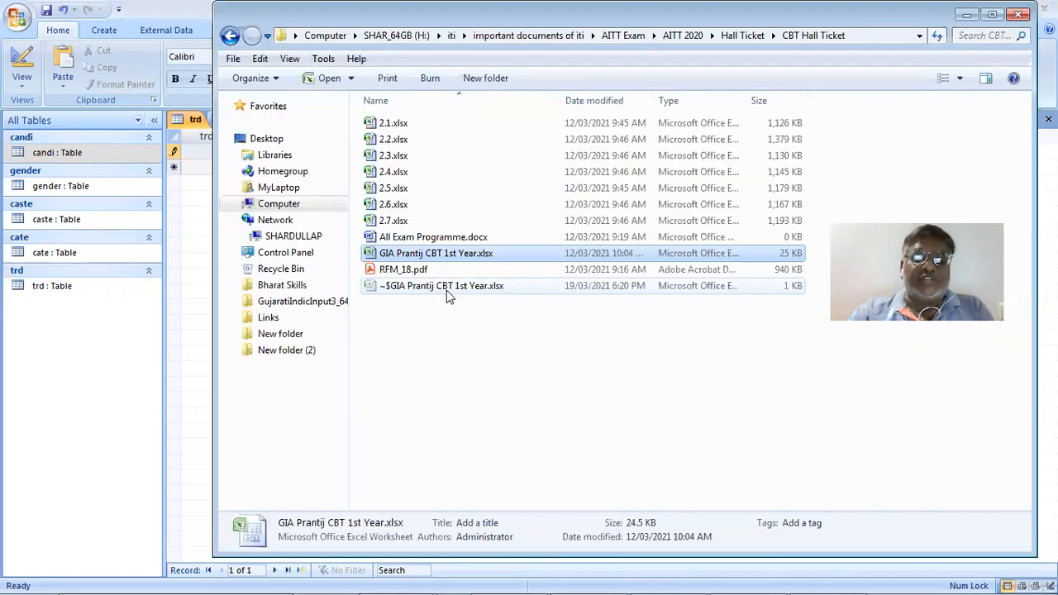
key("alt+Tab")
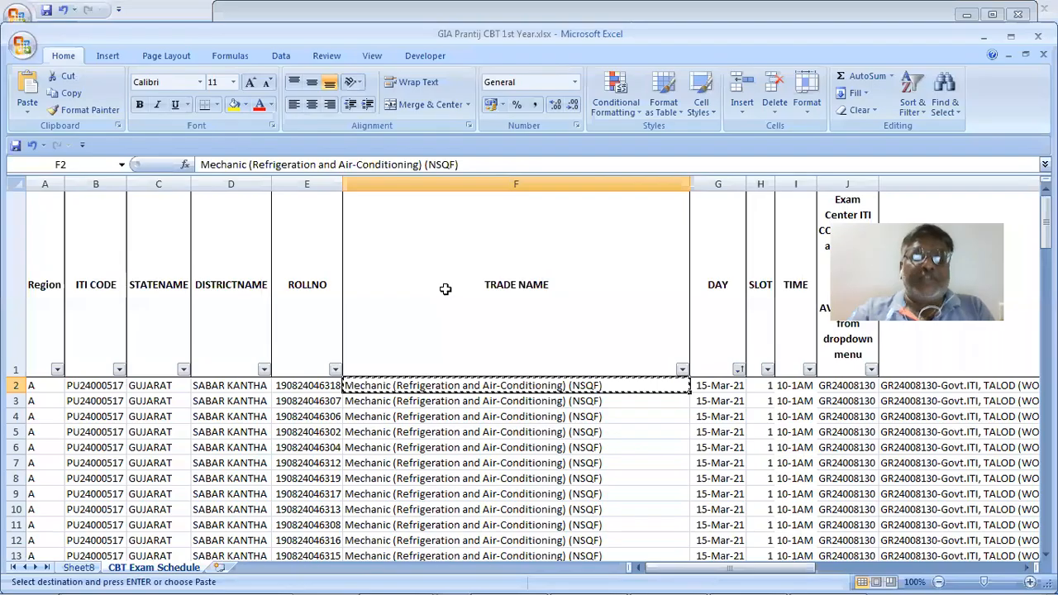
double_click(615, 385)
key("shift+Home")
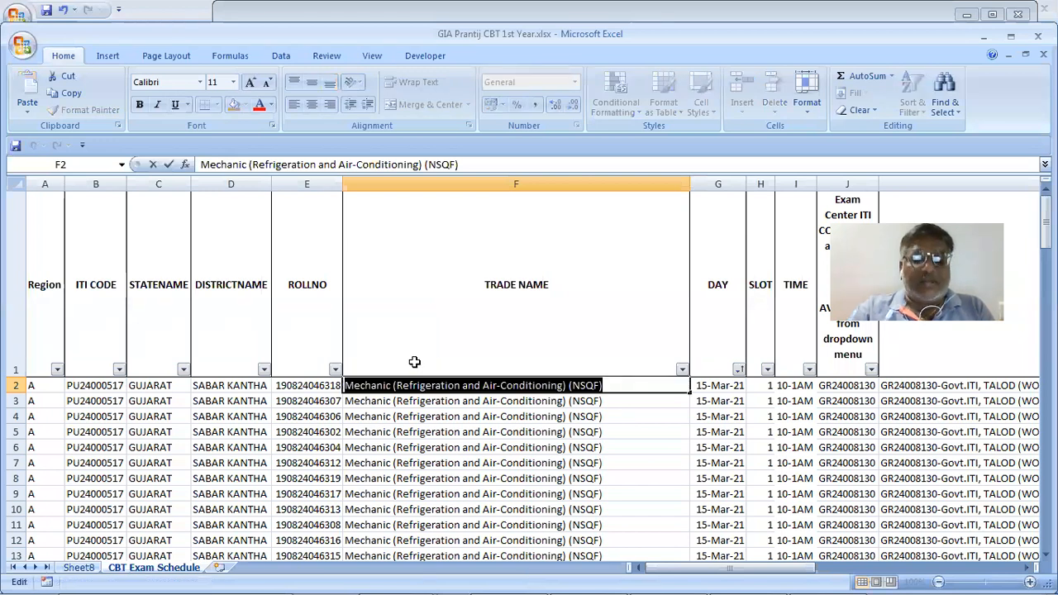
key("alt+Tab")
key("alt+Tab")
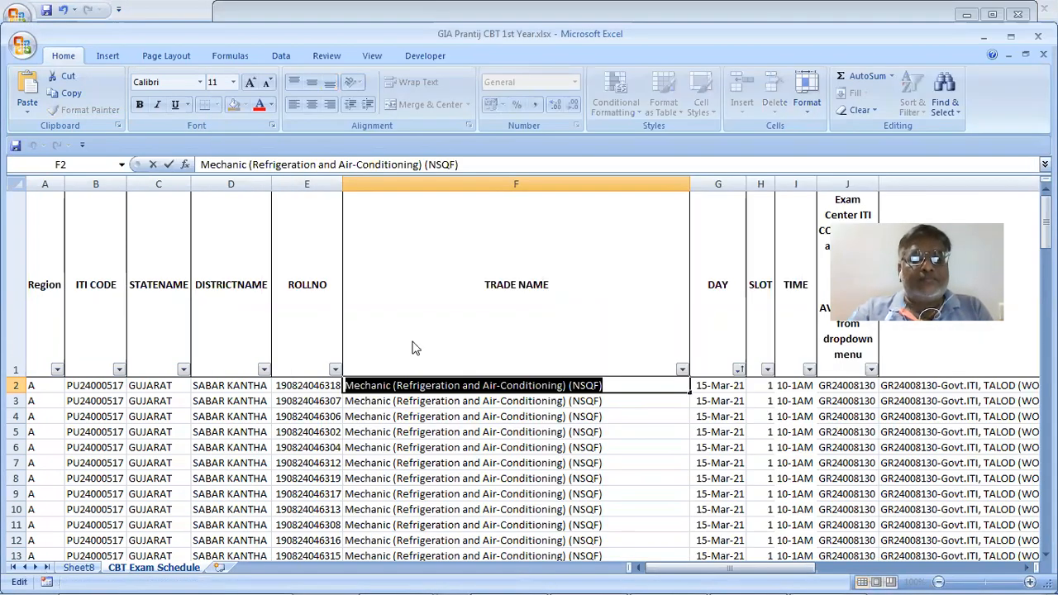
Try to paste the copied trade name text into the trdfnam field of the trd table in Access
key("alt+Tab")
key("ctrl+v")
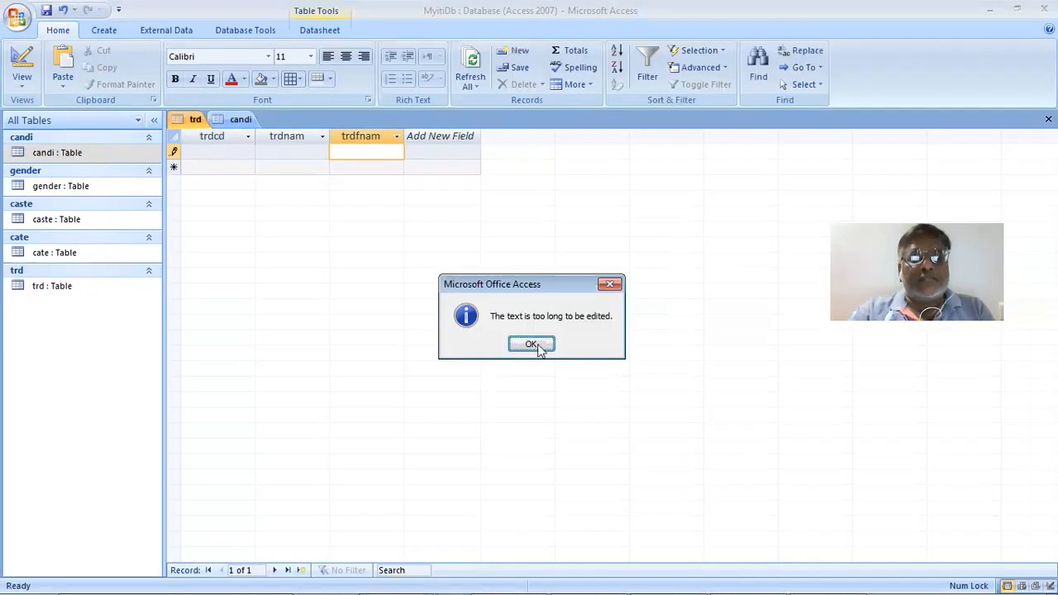
key("Return")
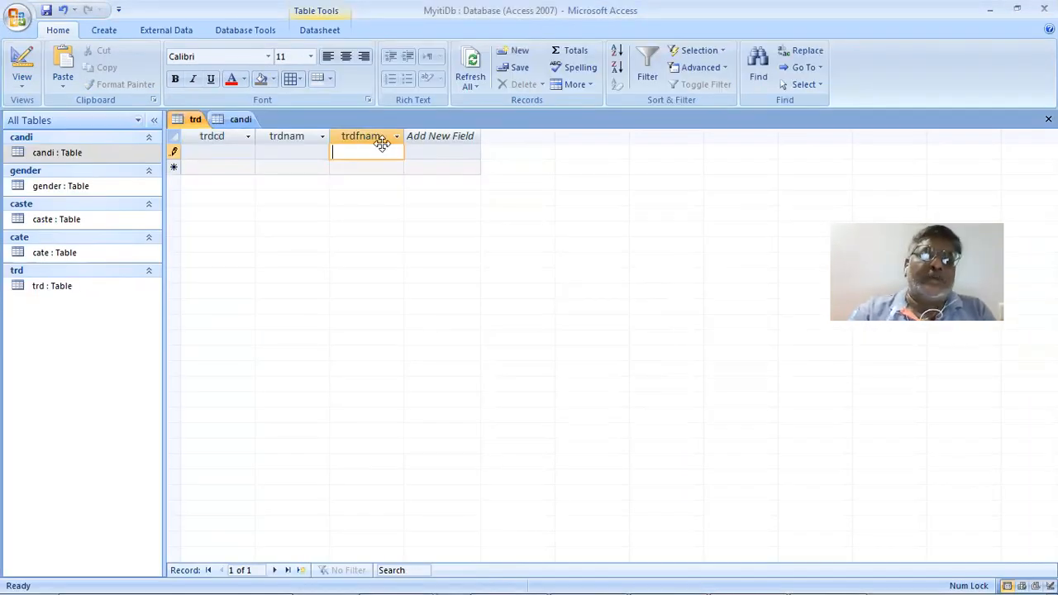
Try to switch the trd table to Design View, and discard its incomplete blank record
left_click(397, 139)
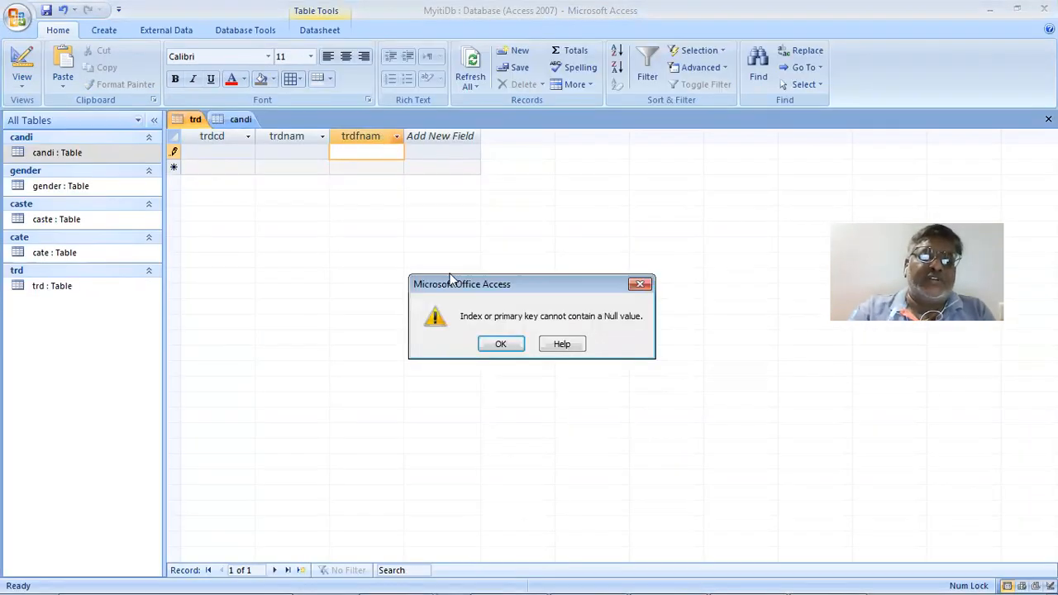
left_click(480, 341)
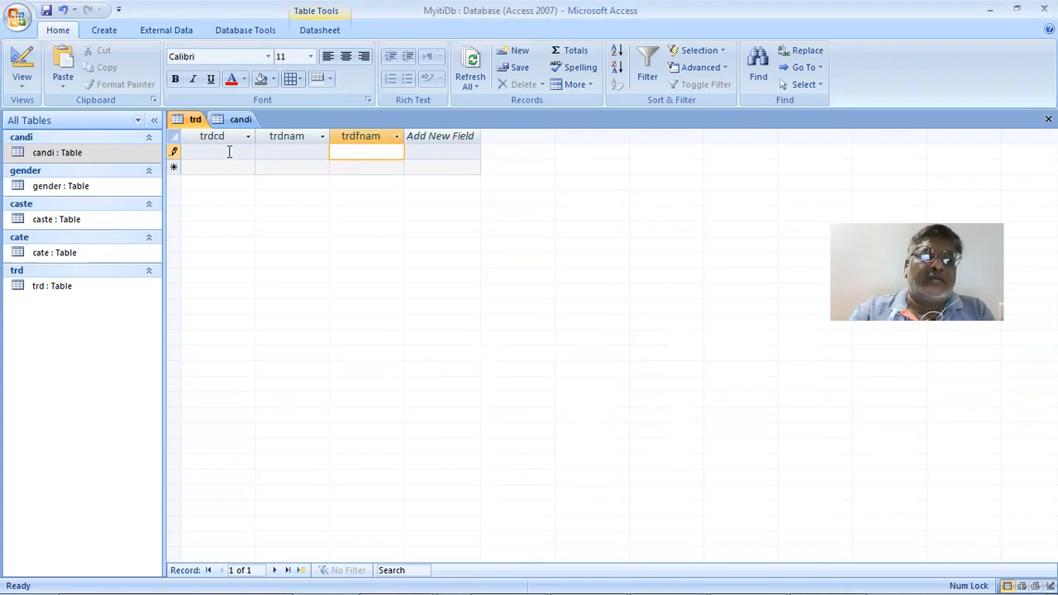
left_click(31, 85)
left_click(60, 216)
left_click(501, 345)
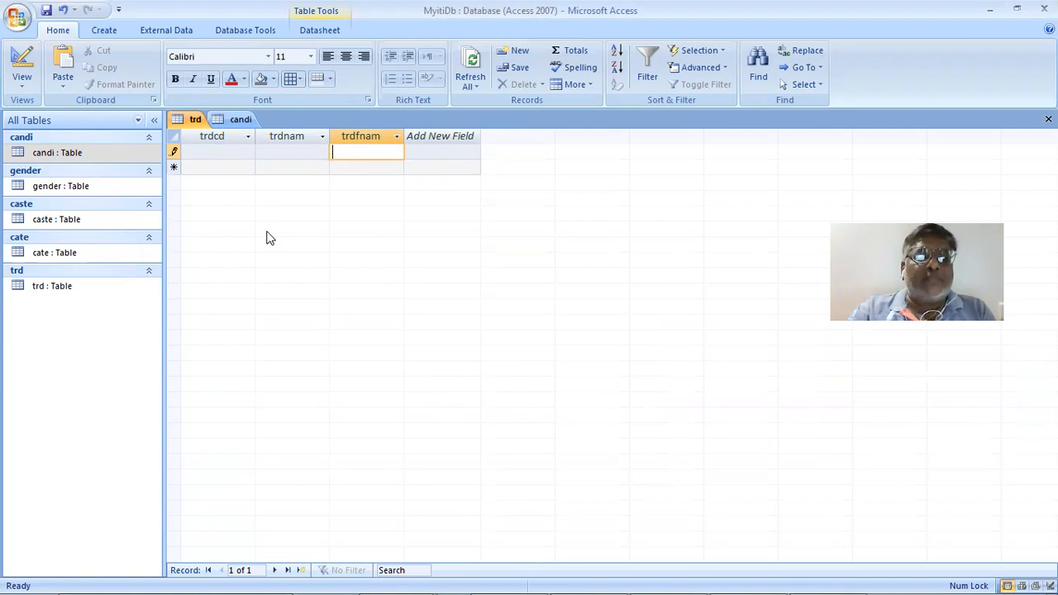
key("Escape")
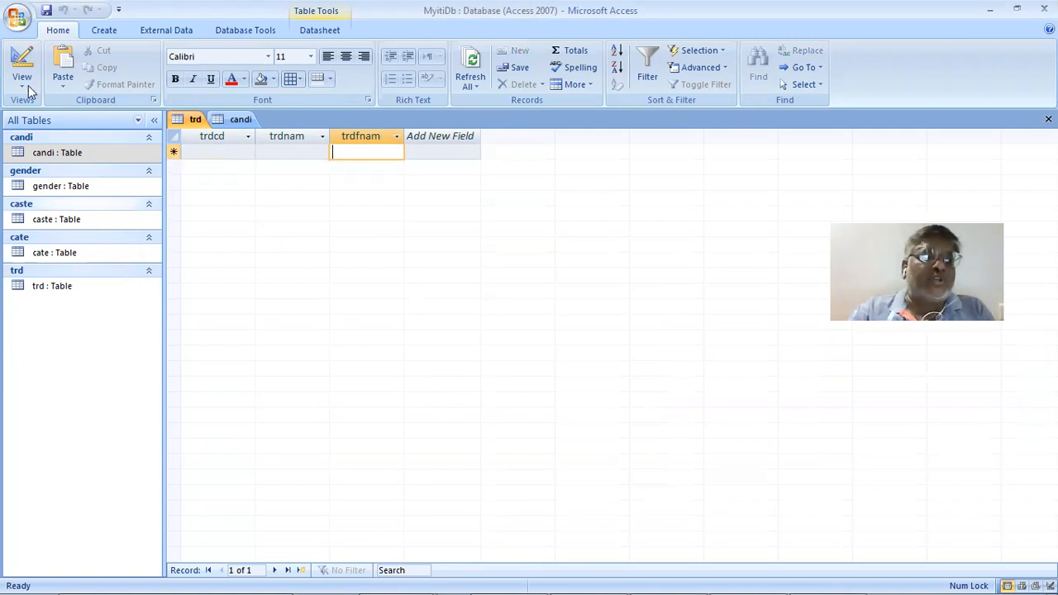
In the trd table's design, set the trdfnam field size to 150, save the table and return to its datasheet
left_click(24, 85)
left_click(47, 212)
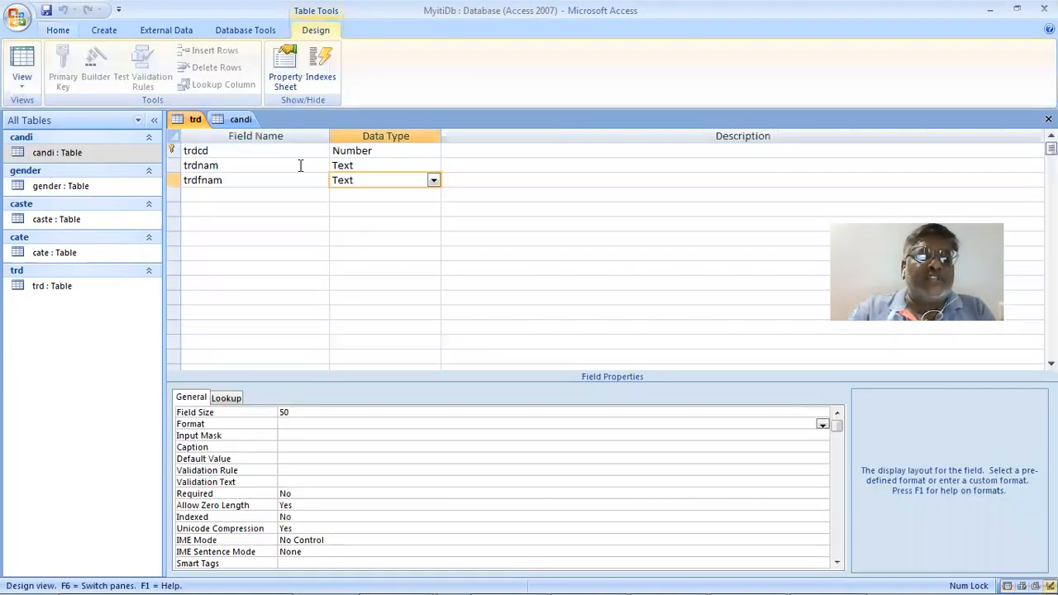
left_click(250, 413)
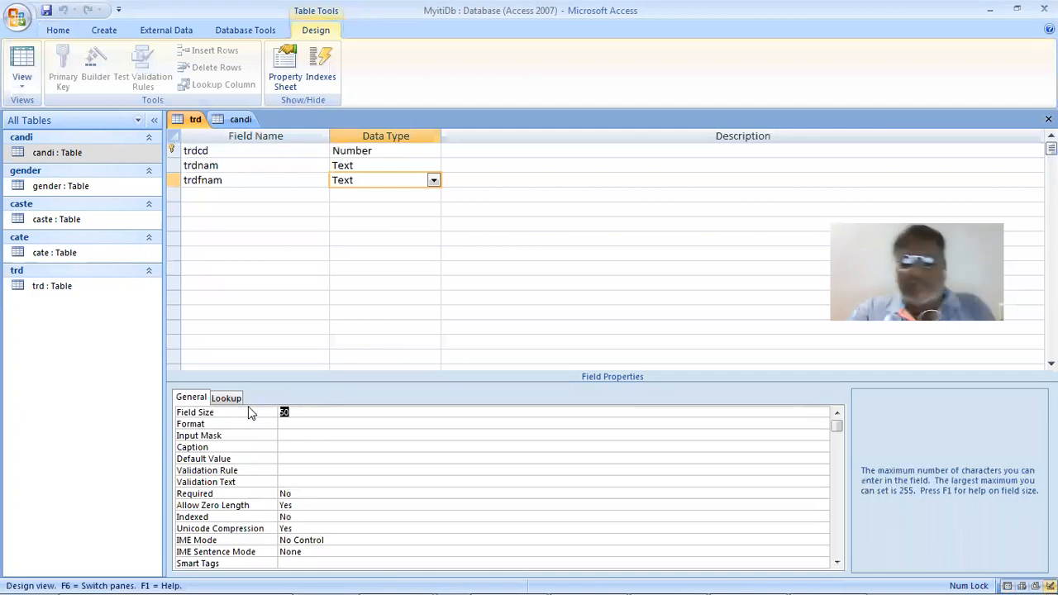
type("1")
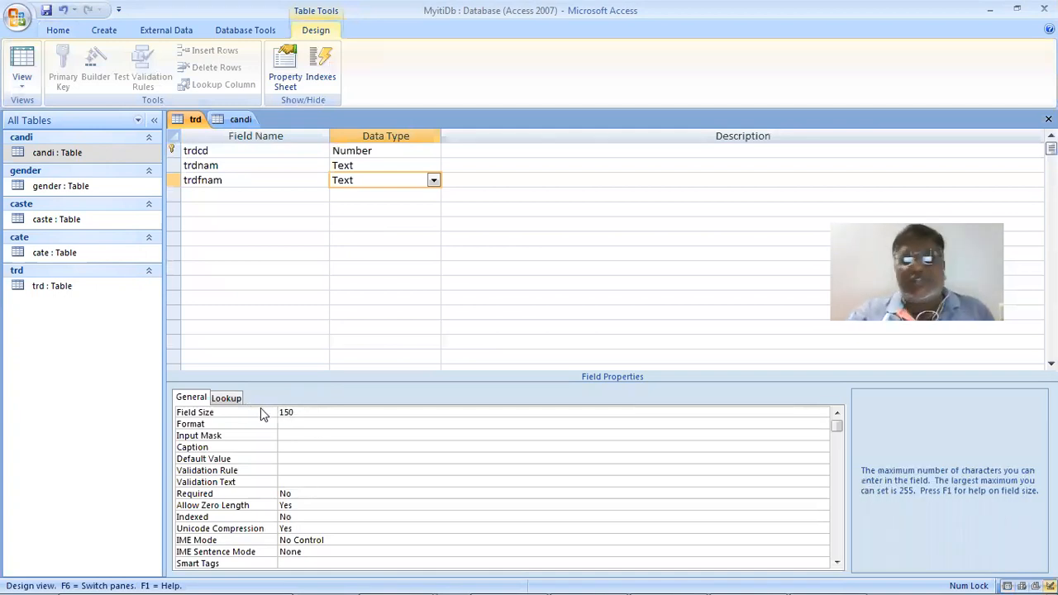
key("Return")
left_click(46, 12)
left_click(22, 79)
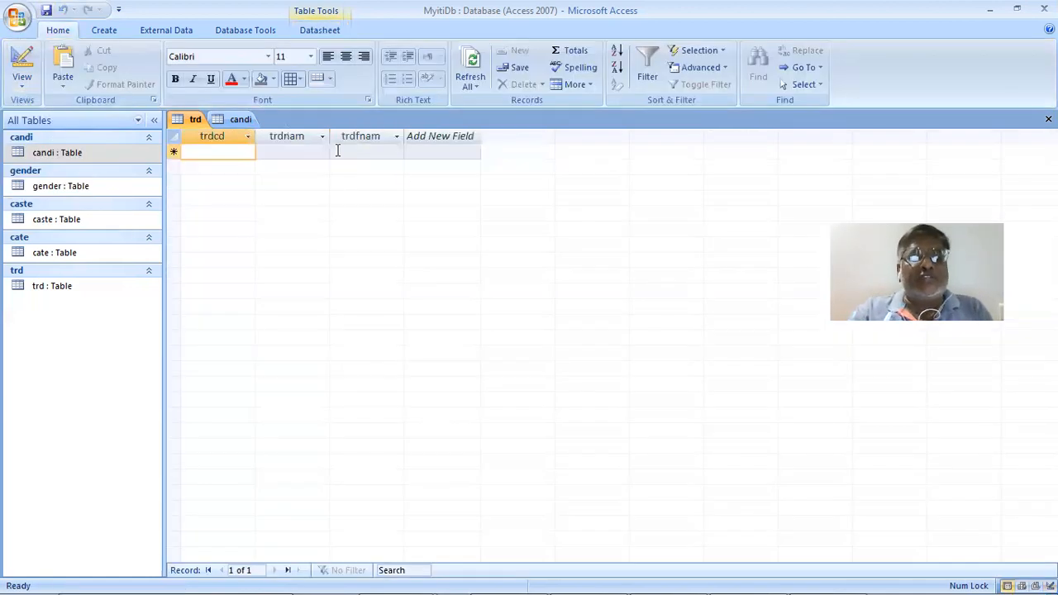
Paste the copied trade name "Mechanic (Refrigeration and Air-Conditioning) (NSQF)" into trdfnam of the first trd record
left_click(338, 151)
key("ctrl+v")
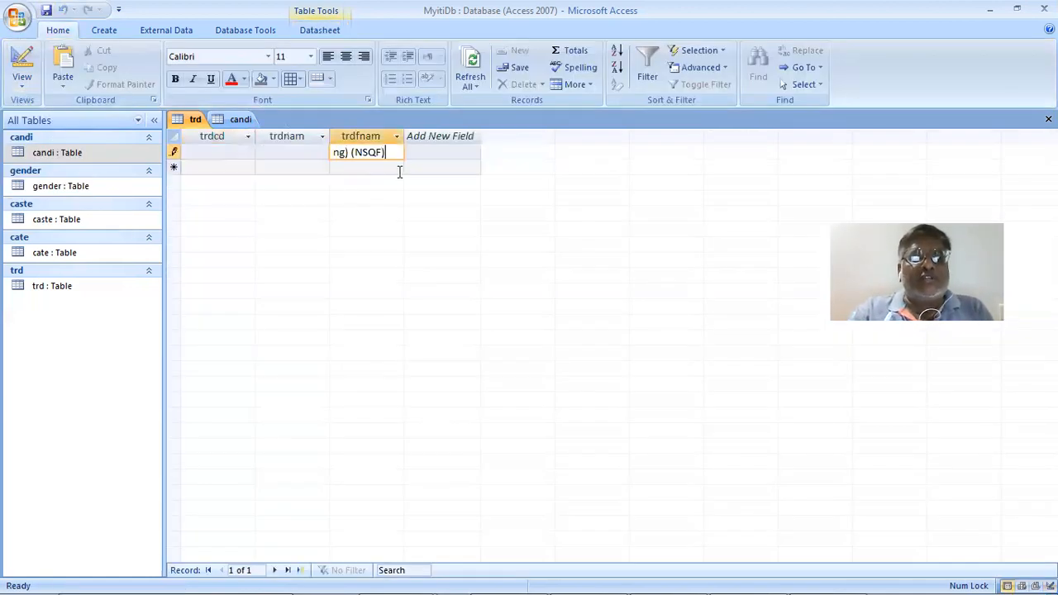
key("Home")
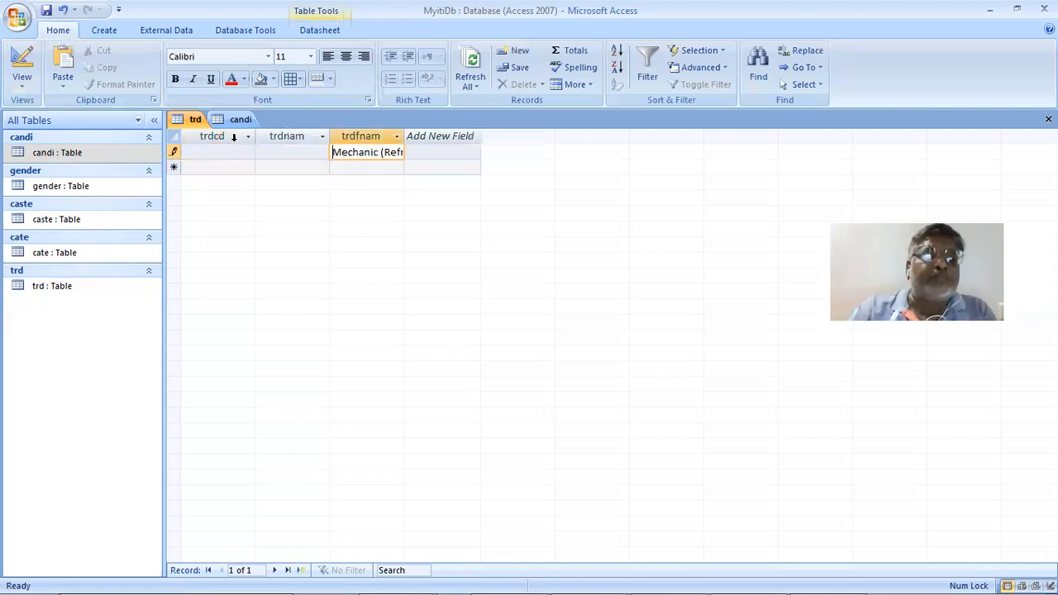
Fill in the same trade record with trdcd 1 and trdnam MRAC
key("Left")
key("Left")
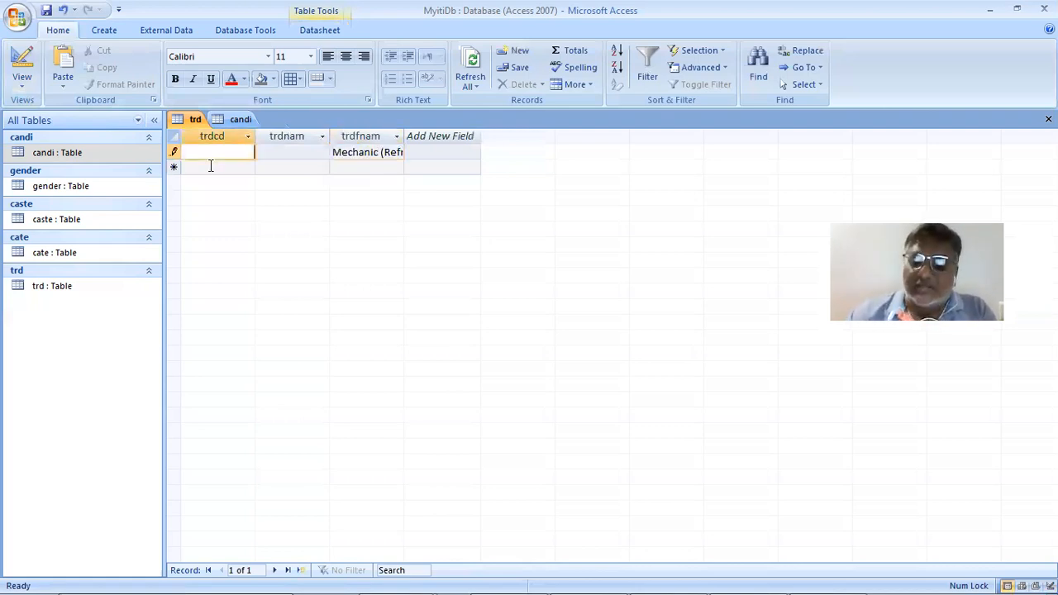
type("1")
key("Tab")
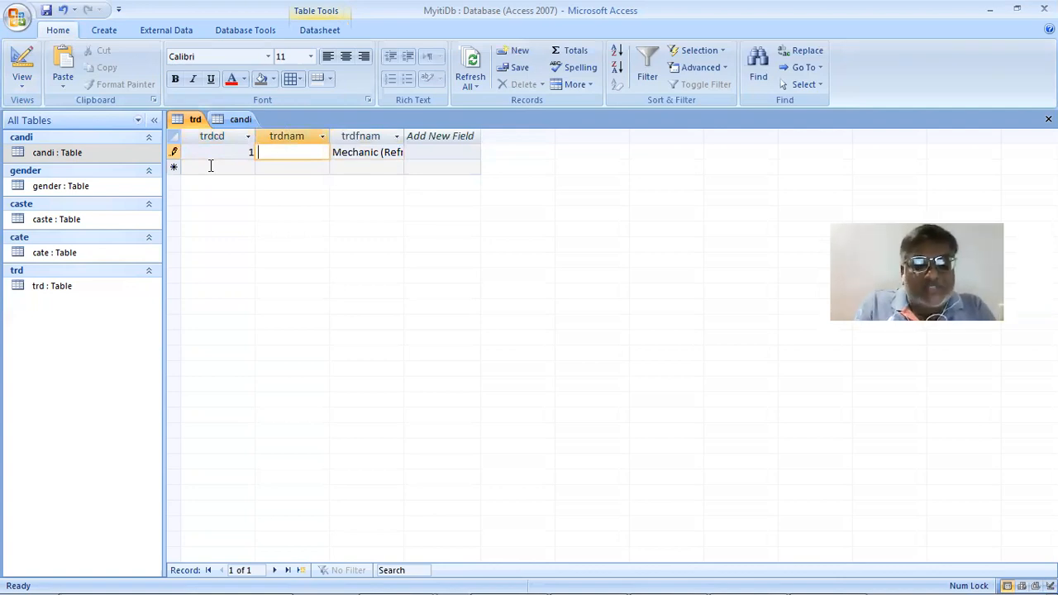
type("MRA")
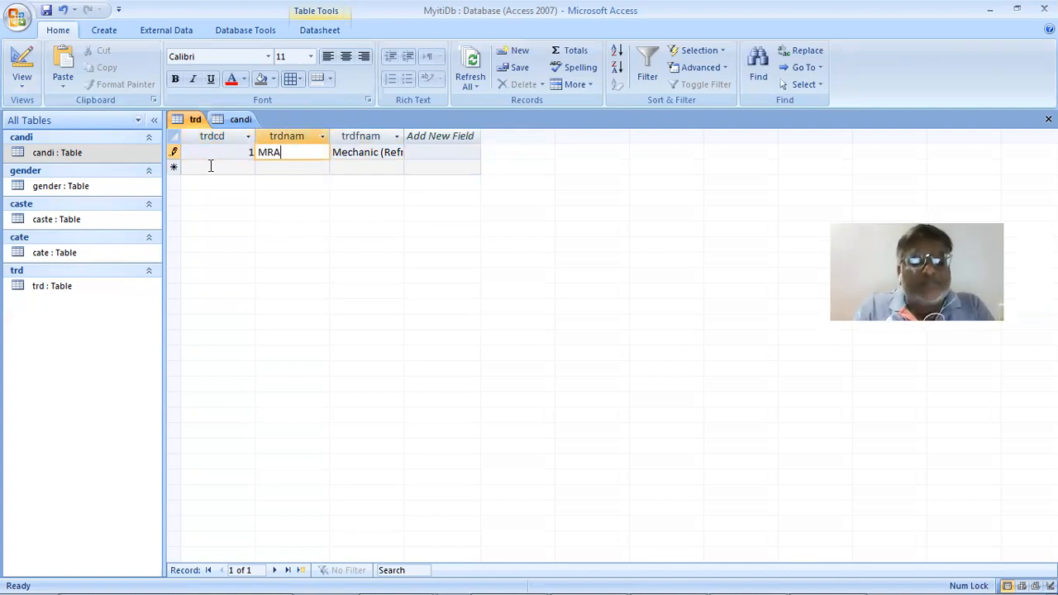
type("C")
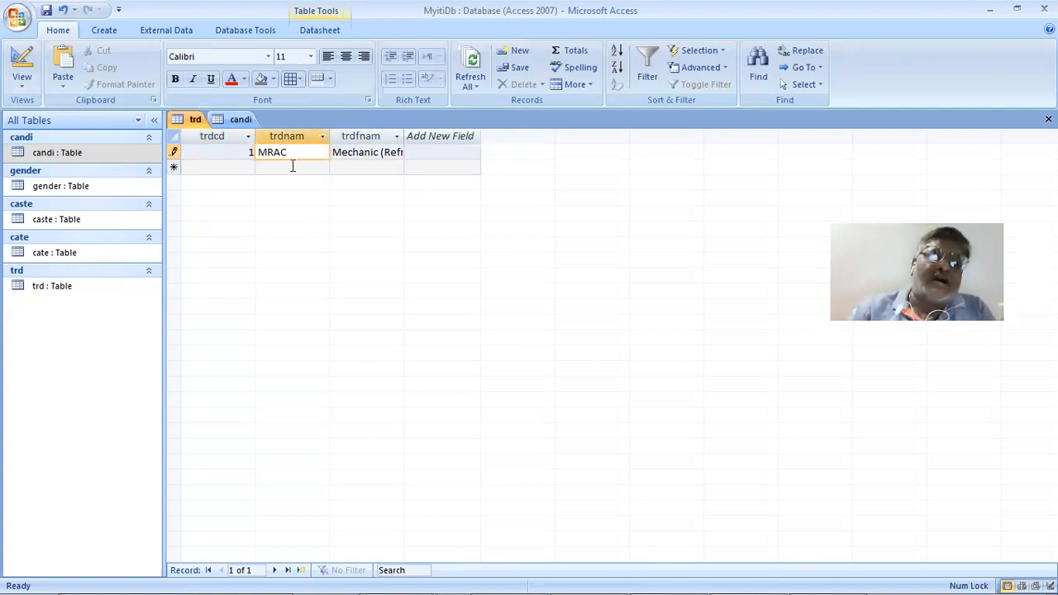
Copy the trade name "Information Communication Technology System Maintenance (NSQF)" from cell F20 of the Excel schedule into trdfnam of the second trd record in Access
left_click(347, 165)
key("alt+Tab")
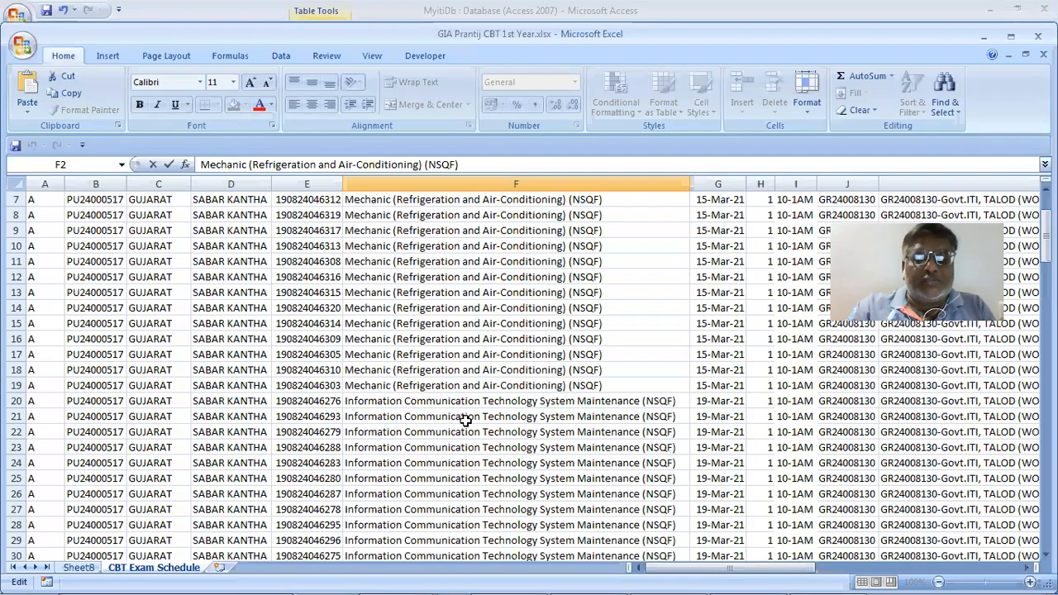
scroll(479, 370, "down", 1)
left_click(484, 353)
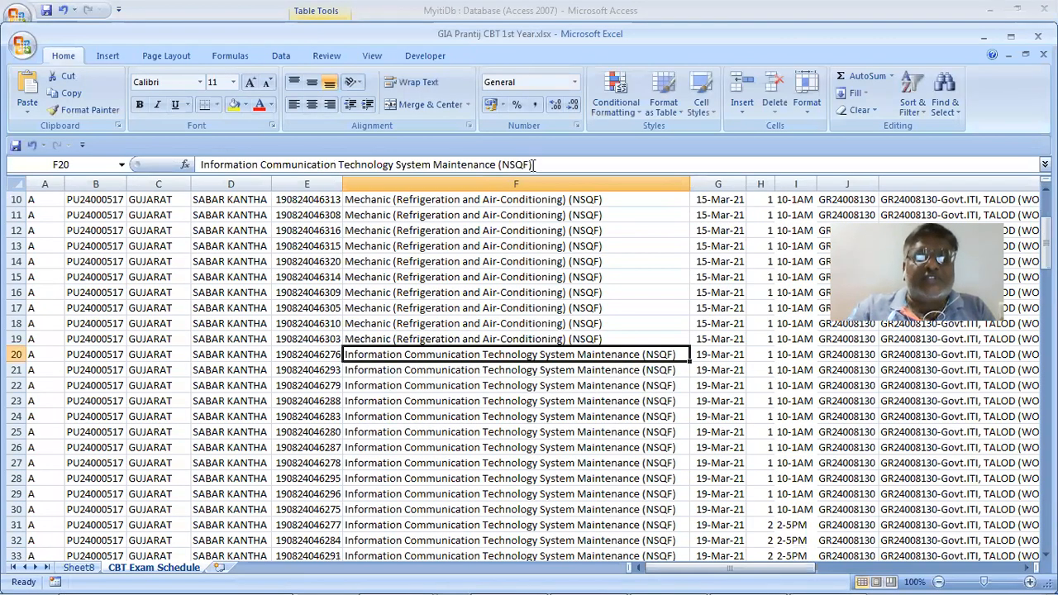
left_click_drag(536, 166, 133, 165)
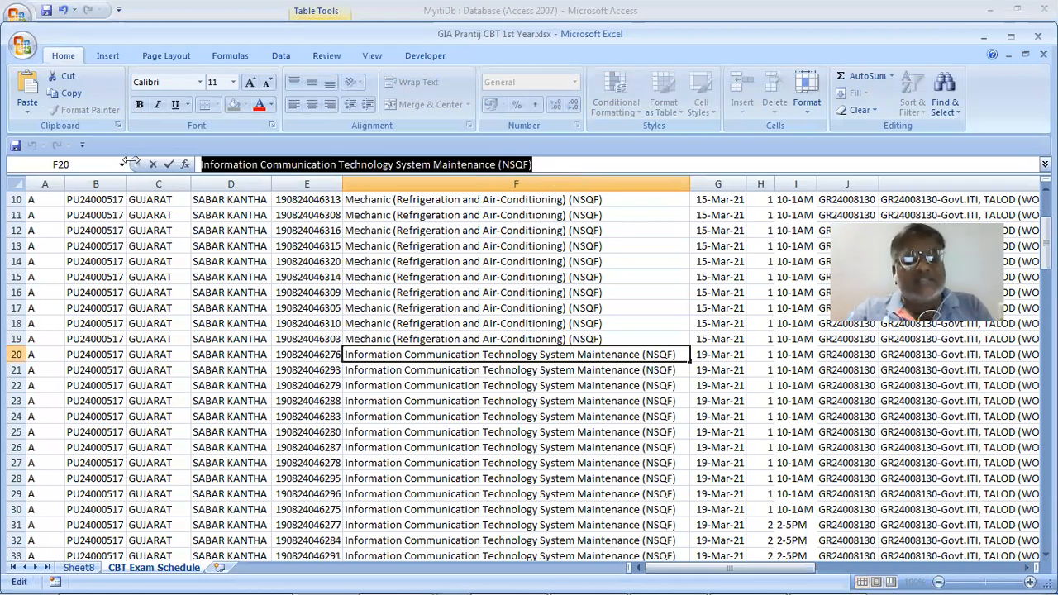
key("ctrl+c")
key("alt+Tab")
key("ctrl+v")
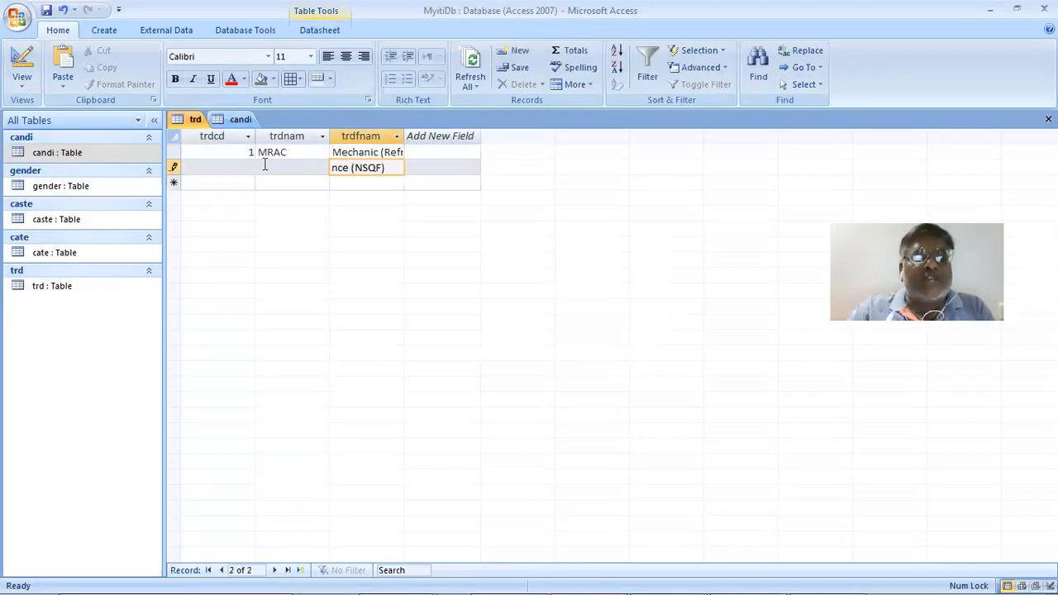
Complete the second record with trdcd 2 and trdnam ICTSM, and widen the trdfnam column to fit the full trade names
left_click(322, 170)
left_click(606, 188)
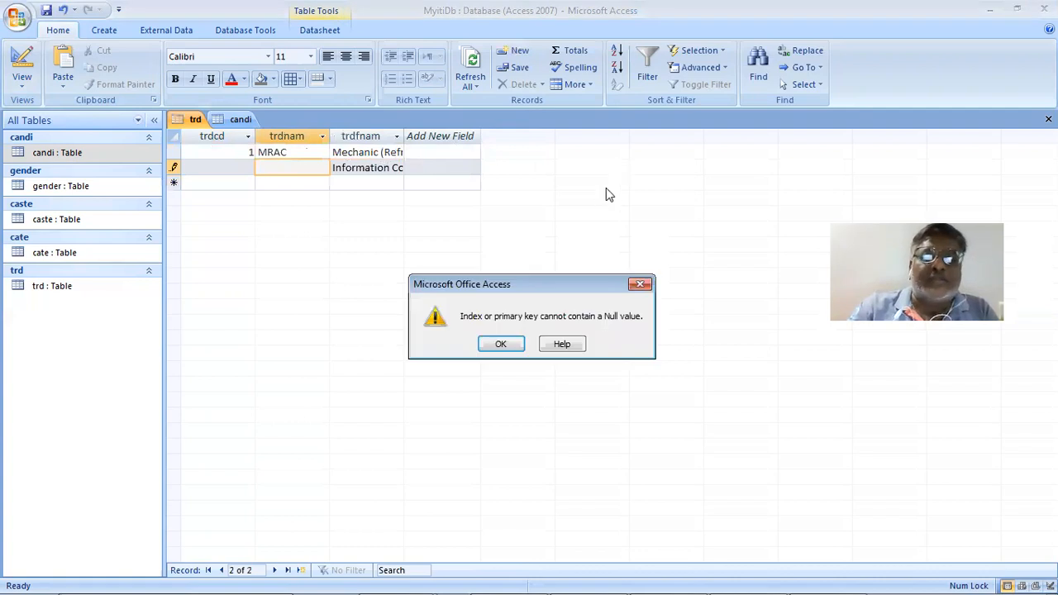
key("Return")
left_click(232, 167)
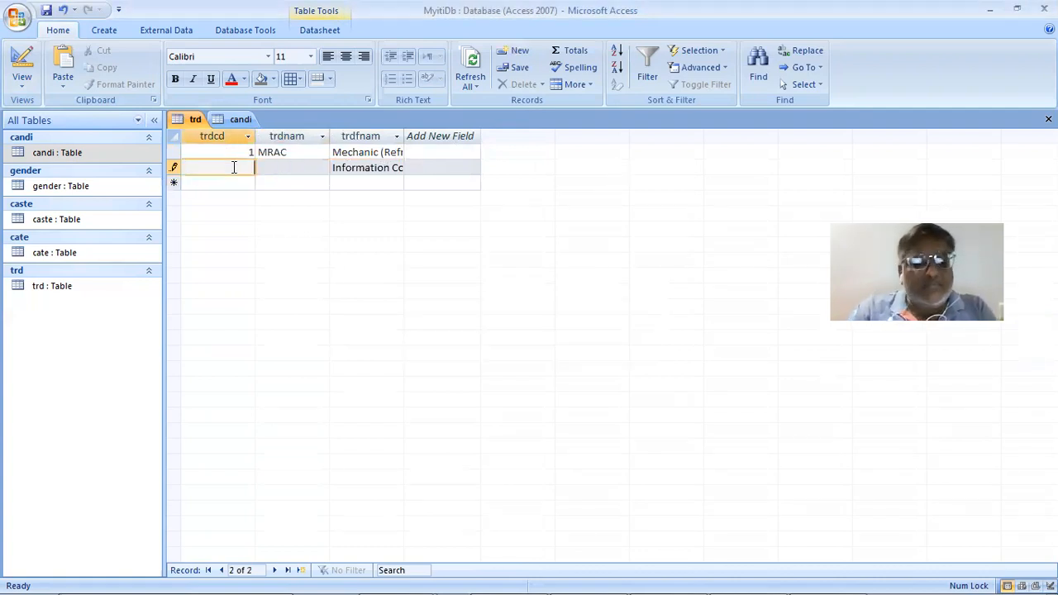
type("2")
left_click(283, 167)
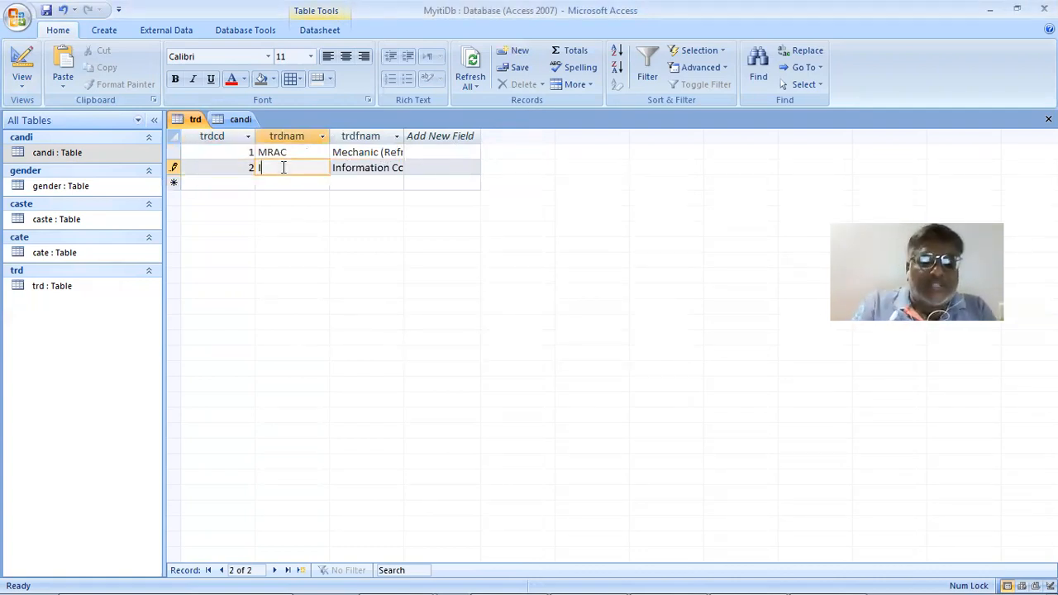
type("ICTSM")
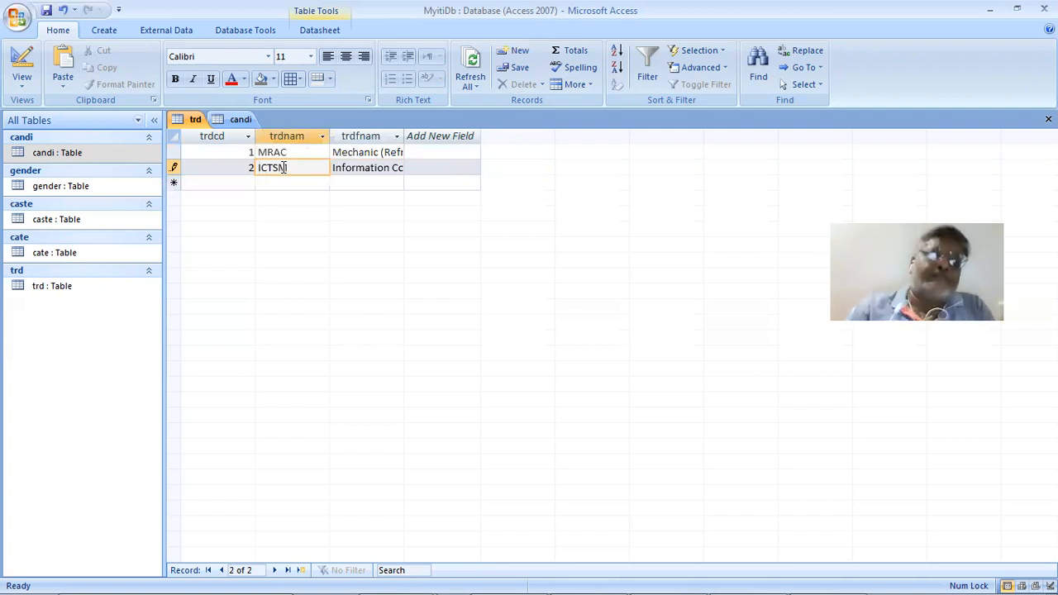
left_click(441, 167)
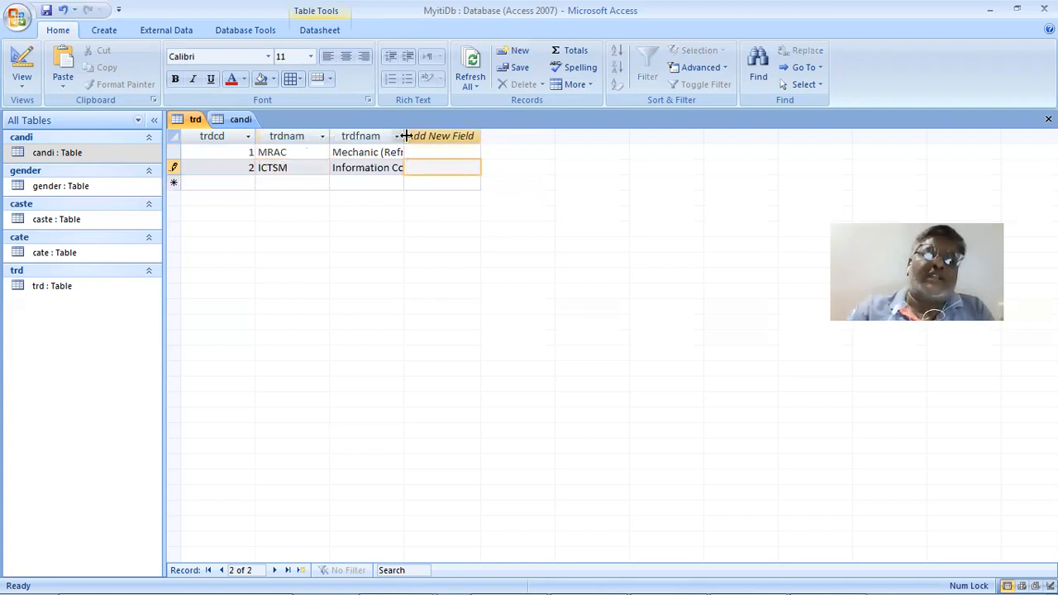
left_click_drag(404, 137, 734, 141)
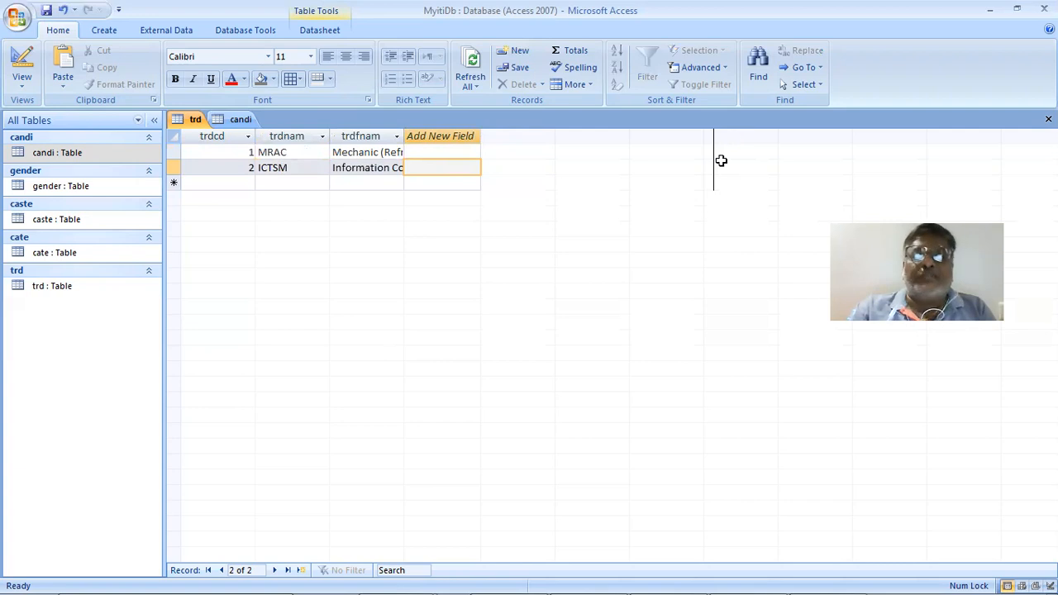
Start a third trd record with trdcd 3, and copy the trade name "Wireman (NSQF)" from the exam schedule in Excel
left_click(248, 183)
type("3")
key("Tab")
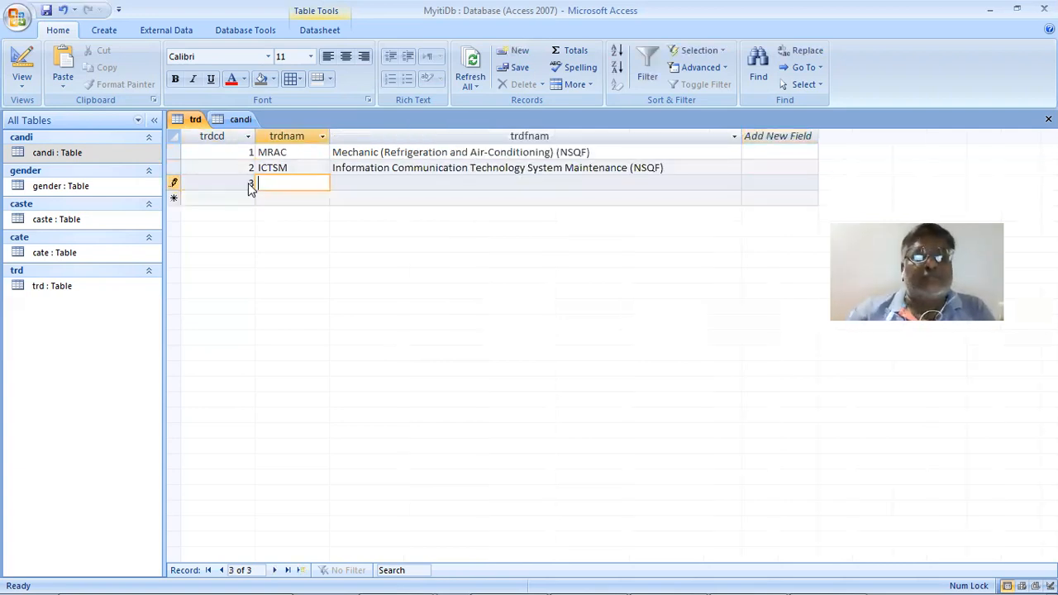
key("alt+Tab")
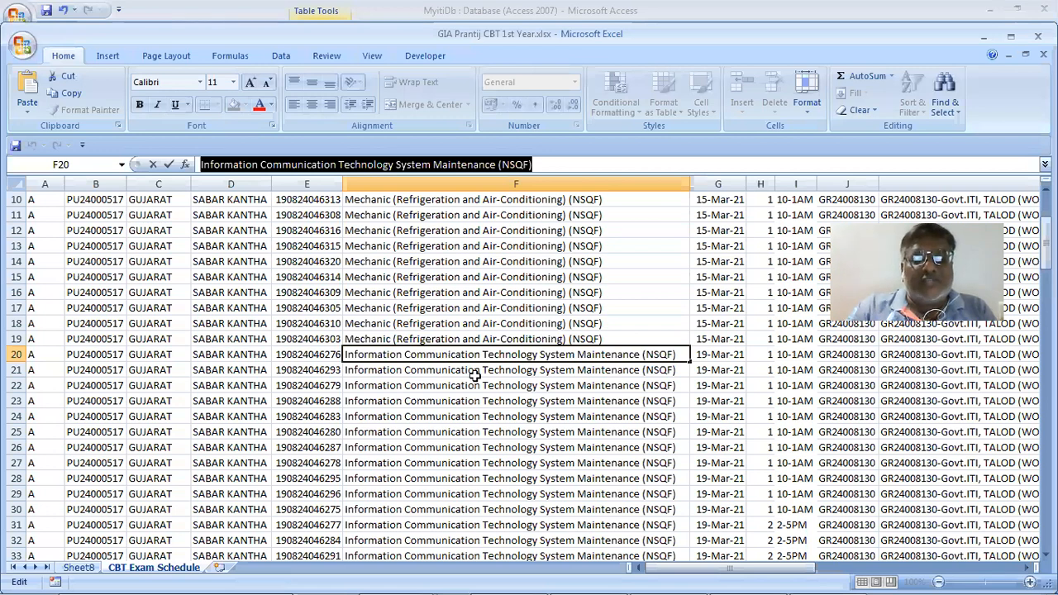
scroll(475, 375, "down", 4)
scroll(475, 375, "down", 6)
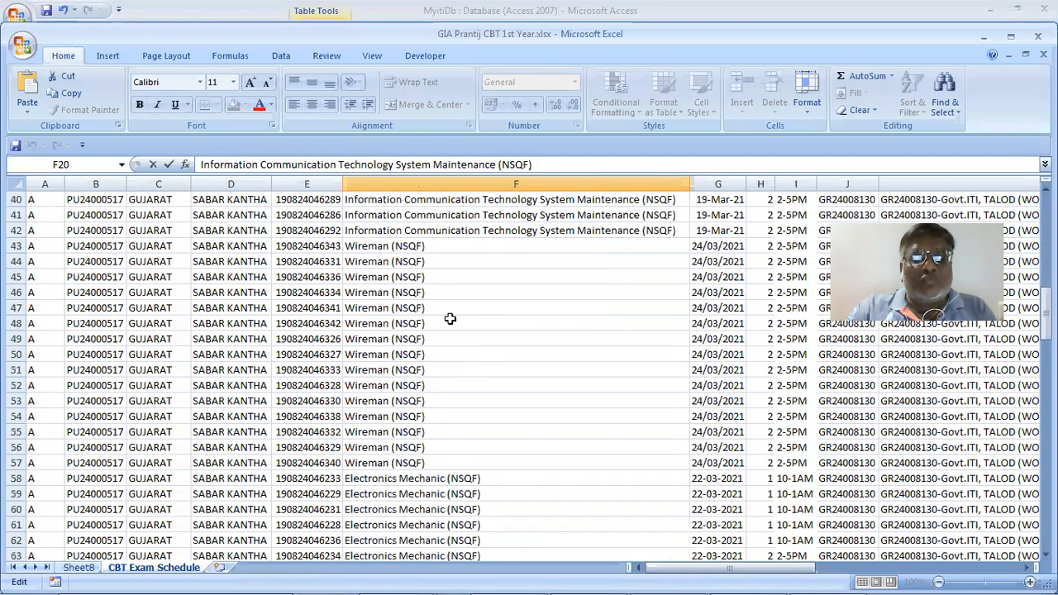
double_click(449, 247)
left_click_drag(449, 247, 354, 233)
Back in Access, paste "Wireman (NSQF)" into trdfnam of record 3 and set its trdnam to WM
key("alt+Tab")
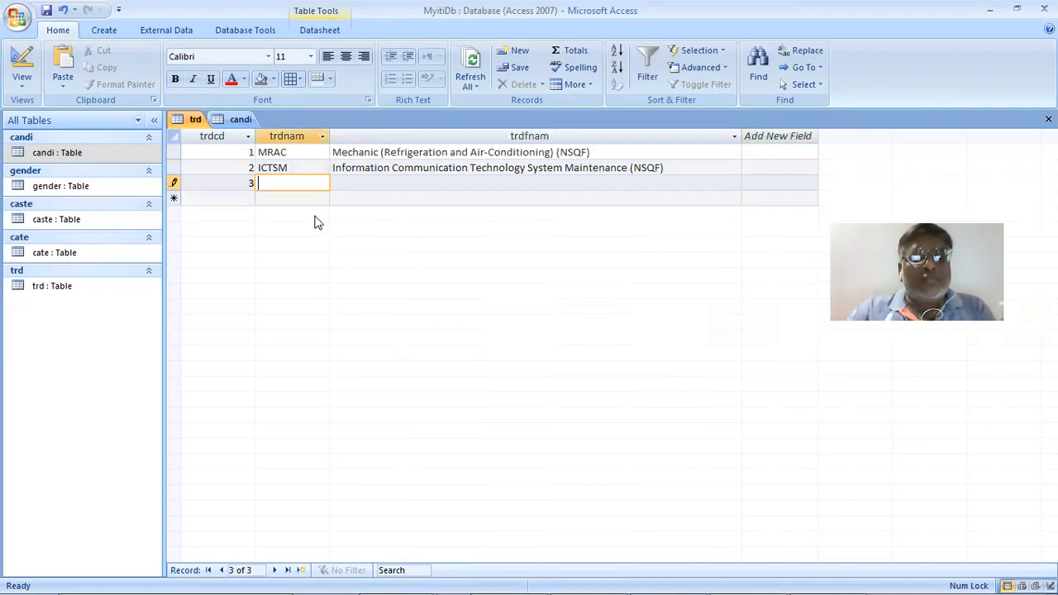
left_click(353, 184)
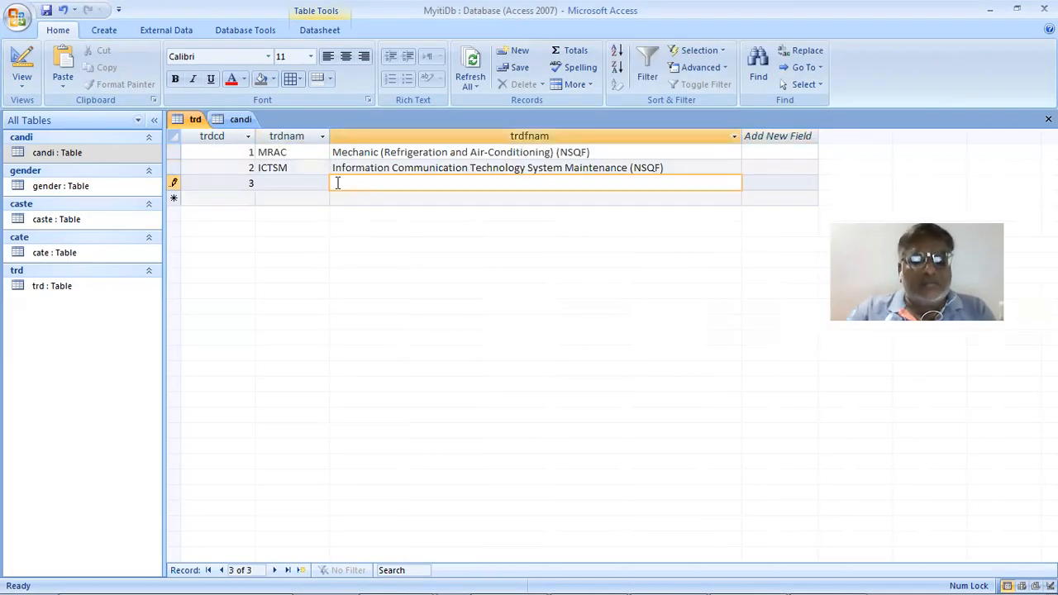
key("ctrl+v")
left_click(300, 182)
type("WM")
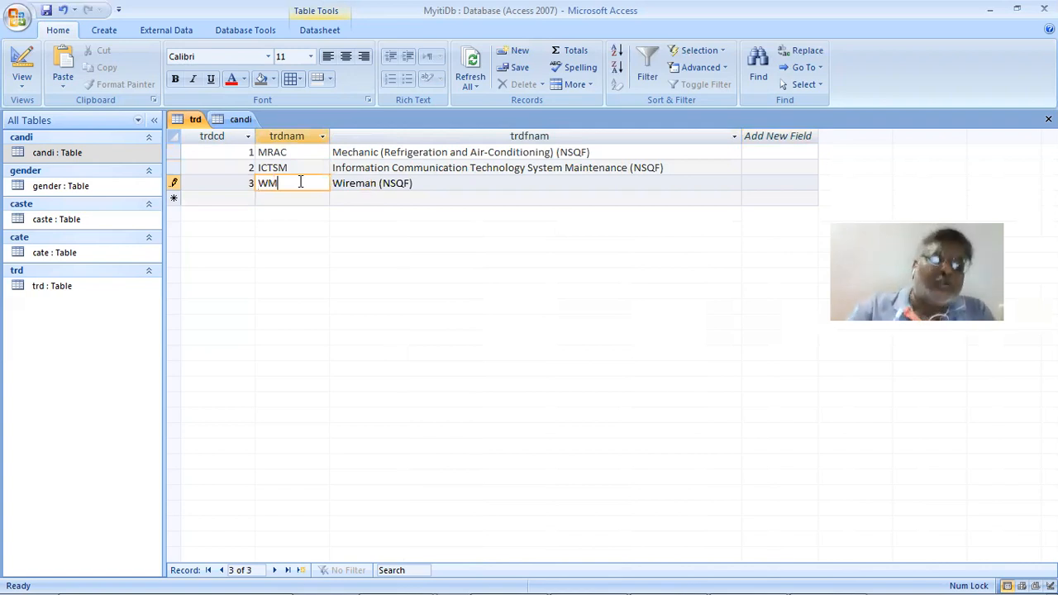
Start a fourth trd record with trdcd 4, and copy the trade name "Electronics Mechanic (NSQF)" from the exam schedule in Excel
left_click(242, 197)
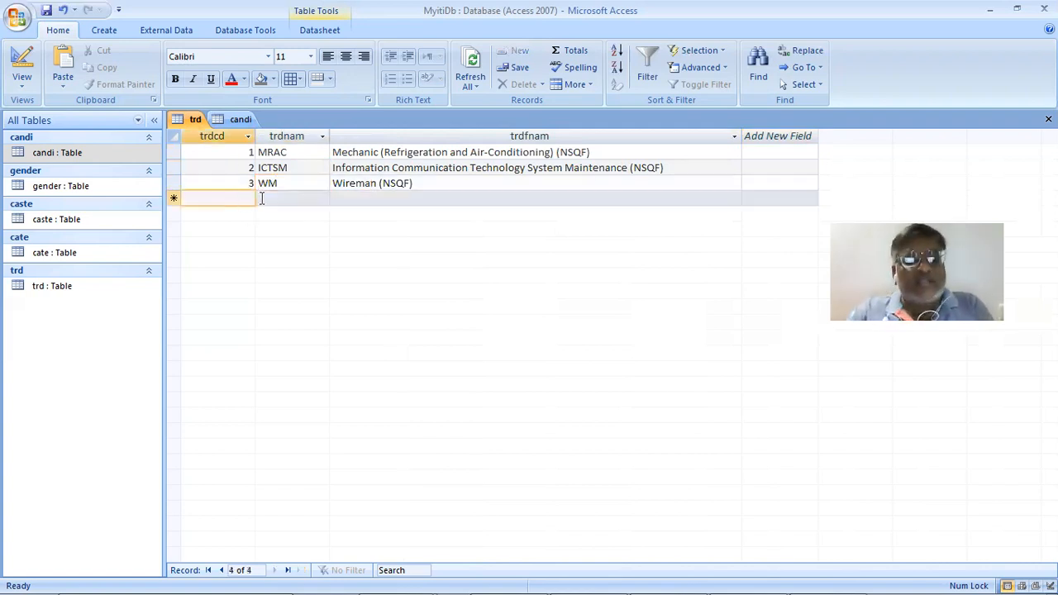
type("4")
left_click(310, 201)
key("alt+Tab")
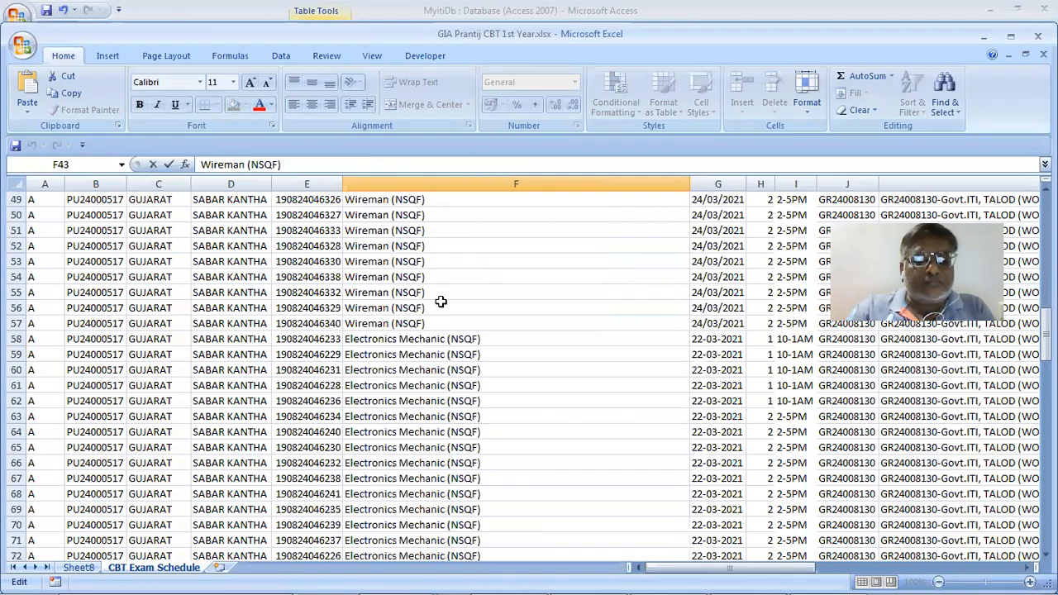
left_click(505, 290)
double_click(508, 290)
left_click_drag(508, 291, 368, 291)
Back in Access, paste "Electronics Mechanic (NSQF)" into trdfnam of record 4 and set its trdnam to EM
key("alt+Tab")
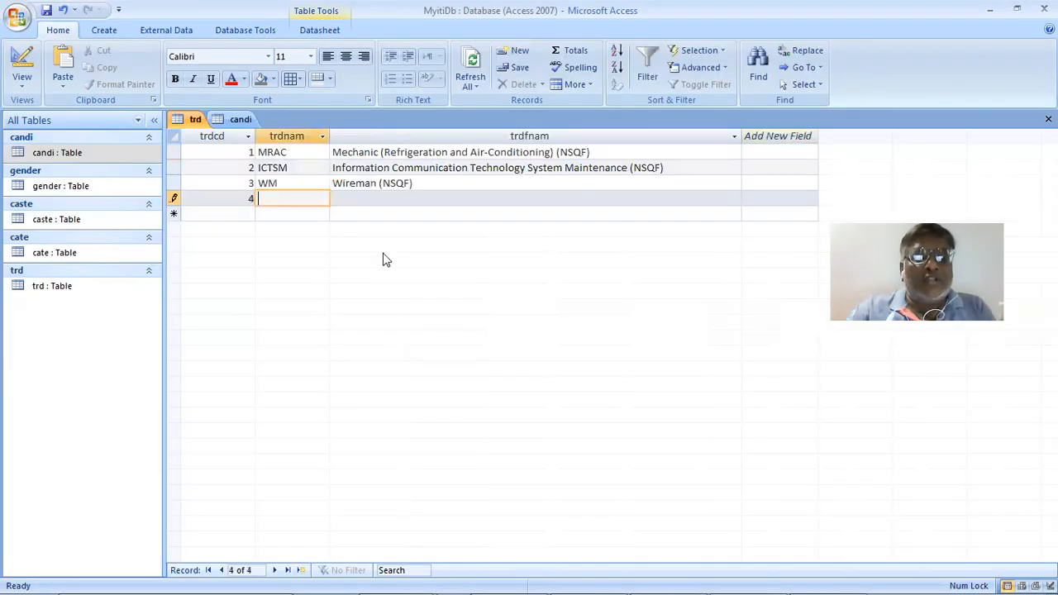
key("Tab")
key("ctrl+v")
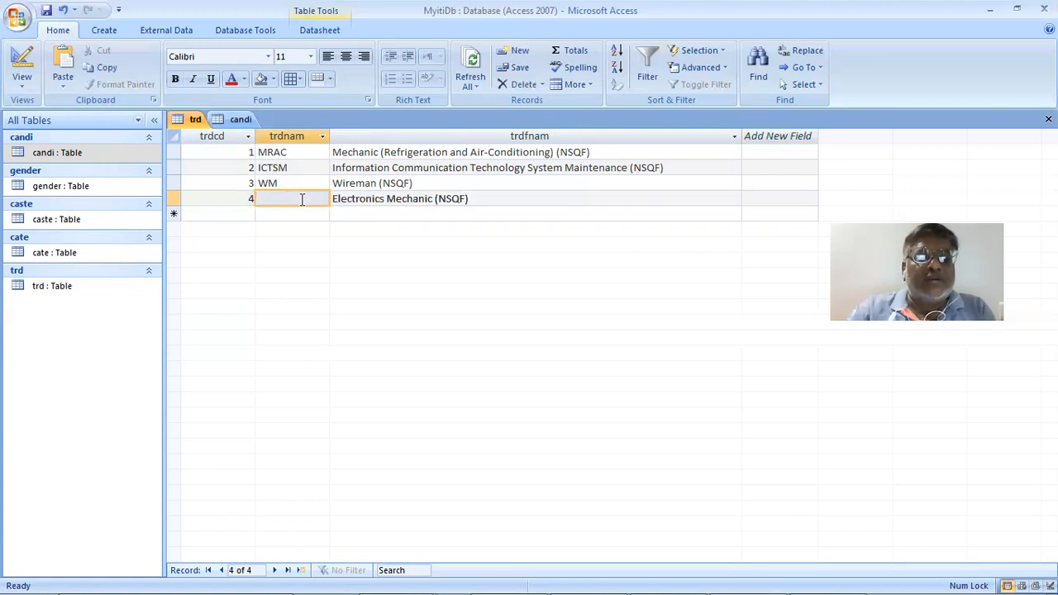
left_click(302, 199)
type("EM")
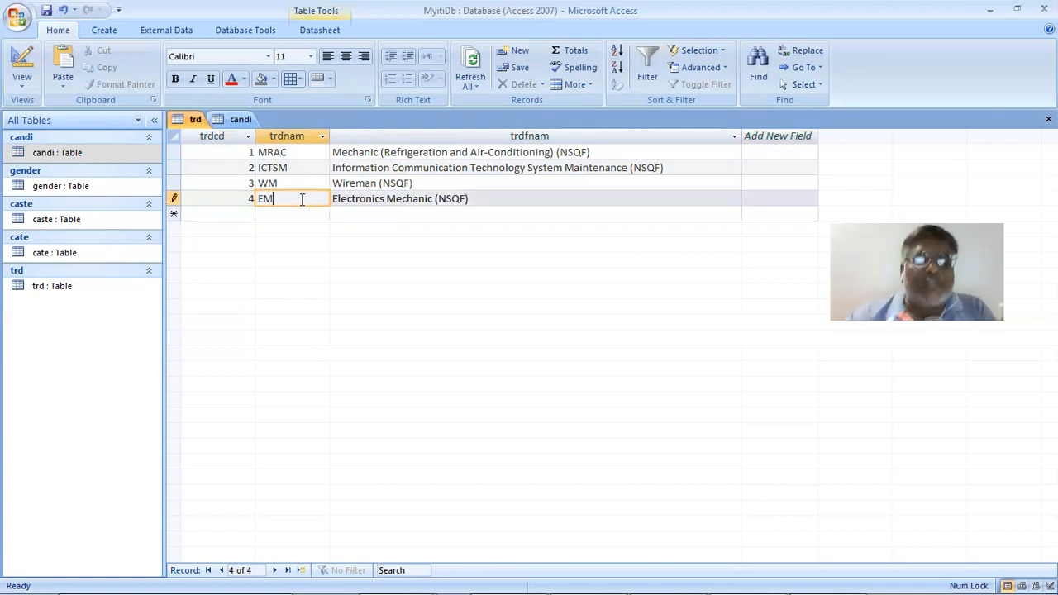
Start a fifth trd record with trdcd 5, and copy the trade name "Draughtsman (Mechanical) (NSQF)" from cell F78 of the Excel schedule
left_click(252, 215)
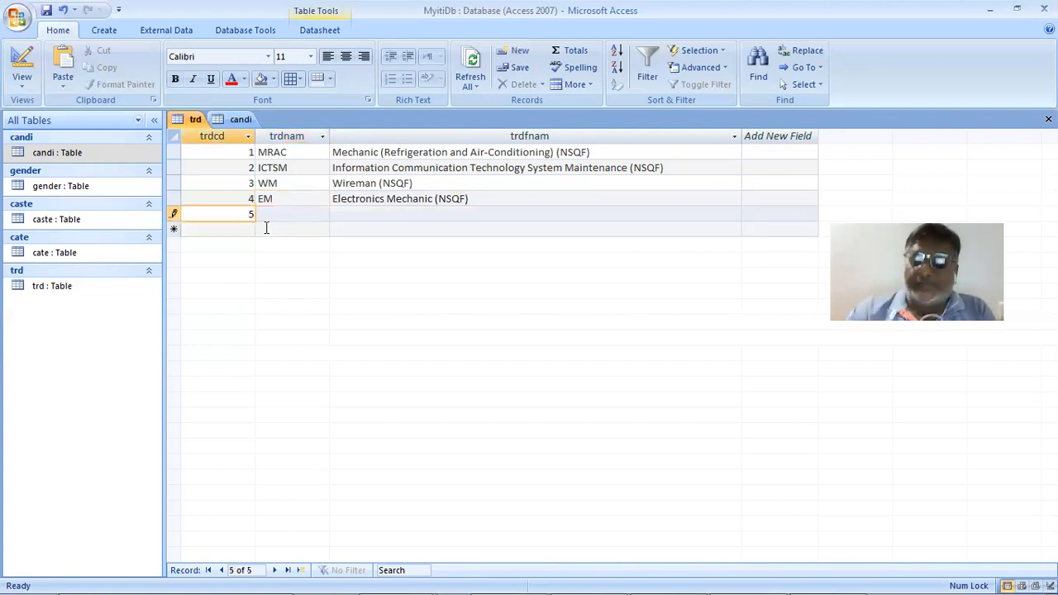
key("Tab")
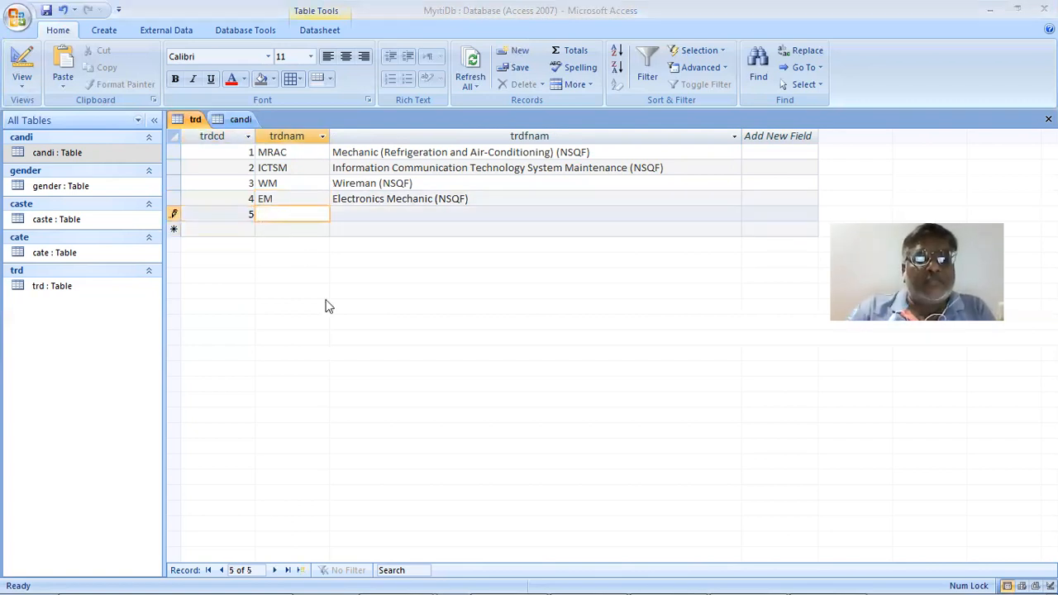
key("alt+Tab")
scroll(402, 347, "down", 7)
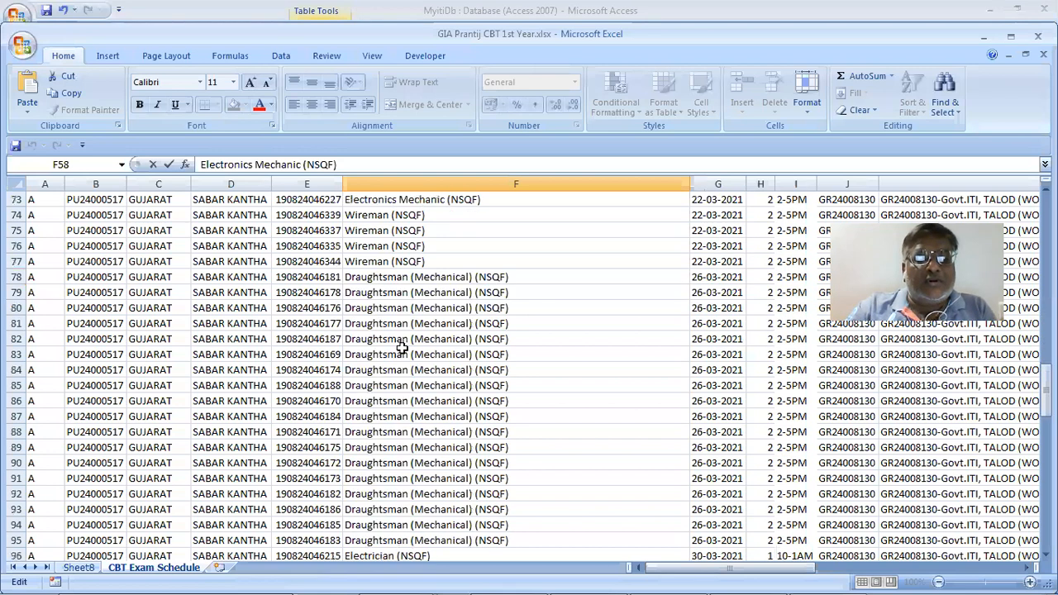
scroll(402, 347, "up", 2)
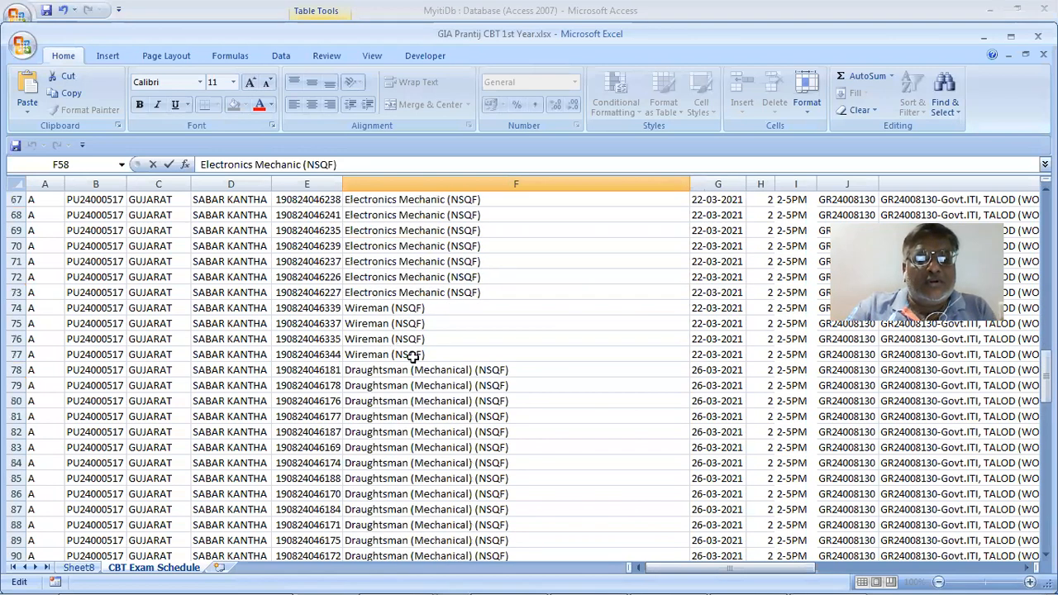
left_click(513, 370)
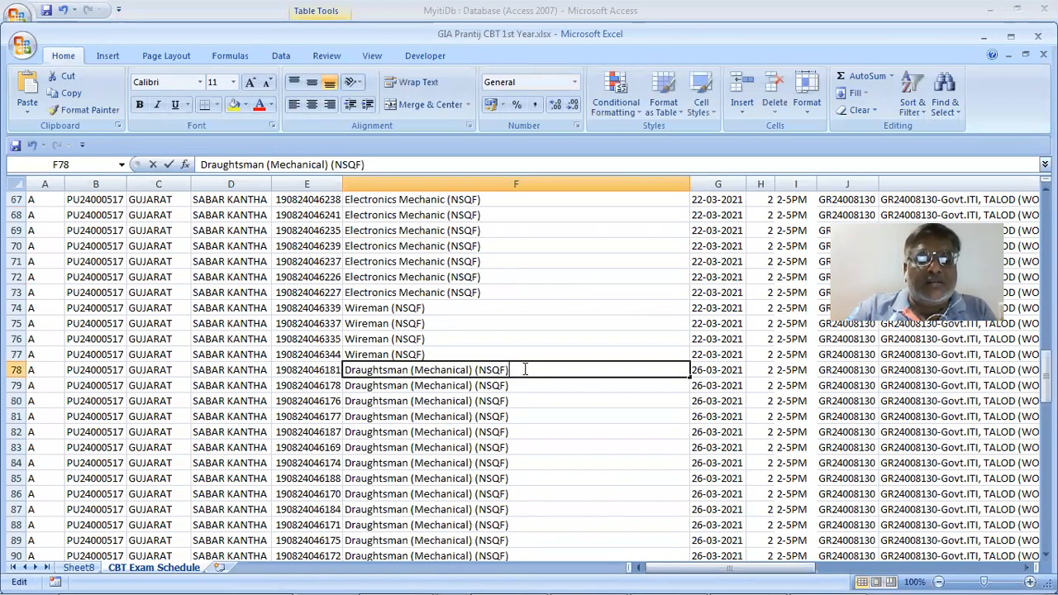
left_click(359, 371, "shift")
Back in Access, paste "Draughtsman (Mechanical) (NSQF)" into trdfnam of record 5 and set its trdnam to DM
key("alt+Tab")
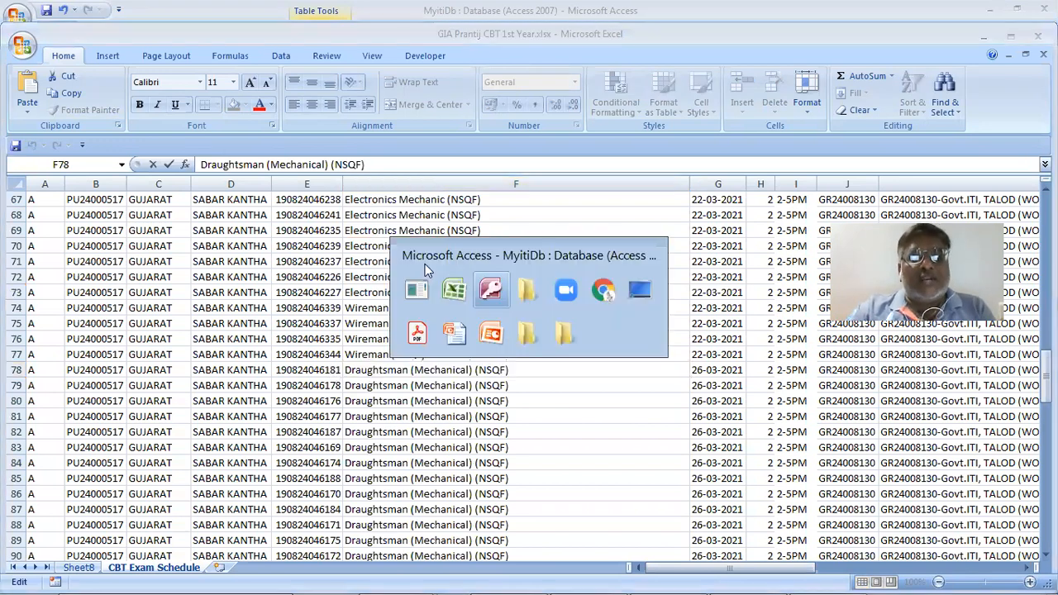
key("Tab")
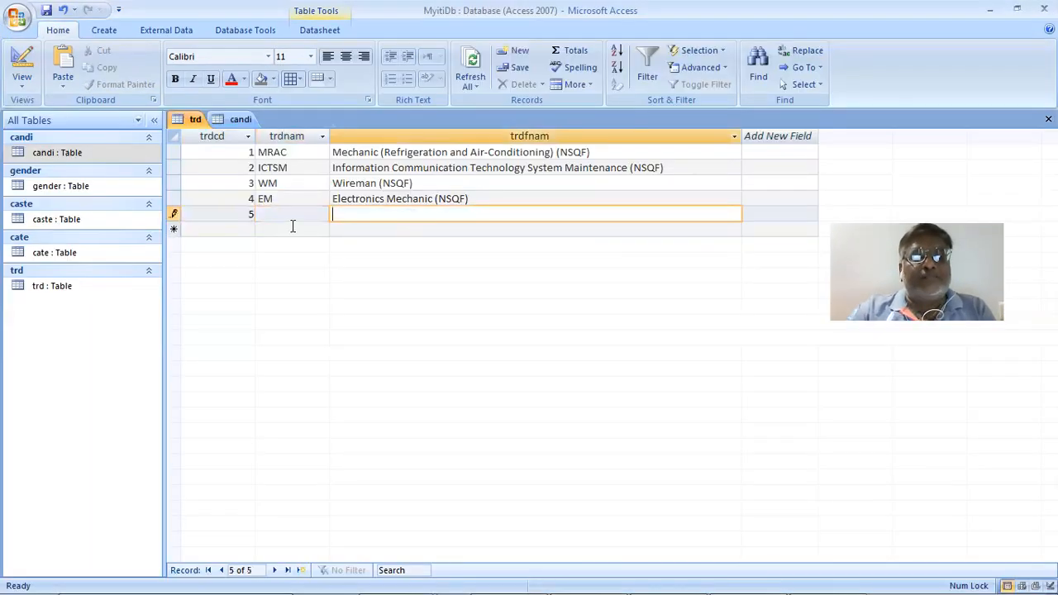
type("Draughtsman (Mechanical) (NSQF)")
key("shift+Tab")
type("DM")
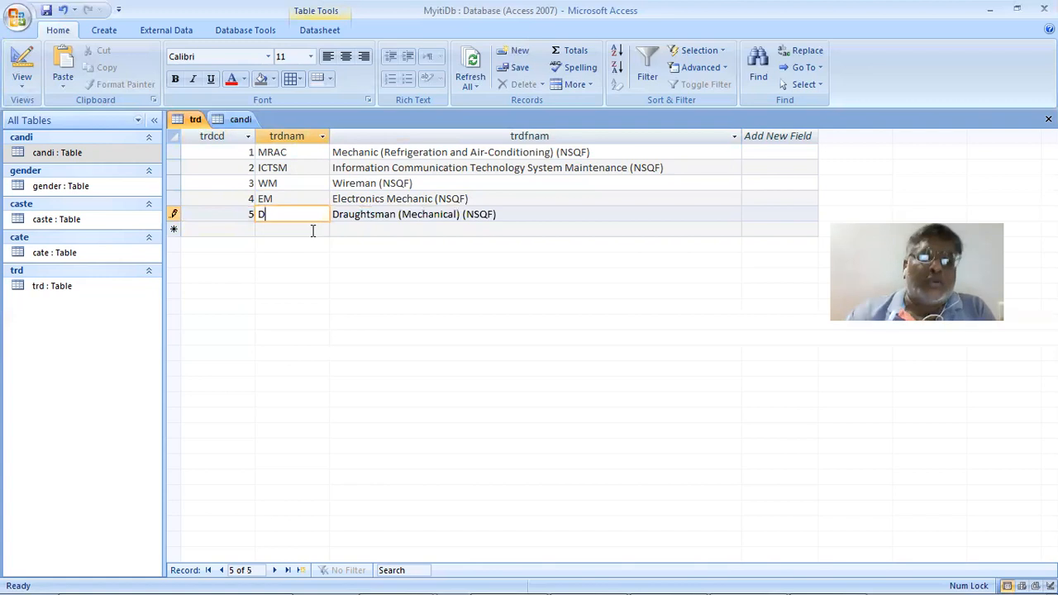
key("Tab")
key("Tab")
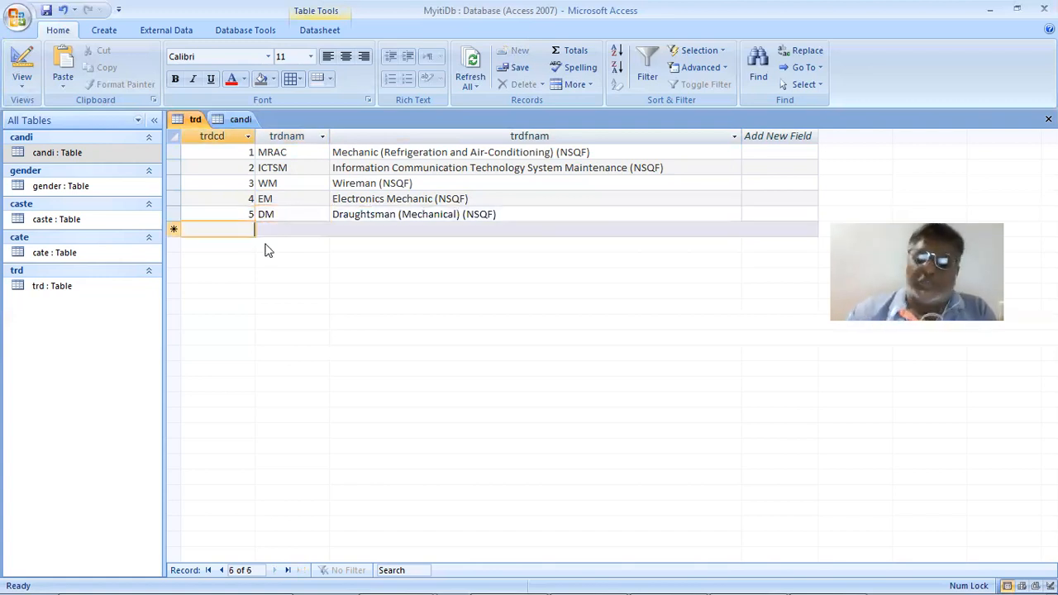
Start a sixth trd record with trdcd 6, and copy the trade name "Electrician (NSQF)" from cell F96 of the Excel schedule
type("6")
key("alt+Tab")
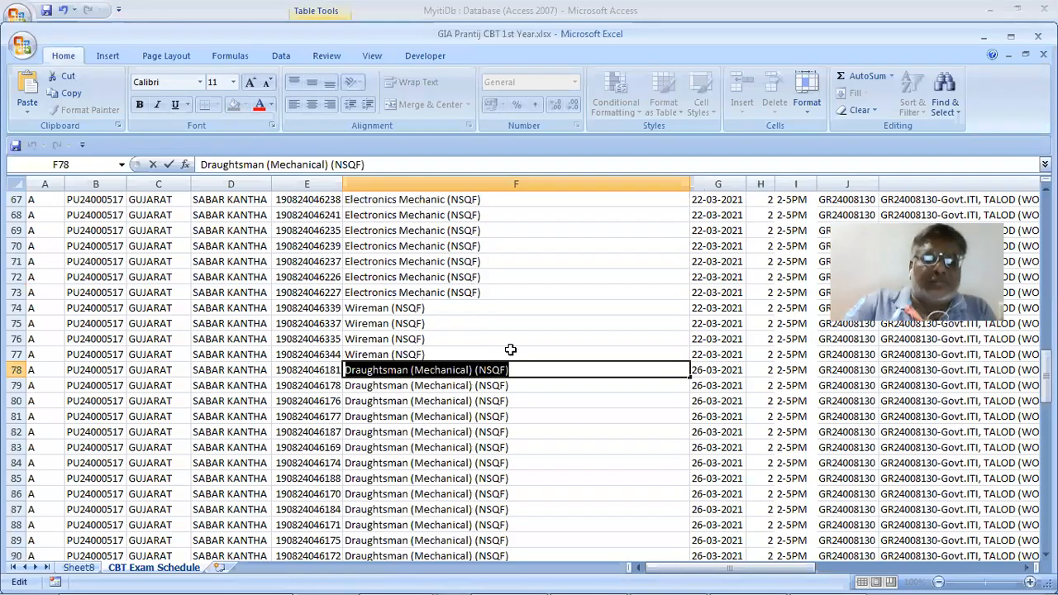
scroll(510, 349, "down", 7)
left_click(439, 325)
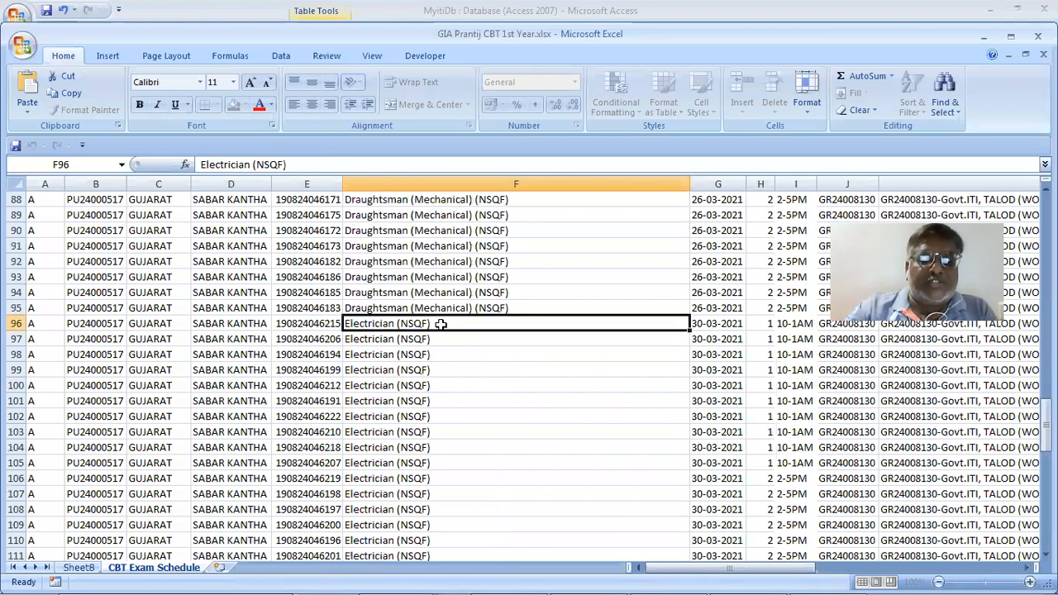
key("F2")
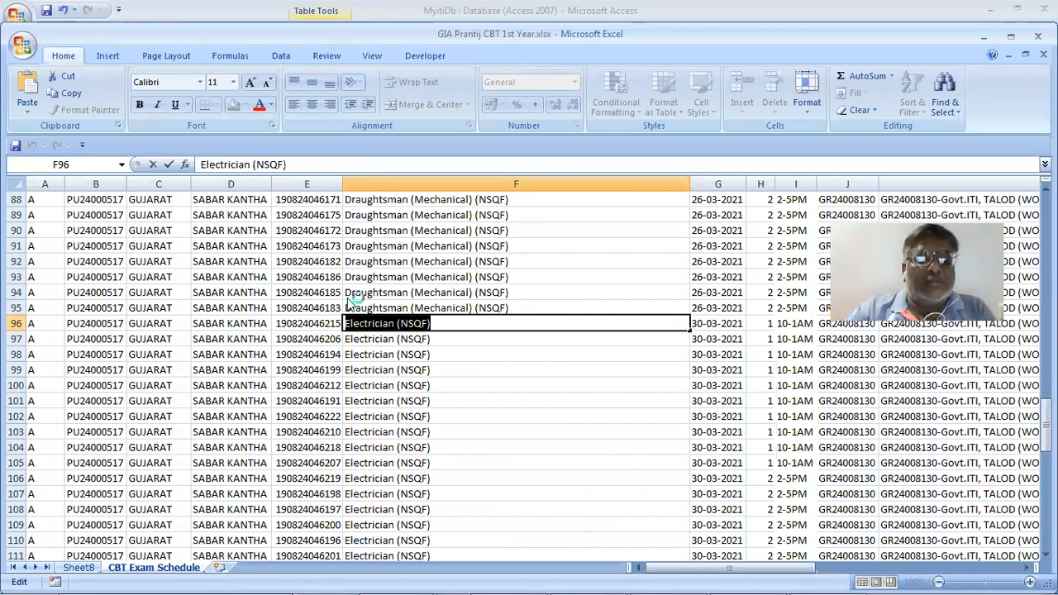
Back in Access, paste "Electrician (NSQF)" into trdfnam of record 6 and set its trdnam to Etn
key("alt+Tab")
left_click(395, 229)
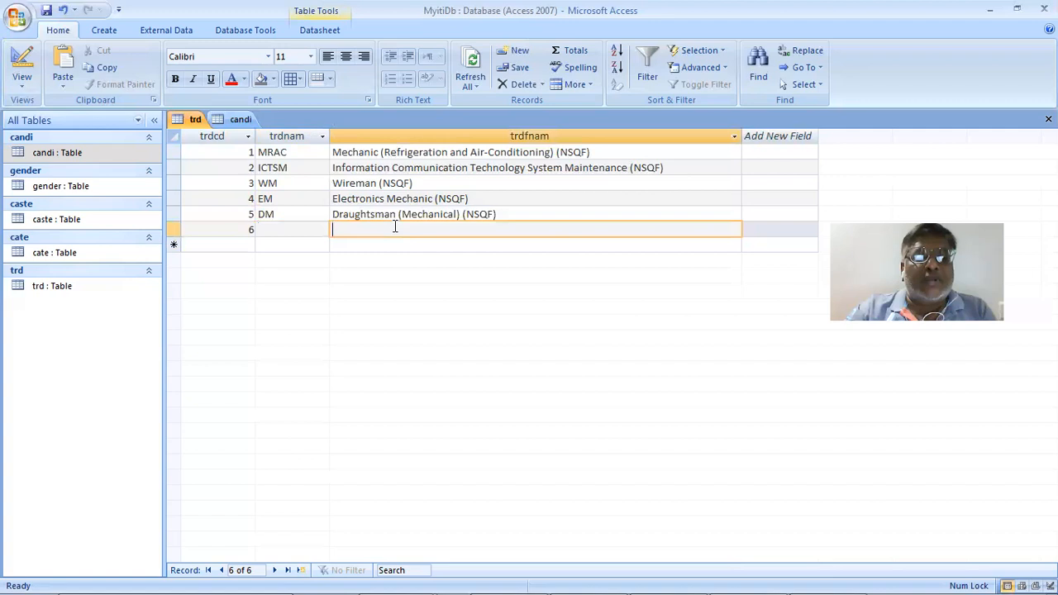
type("Electrician (NSQF)")
left_click(307, 232)
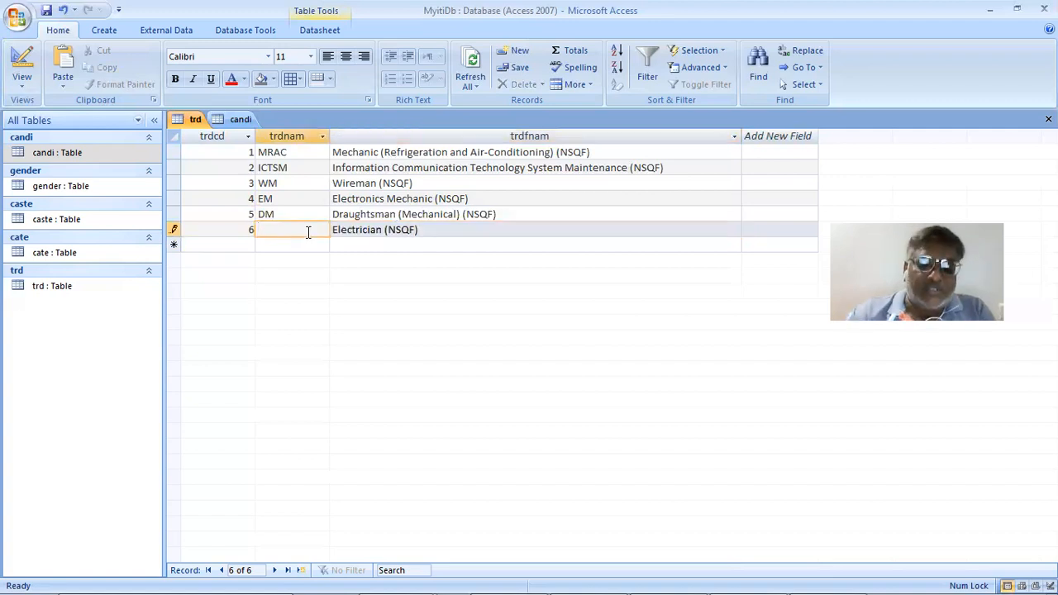
type("Etn")
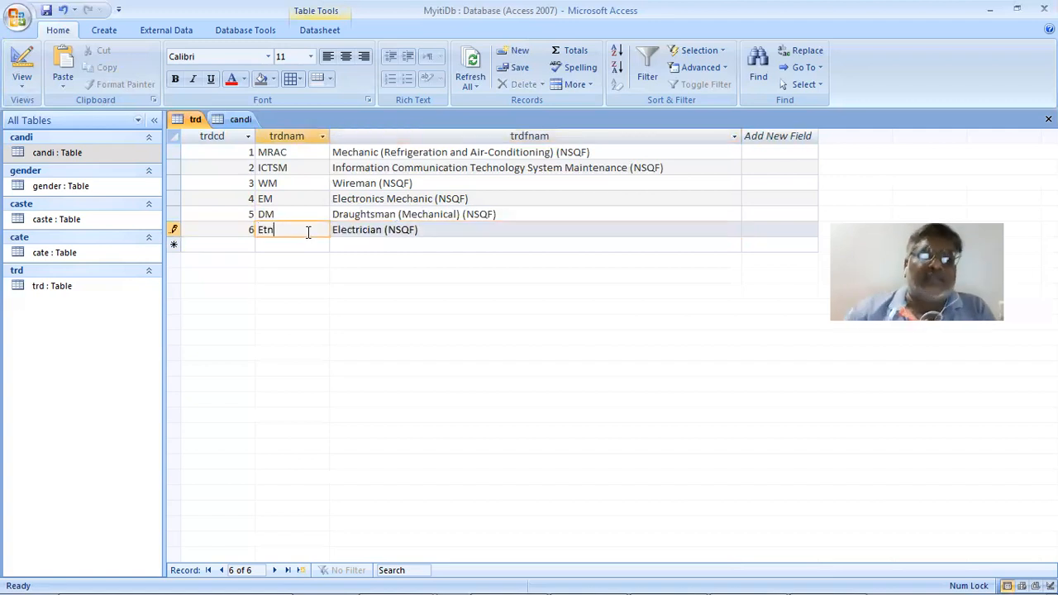
Start a seventh trd record with trdcd 7, and copy the trade name "Fitter (NSQF)" from cell F133 of the Excel schedule
left_click(243, 244)
type("7")
key("Tab")
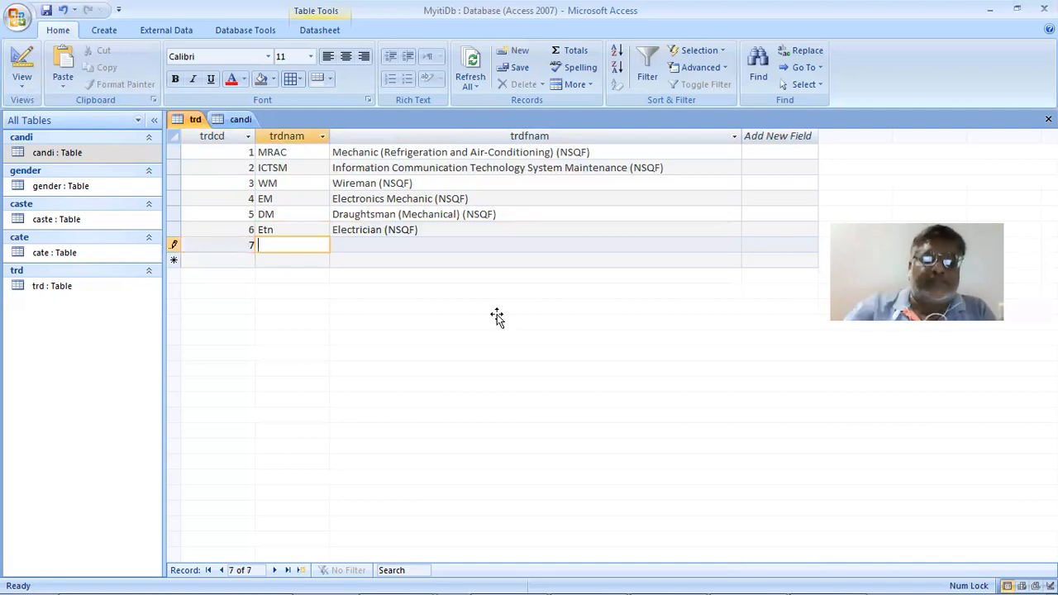
key("alt+Tab")
scroll(501, 323, "down", 10)
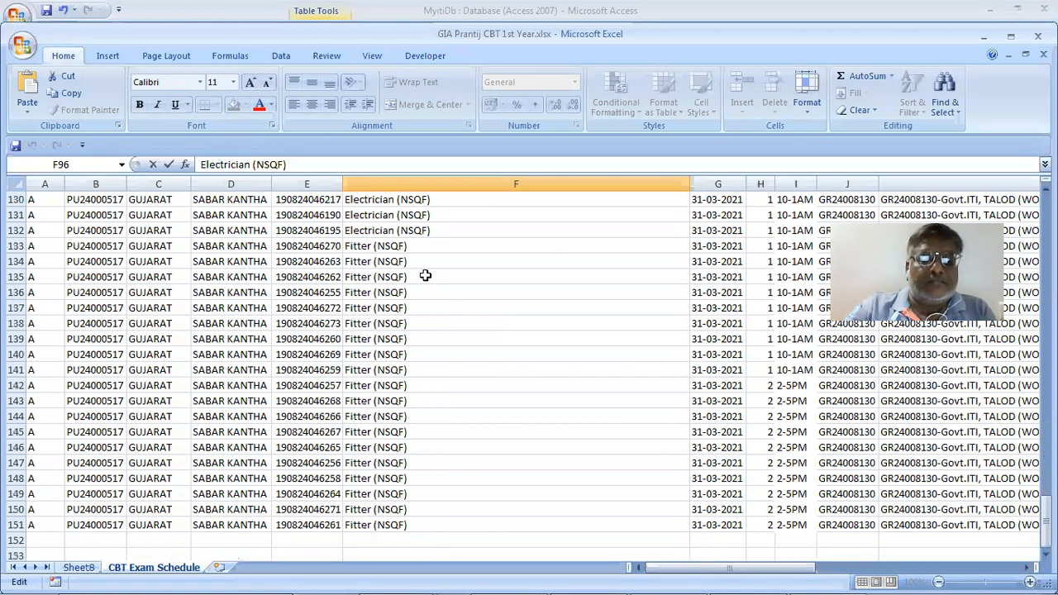
left_click(345, 246)
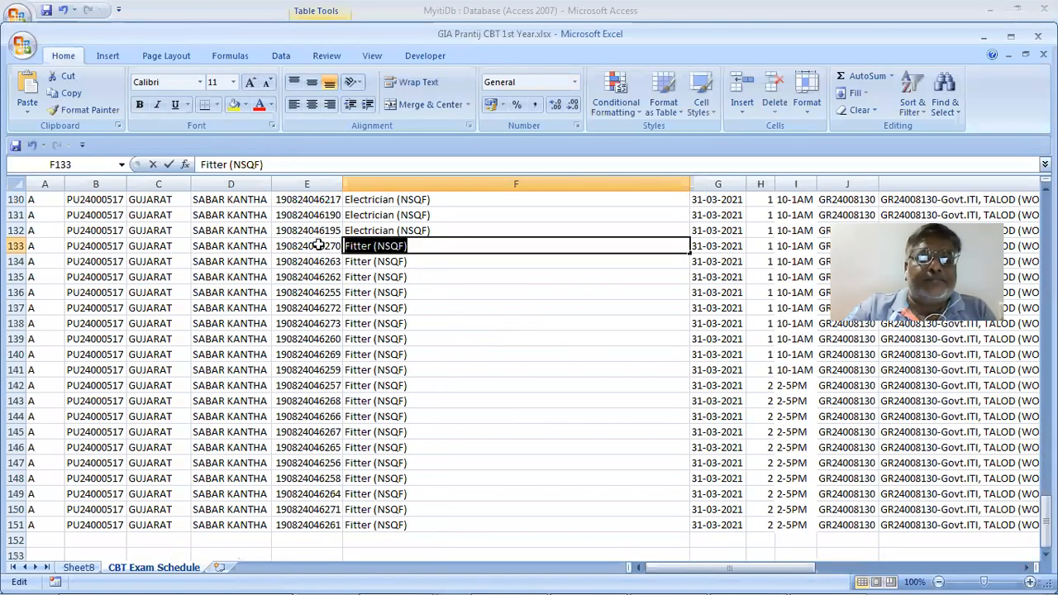
key("ctrl+c")
Back in Access, paste "Fitter (NSQF)" into trdfnam of record 7 and set its trdnam to FT
key("alt+Tab")
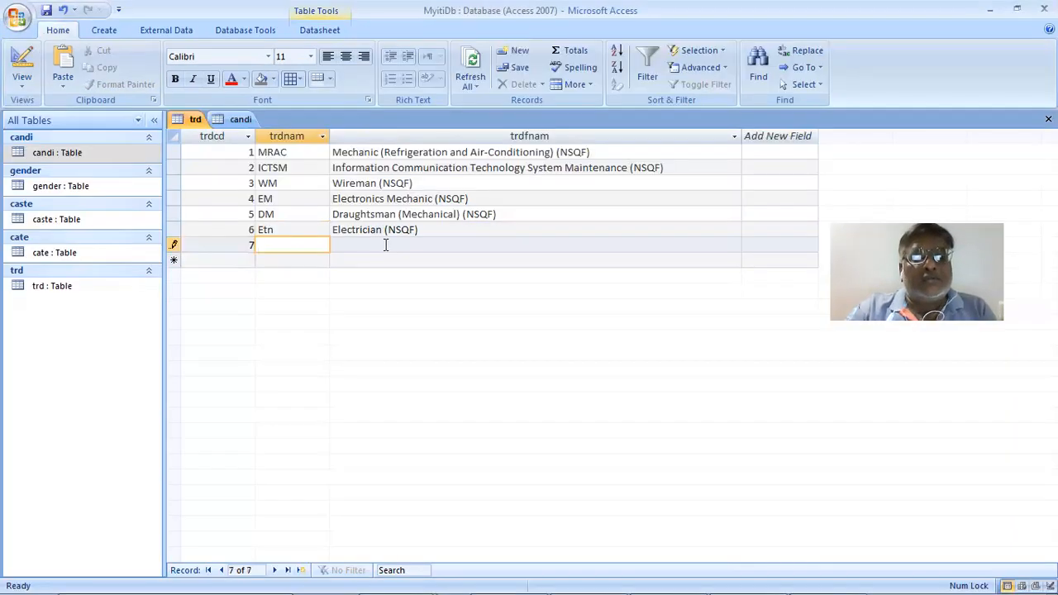
key("Tab")
key("ctrl+v")
left_click(321, 244)
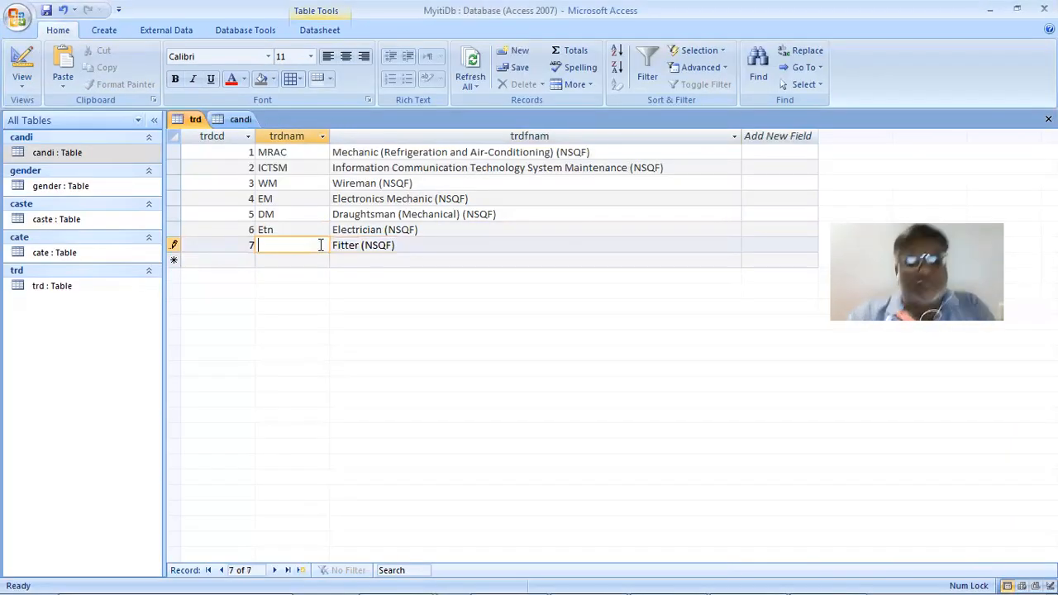
type("FT")
key("Tab")
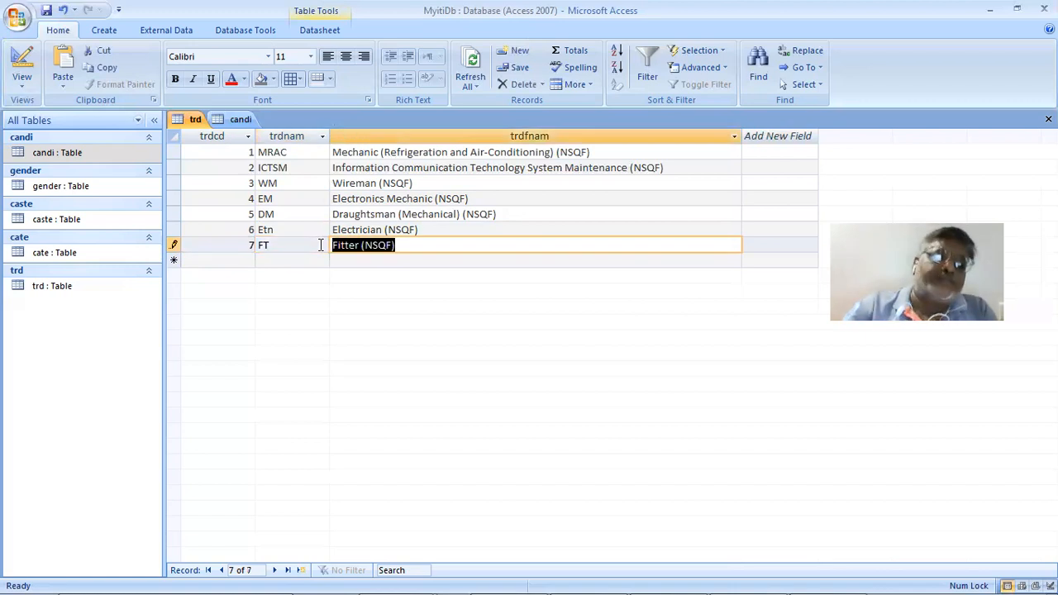
Start an eighth trd record with trdcd 8 and trdnam COPA
left_click(250, 257)
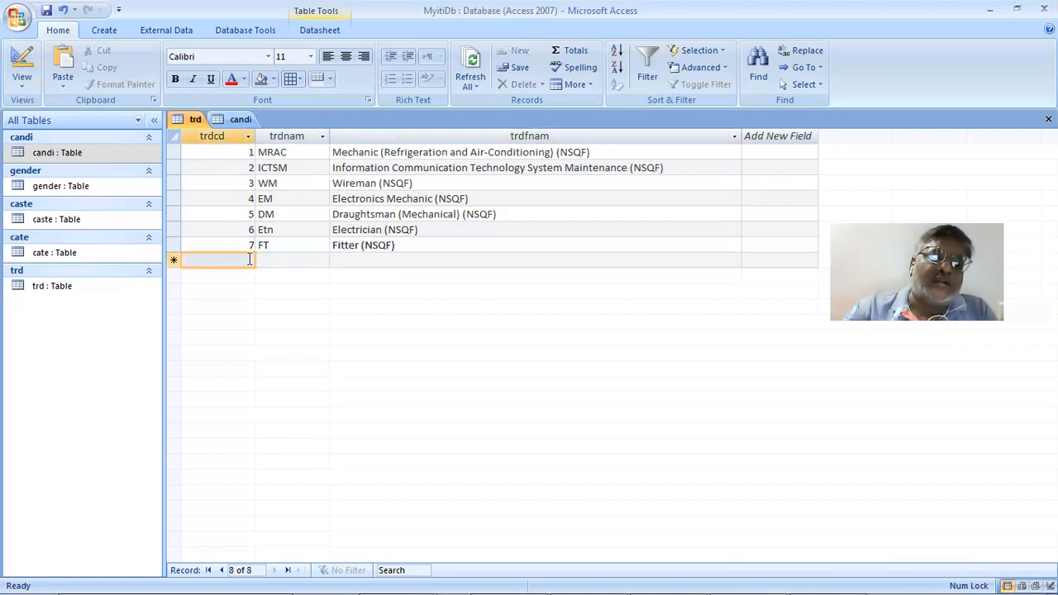
type("8")
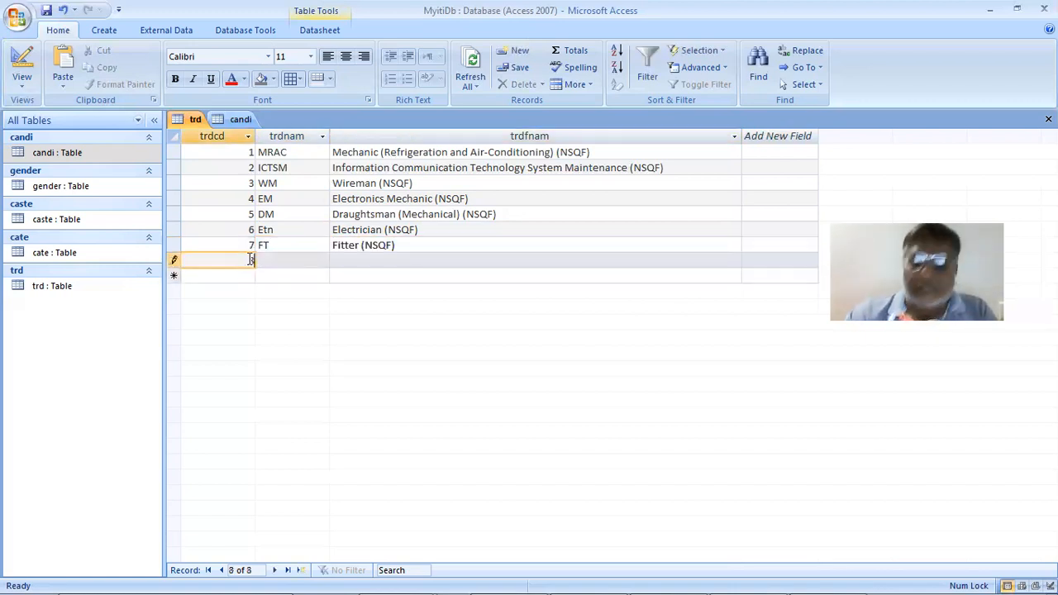
key("Tab")
type("C")
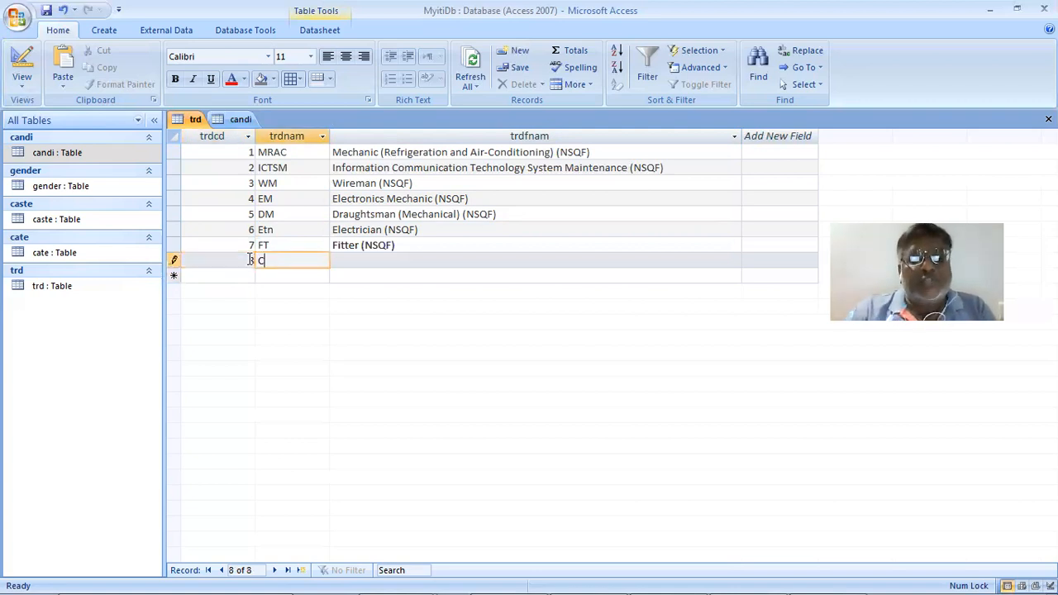
type("OPA")
key("Tab")
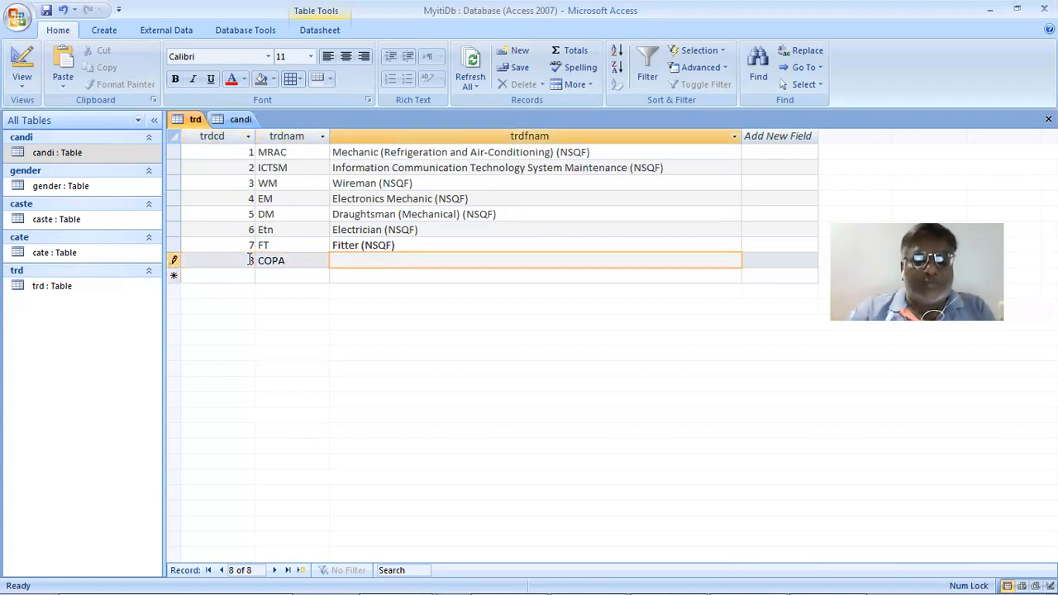
Enter "Computer Operator cum Programming Assistant (NSQF)" as the trdfnam of record 8
type("Co")
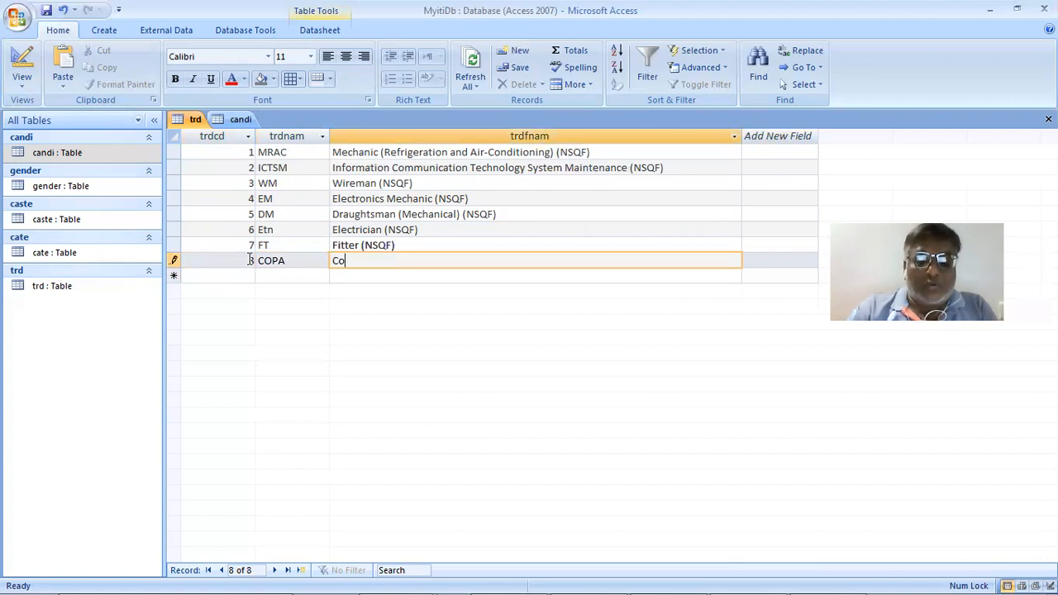
type("mput")
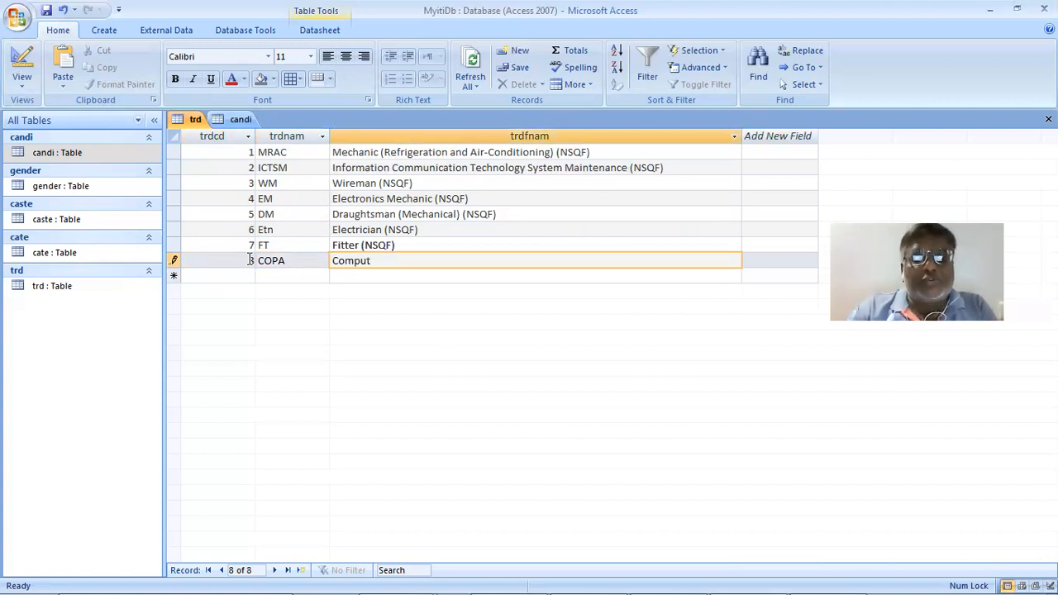
type("er")
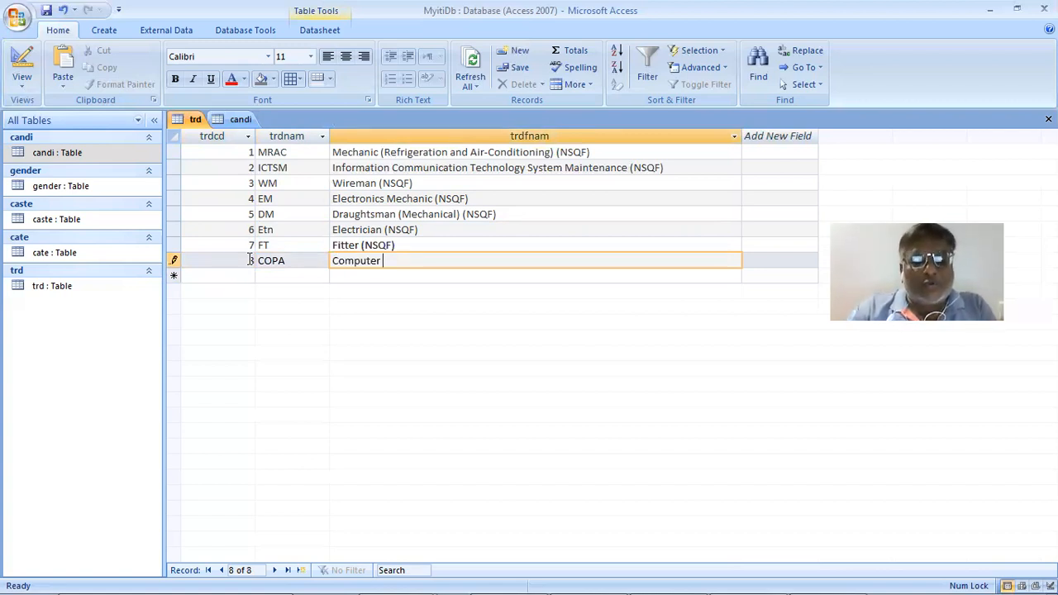
type(" Operator cu")
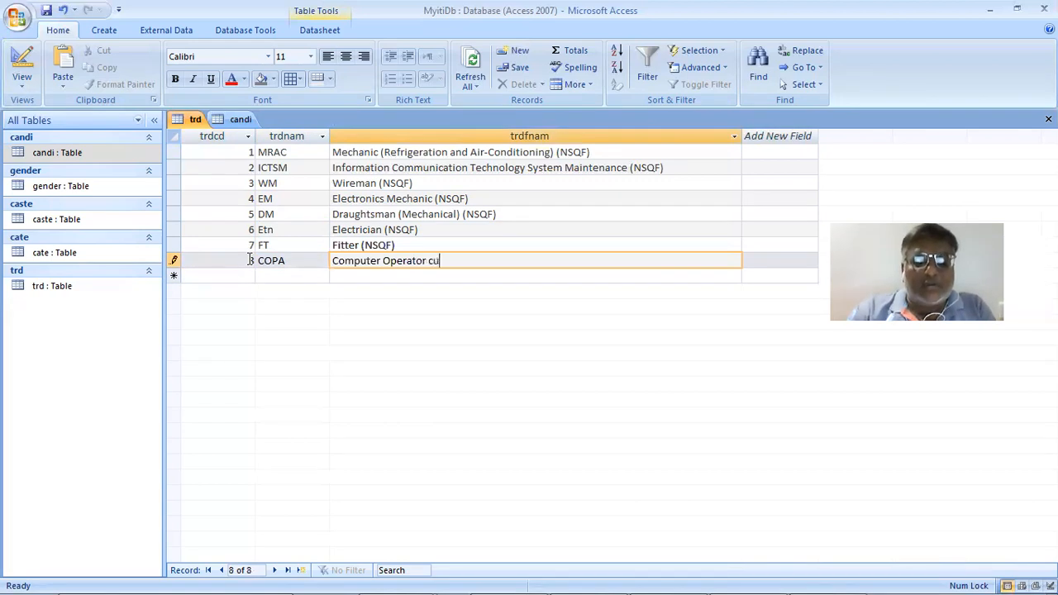
type("m Progr")
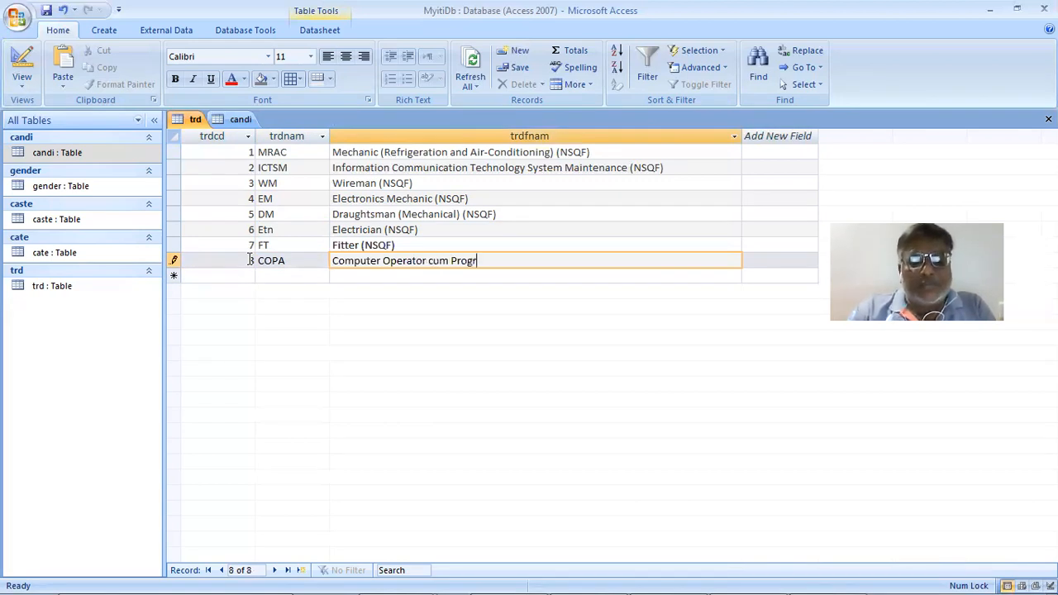
type("amming A")
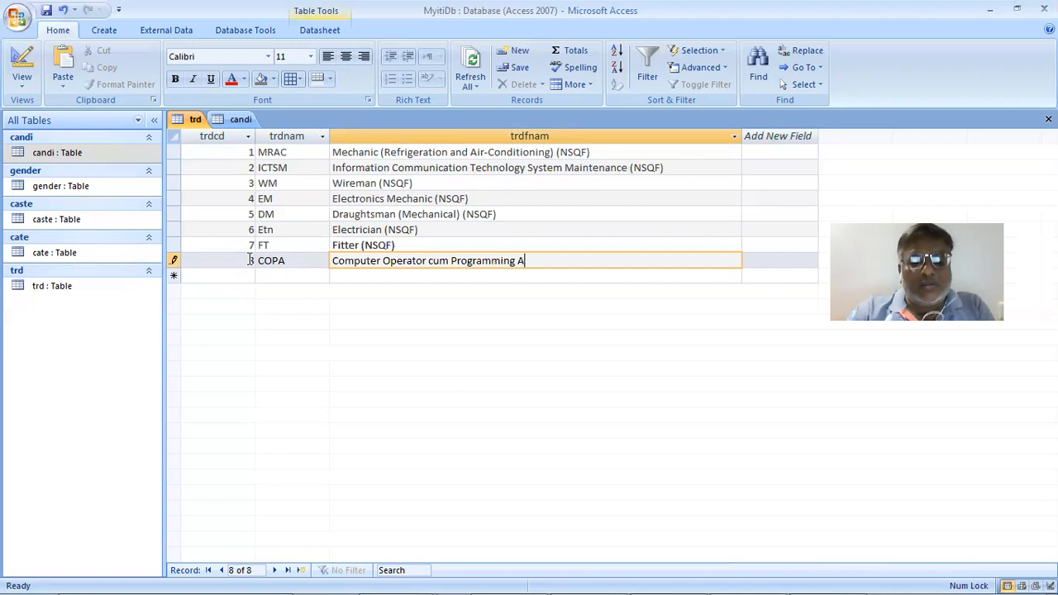
type("ssistan")
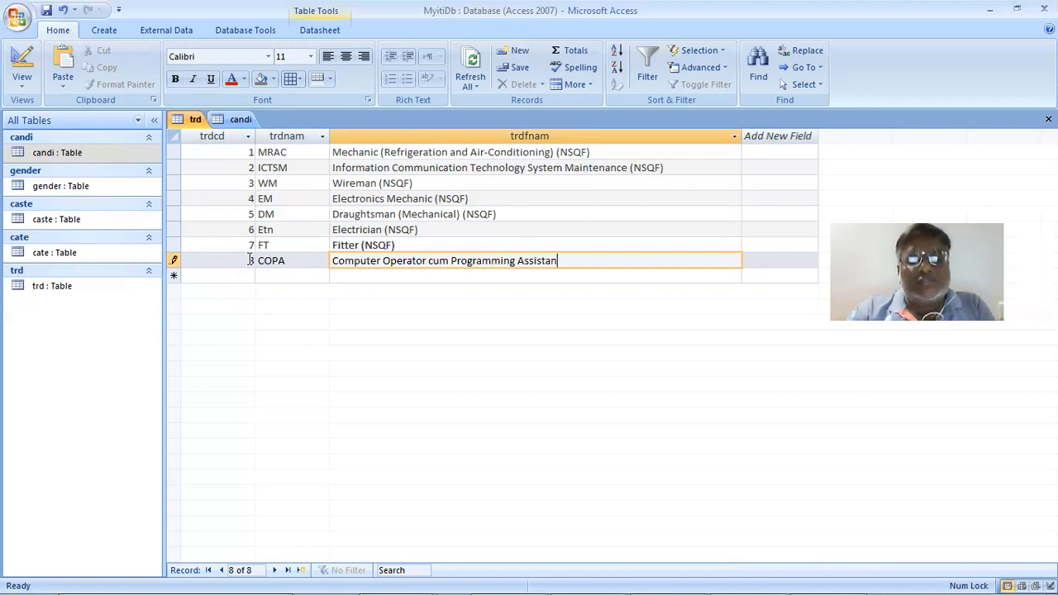
type("t (")
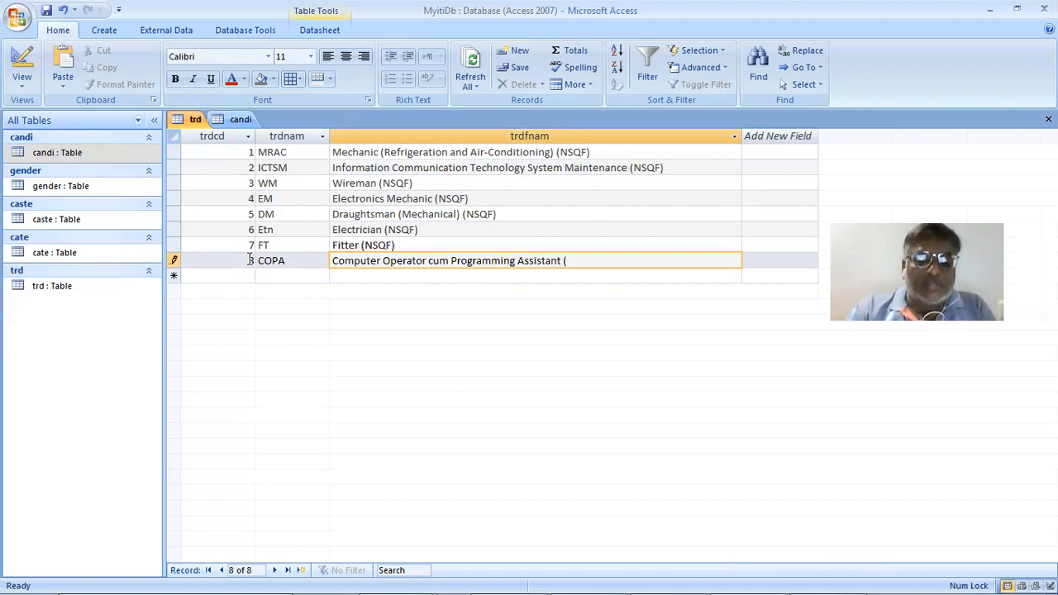
type("NSQF)")
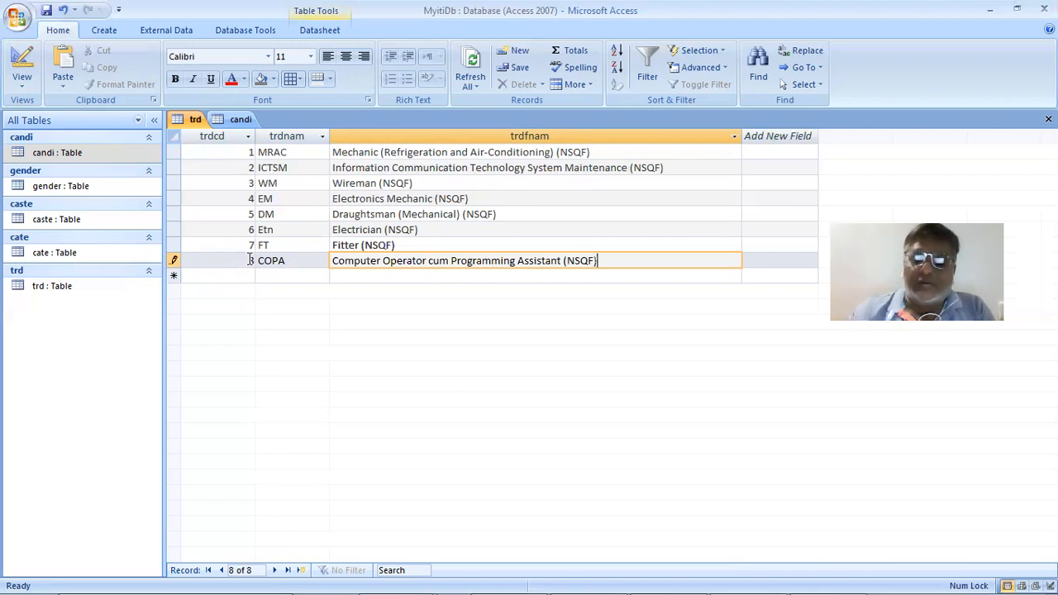
key("Tab")
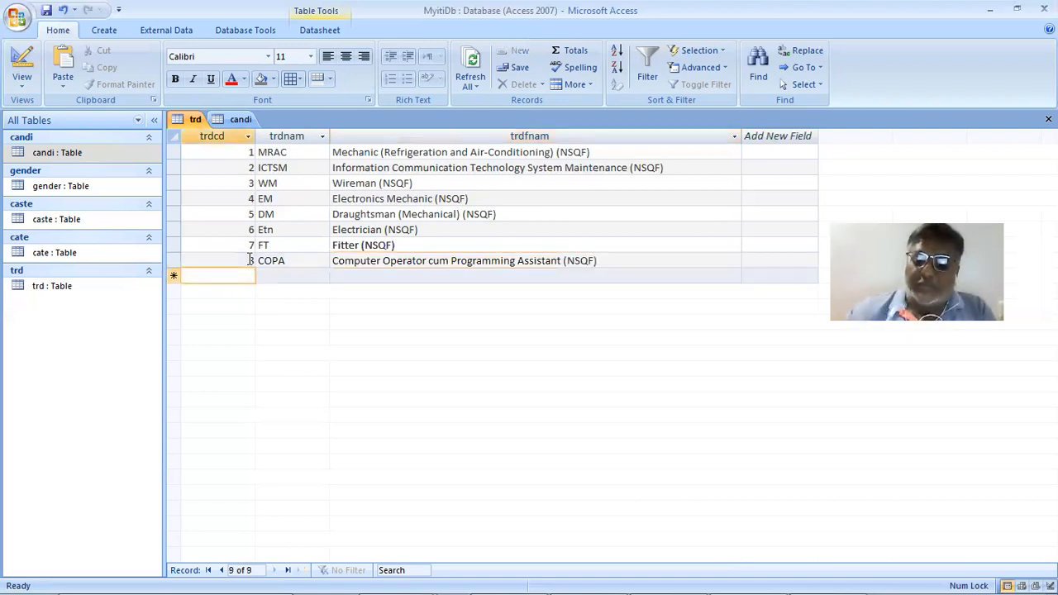
Add a ninth trd record with trdcd 9, trdnam RMTV and trdfnam "Mechnic (Radio TV)"
type("9")
key("Tab")
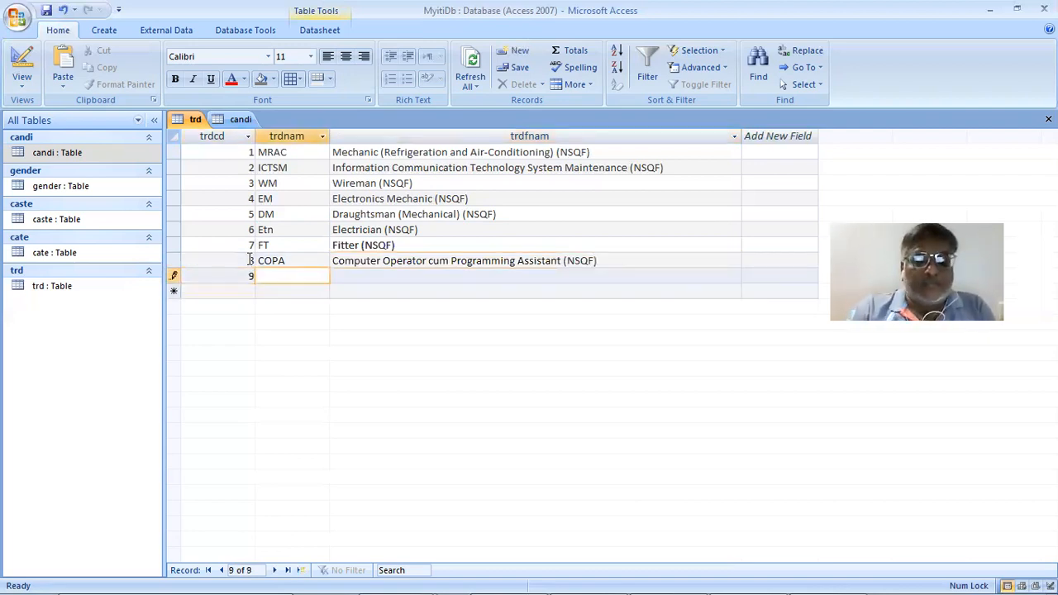
type("RMTV")
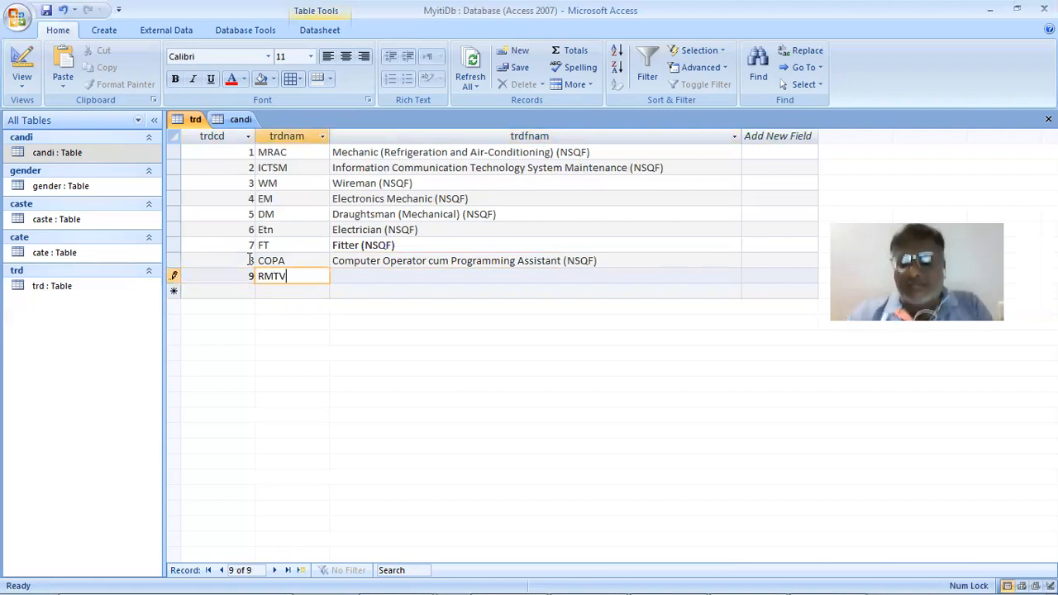
key("Tab")
type("Me")
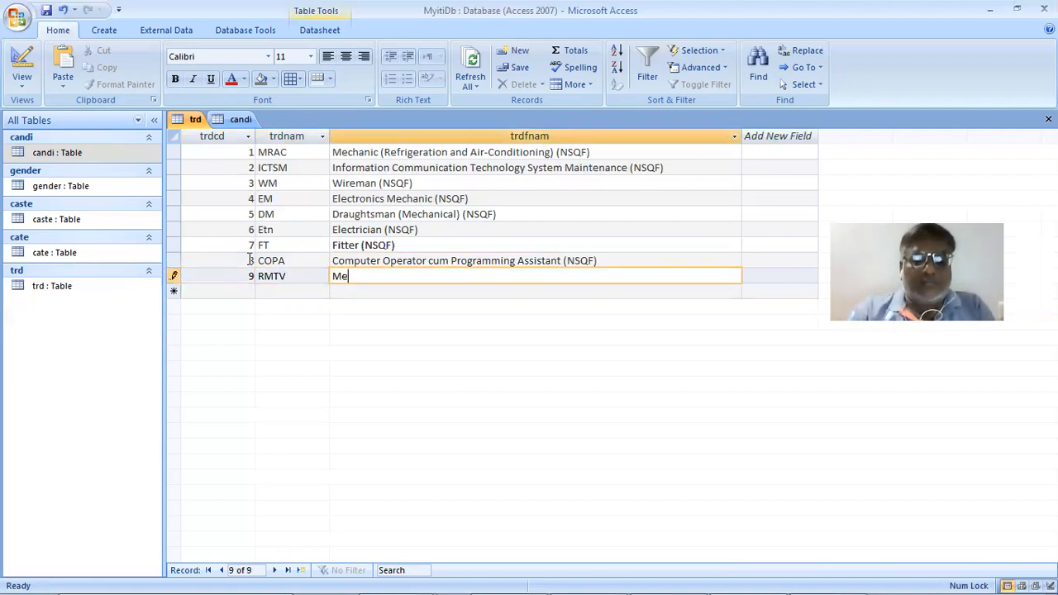
type("chnic")
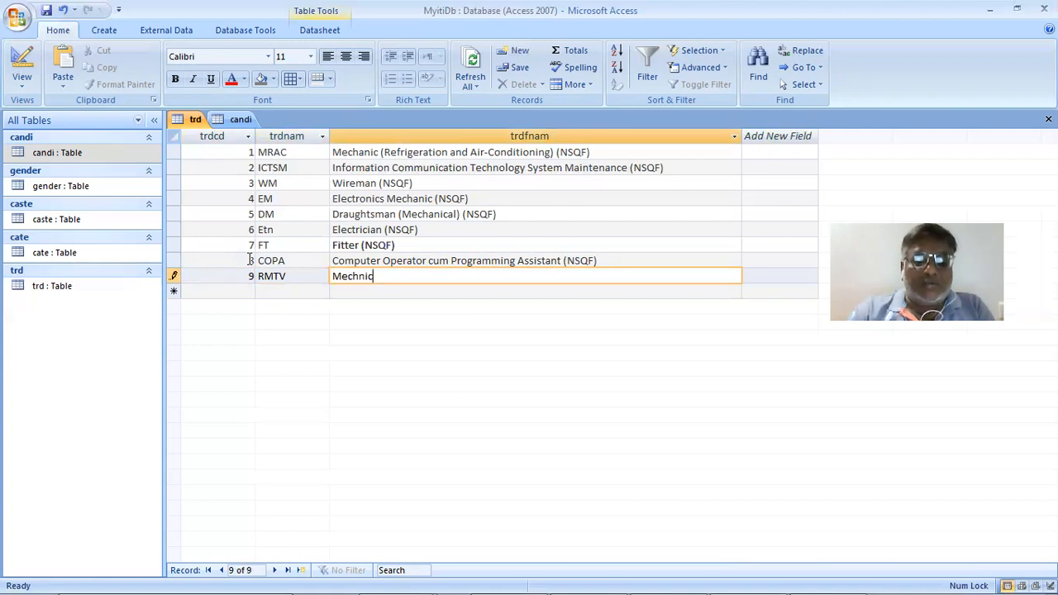
type(" (Radio ")
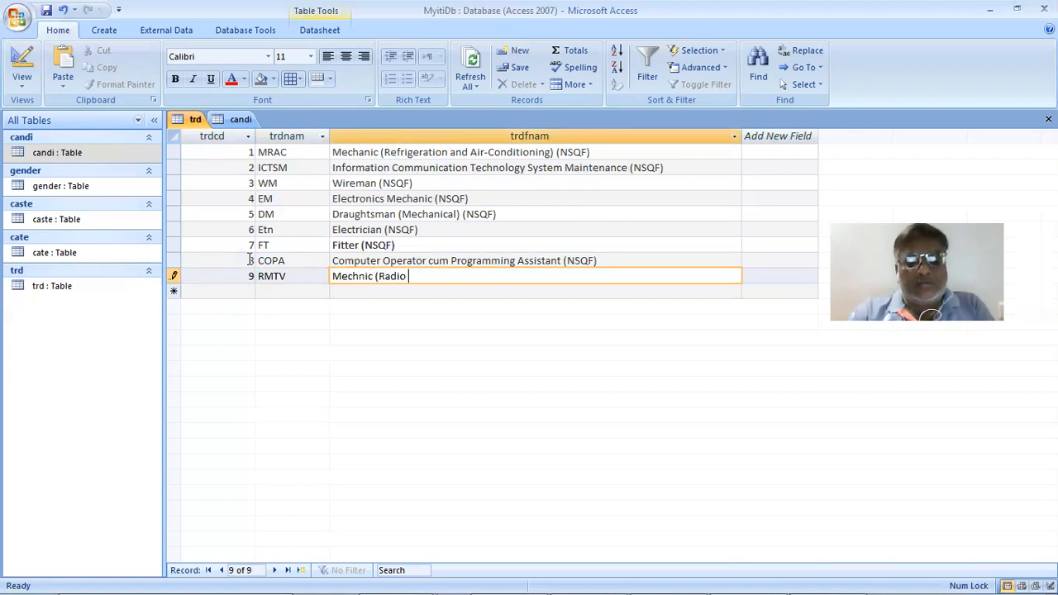
type("TV)")
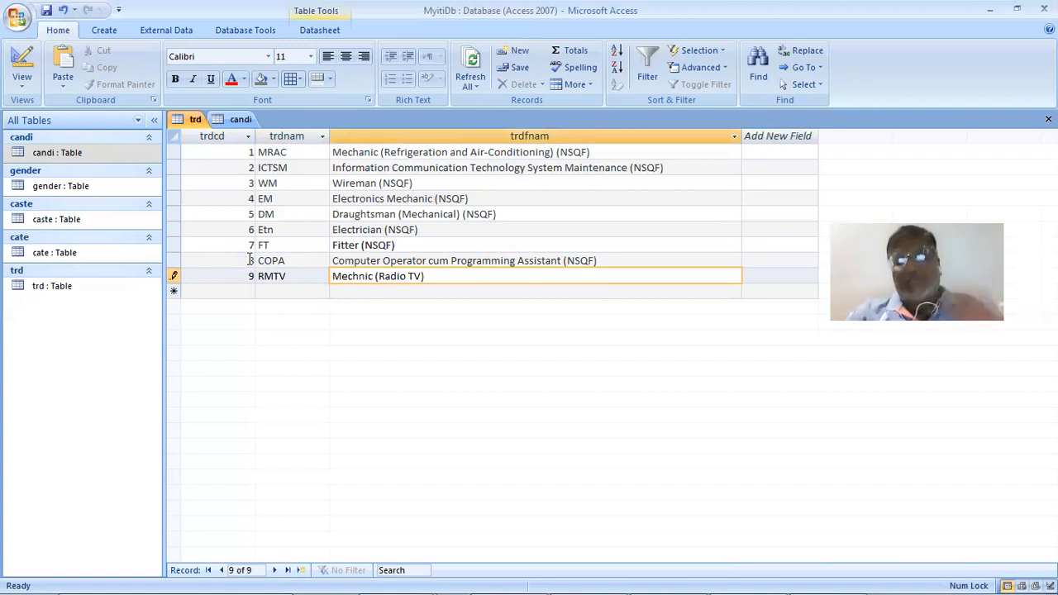
key("Tab")
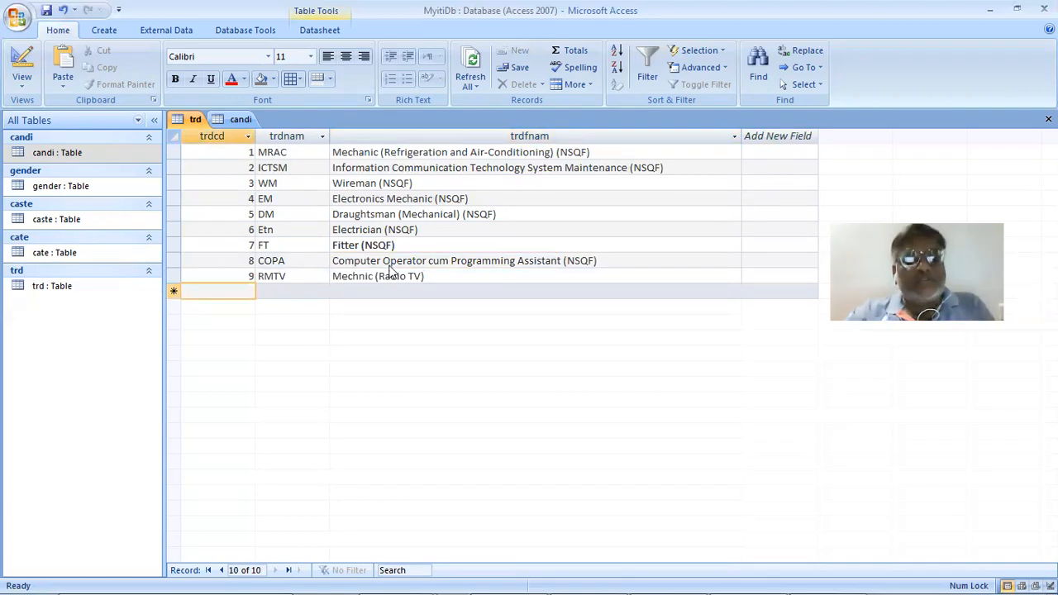
Switch to Excel and close the GIA Prantij CBT 1st Year.xlsx workbook
key("alt+Tab")
left_click(473, 295)
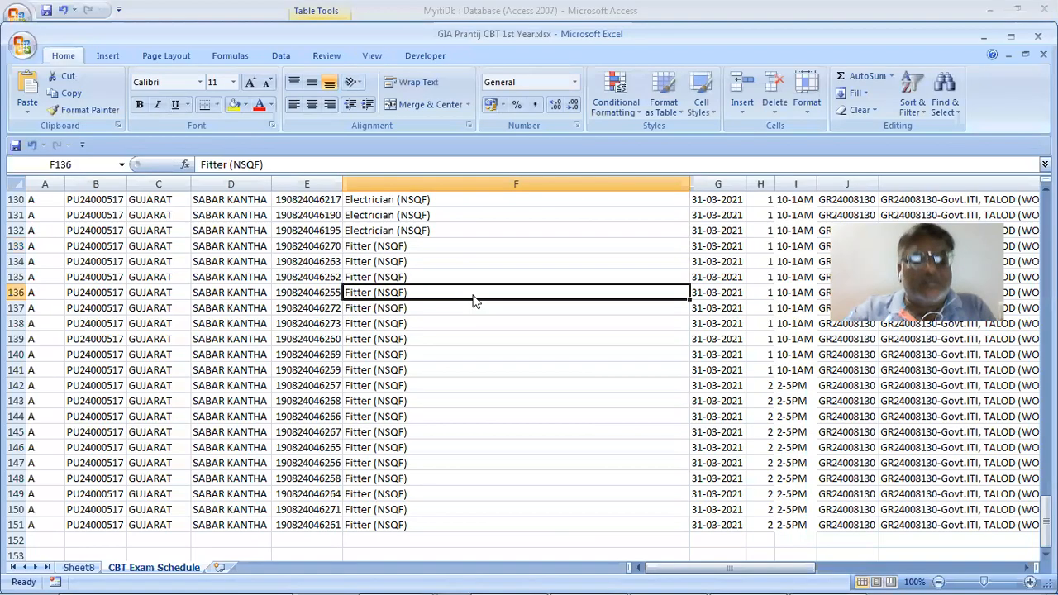
key("ctrl+w")
left_click(532, 345)
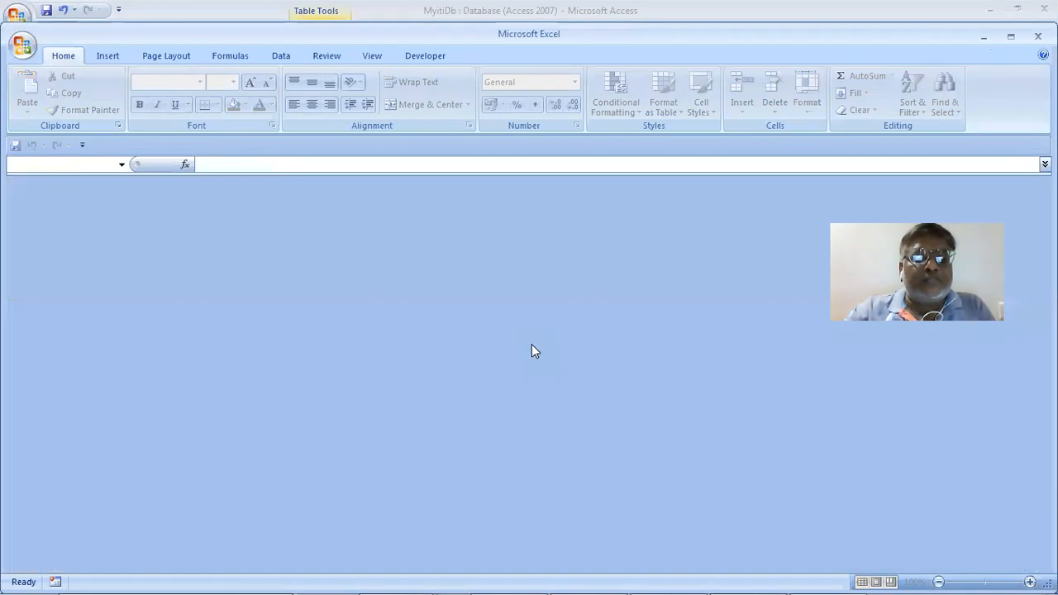
Switch to the File Explorer window showing the CBT Hall Ticket folder and go back to the Hall Ticket folder
key("alt+Tab")
key("alt+Tab")
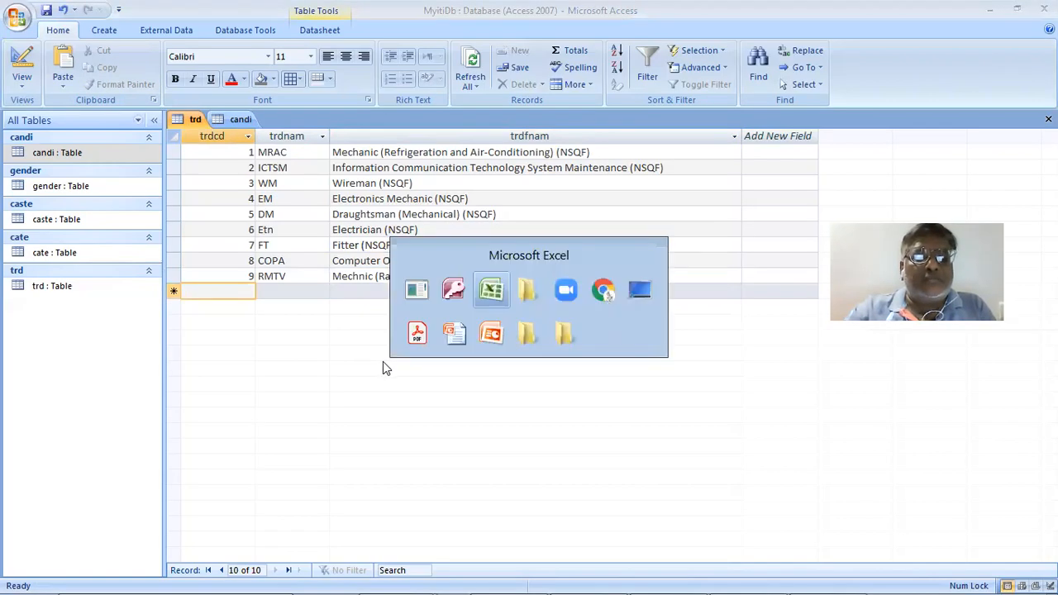
key("alt+Tab")
left_click(401, 286)
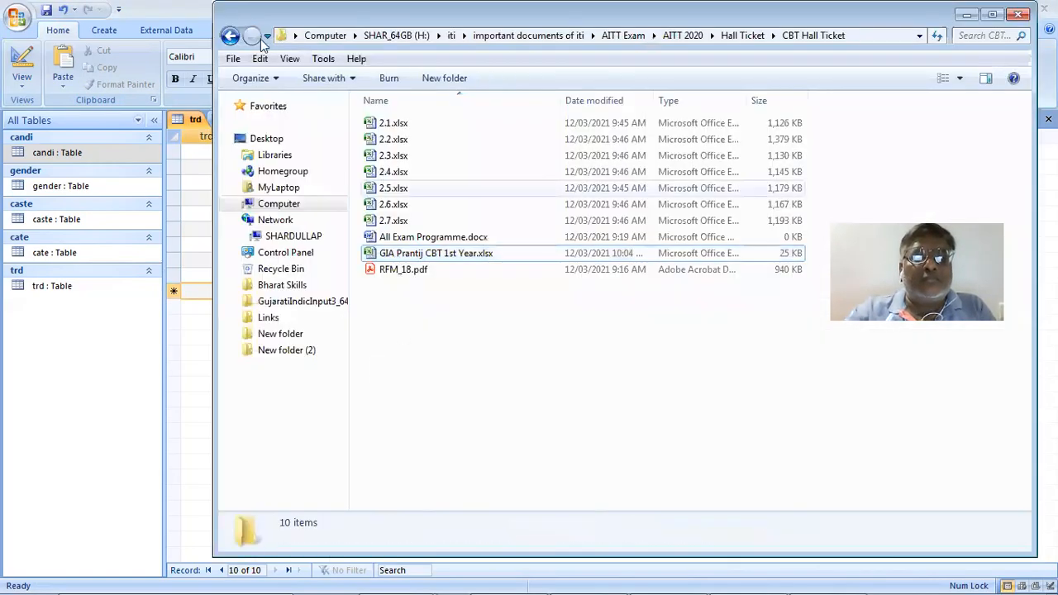
left_click(231, 37)
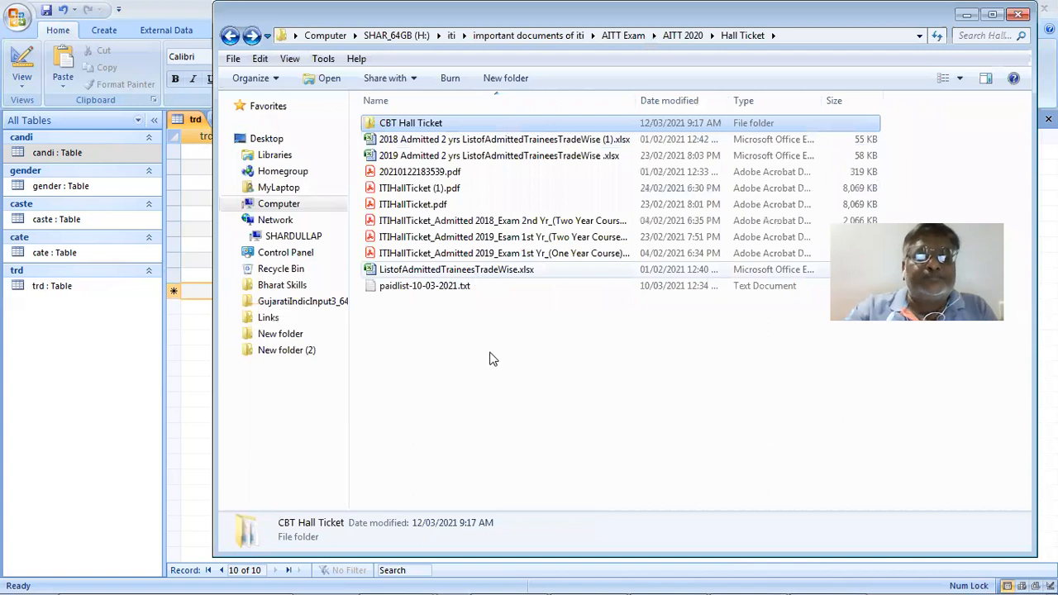
Open the file ITIHallTicket (1).pdf from the Hall Ticket folder
left_click(419, 299)
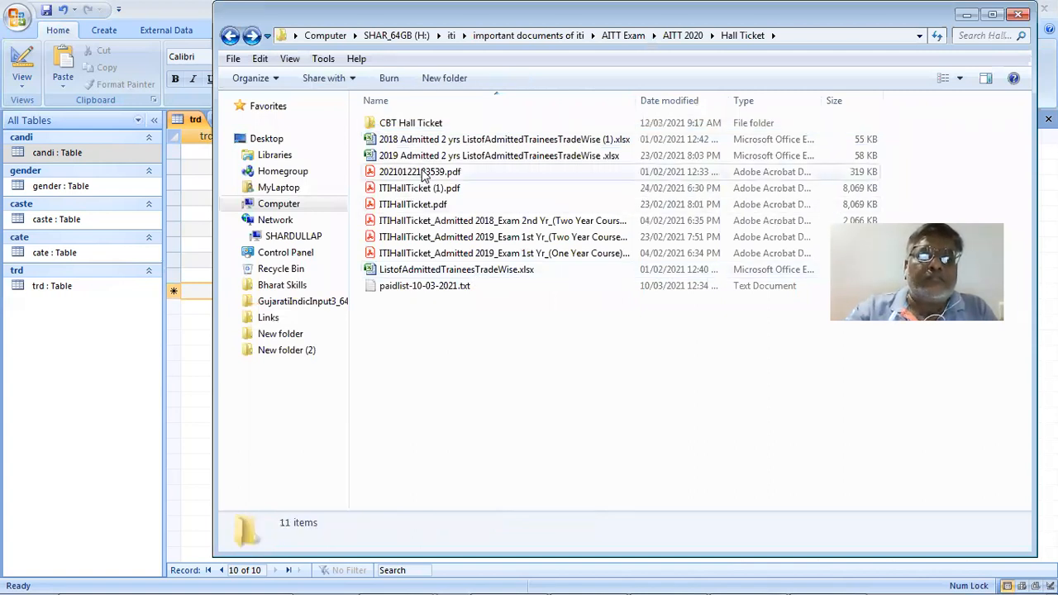
left_click(425, 195)
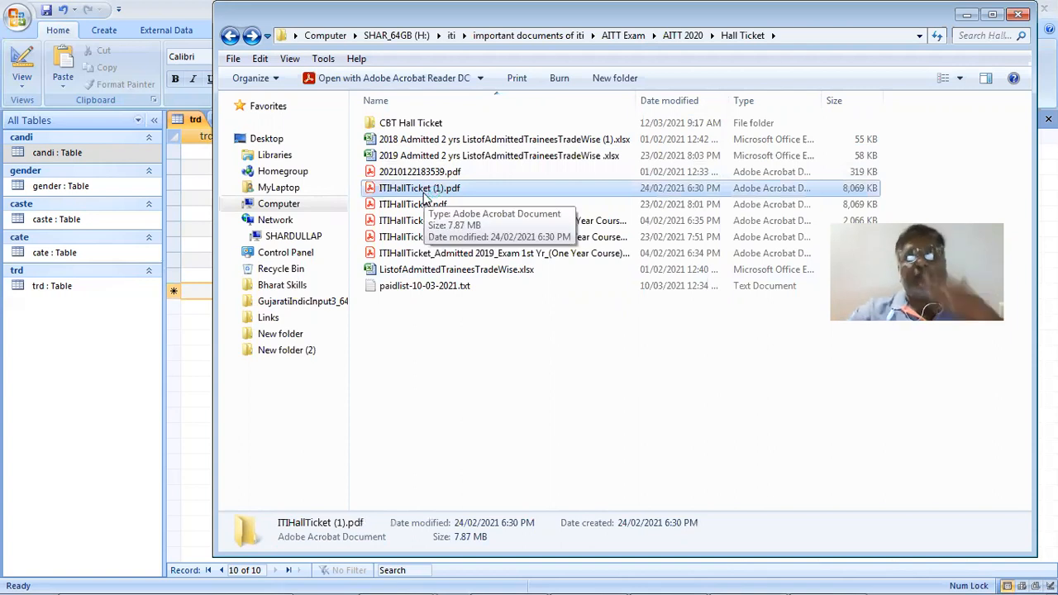
double_click(423, 195)
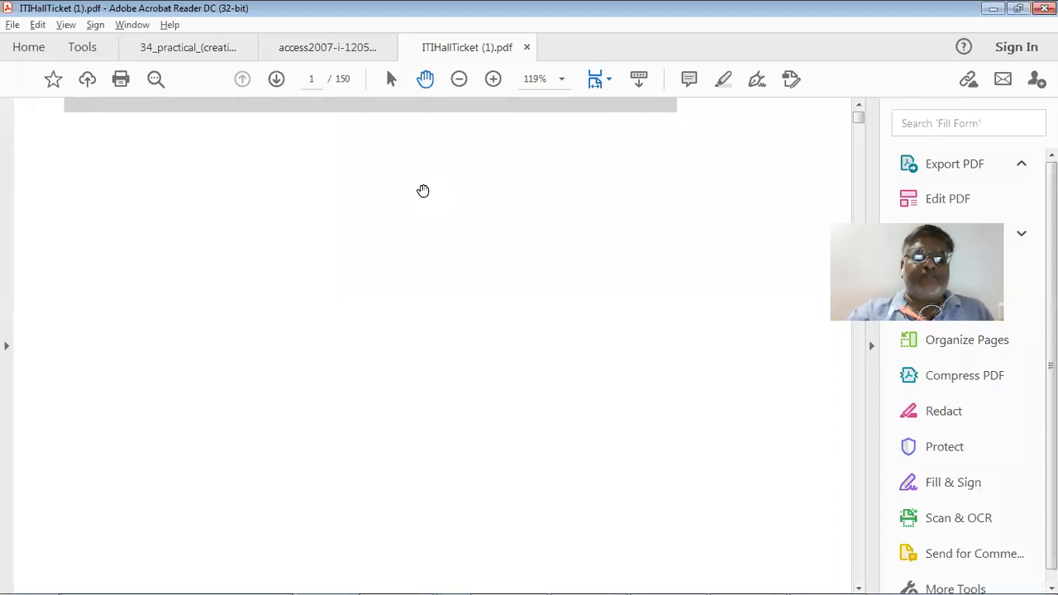
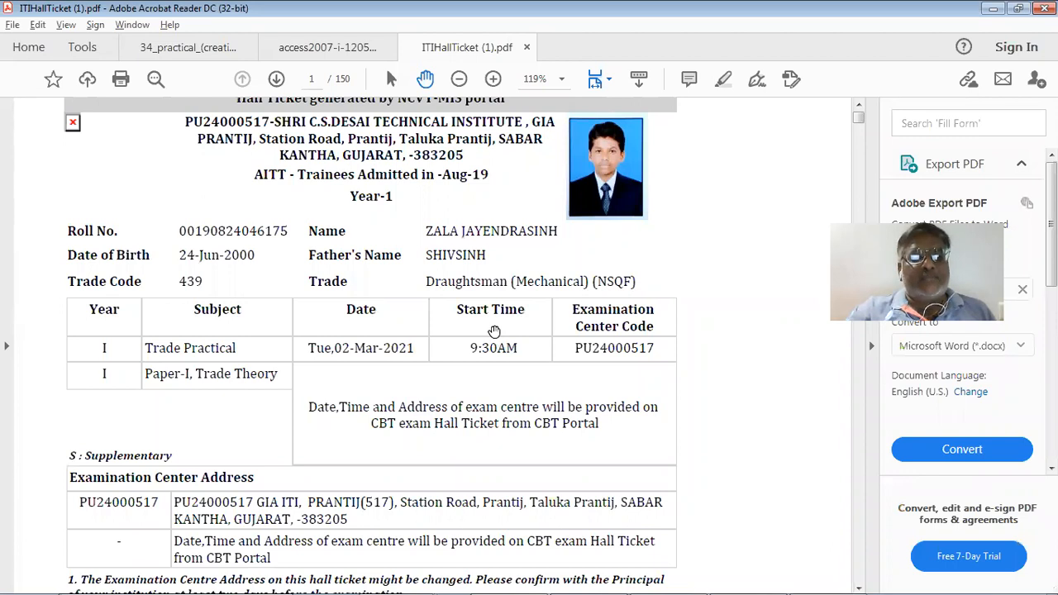
Switch to the MyitiDb database in Access and set the trdcd of the DM record in the trd table to 439
key("alt+Tab")
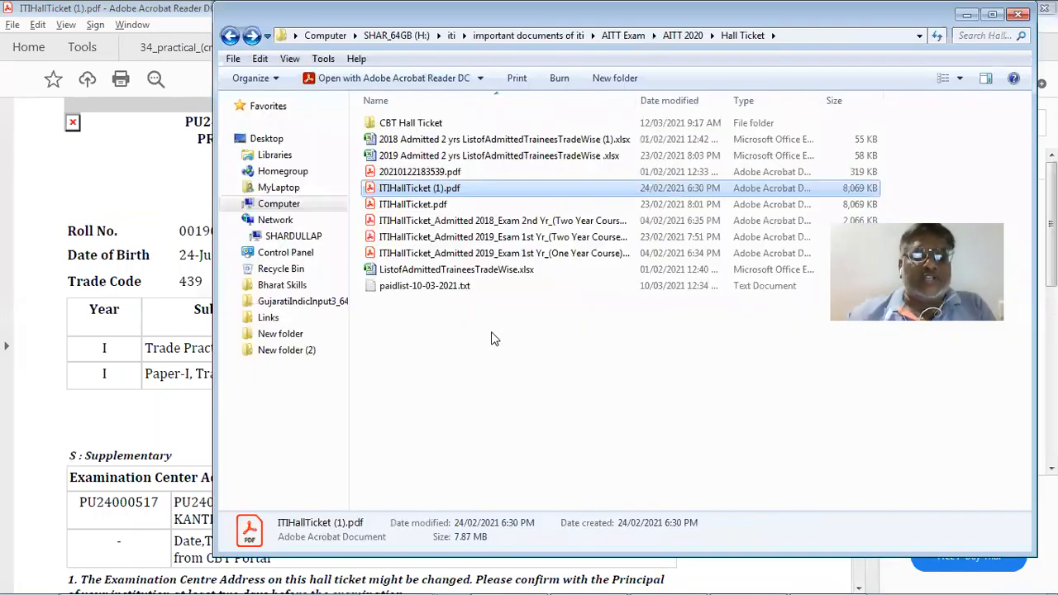
key("alt+Tab")
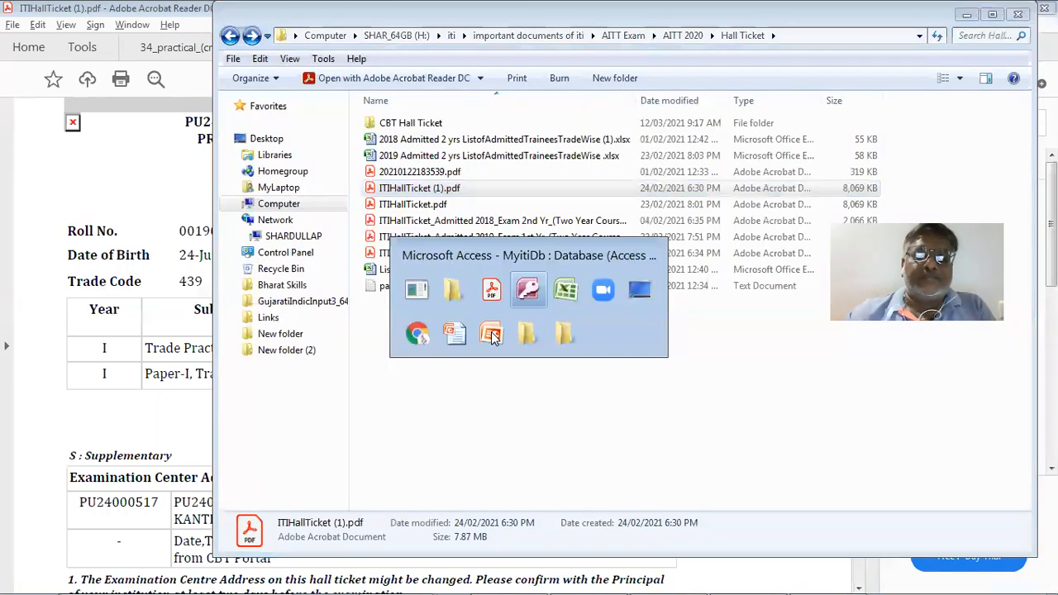
key("alt+Tab")
key("alt+Tab")
key("alt+Tab")
key("alt+Tab")
key("alt+Tab")
key("alt+Tab")
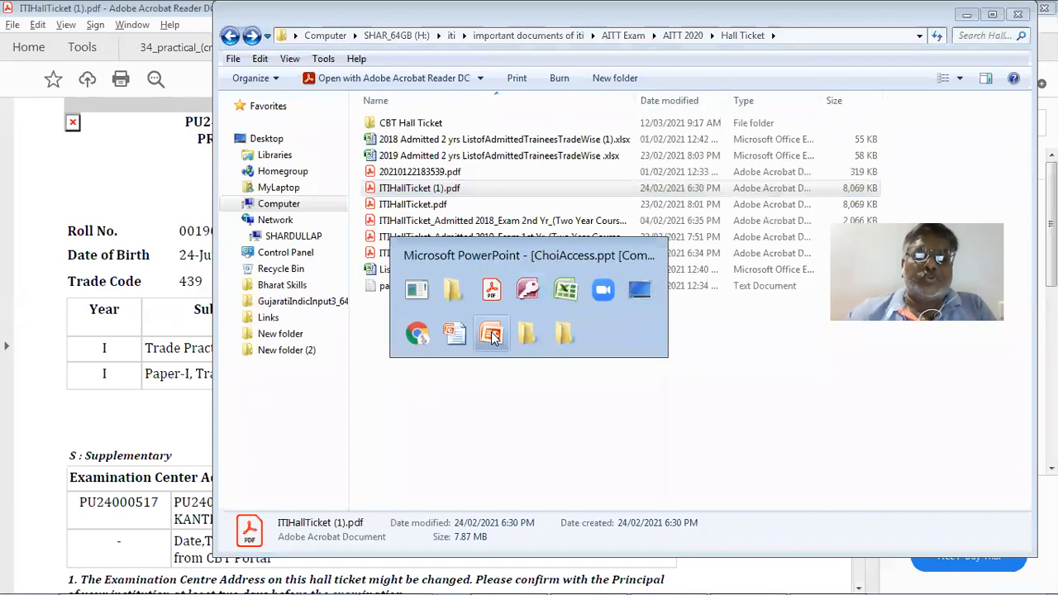
key("alt+Tab")
key("alt+Tab")
key("alt+Tab")
key("alt+Tab")
key("alt+Tab")
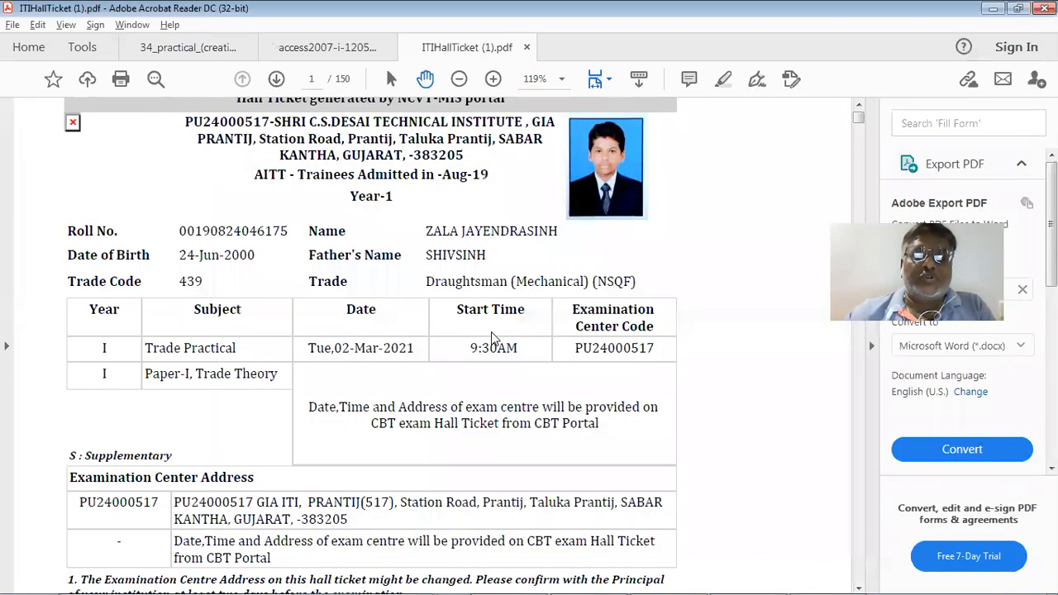
key("alt+Tab")
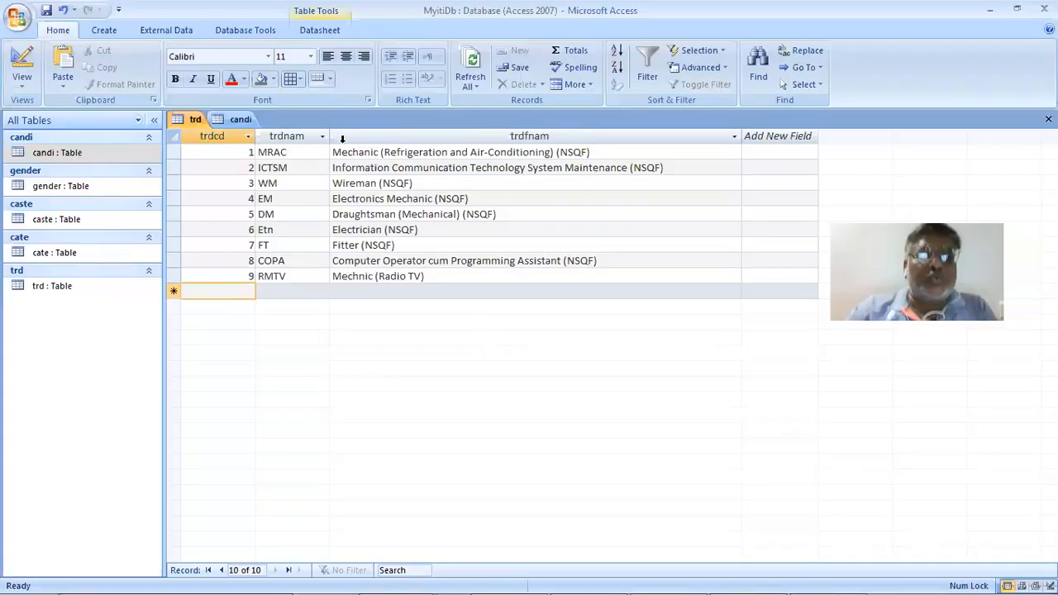
left_click(241, 212)
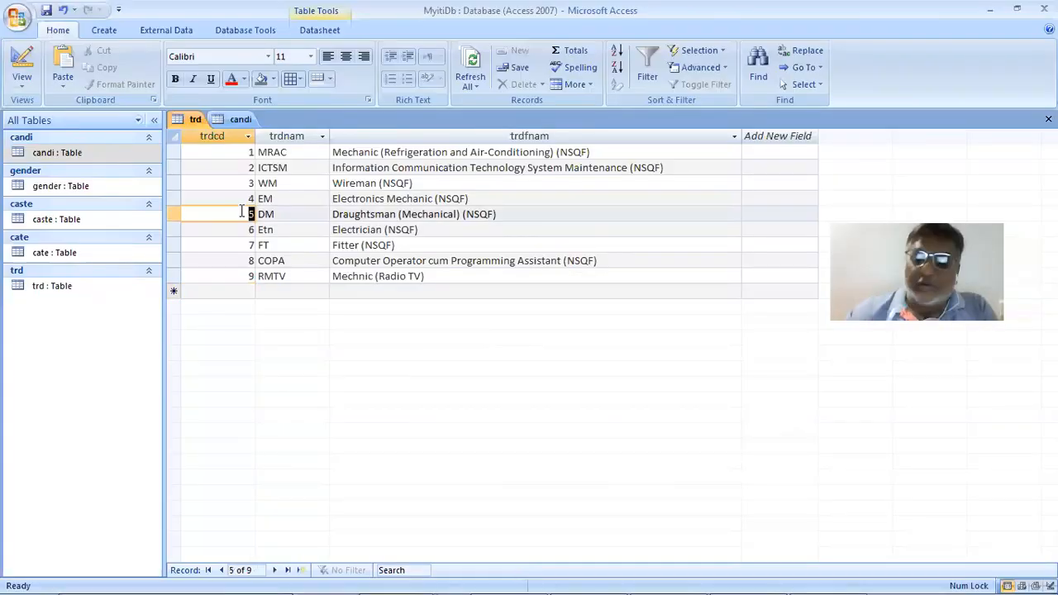
type("439")
key("Tab")
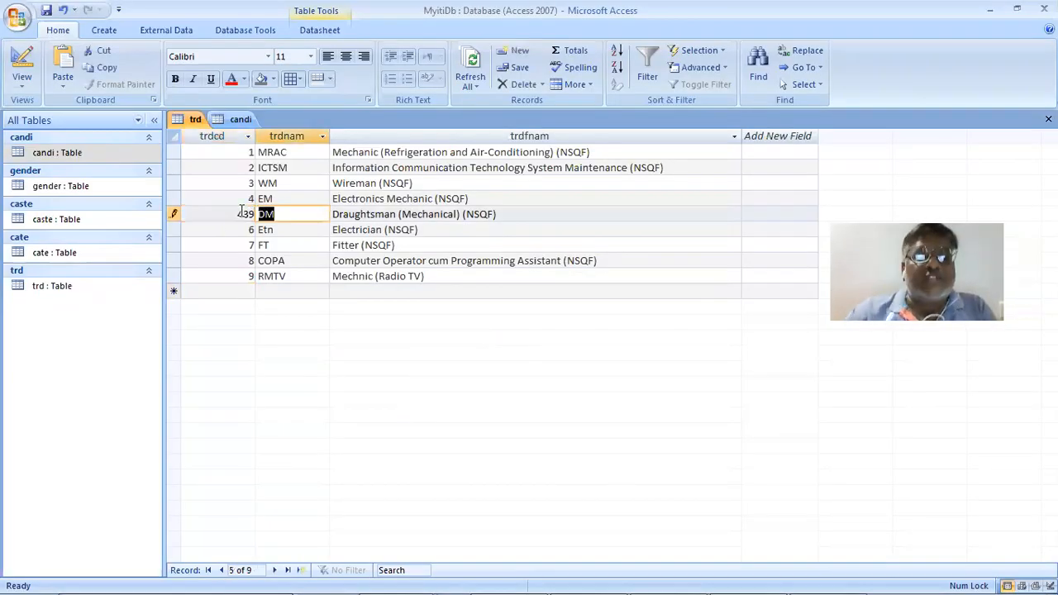
Look up the Electrician (NSQF) trade code in the hall ticket PDF and set the Etn record's trdcd to 442 in Access
key("alt+Tab")
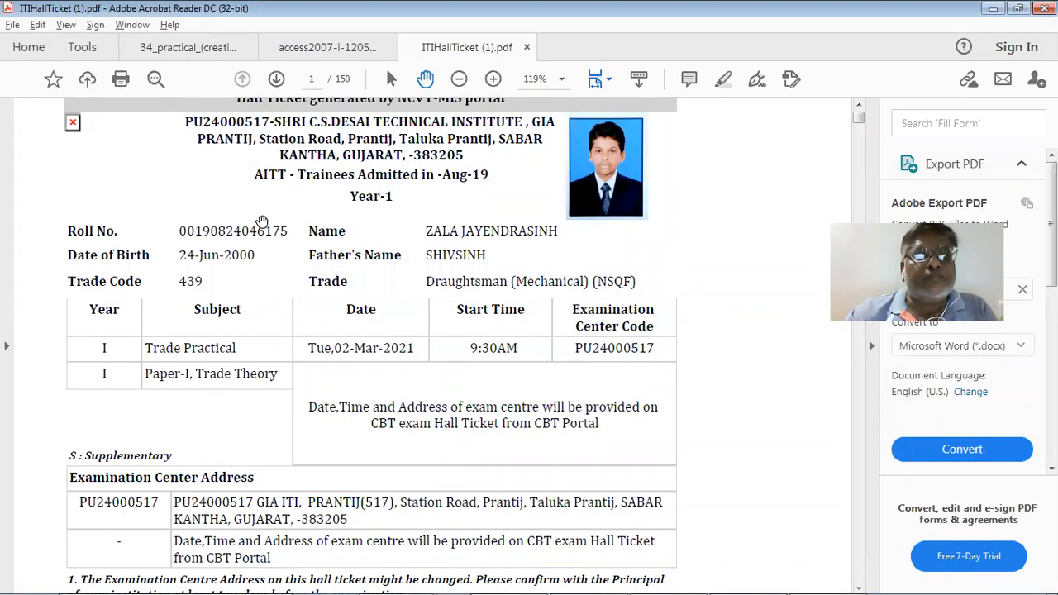
scroll(261, 221, "down", 3)
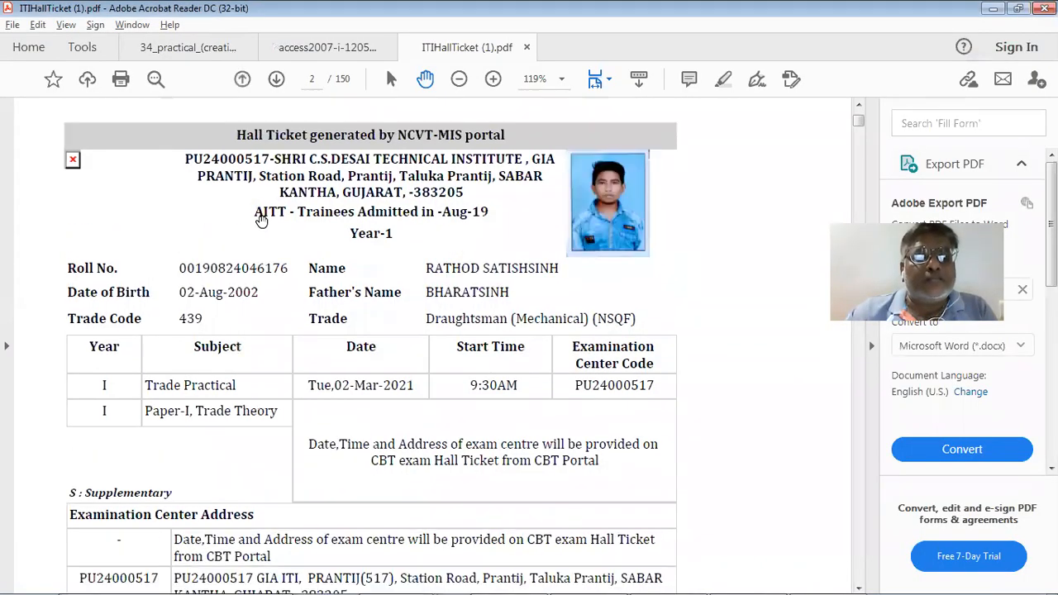
scroll(261, 222, "down", 6)
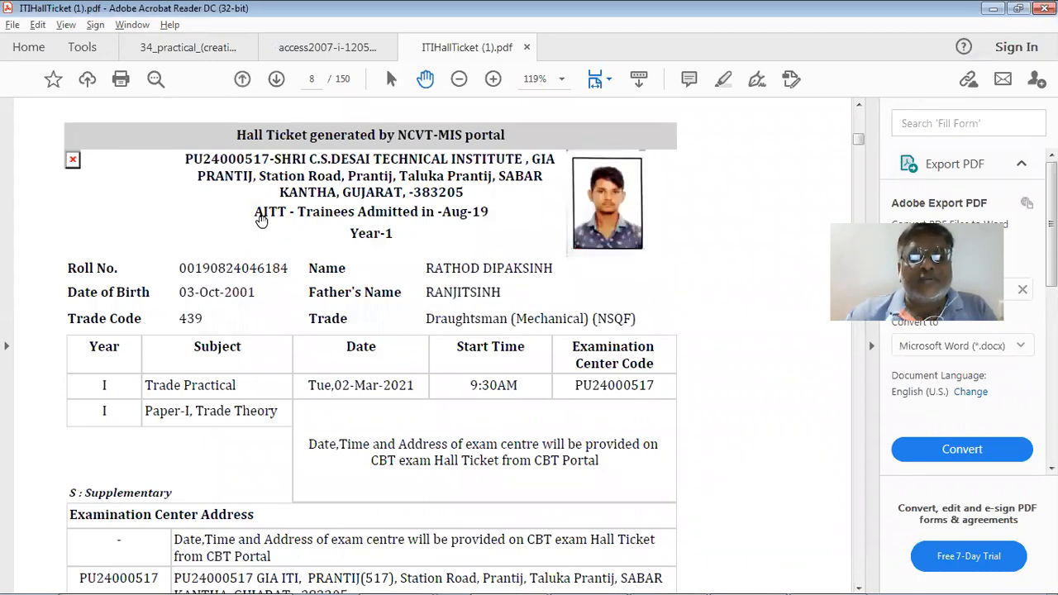
scroll(261, 218, "down", 6)
scroll(261, 218, "down", 1)
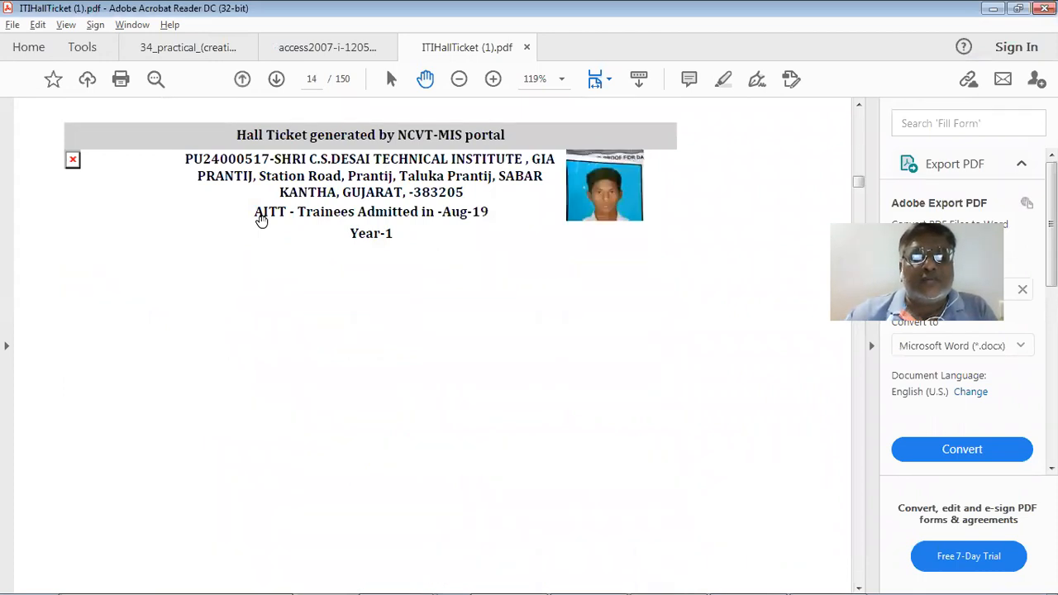
scroll(261, 219, "down", 9)
key("alt+Tab")
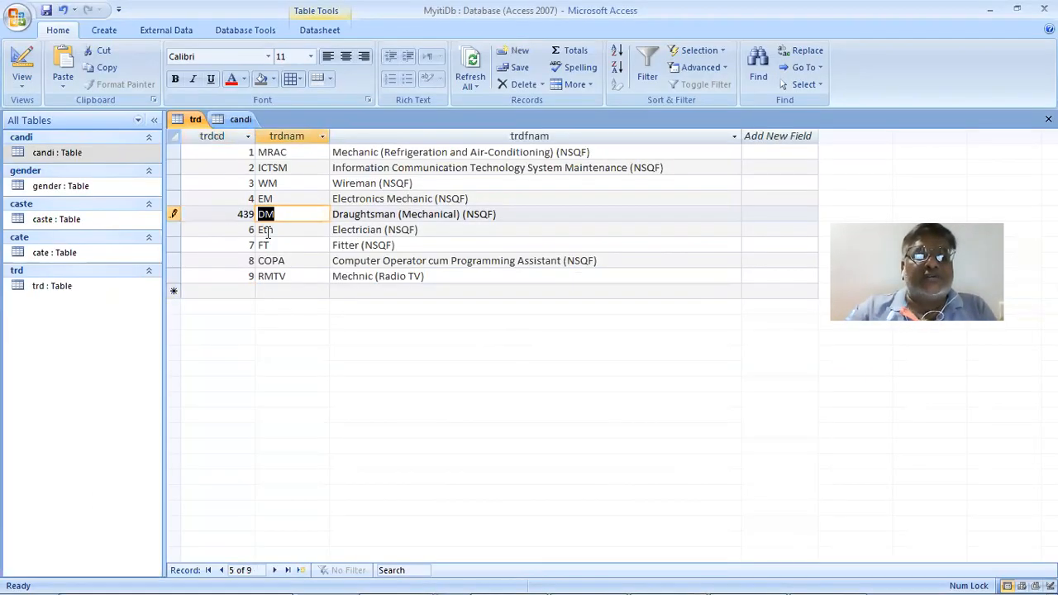
key("Down")
key("Left")
type("442")
key("Tab")
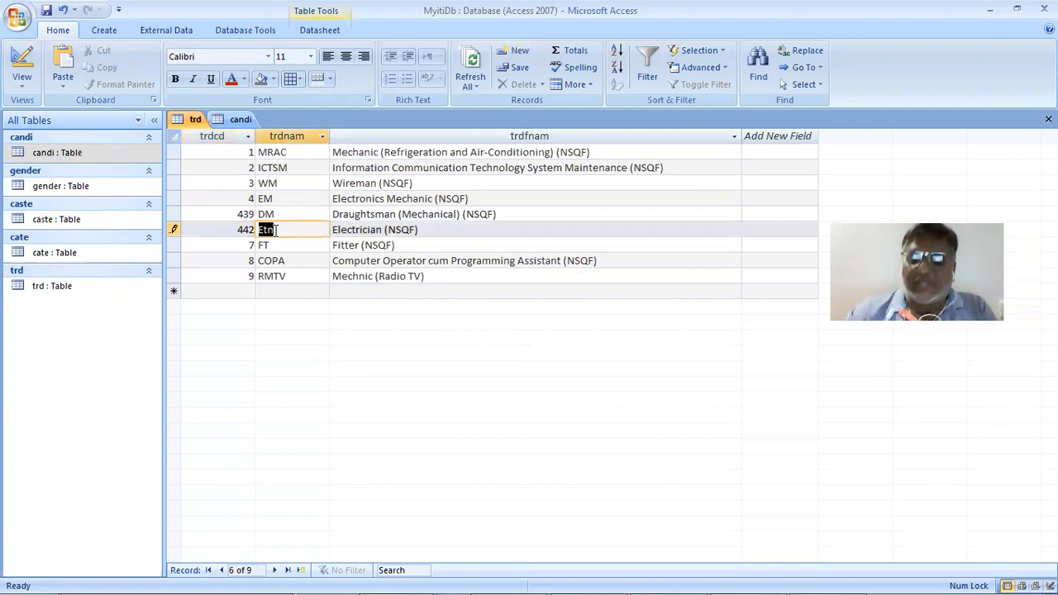
Find the Electronics Mechanic (NSQF) trade code in the hall ticket PDF and set the EM record's trdcd to 446 in Access
key("alt+Tab")
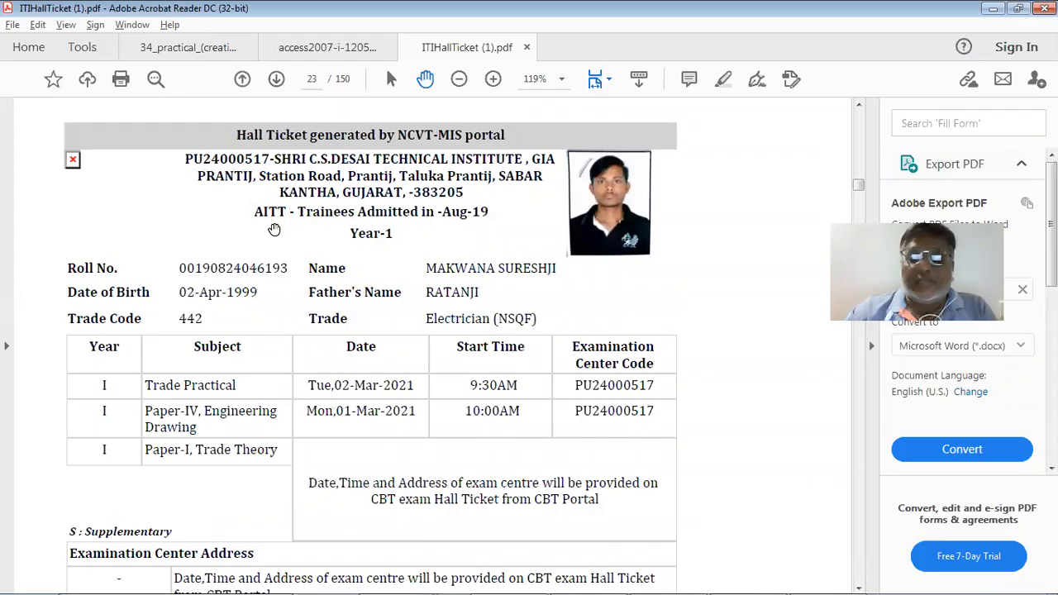
key("Right")
key("Right")
key("Right")
key("Right")
key("Right")
key("Right")
key("Right")
key("Right")
key("Right")
key("Right")
key("Right")
key("Right")
key("Right")
key("Right")
key("Right")
key("Right")
key("Right")
key("Right")
key("Right")
key("Right")
key("Right")
key("Right")
key("Right")
key("Right")
key("Right")
key("Right")
key("Right")
key("Right")
key("Right")
key("Right")
key("Right")
key("Right")
key("Right")
key("Right")
key("Right")
key("Right")
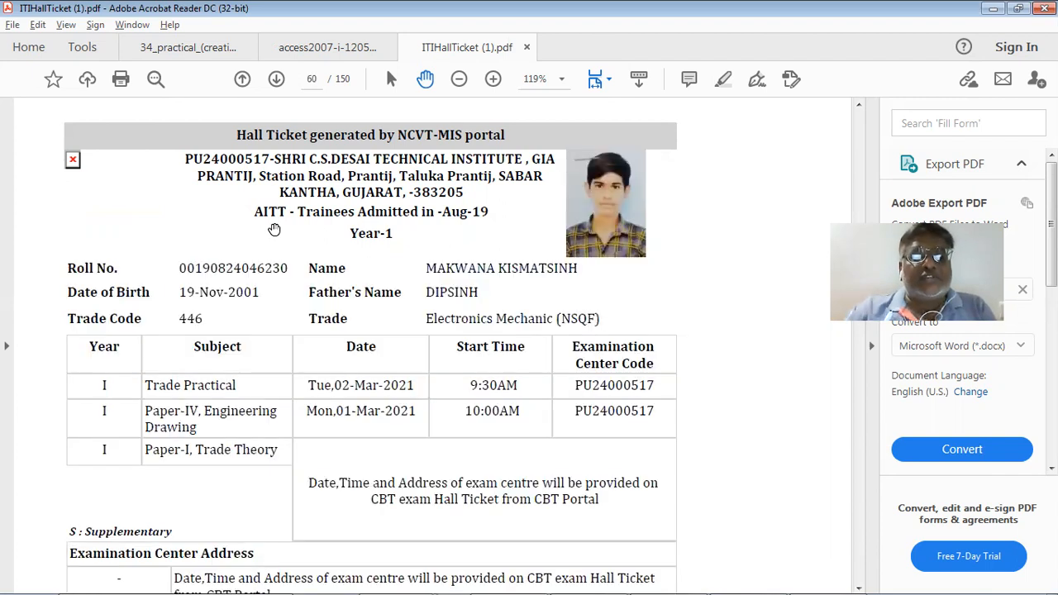
key("alt+Tab")
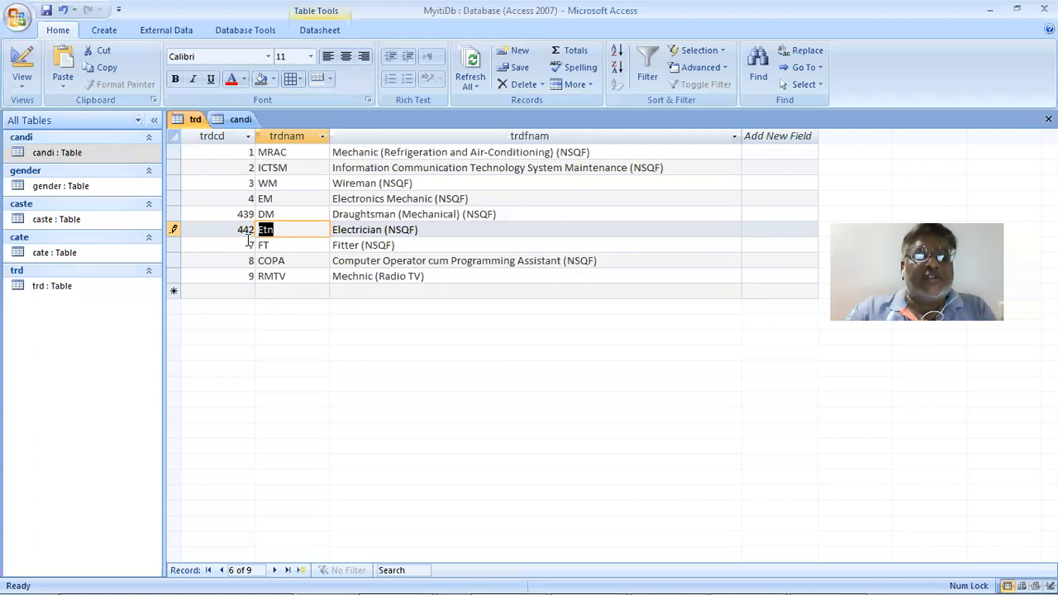
left_click(242, 197)
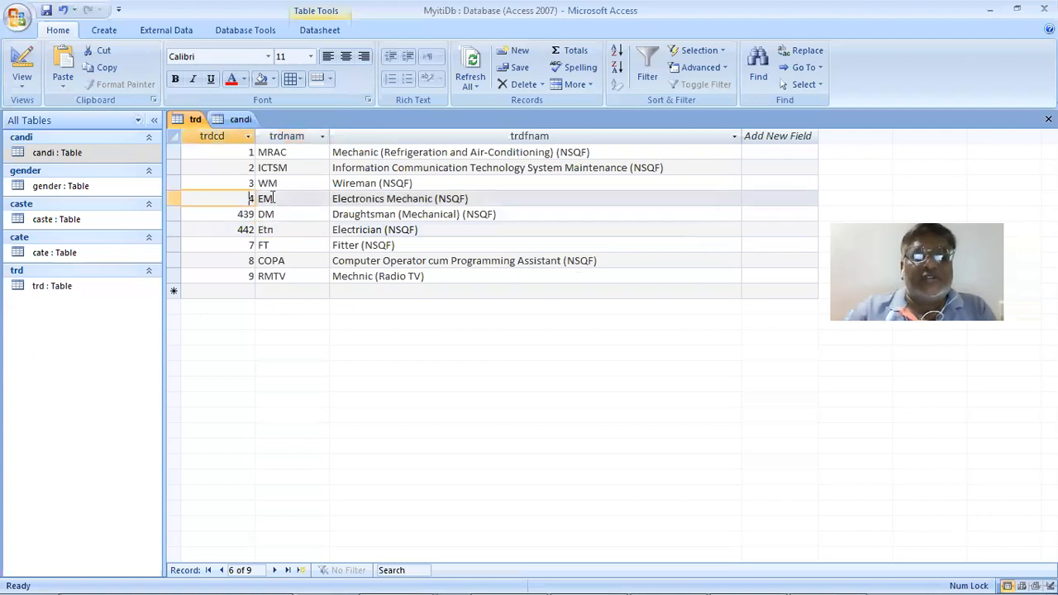
type("446")
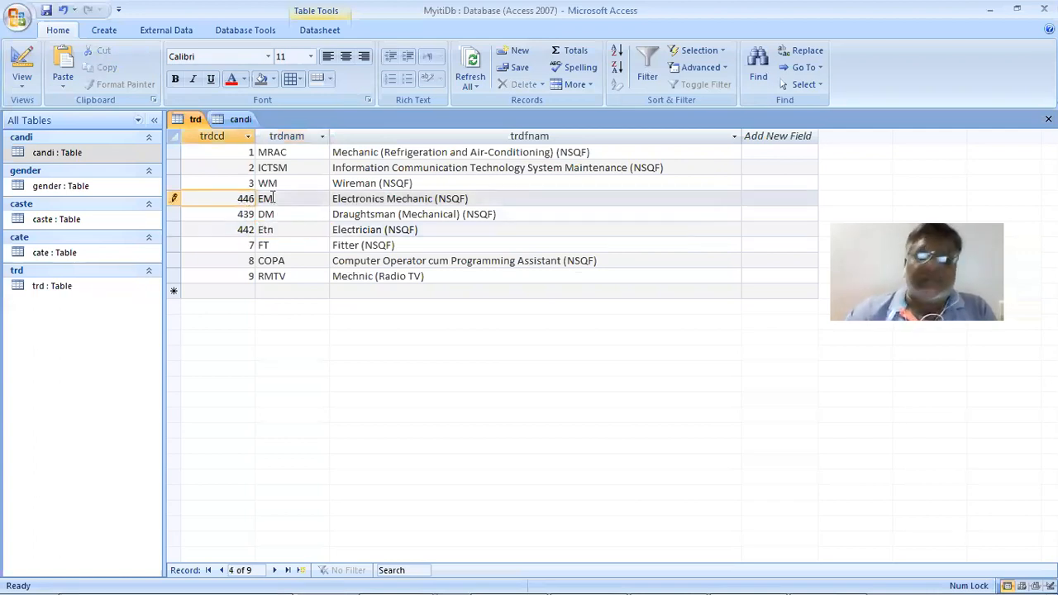
key("Tab")
Find the Fitter (NSQF) trade code in the hall ticket PDF and set the FT record's trdcd to 453 in Access
key("alt+Tab")
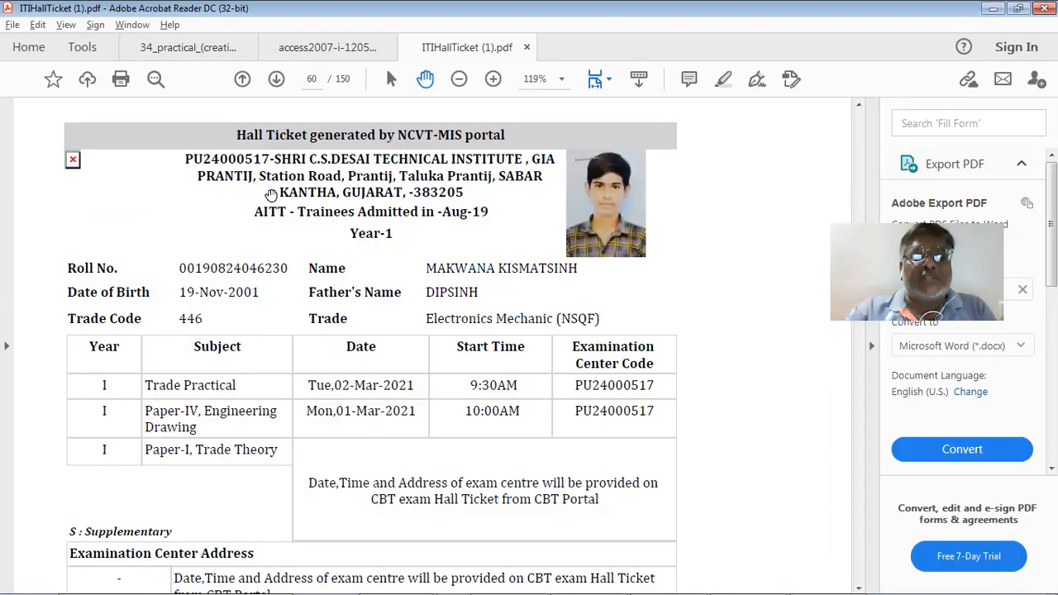
key("alt+Tab")
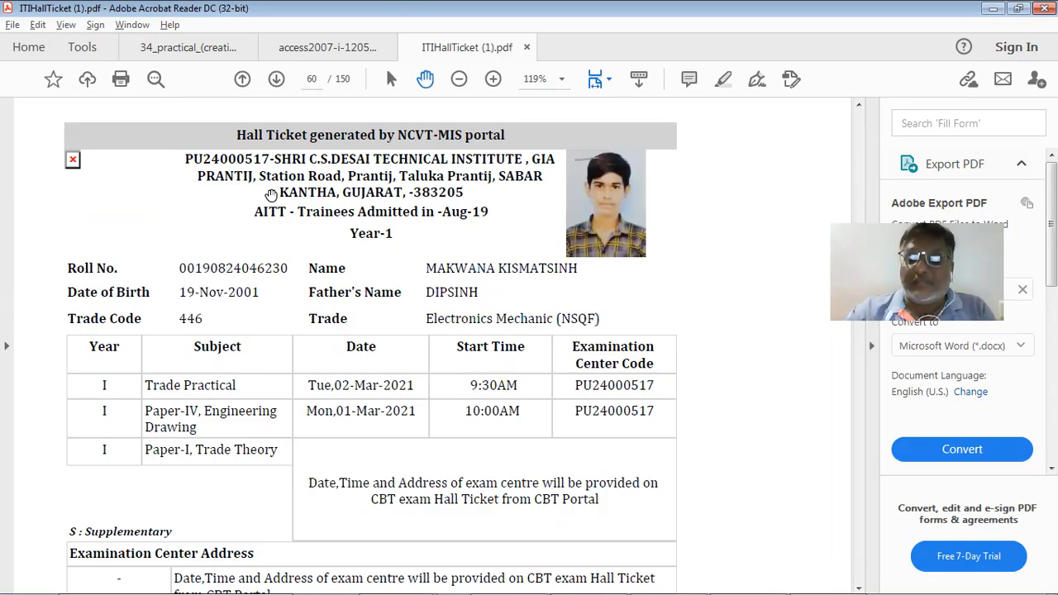
scroll(271, 195, "down", 2)
scroll(271, 194, "down", 5)
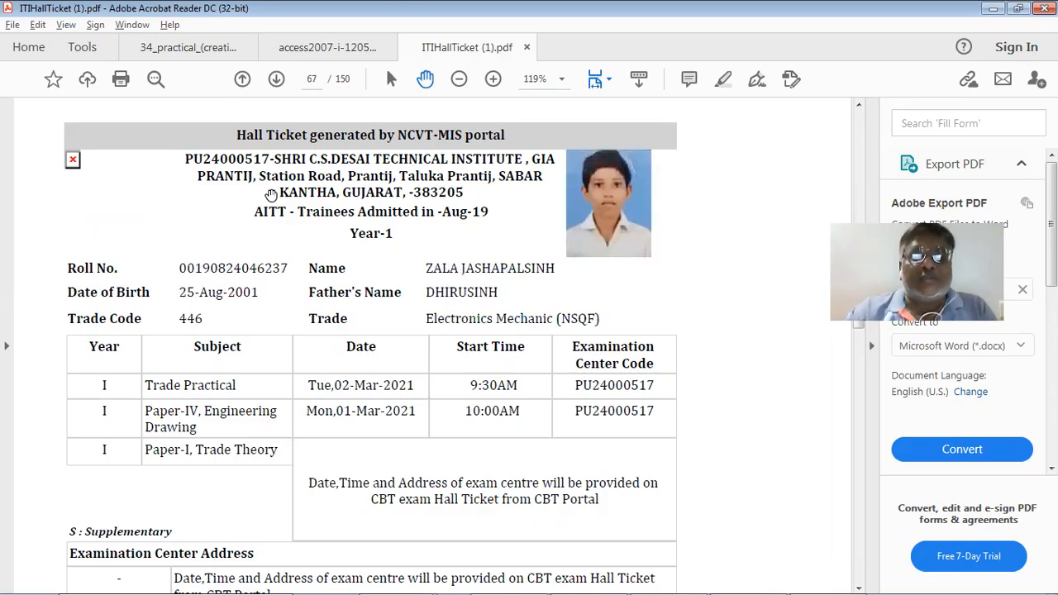
scroll(271, 194, "down", 5)
scroll(271, 194, "down", 2)
key("alt+Tab")
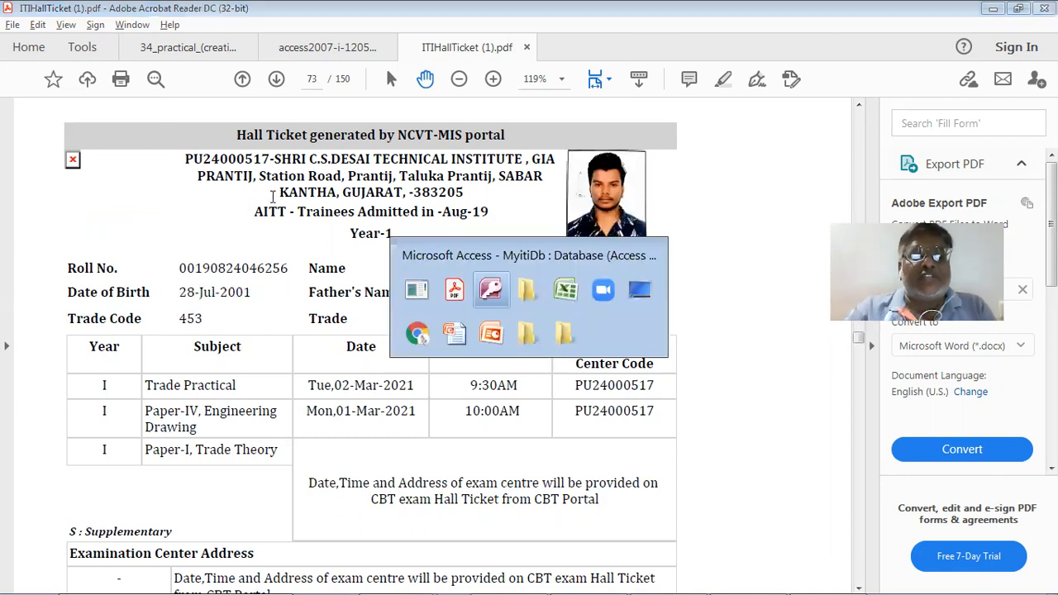
key("Down")
key("Down")
key("Down")
key("Left")
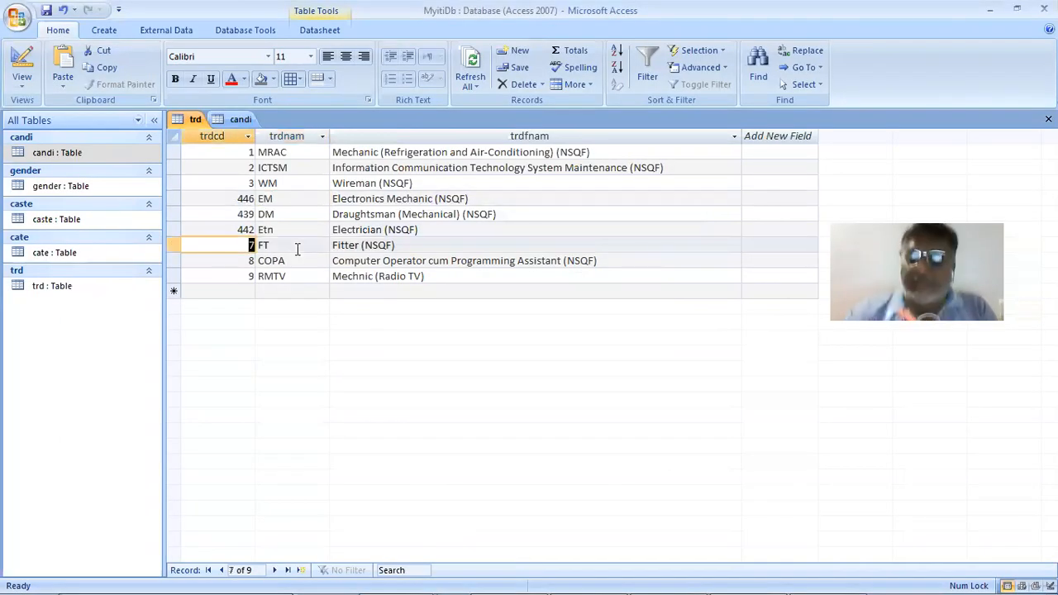
type("453")
key("Tab")
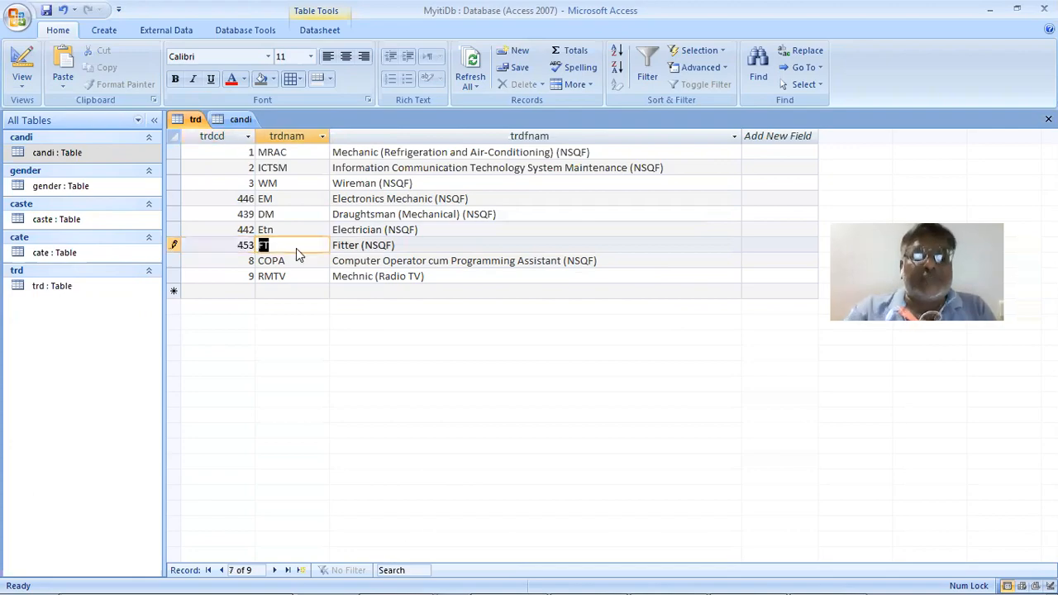
Find the Information Communication Technology System Maintenance trade code in the hall ticket PDF and set the ICTSM record's trdcd to 474 in Access
key("alt+Tab")
key("Right")
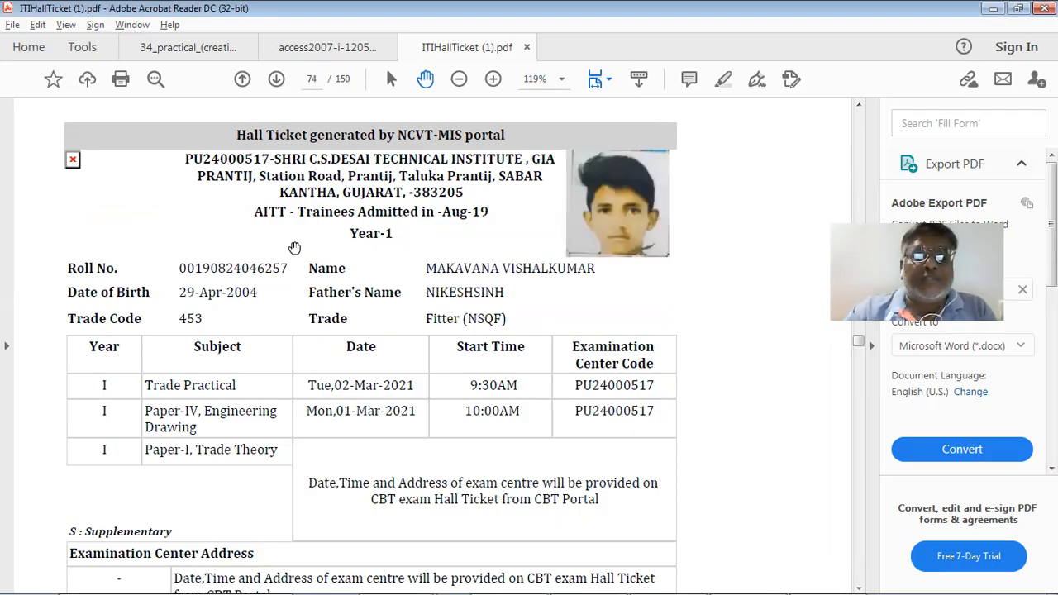
key("Right")
key("Right")
key("Right")
key("Right")
key("Right")
key("Right")
key("Right")
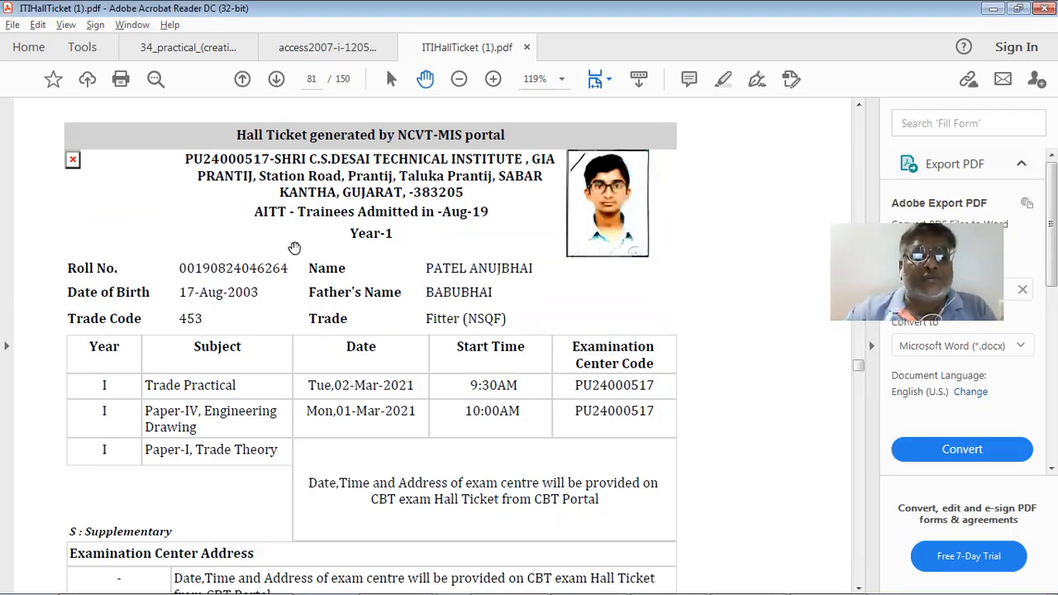
key("Right")
key("Right")
key("Right")
key("Right")
key("Right")
key("Right")
key("Right")
key("Right")
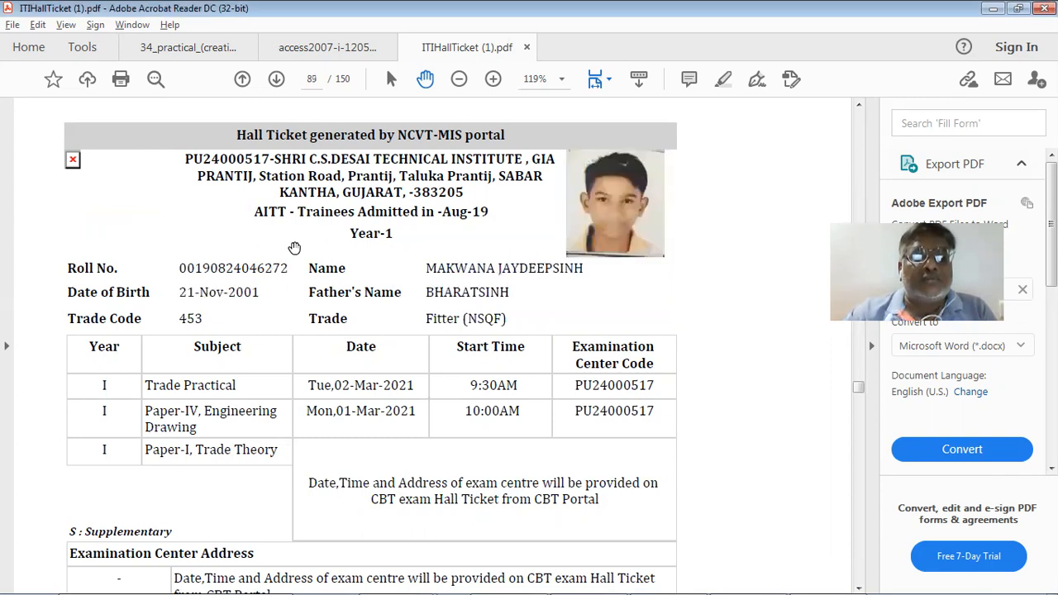
key("Right")
key("Right")
key("Right")
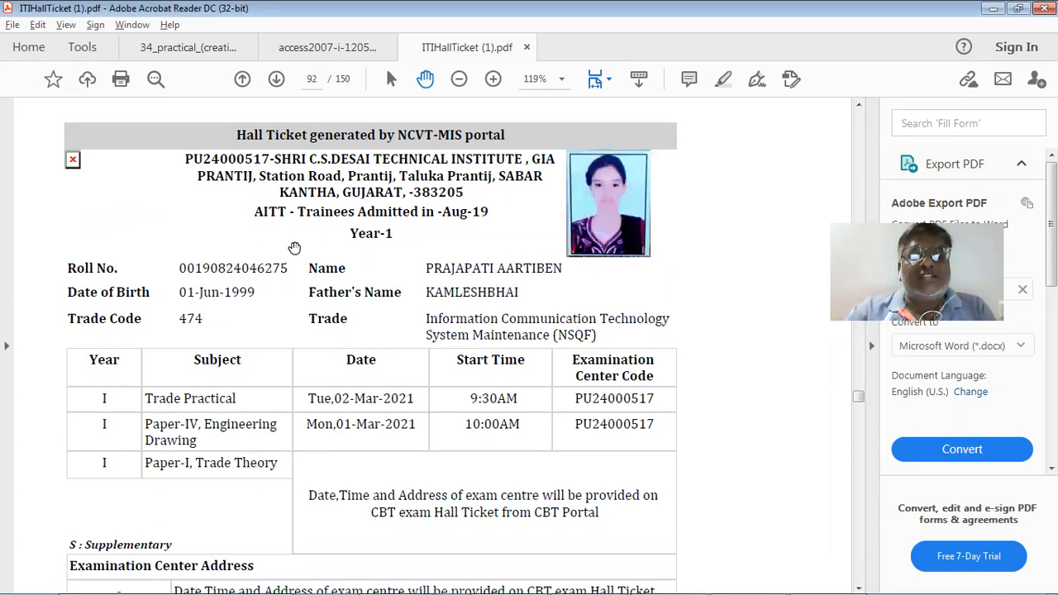
key("alt+Tab")
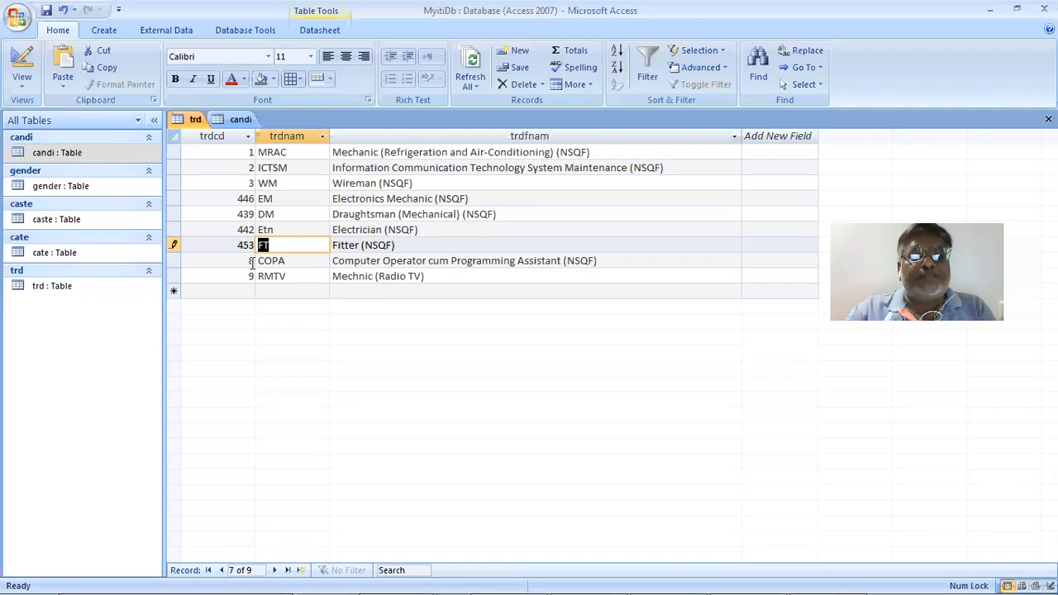
left_click(286, 169)
key("shift+Tab")
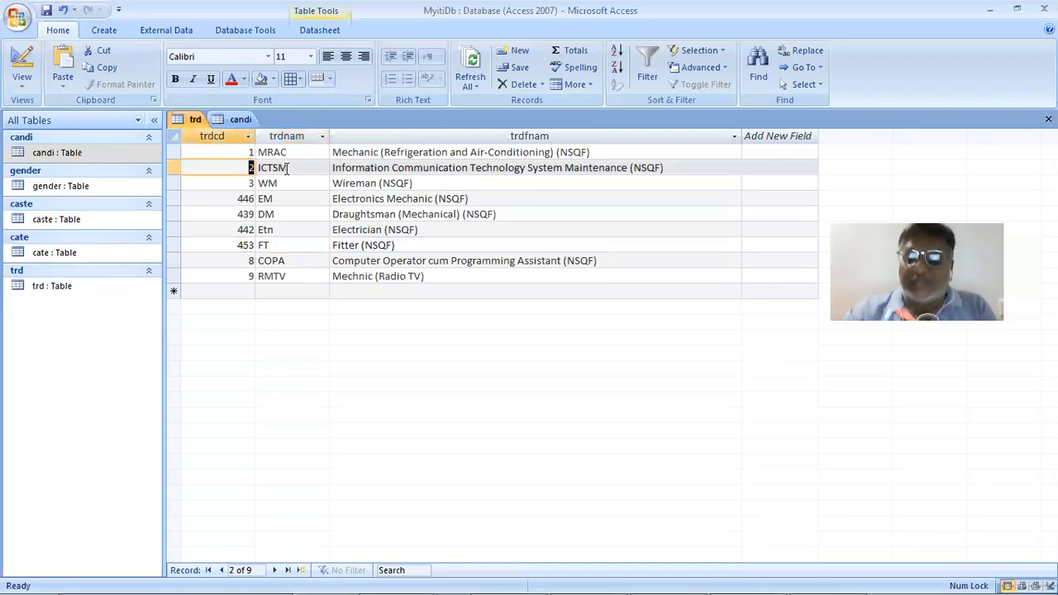
type("474")
key("Tab")
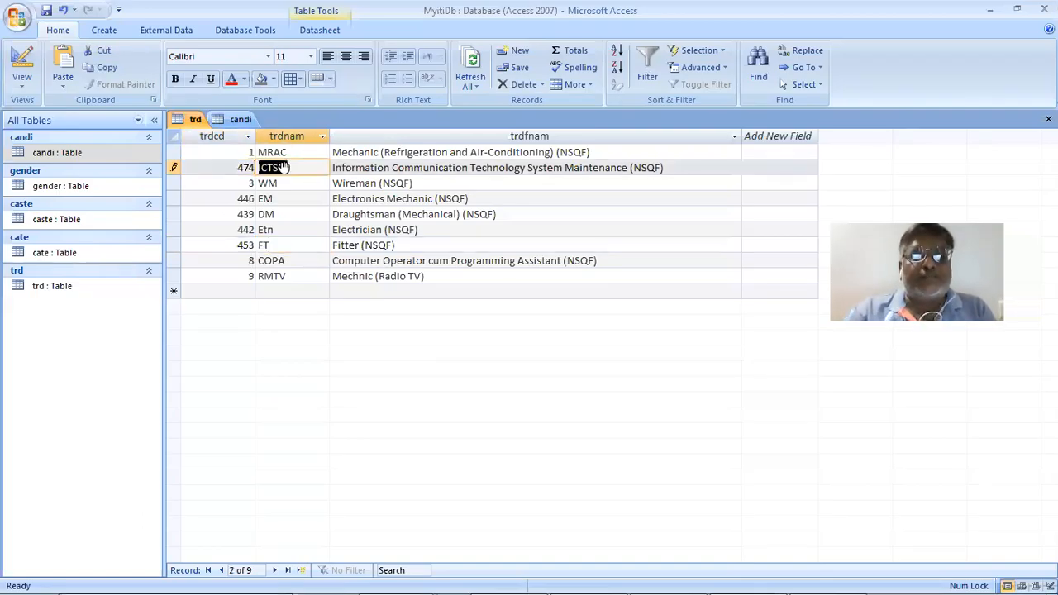
Find the Mechanic (Refrigeration and Air-Conditioning) trade code in the hall ticket PDF and set the MRAC record's trdcd to 503 in Access
key("alt+Tab")
key("Right")
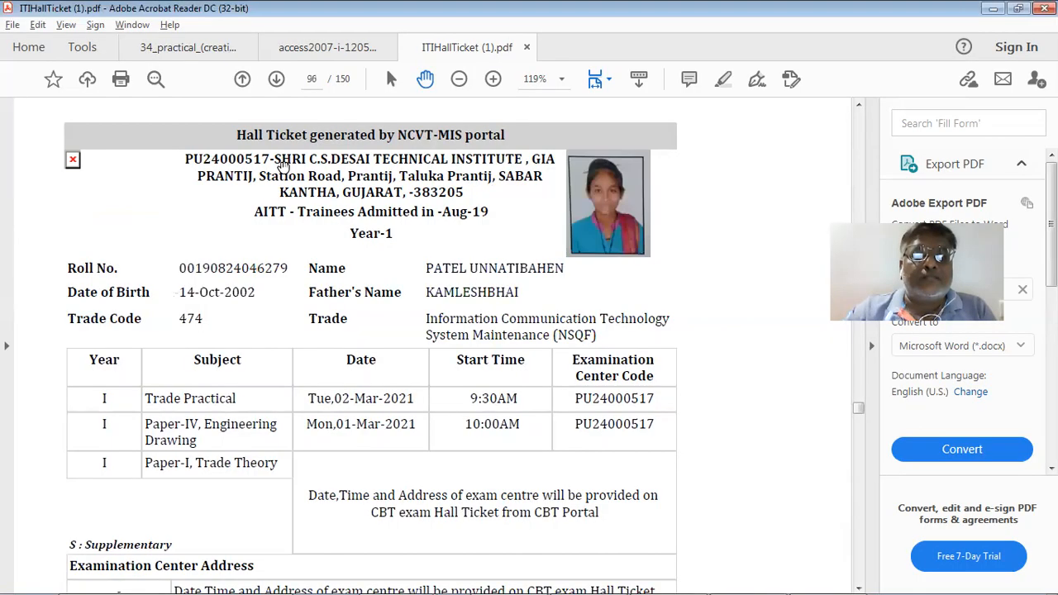
key("Right")
key("Right")
key("Right")
key("Right")
key("Right")
key("Right")
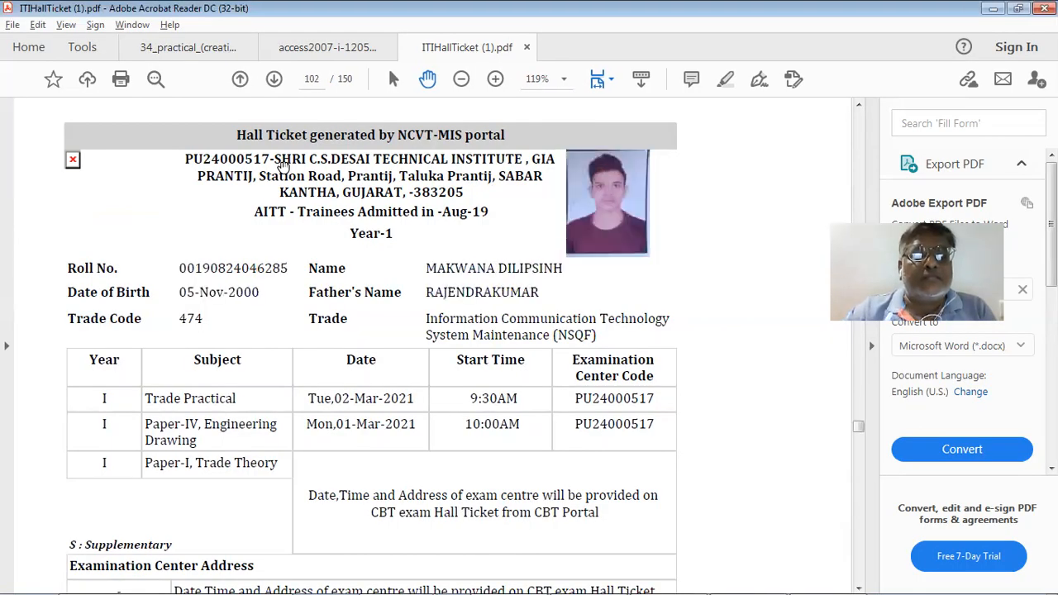
key("Right")
key("Right")
key("Right")
key("Right")
key("Right")
key("Right")
key("Right")
key("Right")
key("Right")
key("Right")
key("Right")
key("Right")
key("Right")
key("Right")
key("Right")
key("Right")
key("Right")
key("Right")
key("Right")
key("Right")
key("Right")
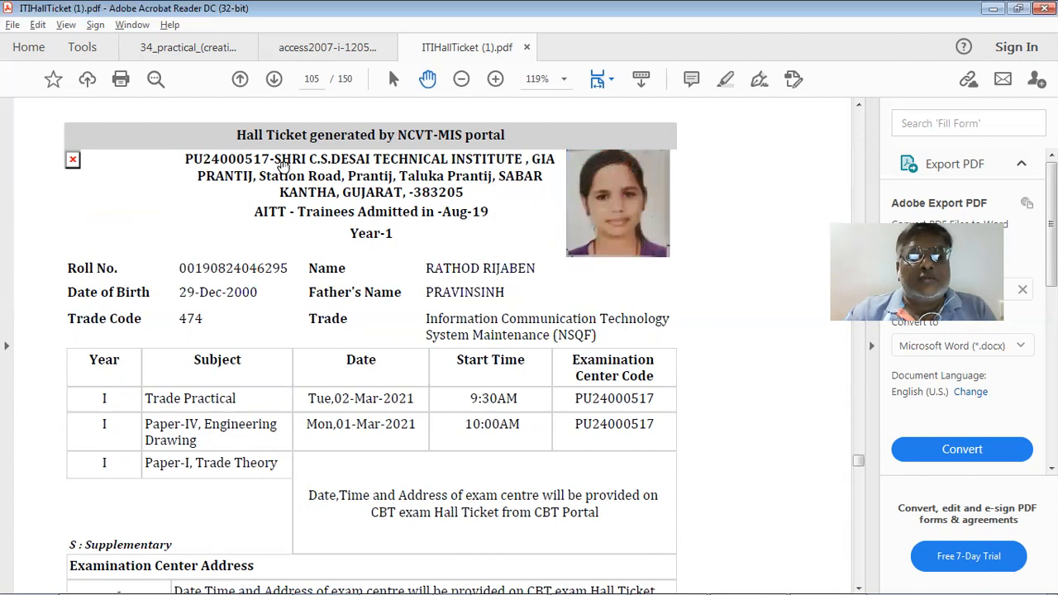
key("alt+Tab")
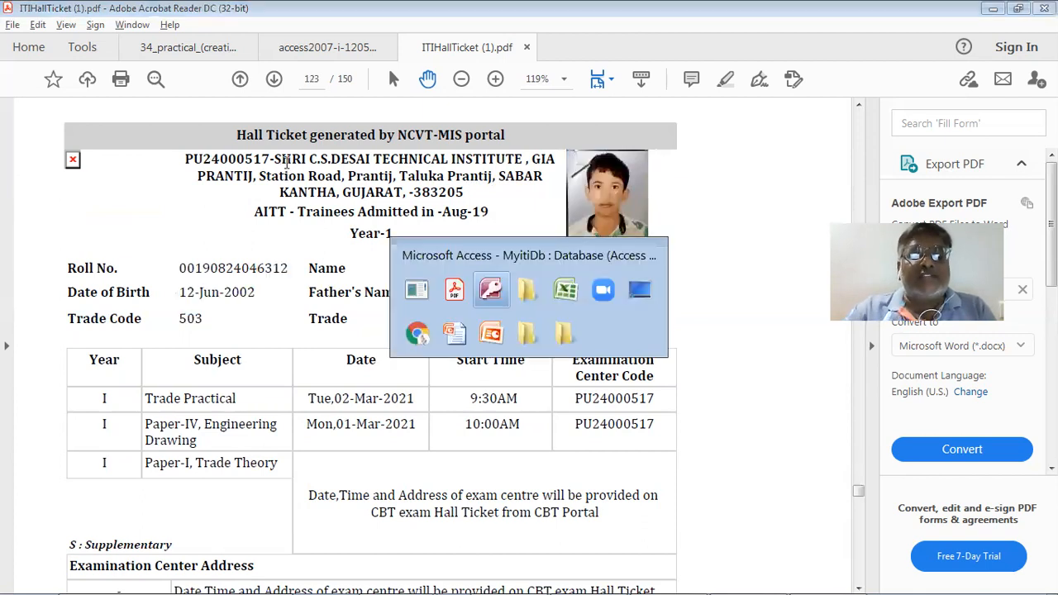
key("ctrl+Home")
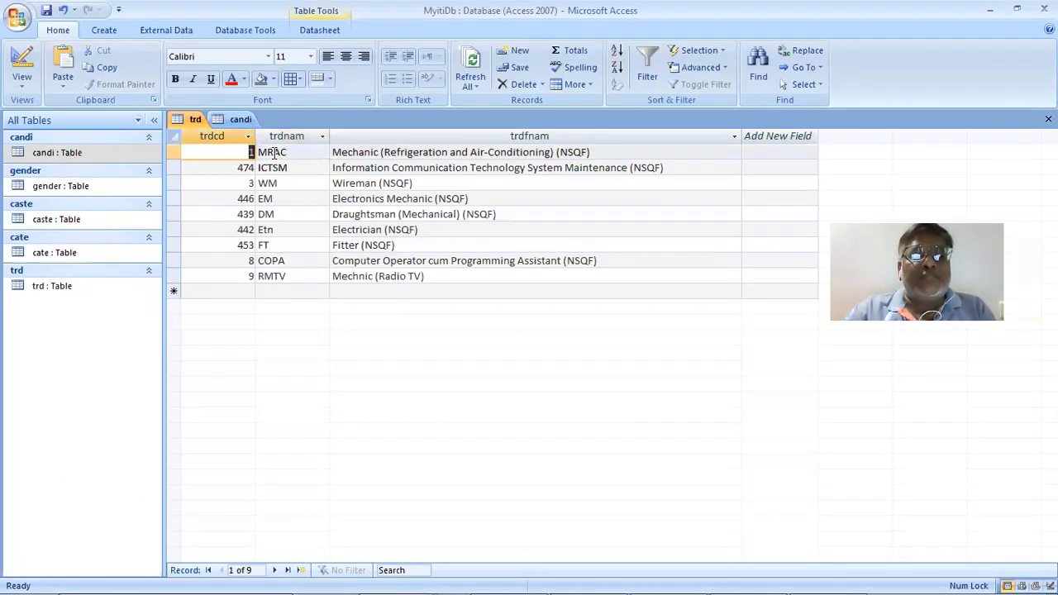
type("5")
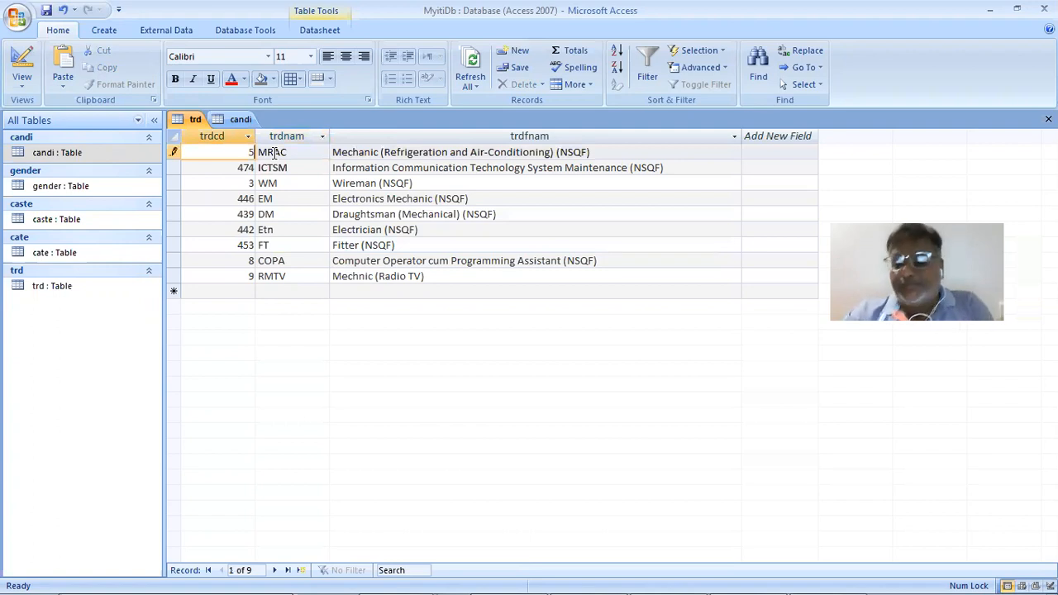
type("023")
key("Tab")
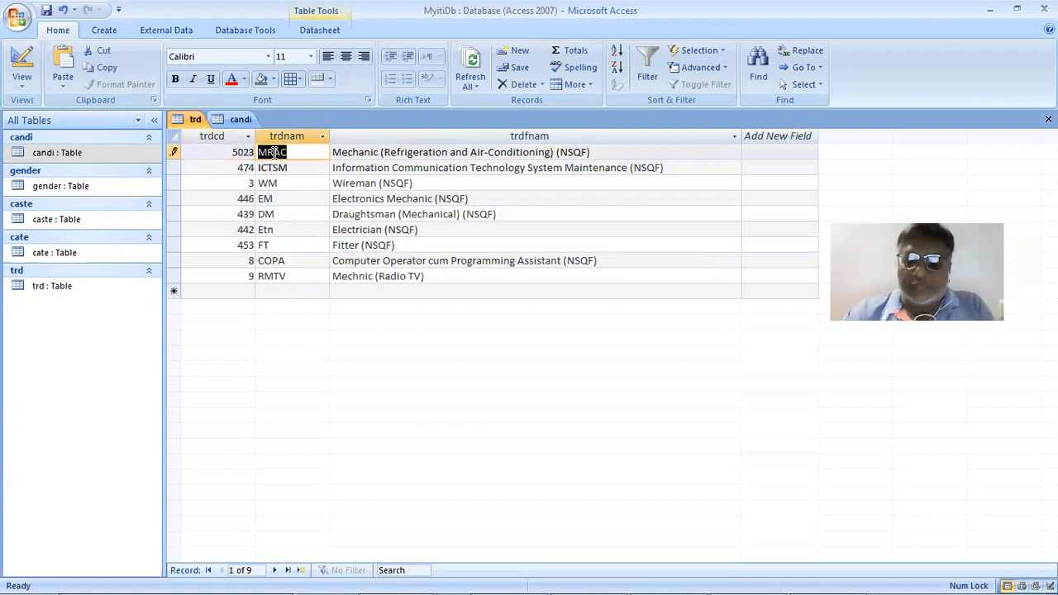
key("ctrl+z")
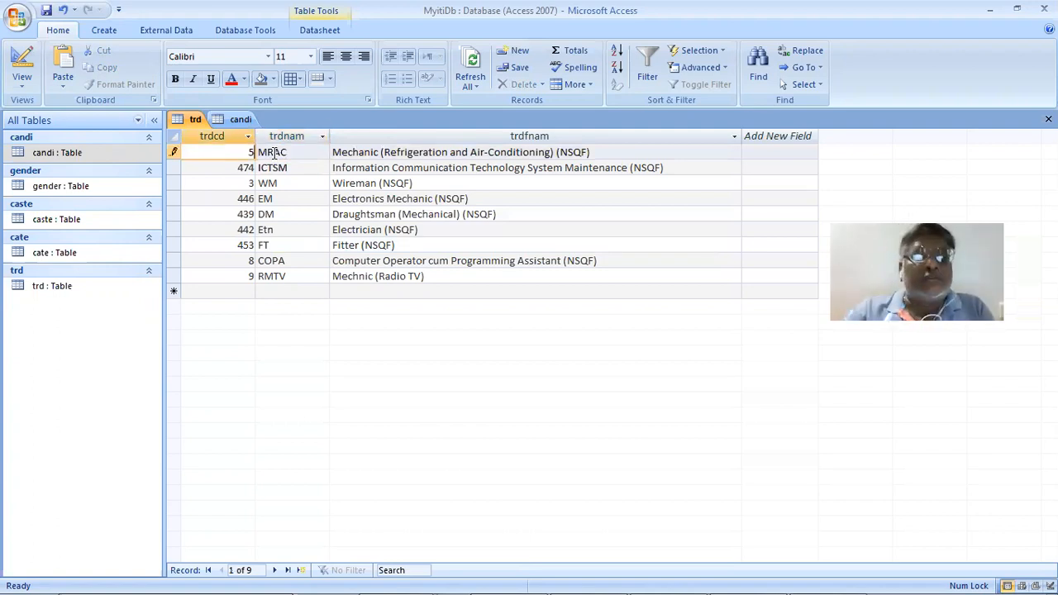
type("03")
key("Tab")
Find the Wireman (NSQF) trade code in the hall ticket PDF and set the WM record's trdcd to 592 in Access
key("alt+Tab")
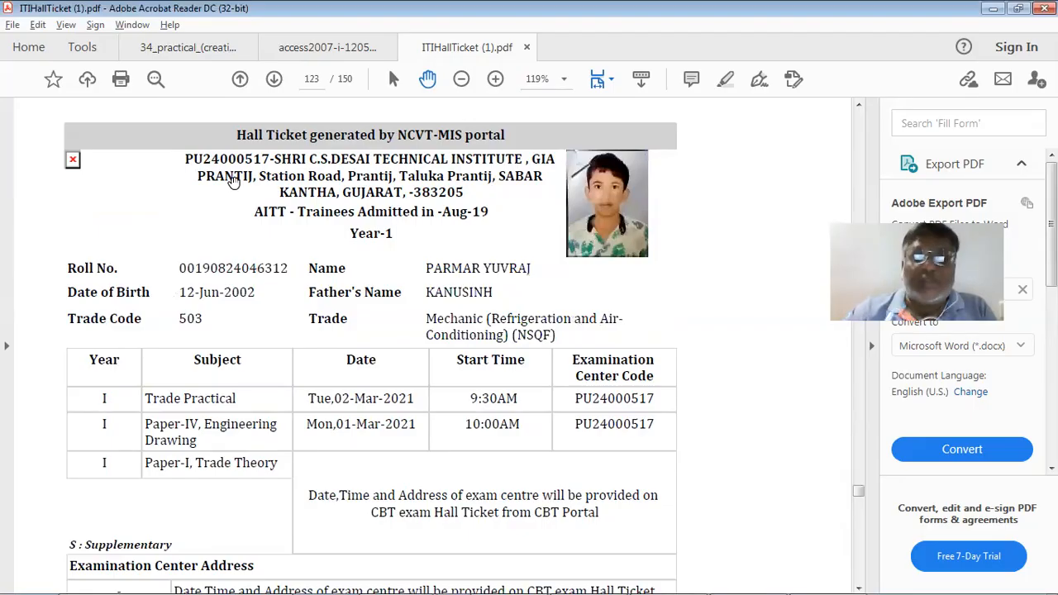
key("Right")
key("Right")
key("Right")
key("Right")
key("Right")
key("Right")
key("Right")
key("Right")
key("Right")
key("Right")
key("Right")
key("Right")
key("Right")
key("Right")
key("Right")
key("Right")
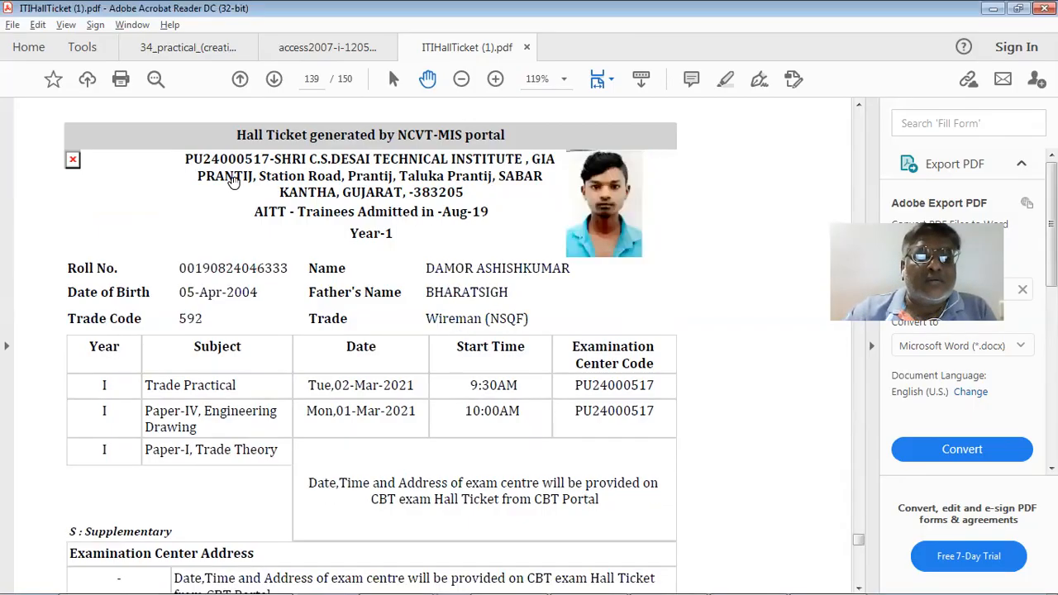
key("alt+Tab")
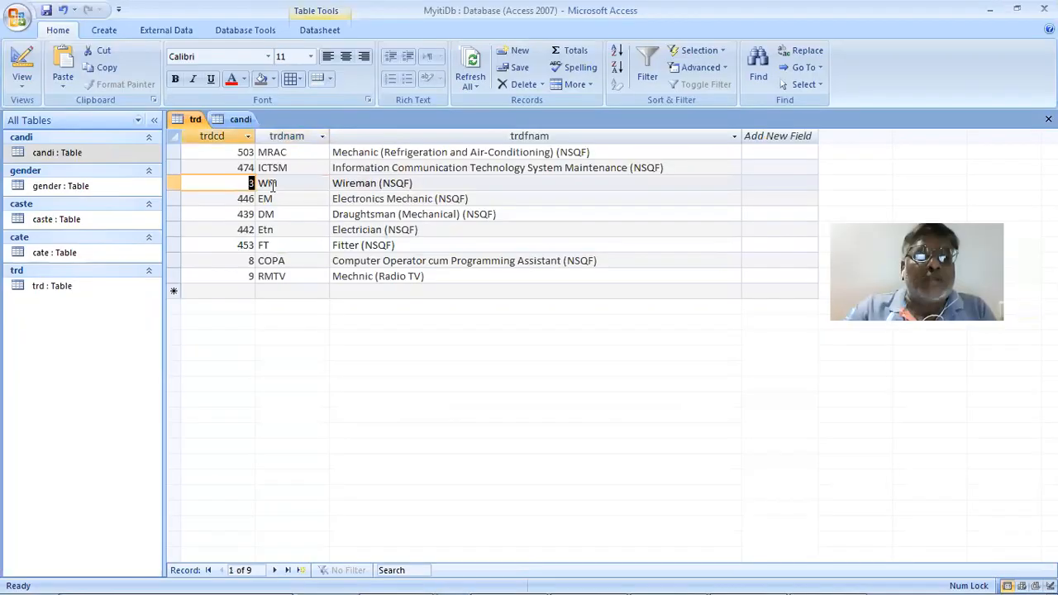
type("592")
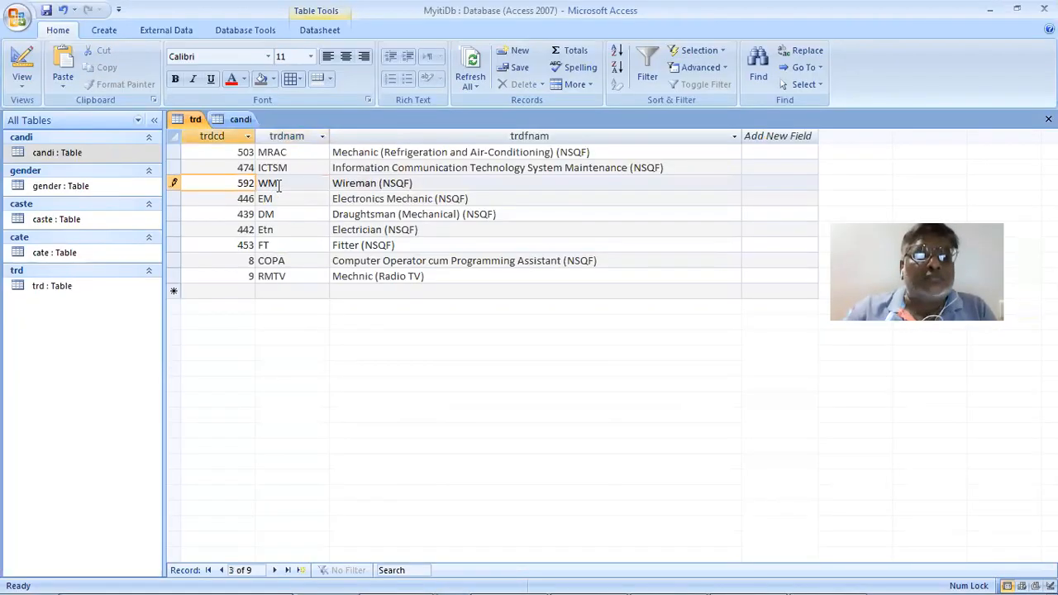
key("Tab")
Check the remaining hall tickets in the PDF for the COPA trade and set the COPA record's trdcd to 241 in Access
double_click(248, 260)
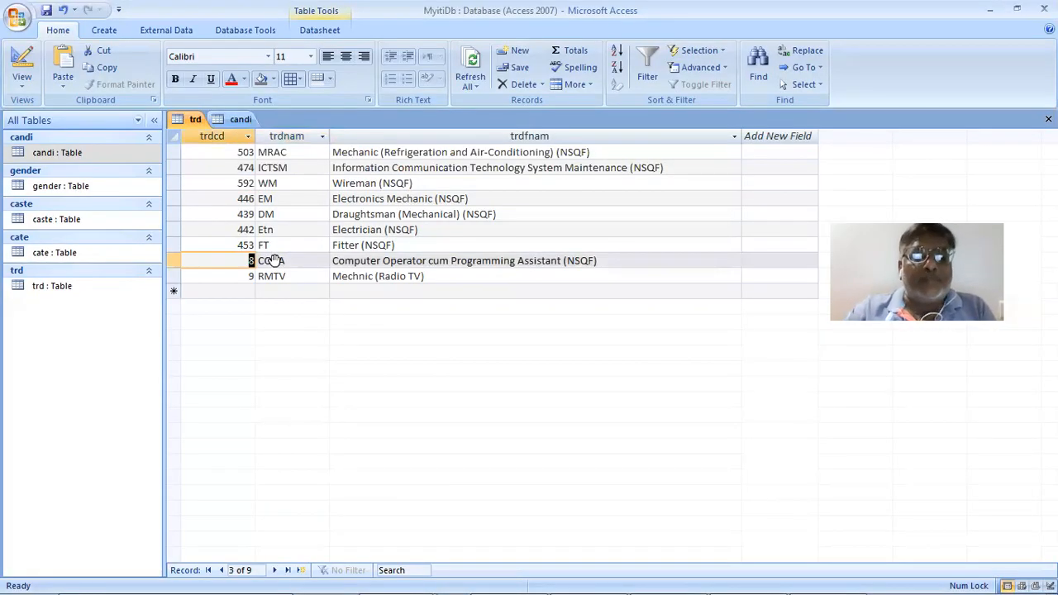
key("alt+Tab")
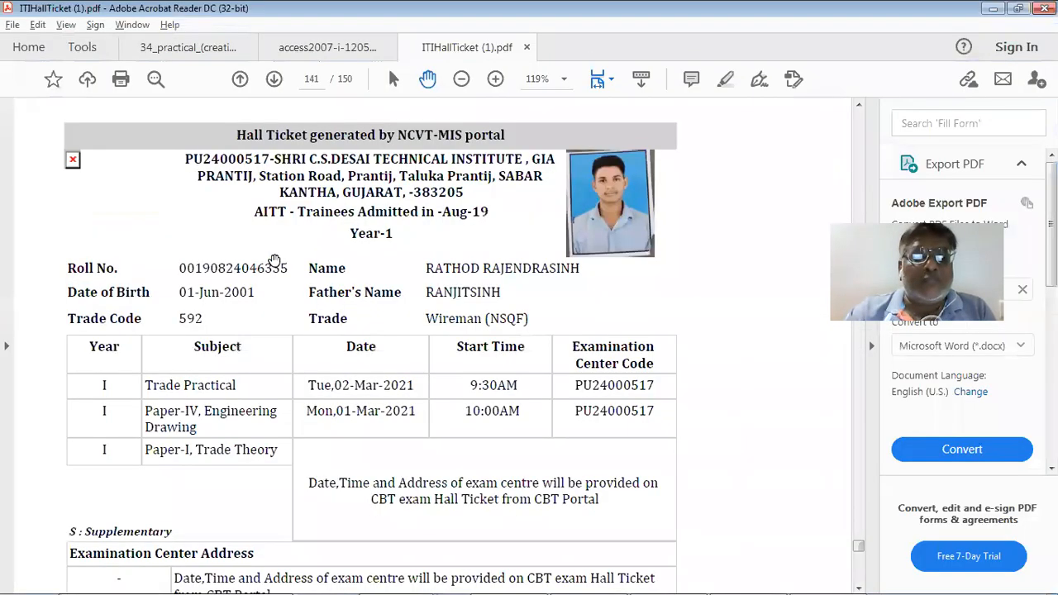
key("Right")
key("alt+Tab")
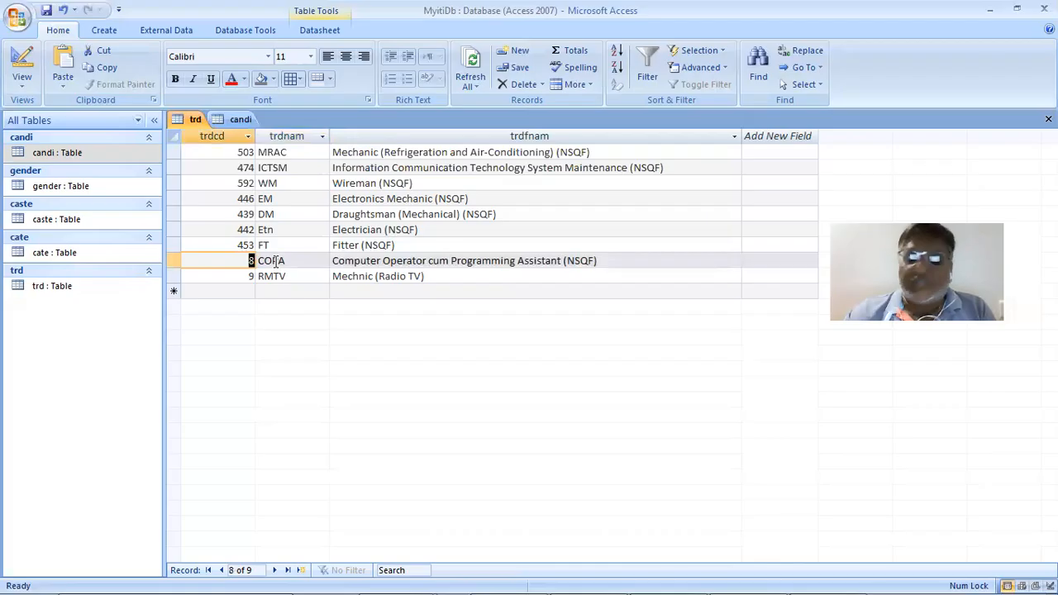
type("24")
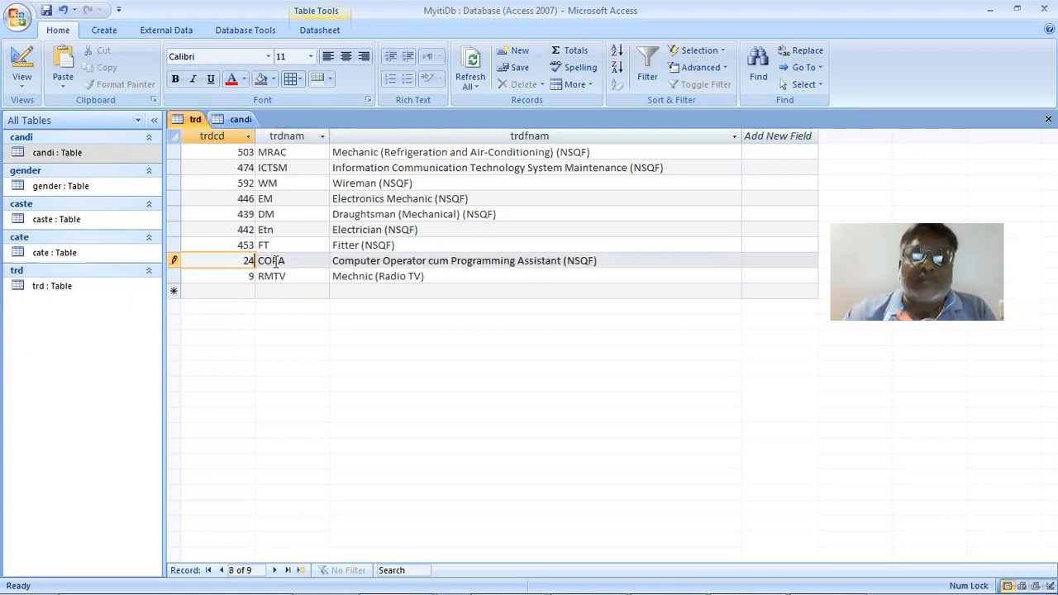
type("1")
key("Tab")
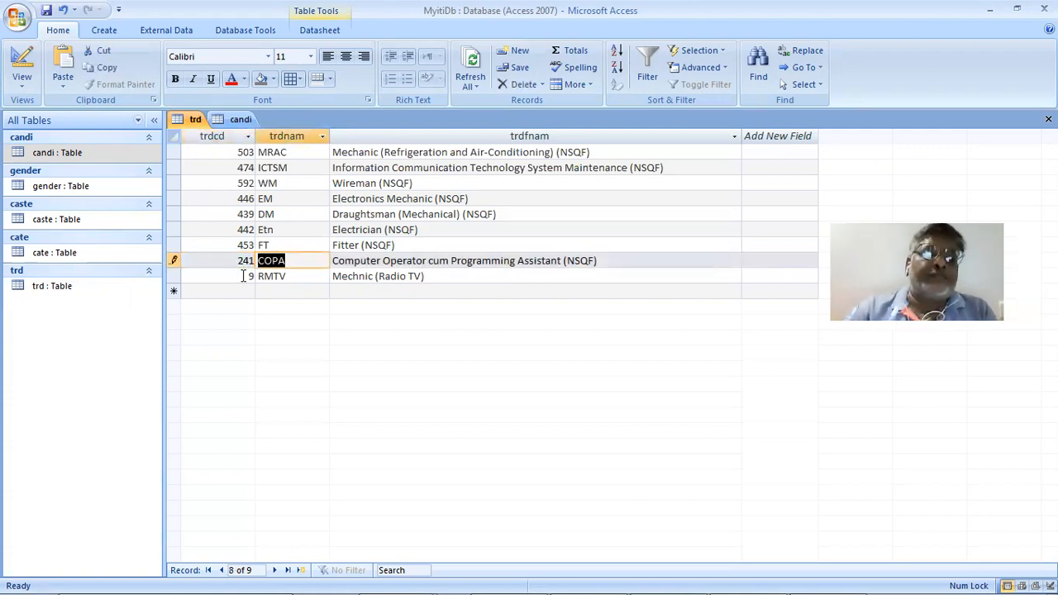
Set the RMTV record's trdcd to 057 and close the trd table
left_click(252, 279)
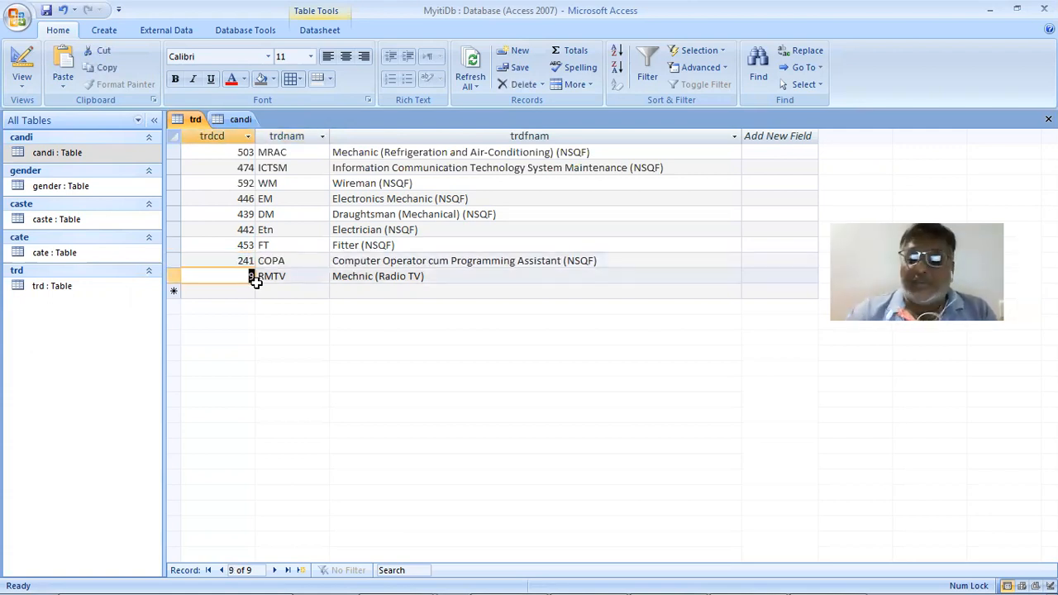
type("057")
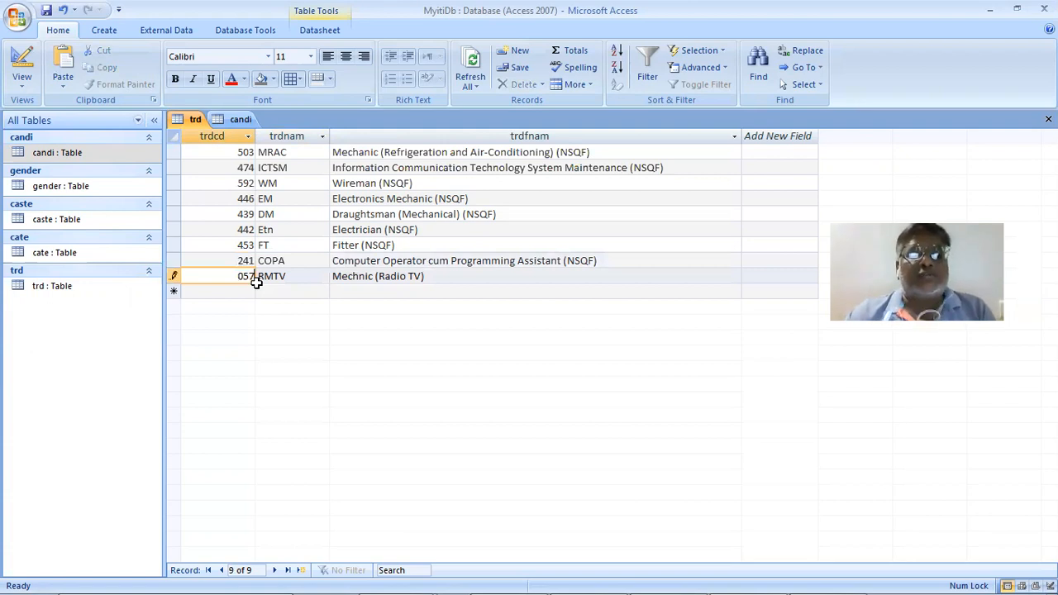
key("Tab")
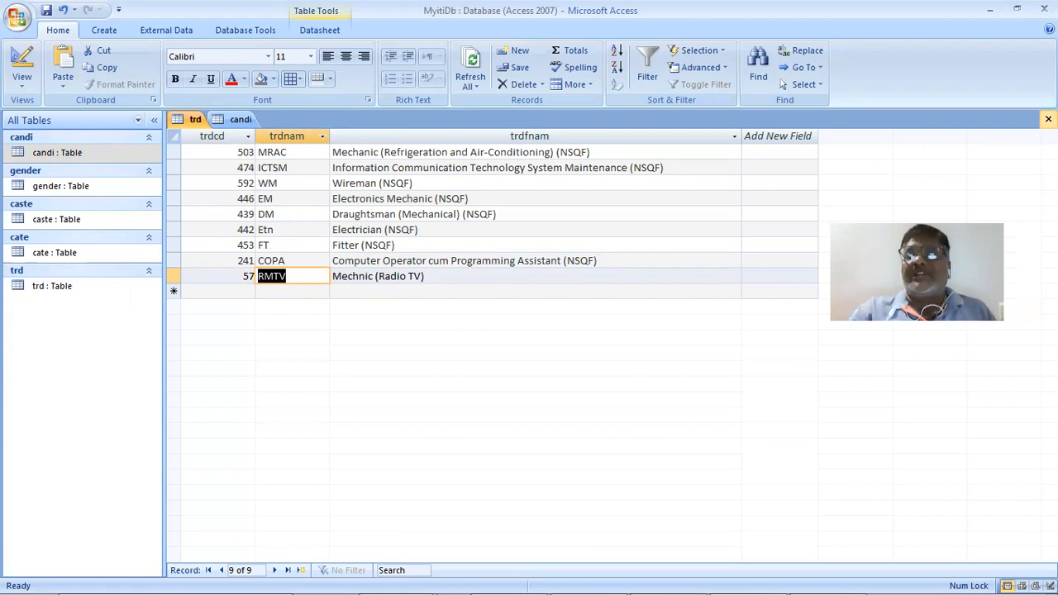
left_click(1048, 119)
left_click(507, 253)
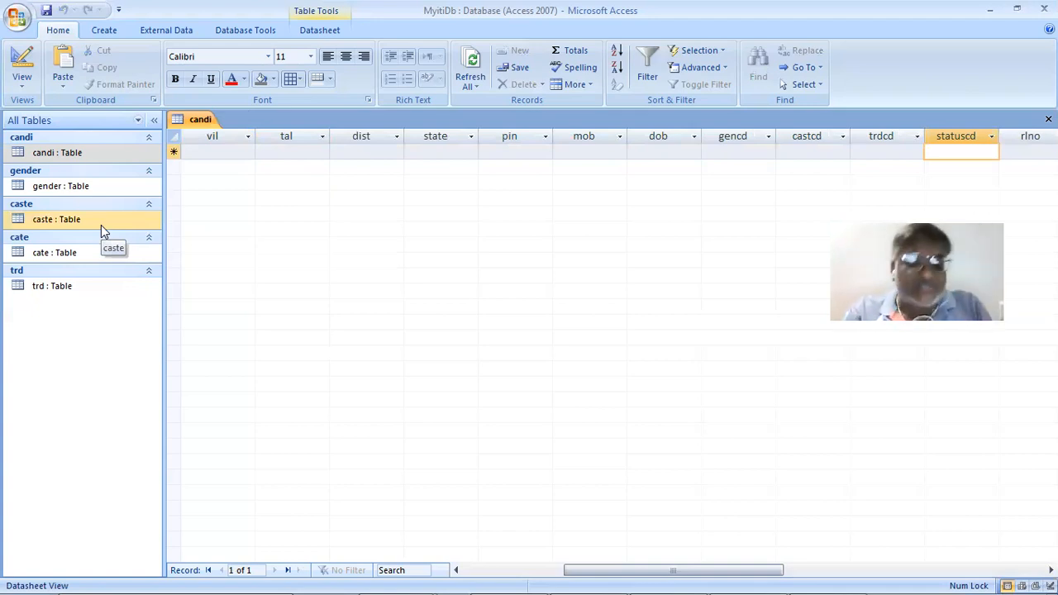
Switch to Acrobat Reader and close ITIHallTicket (1).pdf without saving changes
key("alt+Tab")
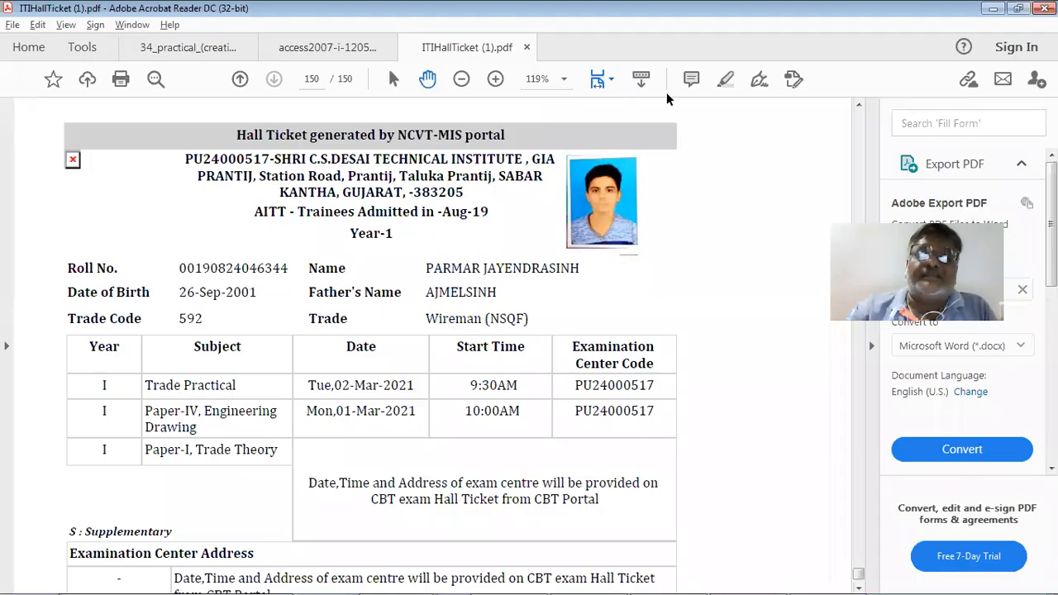
left_click(1043, 8)
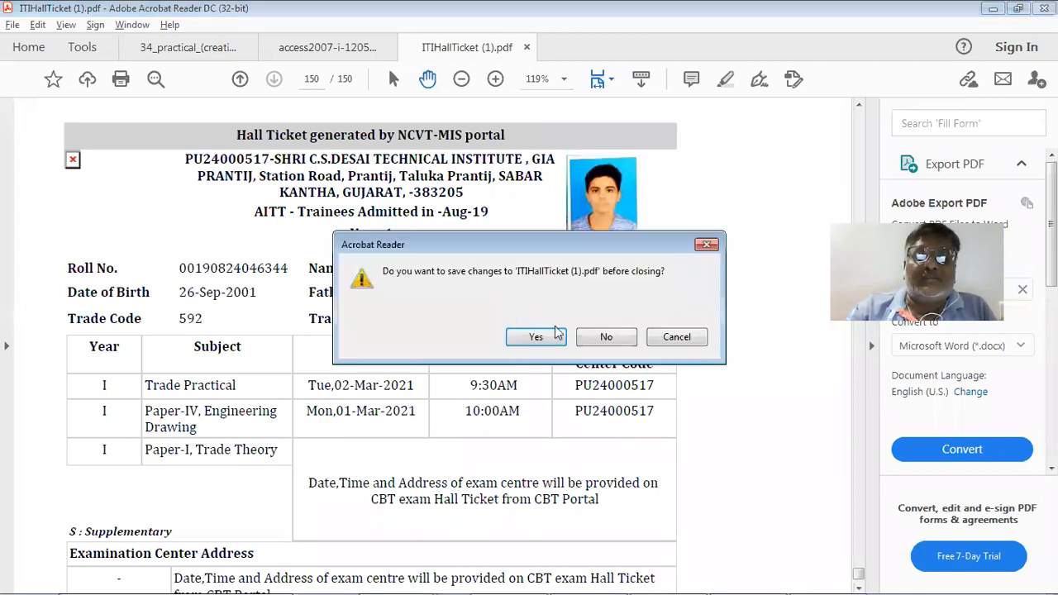
left_click(601, 337)
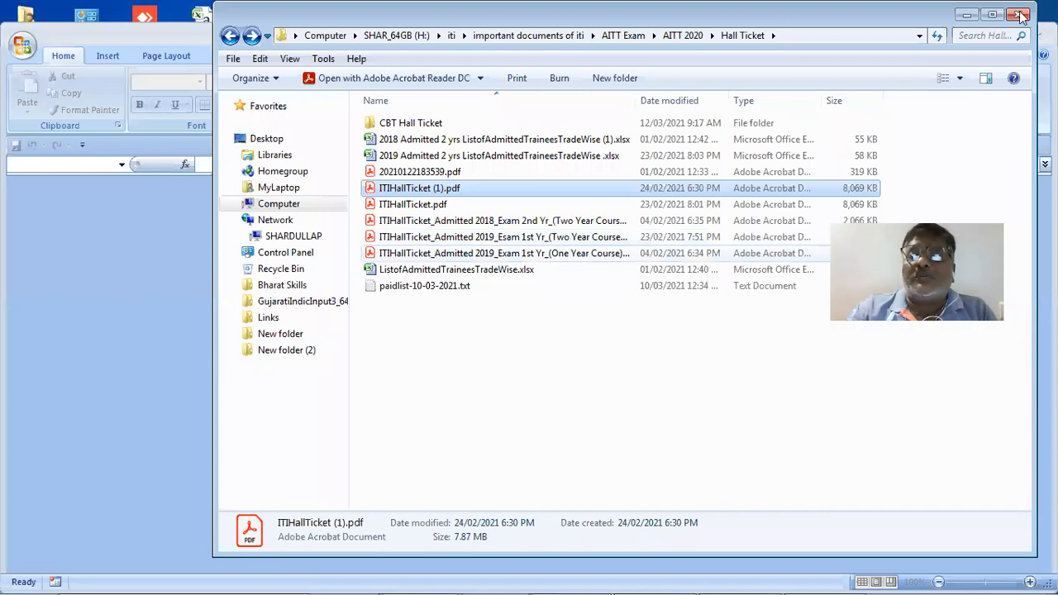
Open 34_practical_(creating database in access).pdf from the COPA Sem_I_Practical folder
left_click(124, 577)
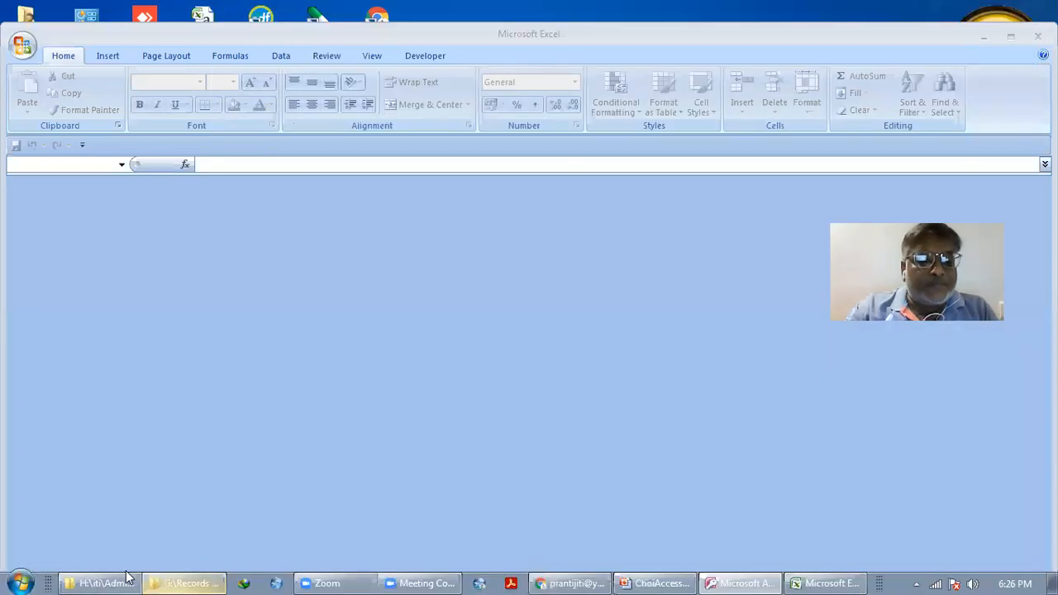
mouse_move(120, 576)
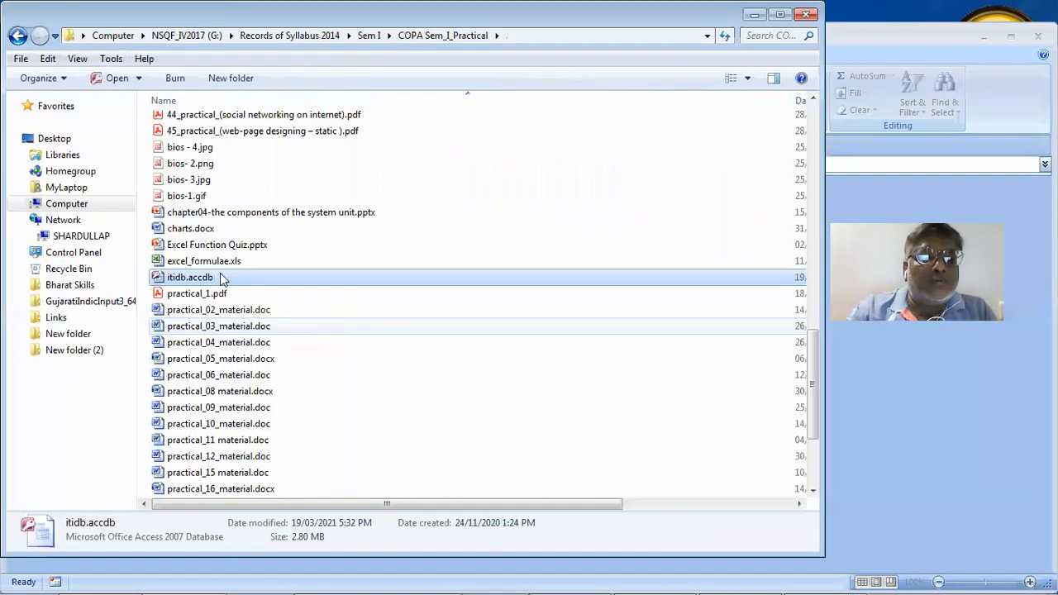
scroll(208, 268, "up", 2)
scroll(207, 275, "up", 8)
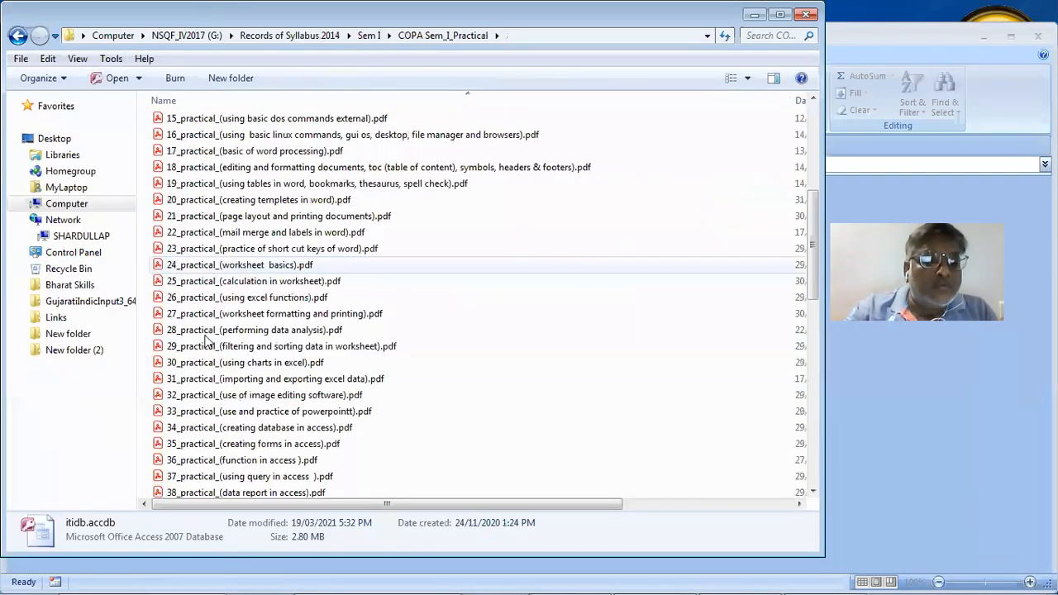
scroll(208, 438, "down", 2)
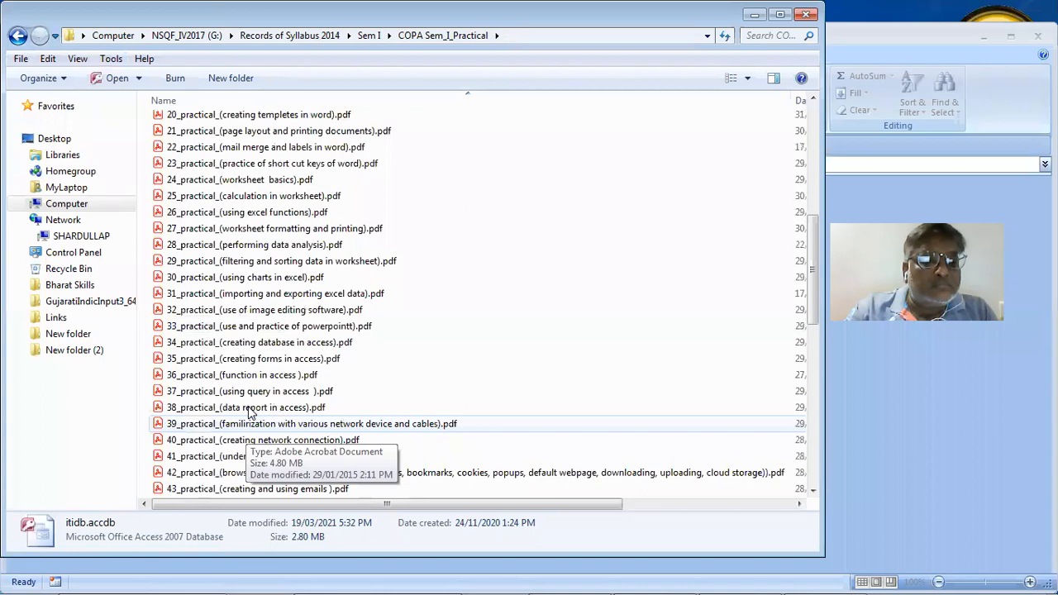
left_click(254, 345)
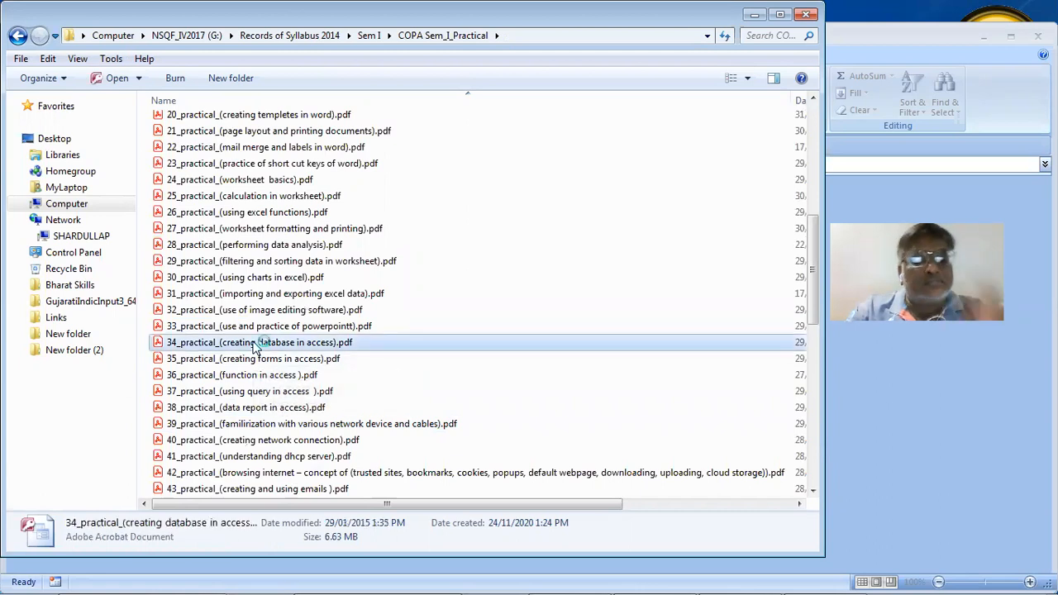
double_click(244, 343)
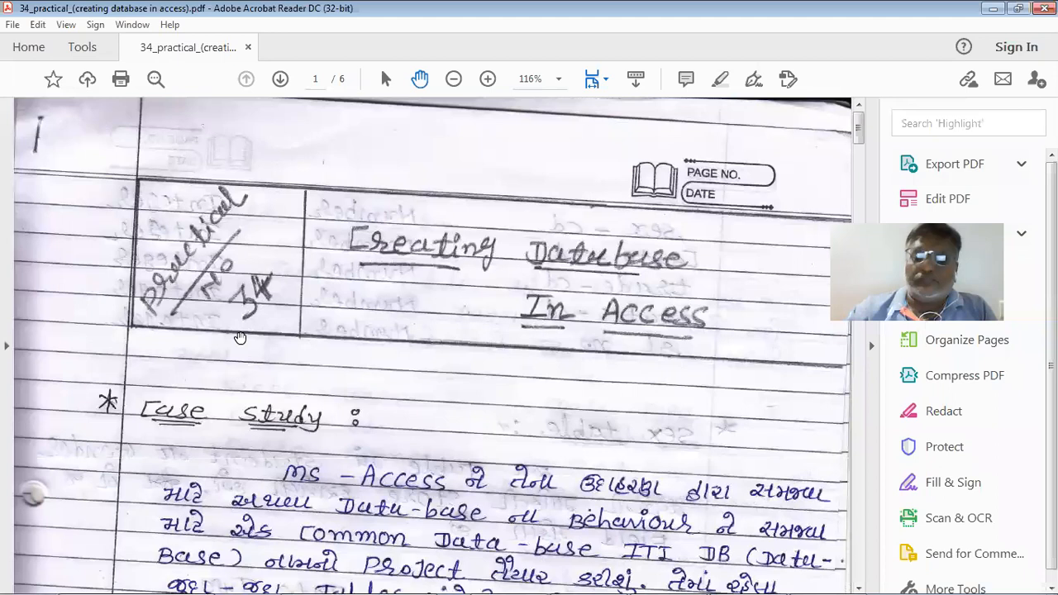
Read through the practical notes to the trade, status and tblmonthly table sections, examining the required fields and relationships
scroll(239, 338, "down", 5)
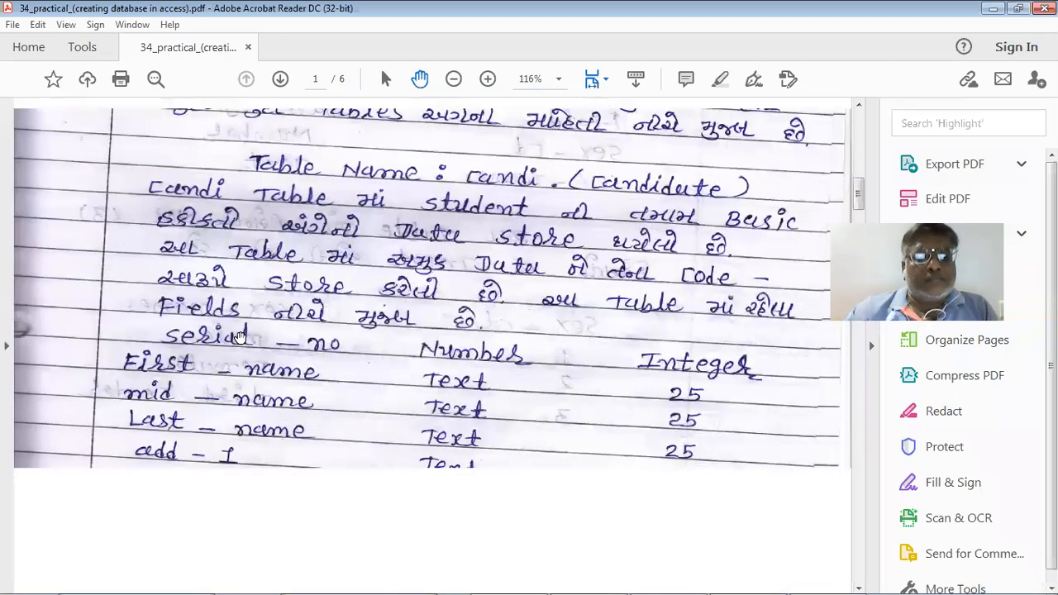
scroll(239, 338, "down", 20)
scroll(240, 337, "down", 8)
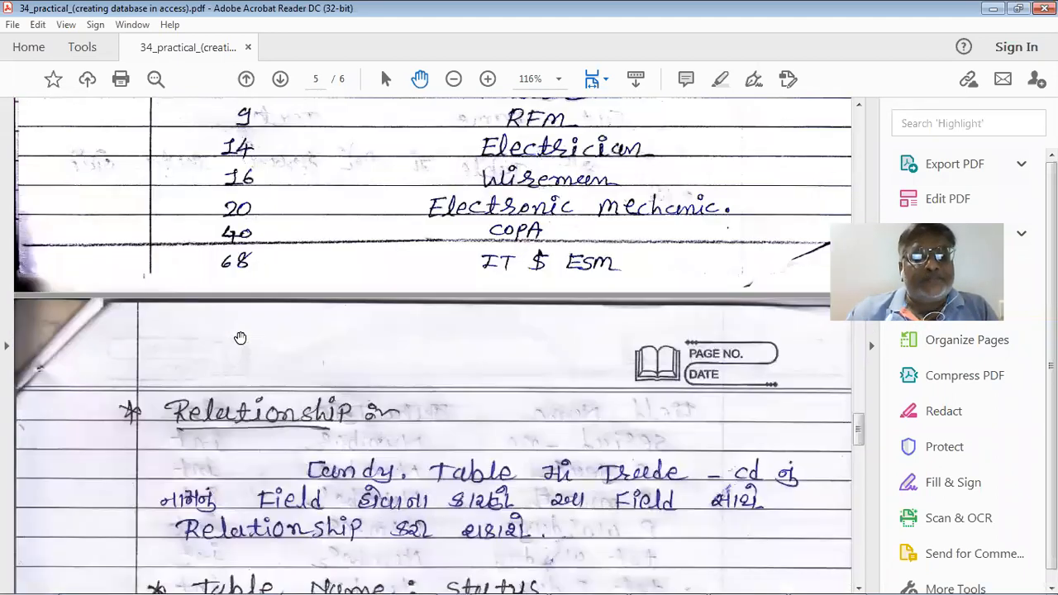
scroll(239, 337, "down", 5)
scroll(239, 337, "down", 5)
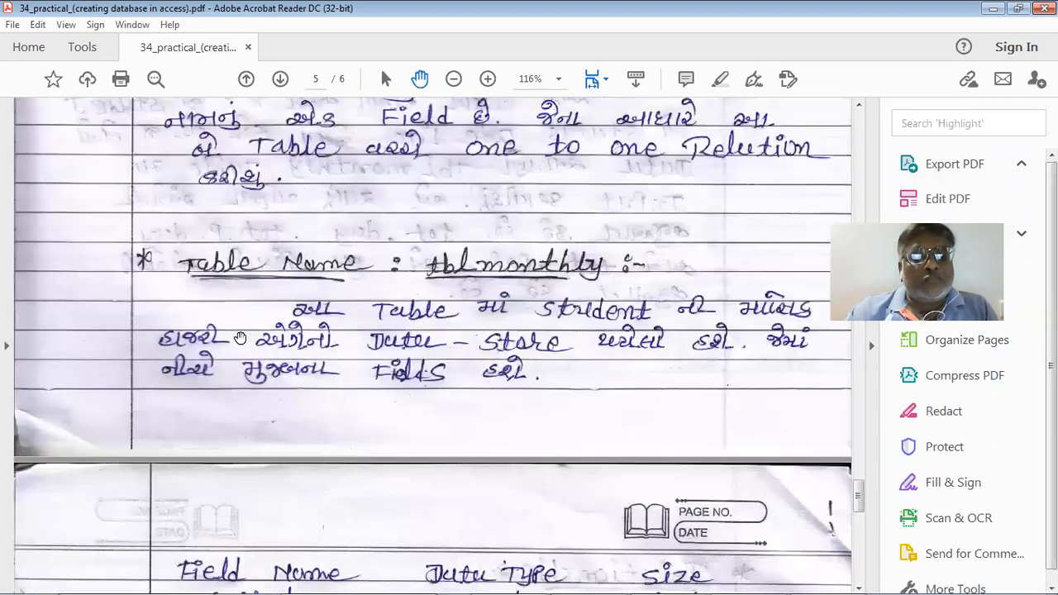
scroll(240, 337, "down", 4)
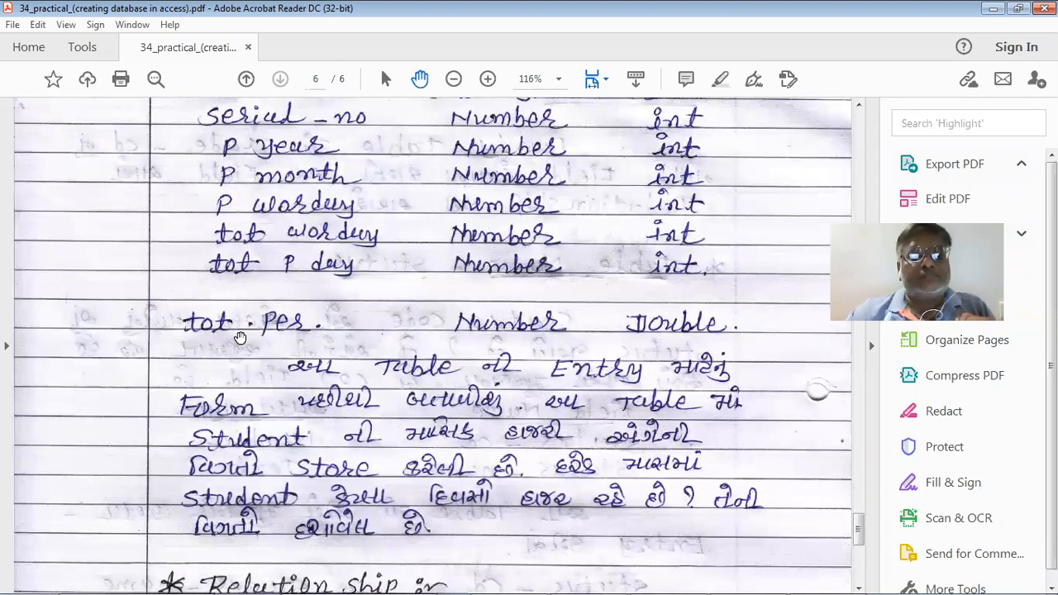
scroll(240, 337, "up", 5)
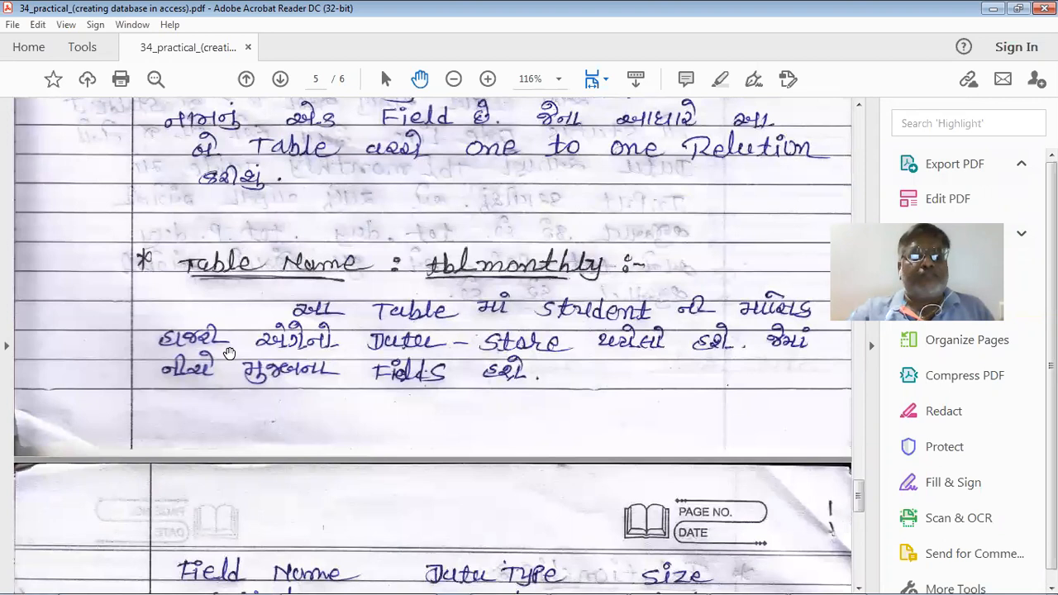
Review the trade code list and the status table's fields and entries in the practical notes
scroll(327, 353, "up", 6)
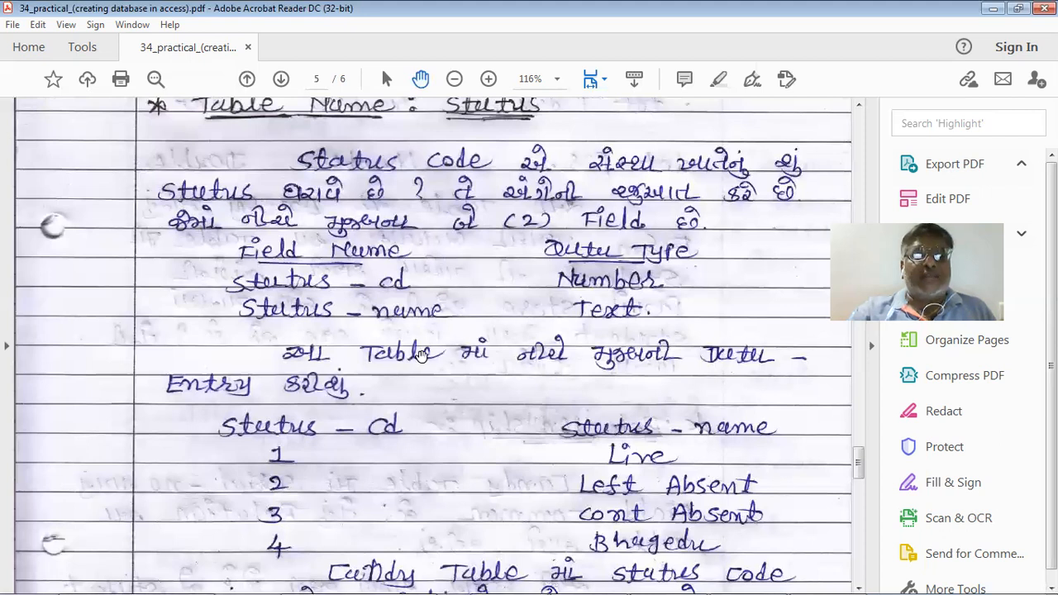
scroll(420, 356, "up", 10)
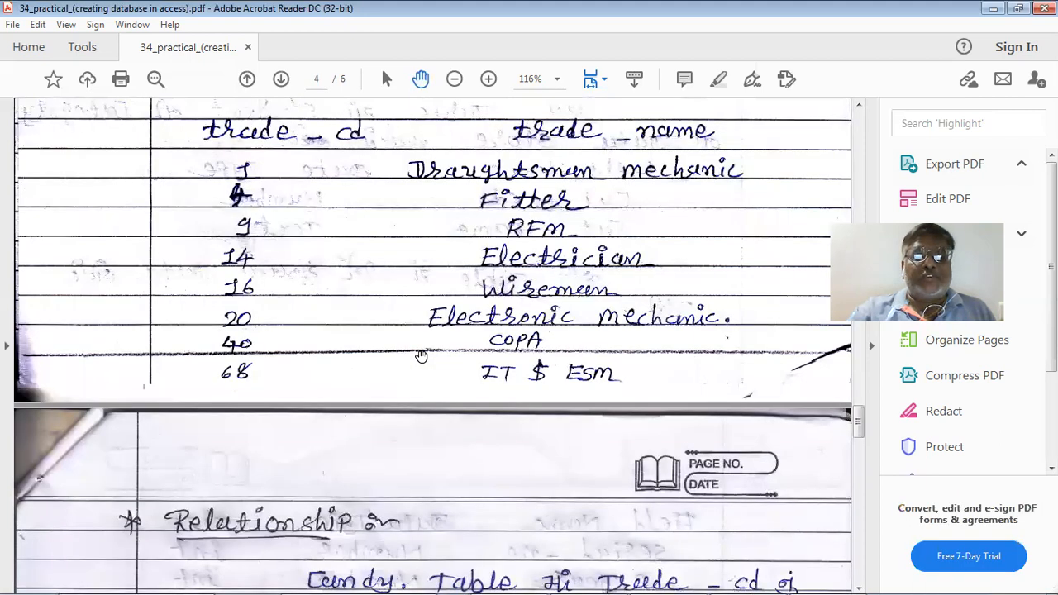
scroll(420, 356, "down", 10)
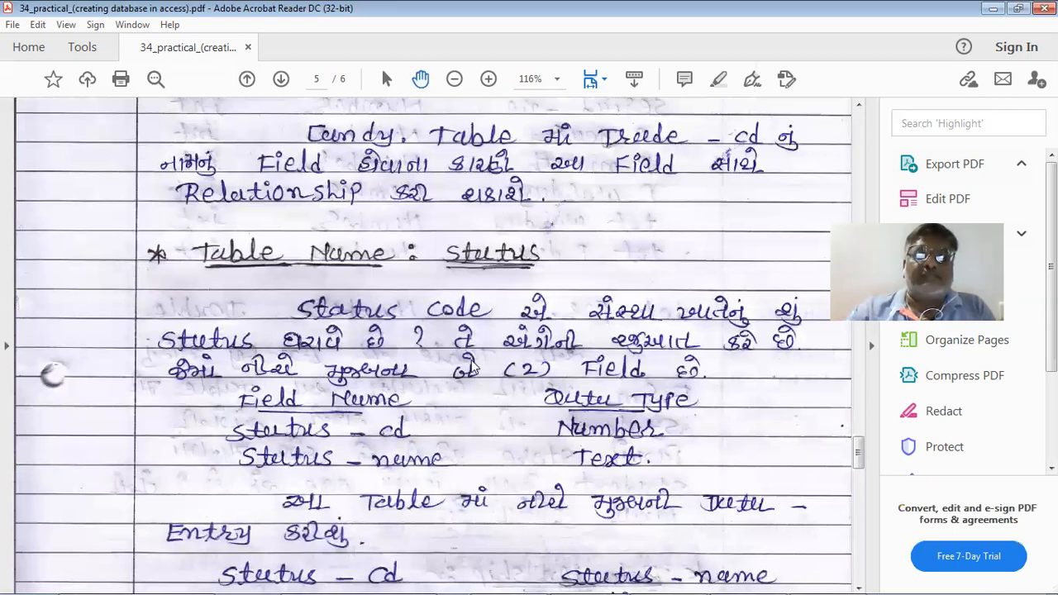
Close the open Excel window and switch to the MyitiDb database in Microsoft Access
key("alt+Tab")
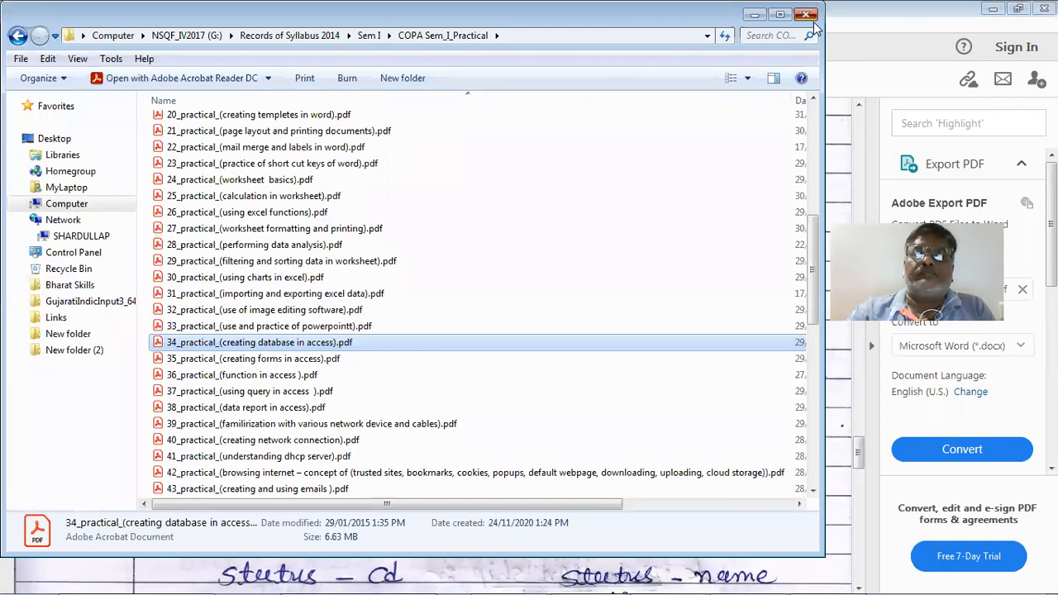
left_click(995, 10)
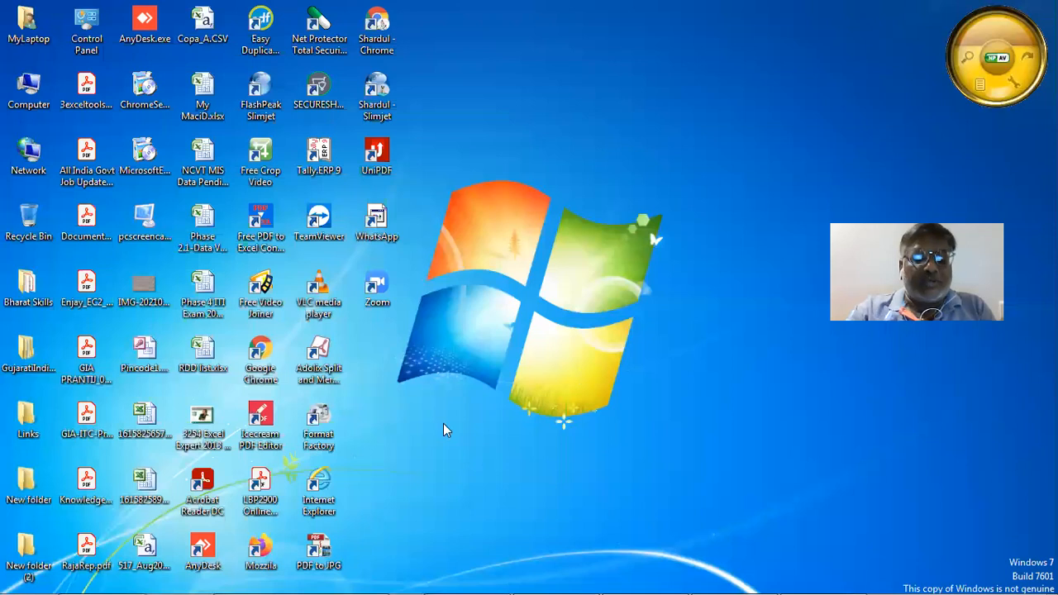
mouse_move(519, 572)
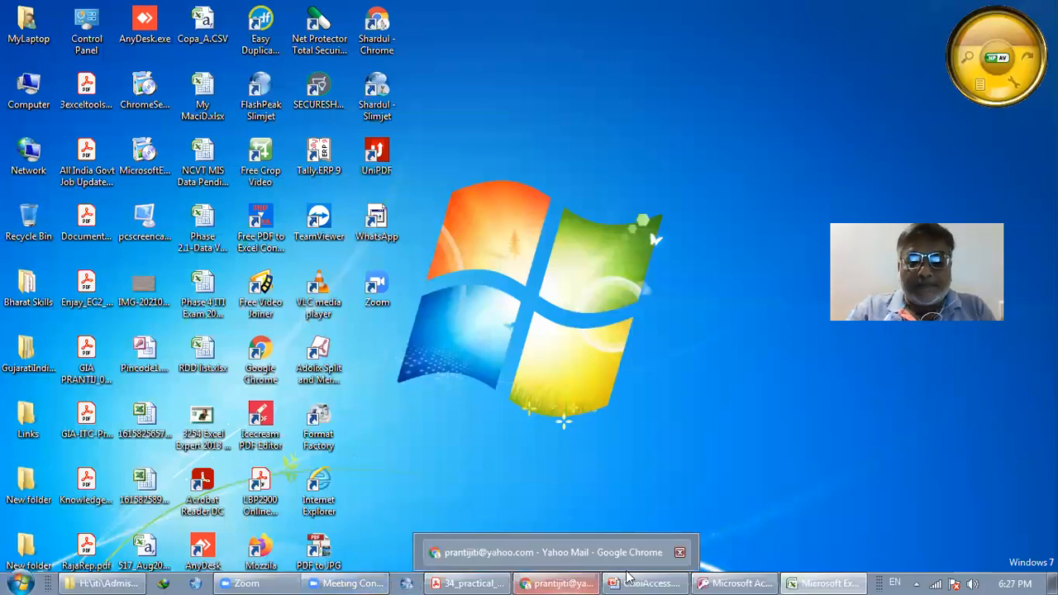
left_click(828, 576)
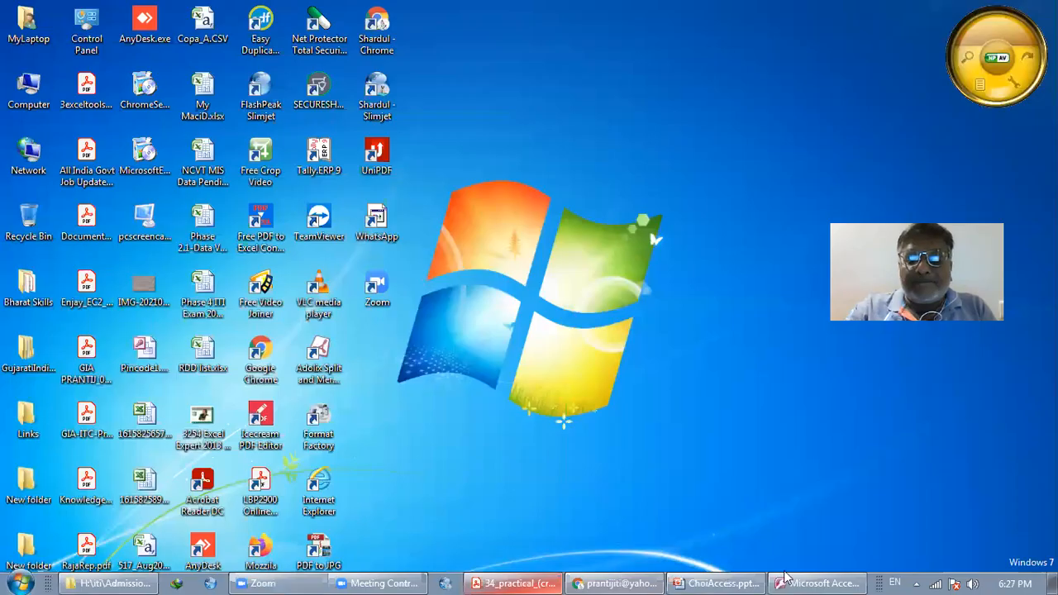
left_click(857, 579)
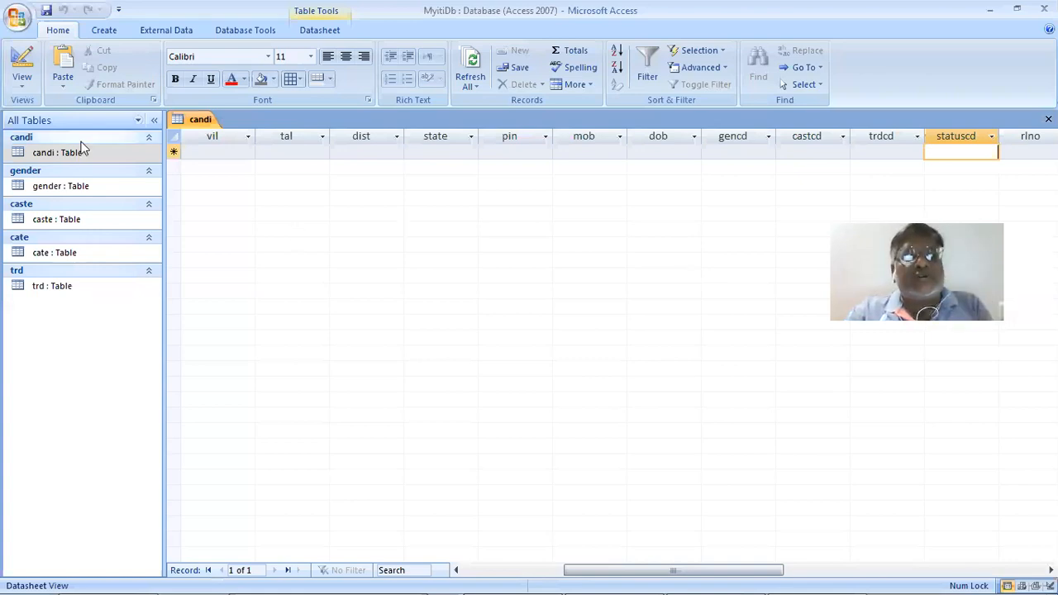
Create a new table, save it under the name status and open it in Design View
left_click(22, 83)
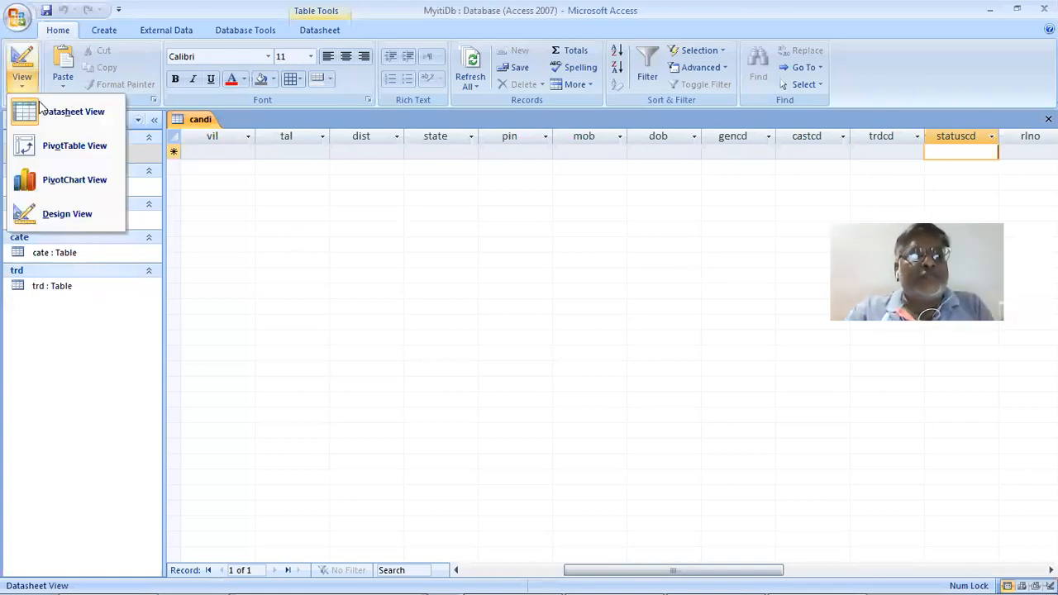
left_click(105, 31)
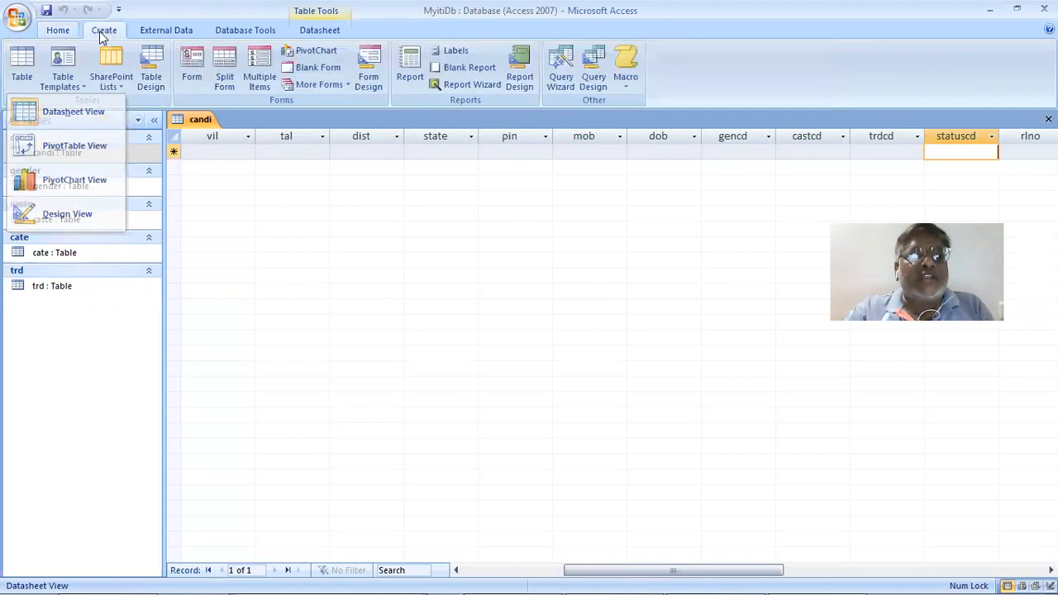
left_click(22, 55)
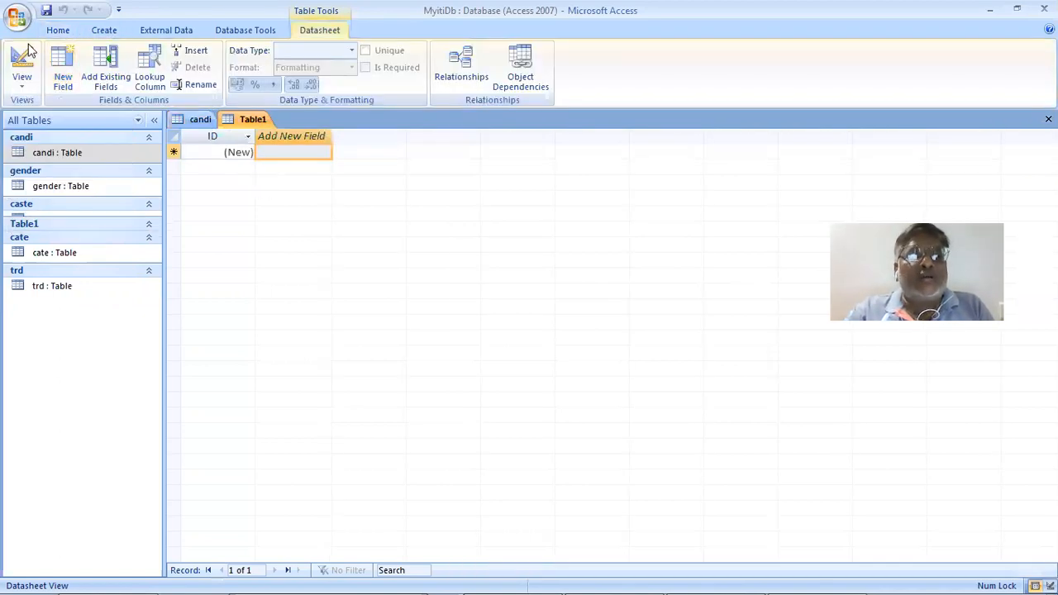
left_click(24, 91)
left_click(42, 147)
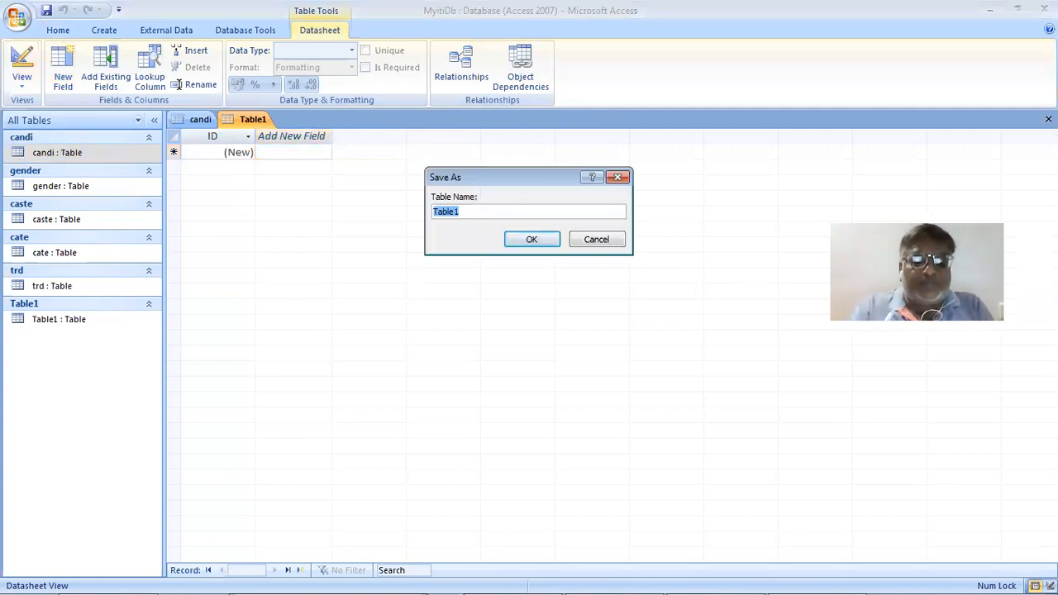
type("status")
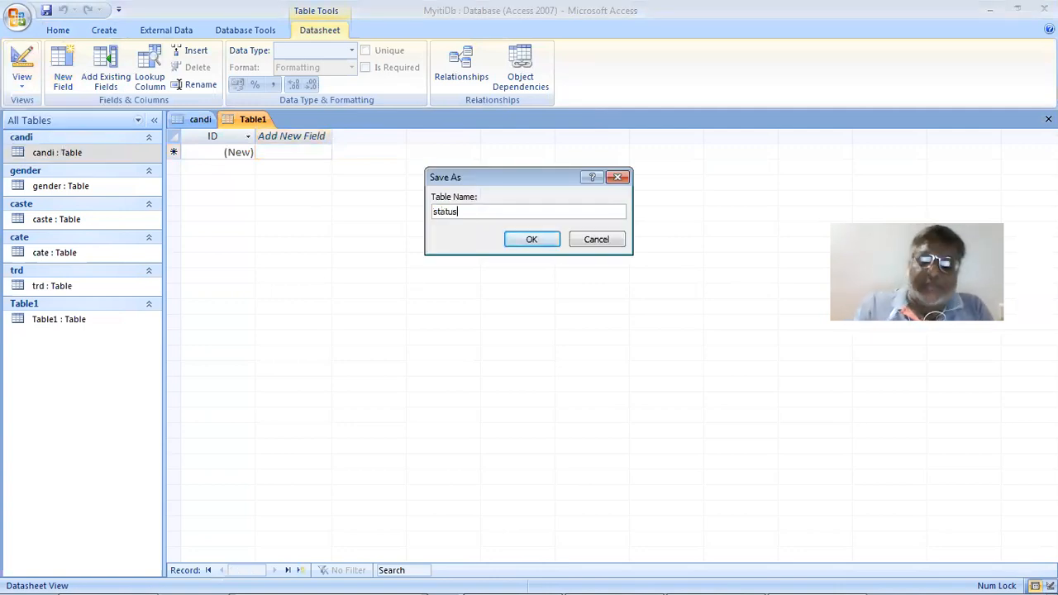
key("Return")
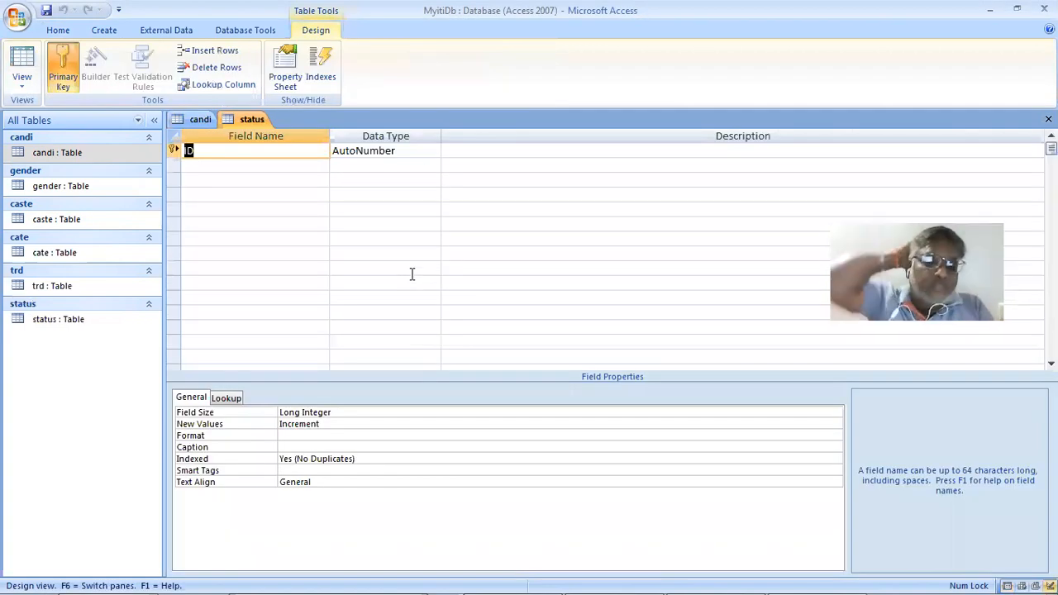
Name the status table's primary key field statuscd, with data type Number and field size Byte
type("statu")
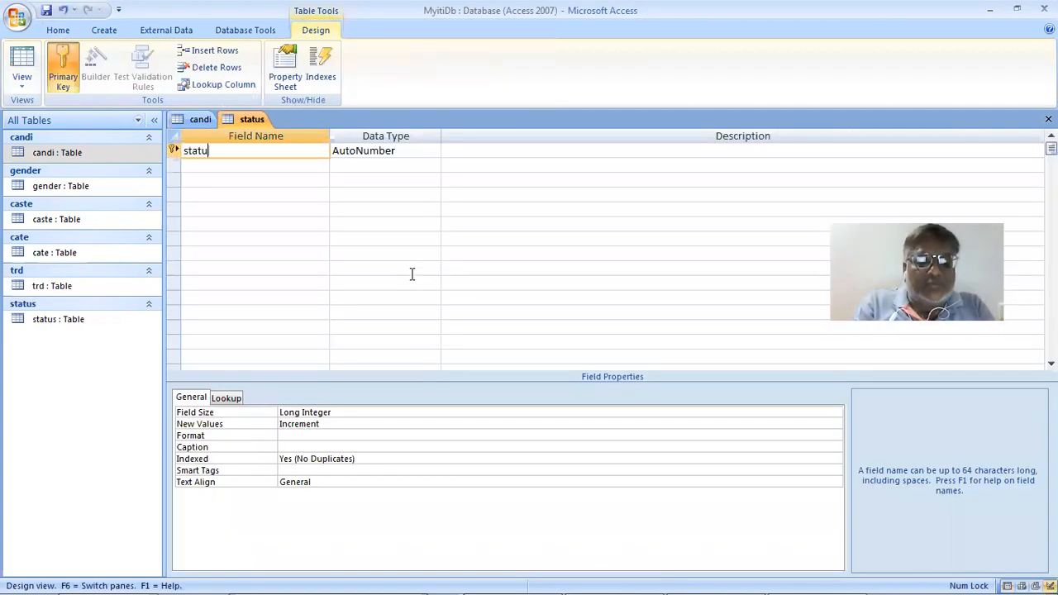
type("sco")
key("Tab")
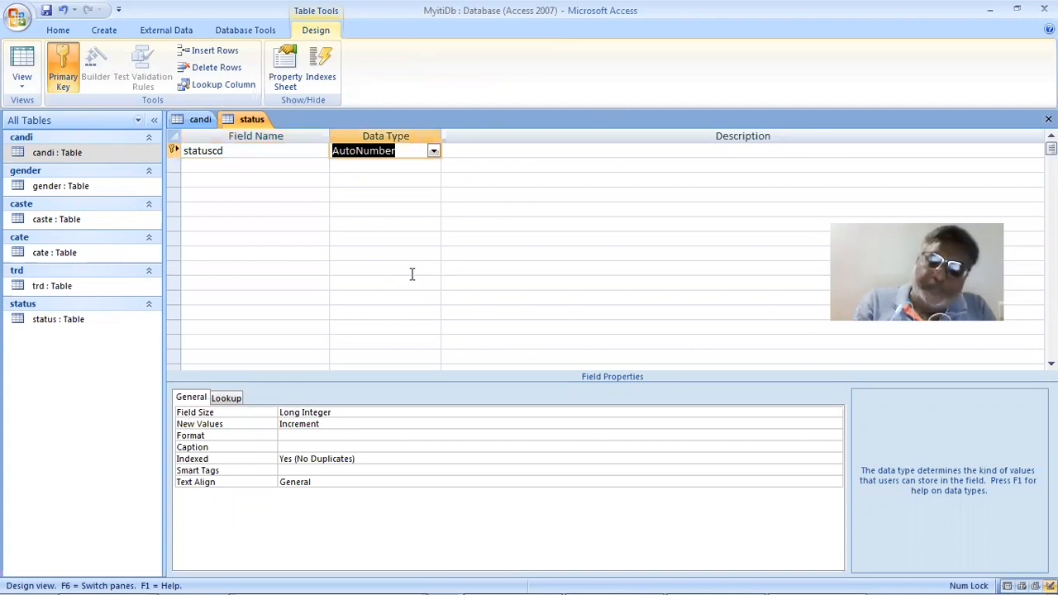
type("n")
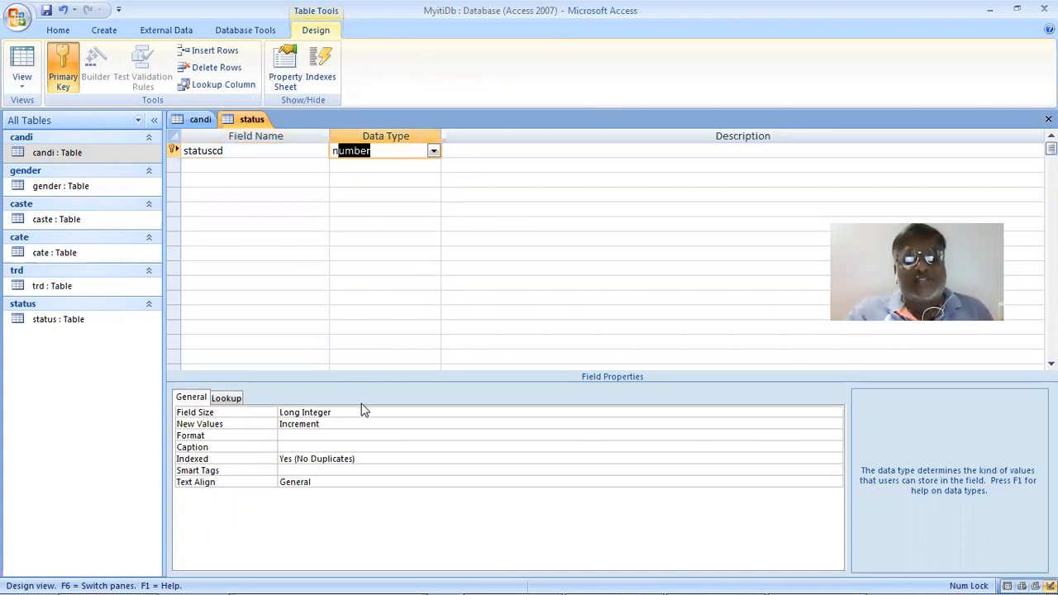
left_click(744, 413)
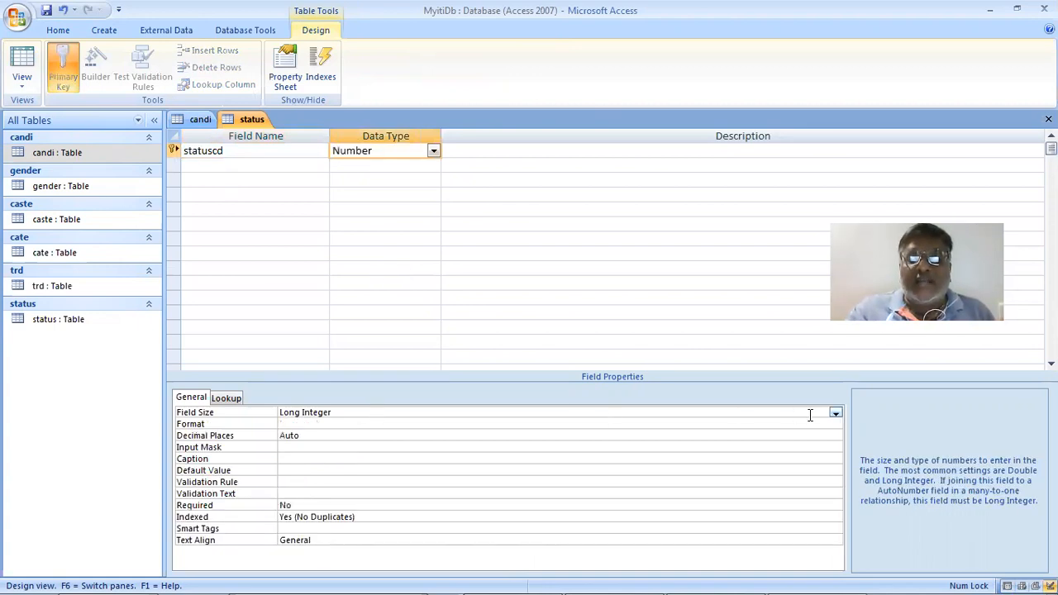
left_click(834, 413)
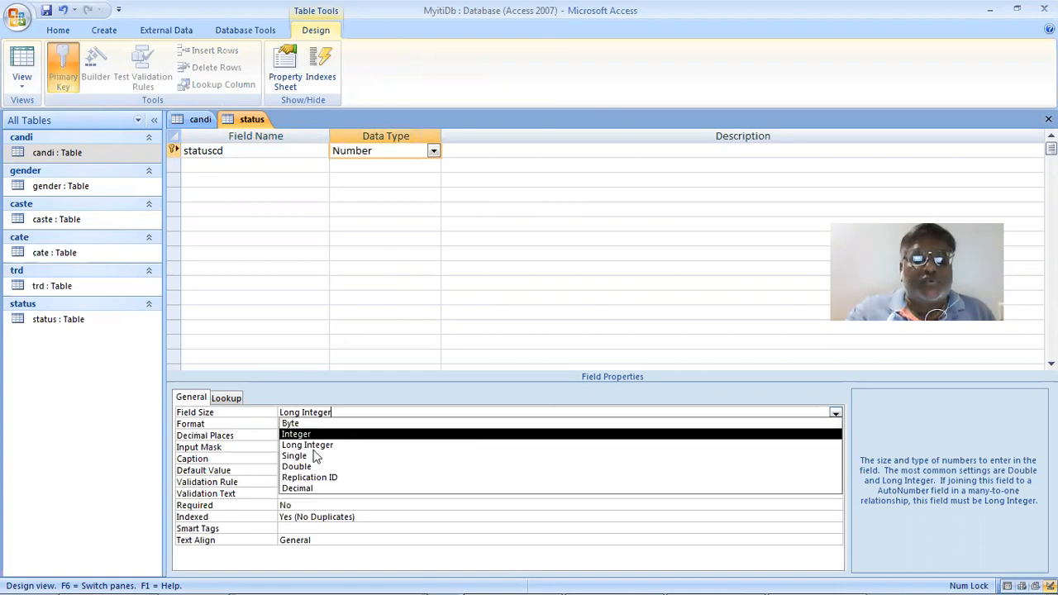
left_click(306, 423)
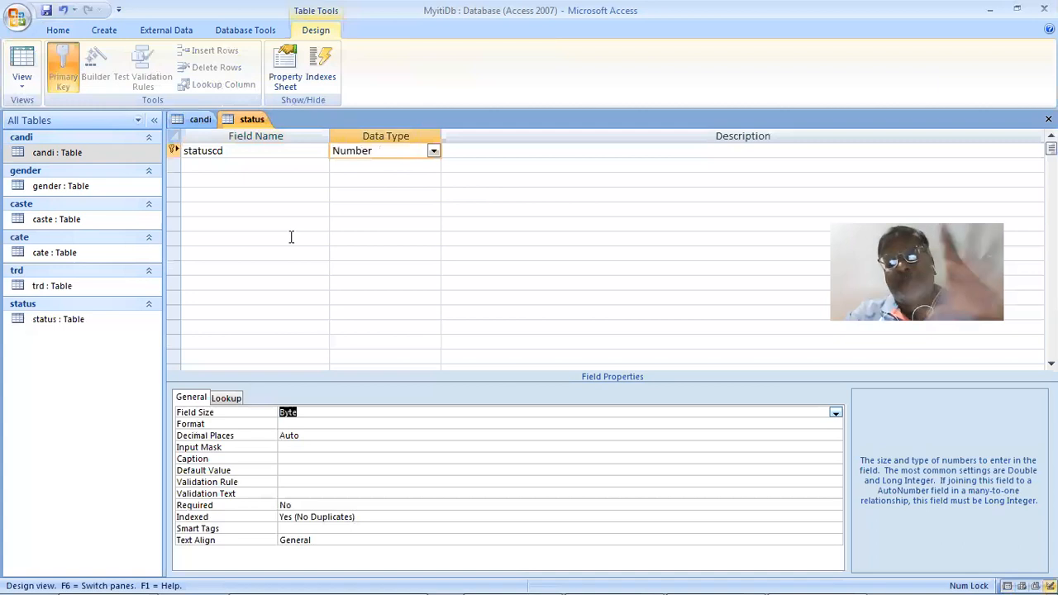
Add a second field named statusnam to the status table, as Text with a field size of 25
left_click(208, 167)
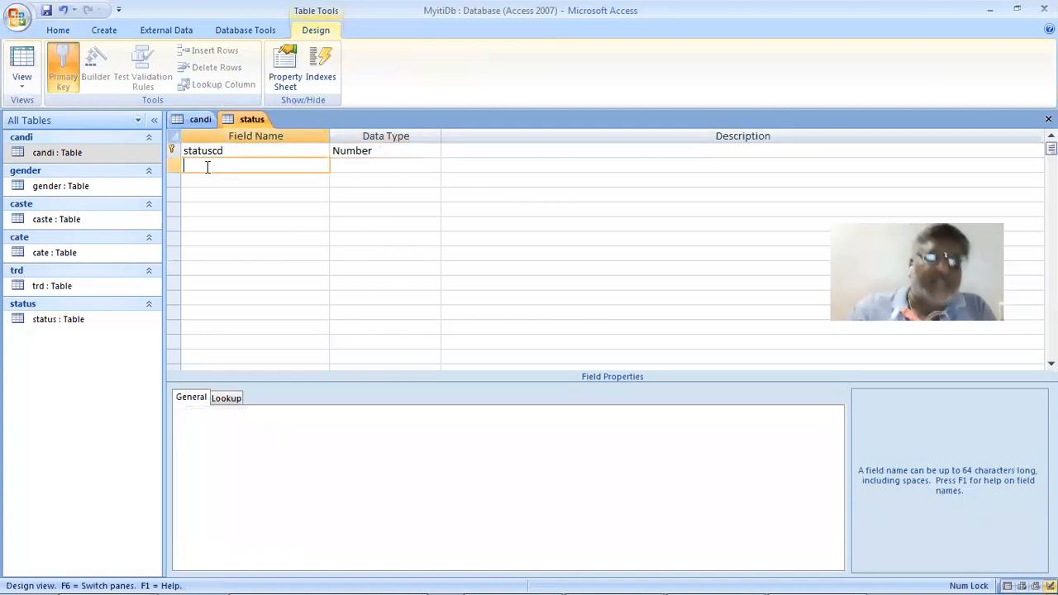
type("status")
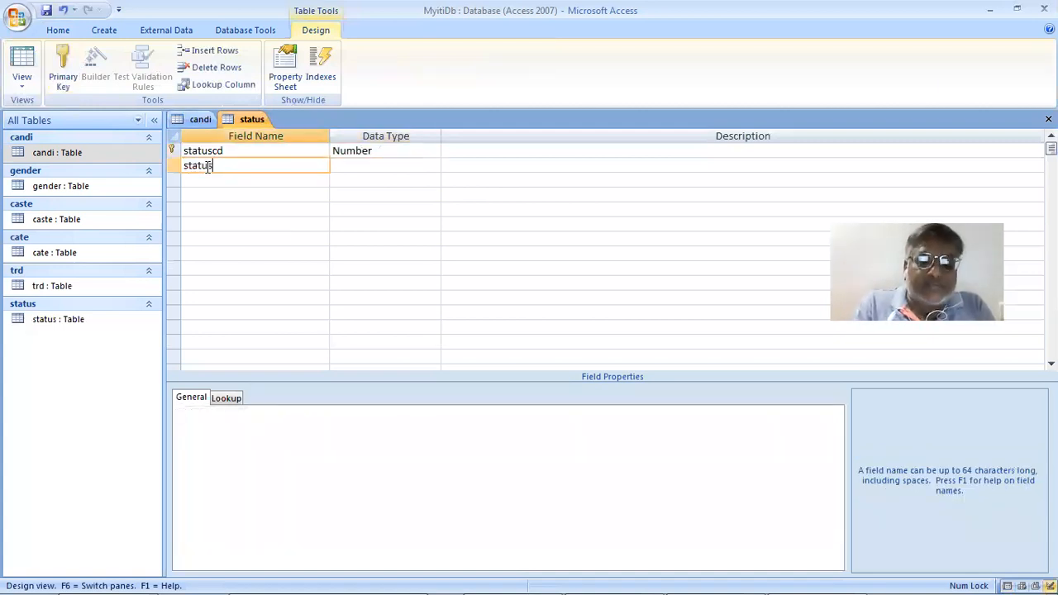
type("nam")
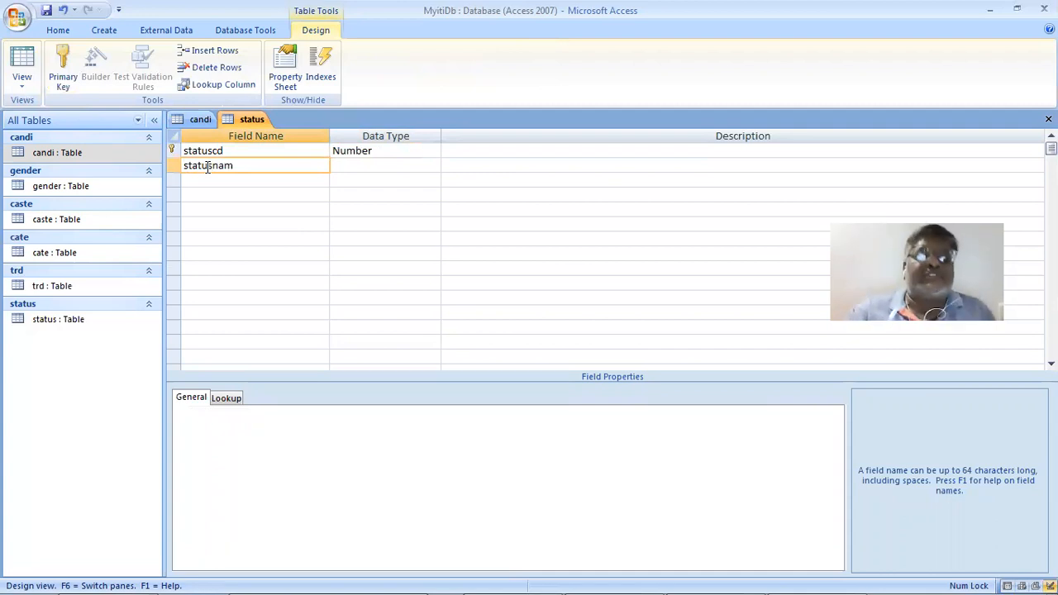
key("Tab")
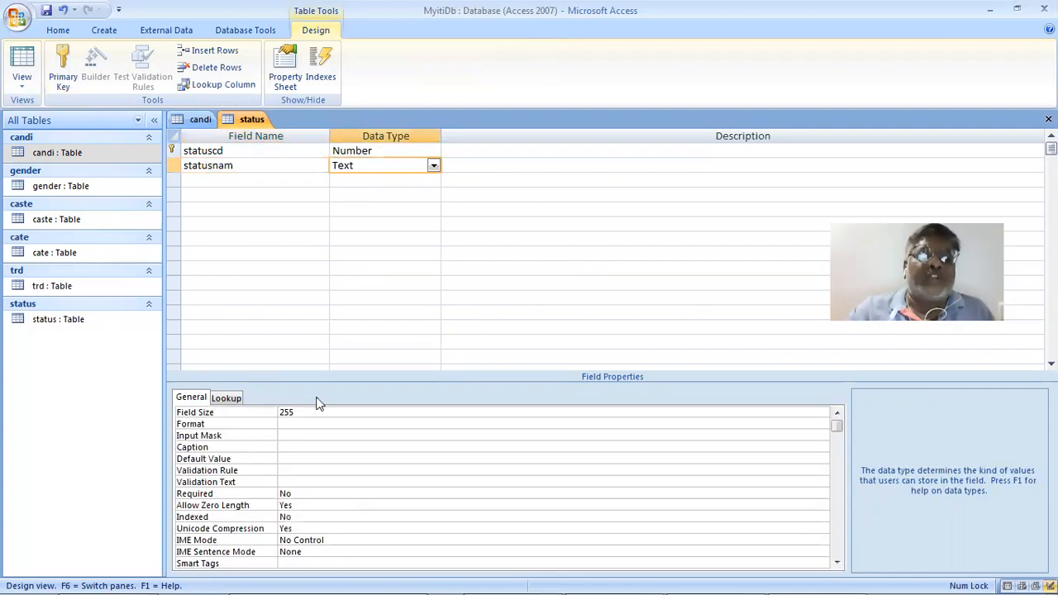
left_click(256, 411)
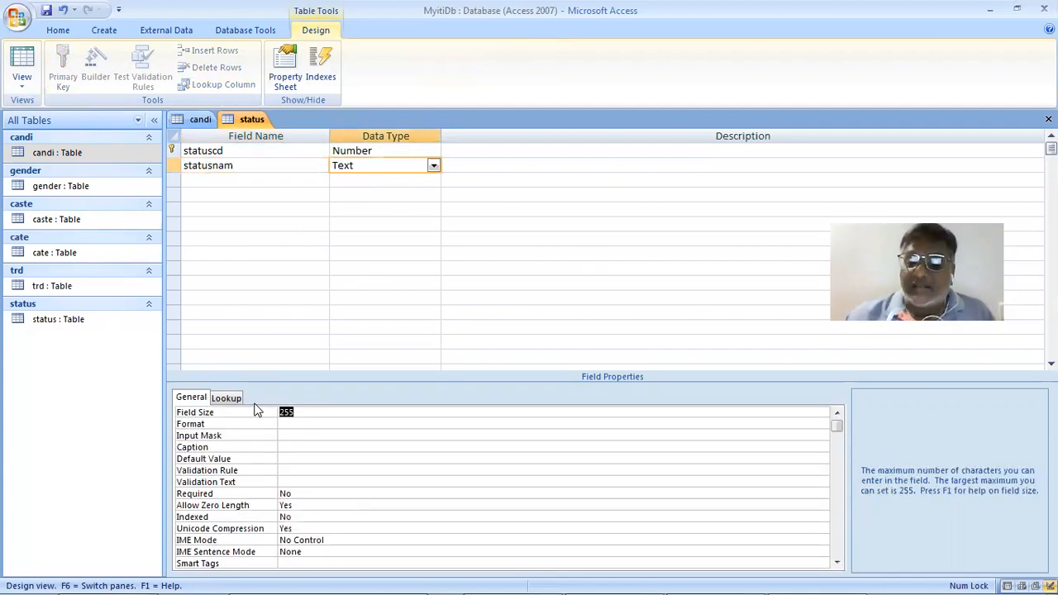
type("25")
key("Return")
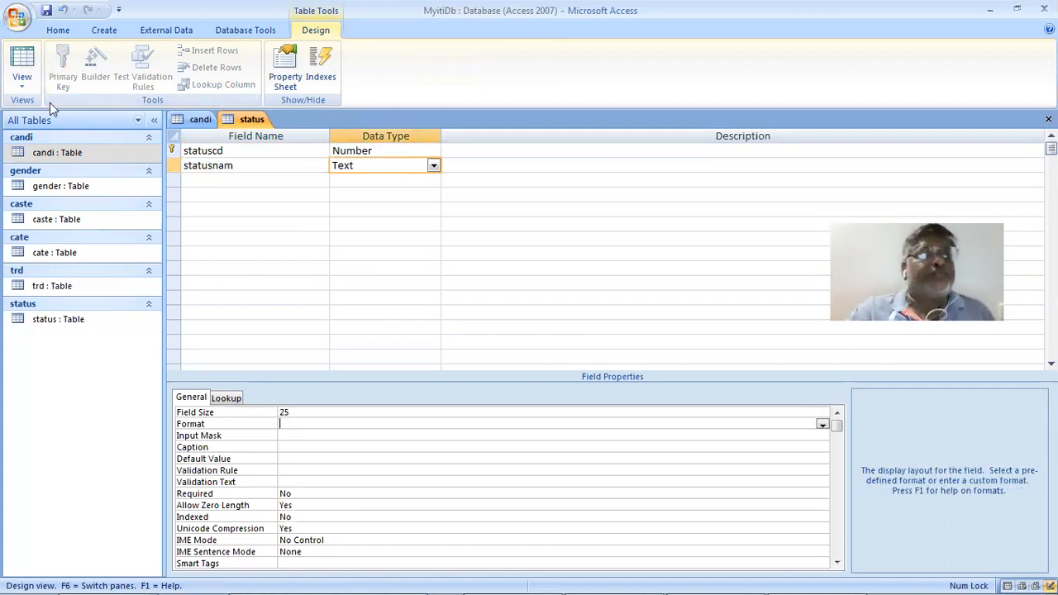
Show the status table in Datasheet View and enter its first record with statuscd 0 and statusnam Live
left_click(22, 81)
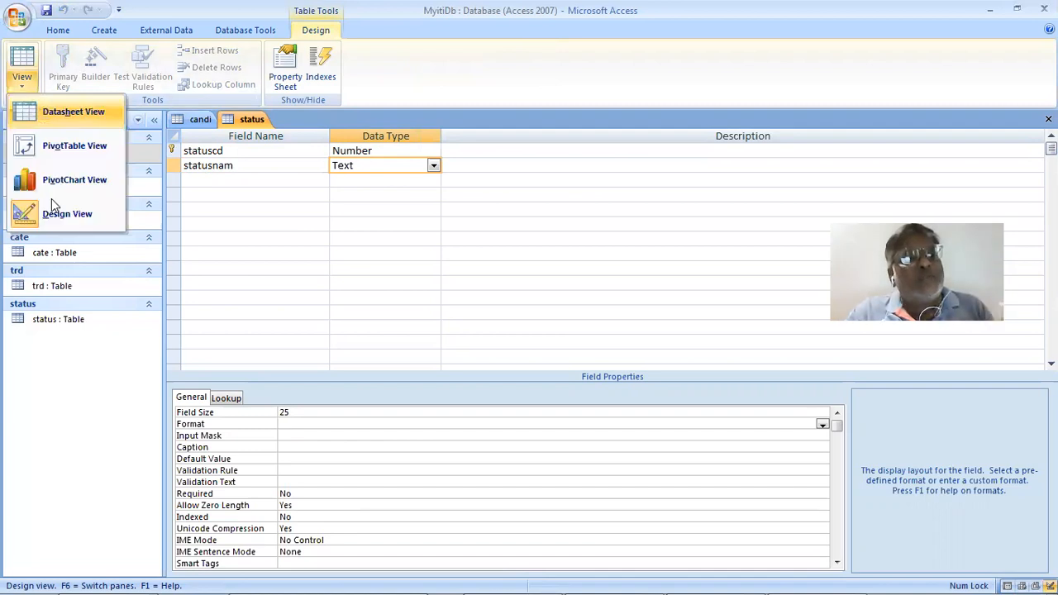
left_click(23, 87)
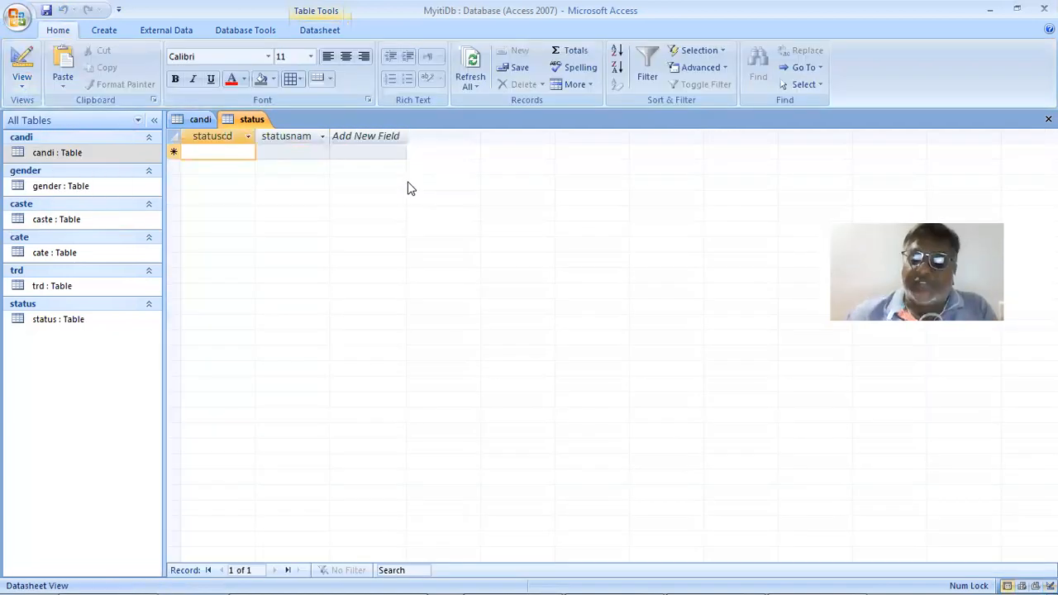
type("0")
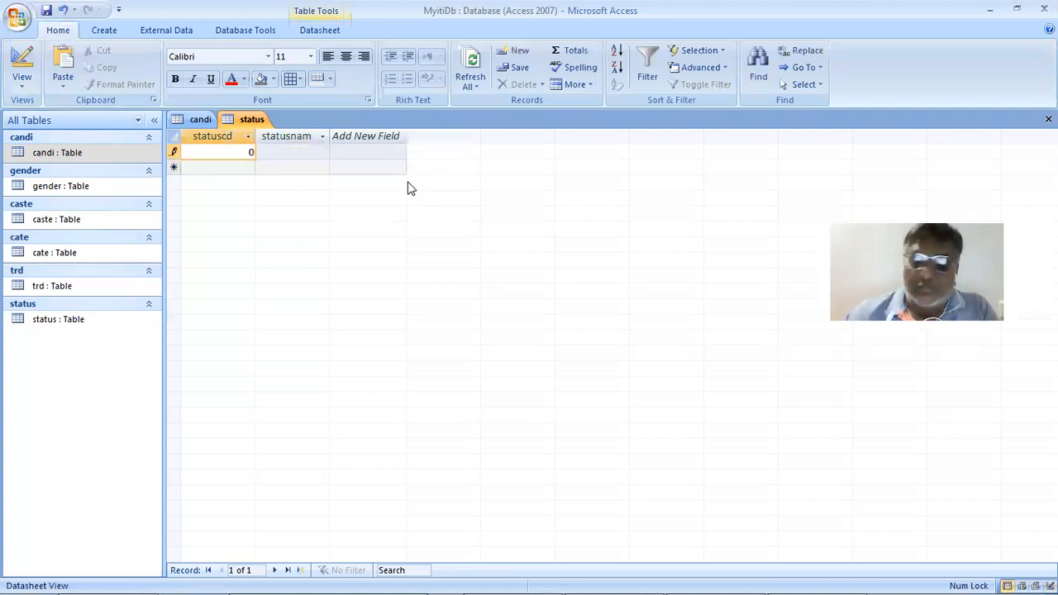
key("Tab")
type("Live")
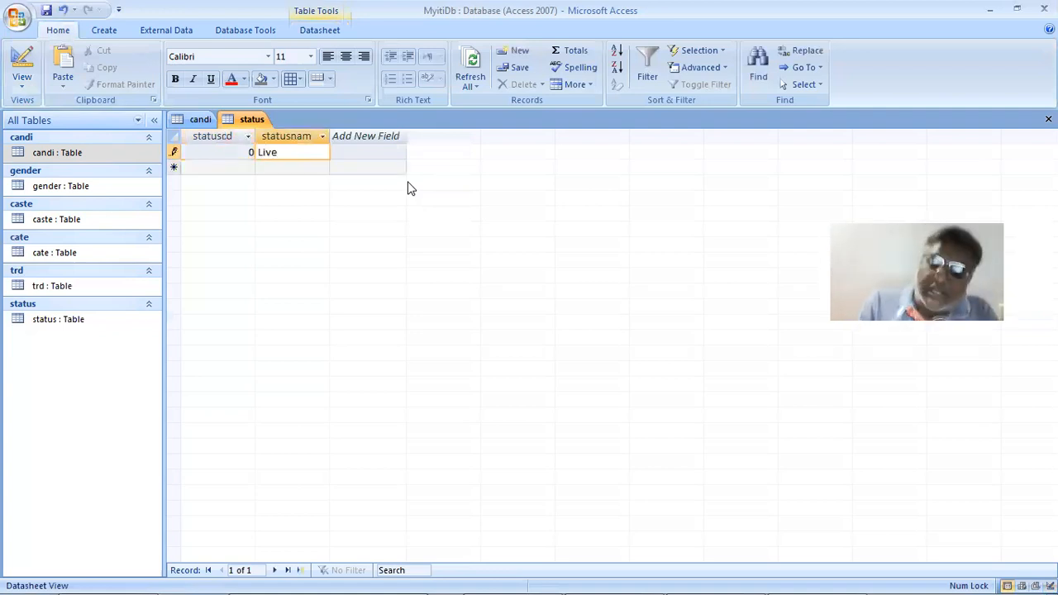
key("Down")
key("Left")
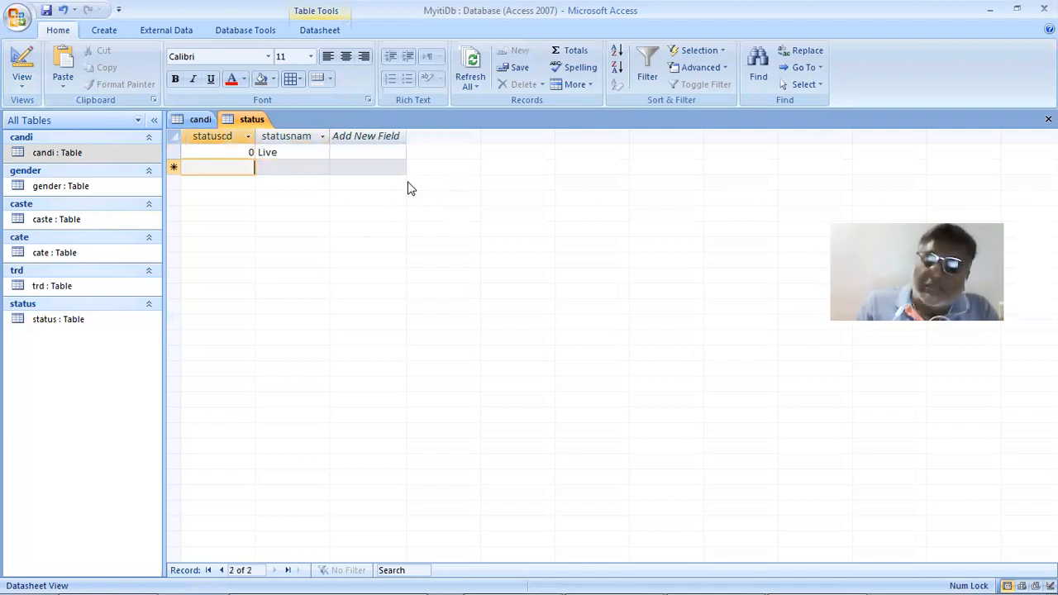
Enter the second status record with statuscd 1 and statusnam Left out
type("1")
key("Tab")
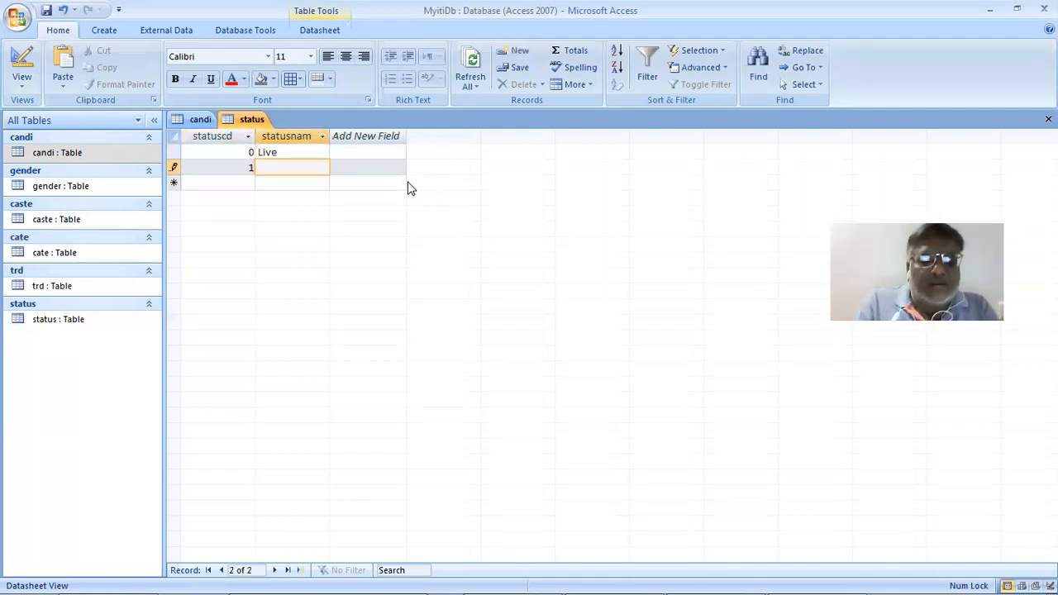
type("Lef")
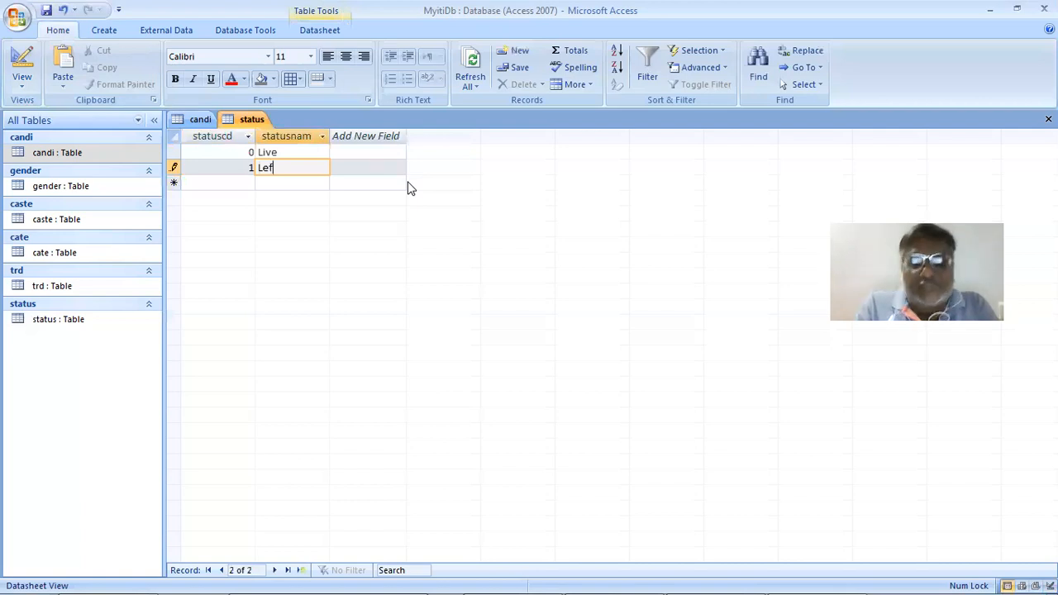
type("t out")
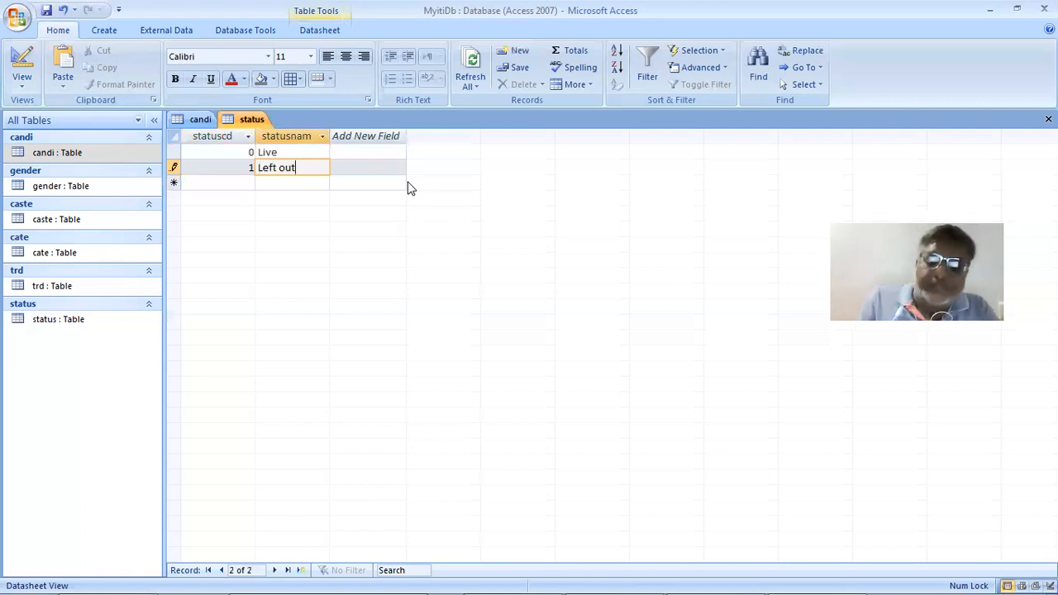
key("Return")
key("shift+Tab")
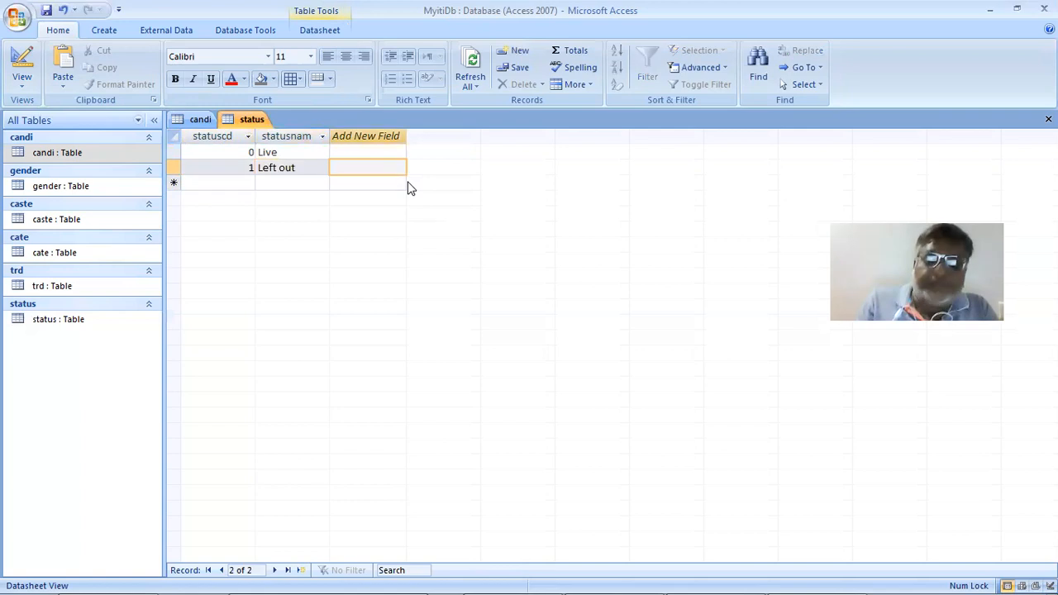
Enter the third status record with statuscd 2 and statusnam Conti Ab
key("Tab")
type("2")
key("Return")
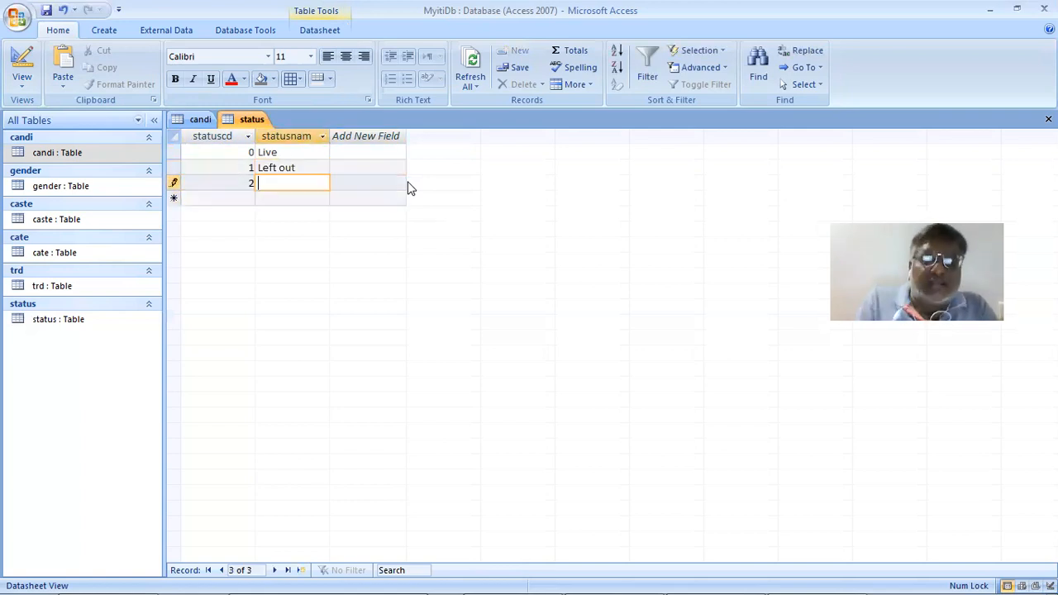
type("Con")
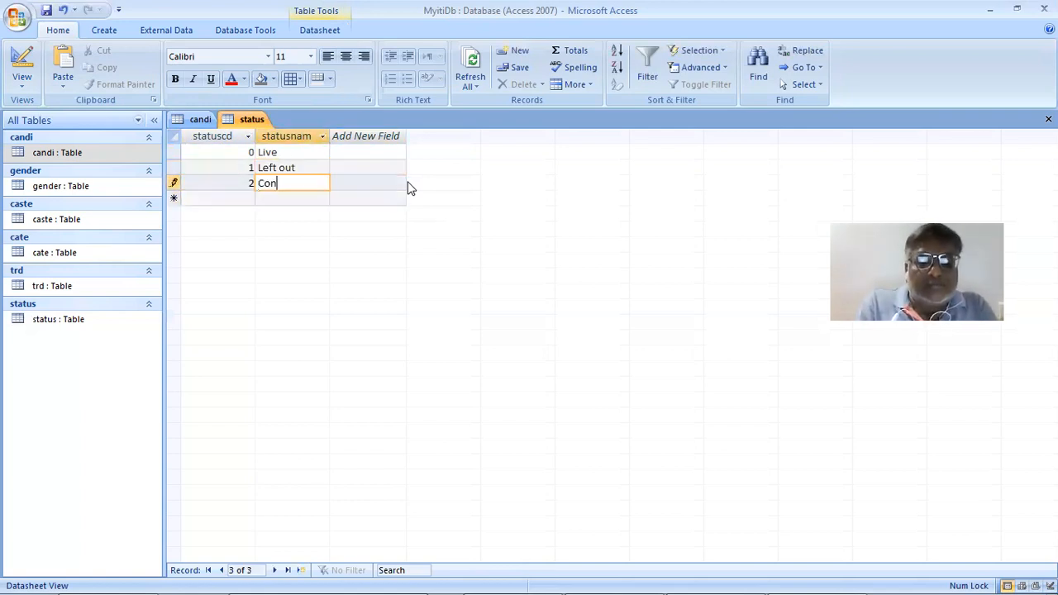
type("ti")
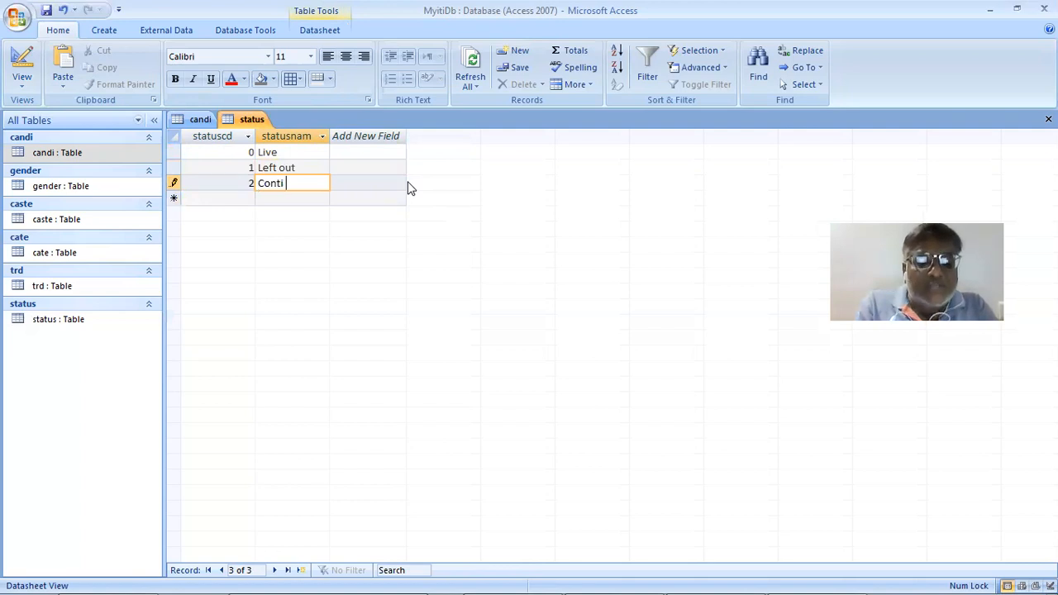
type(" Ab")
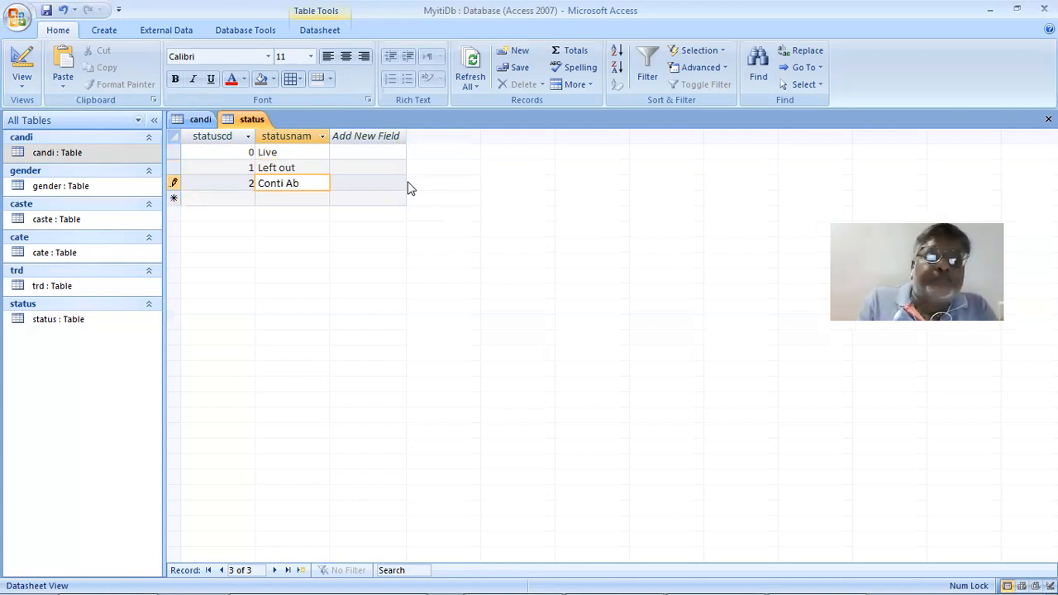
Enter the fourth status record with statuscd 3 and statusnam Bhagedu, and save and close the status table
key("Tab")
type("3")
key("Tab")
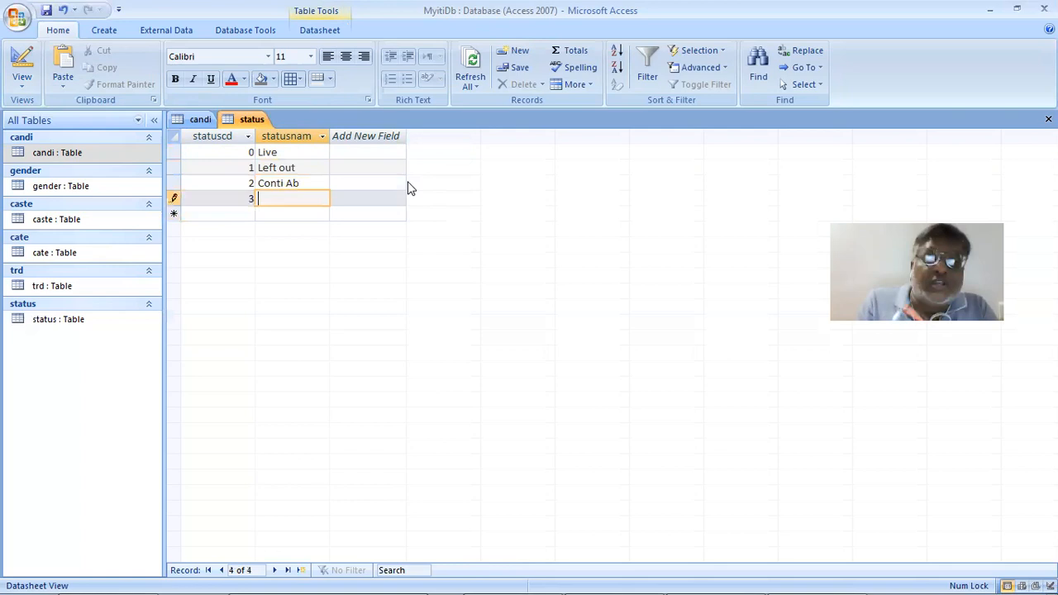
type("Bhag")
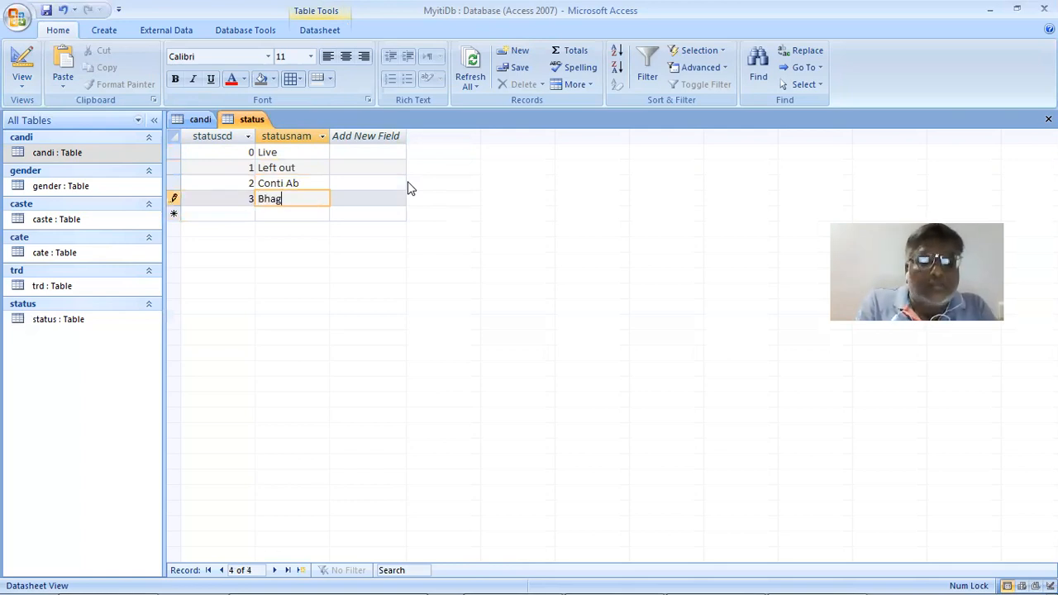
type("e")
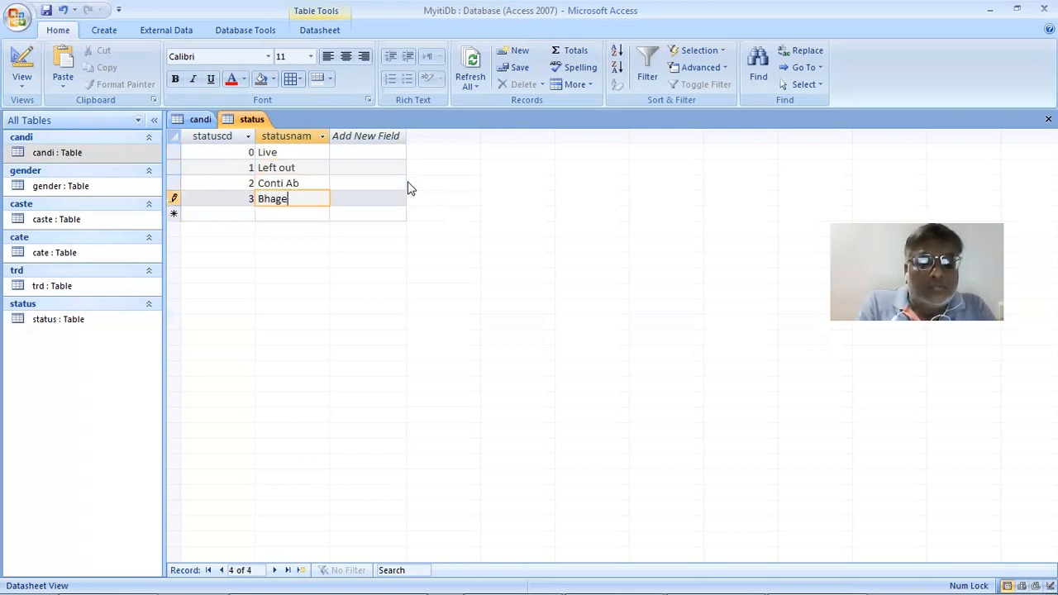
type("du")
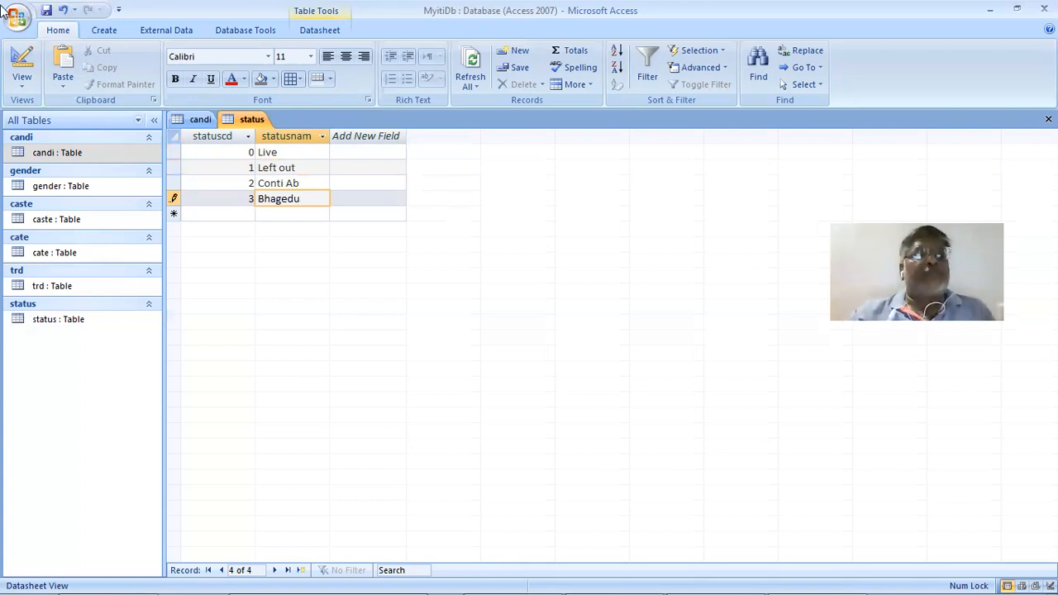
left_click(47, 10)
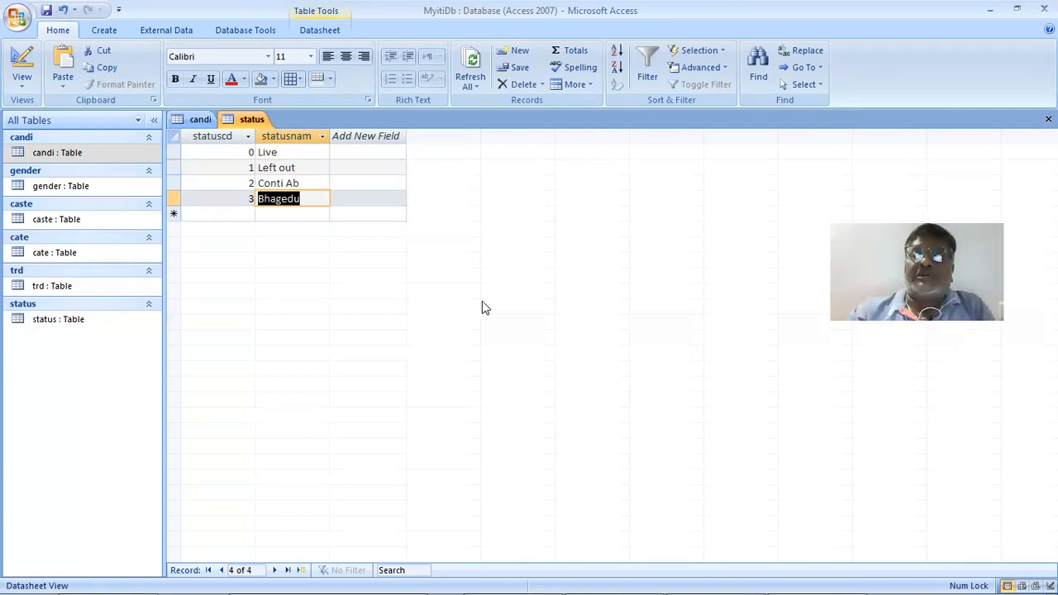
key("ctrl+F4")
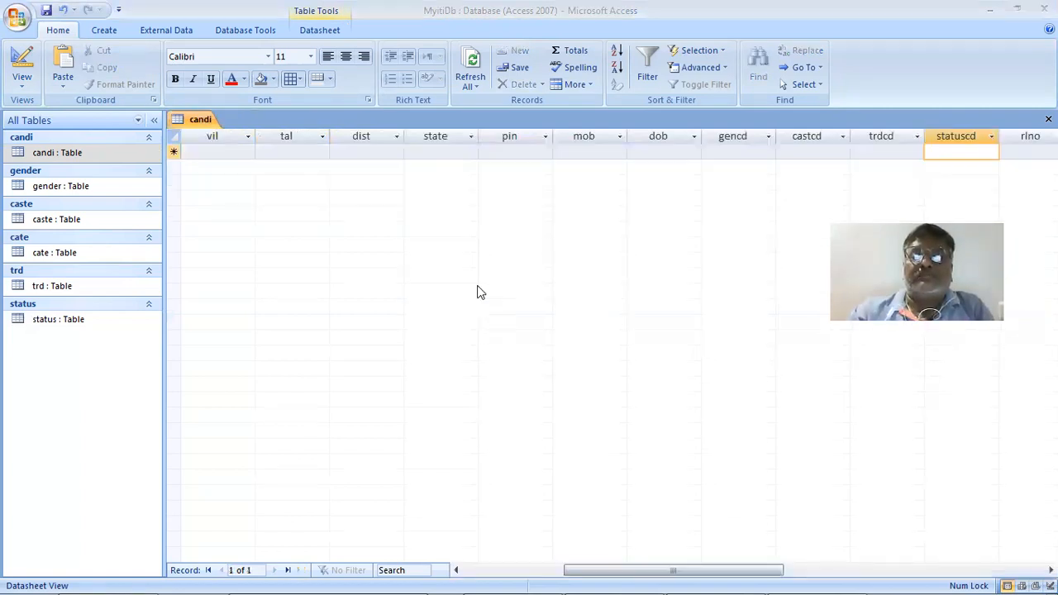
Switch to the practical 34 PDF in Adobe Acrobat Reader and examine the tblmonthly table's field names, data types and sizes
key("alt+Tab")
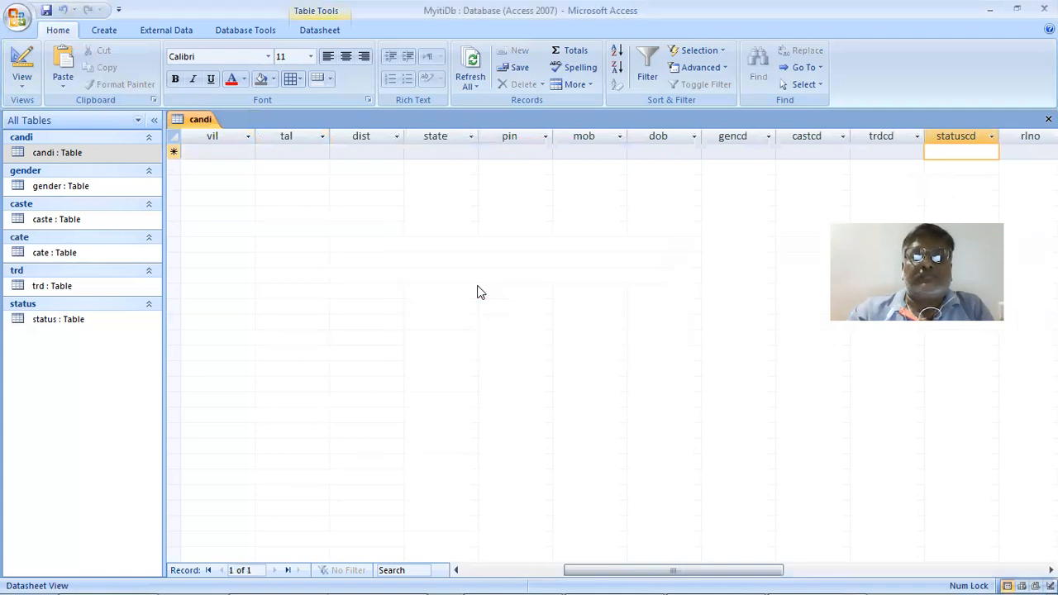
key("alt+Tab")
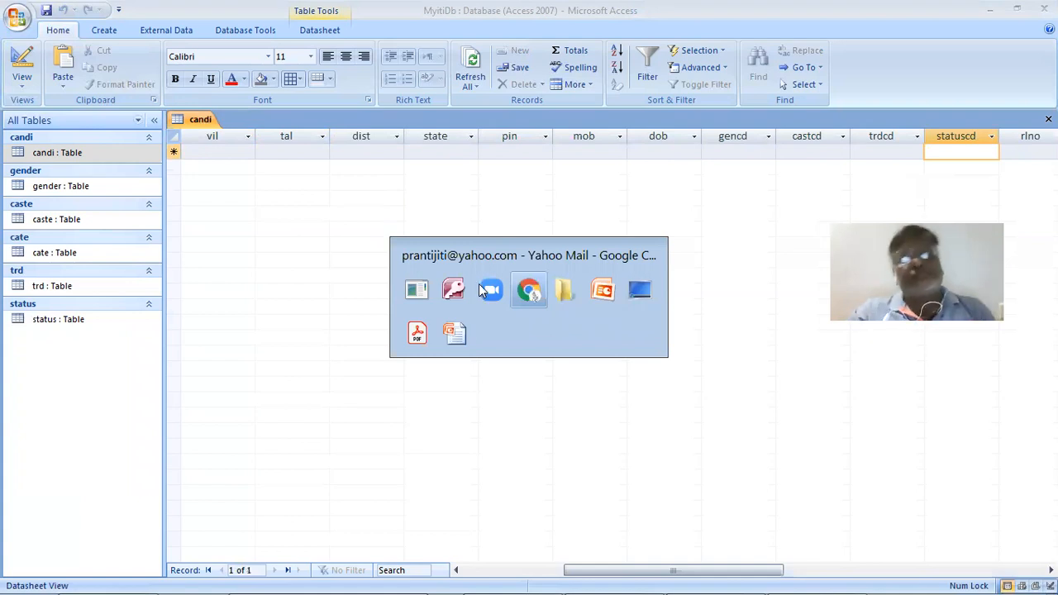
key("alt+Tab")
key("alt+Tab")
key("alt+Tab")
key("alt+Tab")
scroll(477, 283, "down", 5)
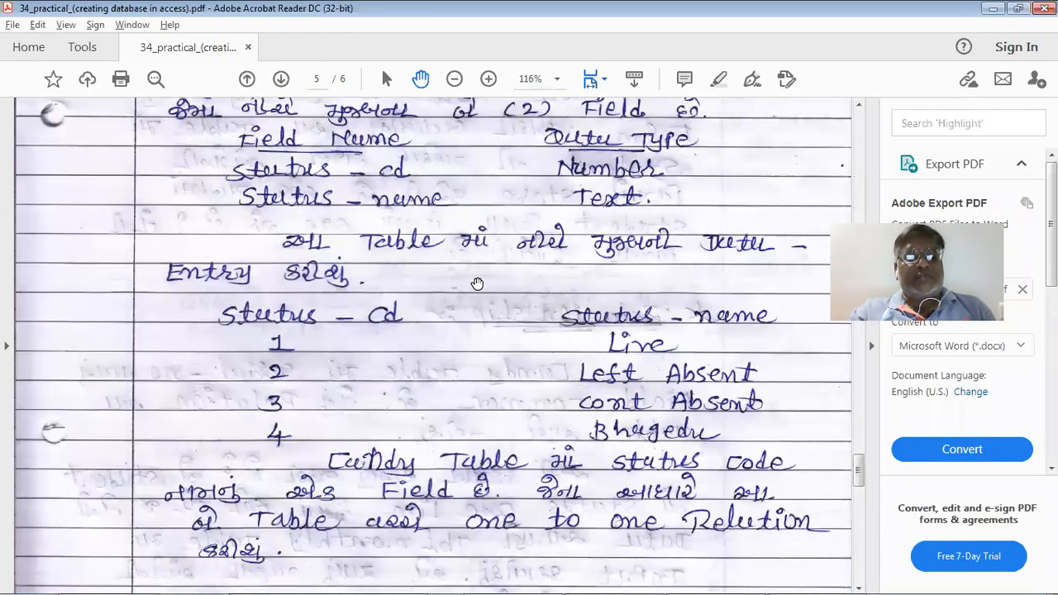
scroll(477, 283, "down", 4)
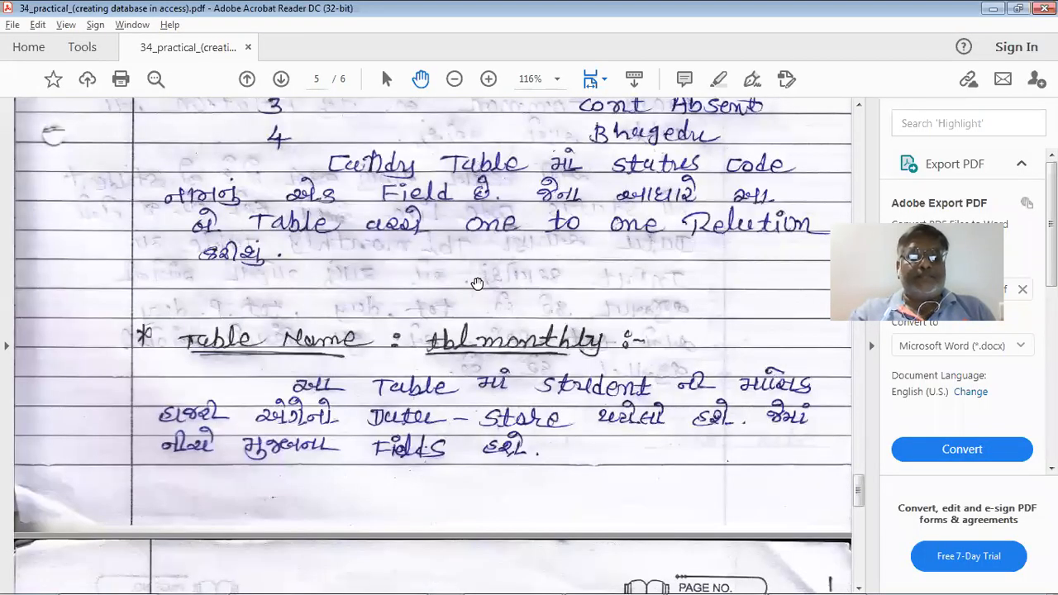
scroll(477, 283, "down", 5)
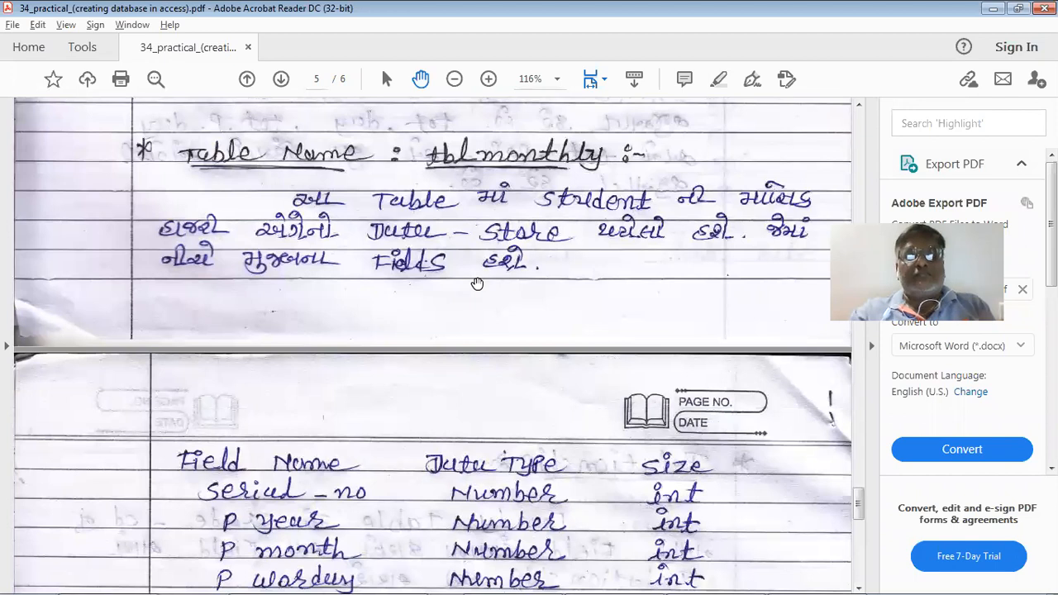
scroll(477, 284, "down", 1)
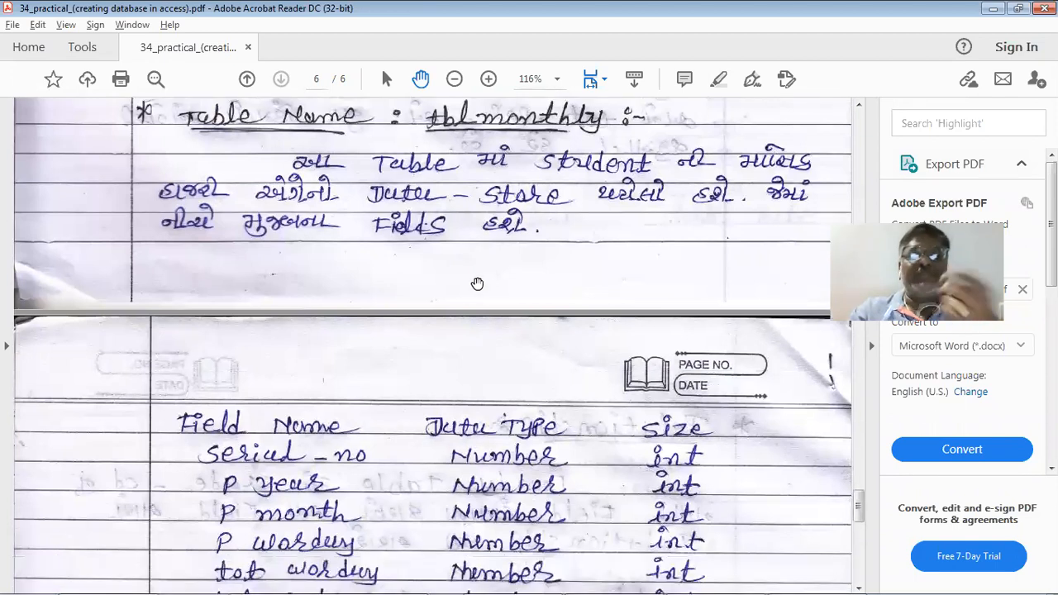
scroll(477, 284, "down", 3)
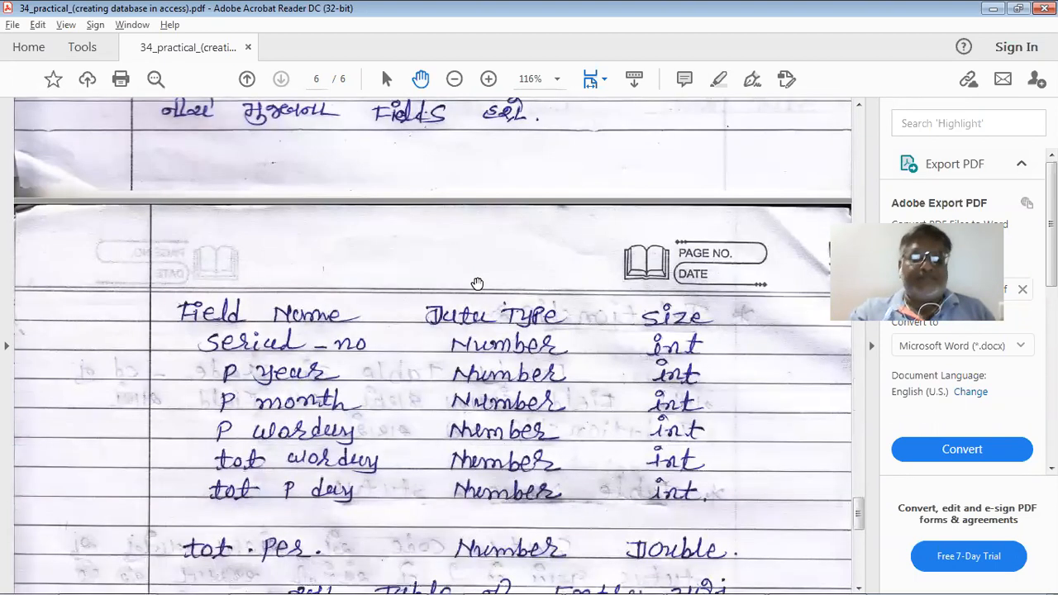
scroll(477, 282, "down", 1)
scroll(476, 283, "down", 3)
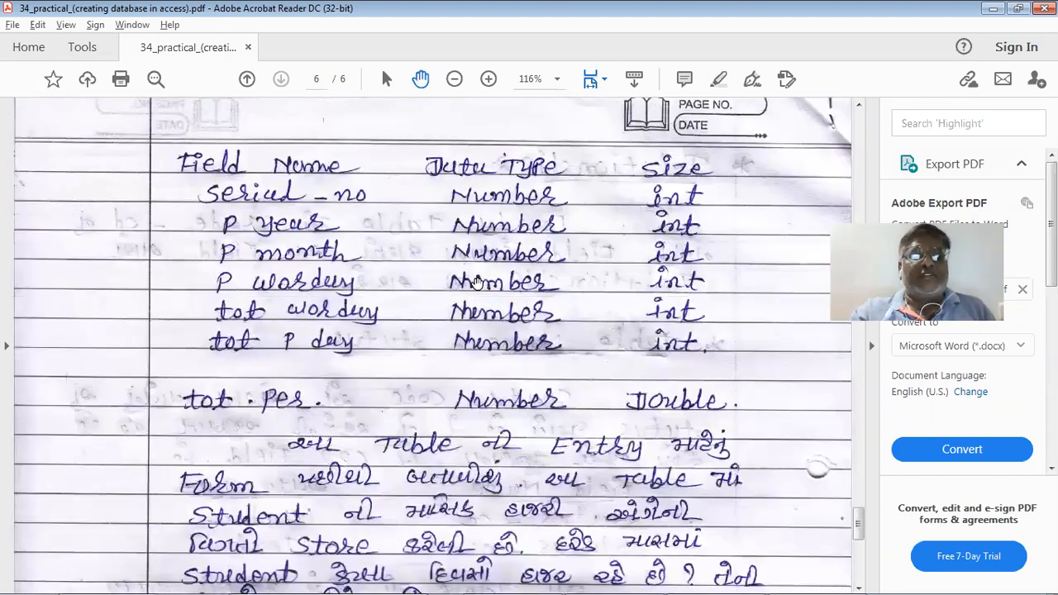
scroll(477, 282, "up", 2)
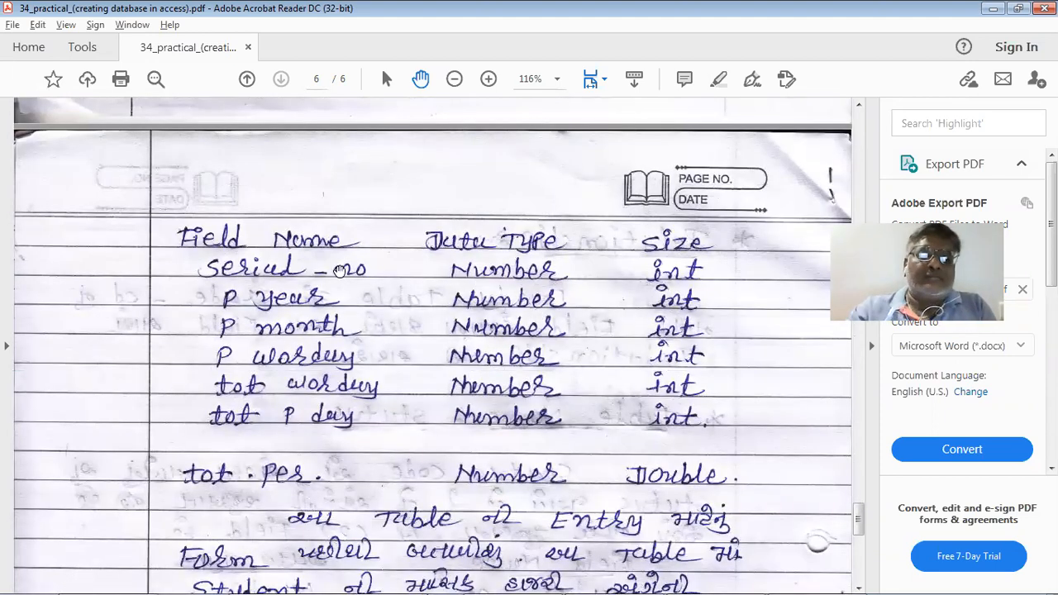
Switch back to Access, create a new table and open it in Design View, saving it as tblMonth
key("alt+Tab")
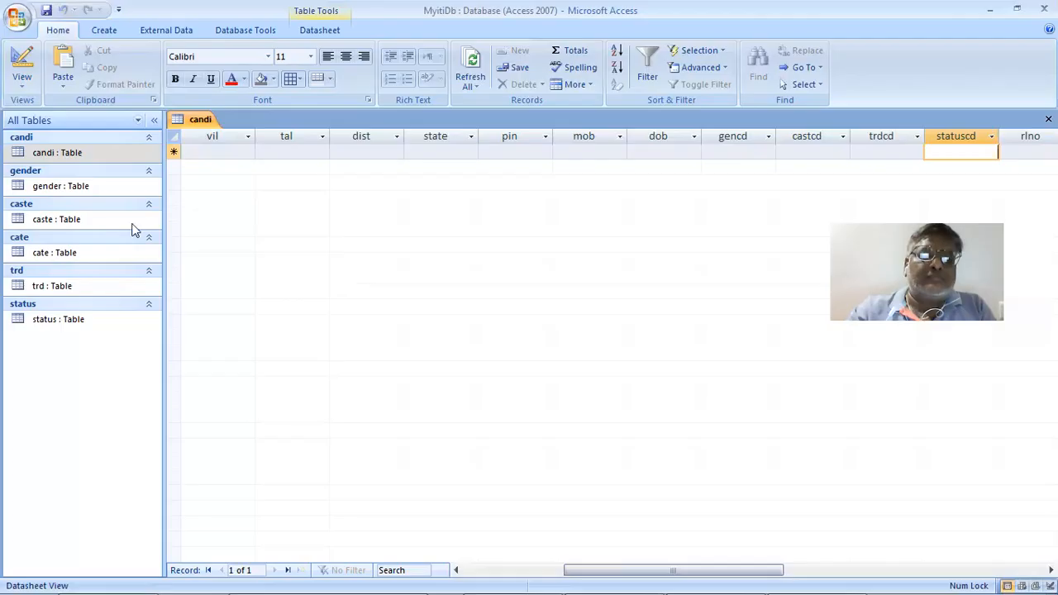
left_click(93, 33)
left_click(21, 66)
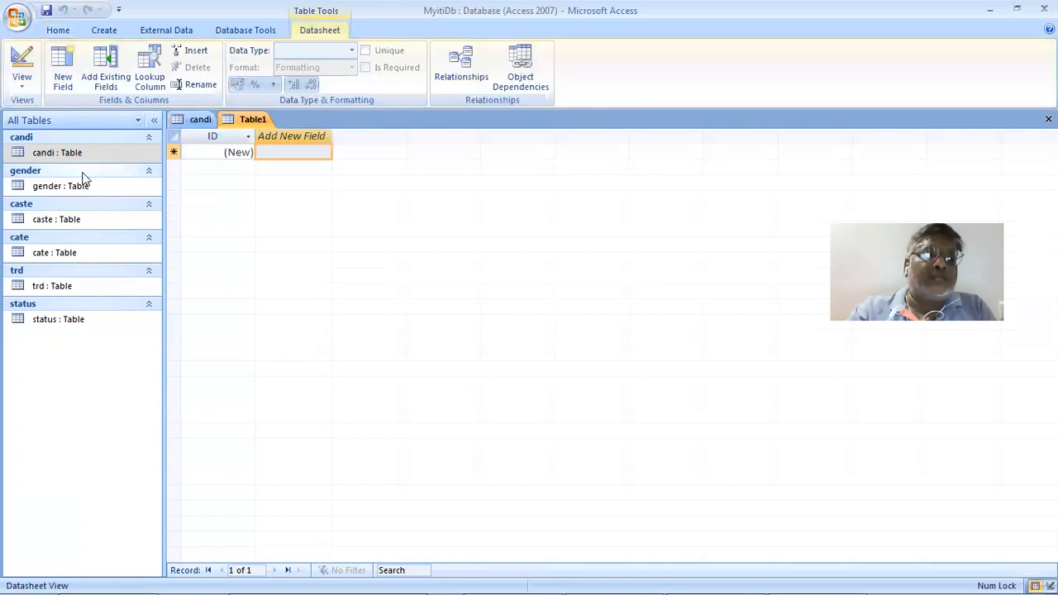
left_click(21, 86)
left_click(67, 146)
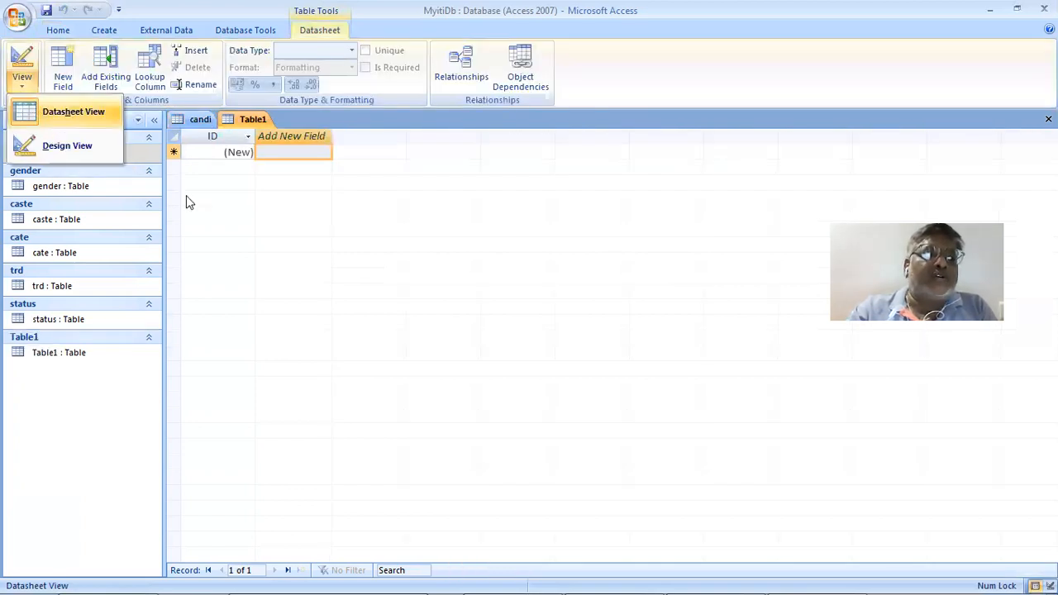
type("t")
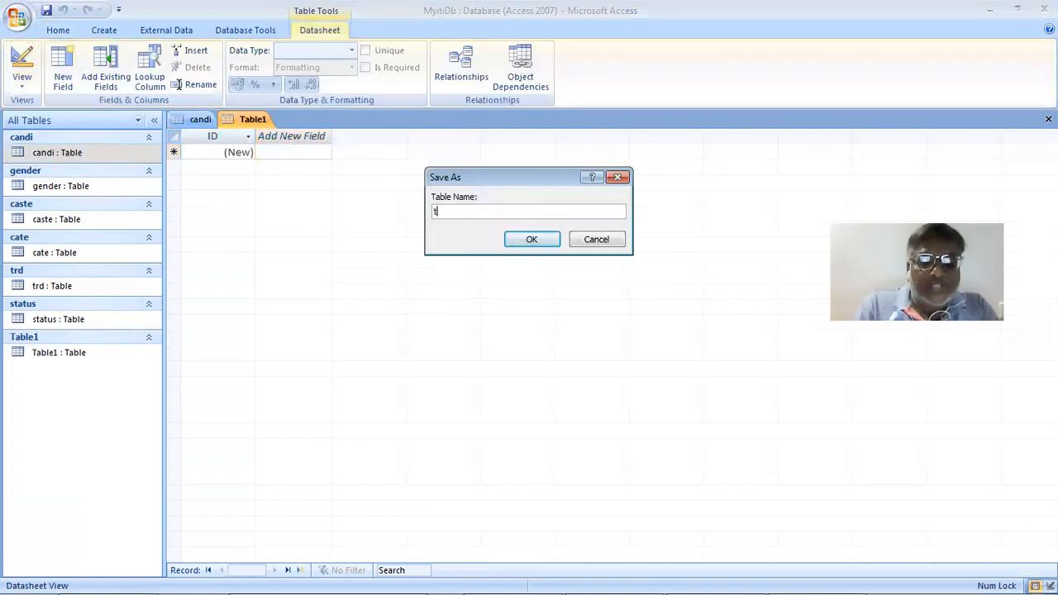
type("blM")
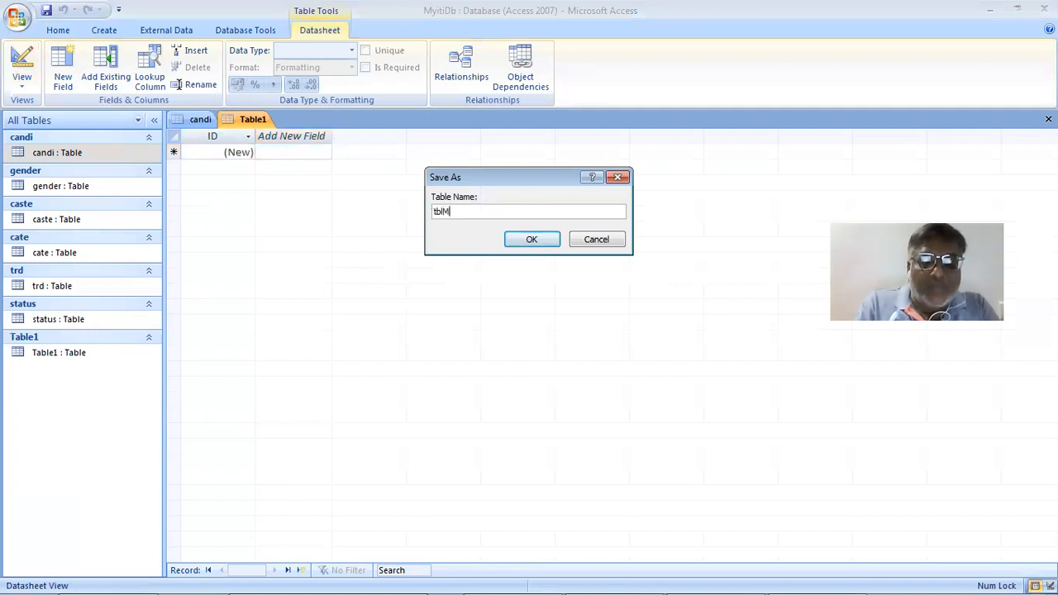
type("onth")
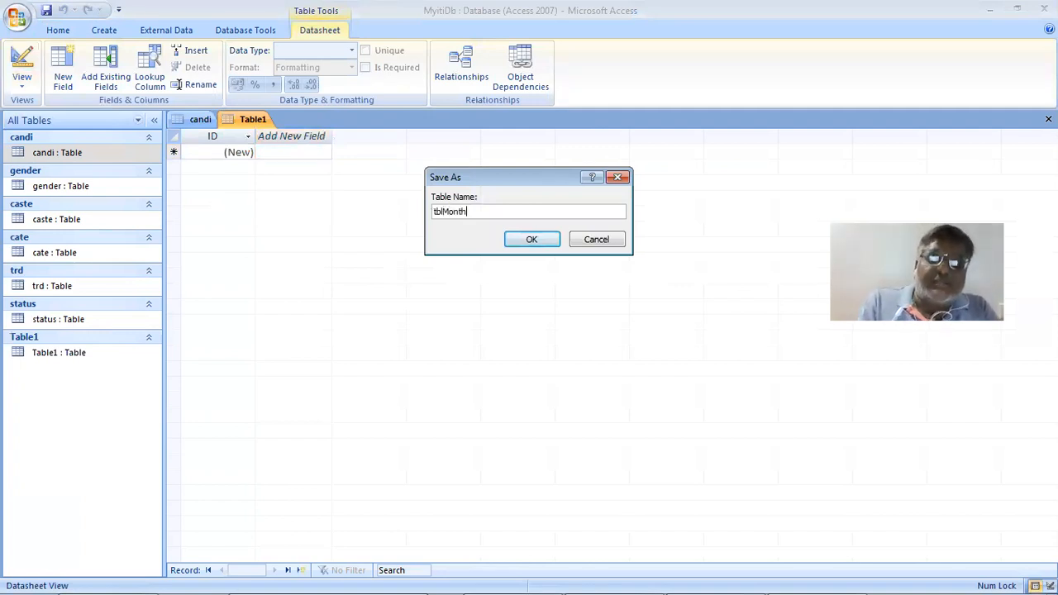
key("Return")
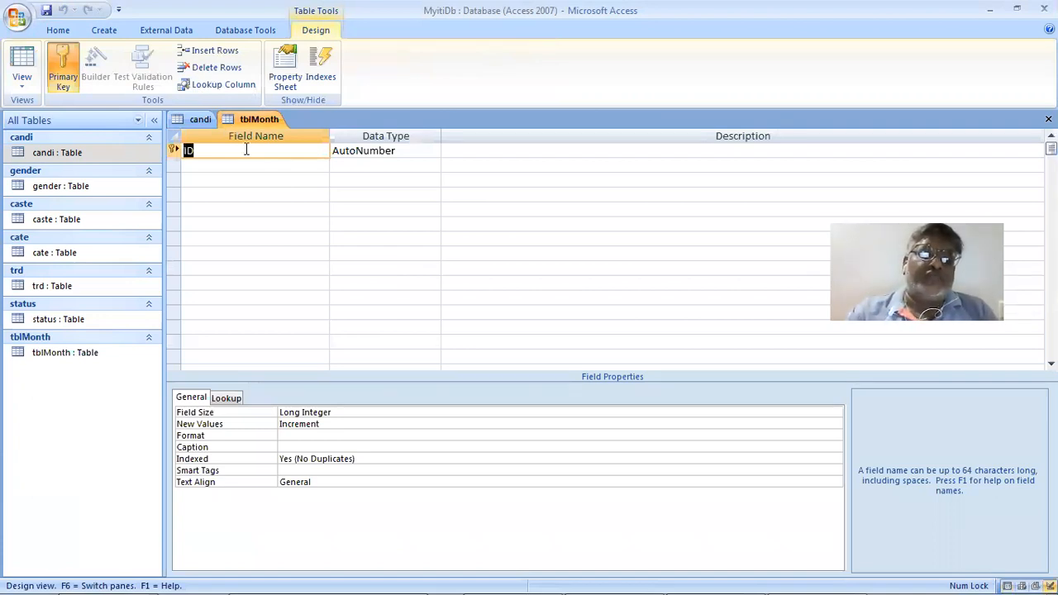
type("fr")
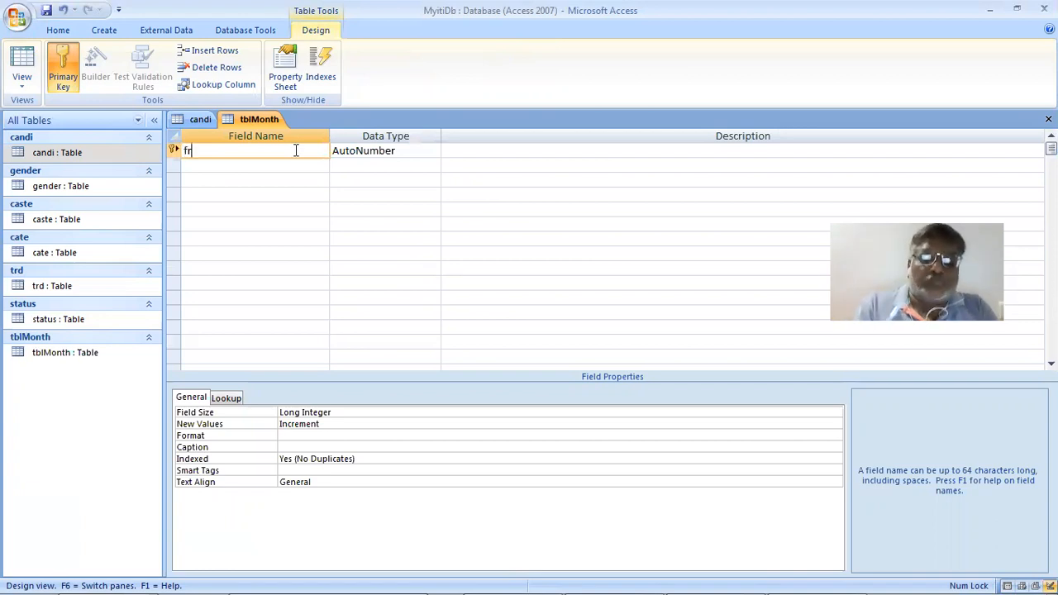
key("BackSpace")
key("BackSpace")
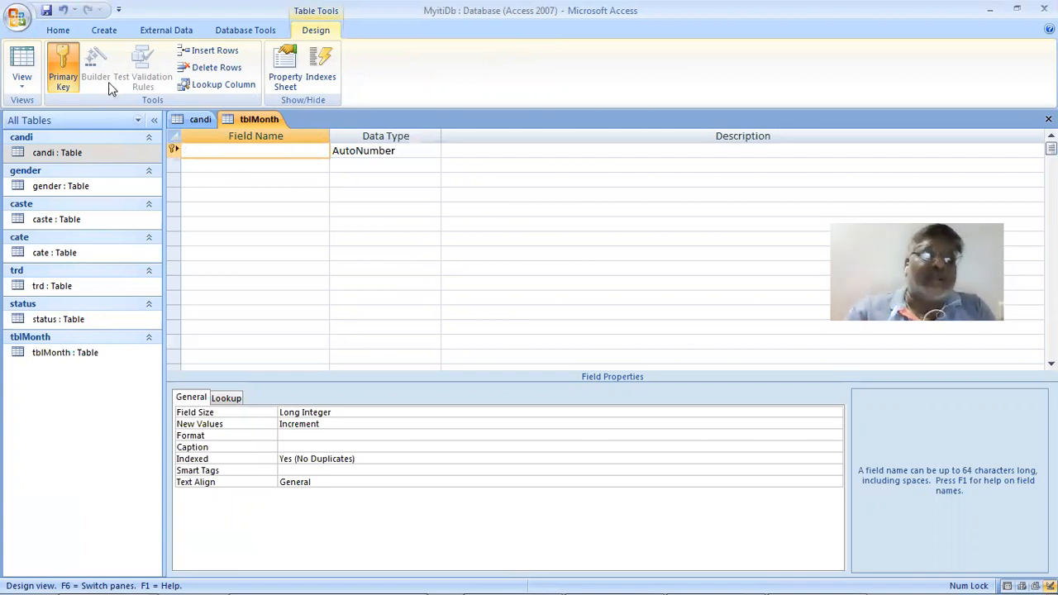
Show the candi table in Design View to check the name of its primary key field
double_click(68, 159)
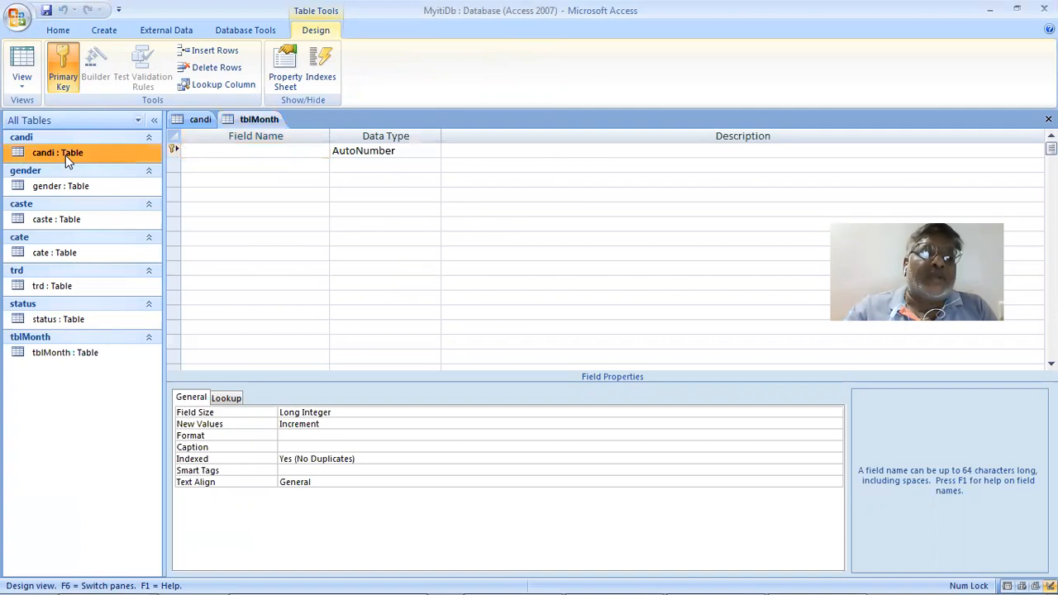
key("Home")
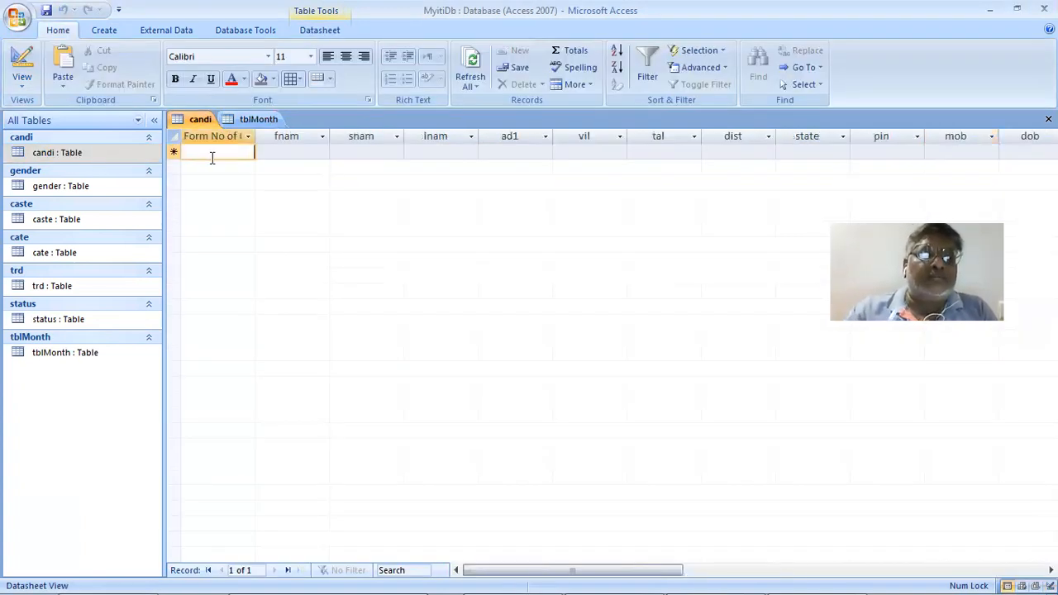
left_click(21, 83)
left_click(66, 210)
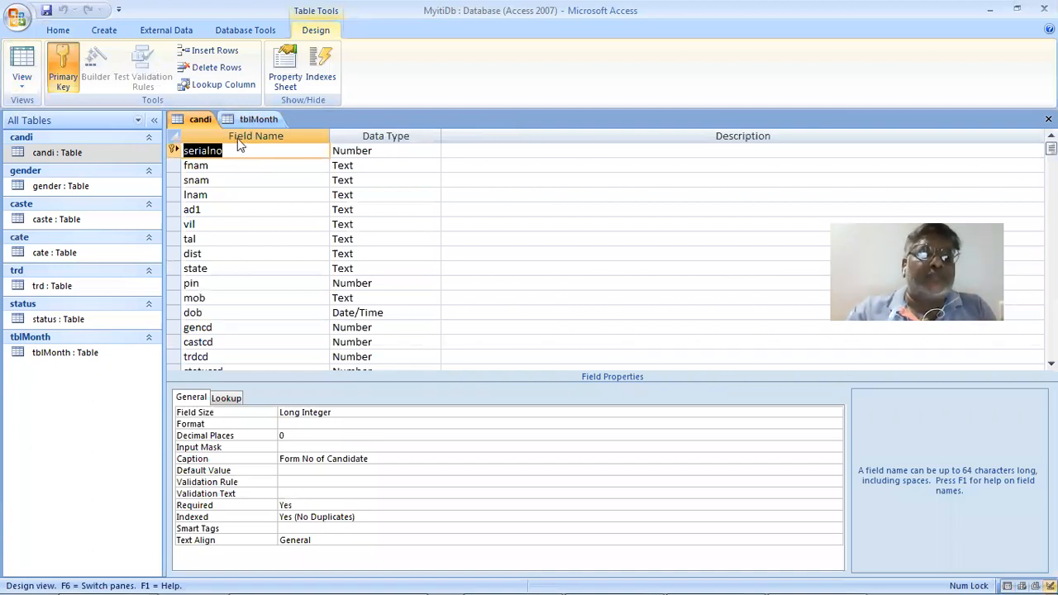
left_click(231, 120)
left_click(194, 120)
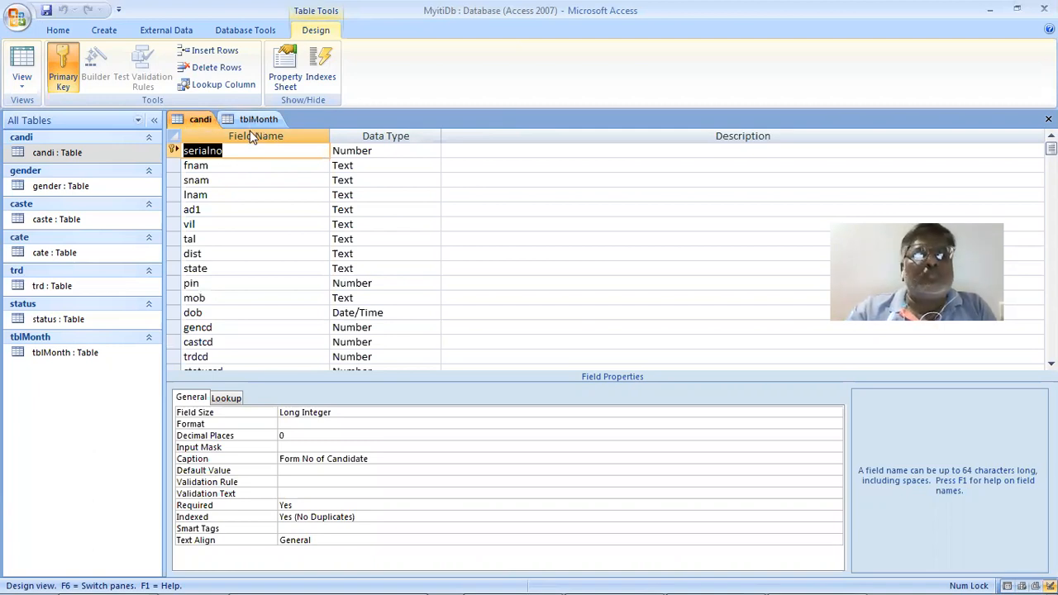
Name tblMonth's primary key field serialno and check the matching field's definition in the candi table
key("ctrl+F6")
type("se")
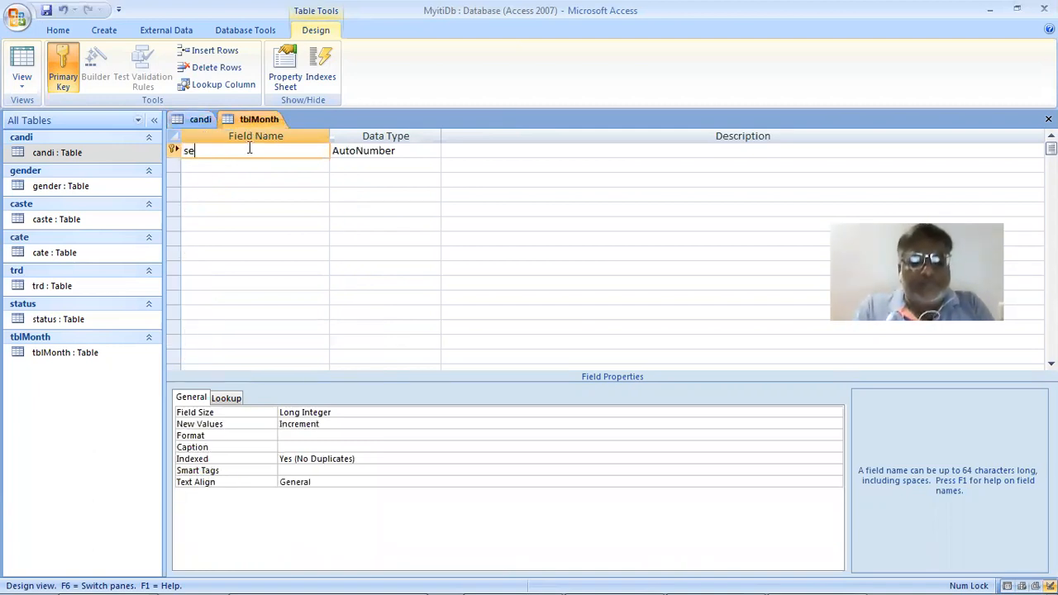
type("rialno")
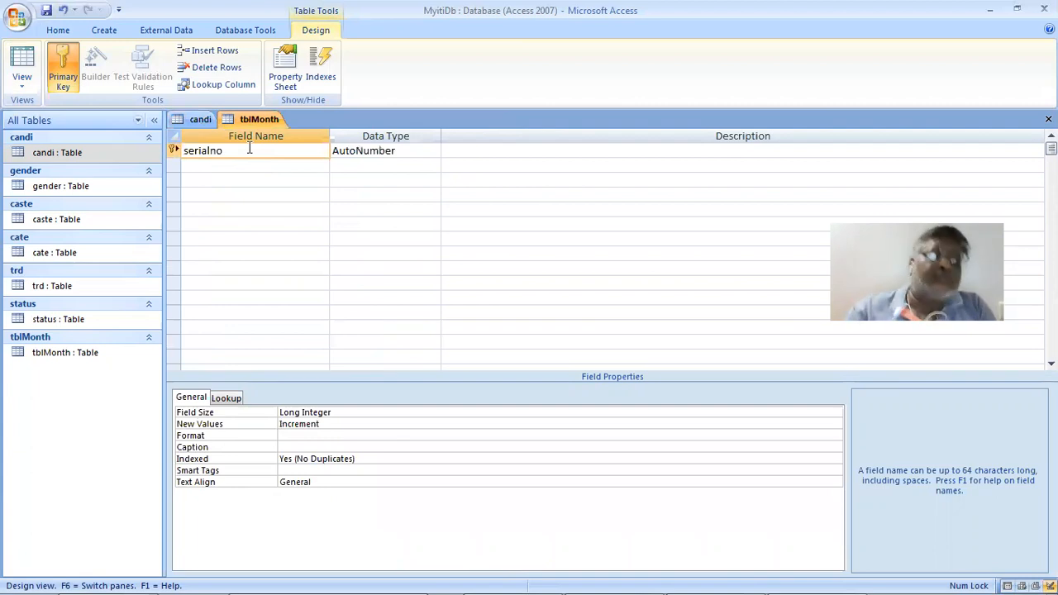
left_click(202, 120)
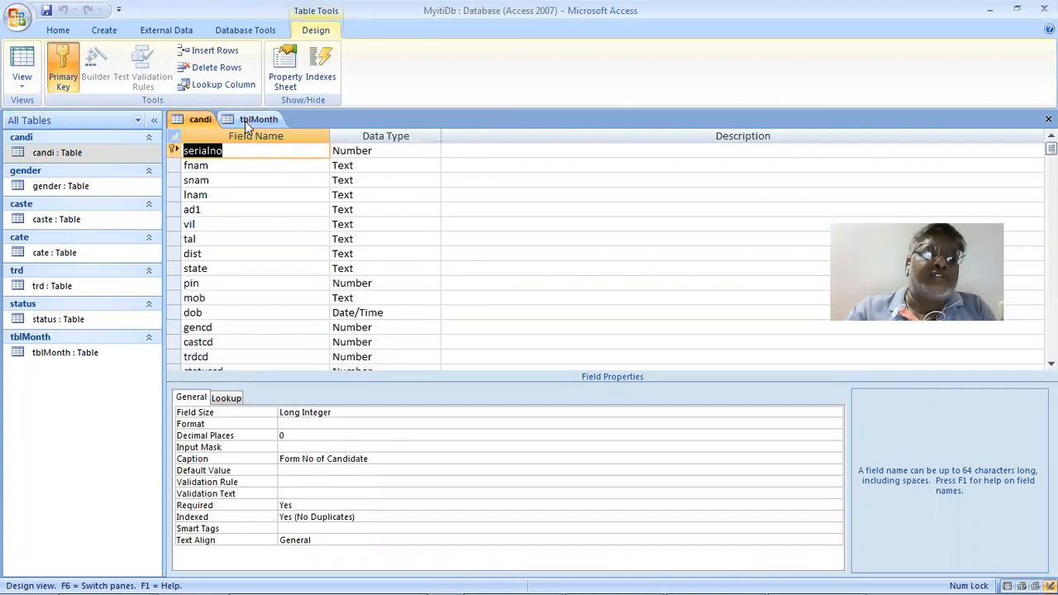
Return to the tblMonth design and set the serialno field's data type to Number
left_click(259, 119)
left_click(364, 153)
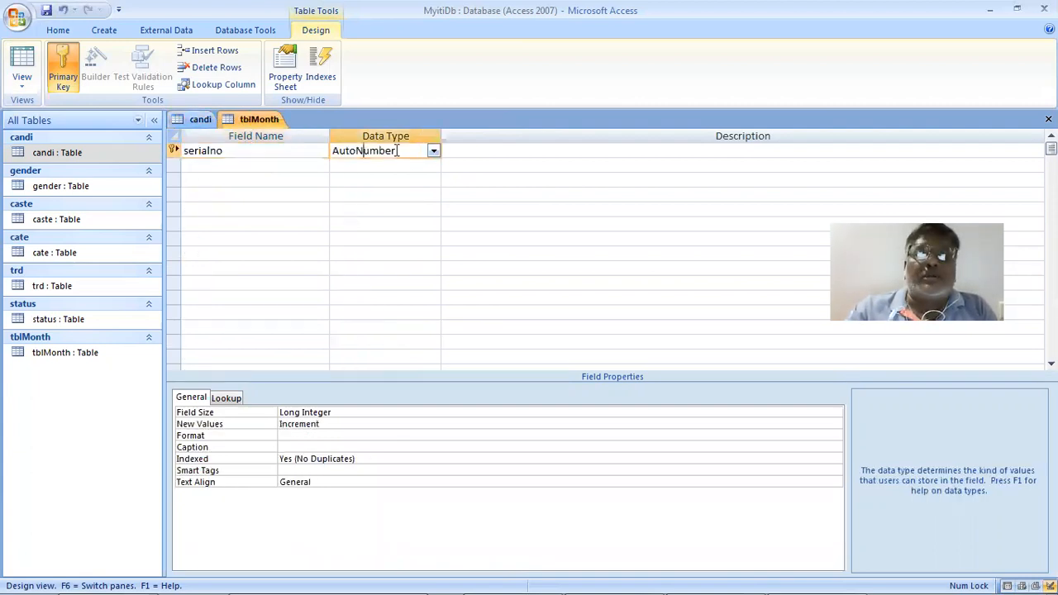
left_click(433, 150)
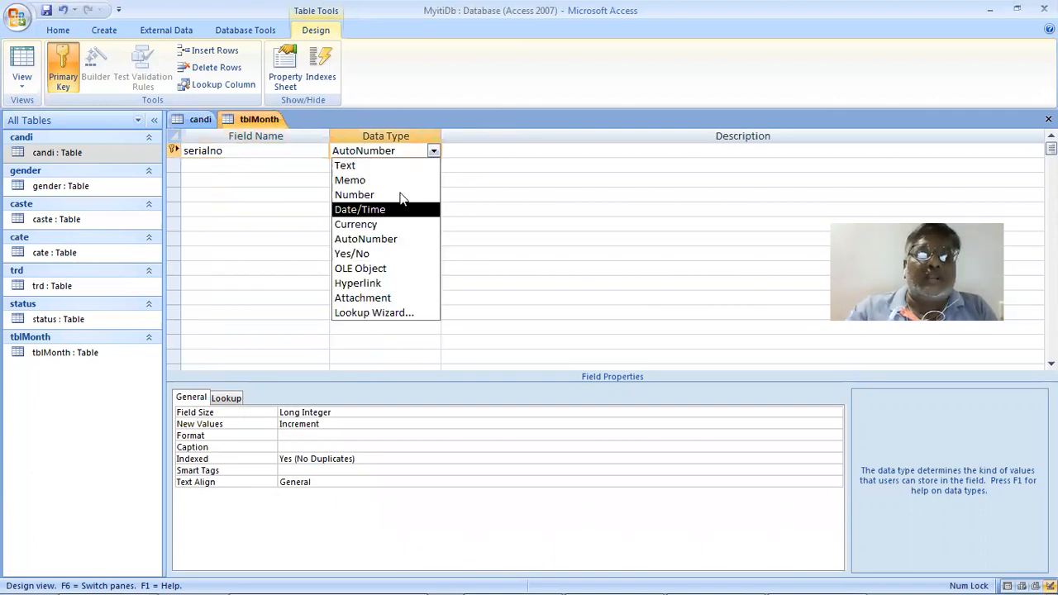
left_click(401, 191)
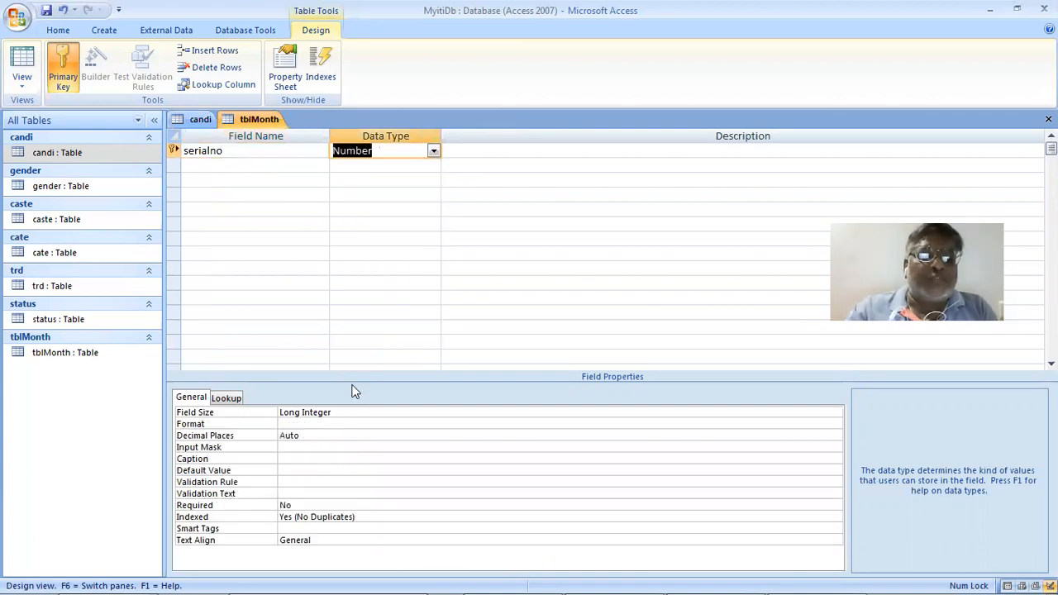
Consult the field list in the practical 34 PDF in Acrobat Reader, and add a field named pyr below serialno in Access
left_click(235, 162)
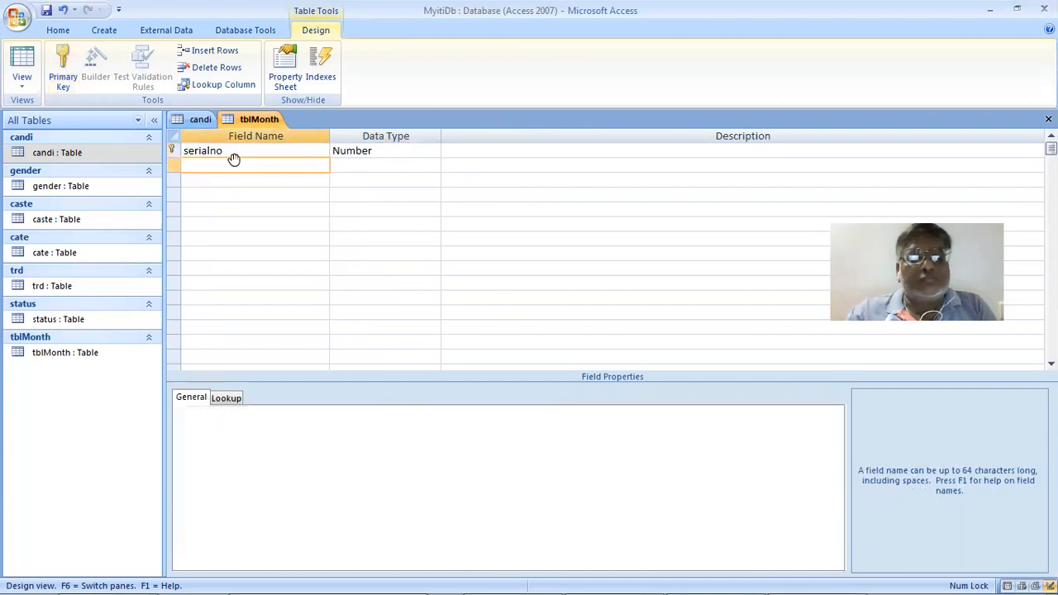
key("alt+Tab")
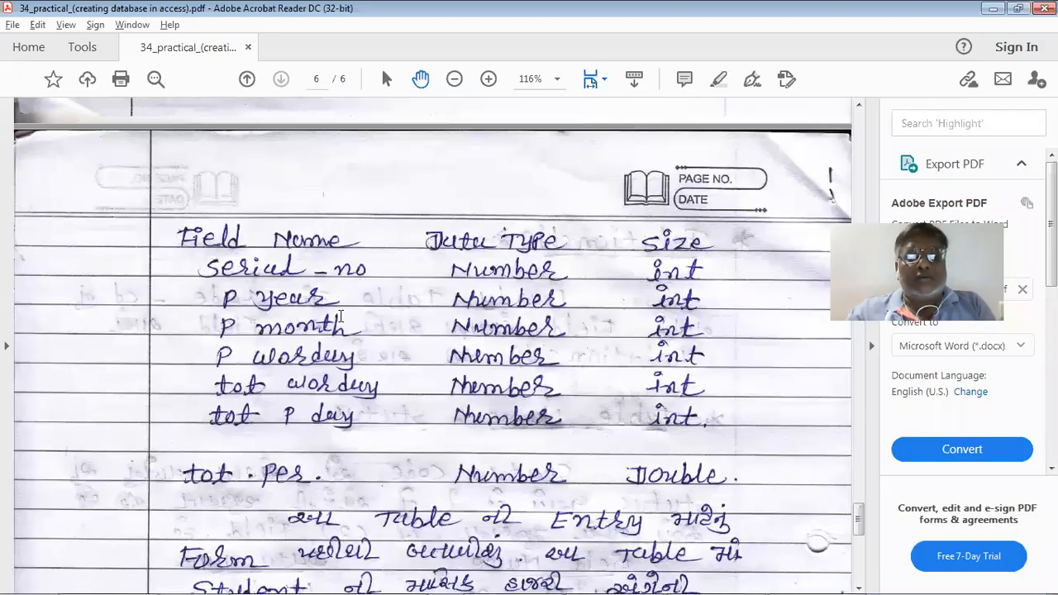
key("alt+Tab")
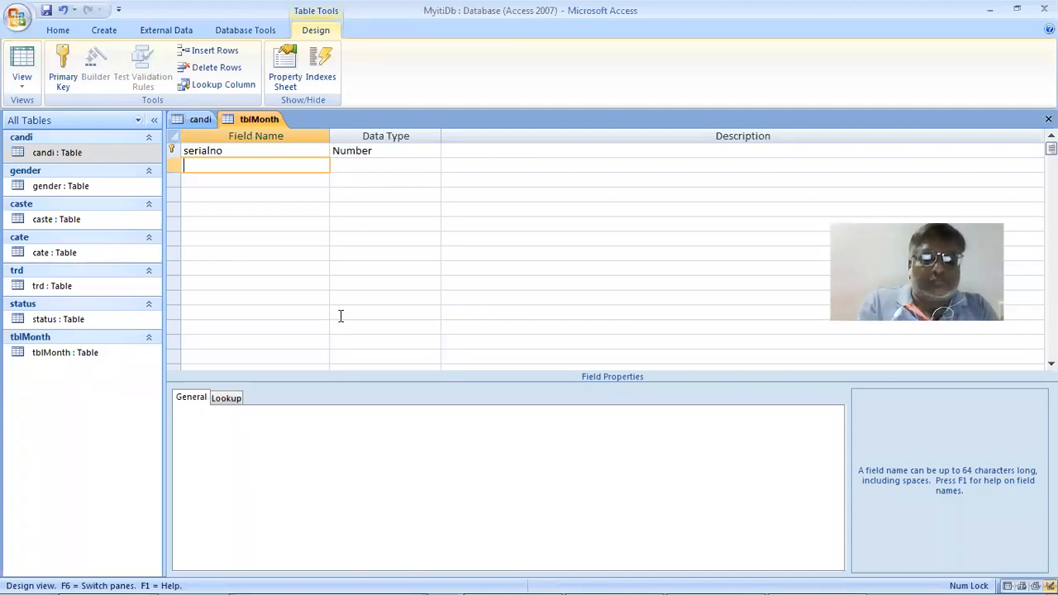
type("p")
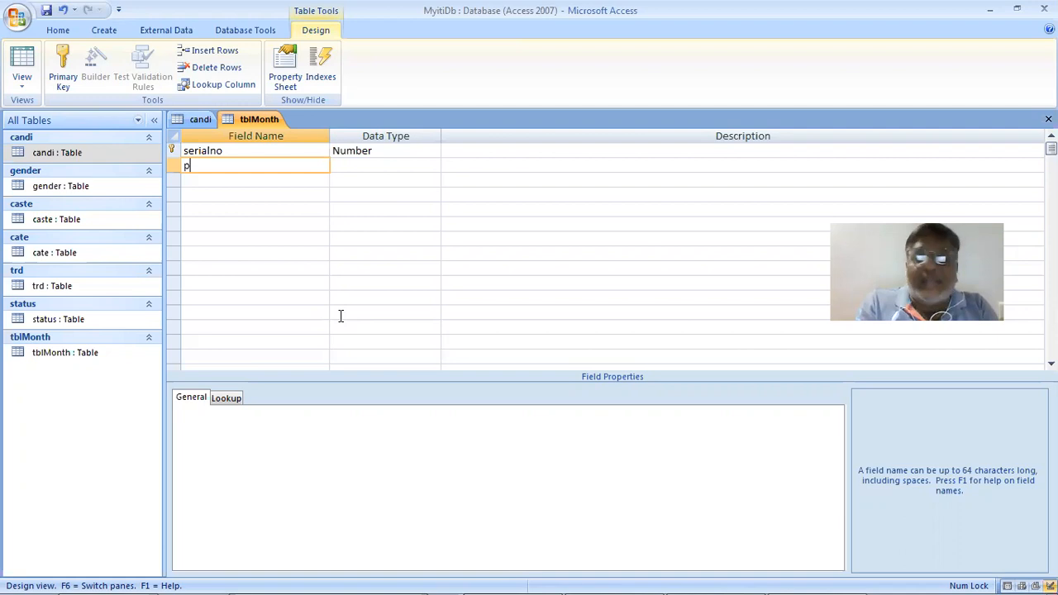
type("ye")
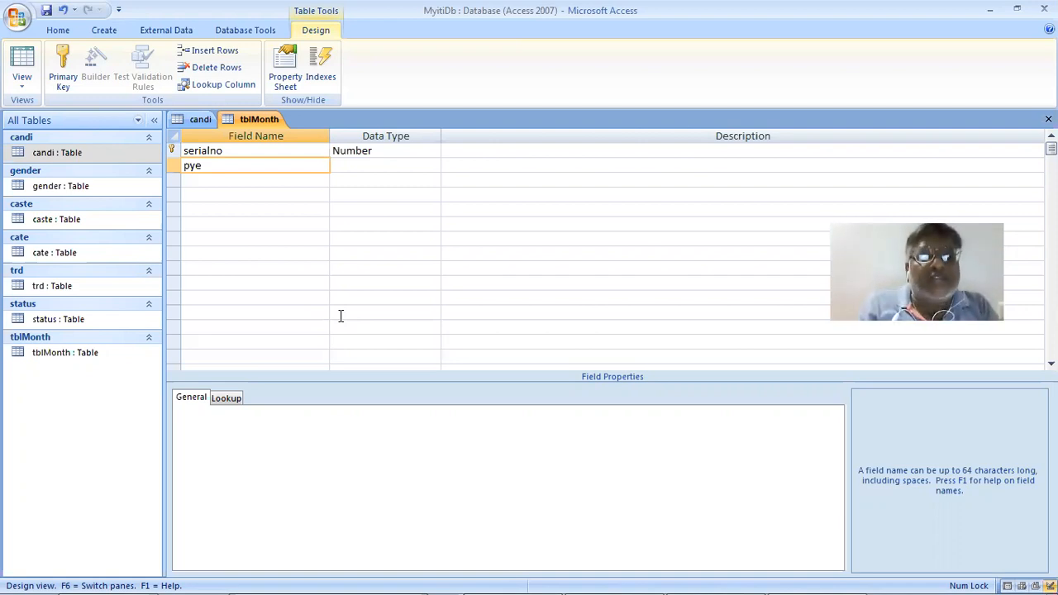
key("BackSpace")
type("r")
key("Tab")
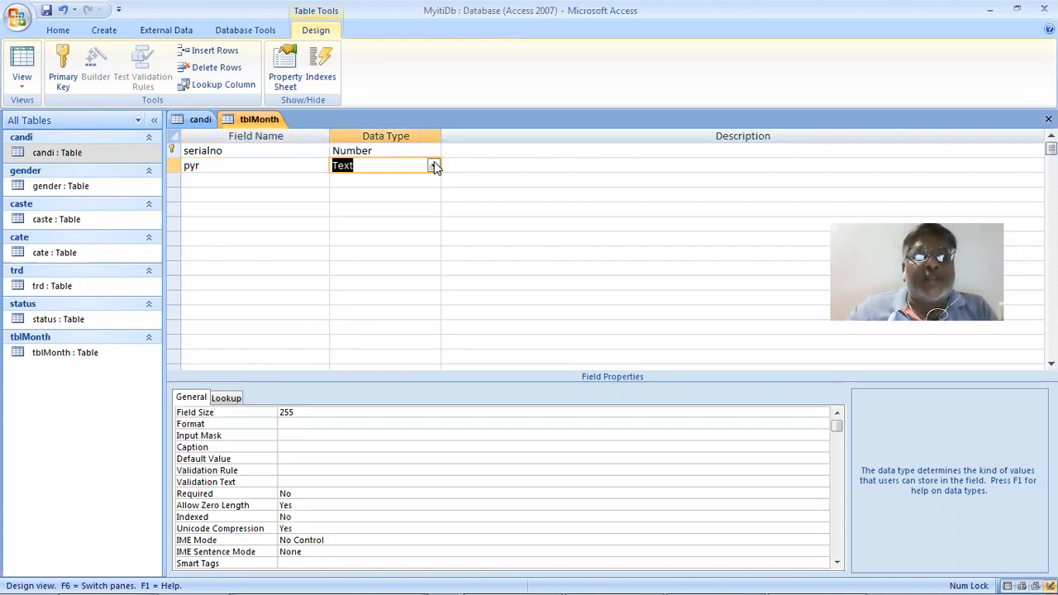
Set the pyr field's data type to Number and its field size to Integer
key("alt+Down")
left_click(405, 208)
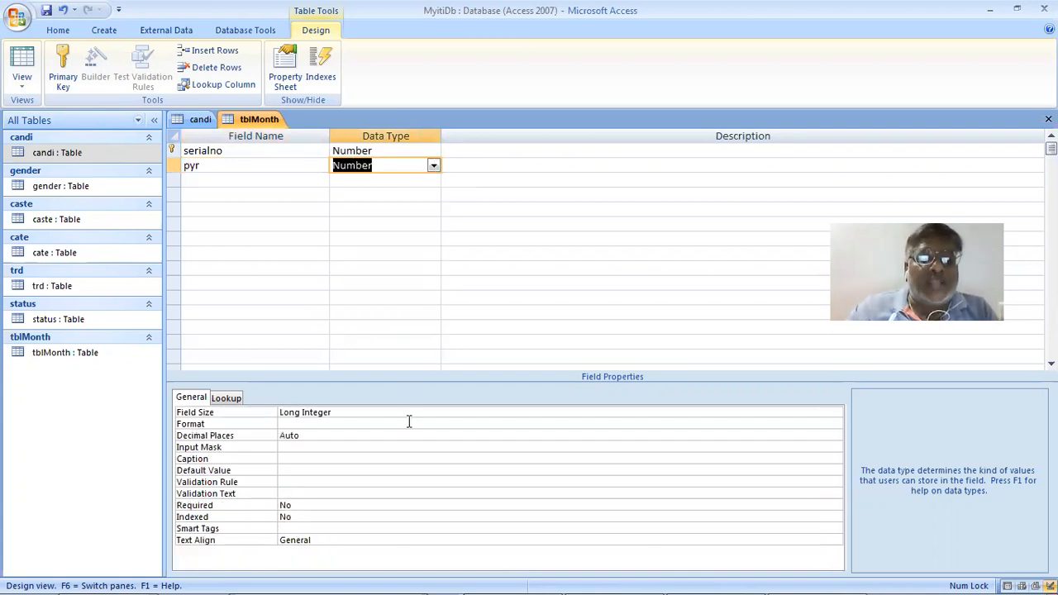
left_click(474, 415)
left_click(836, 412)
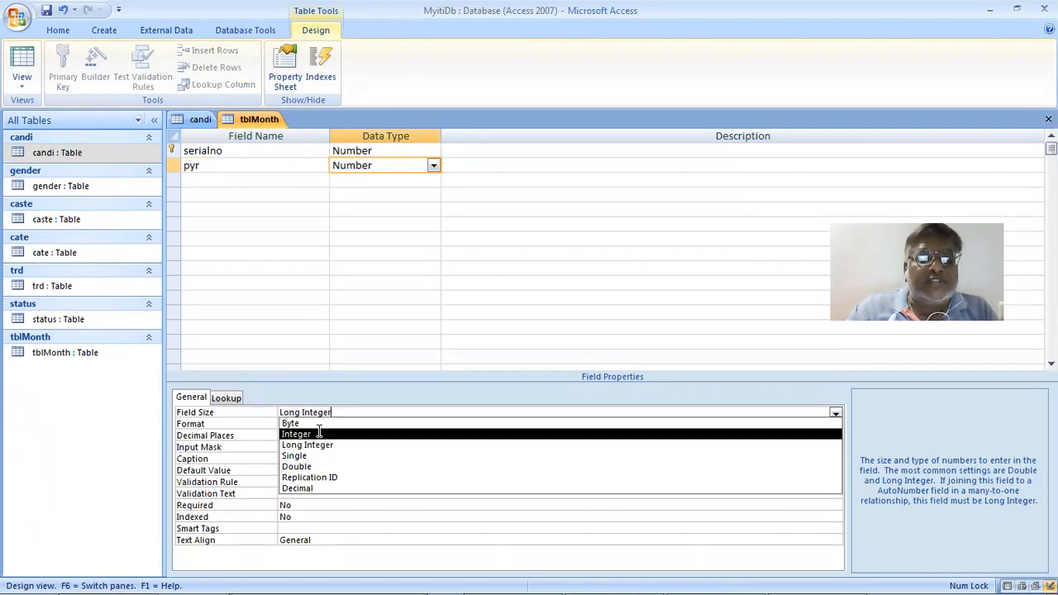
key("Return")
Add a field named pmnth below pyr with data type Number and field size Integer
left_click(211, 180)
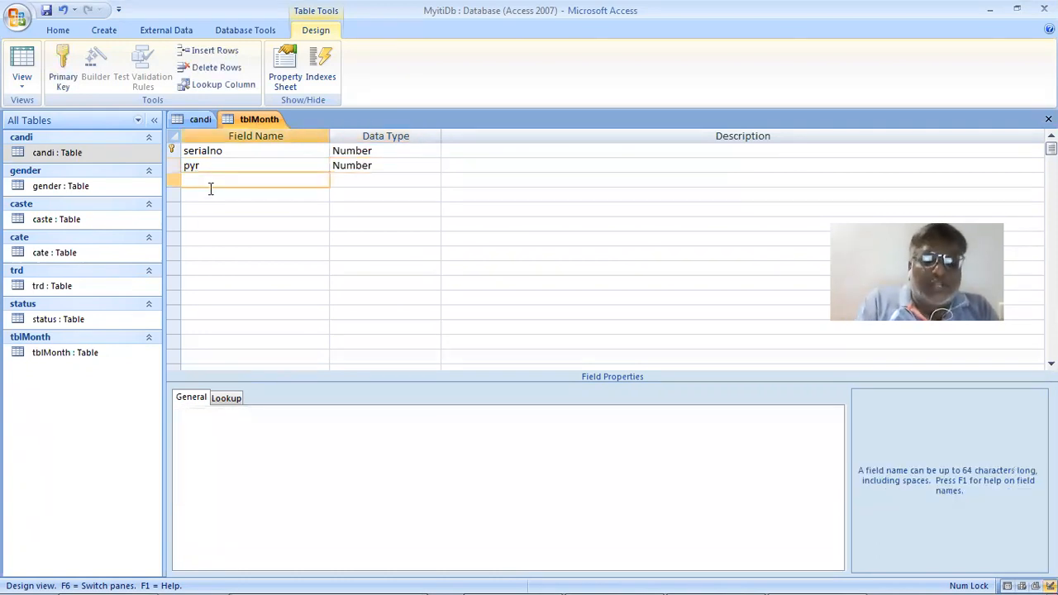
type("pmn")
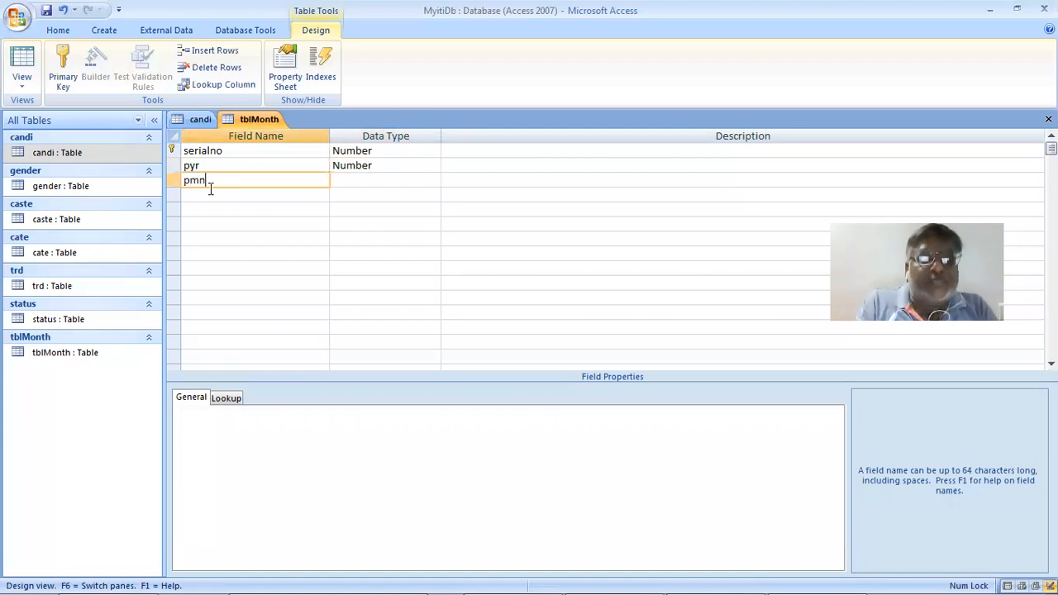
type("th")
left_click(356, 179)
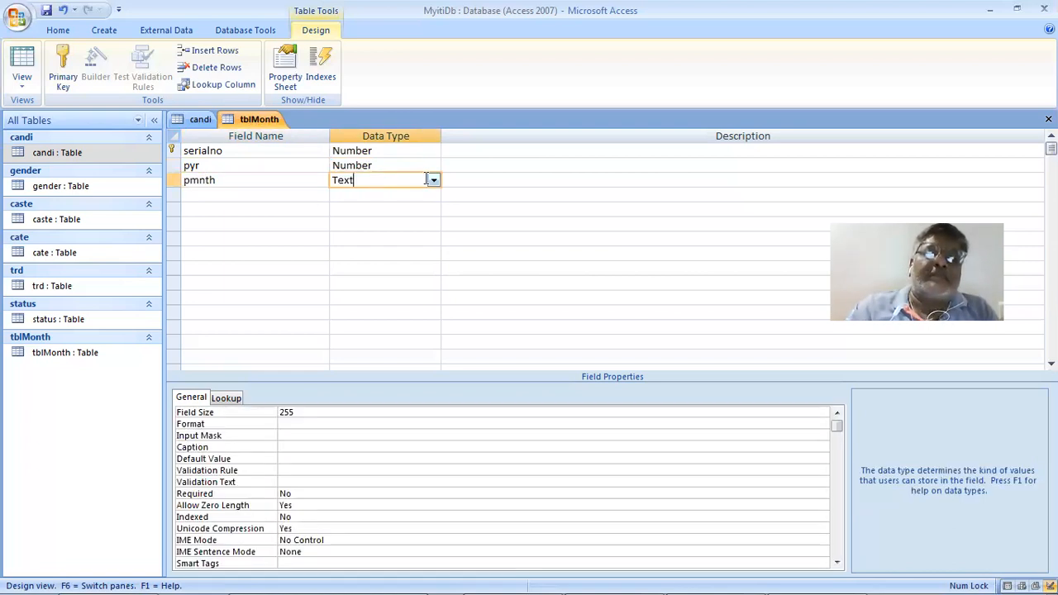
left_click(433, 180)
left_click(391, 224)
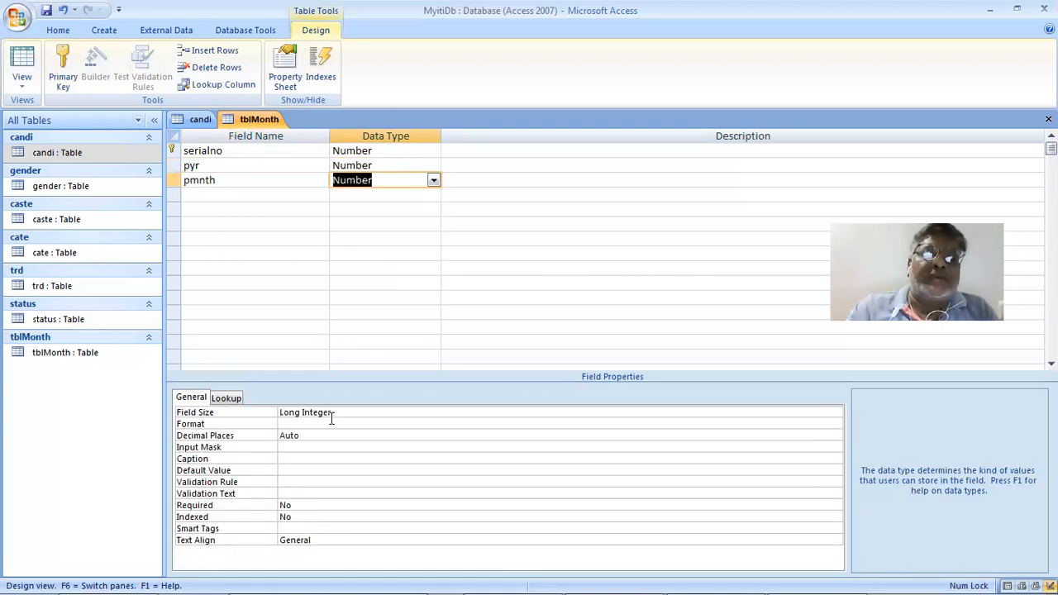
left_click(333, 412)
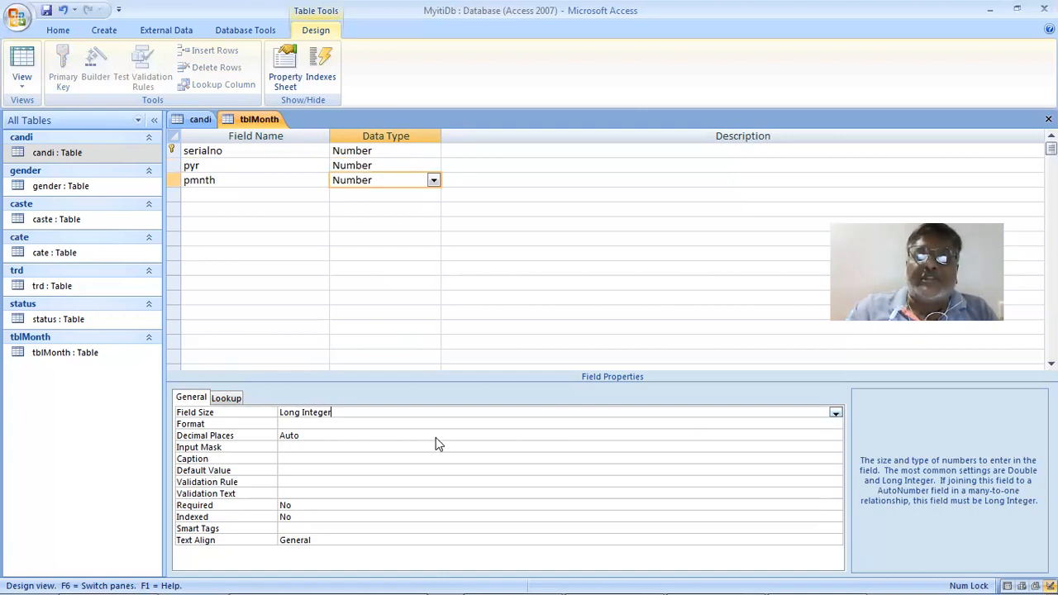
key("alt+Down")
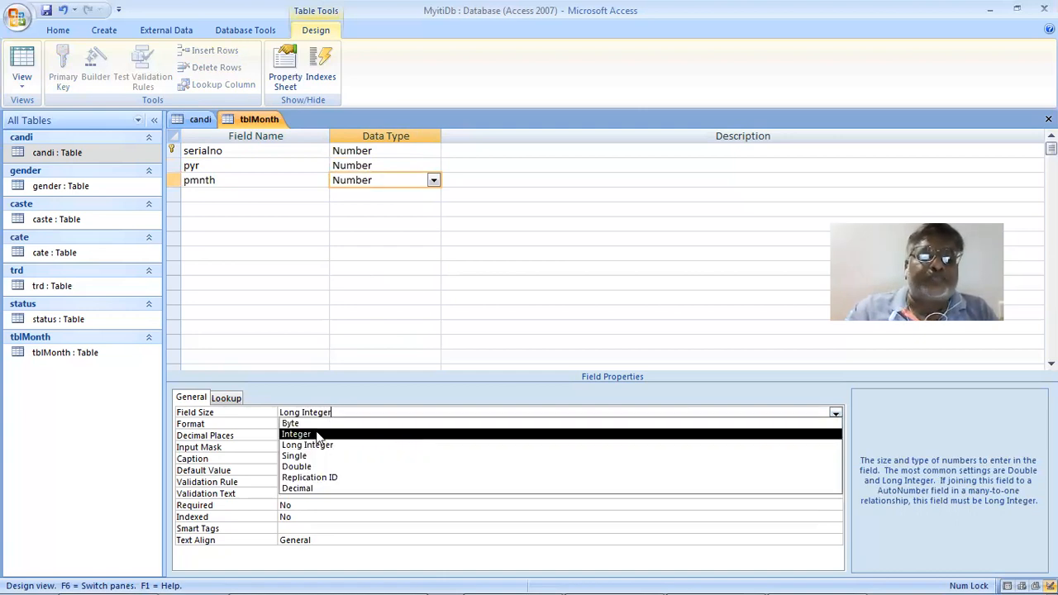
key("Return")
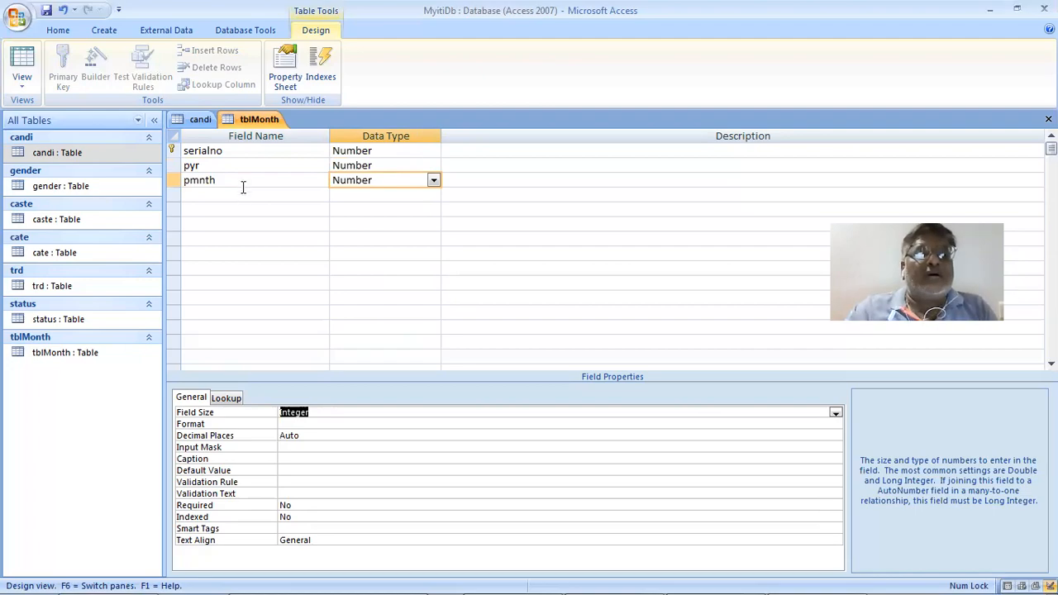
Check the PDF notes in Acrobat Reader, and add a Number field named pwrday below pmnth in Access
key("alt+Tab")
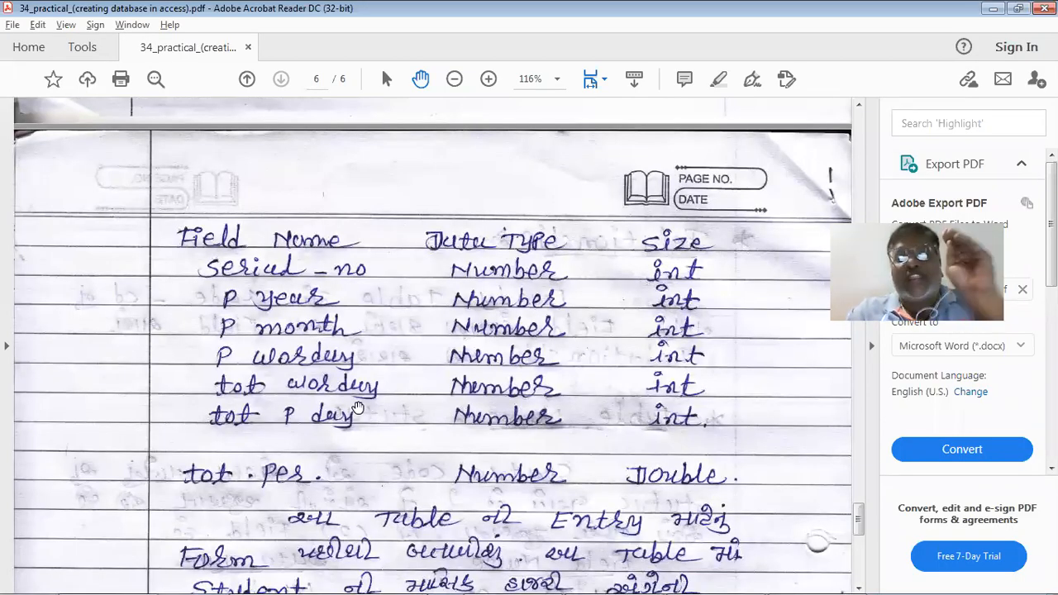
key("alt+Tab")
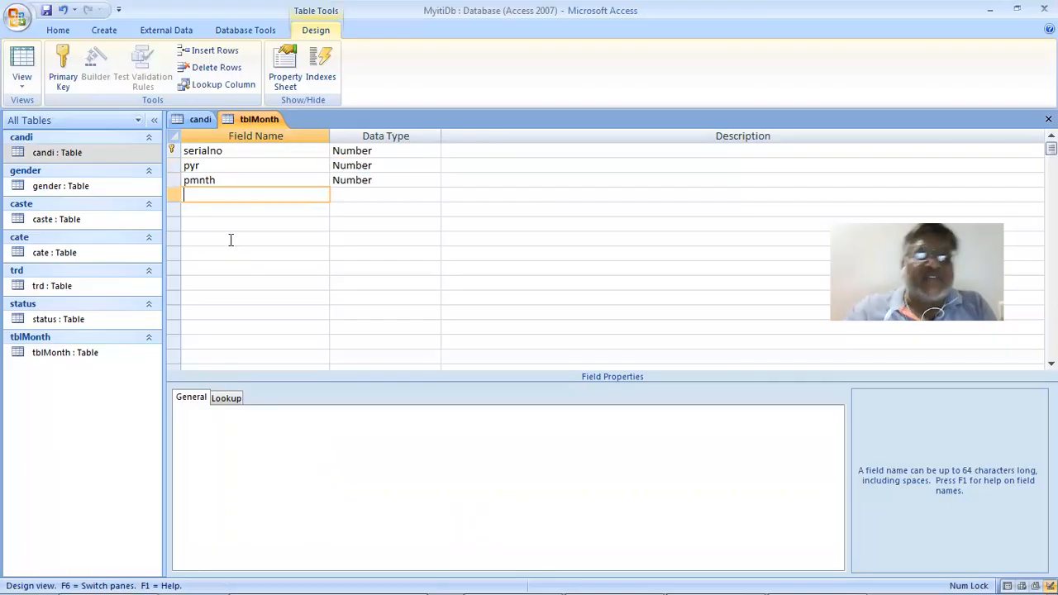
type("p")
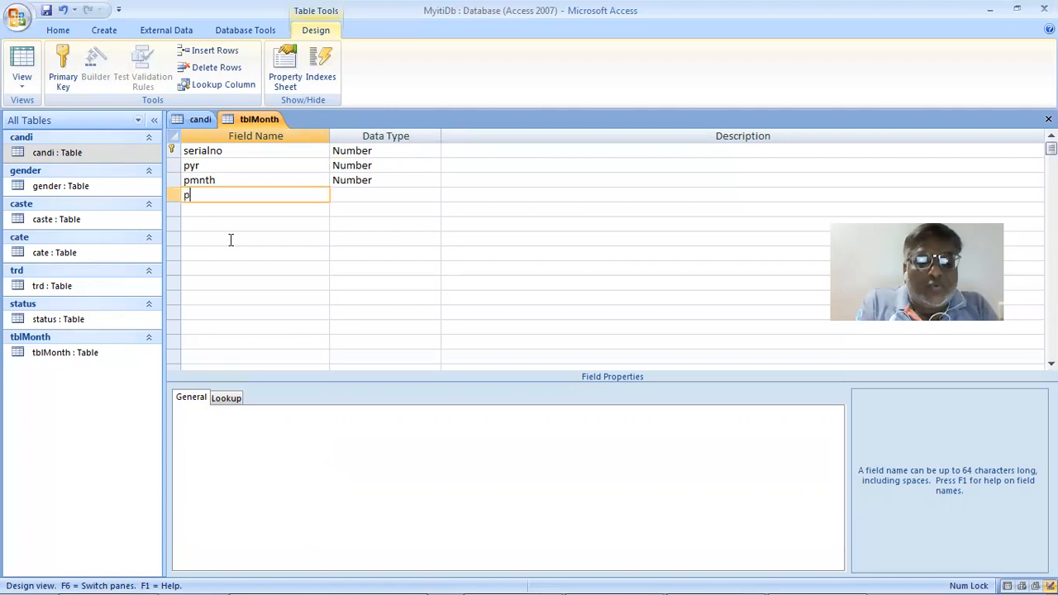
type("wrda")
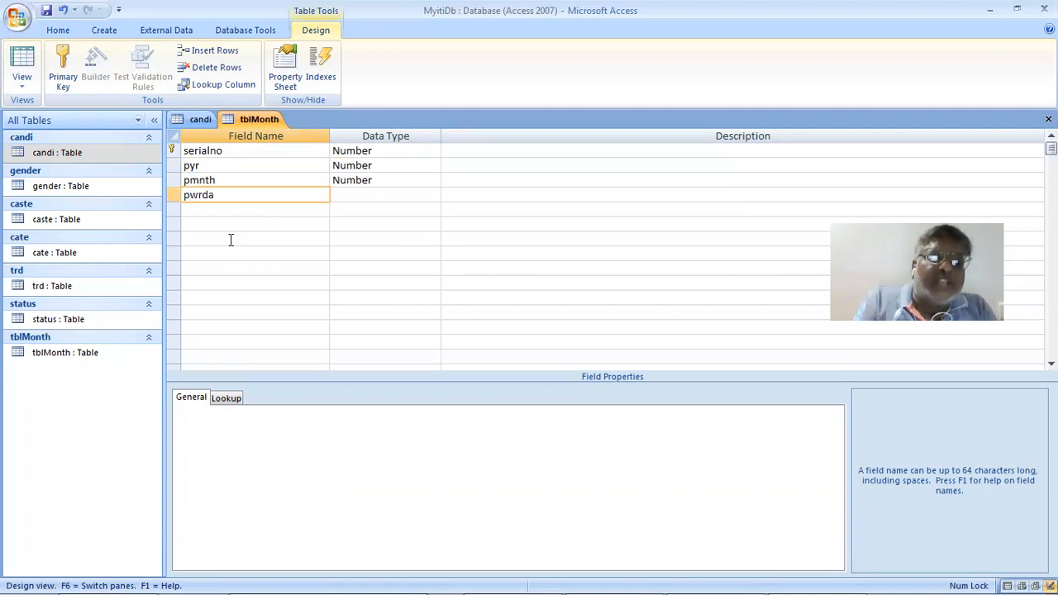
type("y")
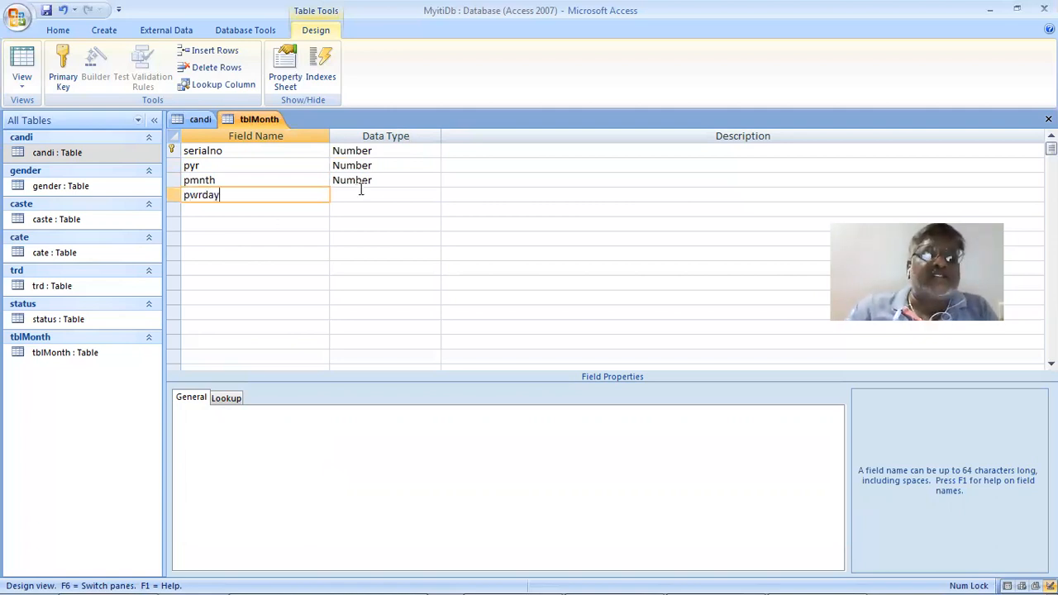
left_click(434, 195)
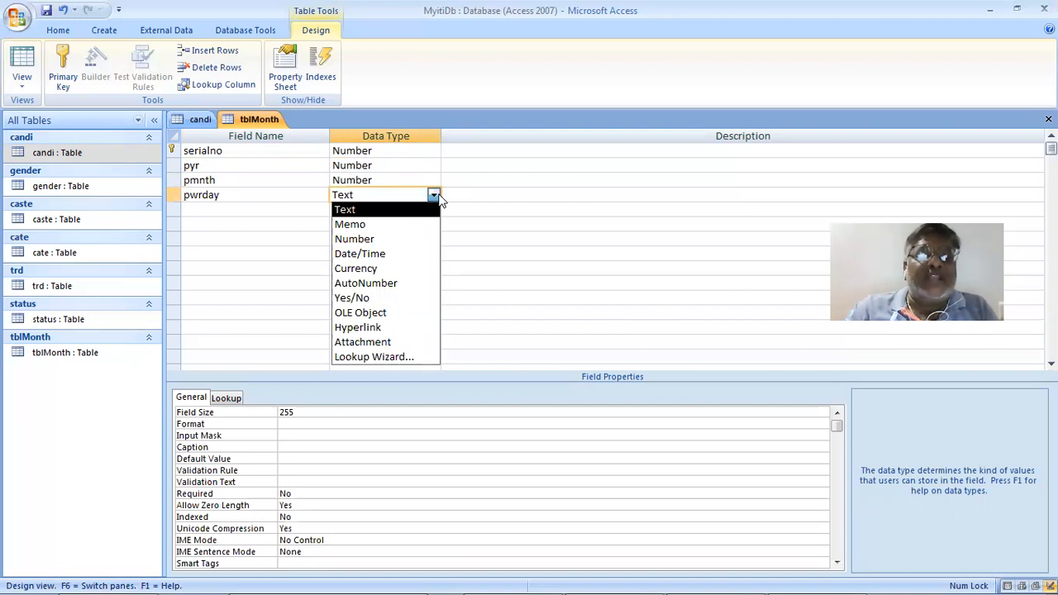
left_click(385, 239)
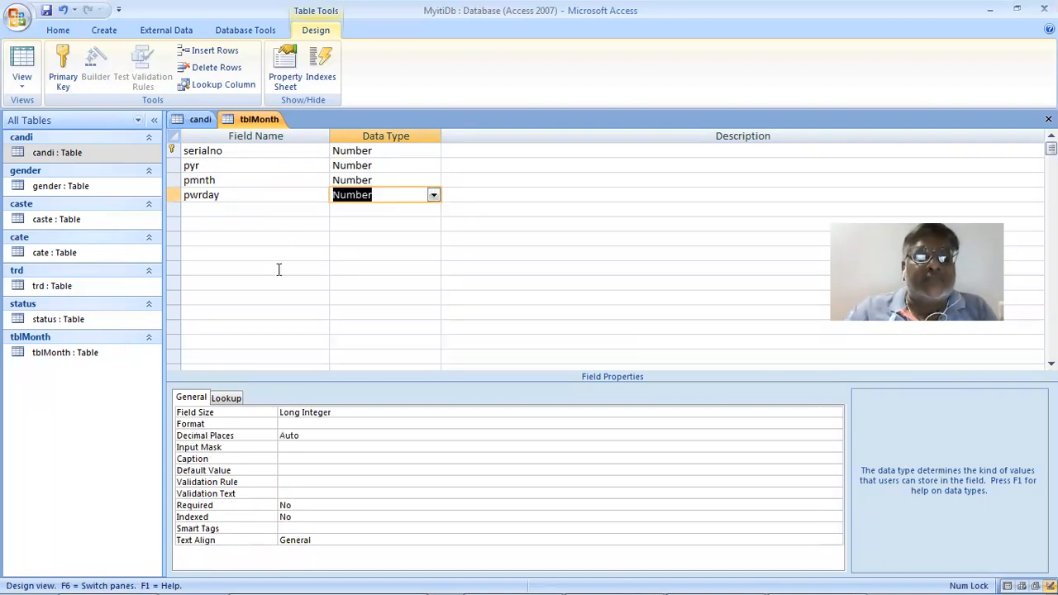
Glance at the PDF notes again and set the pwrday field's size to Integer
key("alt+Tab")
key("alt+Tab")
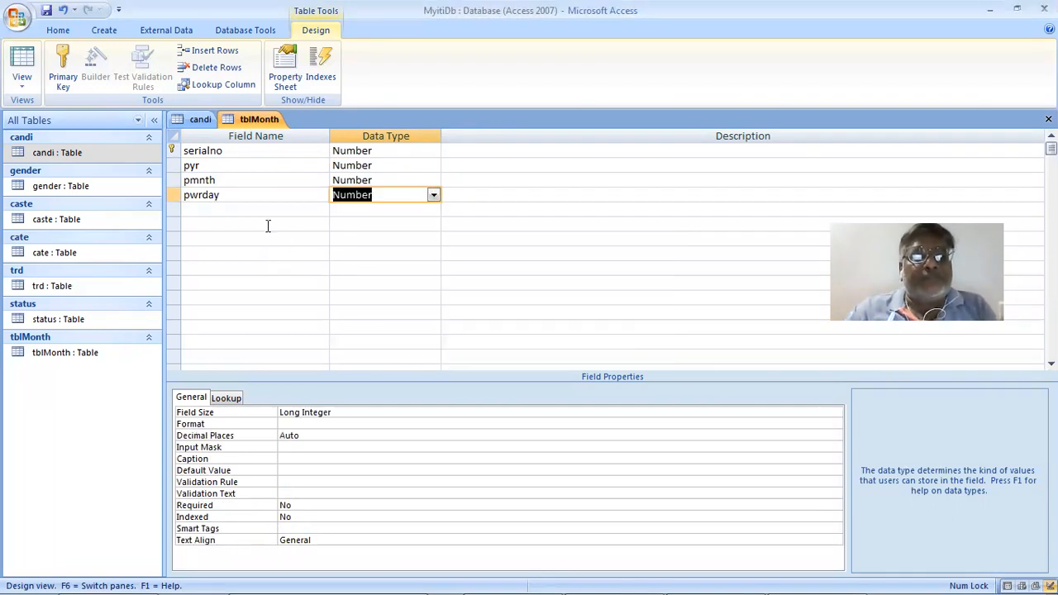
key("F6")
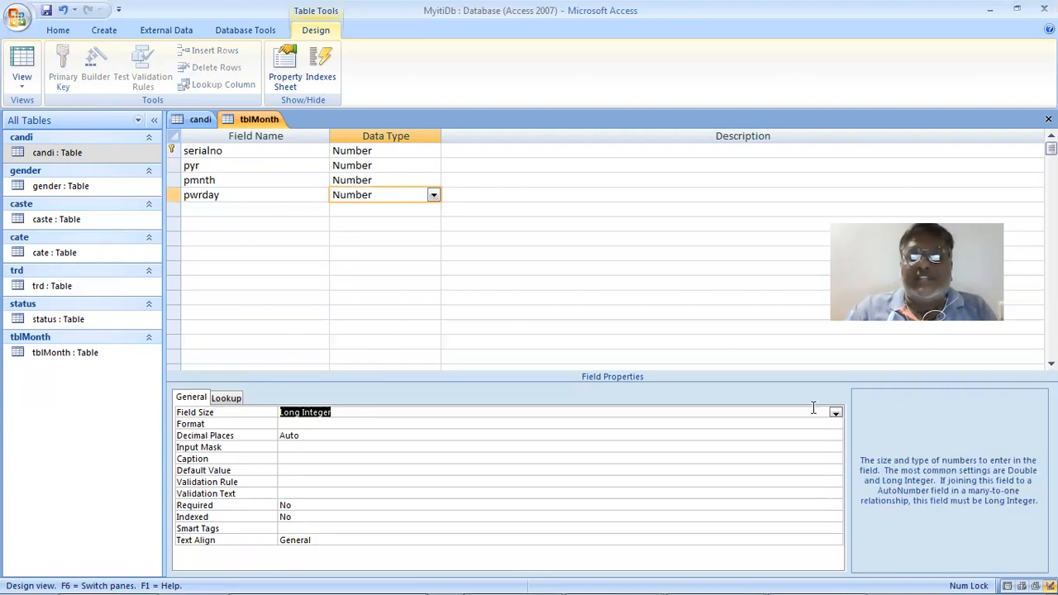
key("alt+Down")
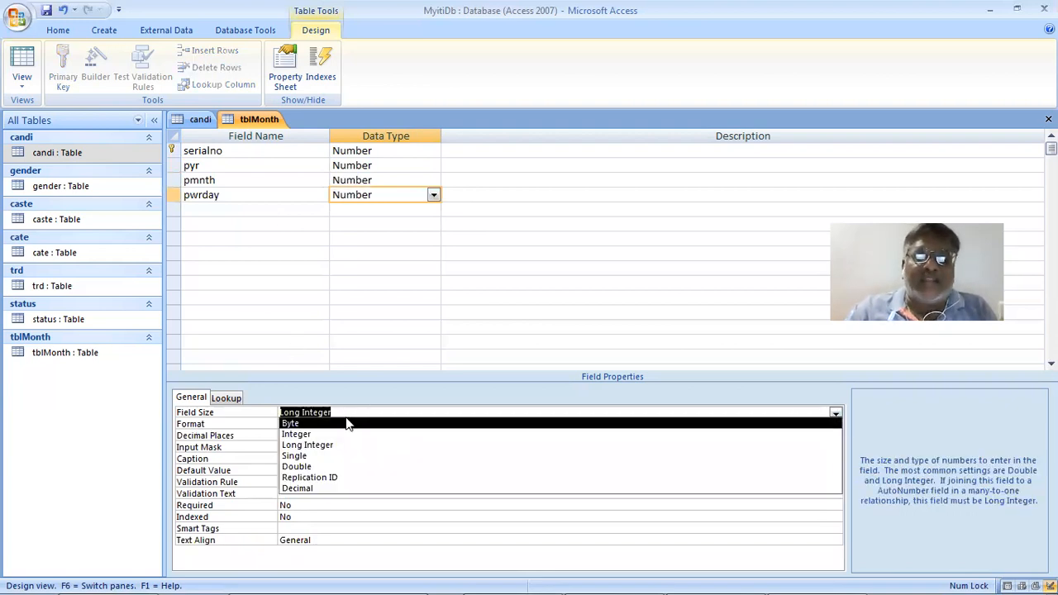
key("Down")
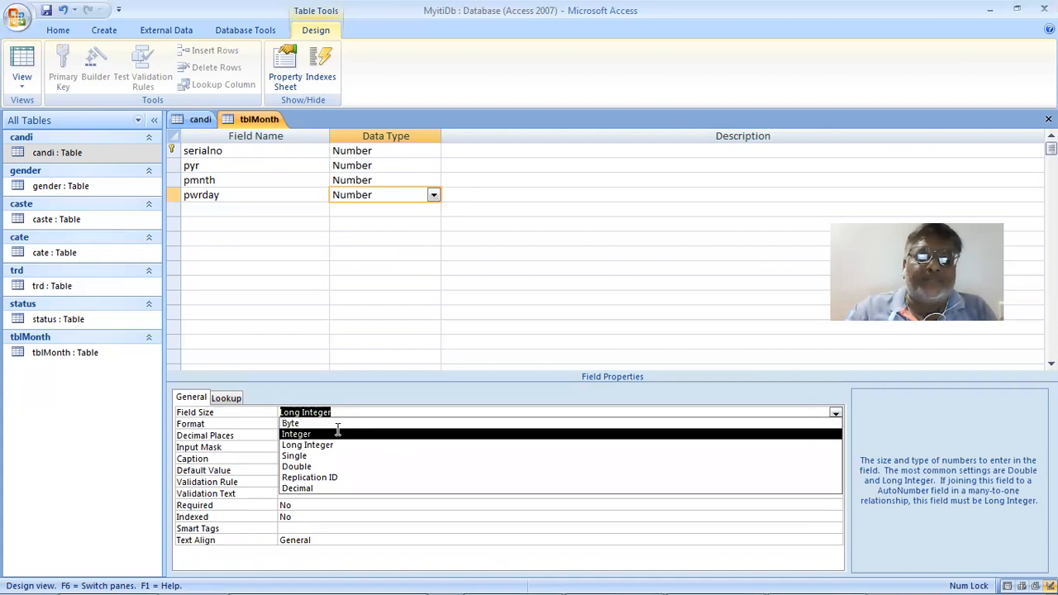
key("Return")
Check the PDF notes in Acrobat Reader, and add a field named Totday below pwrday in Access
left_click(245, 206)
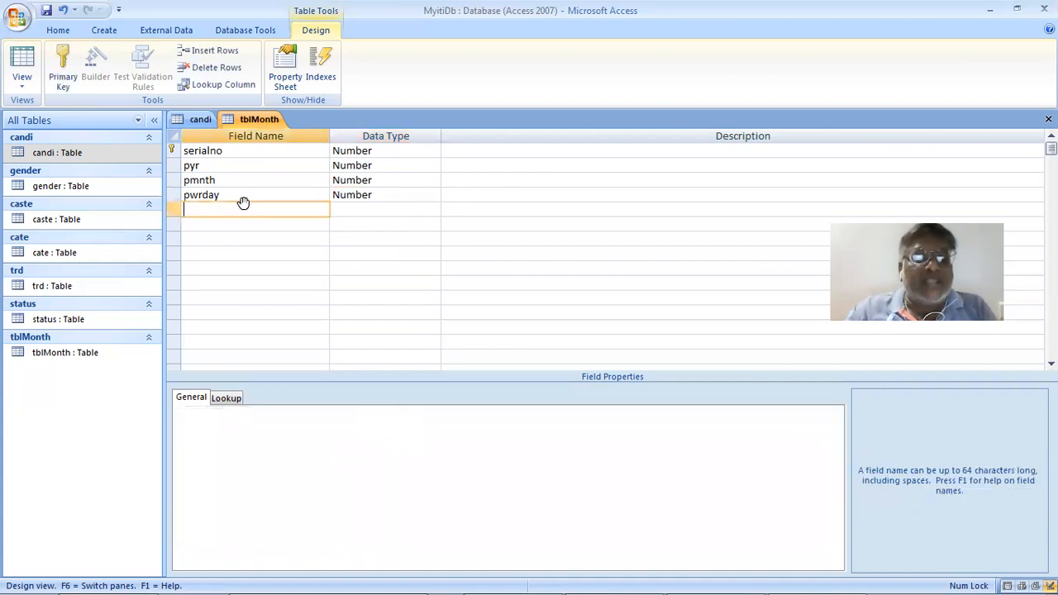
key("alt+Tab")
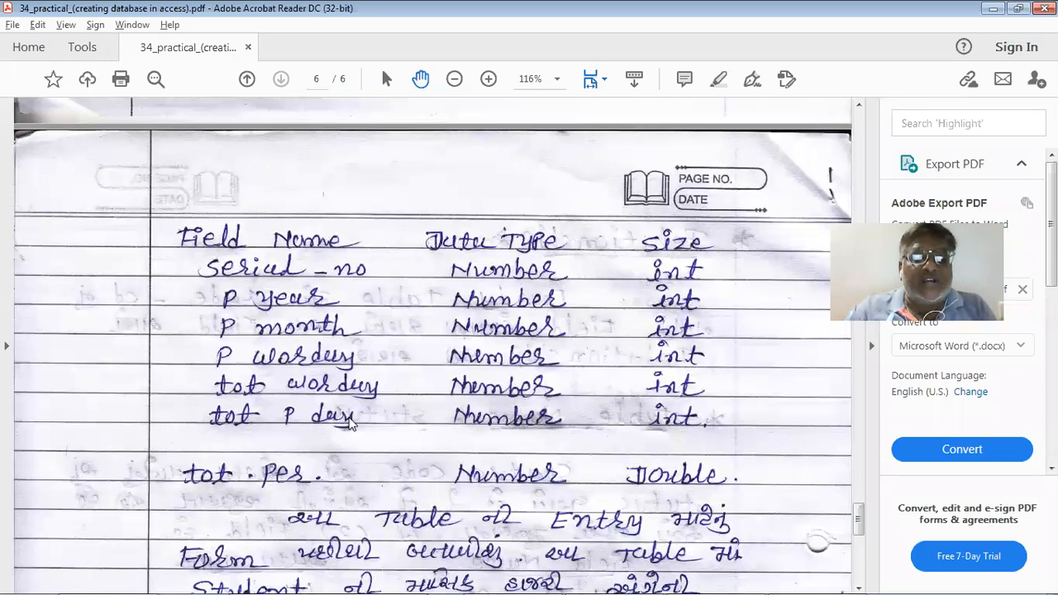
key("alt+Tab")
type("Tot")
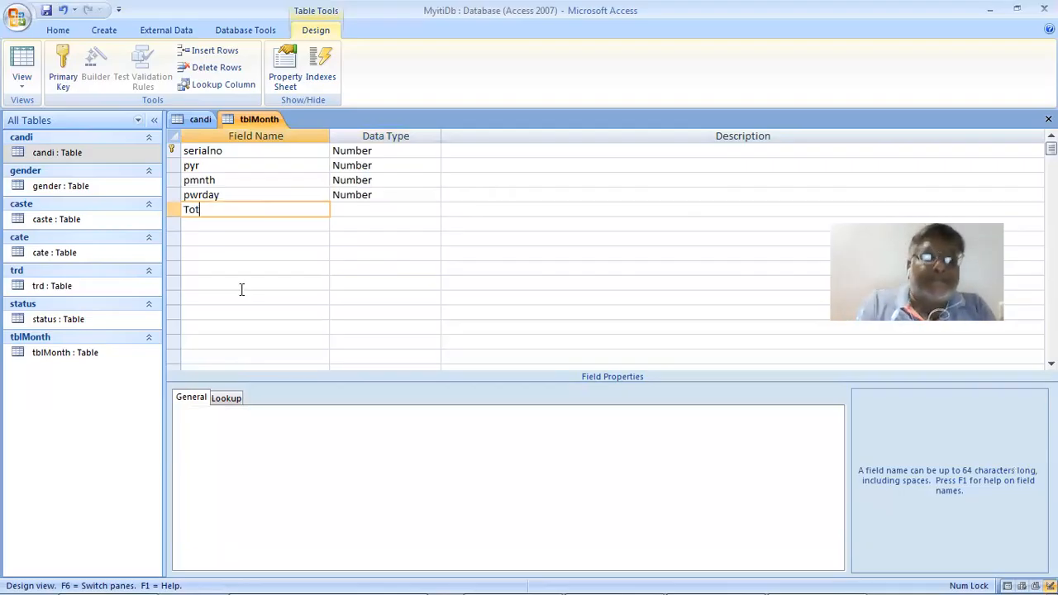
type("day")
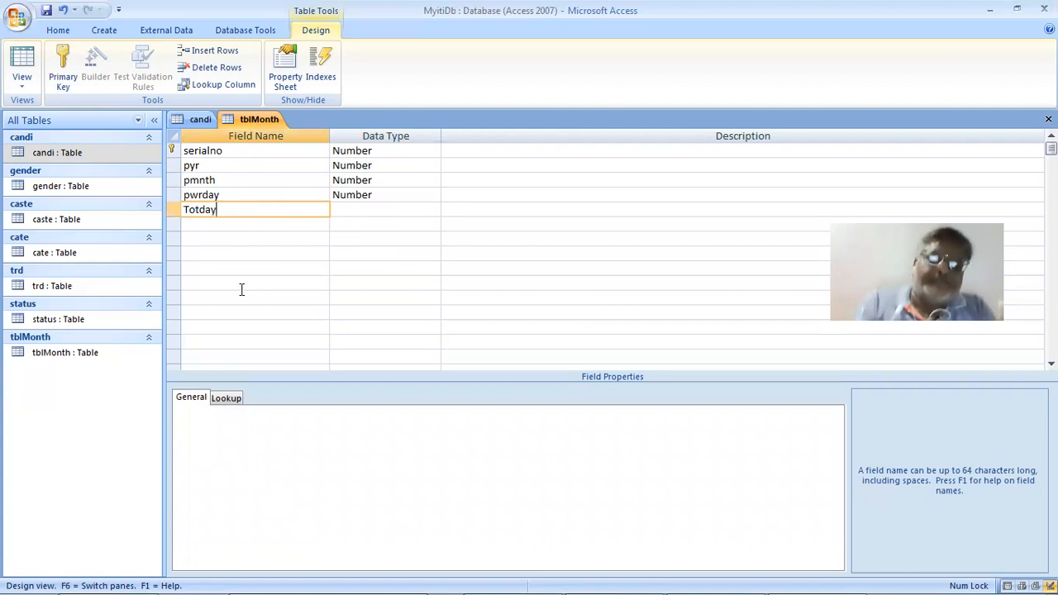
key("Tab")
Compare the Totday field with the PDF notes again and rename it to Totwday in Access
key("alt+Tab")
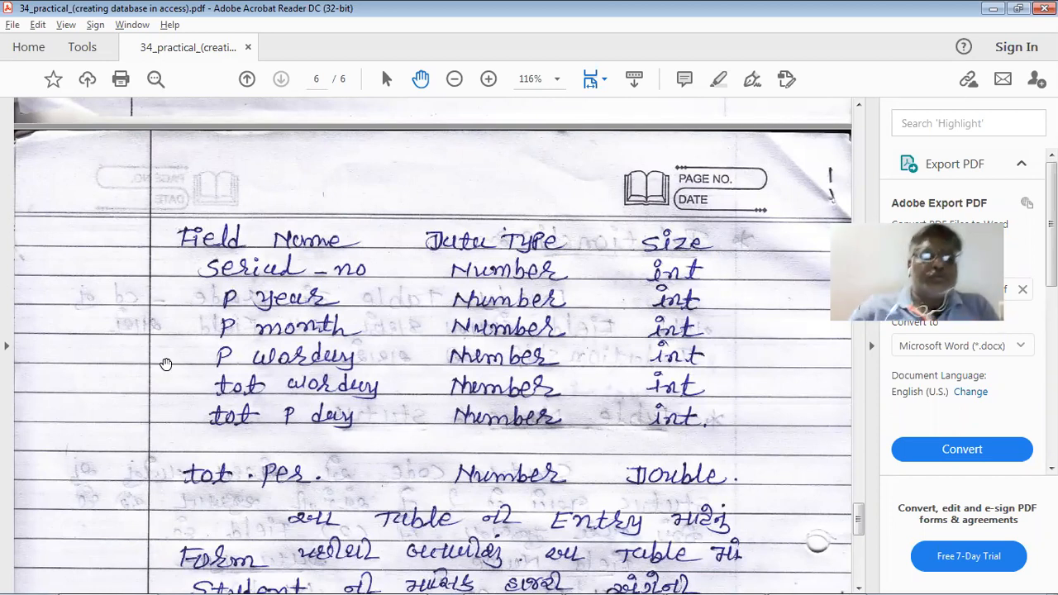
key("alt+Tab")
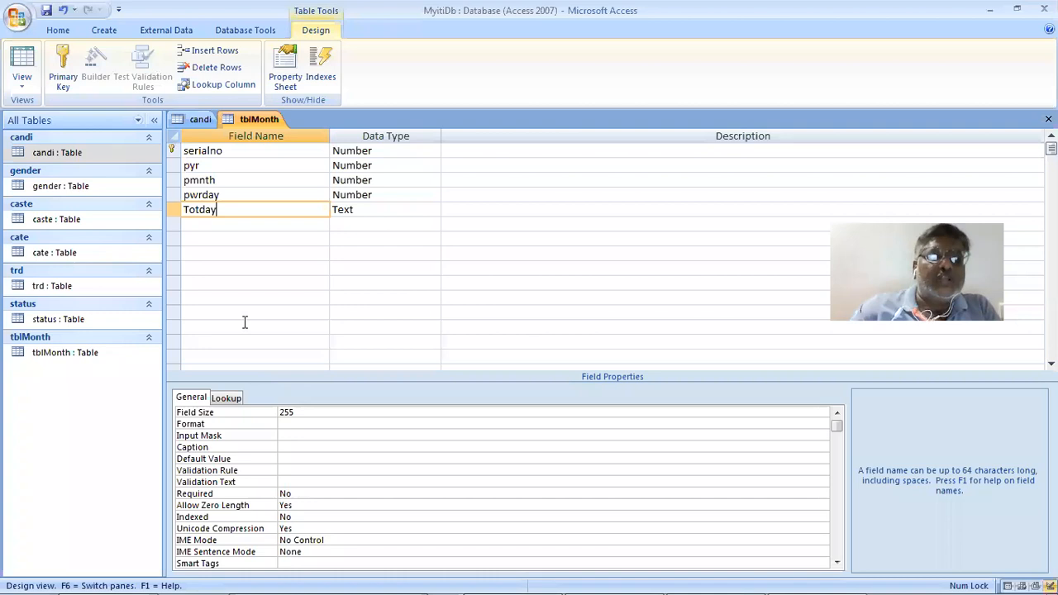
key("Left")
key("Left")
key("Left")
type("w")
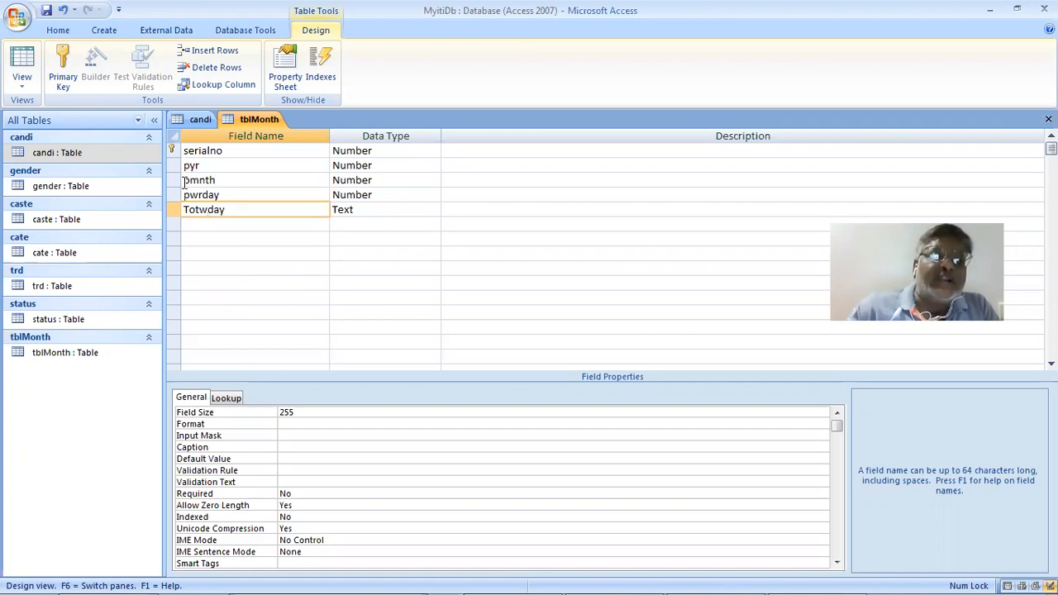
Rename the pwrday field to wor_day
key("Up")
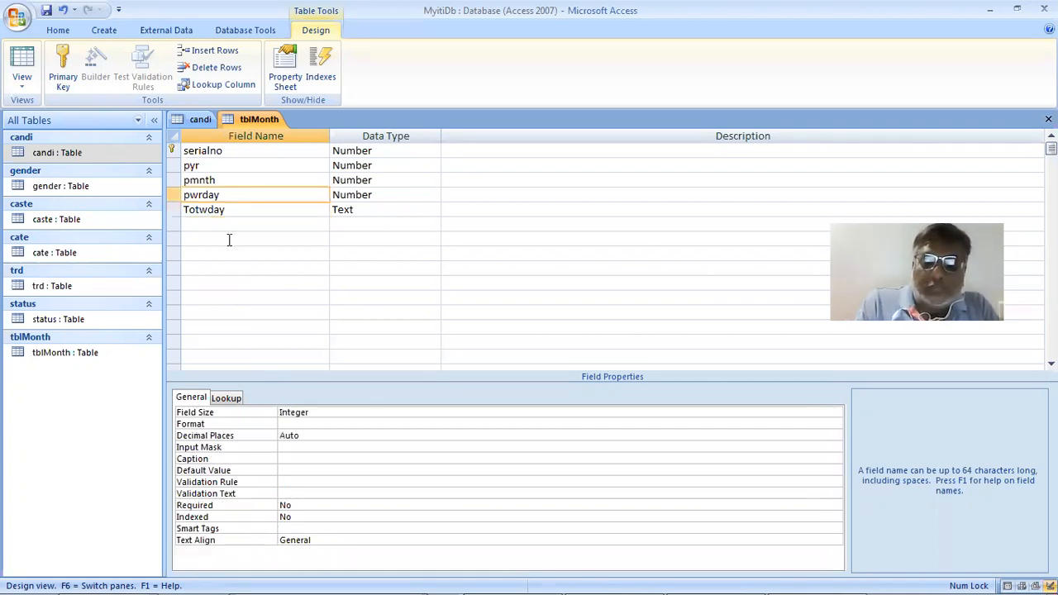
type("ooo")
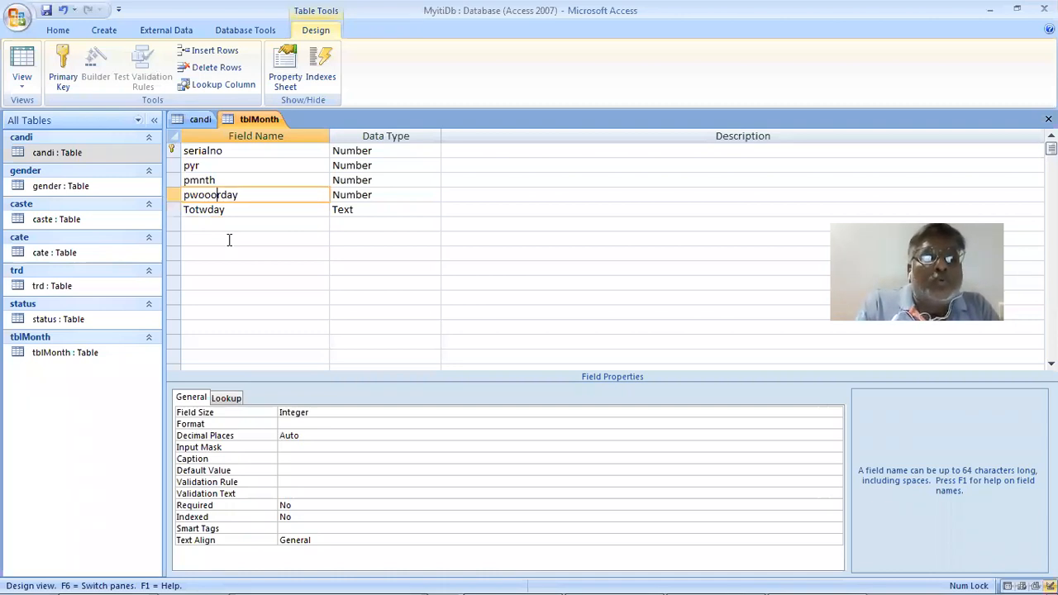
key("BackSpace")
key("BackSpace")
key("BackSpace")
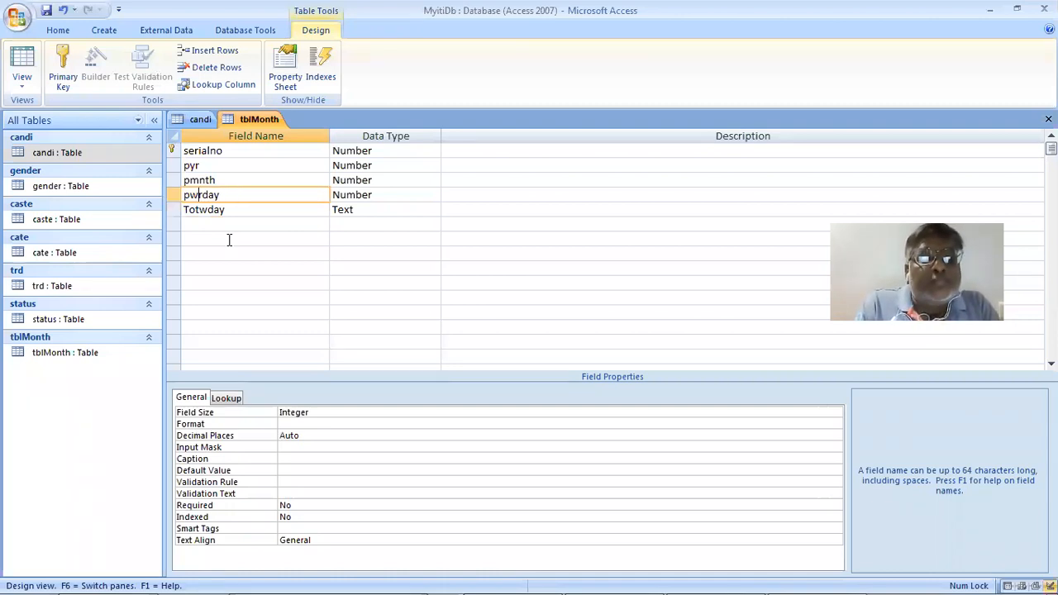
type("r")
key("BackSpace")
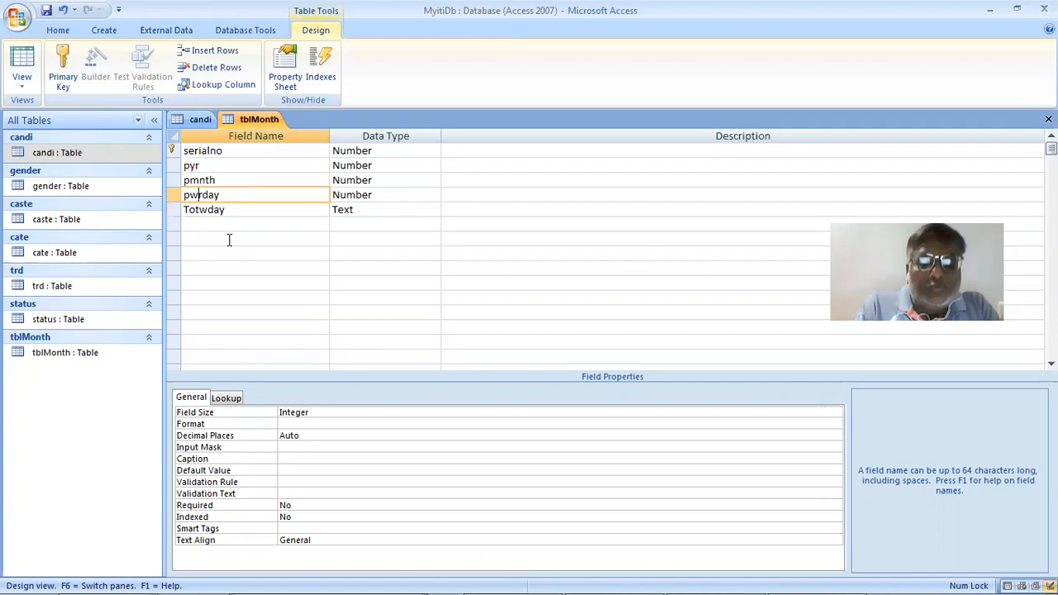
type("ord")
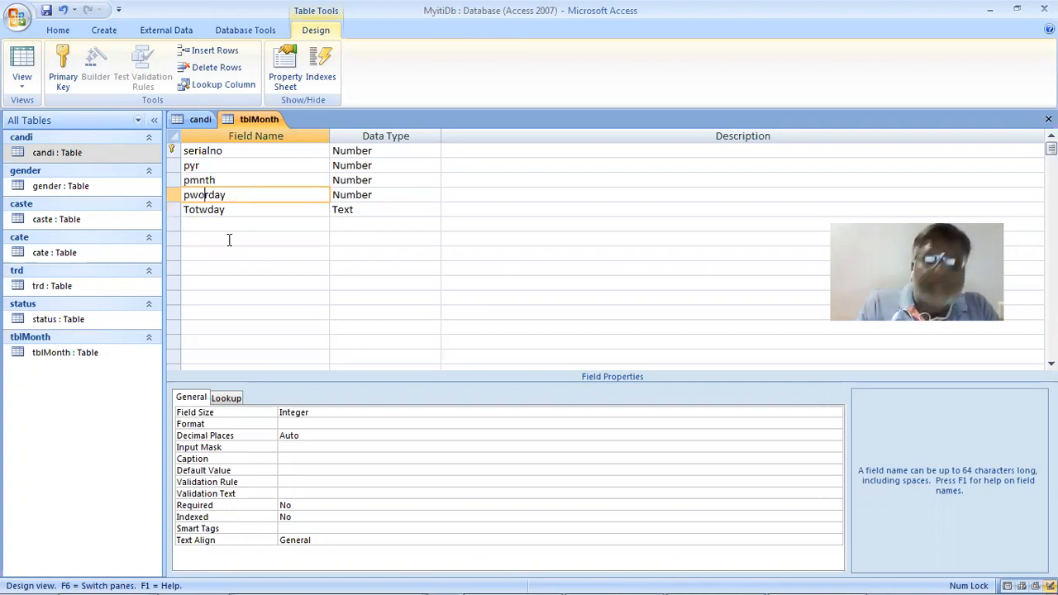
key("Right")
key("BackSpace")
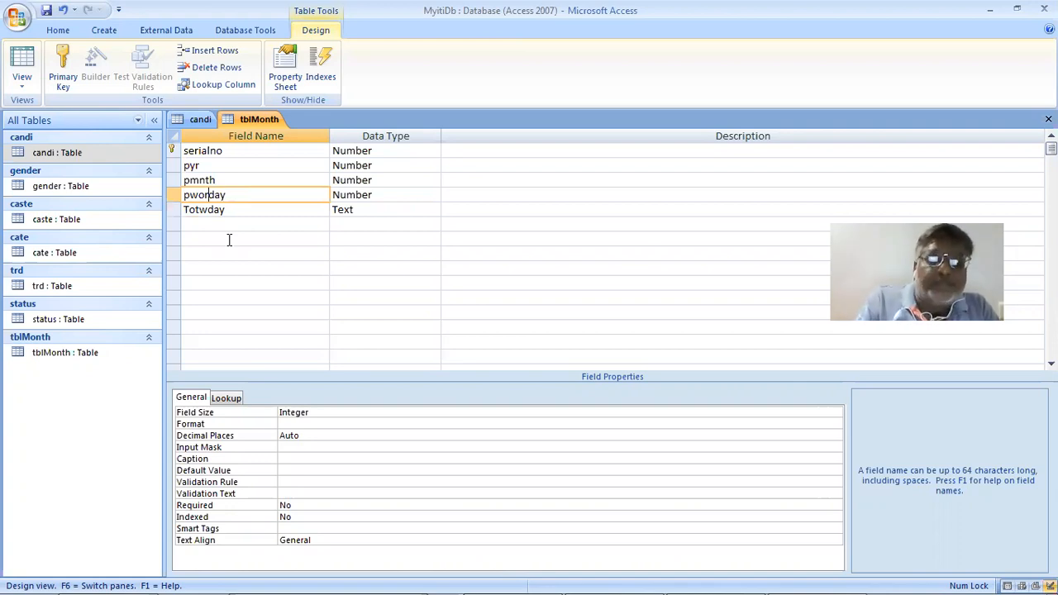
type("_")
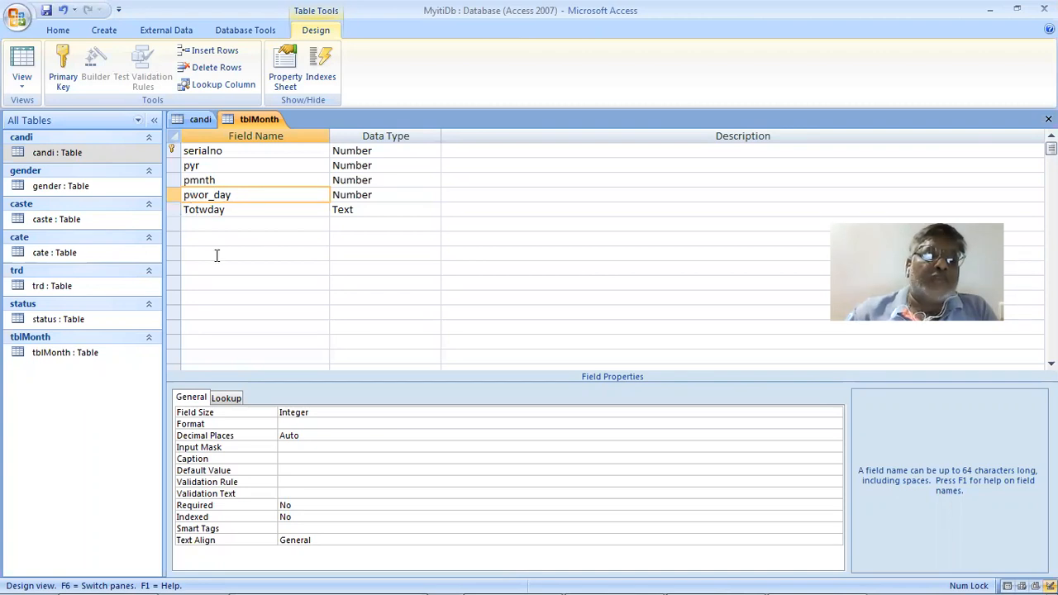
key("Home")
key("Delete")
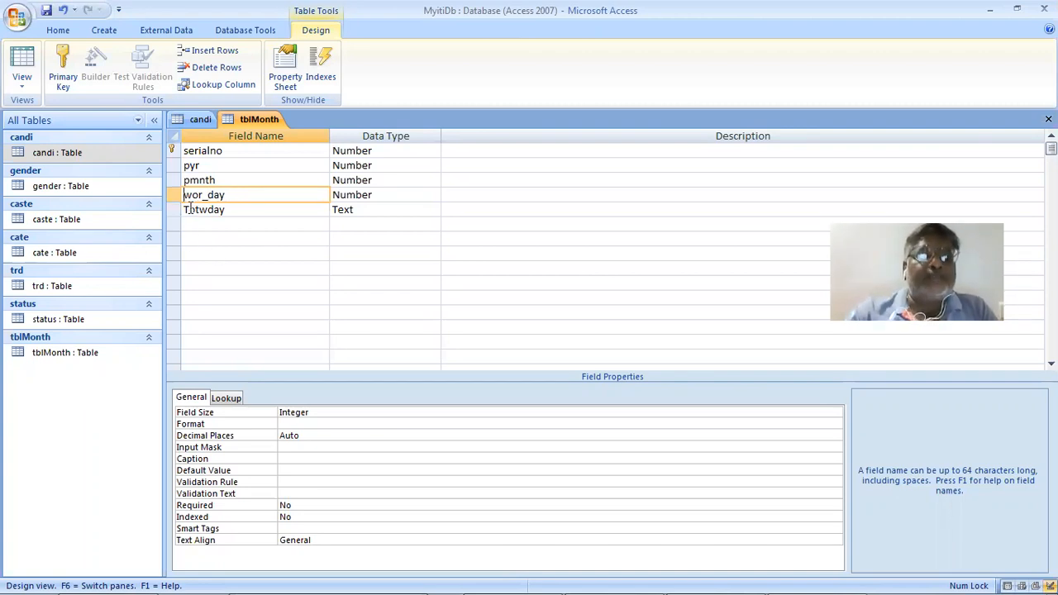
Rename the Totwday field to pre_day
left_click_drag(199, 209, 162, 210)
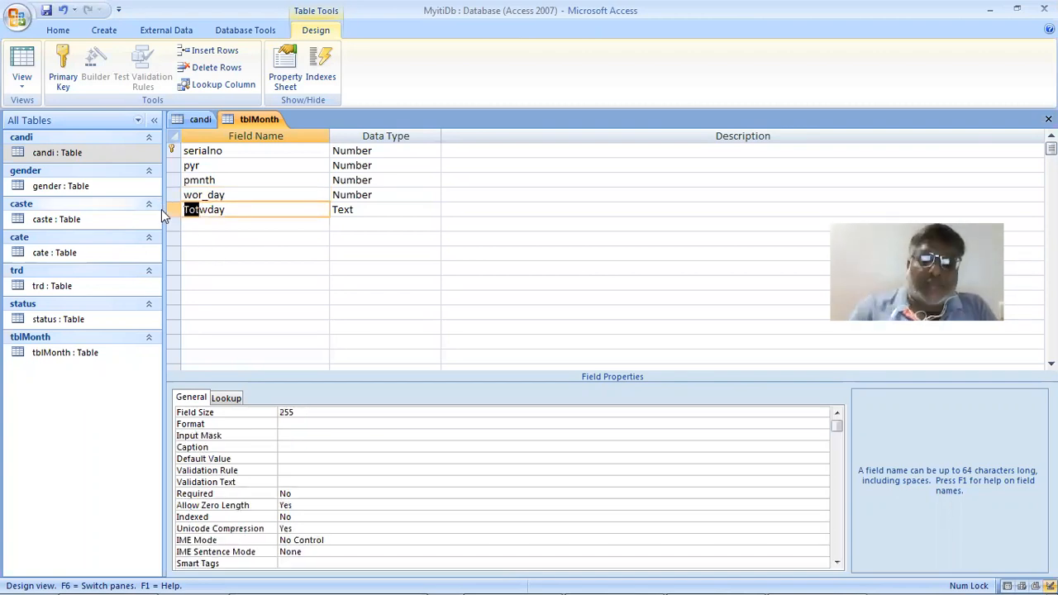
type("pe")
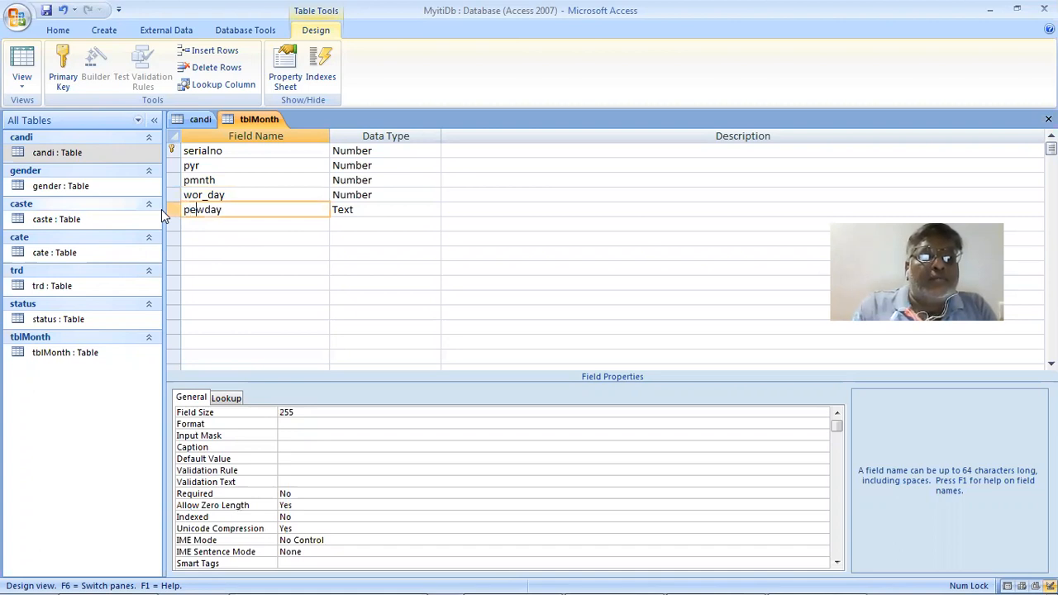
key("BackSpace")
type("re")
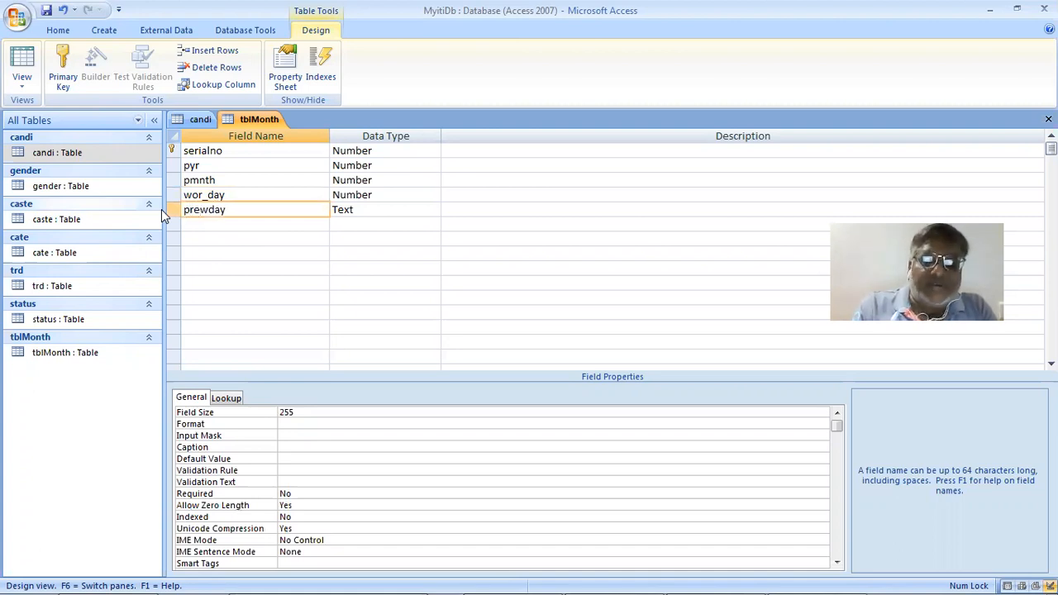
type("_")
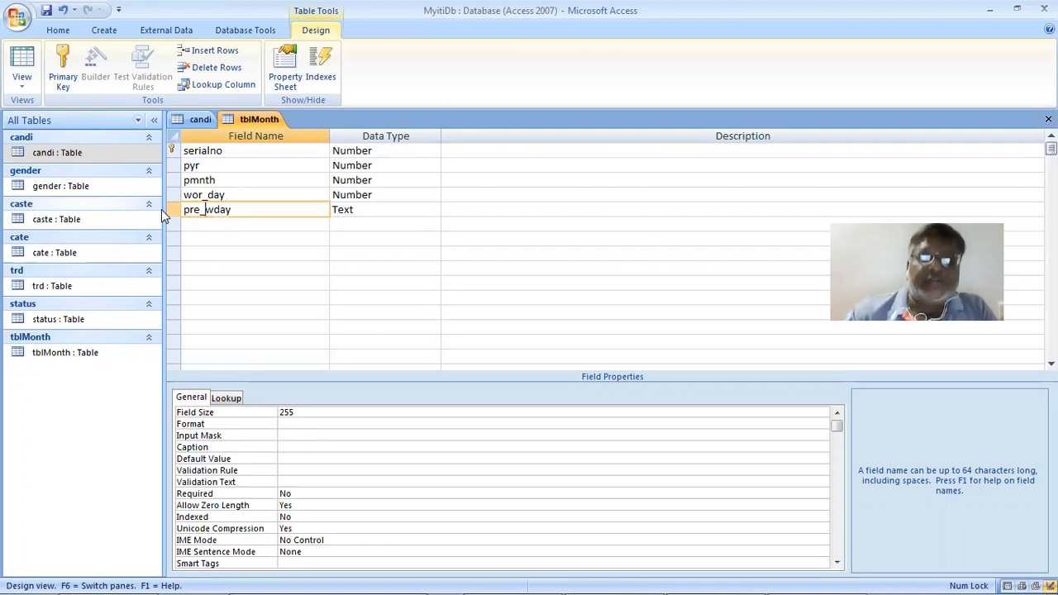
key("Delete")
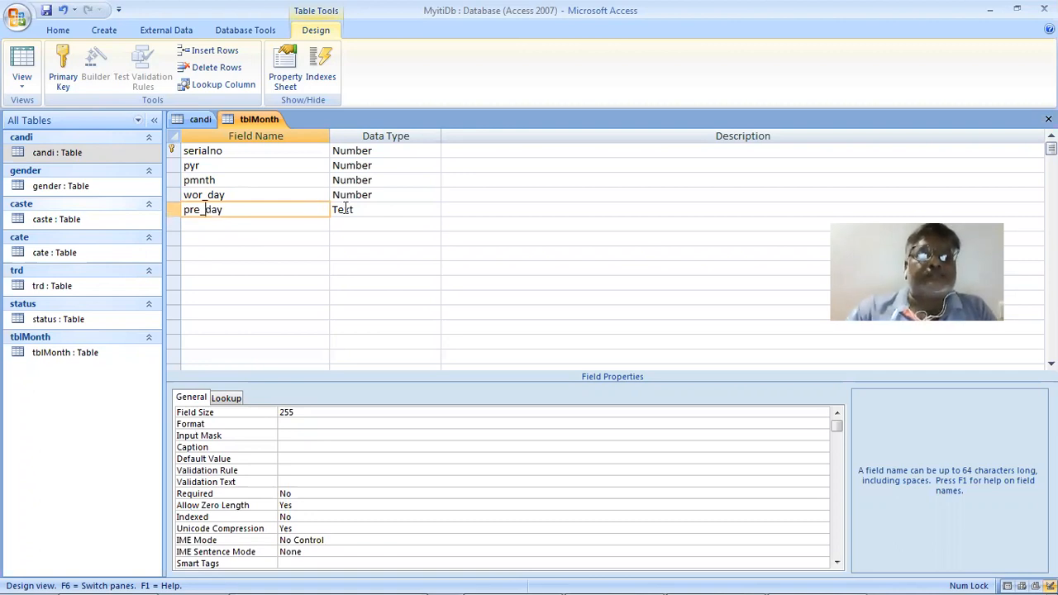
Set the pre_day field's data type to Number and its field size to Integer
left_click(432, 209)
left_click(395, 258)
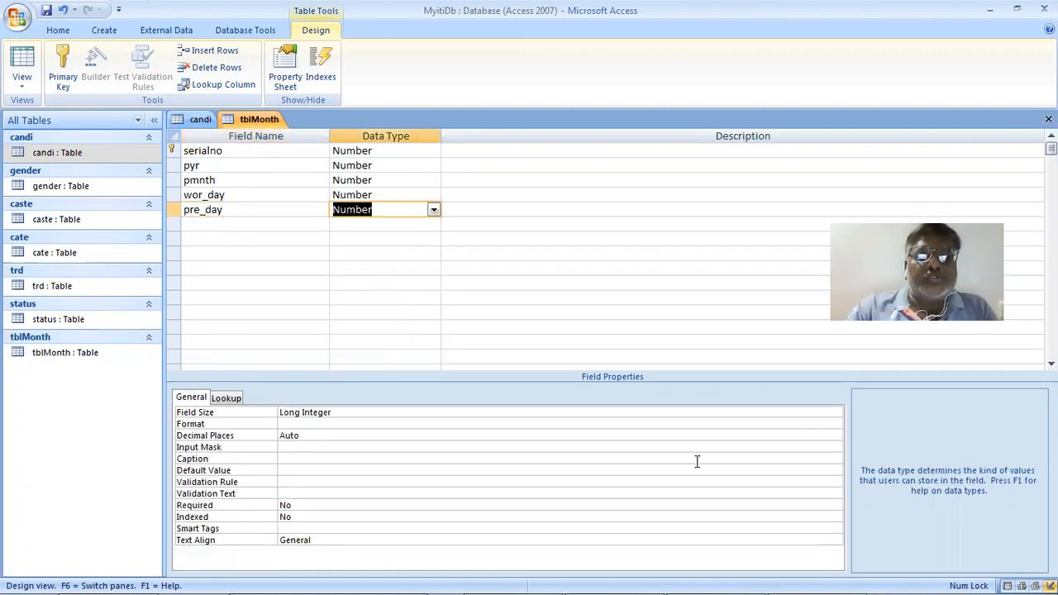
left_click(829, 413)
left_click(834, 414)
left_click(314, 434)
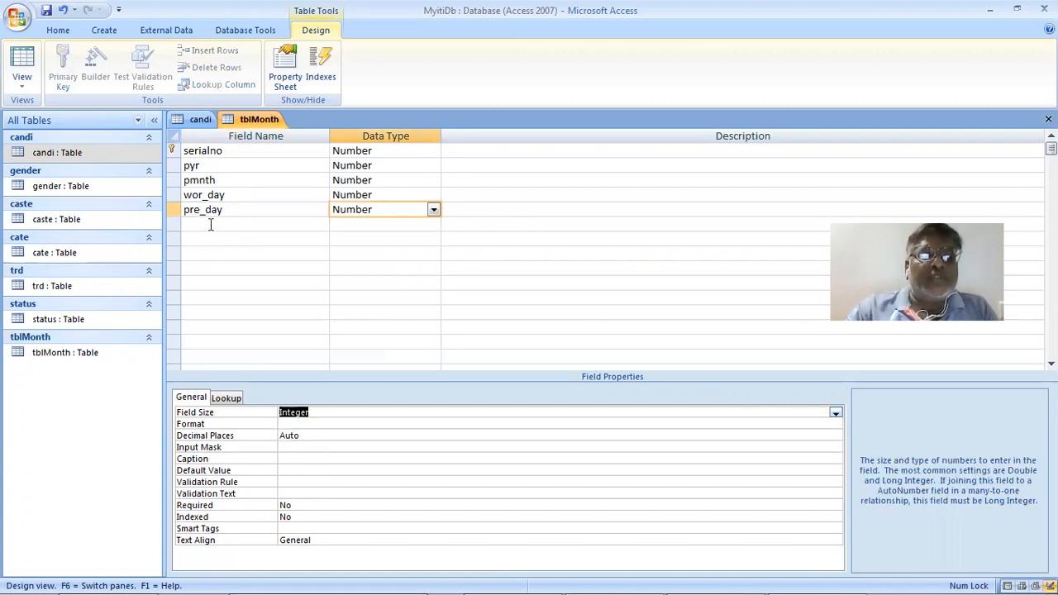
Add a field named twor_day below pre_day with data type Number and field size Integer
left_click(211, 226)
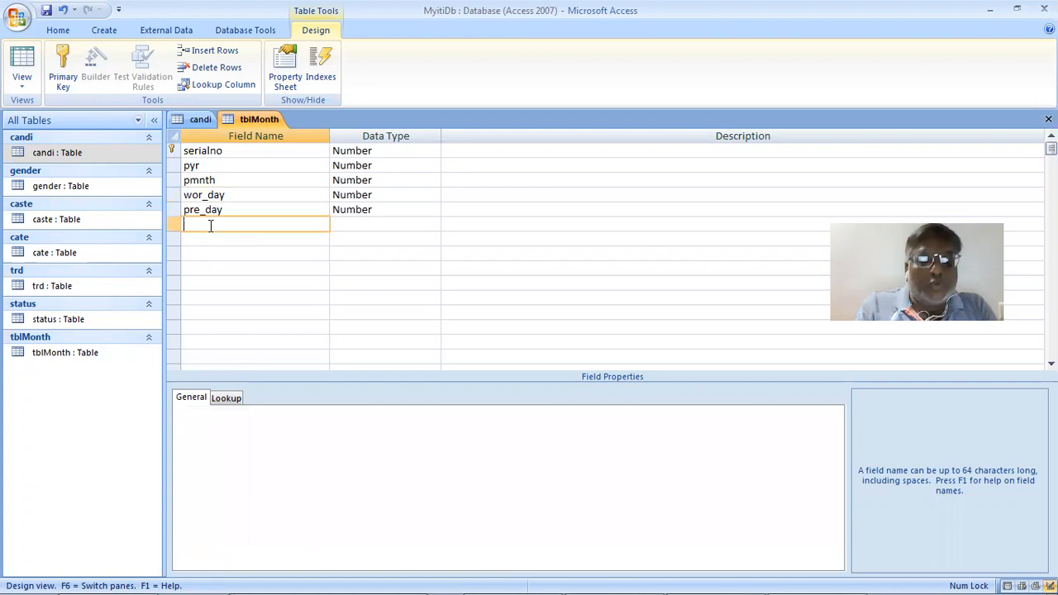
type("twor")
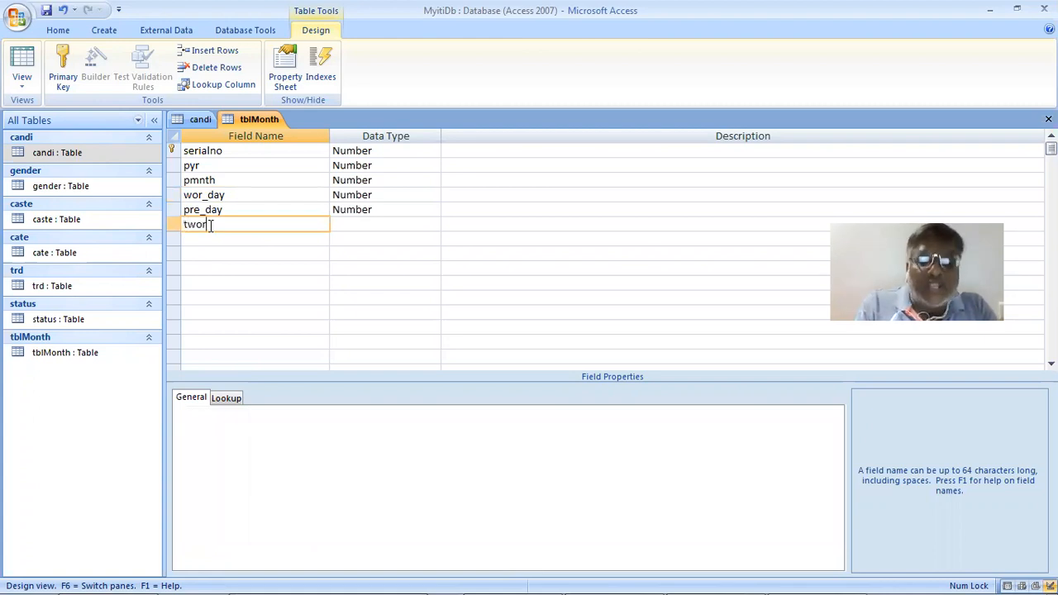
type("_day")
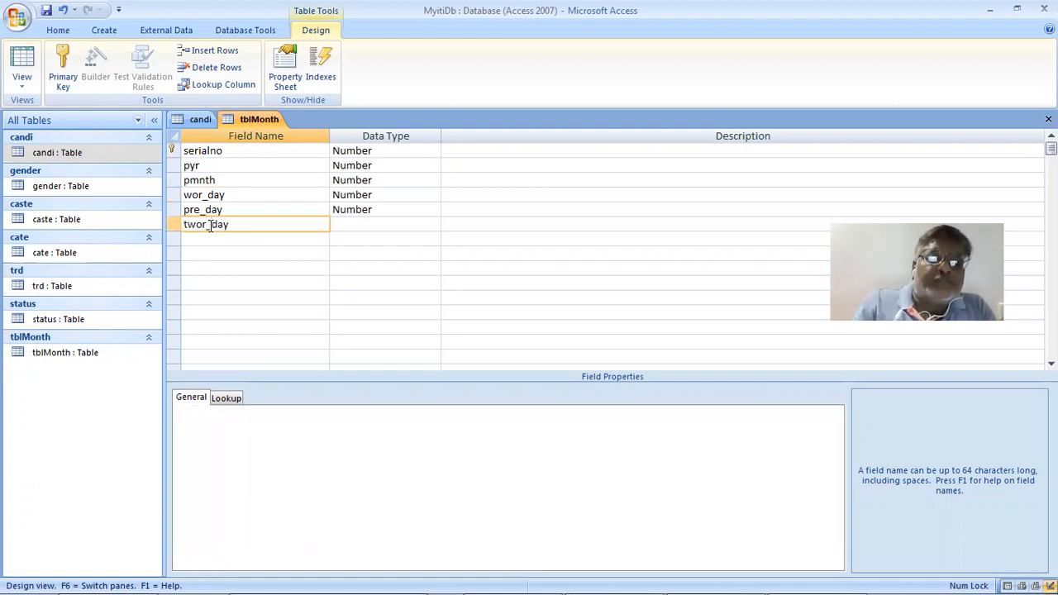
key("Tab")
left_click(434, 226)
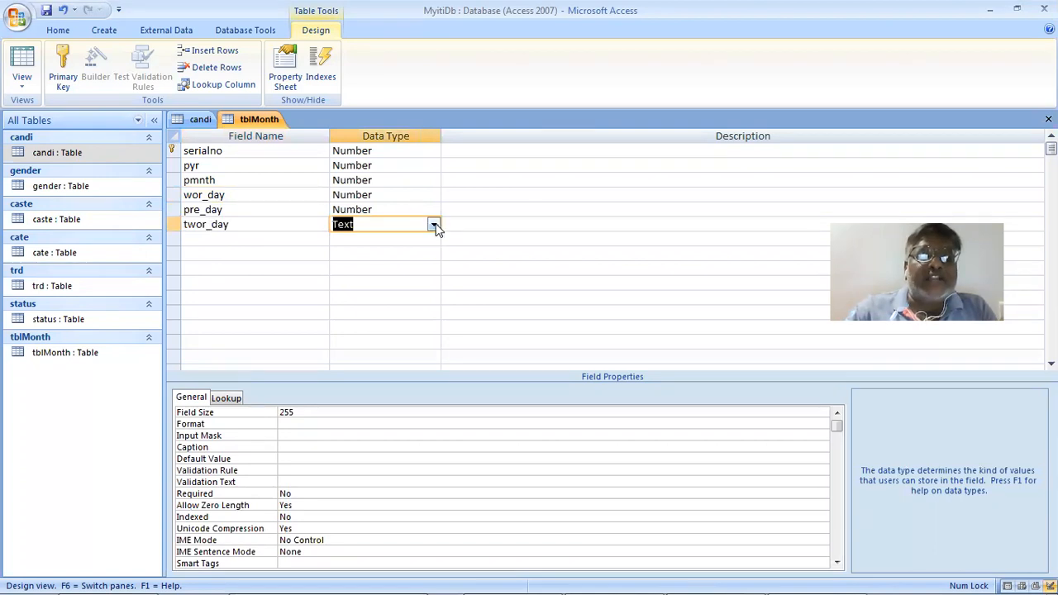
left_click(355, 268)
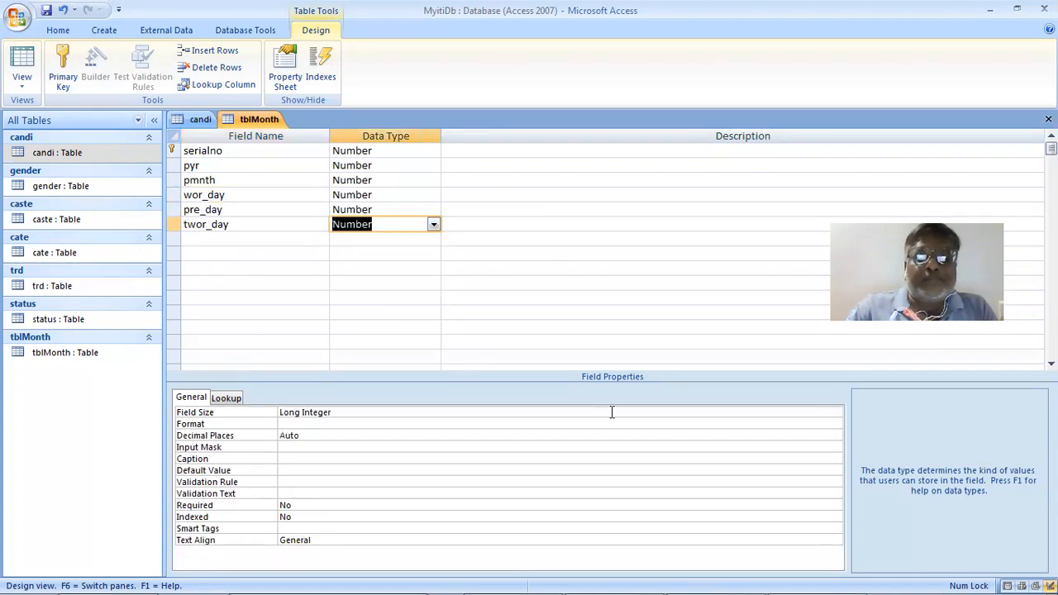
left_click(839, 411)
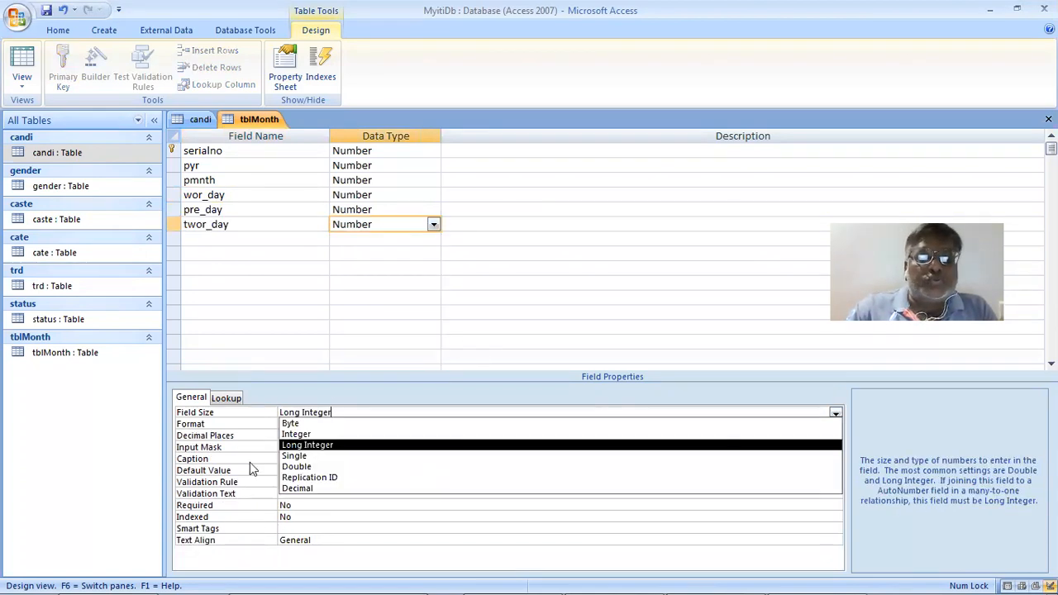
left_click(309, 434)
Add a field named tpre_day below twor_day
left_click(270, 238)
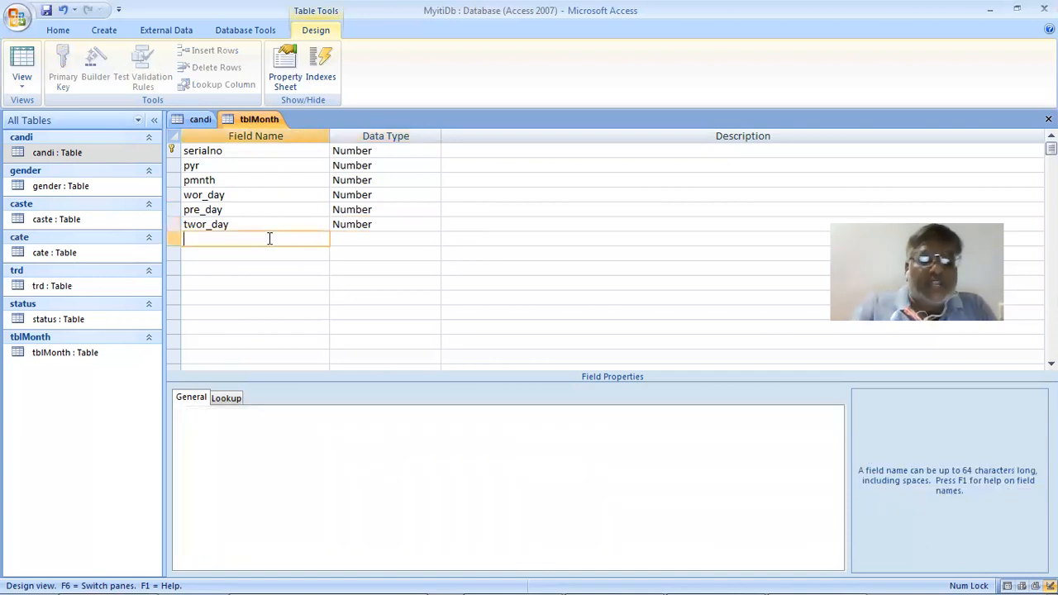
type("to")
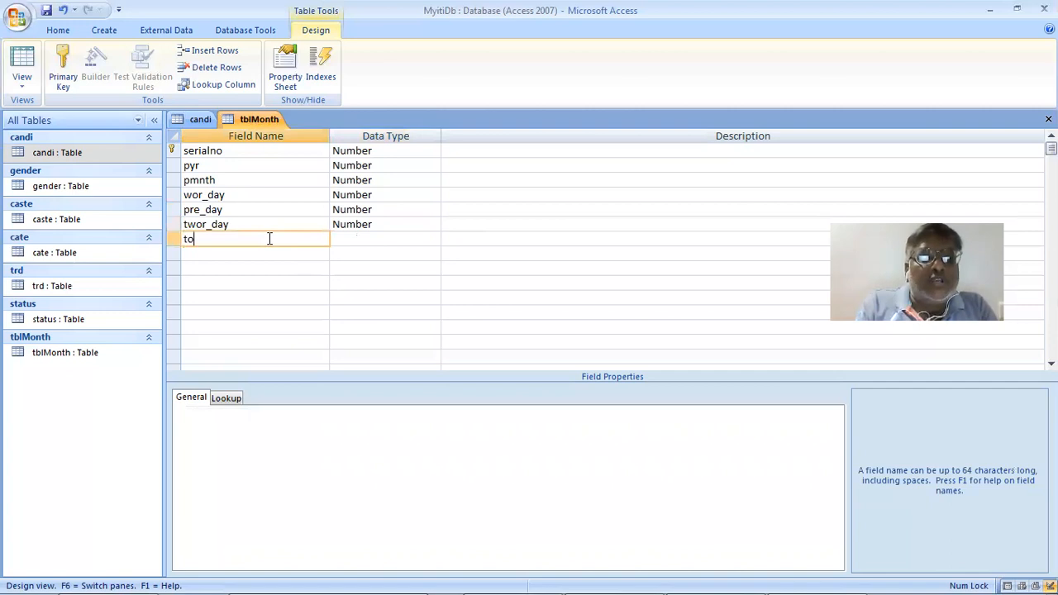
key("BackSpace")
type("per")
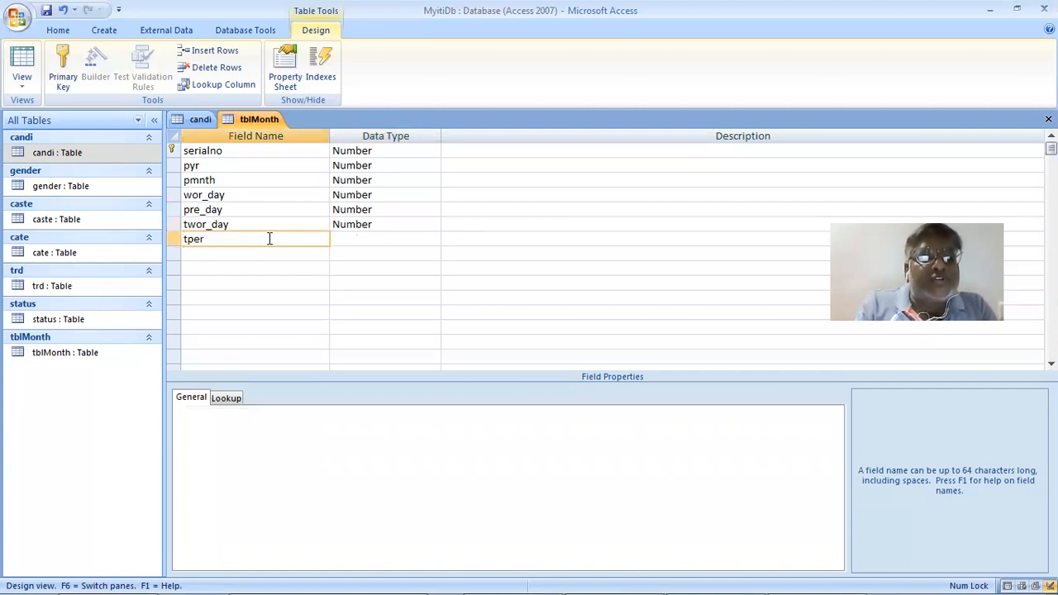
key("BackSpace")
key("BackSpace")
type("re")
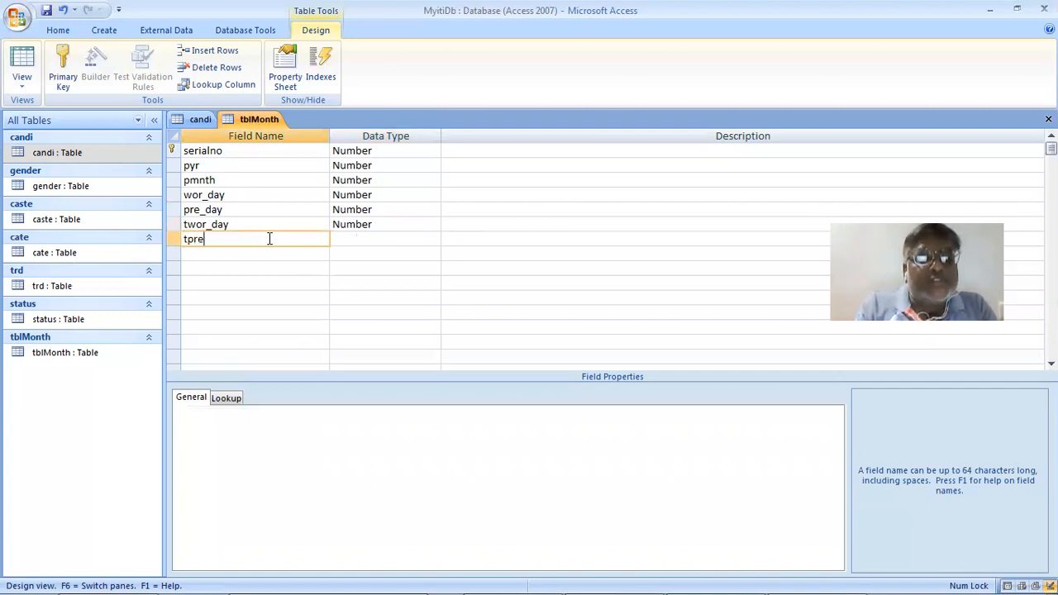
type("_day")
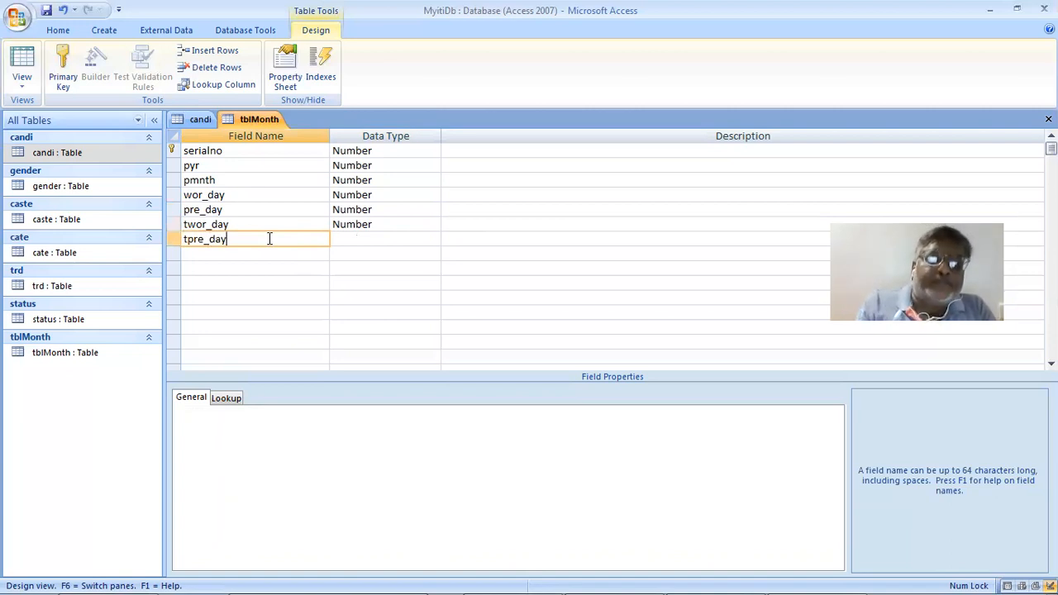
Set the tpre_day field's data type to Number and its field size to Integer
key("Tab")
key("Tab")
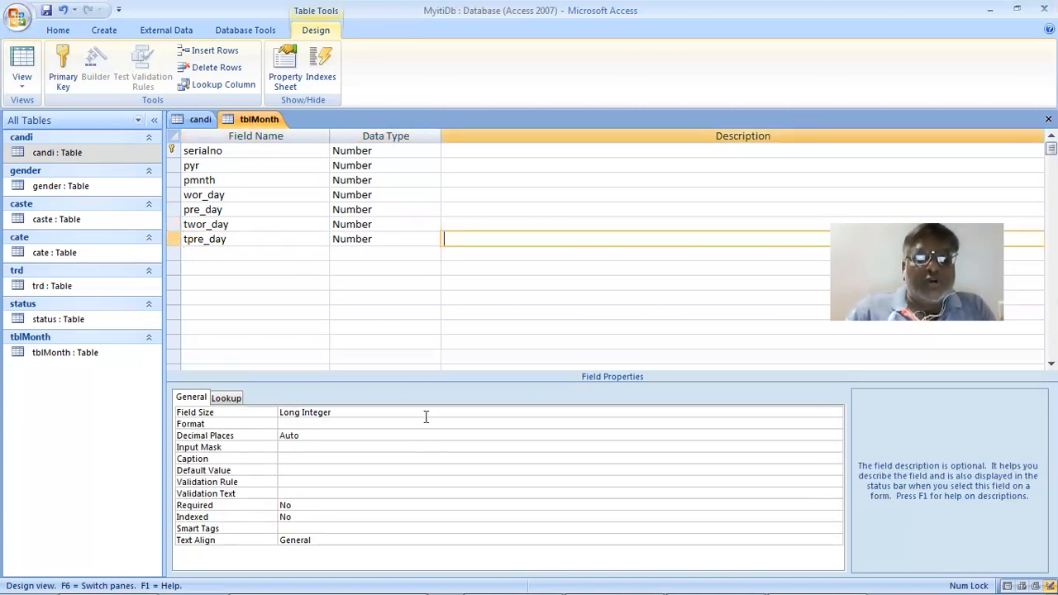
left_click(777, 411)
left_click(835, 412)
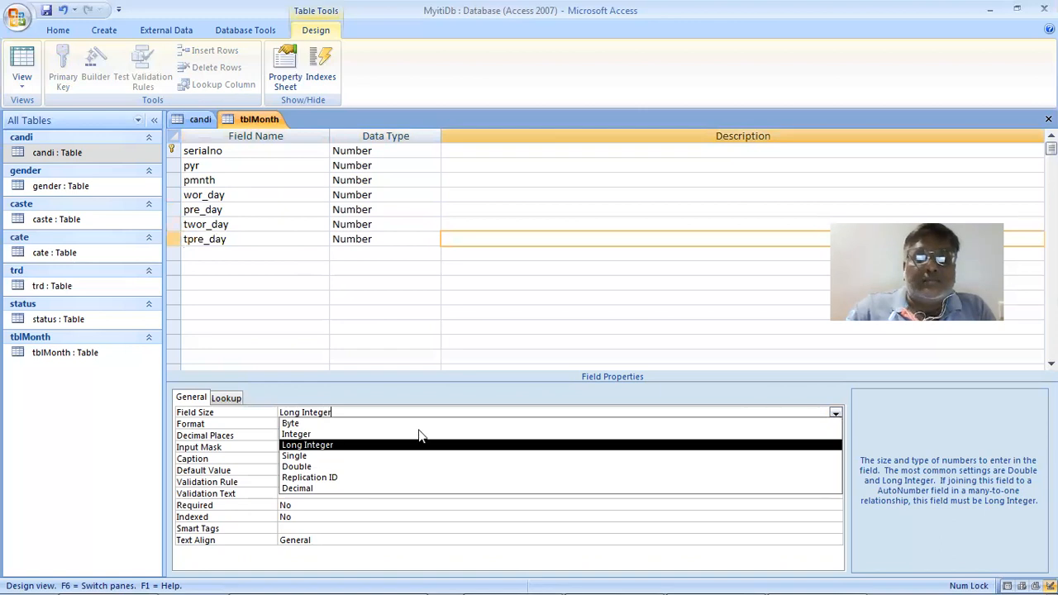
left_click(312, 434)
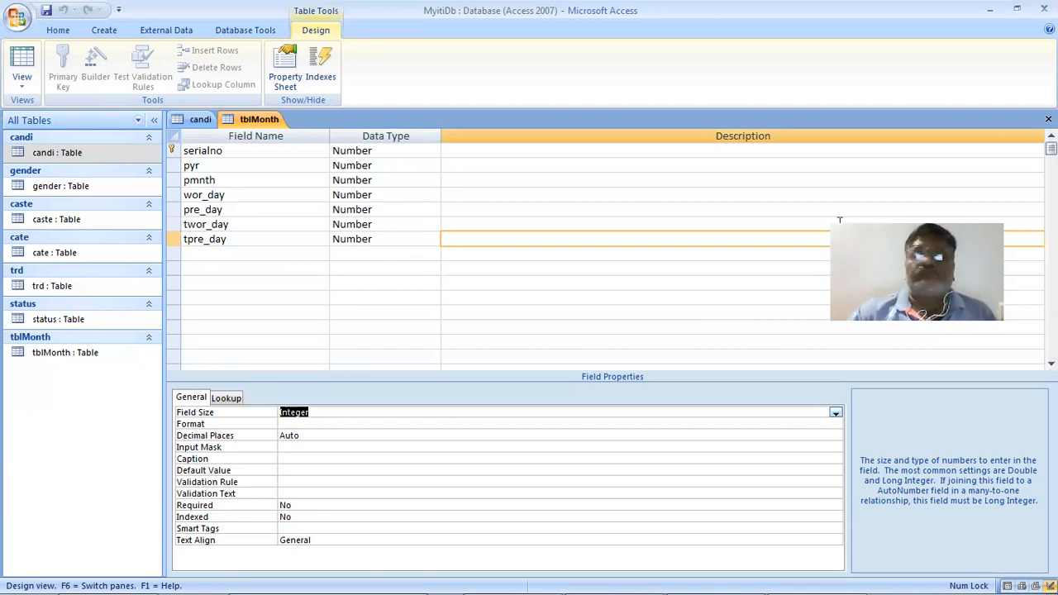
Close the open designs of the tblMonth and candi tables
key("ctrl+w")
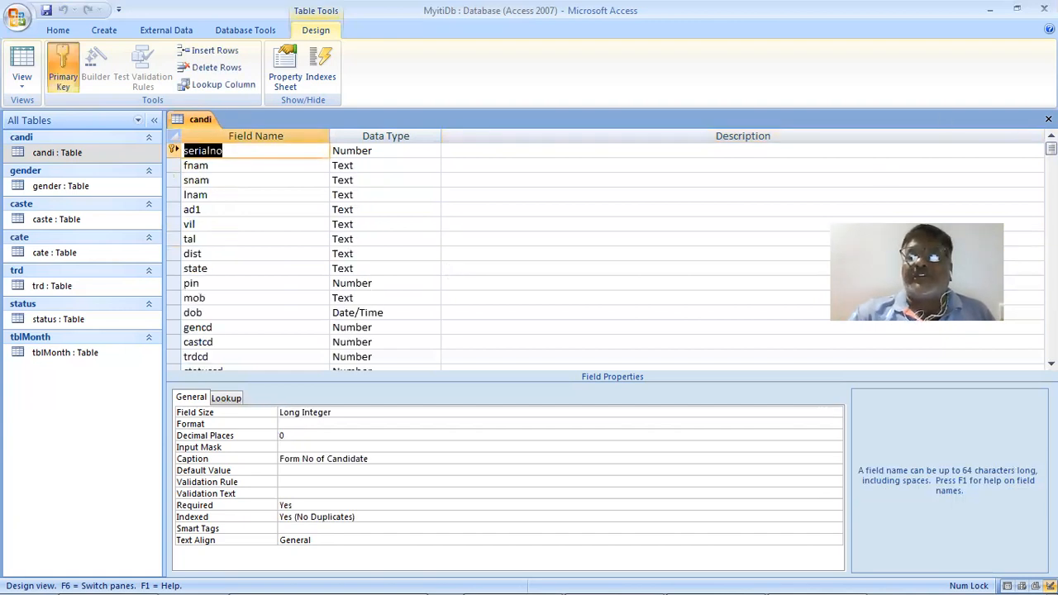
key("ctrl+w")
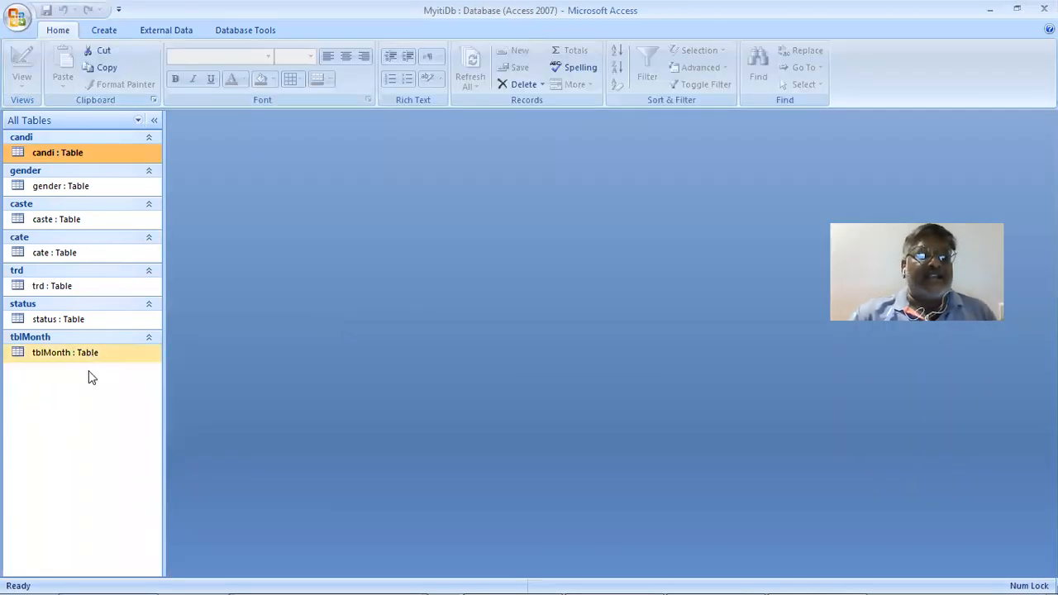